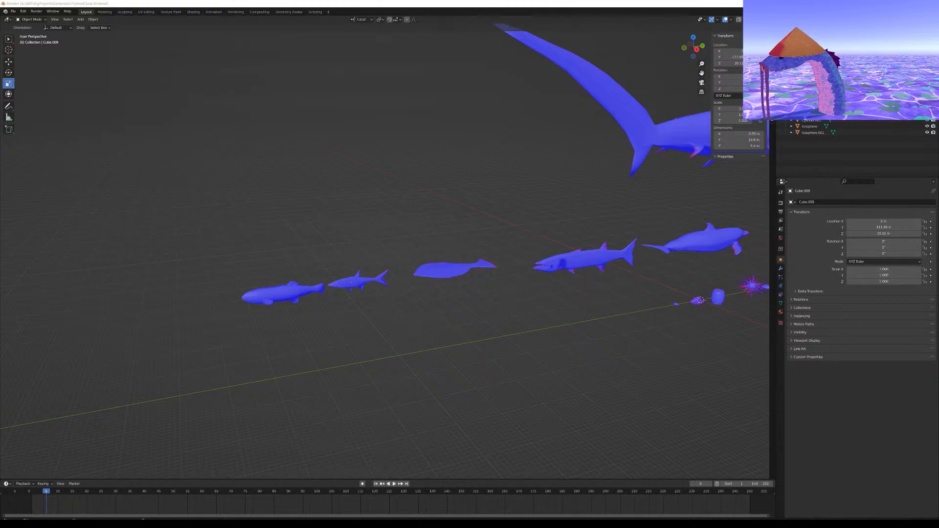
Examine the existing fish, dolphin and shark models from several angles
middle_drag(544, 266, 699, 231)
scroll(531, 257, down, 4)
scroll(511, 261, up, 2)
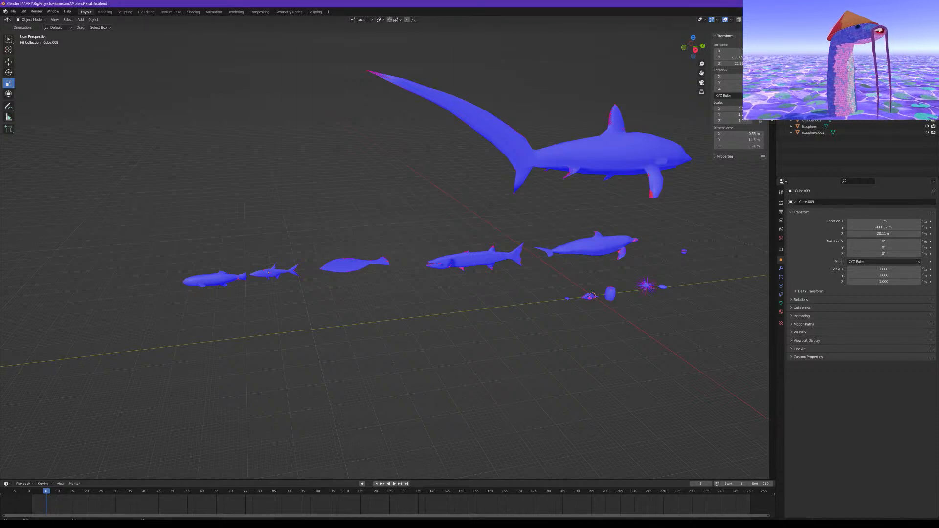
key(alt+Tab)
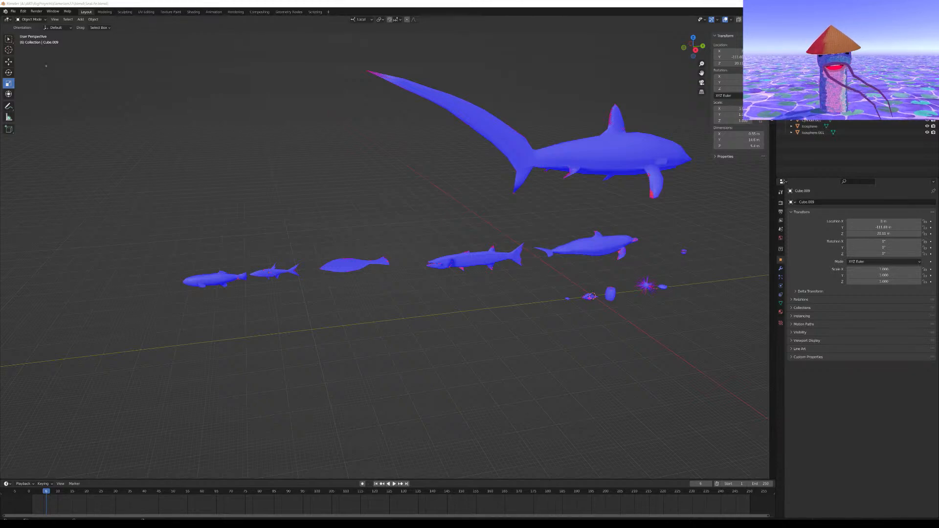
middle_drag(646, 177, 508, 180)
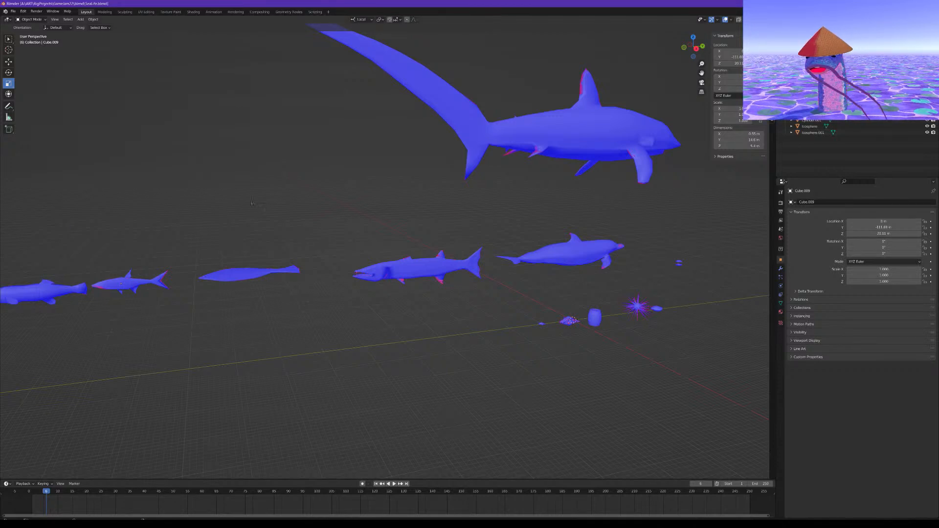
scroll(228, 207, down, 2)
middle_drag(255, 171, 495, 205)
scroll(494, 205, up, 2)
mouse_move(414, 194)
shift+middle_down()
mouse_move(429, 199)
mouse_move(408, 199)
shift+middle_up()
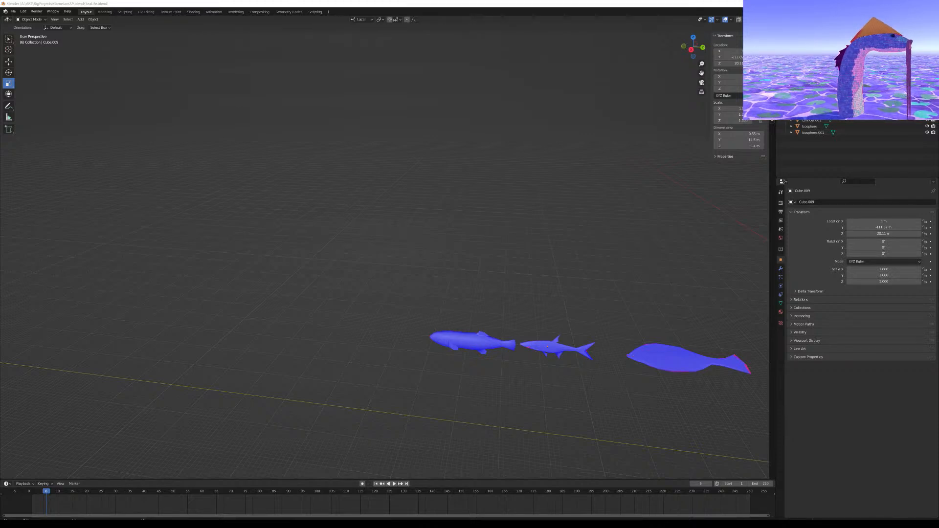
Add a mesh cube and move it along the row of models to an empty spot above the first fish
scroll(484, 365, down, 4)
middle_drag(484, 367, 408, 303)
scroll(408, 303, up, 2)
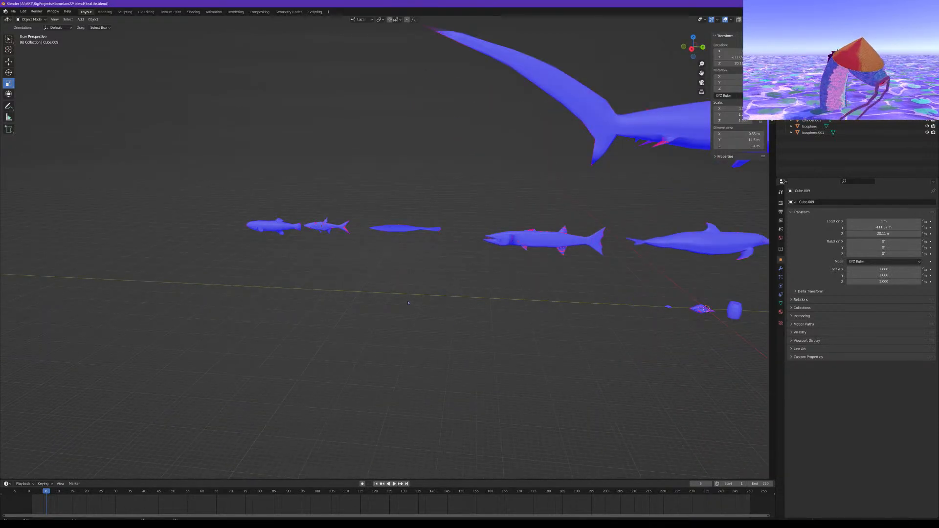
key(shift+a)
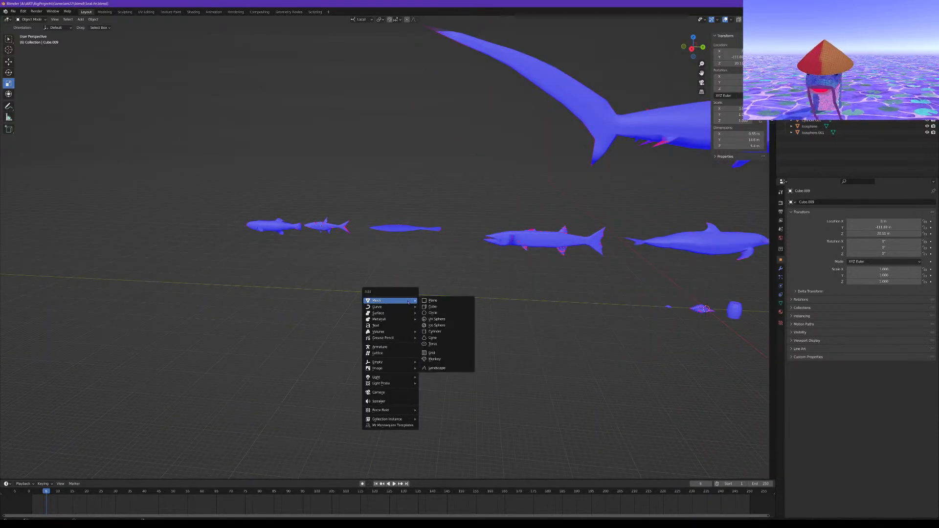
click(440, 307)
key(g)
shift+middle_drag(606, 269, 389, 222)
drag(511, 266, 195, 254)
shift+middle_drag(195, 254, 449, 281)
drag(417, 264, 331, 142)
Inspect the surrounding models and check where the new cube sits relative to them
scroll(333, 147, down, 3)
shift+middle_drag(335, 158, 440, 221)
scroll(207, 150, up, 4)
scroll(440, 220, up, 8)
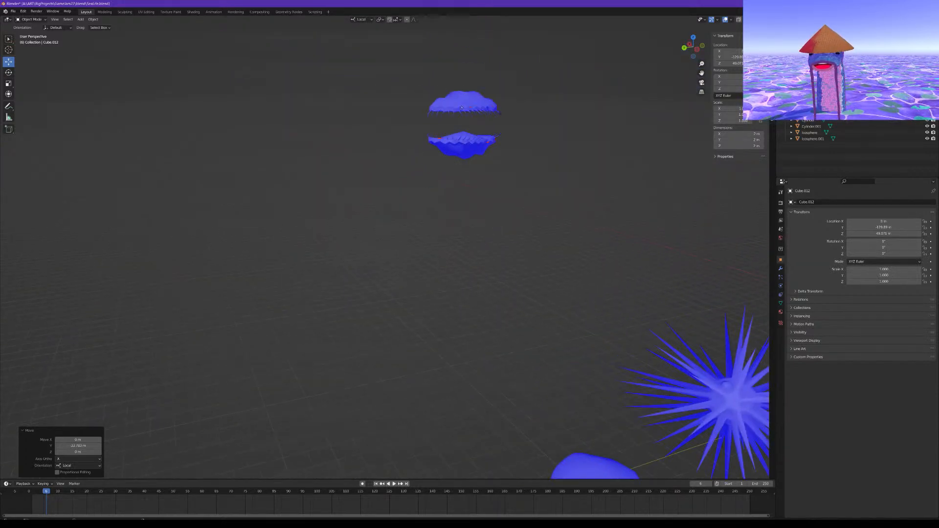
scroll(429, 173, down, 10)
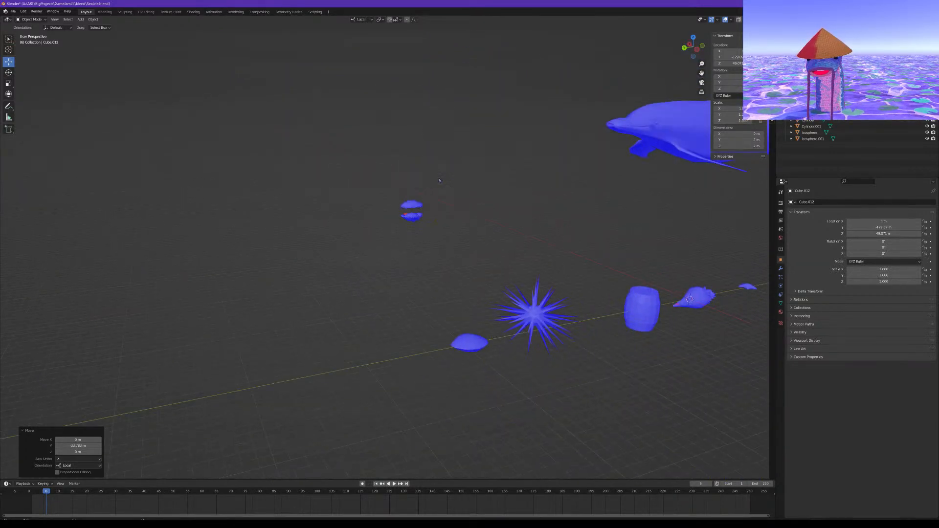
middle_drag(429, 173, 579, 174)
scroll(539, 174, down, 3)
middle_drag(430, 168, 467, 169)
shift+middle_drag(293, 154, 533, 183)
shift+middle_drag(301, 182, 529, 181)
scroll(529, 181, up, 6)
shift+middle_drag(524, 95, 440, 219)
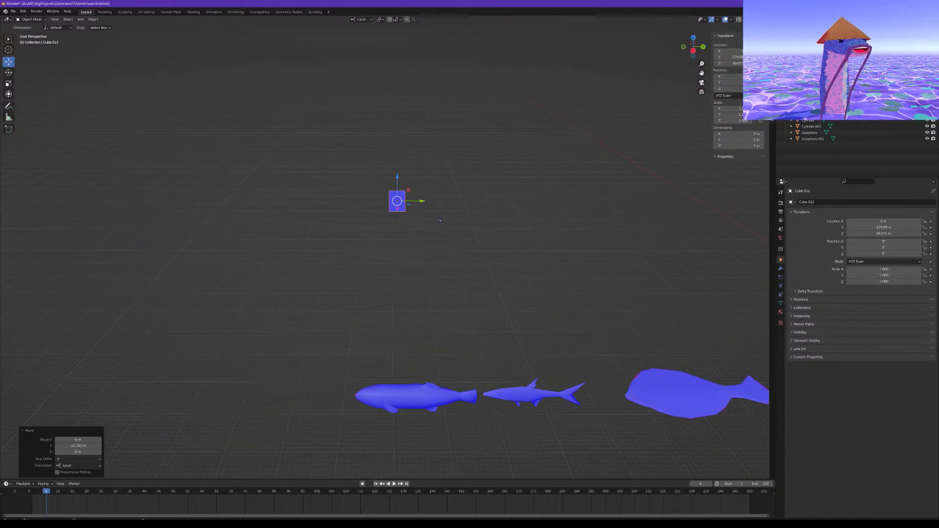
Enter Edit Mode on the new cube and switch to vertex selection
scroll(440, 219, up, 6)
scroll(440, 219, down, 2)
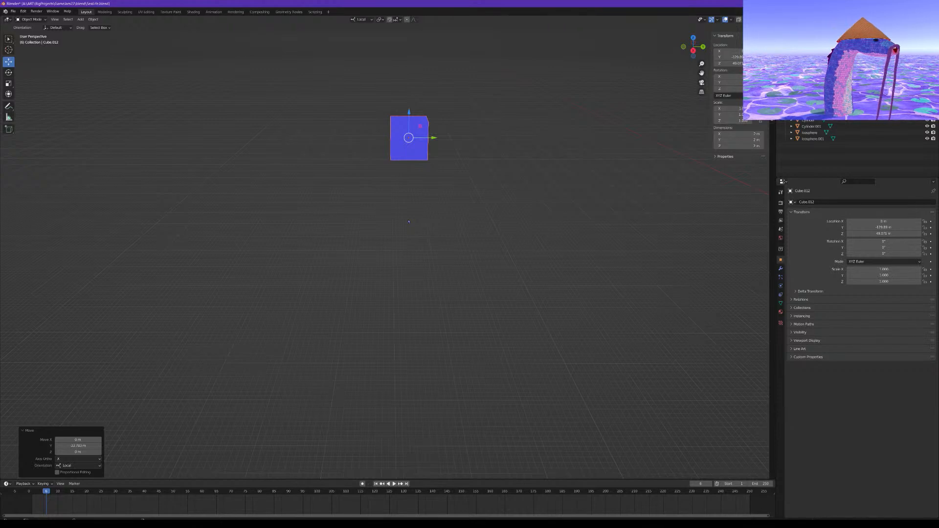
scroll(473, 205, up, 1)
shift+middle_drag(473, 205, 489, 273)
scroll(489, 273, up, 1)
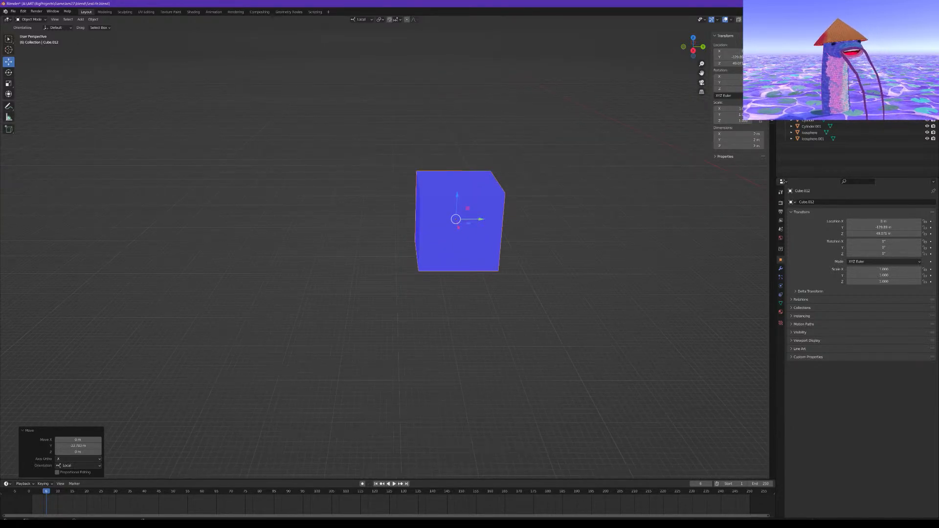
click(31, 19)
click(28, 33)
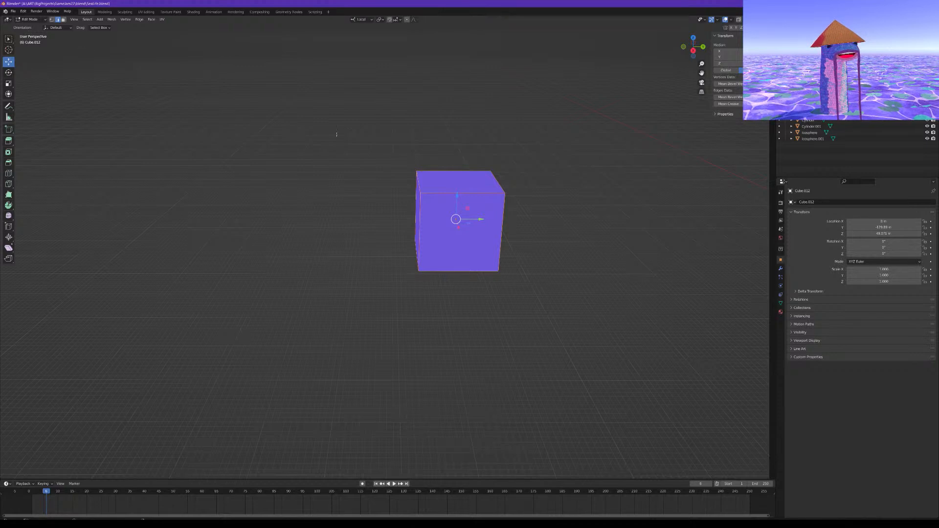
shift+middle_drag(370, 142, 400, 317)
scroll(462, 172, down, 8)
middle_drag(461, 172, 455, 161)
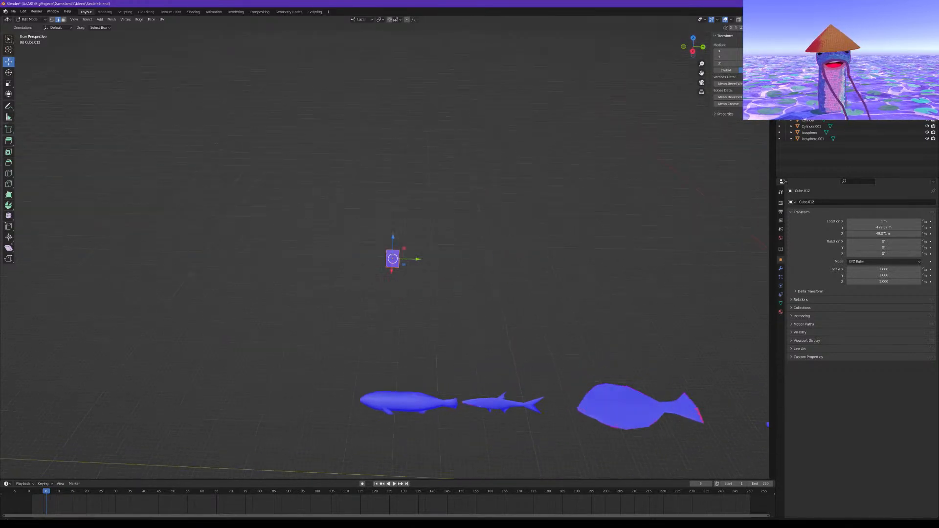
scroll(454, 157, down, 6)
scroll(454, 157, up, 8)
click(52, 20)
scroll(347, 171, up, 3)
shift+middle_drag(373, 197, 417, 127)
scroll(376, 178, up, 2)
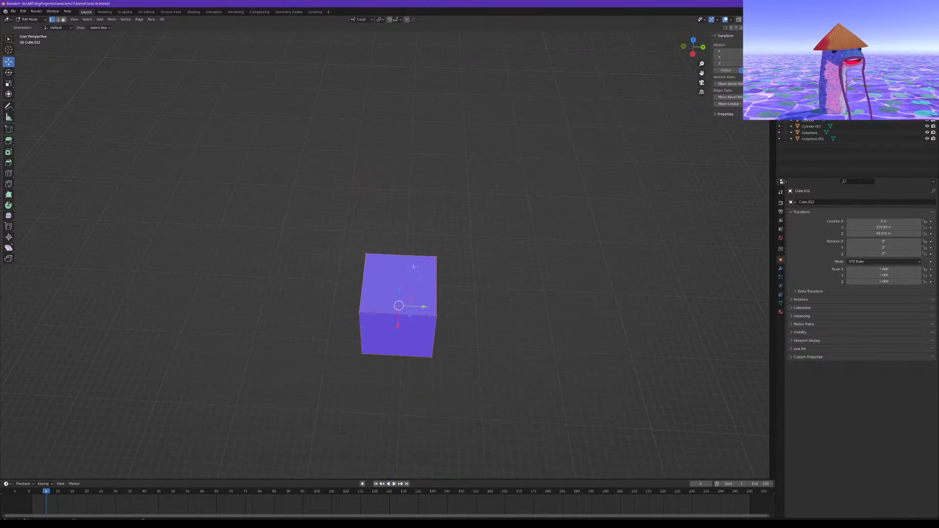
Try dividing the cube with five evenly spaced loop cuts in each of two directions
key(ctrl+r)
scroll(405, 310, up, 5)
click(406, 313)
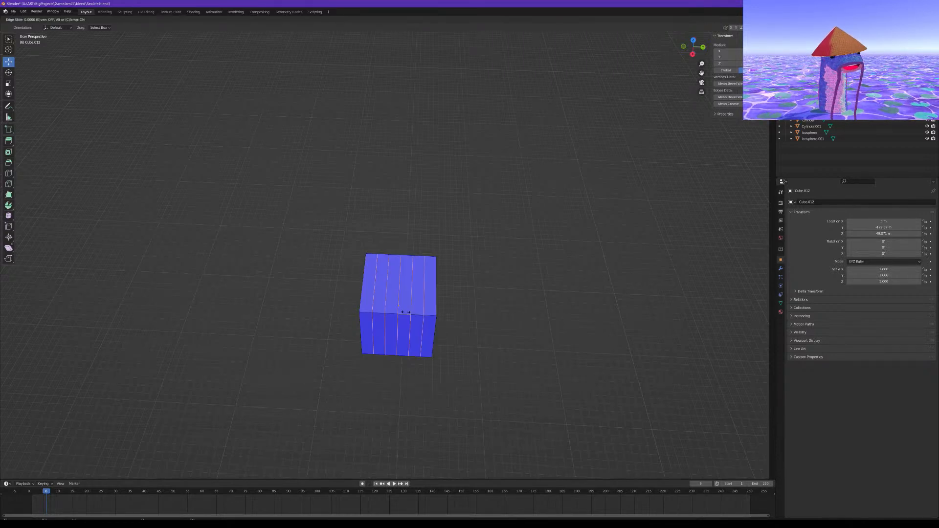
right_click(406, 312)
key(ctrl+r)
scroll(412, 275, up, 3)
scroll(399, 308, up, 5)
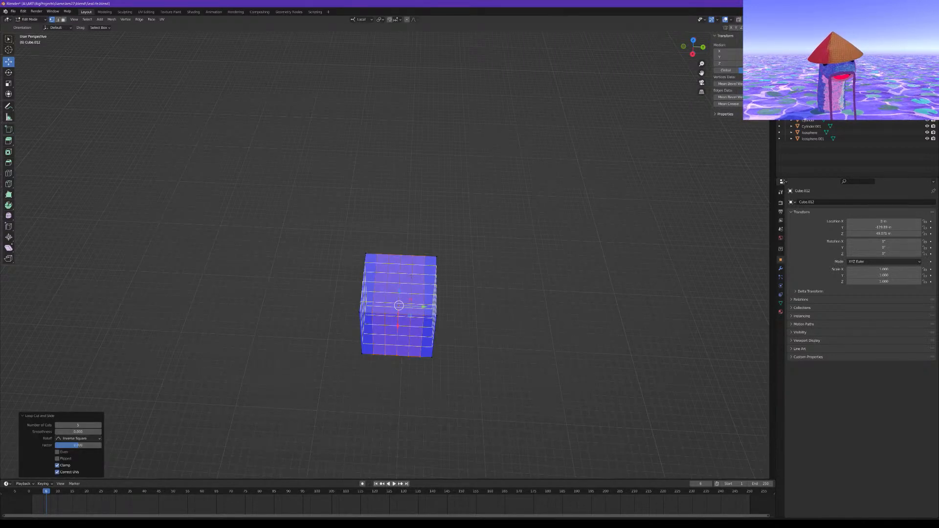
scroll(411, 276, down, 1)
click(414, 279)
right_click(415, 280)
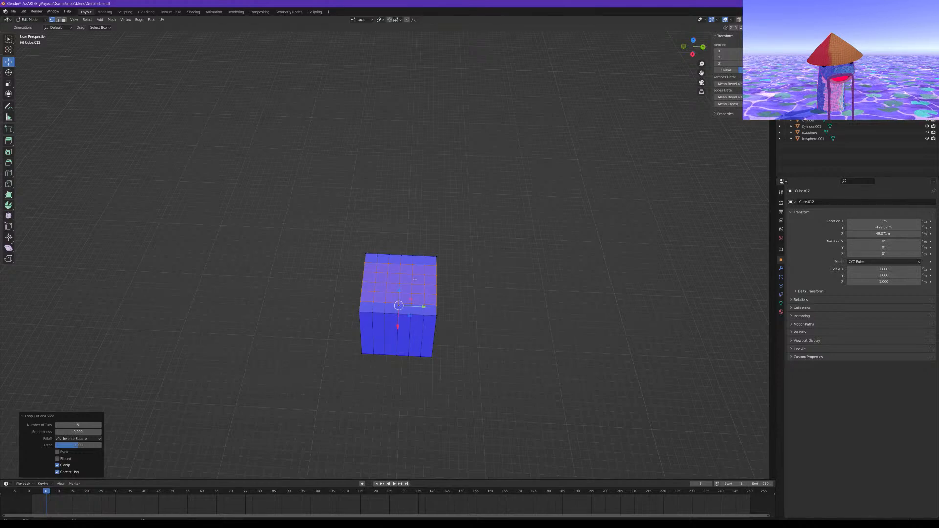
key(alt+a)
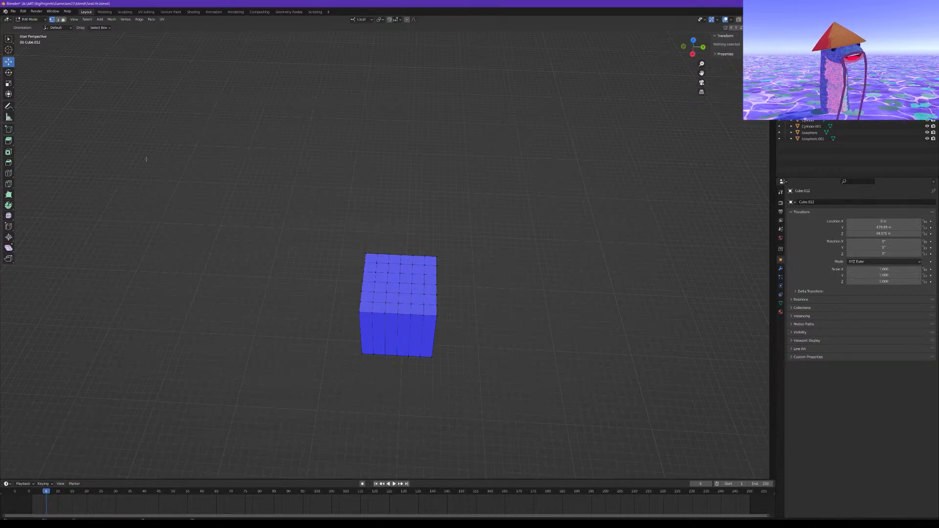
key(a)
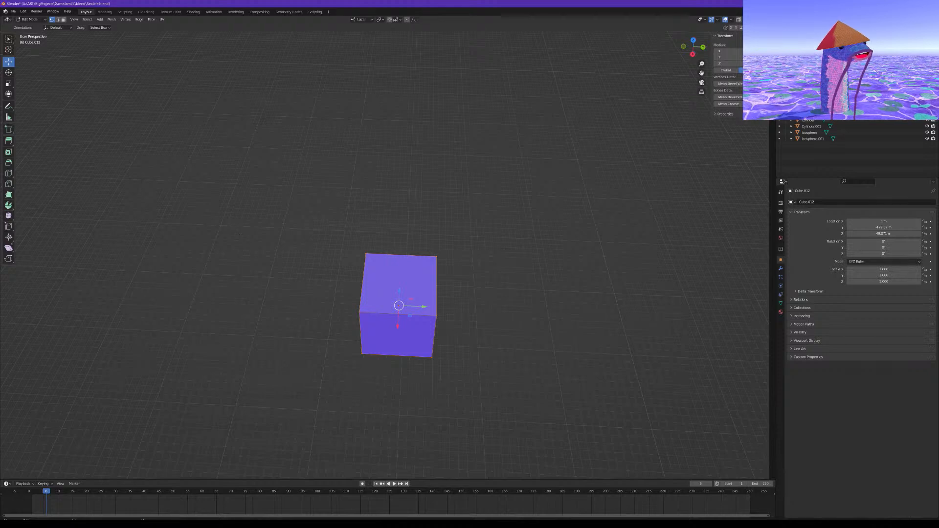
Add one central loop cut across the cube's top and three in the other direction, at the middle and both quarter positions
click(373, 278)
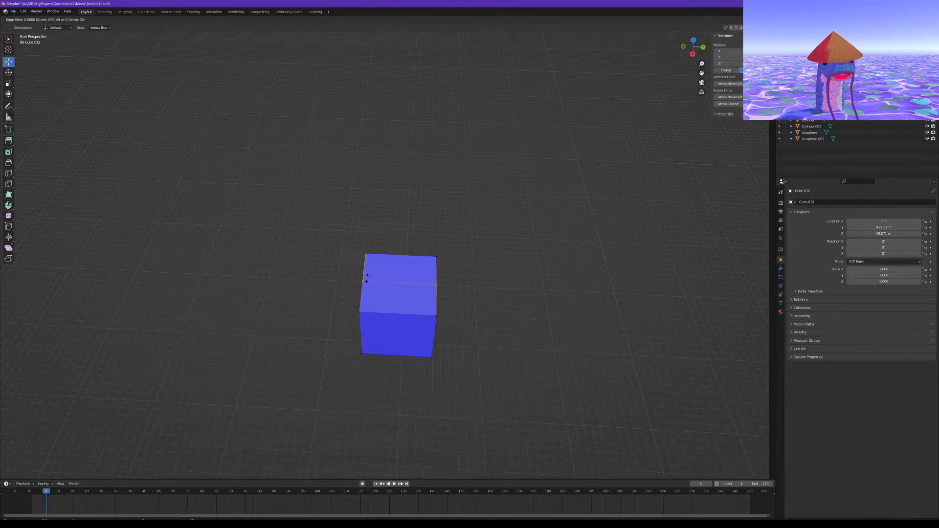
right_click(369, 273)
key(ctrl+r)
click(404, 317)
right_click(406, 321)
key(ctrl+r)
click(381, 315)
right_click(382, 316)
key(ctrl+r)
click(417, 317)
right_click(417, 317)
Select the whole mesh and flatten it along Z to about 0.71 of its height
middle_drag(420, 312, 435, 262)
scroll(425, 255, down, 6)
scroll(425, 255, up, 5)
scroll(416, 212, up, 5)
middle_drag(415, 212, 416, 235)
scroll(415, 243, down, 4)
key(a)
click(9, 84)
middle_drag(352, 145, 338, 212)
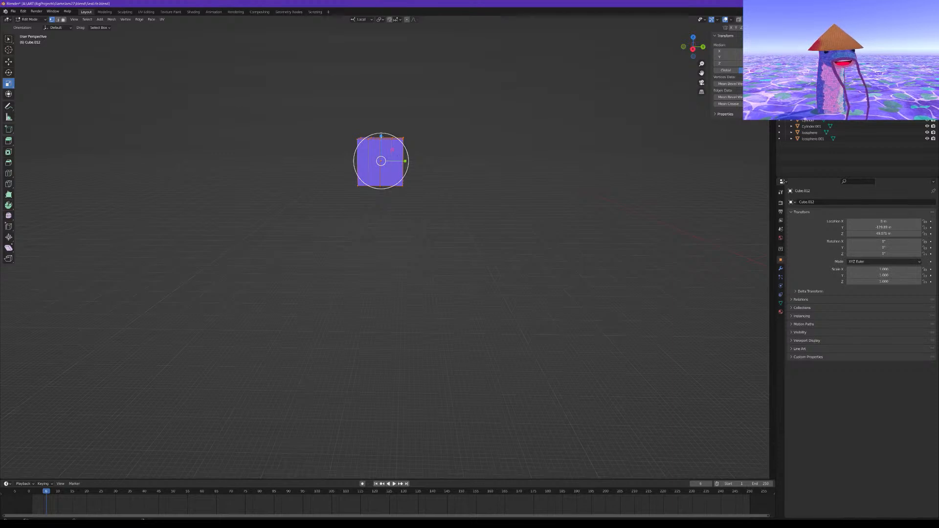
drag(381, 137, 381, 145)
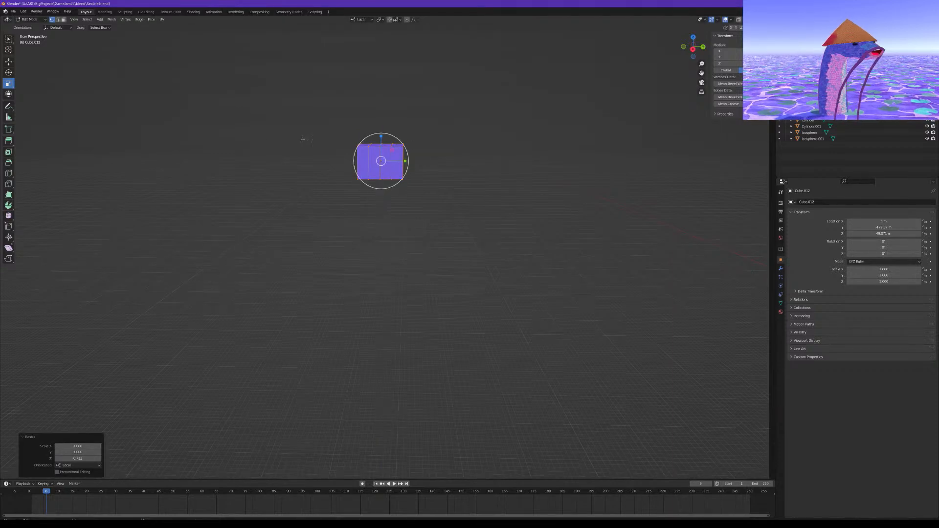
Add a centred loop cut across the block between the crosswise middle cut and one end
scroll(350, 202, up, 2)
middle_drag(353, 210, 375, 171)
scroll(375, 171, up, 2)
shift+middle_drag(383, 241, 400, 117)
scroll(400, 116, up, 2)
middle_drag(397, 208, 355, 263)
scroll(396, 238, down, 2)
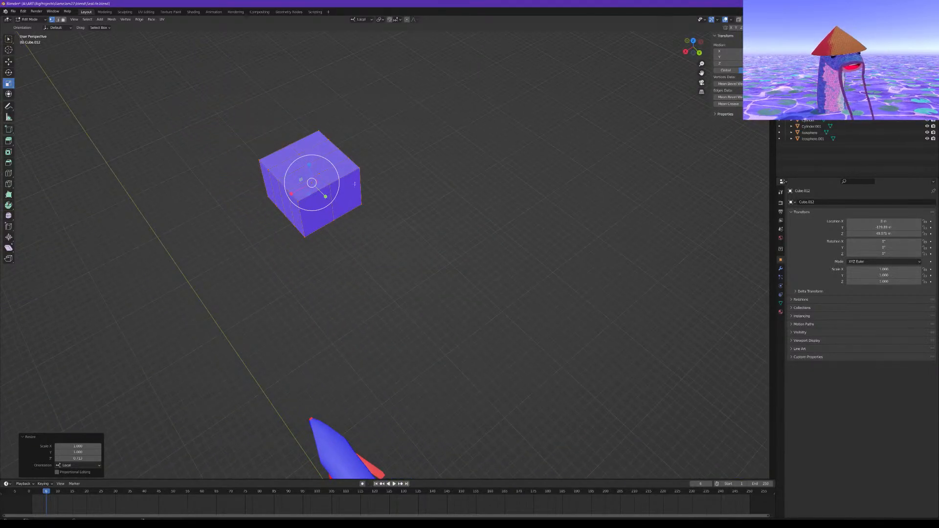
key(ctrl+r)
click(342, 182)
right_click(342, 182)
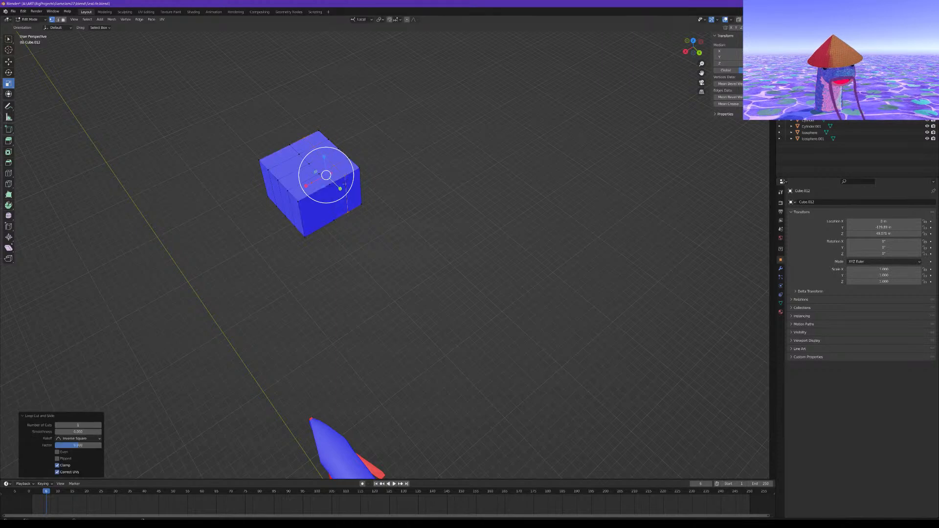
Select the middle edges on both sides of the block and scale them outward along Y by about 3.6 to form wing tips
scroll(312, 169, up, 2)
click(309, 162)
shift+click(311, 200)
middle_drag(311, 201, 398, 210)
middle_drag(657, 213, 548, 218)
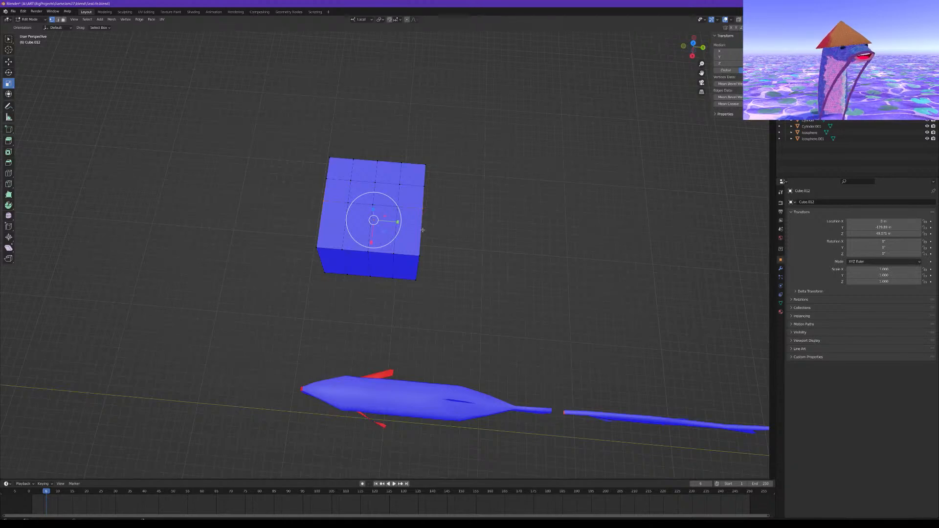
key(s)
key(y)
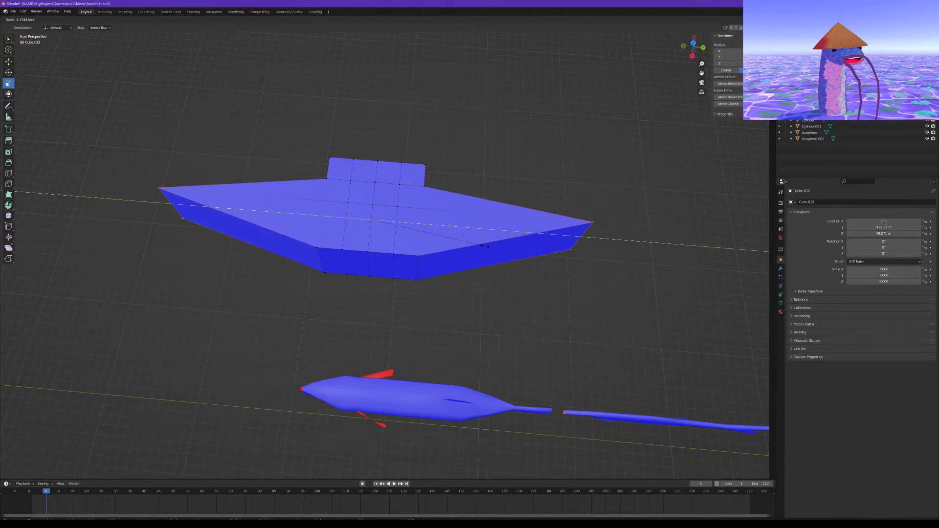
click(471, 248)
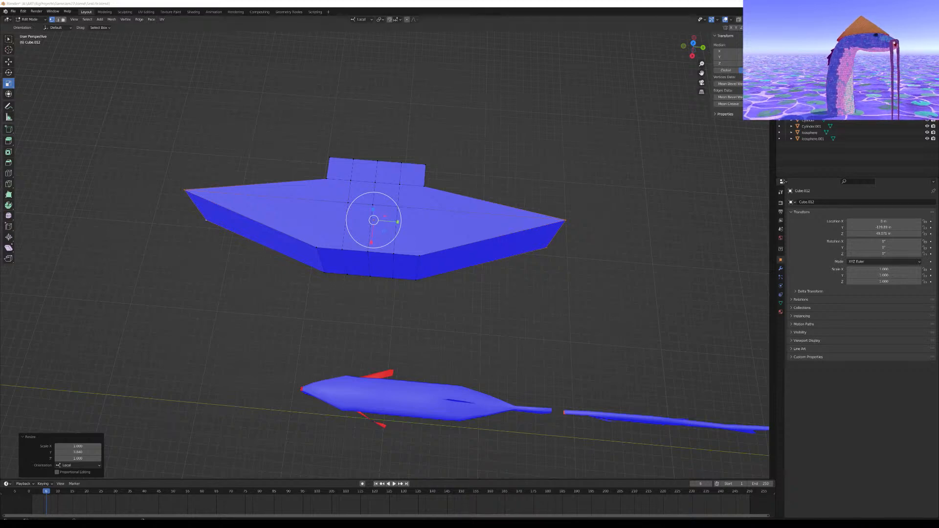
Enable proportional editing and pull the middle vertical edge of the front face forward along X
middle_drag(361, 179, 432, 151)
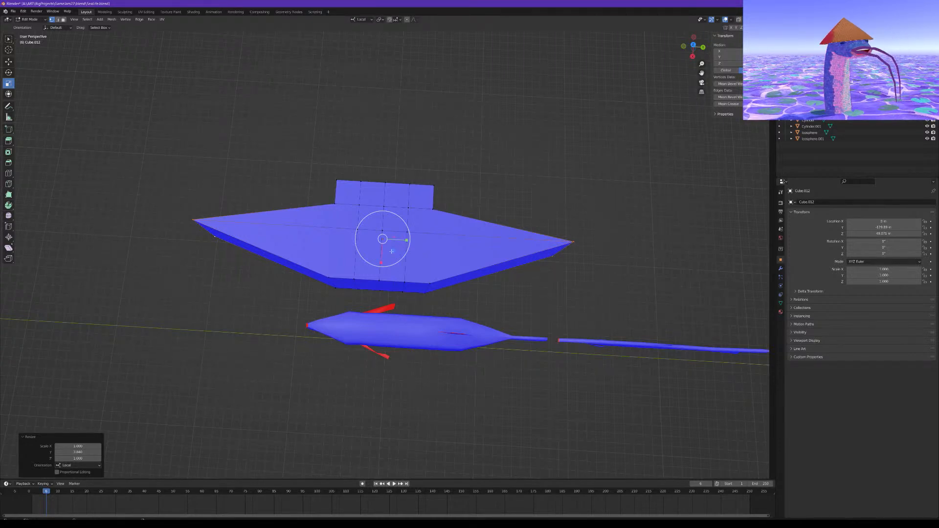
middle_drag(392, 251, 393, 239)
click(380, 244)
shift+click(380, 261)
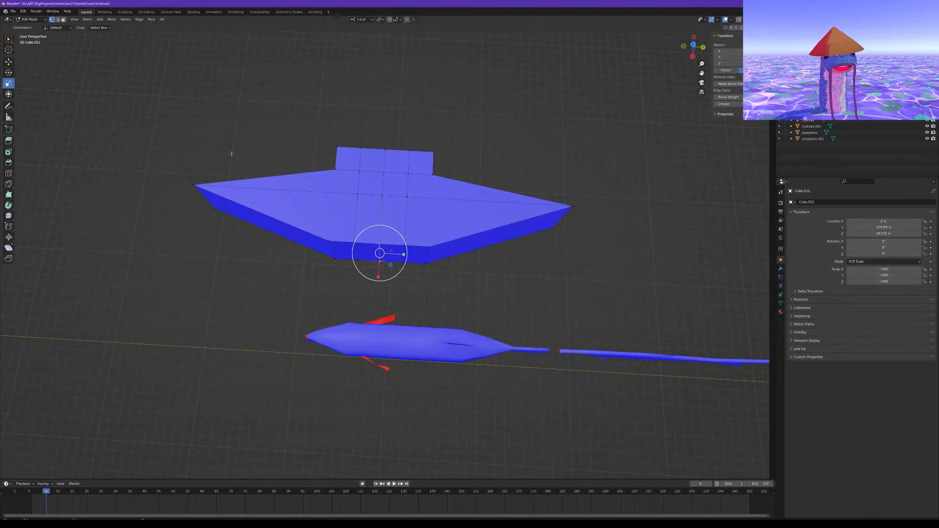
key(shift+Tab)
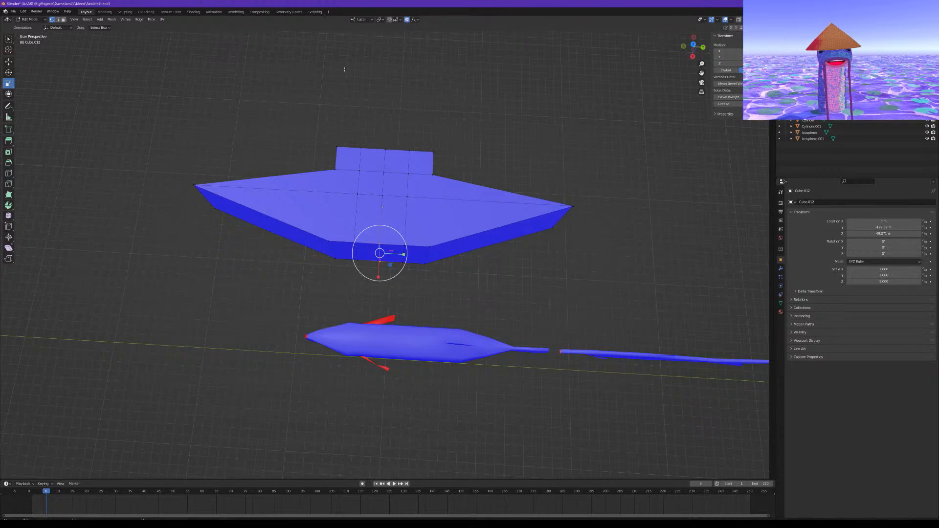
click(7, 64)
drag(381, 277, 389, 323)
Spread the two front corner edges apart along Y with proportional editing and shift them slightly back along X
click(426, 291)
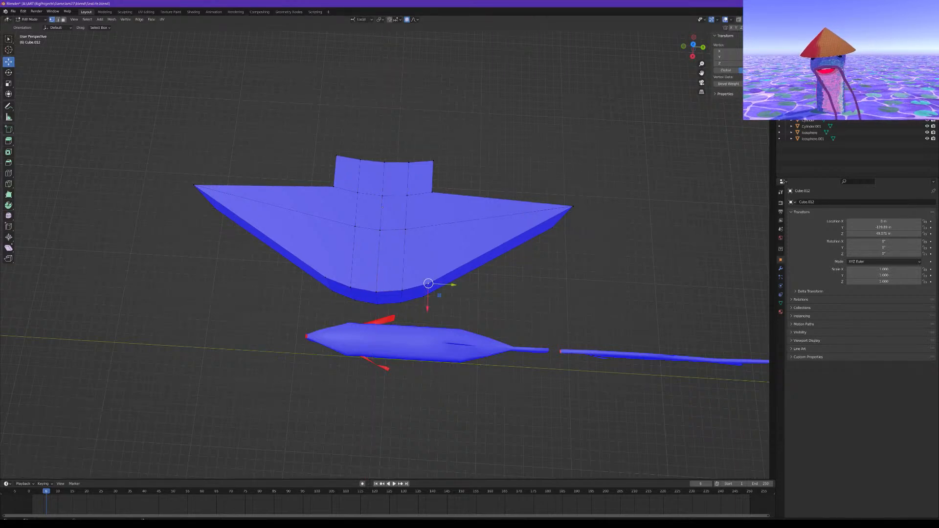
ctrl+click(329, 279)
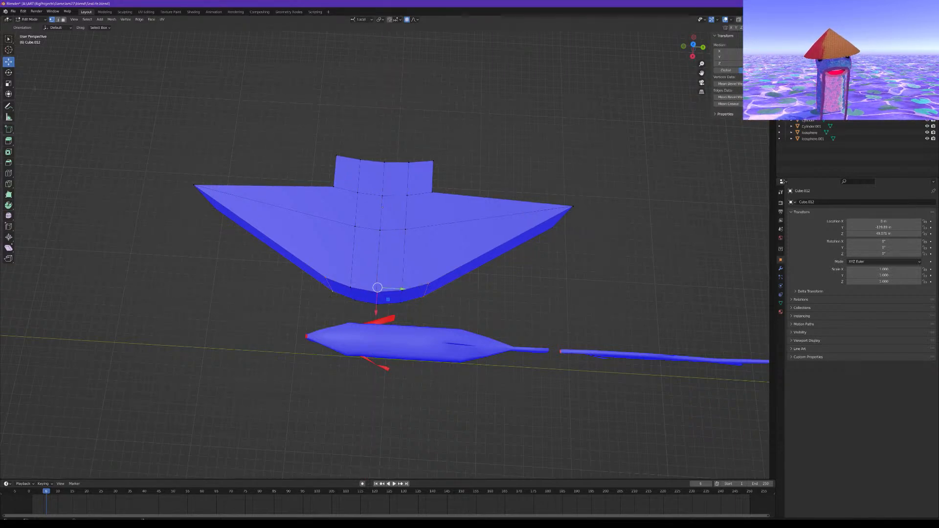
click(9, 83)
drag(402, 289, 426, 291)
key(ctrl+z)
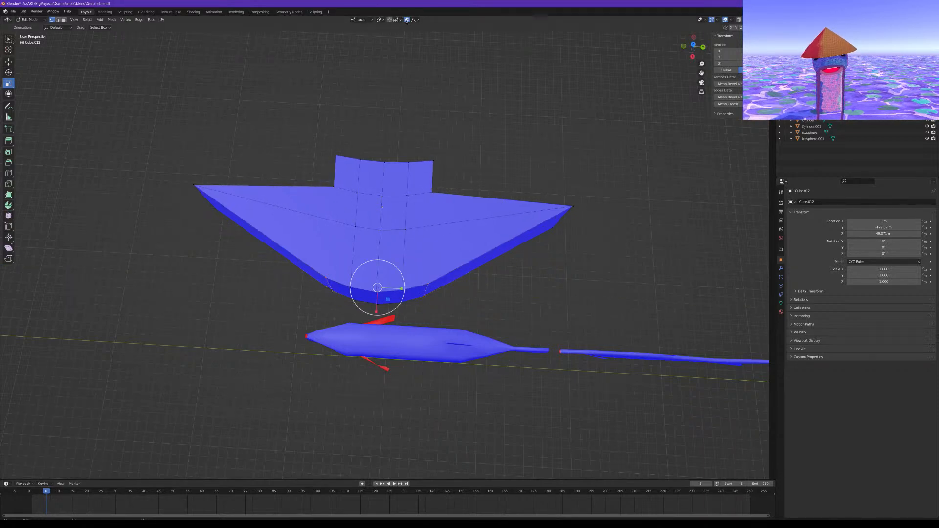
drag(402, 289, 433, 294)
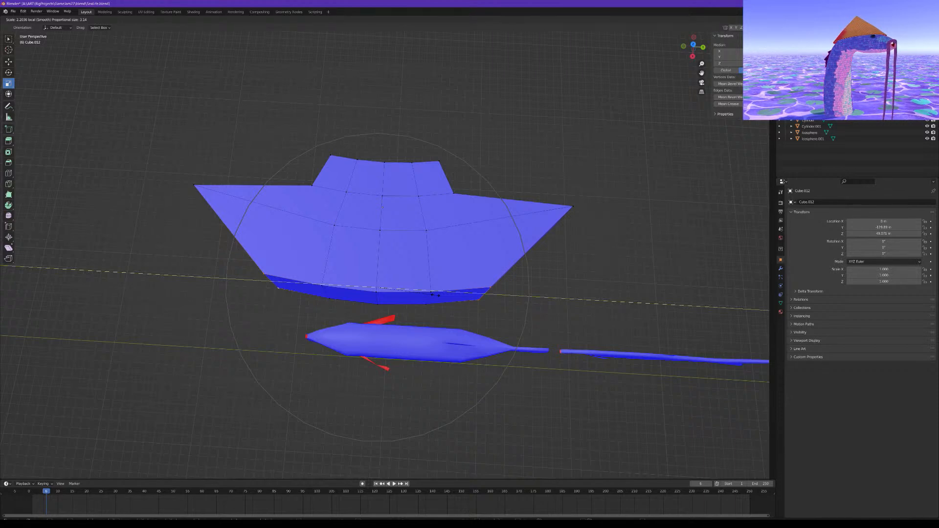
drag(433, 294, 377, 299)
click(9, 63)
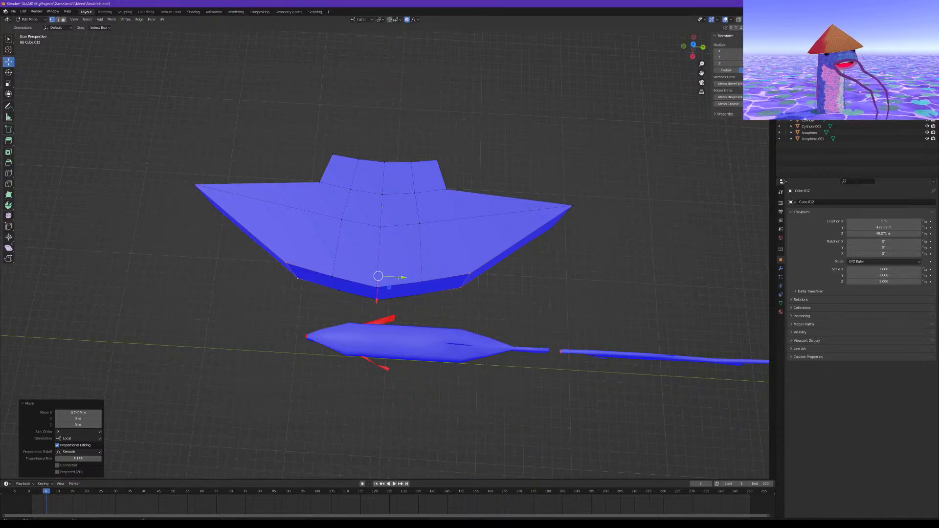
Add a centred crosswise loop cut between the wing-tip row and the front edge
key(ctrl+r)
click(450, 263)
right_click(451, 263)
Select the new cut's outer edges on both sides and scale them slightly outward along Y with proportional editing off
click(238, 223)
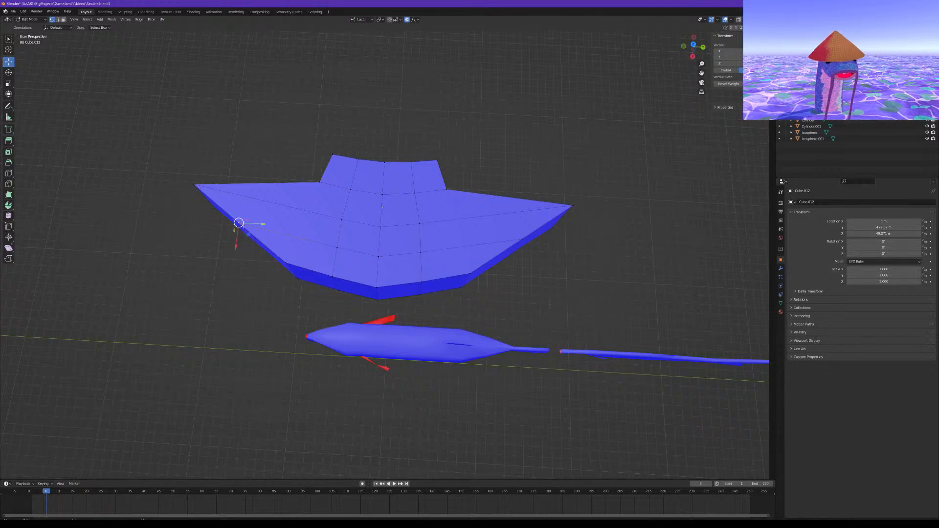
shift+click(256, 242)
shift+click(522, 240)
shift+click(508, 257)
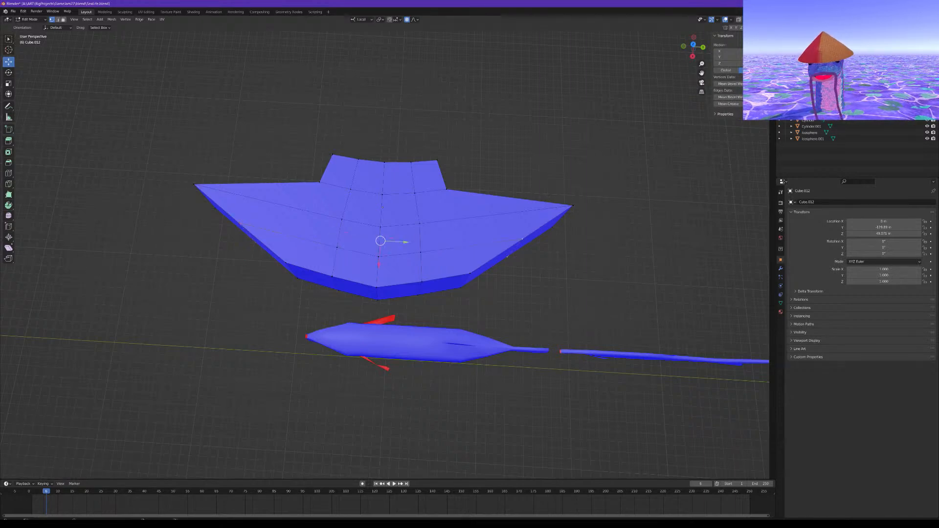
click(7, 84)
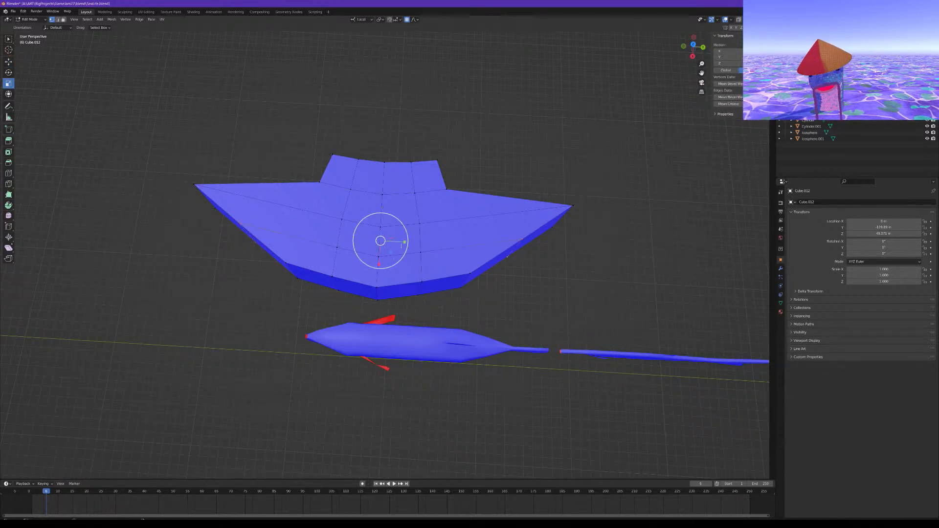
click(407, 20)
drag(404, 242, 405, 243)
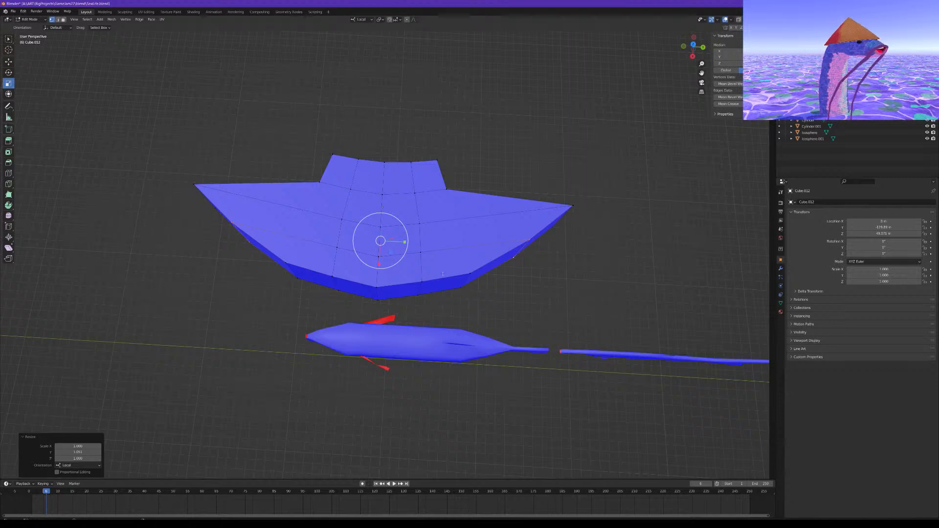
Select the middle vertical edge of the front face and move it back along X to form a notch
click(377, 286)
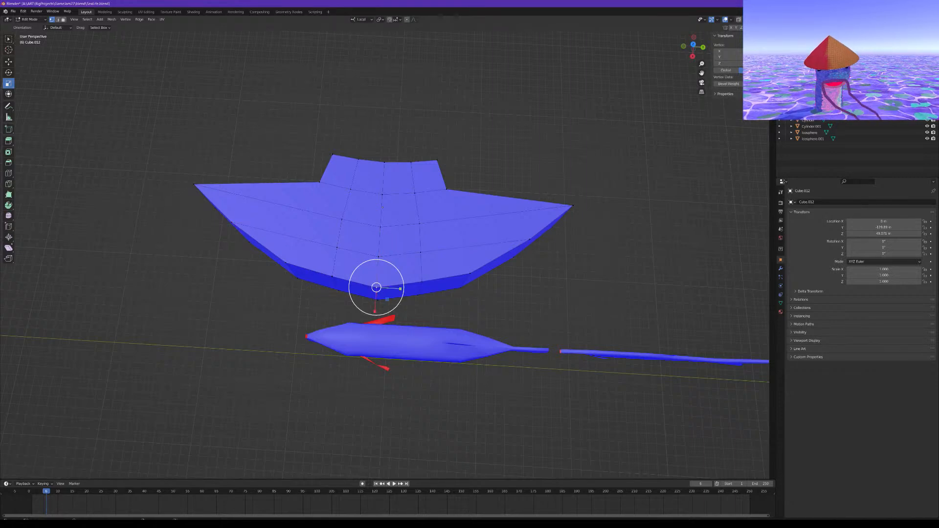
shift+click(379, 299)
shift+click(379, 258)
middle_drag(386, 275, 306, 277)
click(9, 61)
middle_drag(407, 210, 405, 191)
scroll(405, 191, up, 4)
middle_drag(400, 329, 398, 308)
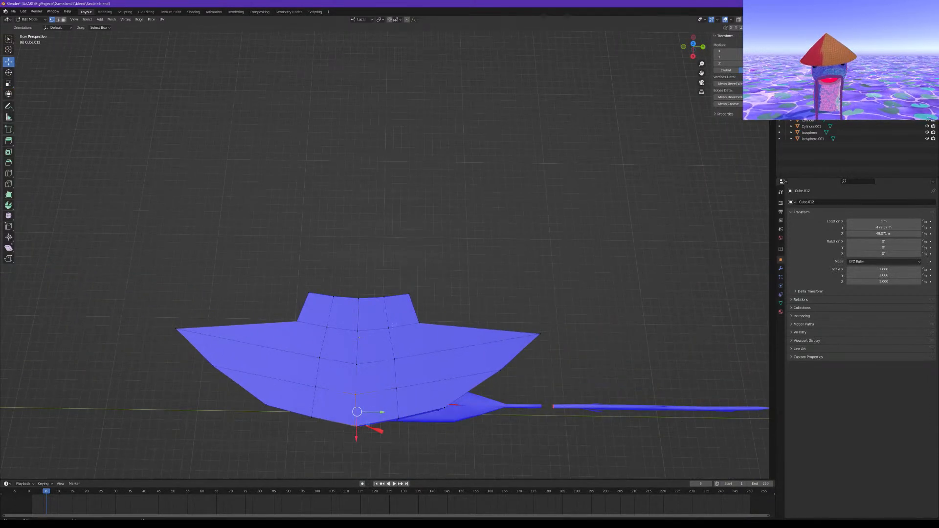
drag(360, 441, 359, 421)
Select the centreline vertices of the row behind the notch, top and underside, and shift them slightly back along X
click(373, 375)
middle_drag(373, 375, 392, 269)
shift+click(375, 183)
middle_drag(375, 183, 370, 341)
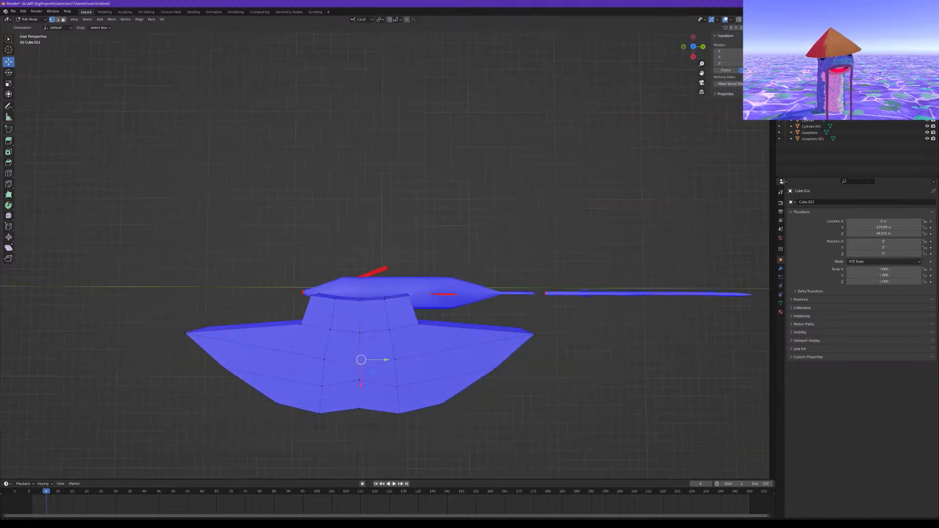
drag(360, 382, 362, 377)
Select the corner edges of the rear end on both sides and scale them outward along Y to widen the rear
middle_drag(362, 378, 288, 240)
click(368, 212)
shift+click(369, 258)
middle_drag(395, 217, 432, 237)
shift+click(470, 279)
shift+click(450, 229)
shift+click(448, 283)
middle_drag(448, 282, 449, 338)
middle_drag(424, 258, 428, 246)
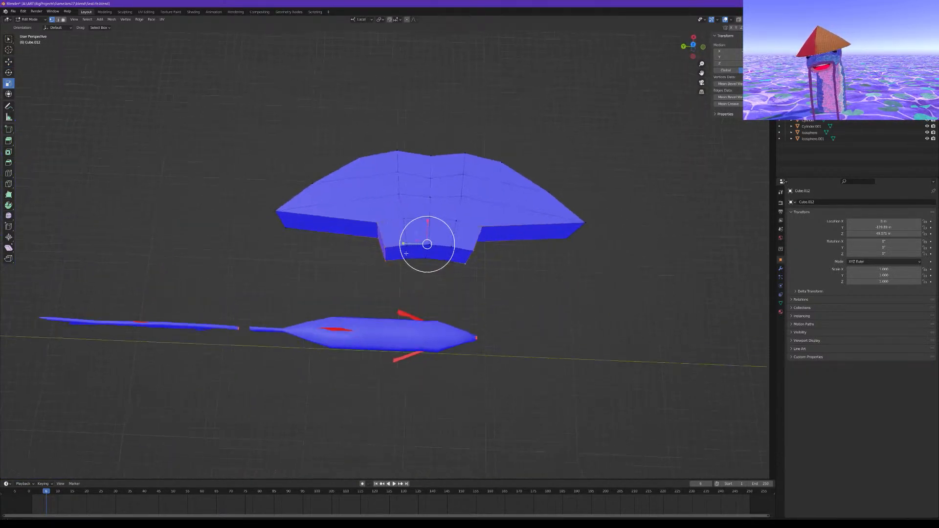
key(s)
key(x)
key(x)
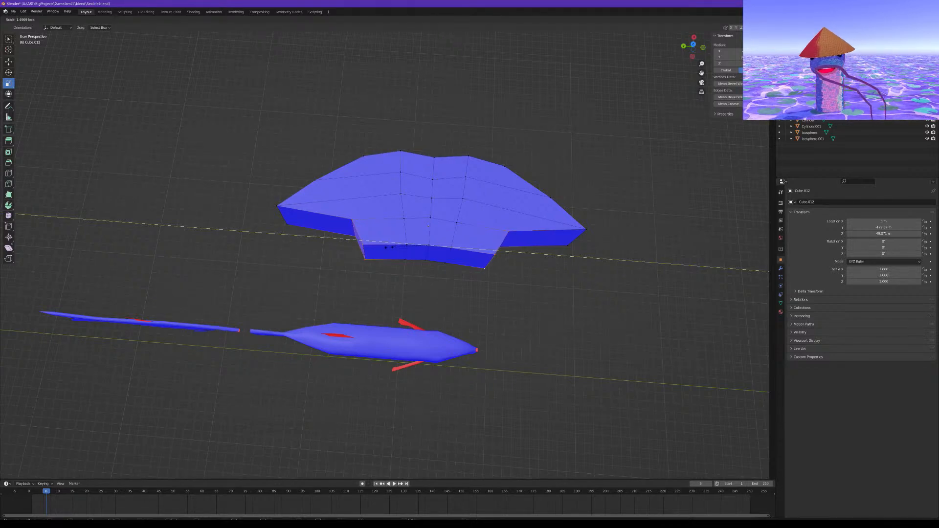
click(380, 248)
Pull the middle vertical edge of the rear face backward along X by about 0.5 m with proportional editing enabled
middle_drag(437, 255, 398, 252)
click(430, 241)
shift+click(426, 260)
key(shift+space)
key(g)
drag(431, 246, 433, 241)
key(ctrl+z)
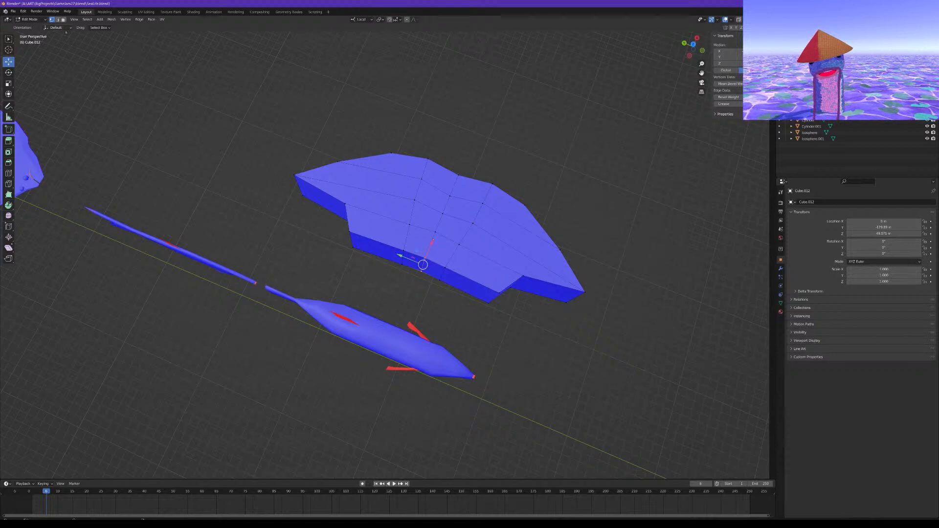
click(407, 20)
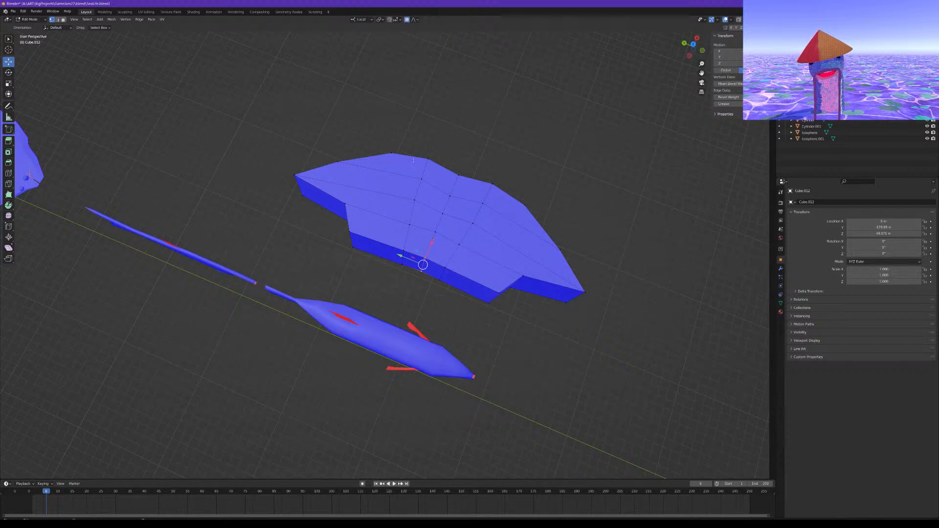
drag(429, 252, 421, 268)
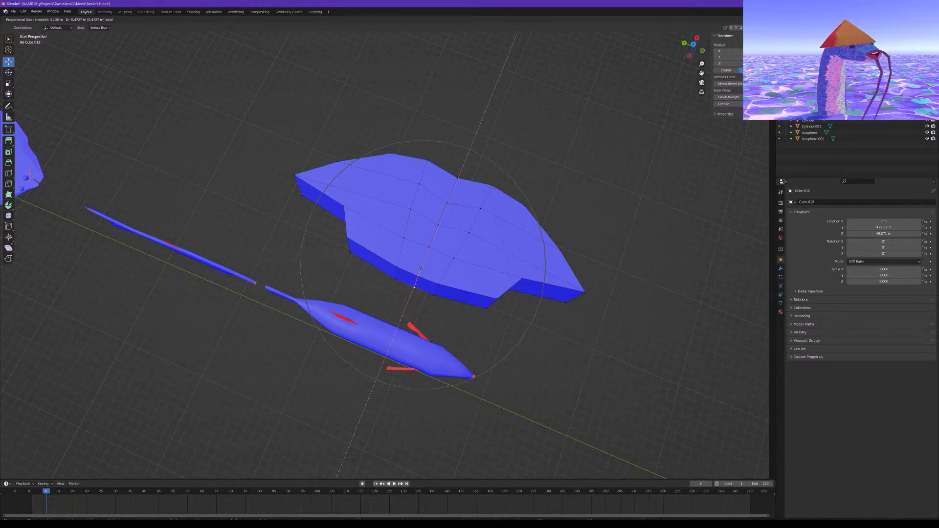
drag(421, 268, 421, 269)
middle_drag(421, 270, 415, 258)
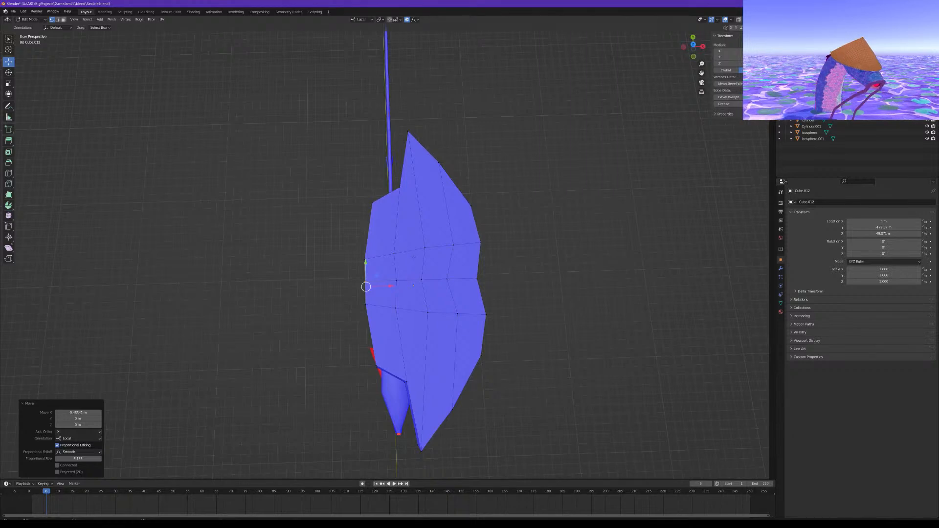
Select the whole mesh and stretch it slightly along X with proportional editing off
key(a)
click(407, 20)
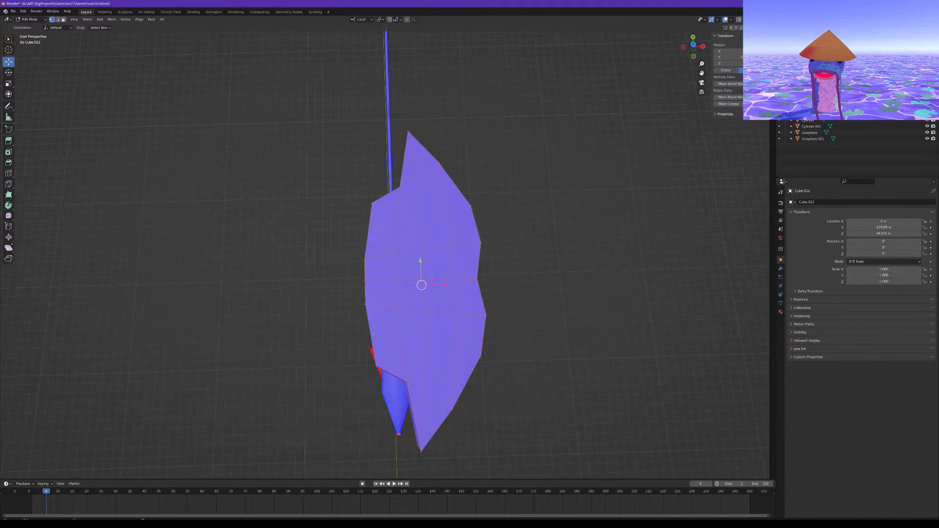
key(shift+space)
key(s)
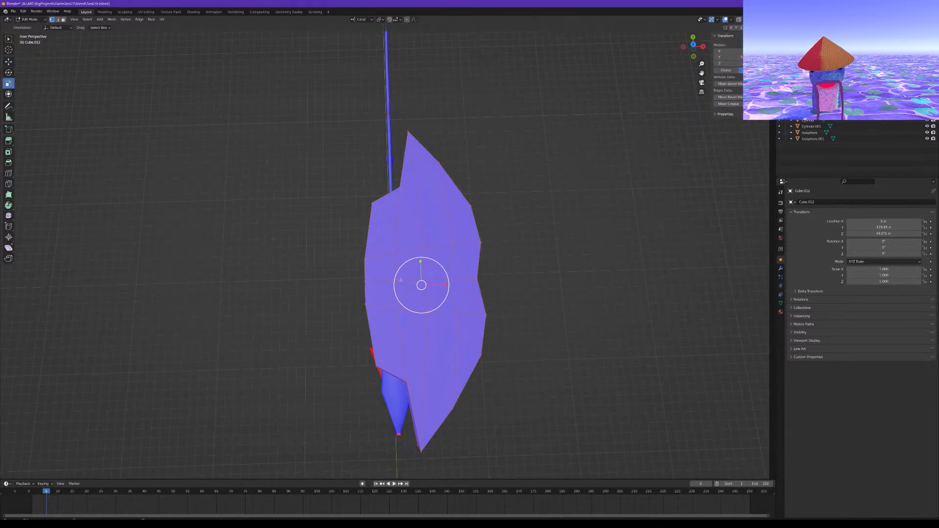
drag(449, 285, 454, 286)
Select the vertical edges at both wing tips and scale them outward along Y by about 1.24 with proportional editing
middle_drag(455, 286, 605, 275)
click(584, 283)
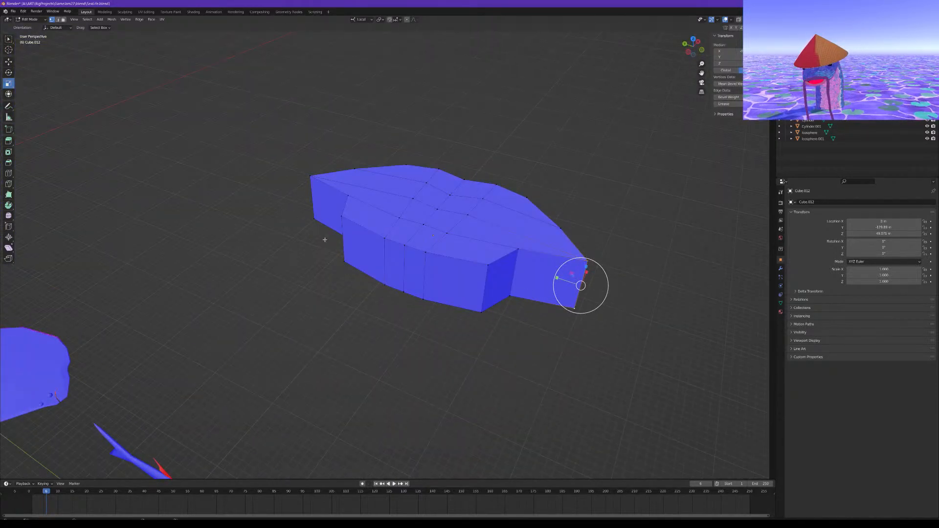
key(a)
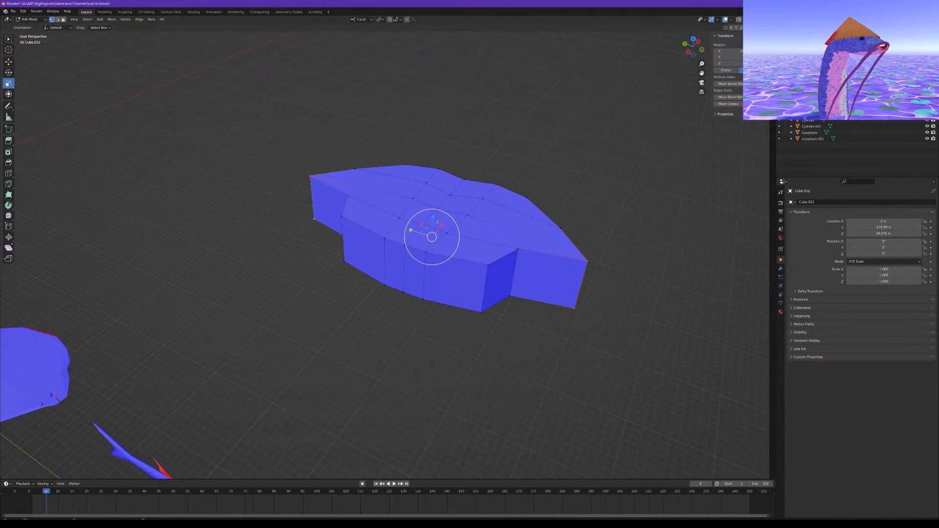
middle_drag(470, 224, 495, 294)
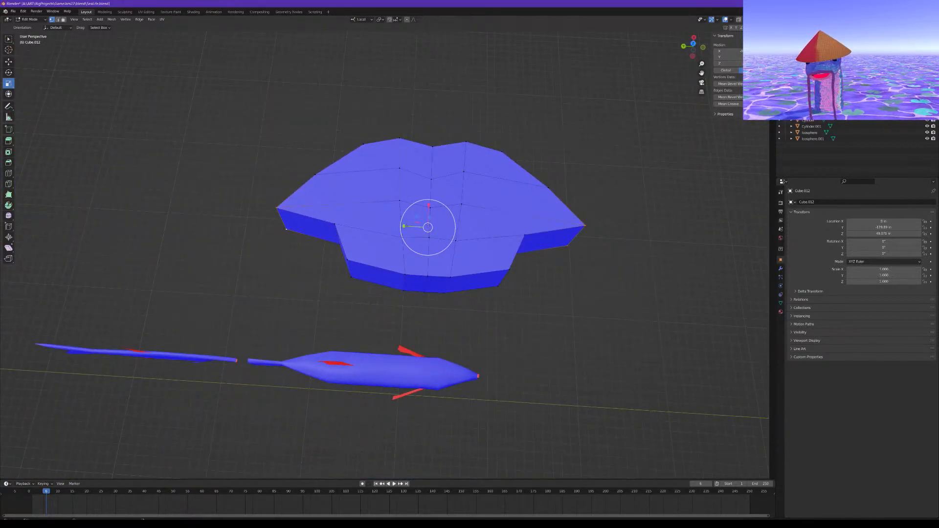
key(s)
click(397, 226)
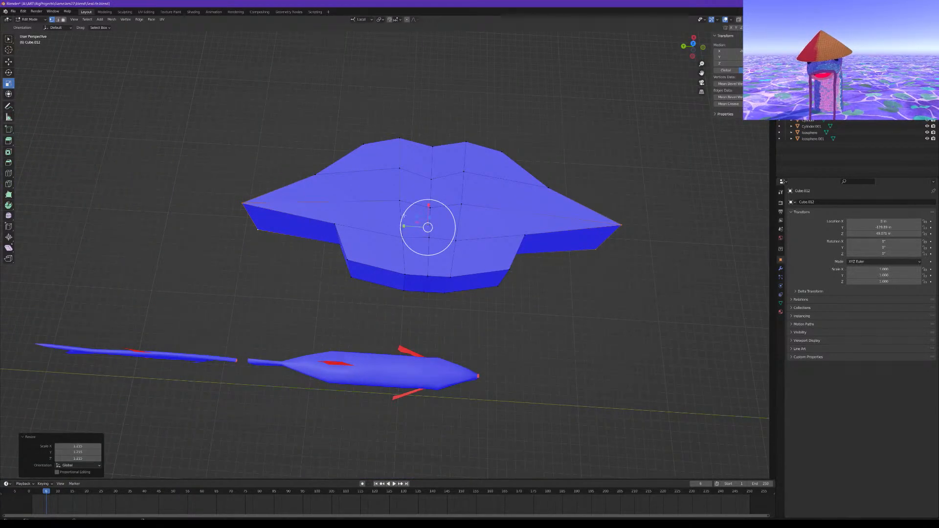
middle_drag(397, 218, 370, 207)
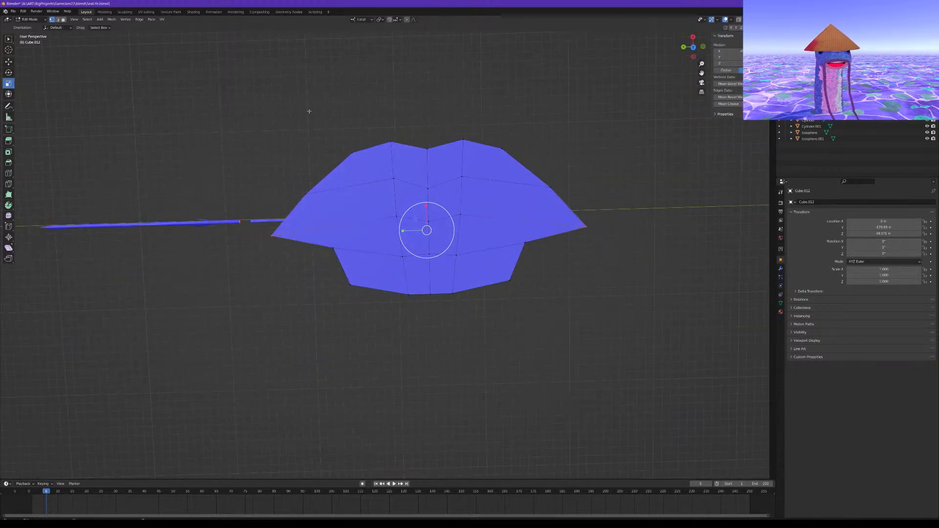
click(407, 20)
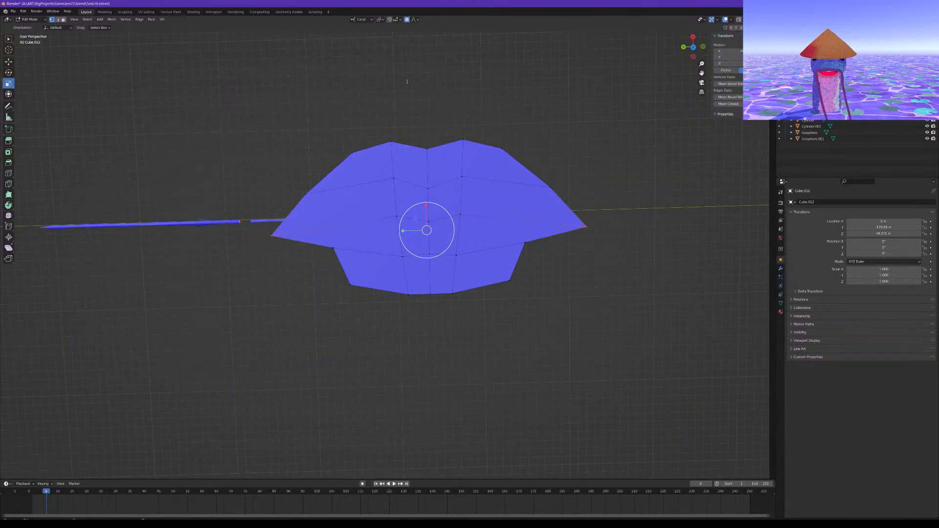
key(s)
key(x)
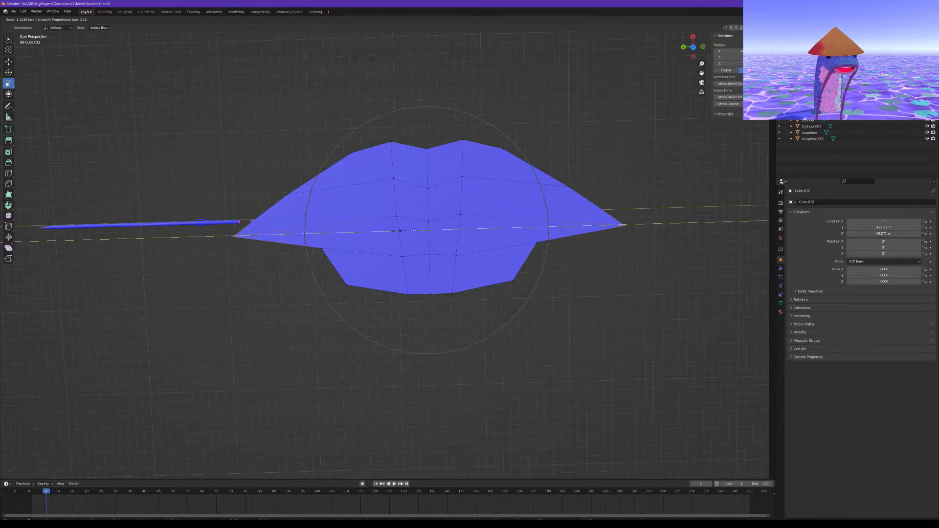
click(396, 231)
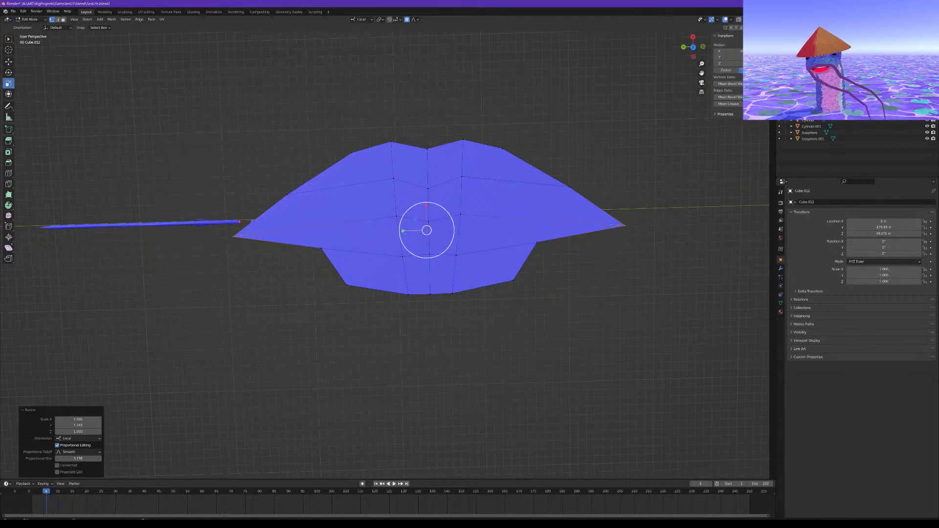
Add a crosswise loop cut just in front of the wing-tip row, slid toward the tips
key(ctrl+r)
click(390, 204)
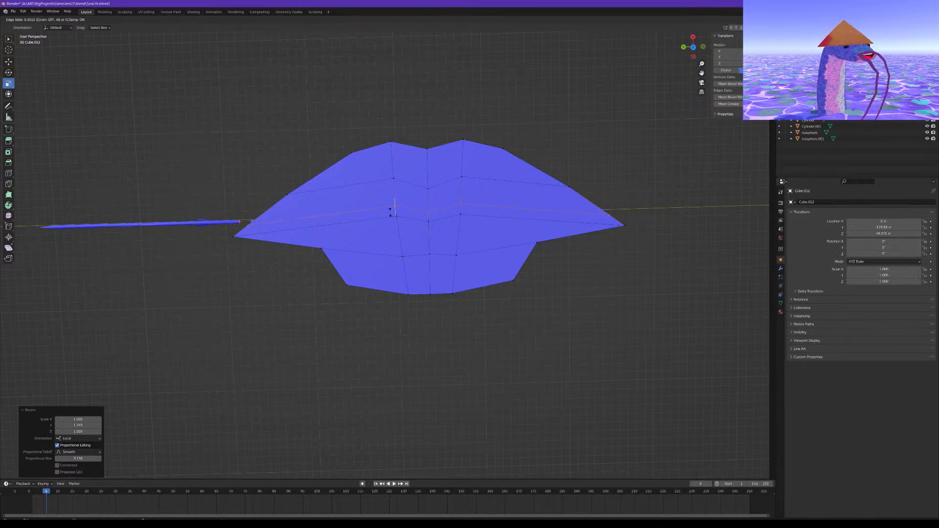
click(395, 208)
Select the new cut's outer vertical edges on both wings and scale them inward along Y with proportional editing off
middle_drag(396, 207, 587, 152)
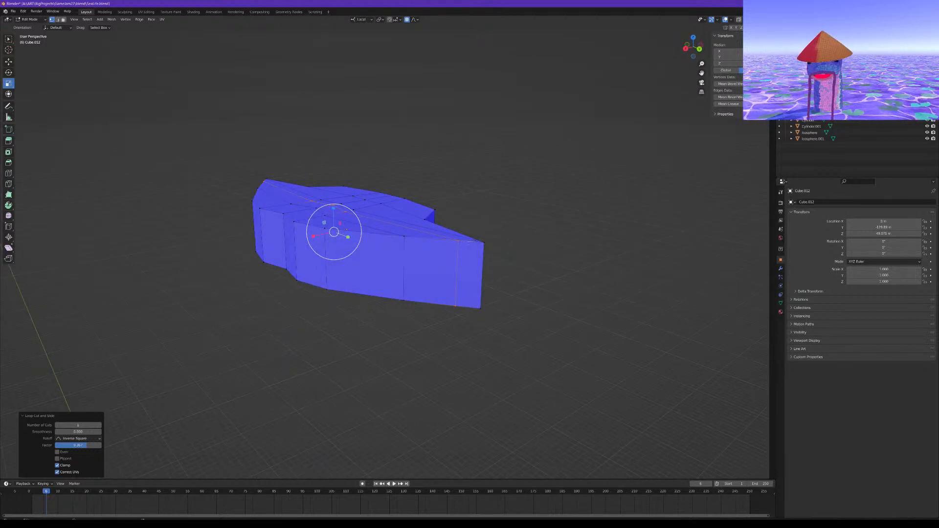
click(457, 240)
shift+click(451, 310)
middle_drag(397, 265, 438, 267)
middle_drag(224, 291, 217, 270)
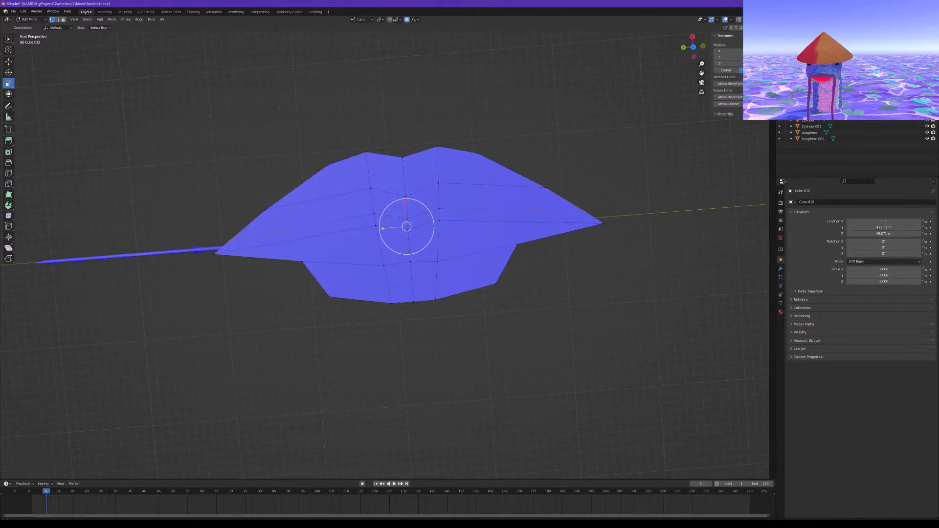
drag(382, 228, 386, 228)
key(ctrl+z)
click(407, 20)
Select the outer vertical edges of the next row toward the front and scale them slightly inward along Y
middle_drag(330, 223, 377, 215)
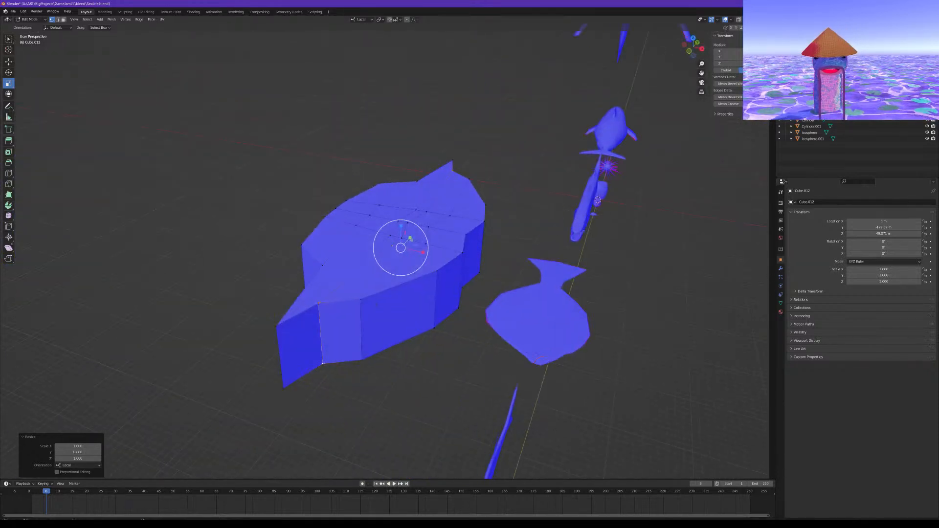
click(361, 300)
shift+click(362, 359)
middle_drag(363, 354, 254, 329)
middle_drag(471, 240, 491, 312)
drag(386, 296, 381, 297)
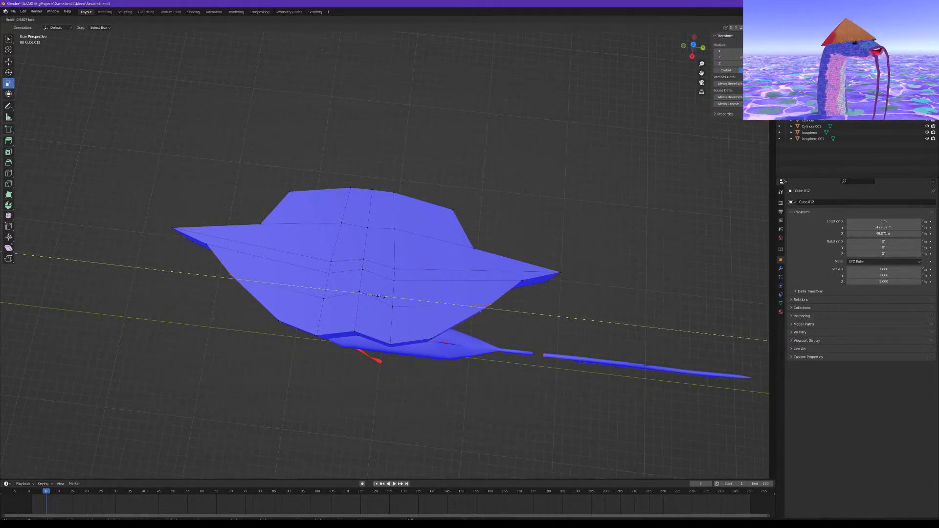
drag(380, 297, 381, 297)
Try to scale the front corner edges on both sides inward along Y
middle_drag(380, 297, 367, 282)
click(282, 292)
shift+click(289, 326)
shift+click(445, 294)
shift+click(439, 327)
middle_drag(416, 325, 366, 337)
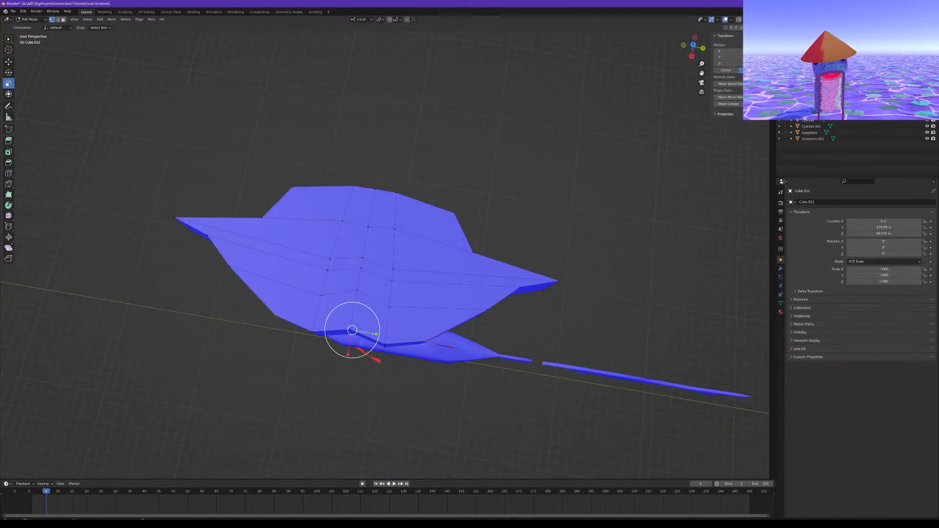
drag(376, 335, 371, 334)
key(ctrl+z)
Add a centred loop cut between the front edge and the row behind it, and scale it slightly outward along Y
mouse_move(453, 319)
middle_down()
mouse_move(461, 290)
mouse_move(458, 333)
middle_up()
key(ctrl+r)
click(455, 320)
right_click(458, 321)
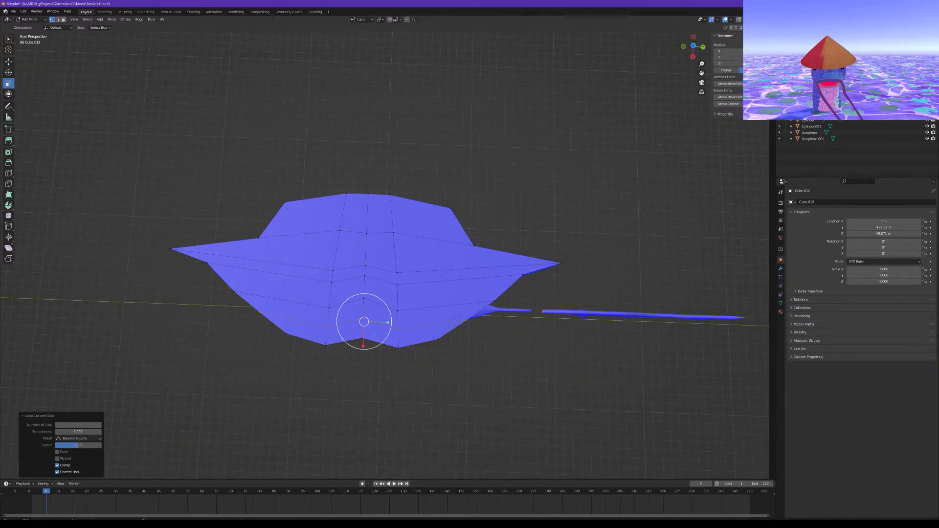
key(s)
key(y)
key(y)
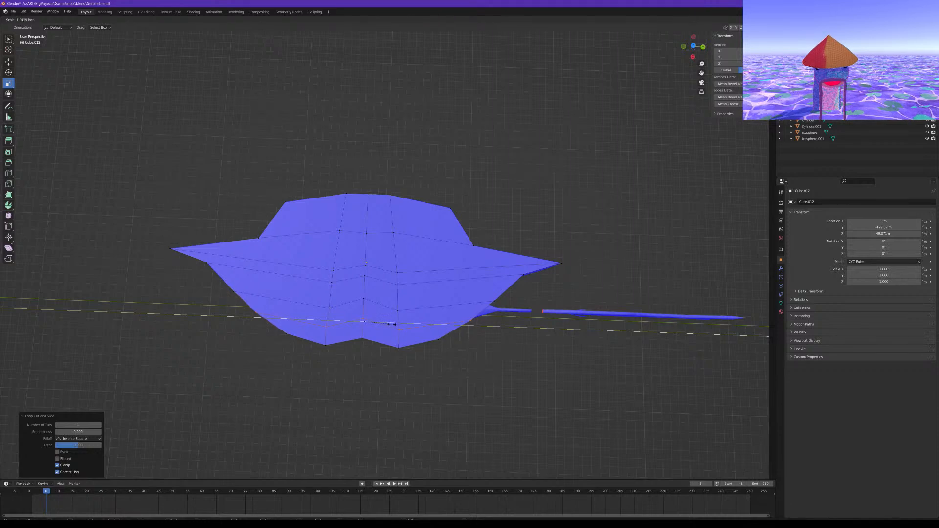
click(396, 325)
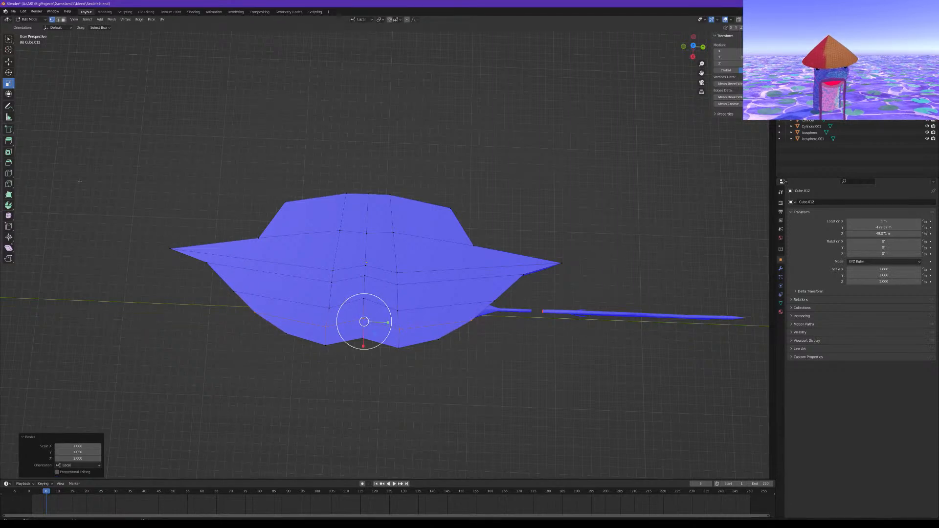
Move the front loop cut slightly forward along X and deselect it
key(shift+space)
key(g)
key(g)
key(x)
drag(364, 349, 365, 350)
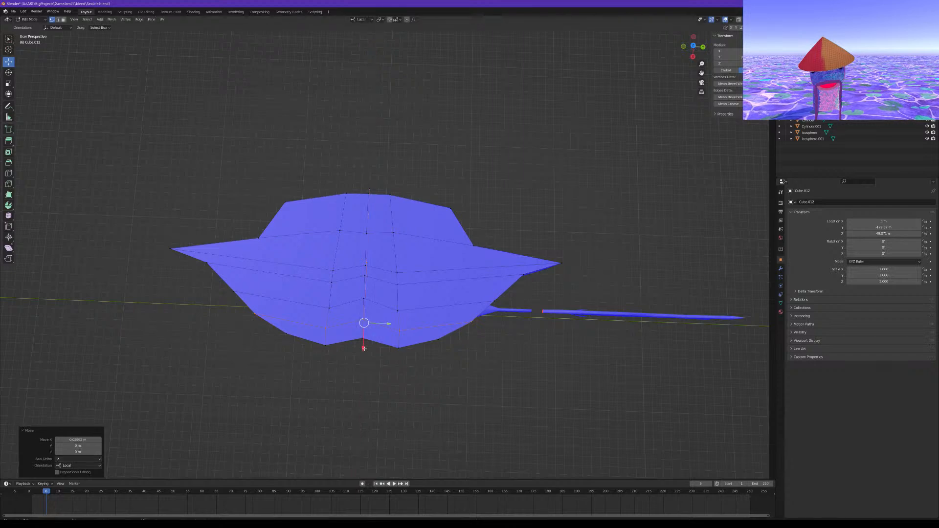
click(442, 377)
middle_drag(442, 378, 441, 307)
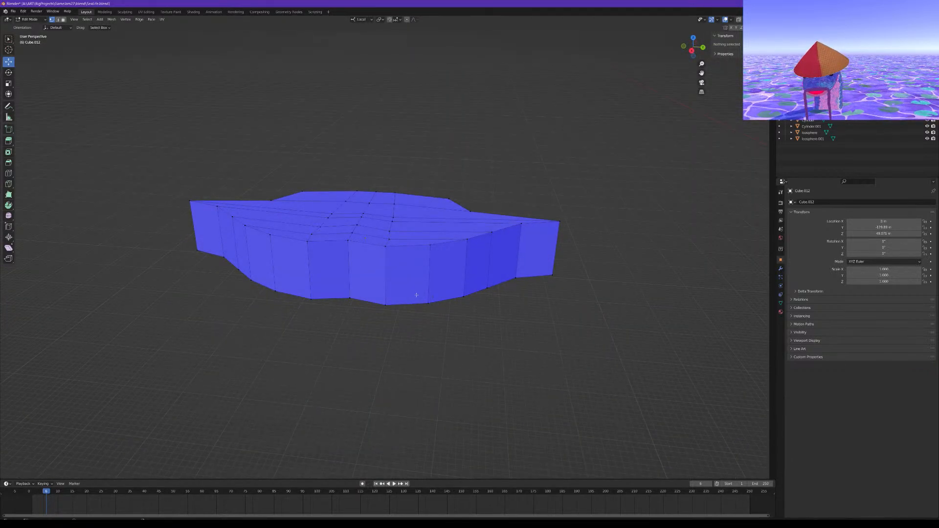
middle_drag(362, 280, 91, 242)
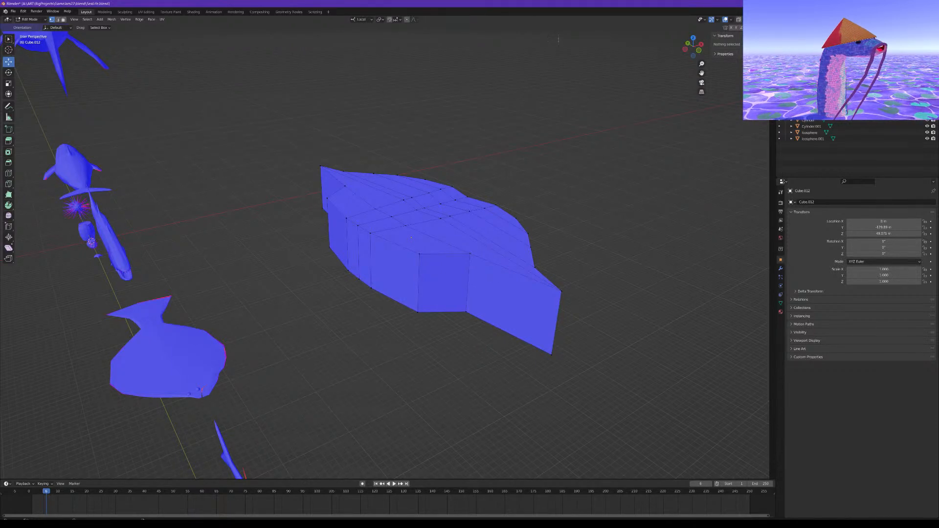
Examine the creature's body outline and thickness from above, from the side and from the front
middle_drag(551, 232, 363, 280)
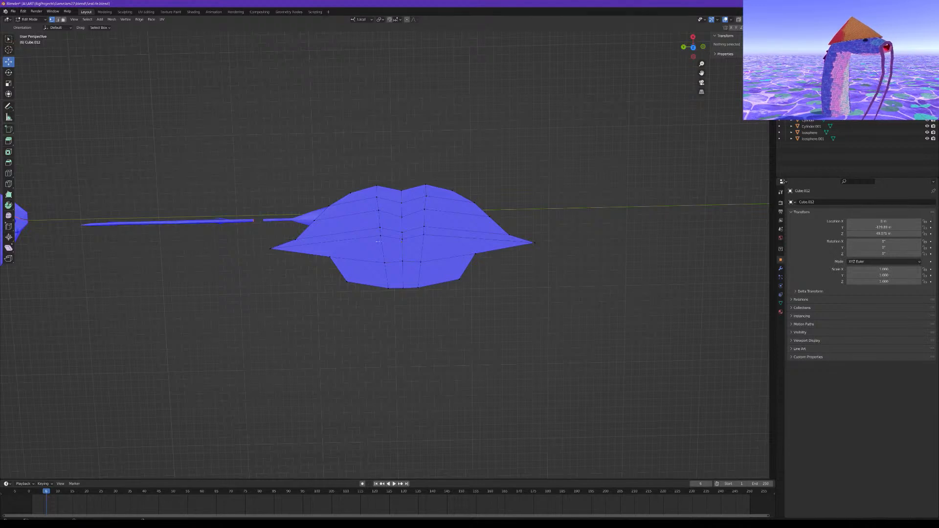
middle_drag(350, 215, 455, 146)
middle_drag(428, 262, 464, 187)
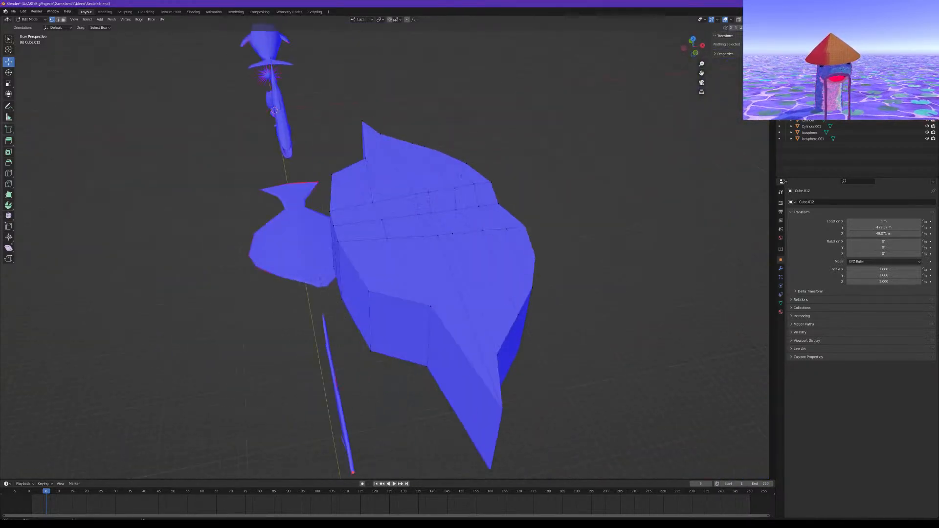
middle_drag(442, 137, 383, 226)
middle_drag(462, 227, 428, 200)
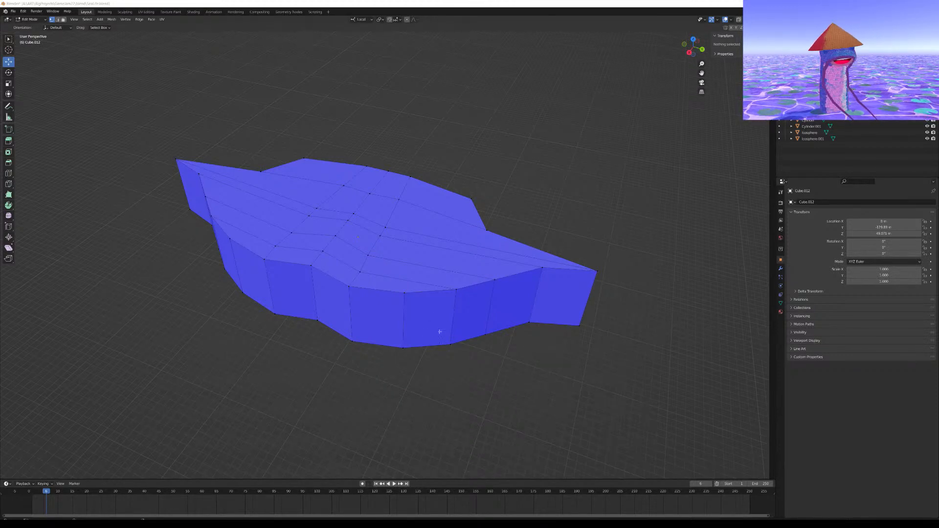
middle_drag(358, 237, 462, 339)
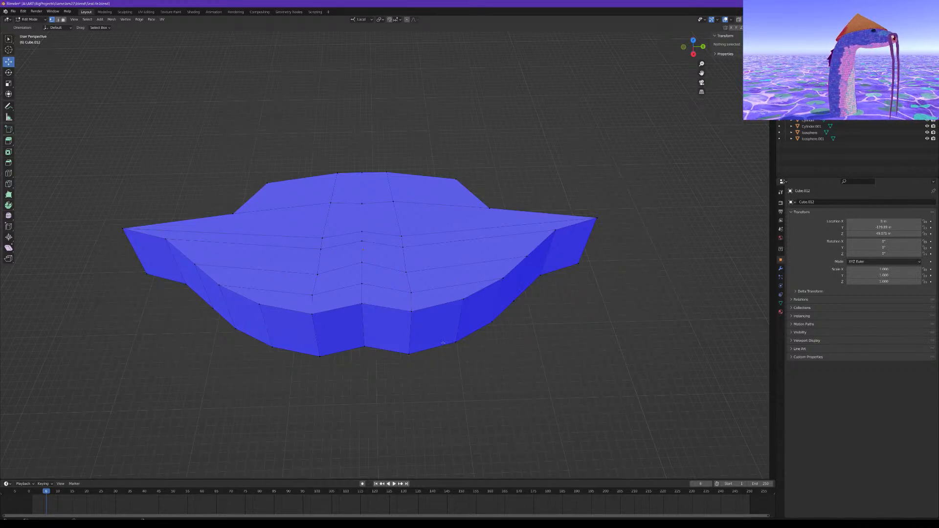
middle_drag(508, 398, 507, 371)
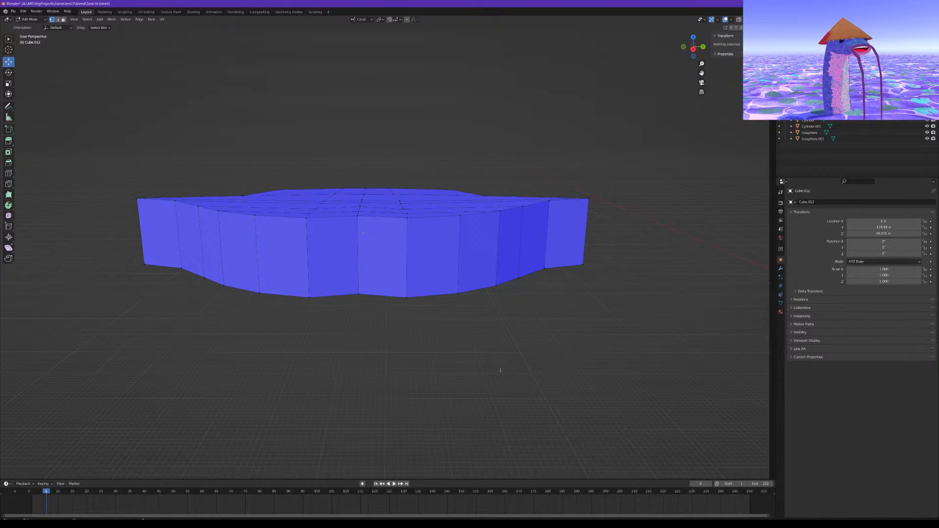
Select the lower corner vertices at both wing tips and turn on proportional editing
click(583, 266)
shift+click(144, 265)
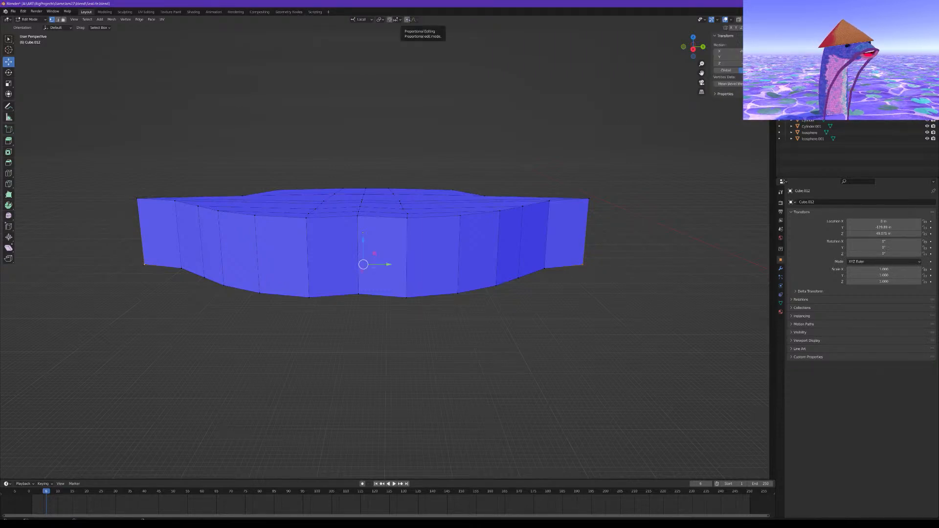
click(407, 20)
Try to raise the two lower wing-tip vertices along Z with a proportional size of 1 m
key(g)
key(z)
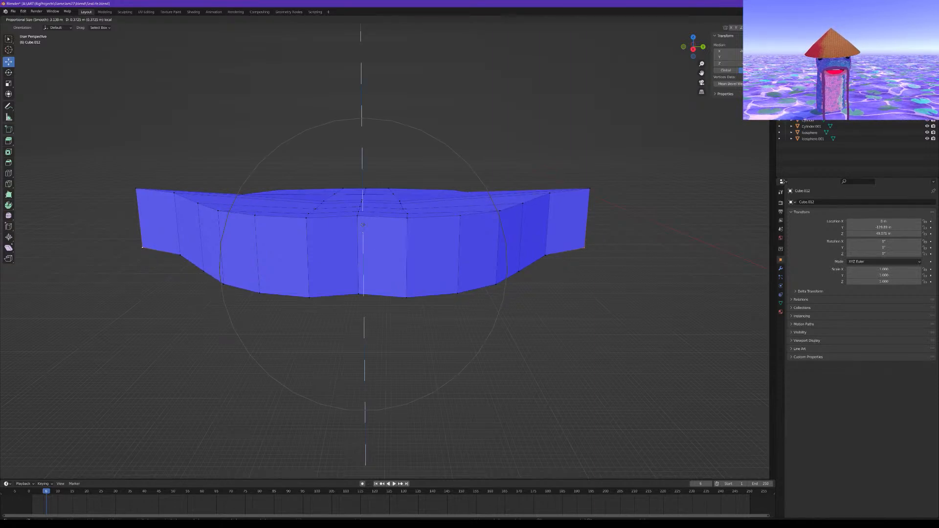
scroll(363, 224, up, 12)
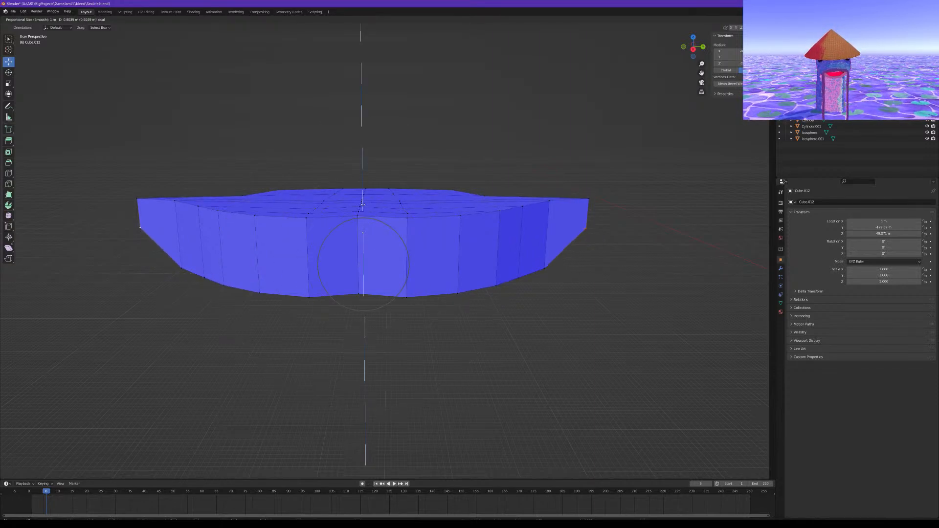
click(363, 187)
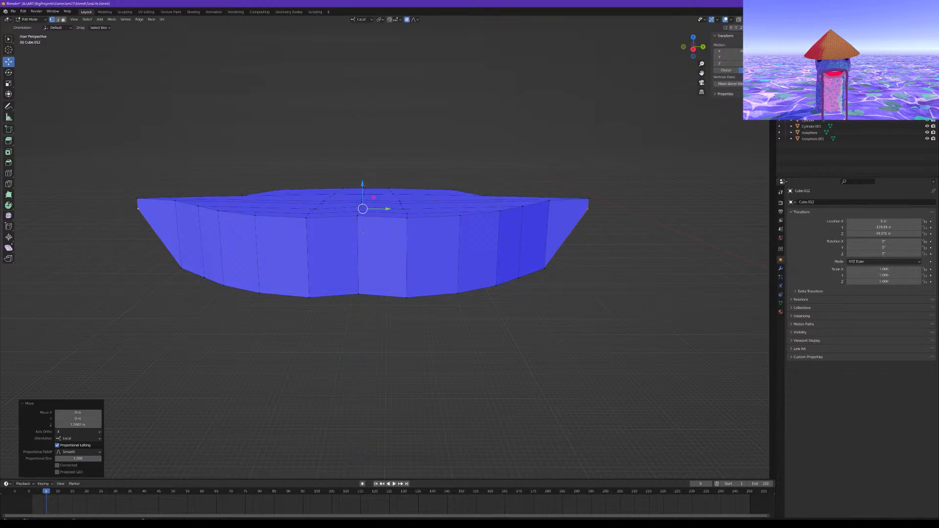
key(ctrl+z)
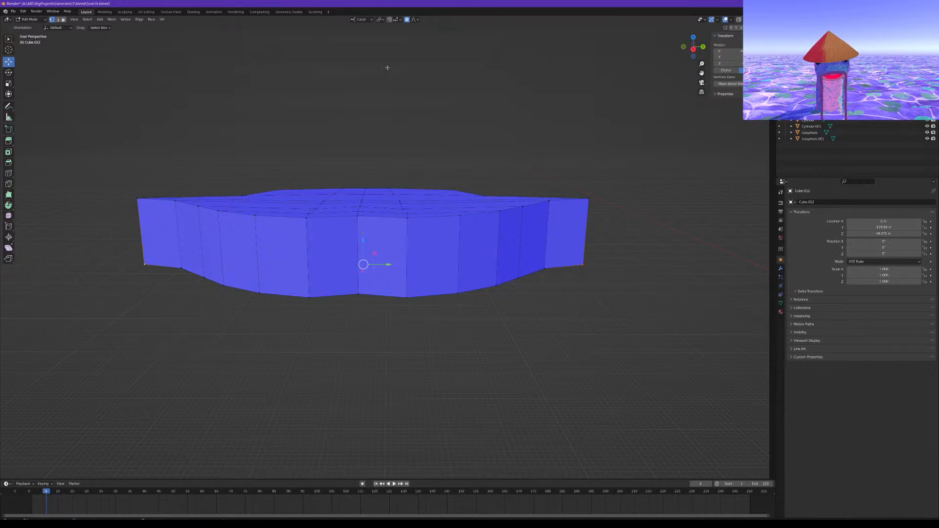
click(414, 21)
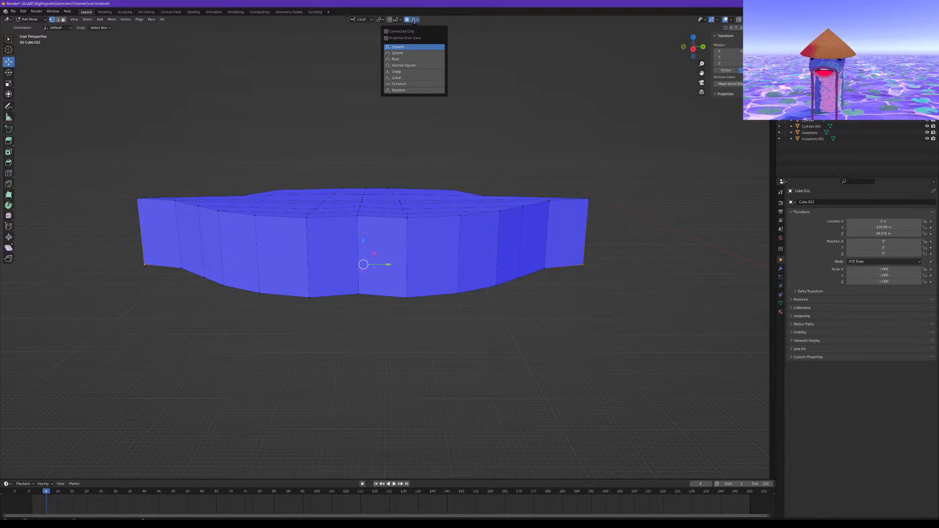
click(414, 22)
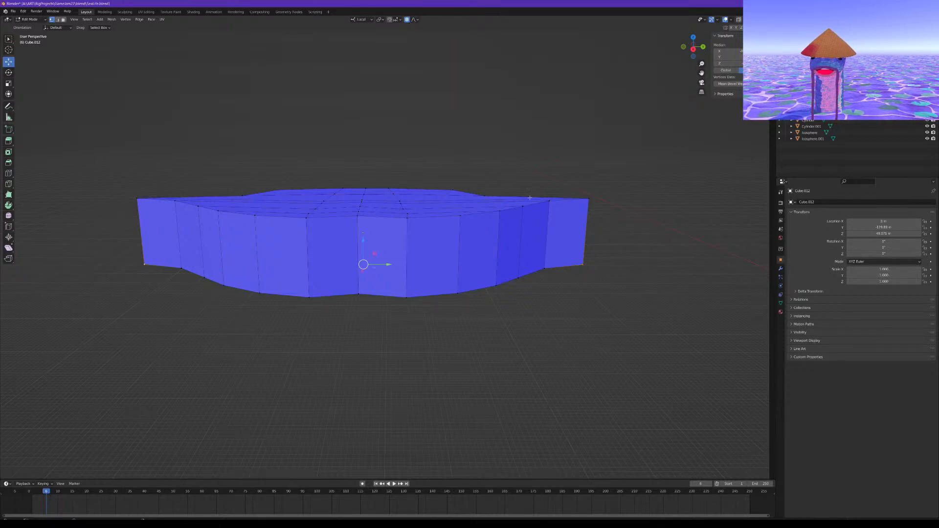
Select the entire top surface of the creature and hide it, leaving only the bottom surface
middle_drag(535, 196, 538, 147)
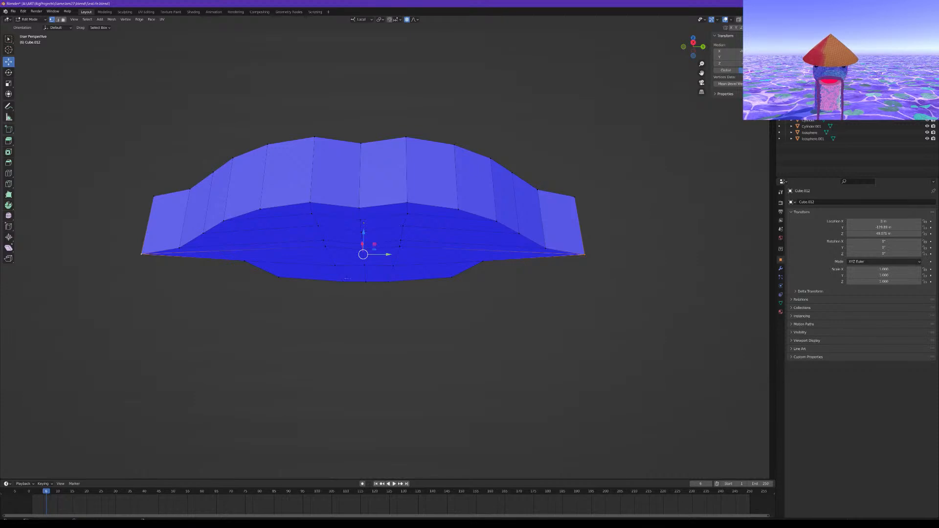
middle_drag(500, 230, 496, 277)
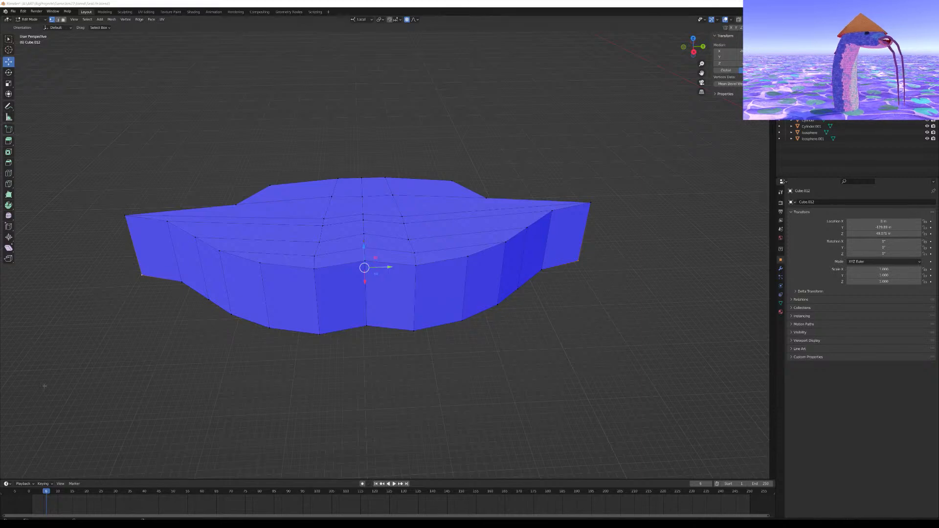
middle_drag(164, 342, 161, 319)
drag(94, 120, 627, 232)
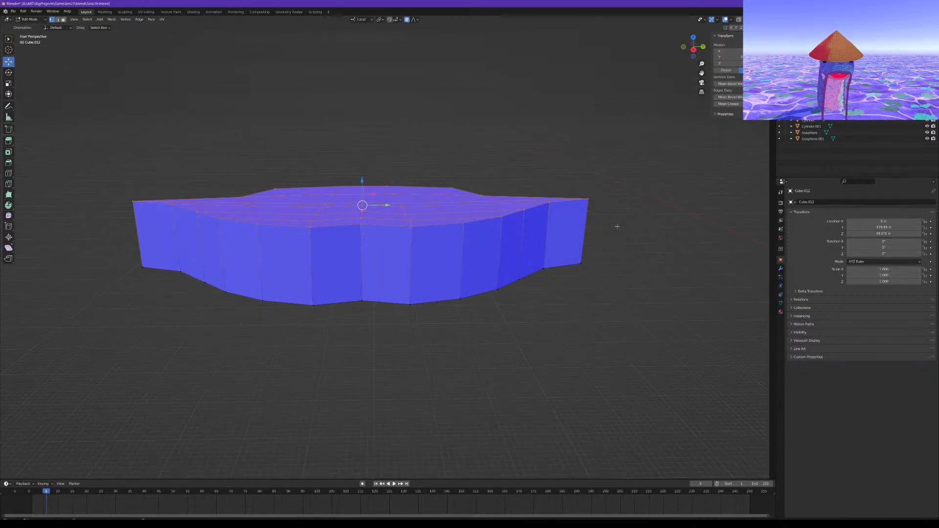
key(h)
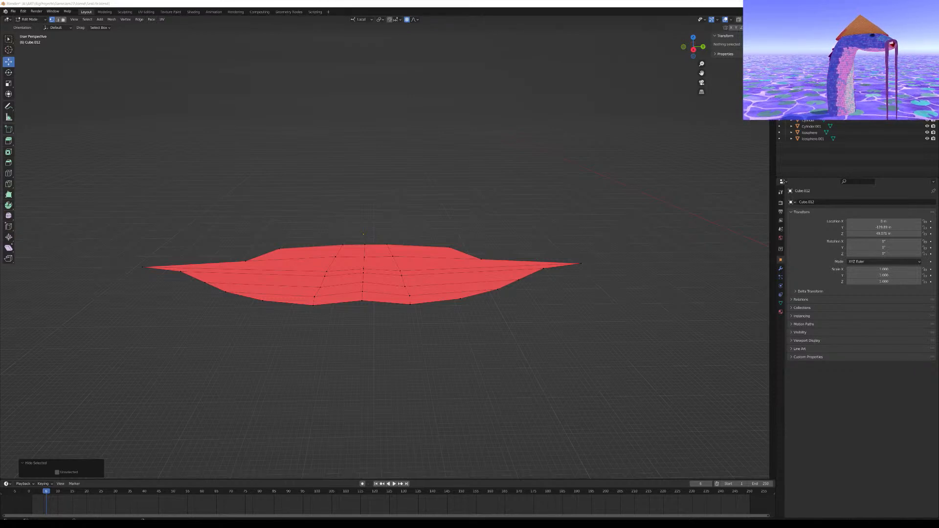
Select the outermost vertex at each wing tip of the bottom surface and view it edge-on
middle_drag(417, 212, 343, 242)
click(137, 268)
shift+click(578, 263)
middle_drag(453, 267, 441, 248)
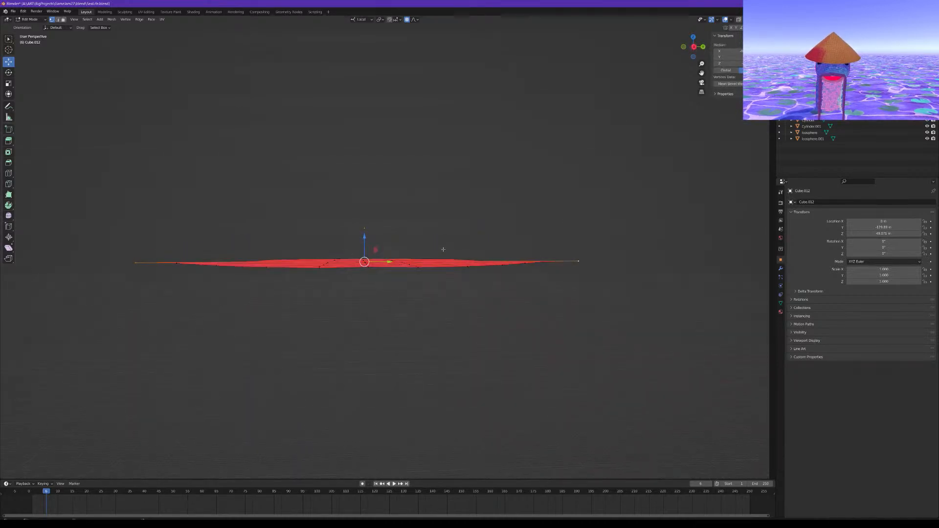
Try to raise both bottom wing tips along Z with a smooth proportional falloff
key(g)
key(z)
scroll(372, 221, down, 13)
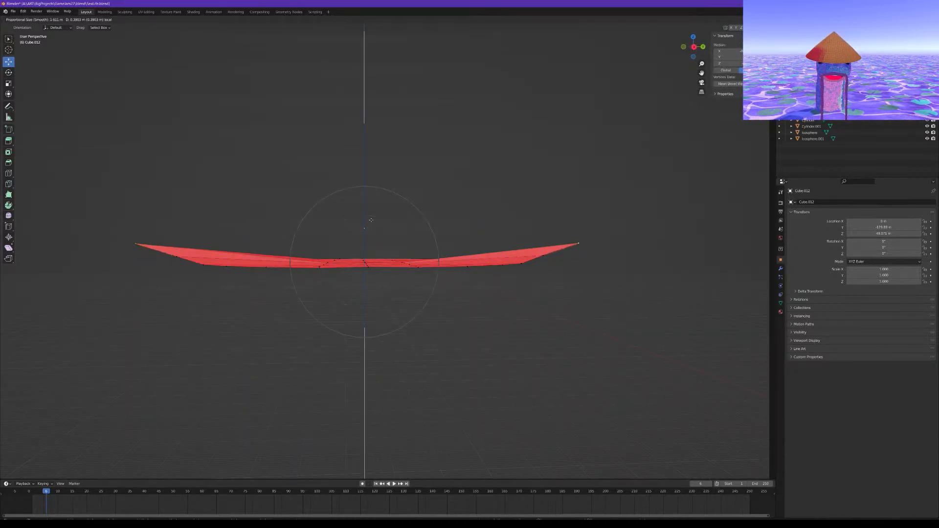
scroll(381, 209, down, 2)
click(390, 199)
key(ctrl+z)
Try again to lift the bottom wing tips along Z with a wider proportional falloff of about 4.2 m
middle_drag(432, 235, 391, 215)
key(g)
key(z)
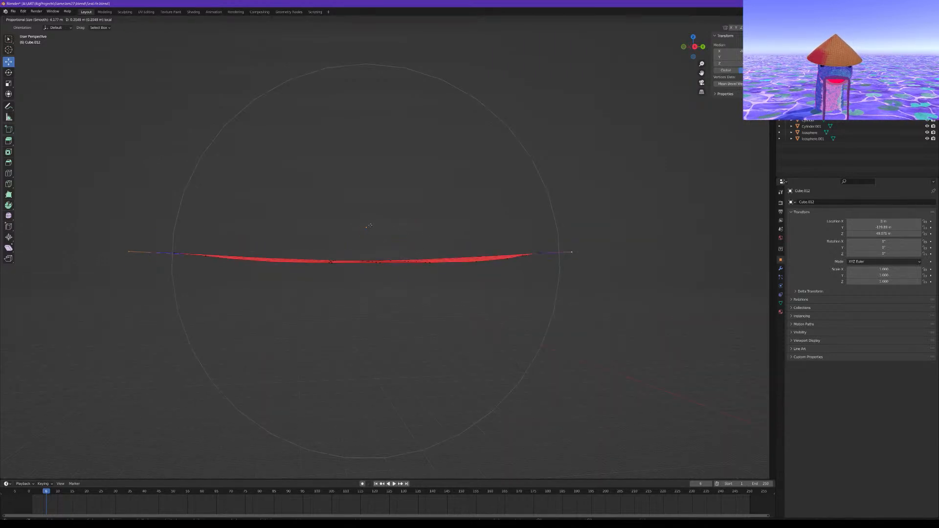
click(252, 208)
key(ctrl+z)
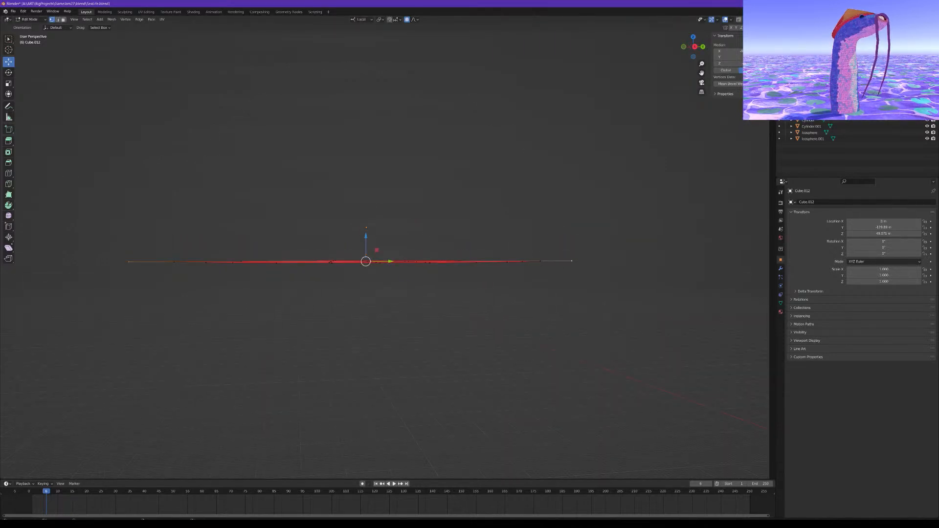
middle_drag(399, 247, 401, 249)
drag(365, 238, 383, 199)
mouse_move(382, 201)
middle_down()
mouse_move(393, 183)
mouse_move(398, 208)
mouse_move(436, 195)
mouse_move(399, 195)
middle_up()
key(ctrl+z)
Raise the bottom wing tips about 1 m along Z with a wide smooth falloff, and reveal the hidden top surface
drag(368, 239, 360, 195)
scroll(359, 195, down, 1)
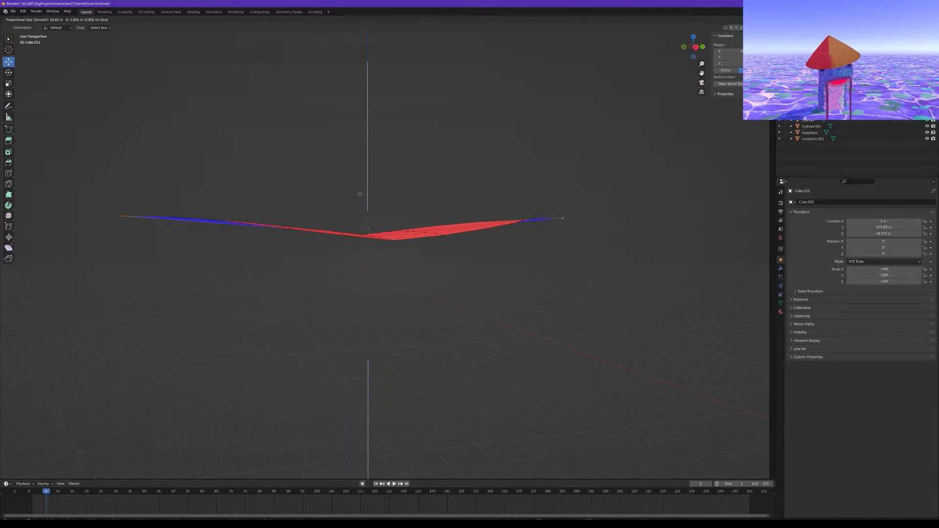
scroll(360, 194, up, 6)
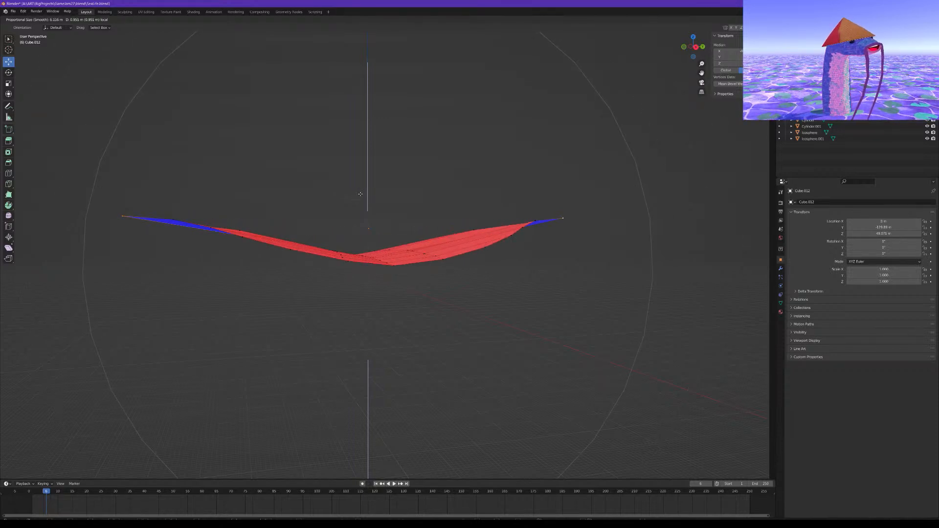
scroll(360, 195, up, 3)
drag(361, 194, 362, 192)
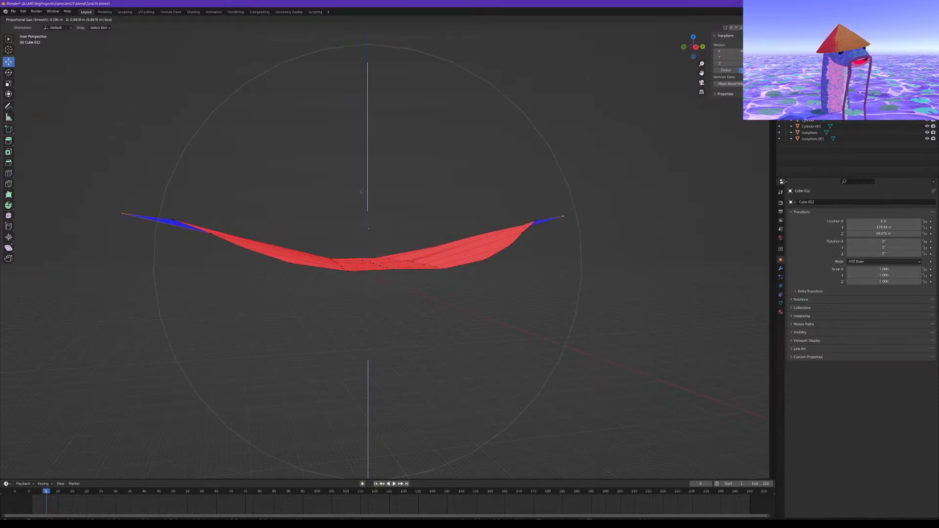
scroll(361, 192, down, 1)
drag(362, 191, 362, 192)
mouse_move(391, 208)
middle_down()
mouse_move(385, 239)
mouse_move(370, 210)
mouse_move(371, 220)
mouse_move(391, 212)
mouse_move(387, 199)
mouse_move(389, 235)
mouse_move(385, 210)
middle_up()
key(alt+h)
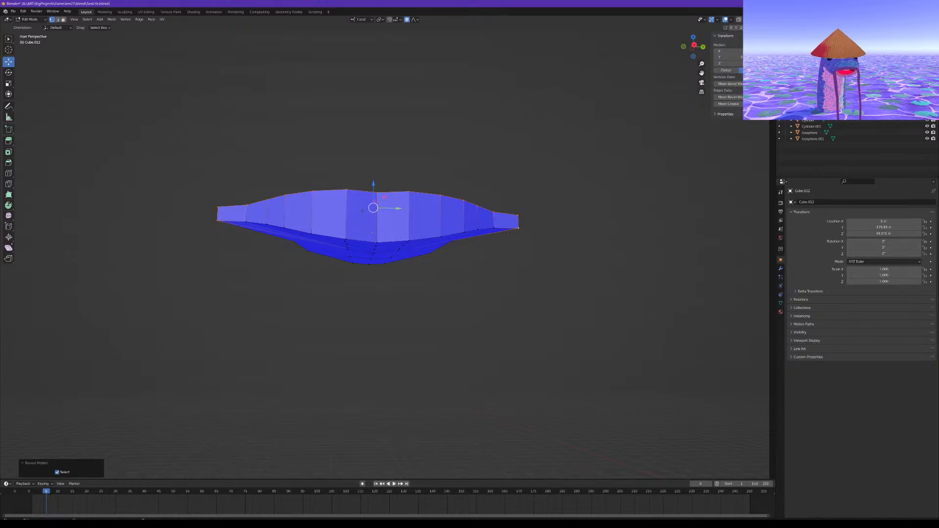
Hide the top surface again, raise the bottom wing tips to meet the upper tips, then reveal everything and deselect
key(h)
drag(373, 199, 373, 183)
key(alt+h)
mouse_move(372, 183)
middle_down()
mouse_move(401, 215)
mouse_move(416, 208)
mouse_move(361, 193)
mouse_move(368, 182)
mouse_move(363, 196)
middle_up()
click(501, 256)
In X-ray view, select the overlapping vertices at the +Y wing tip and merge them at center
middle_drag(658, 113, 661, 173)
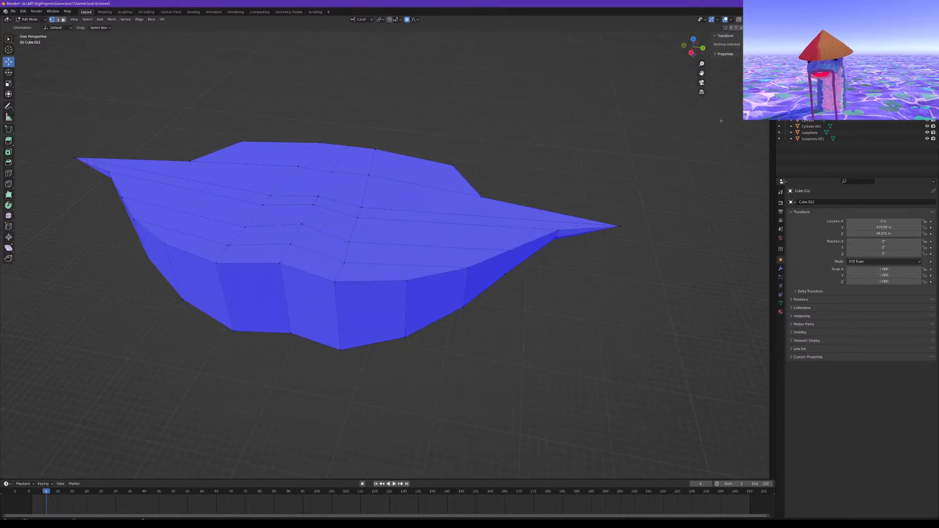
key(alt+z)
drag(664, 257, 613, 196)
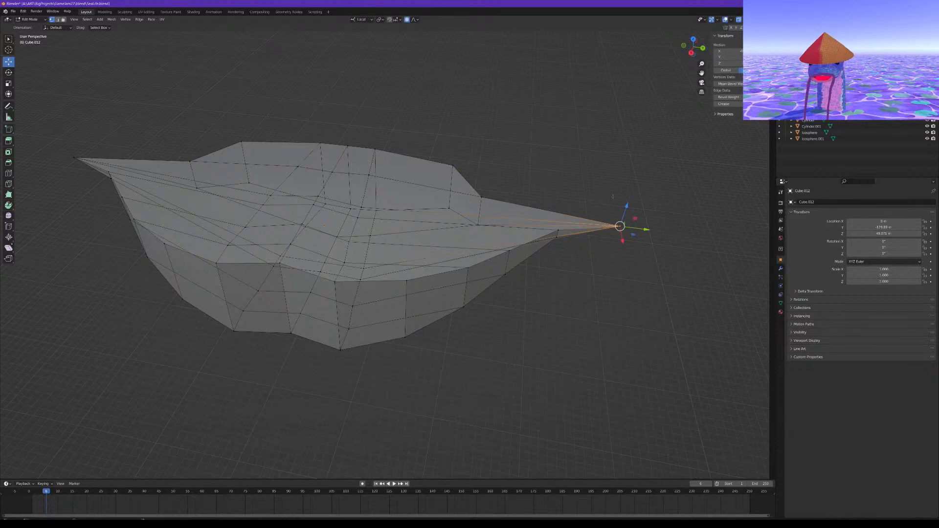
key(m)
click(612, 194)
Merge the overlapping vertices at the opposite wing tip at center, and deselect everything in solid view
middle_drag(612, 194, 269, 210)
drag(269, 210, 240, 175)
key(m)
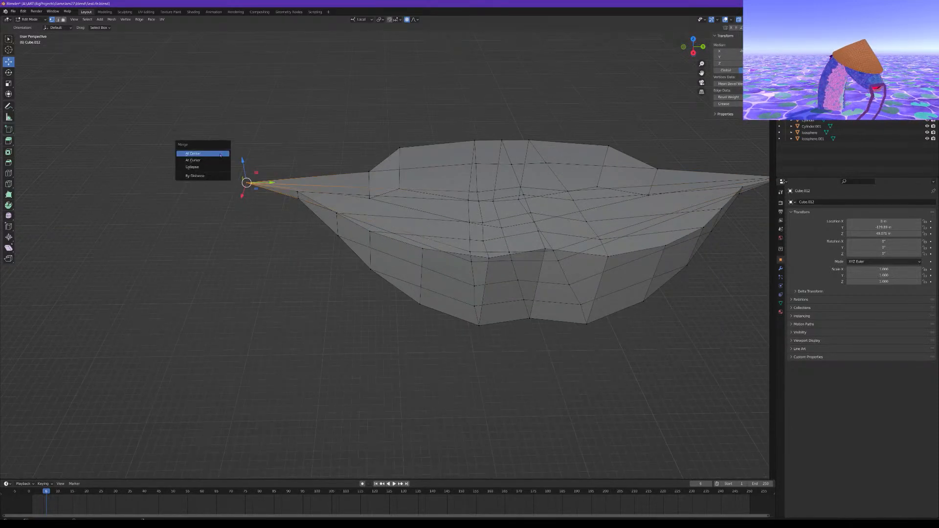
click(220, 155)
middle_drag(245, 185, 436, 221)
middle_drag(356, 222, 481, 95)
key(a)
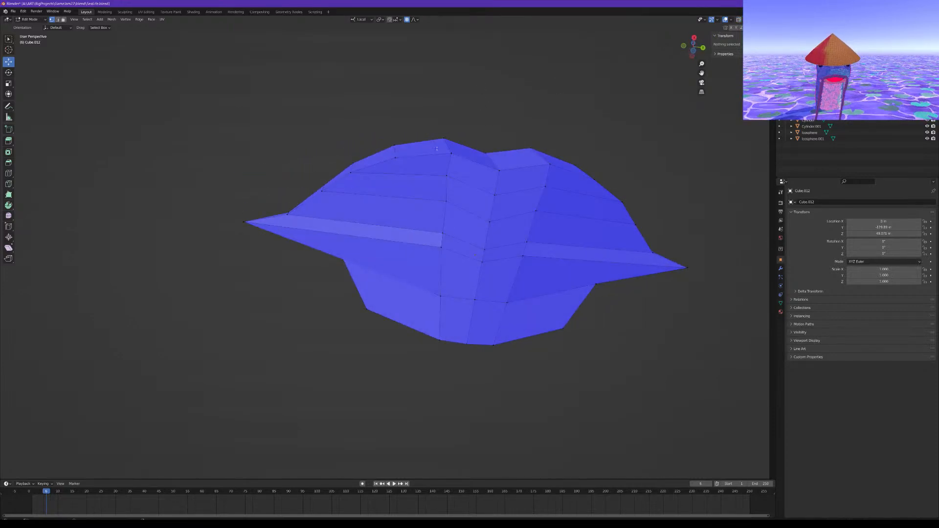
Add a centred front-to-back loop cut through each wing, between the body and the wing tip
key(ctrl+r)
click(424, 163)
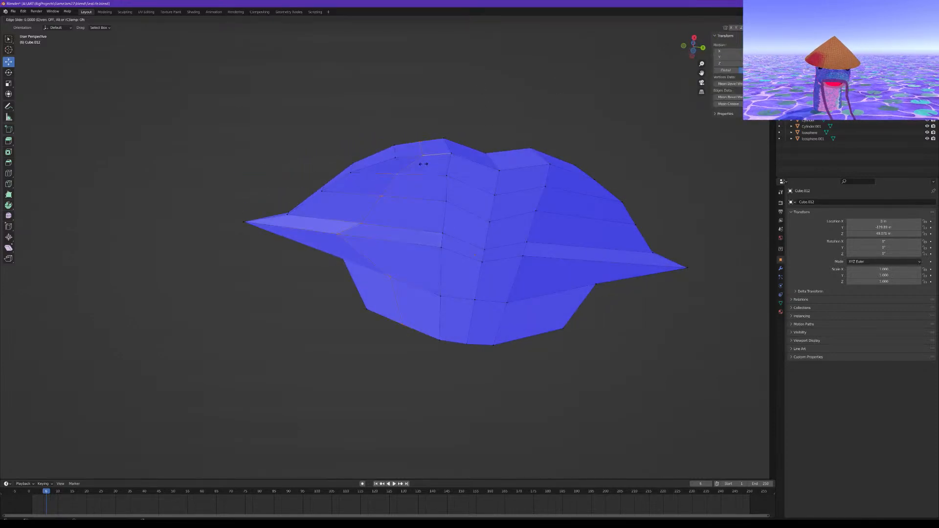
right_click(426, 167)
middle_drag(426, 167, 487, 223)
click(383, 211)
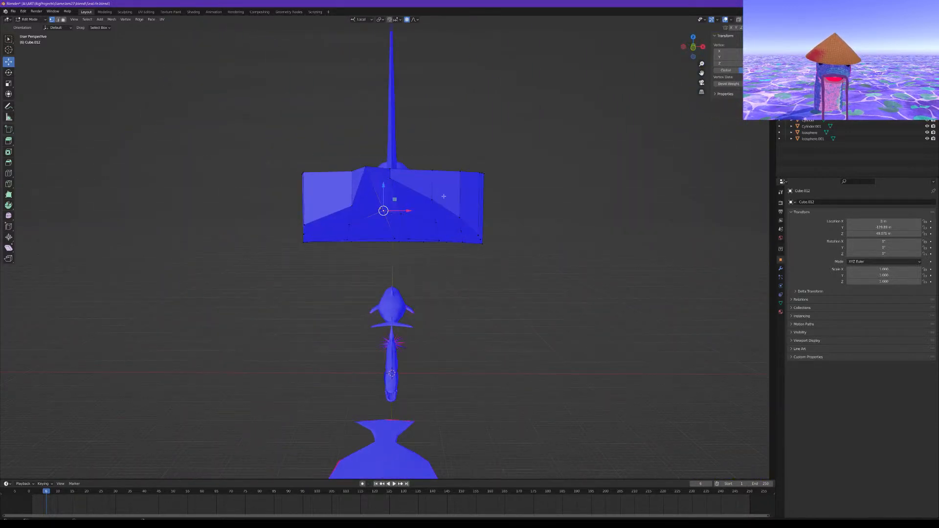
middle_drag(444, 195, 354, 166)
middle_drag(516, 192, 479, 168)
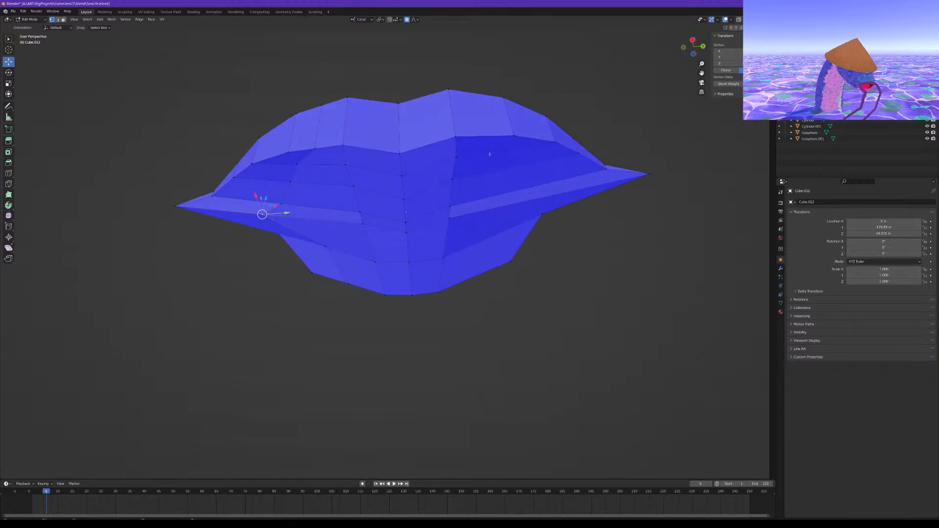
key(ctrl+r)
click(498, 175)
right_click(498, 175)
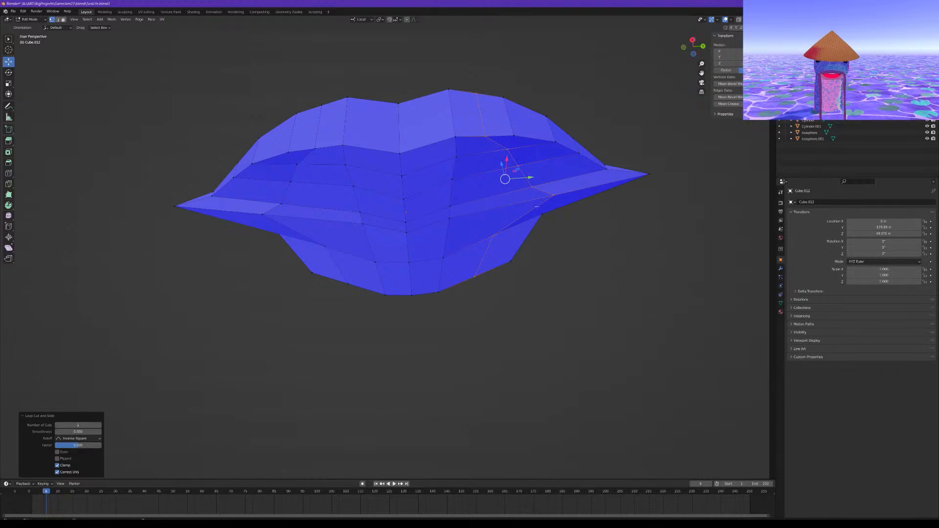
Select the matching underside loop-cut vertices near both wing tips, move them slightly along X, and deselect them
click(553, 196)
middle_drag(553, 196, 589, 225)
shift+click(268, 184)
middle_drag(305, 192, 387, 200)
drag(409, 182, 428, 206)
key(ctrl+z)
middle_drag(428, 205, 381, 132)
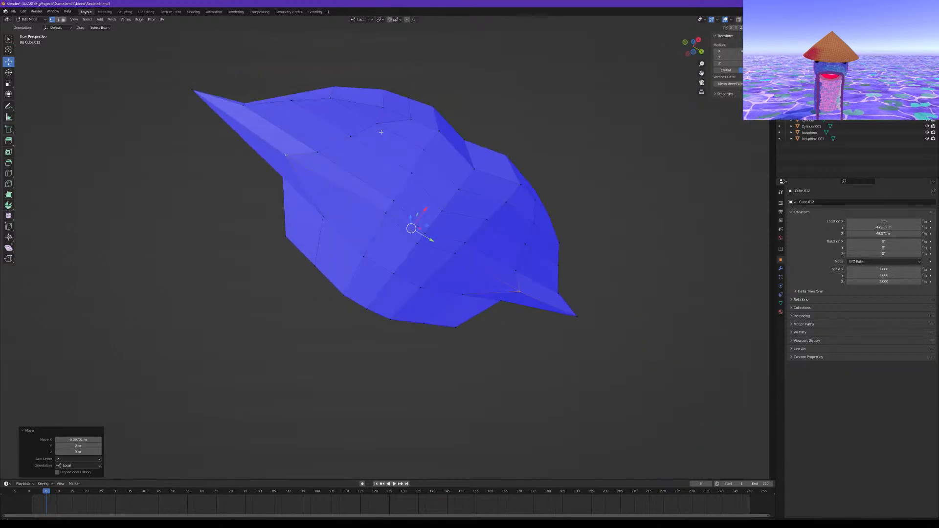
middle_drag(384, 175, 401, 120)
middle_drag(427, 218, 314, 202)
click(500, 231)
click(545, 238)
Select the central strip of faces running along the underside between the two body edge loops
middle_drag(545, 239, 471, 238)
middle_drag(467, 241, 450, 158)
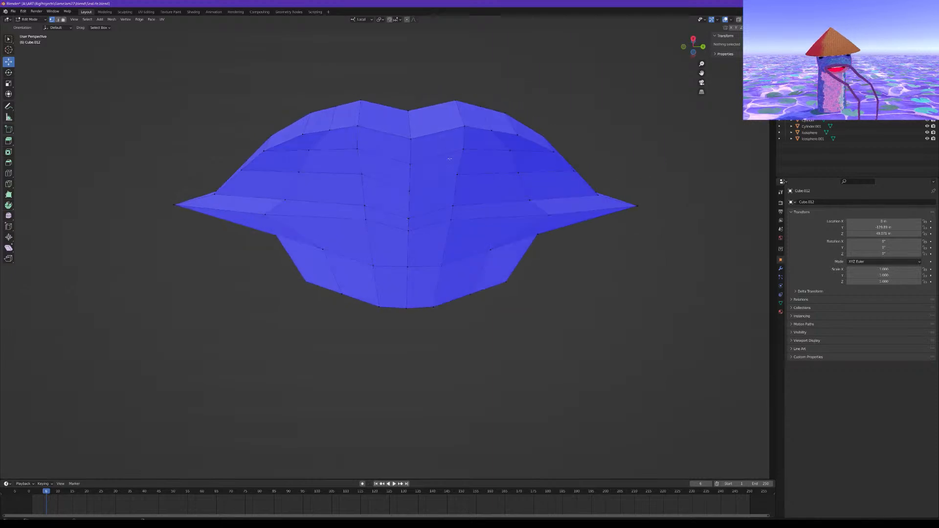
click(357, 126)
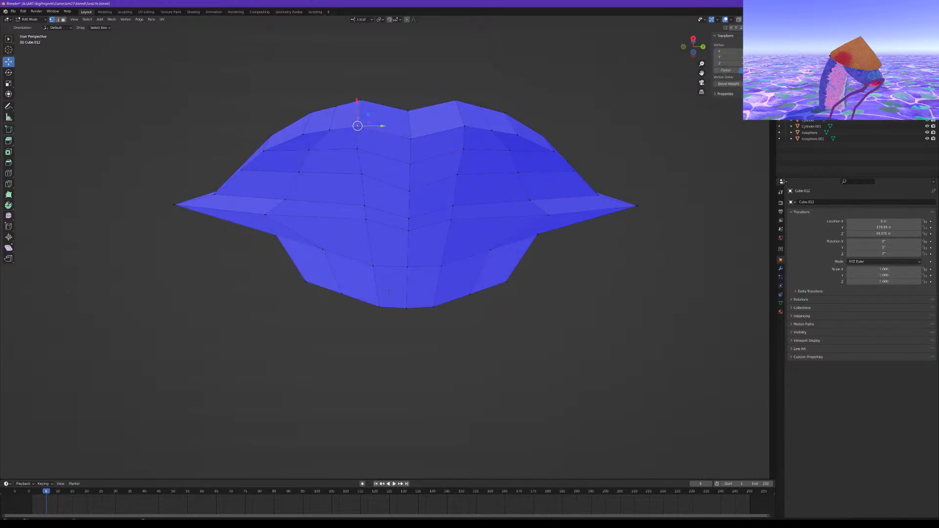
alt+click(383, 308)
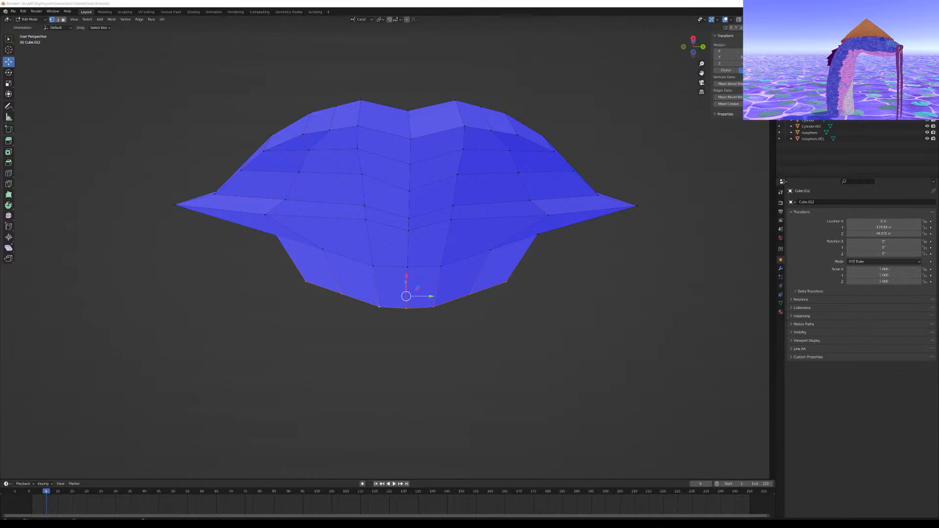
click(458, 367)
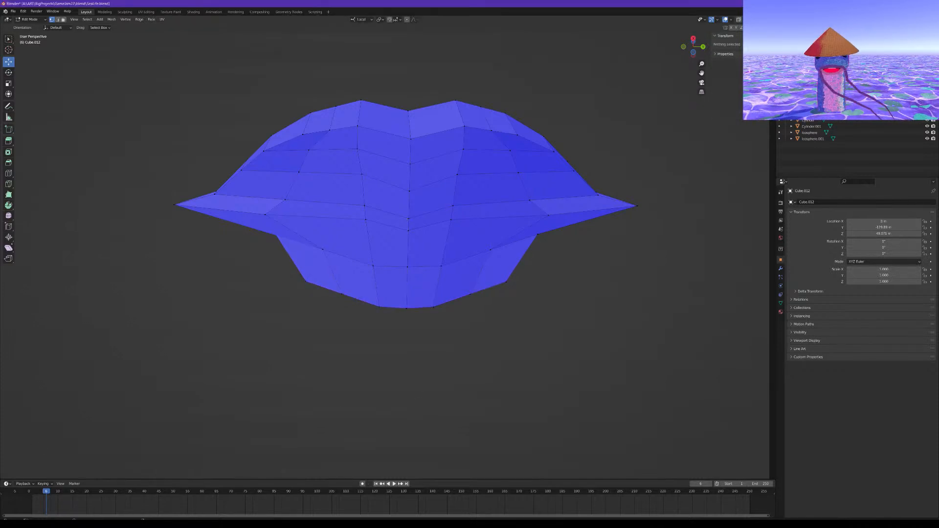
click(380, 305)
ctrl+click(361, 131)
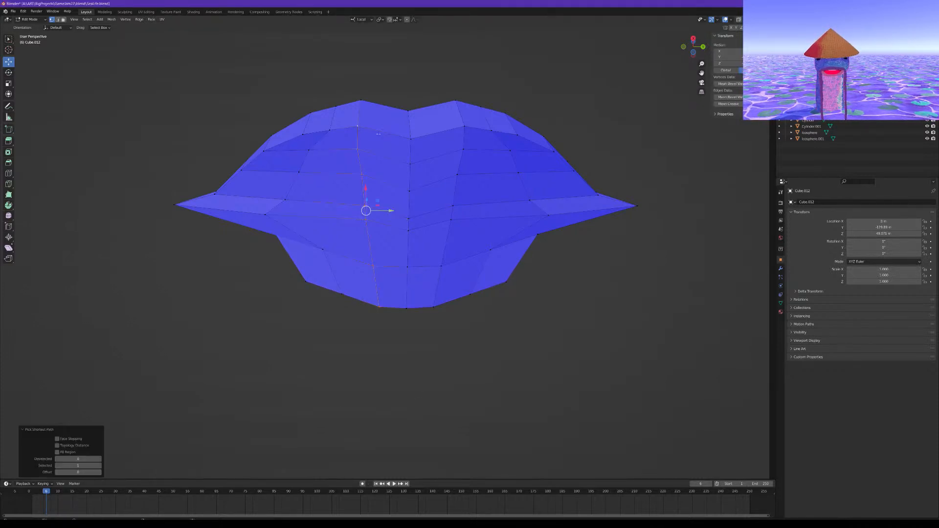
ctrl+shift+click(407, 307)
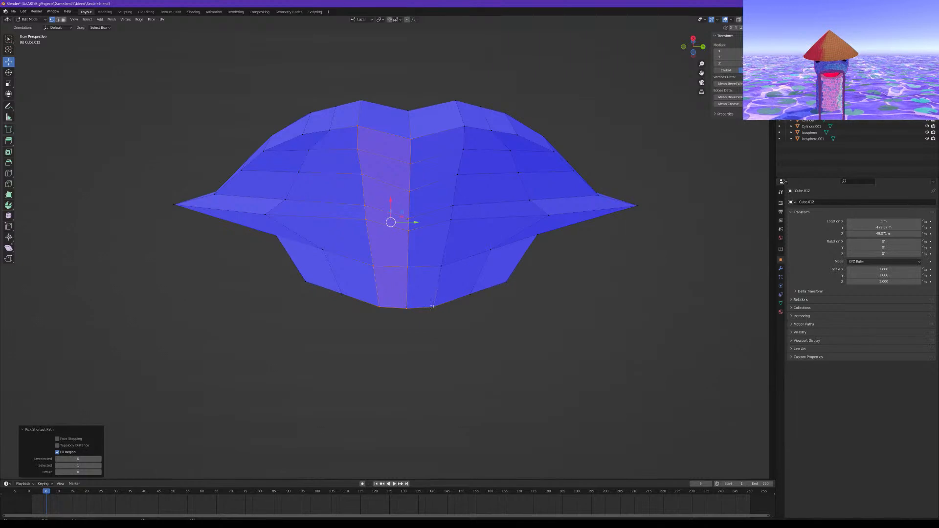
middle_drag(461, 145, 435, 232)
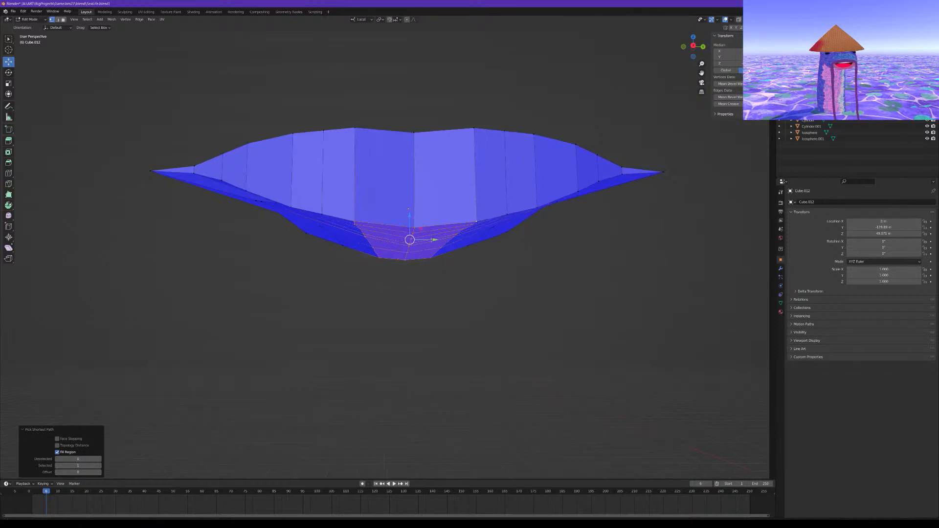
Add a loop cut just outside each side of the central underside strip, slid close to its edges
middle_drag(422, 230, 433, 223)
key(ctrl+r)
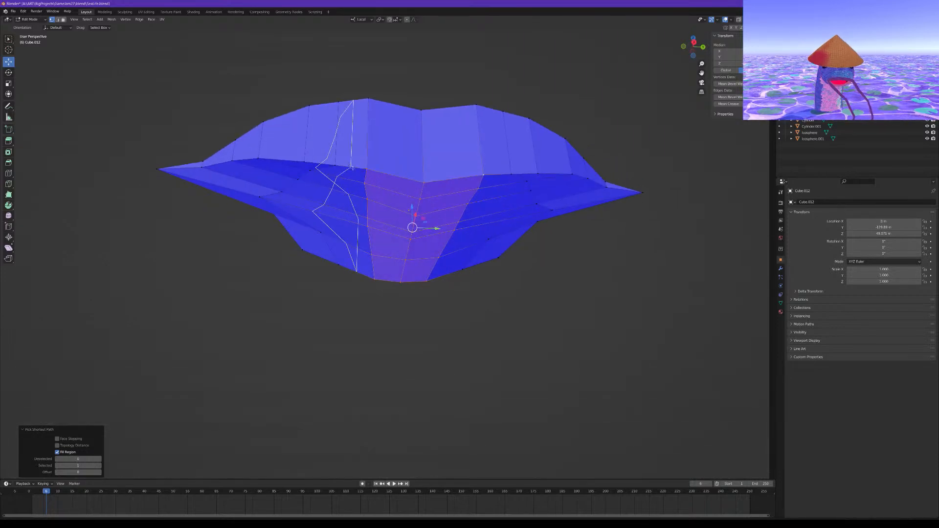
click(368, 175)
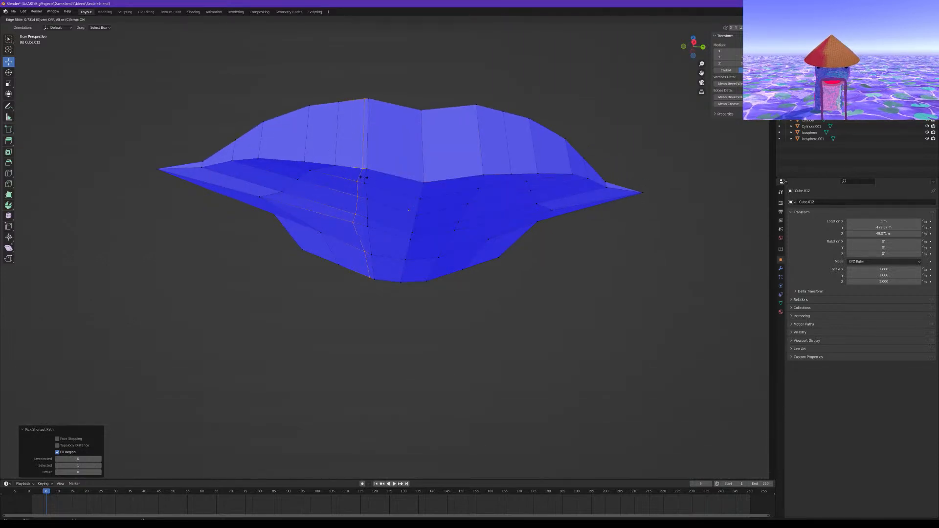
click(366, 177)
key(ctrl+r)
click(487, 176)
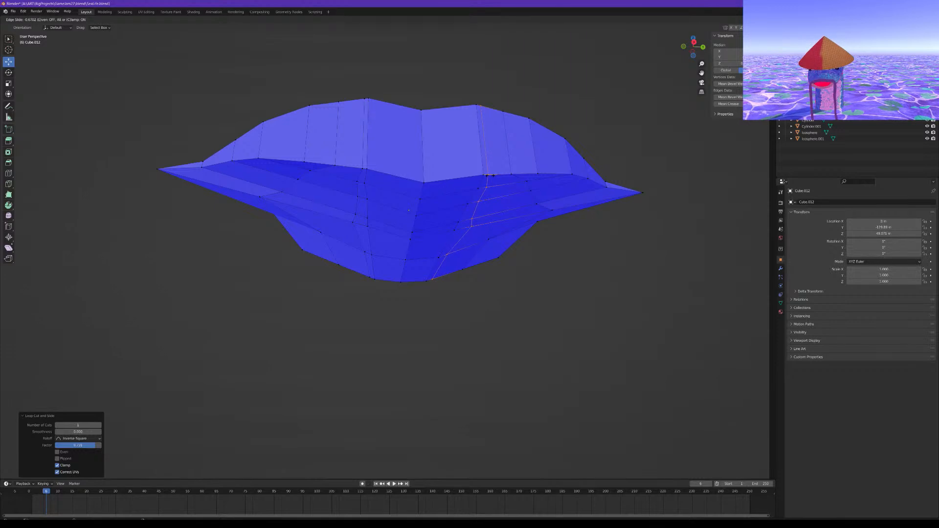
click(489, 182)
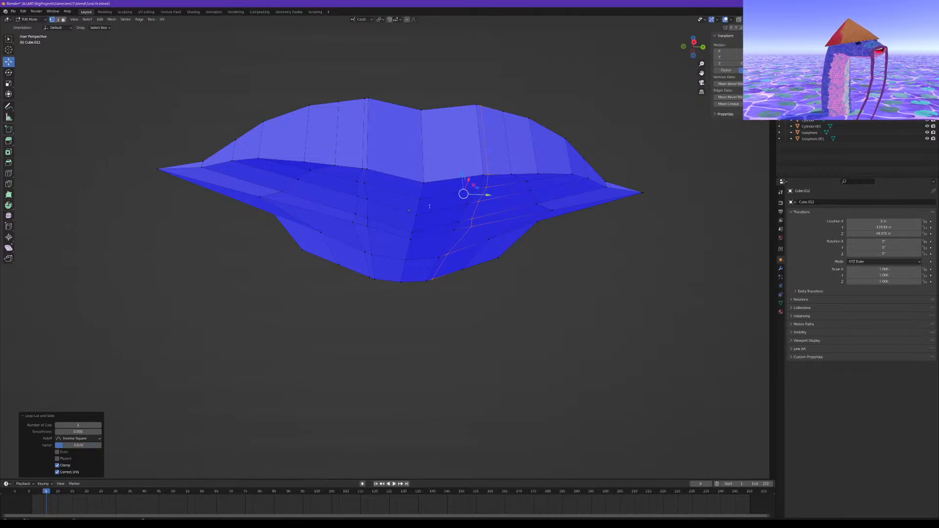
Select the central strip of underside faces and move it slightly down along Z to form a raised belly ridge
middle_drag(430, 229, 427, 224)
click(361, 148)
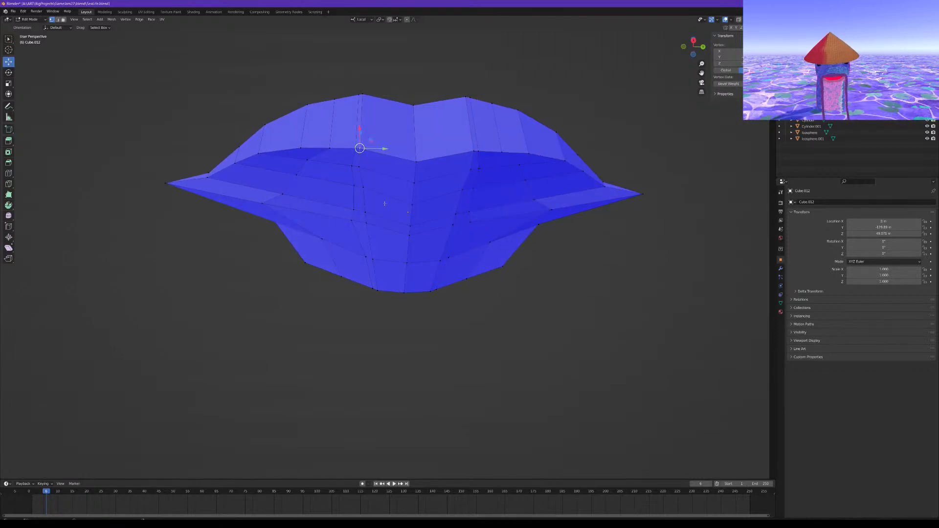
ctrl+click(379, 293)
ctrl+click(404, 294)
ctrl+click(416, 162)
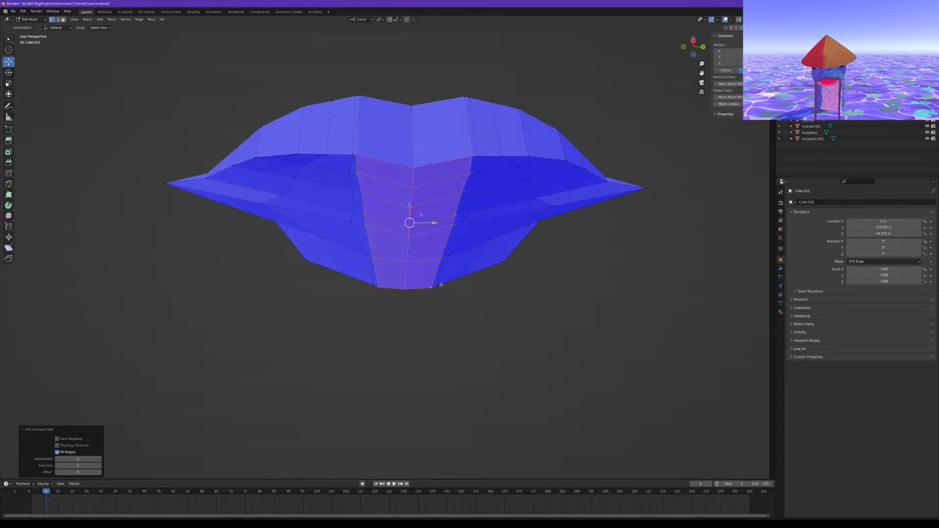
middle_drag(431, 294, 438, 296)
key(g)
key(z)
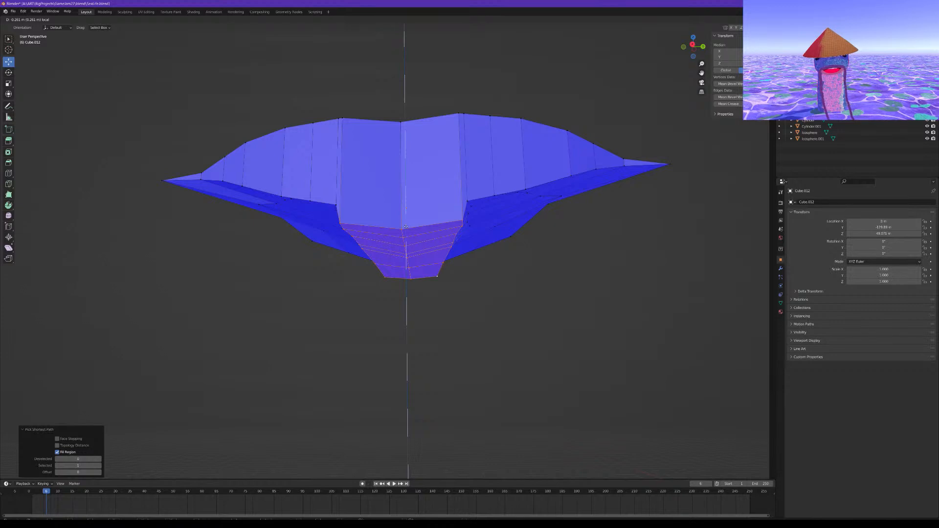
drag(406, 227, 406, 222)
middle_drag(407, 222, 432, 246)
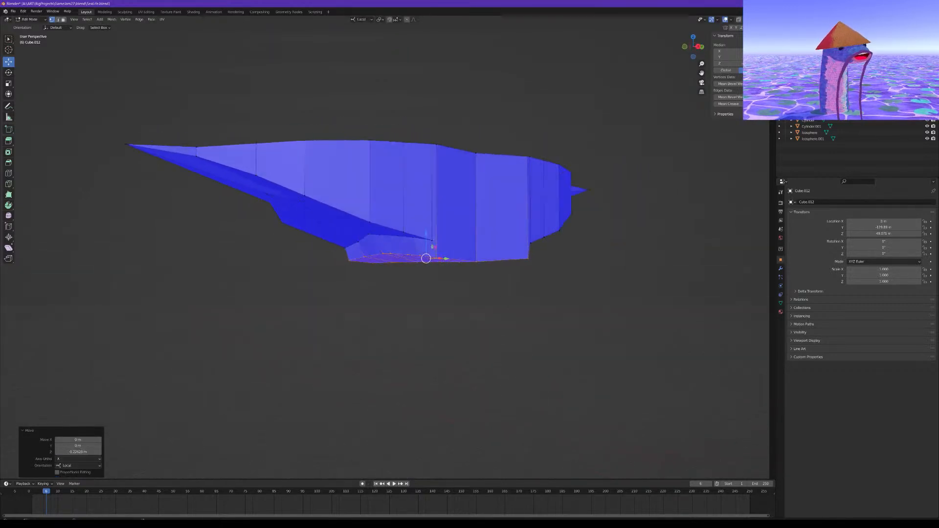
Select the vertex rows along both sides of the belly ridge, adjust and scale them slightly along Y, and deselect
middle_drag(422, 211, 397, 202)
click(386, 167)
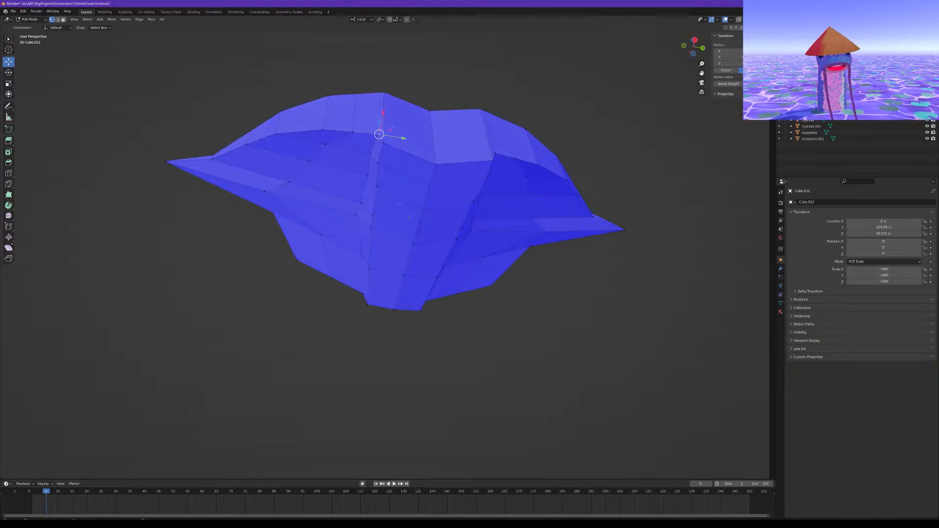
ctrl+shift+click(362, 295)
mouse_move(449, 267)
middle_down()
mouse_move(389, 269)
mouse_move(440, 274)
middle_up()
shift+click(393, 129)
ctrl+shift+click(467, 270)
drag(407, 224, 411, 216)
click(8, 83)
drag(432, 234, 436, 235)
click(518, 285)
middle_drag(518, 285, 378, 330)
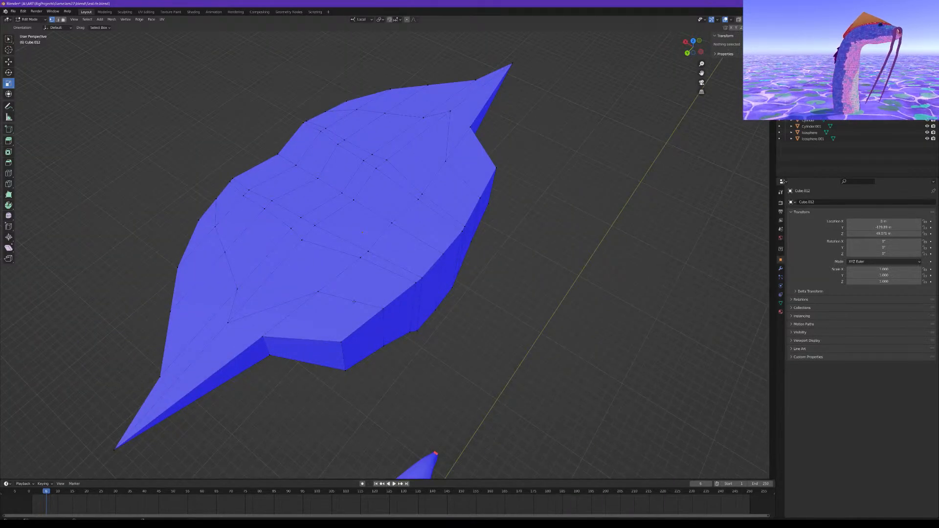
middle_drag(362, 232, 288, 252)
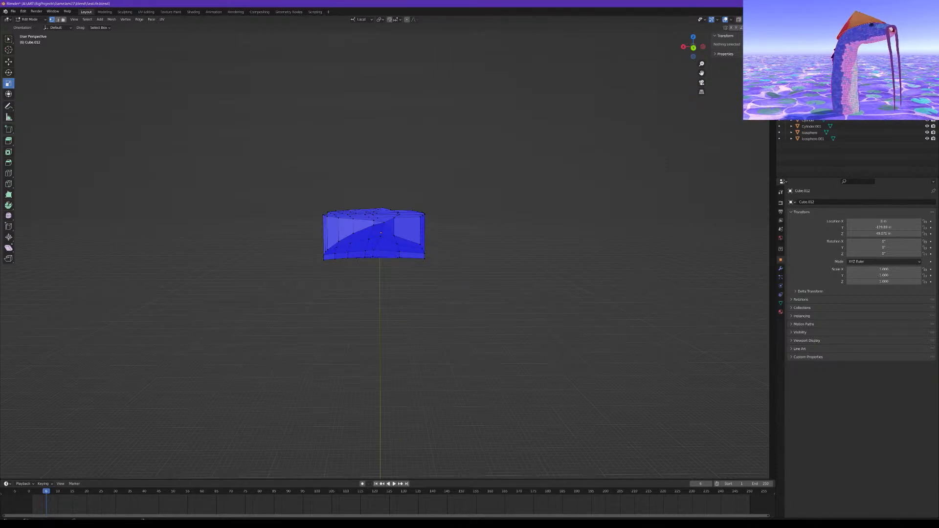
key(alt+Tab)
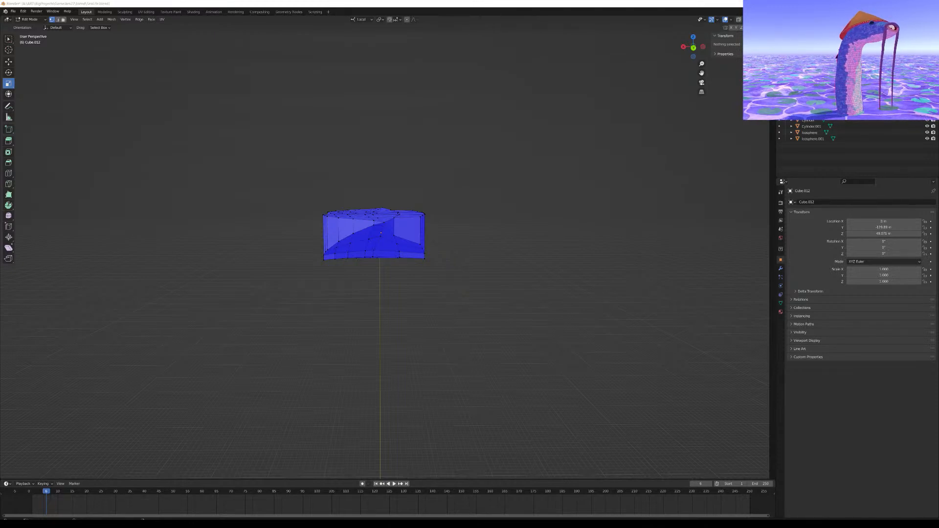
In X-ray view, select all vertices of the creature's top surface and hide them
middle_drag(452, 282, 384, 315)
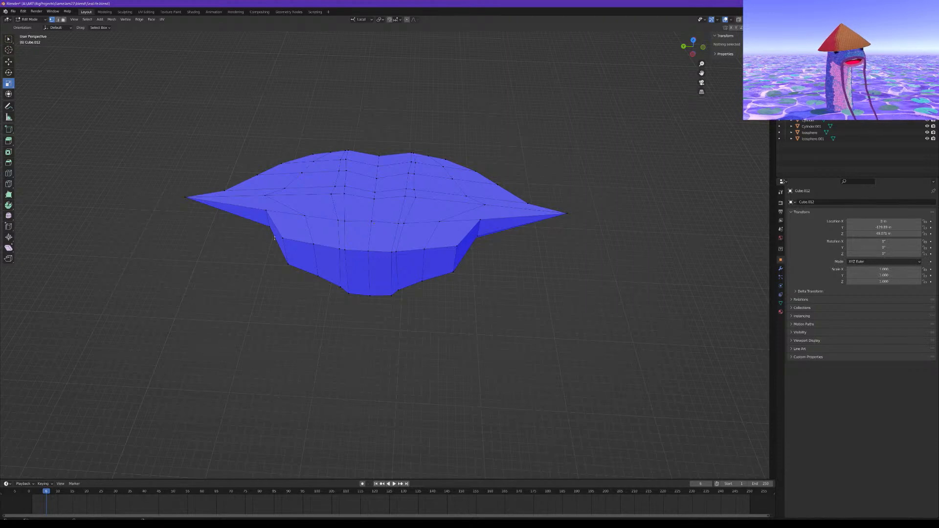
middle_drag(418, 279, 328, 250)
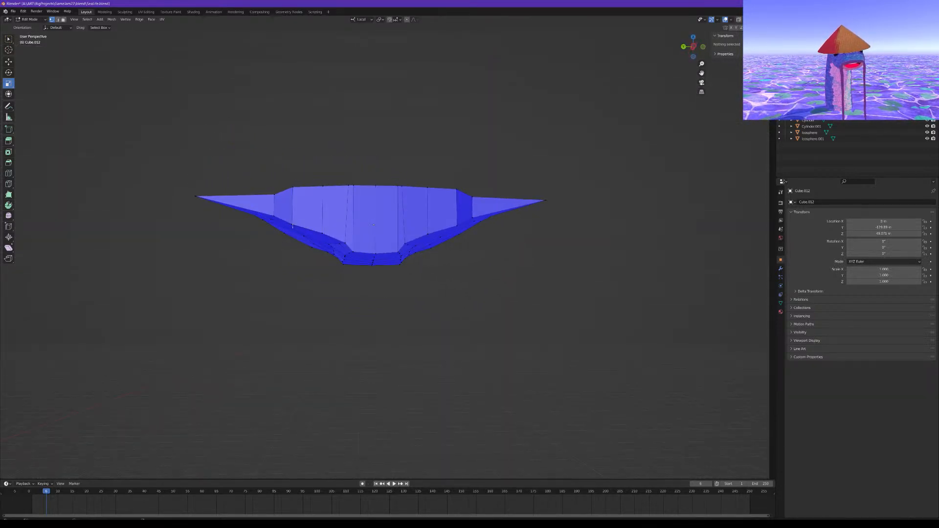
click(344, 242)
middle_drag(499, 235, 512, 300)
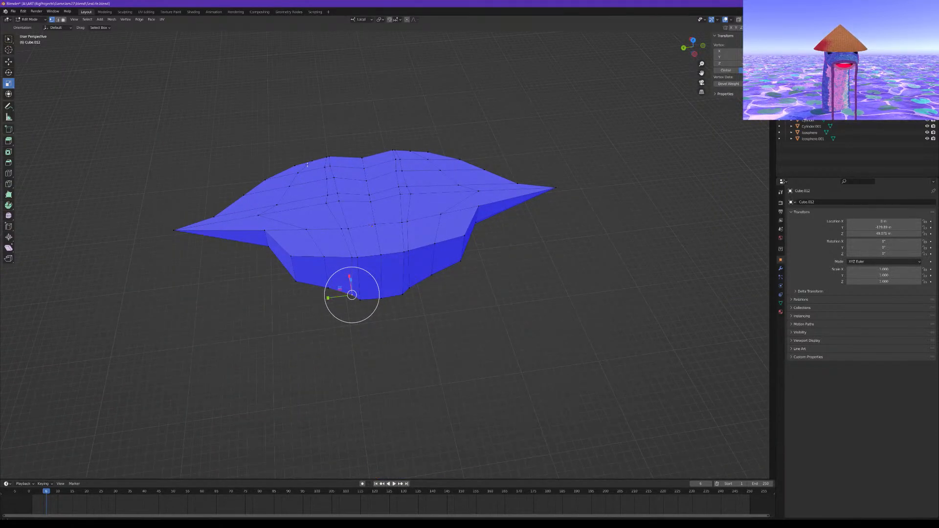
middle_drag(307, 165, 301, 129)
key(alt+z)
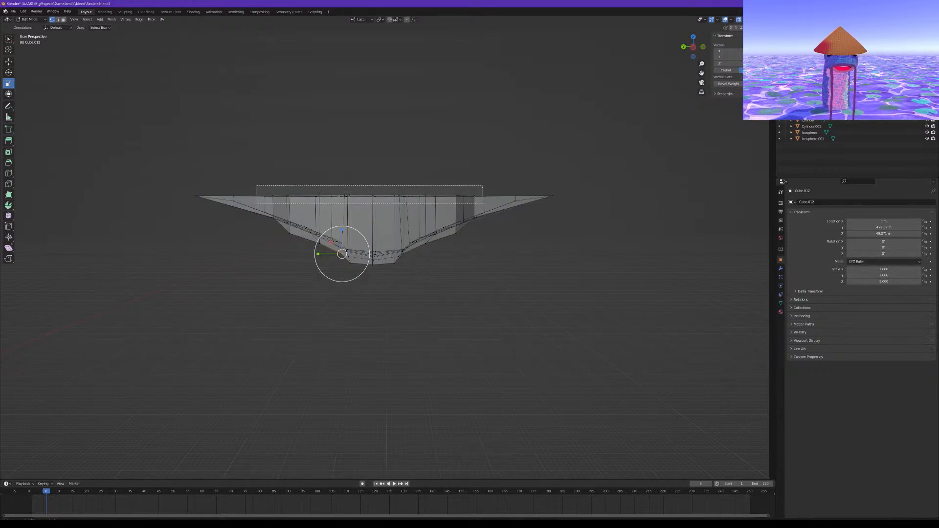
drag(482, 204, 482, 204)
middle_drag(485, 202, 303, 152)
shift+click(492, 184)
key(h)
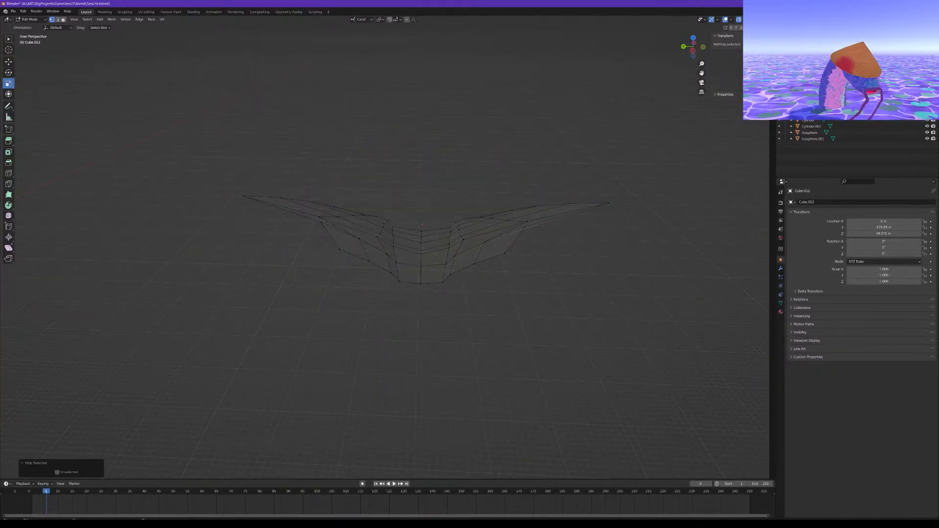
Turn off X-ray, enable proportional editing, and select the outer corner vertices of the -X edge on both sides for moving
mouse_move(384, 162)
middle_down()
mouse_move(390, 158)
mouse_move(394, 174)
middle_up()
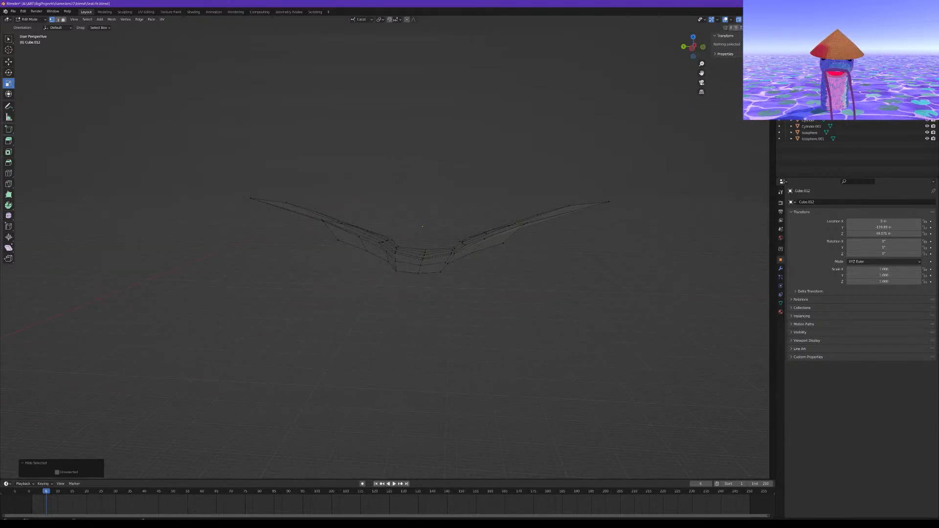
click(739, 19)
middle_drag(396, 74, 373, 243)
click(408, 19)
click(340, 240)
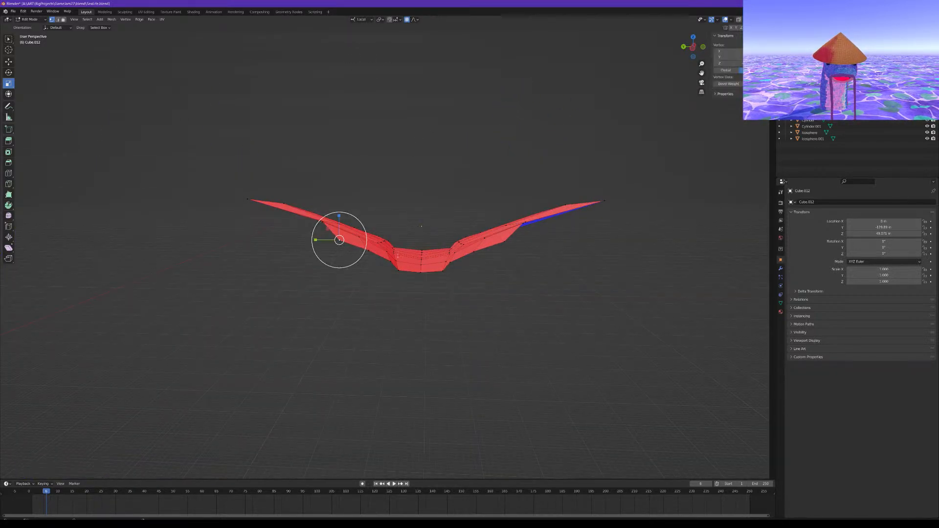
shift+click(505, 242)
mouse_move(491, 239)
middle_down()
mouse_move(488, 182)
mouse_move(496, 227)
middle_up()
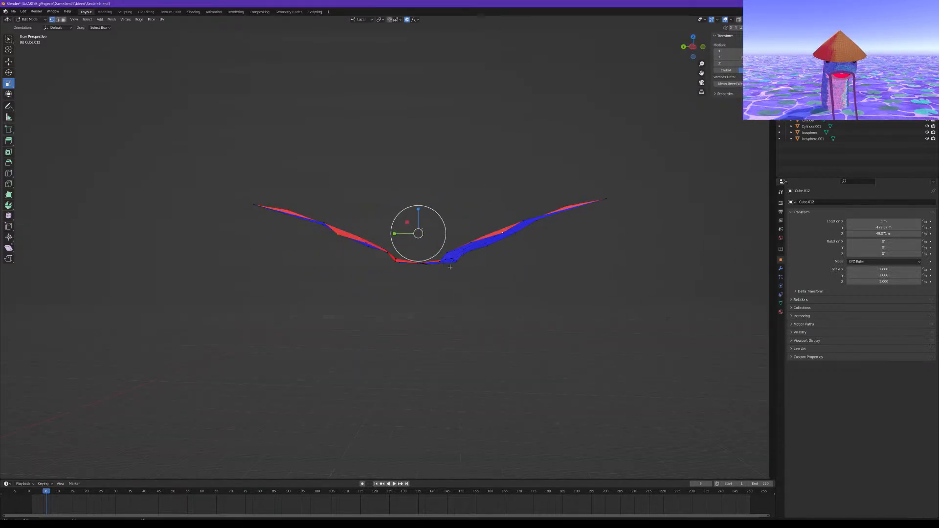
click(9, 62)
Try to lower the two outer corner vertices along Z with an adjusted proportional falloff
middle_drag(404, 184, 395, 201)
drag(423, 214, 417, 240)
scroll(422, 230, up, 11)
mouse_move(417, 240)
middle_down()
mouse_move(469, 228)
mouse_move(406, 225)
middle_up()
Try to lower the matching vertices beside the belly ridge along Z with proportional editing
click(394, 254)
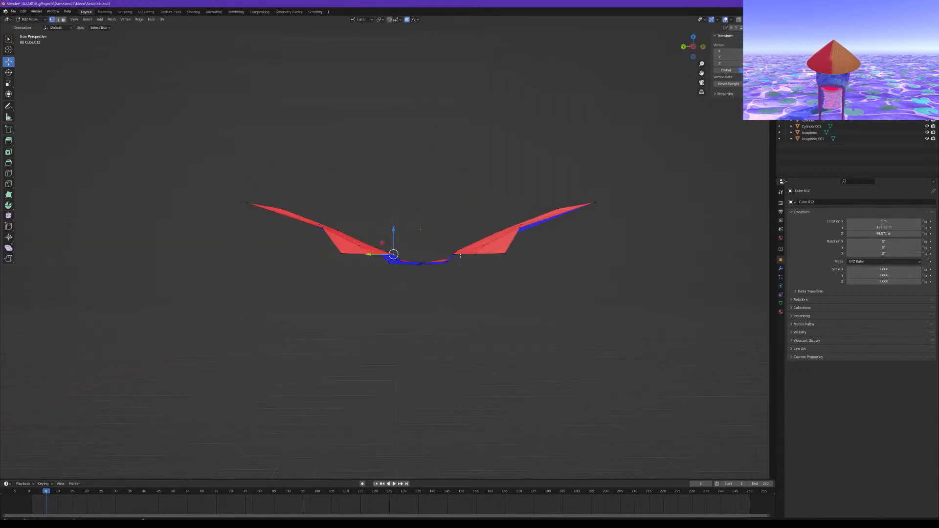
shift+click(456, 253)
middle_drag(465, 262, 464, 280)
click(451, 277)
shift+click(391, 273)
middle_drag(410, 268, 412, 248)
drag(426, 235, 430, 244)
scroll(429, 240, up, 4)
Undo the proportional moves, back to the selection of the two outer corner vertices
key(ctrl+z)
key(ctrl+z)
key(ctrl+z)
key(ctrl+z)
key(ctrl+z)
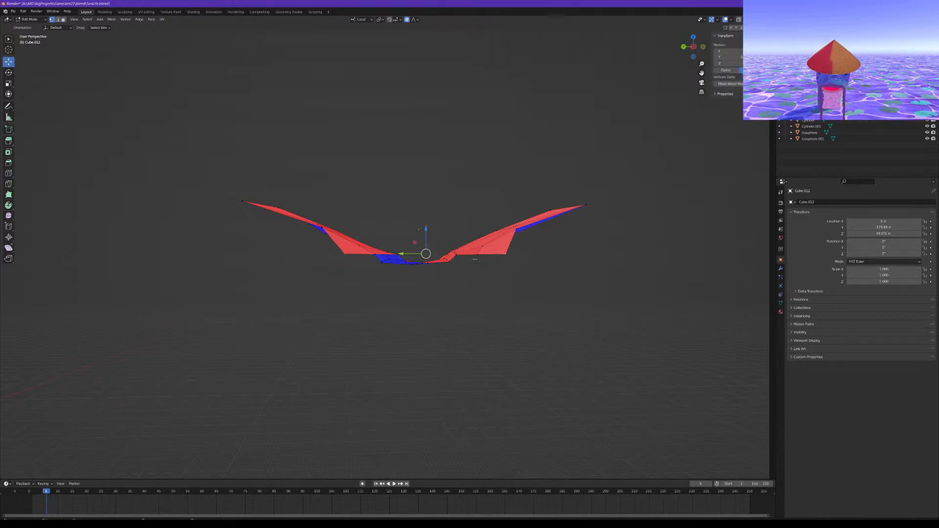
key(ctrl+z)
Add the neighbouring -X edge vertices, between the corners and the belly ridge, to the selection on both sides
shift+click(478, 244)
shift+click(353, 247)
mouse_move(426, 248)
middle_down()
mouse_move(437, 264)
mouse_move(428, 240)
middle_up()
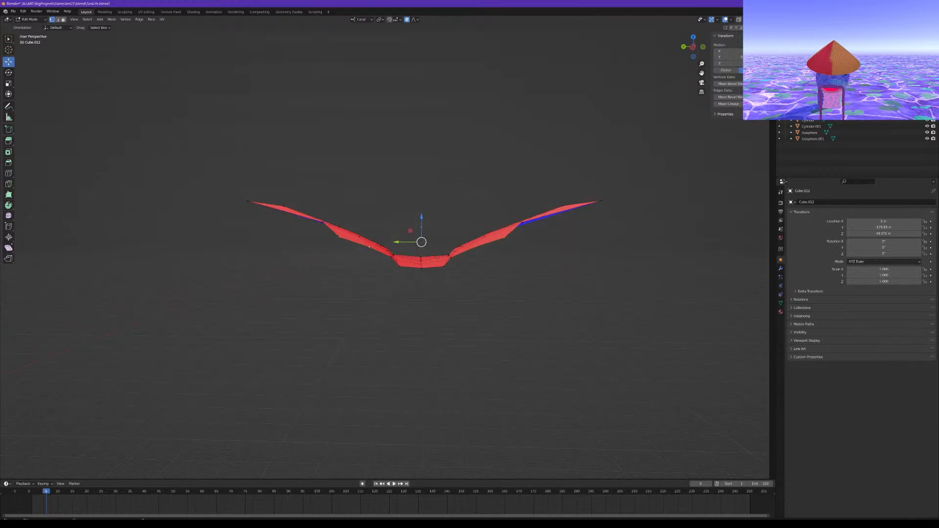
Try moving the four selected edge vertices down along Z with varied proportional sizes, and undo the move
key(g)
key(z)
scroll(424, 237, up, 1)
scroll(426, 239, down, 1)
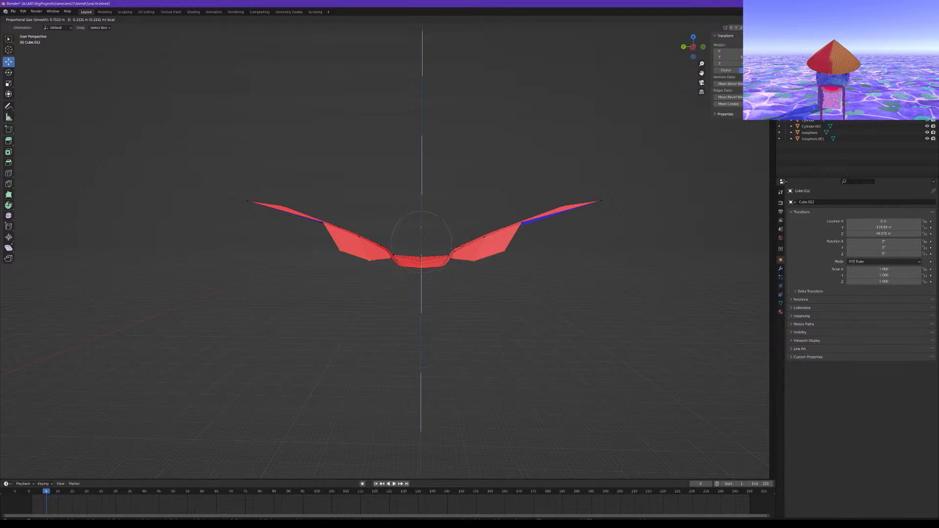
scroll(427, 241, down, 5)
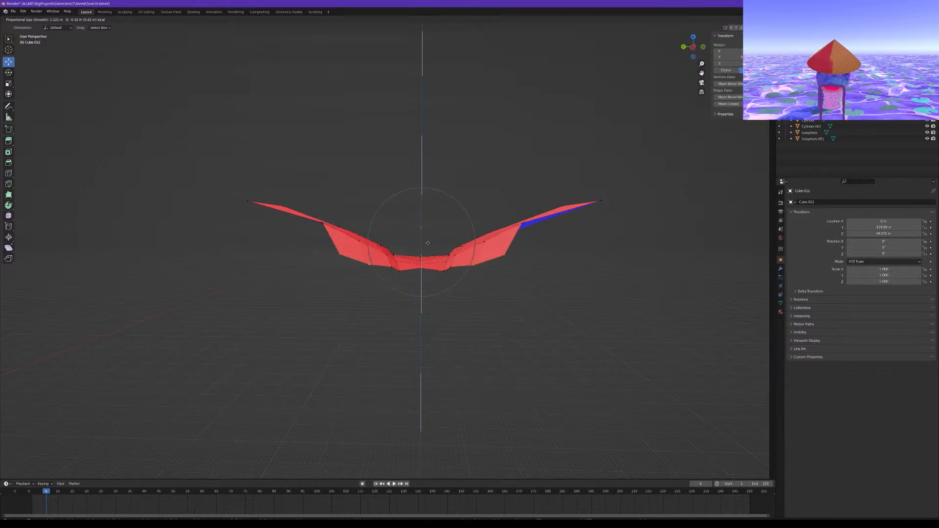
click(432, 256)
middle_drag(432, 256, 437, 240)
key(ctrl+z)
Lower the four selected -X edge vertices along Z with an adjusted proportional falloff, and clear the selection
scroll(437, 247, up, 3)
drag(449, 210, 461, 281)
scroll(454, 232, up, 4)
scroll(454, 232, down, 5)
scroll(454, 232, up, 5)
middle_drag(461, 281, 477, 255)
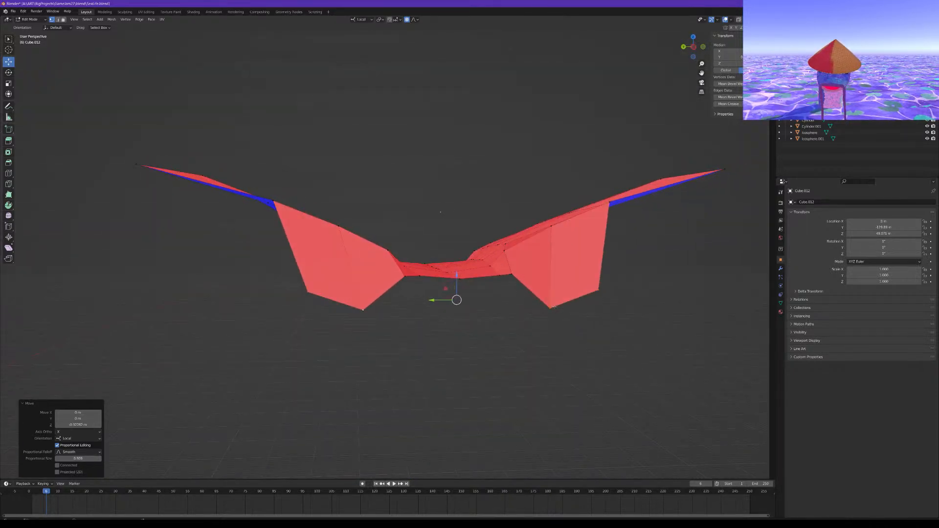
click(550, 308)
shift+click(364, 308)
click(458, 281)
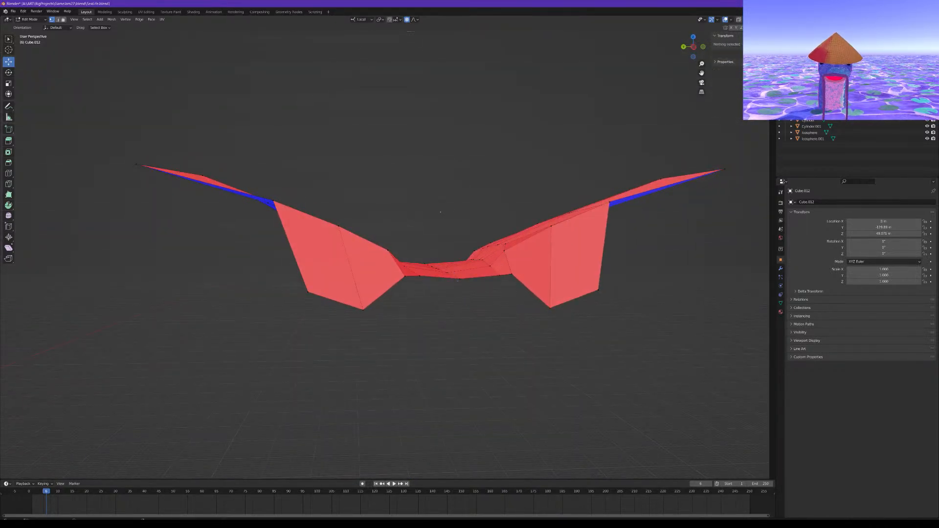
middle_drag(441, 212, 444, 214)
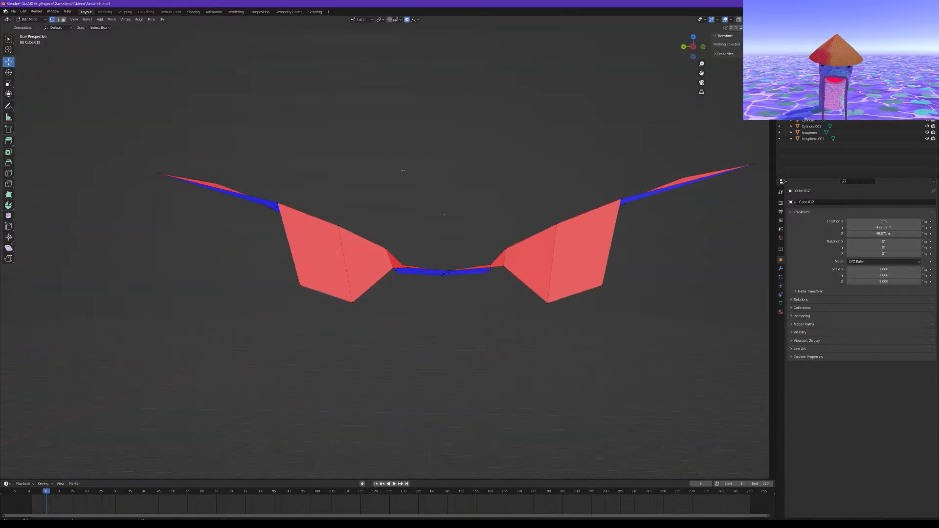
Turn off proportional editing and raise the inner pair of lower -X edge vertices along Z
click(364, 311)
key(shift+Tab)
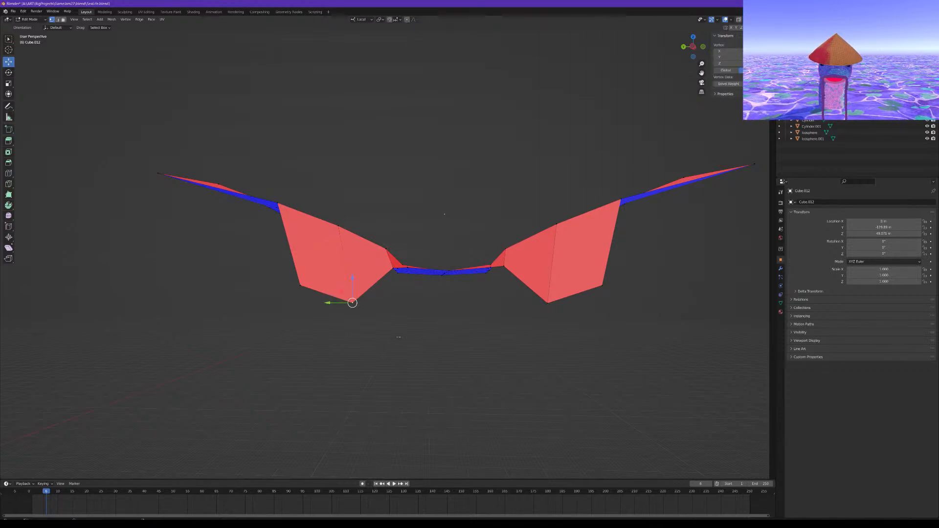
key(g)
key(z)
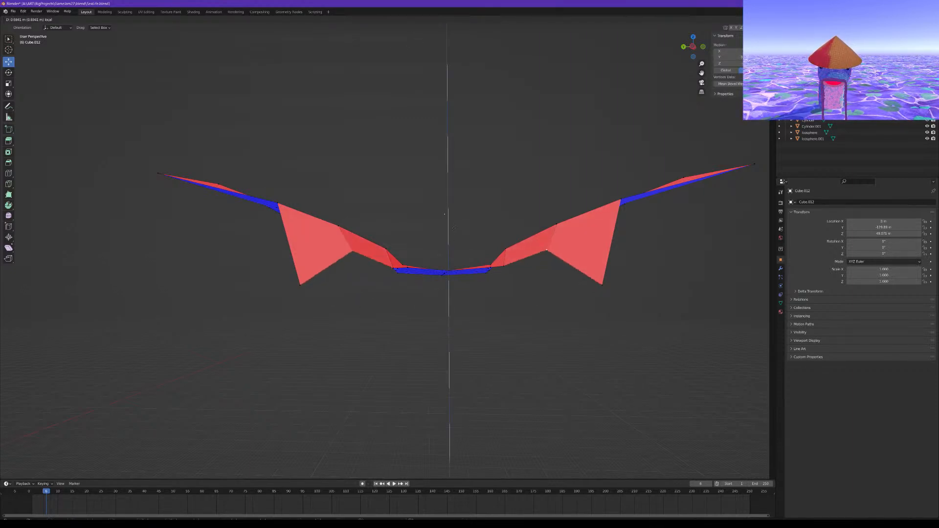
click(456, 234)
Raise the two outer corner vertices of the -X edge along Z
click(601, 284)
shift+click(304, 281)
key(g)
key(z)
click(456, 213)
Lower a mirrored pair of underside vertices inward from the -X edge along Z, using proportional editing with a reduced size
middle_drag(457, 213, 403, 257)
scroll(404, 257, up, 1)
click(382, 256)
shift+click(527, 275)
click(408, 19)
middle_drag(454, 214, 461, 187)
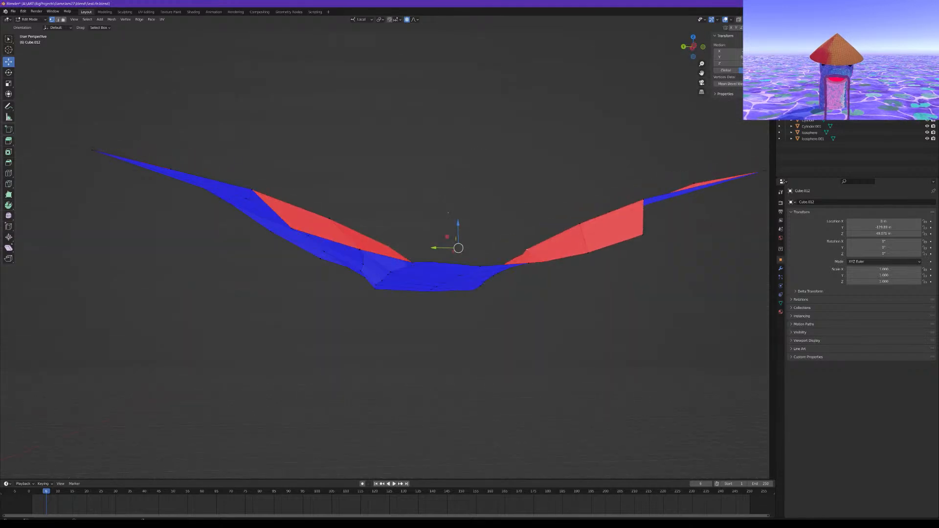
key(g)
key(z)
scroll(467, 252, down, 5)
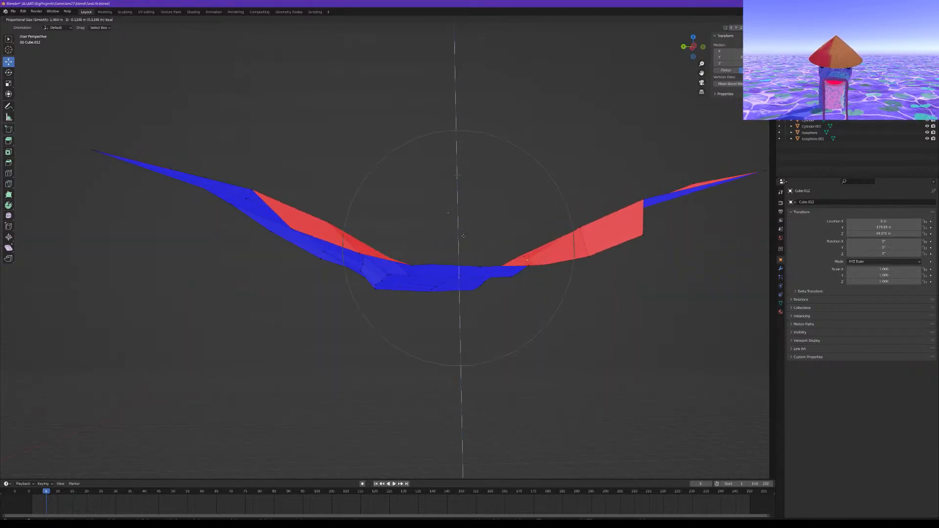
click(469, 239)
Try lowering the selected underside pair further along Z, undo it, and turn off proportional editing
middle_drag(469, 240, 455, 203)
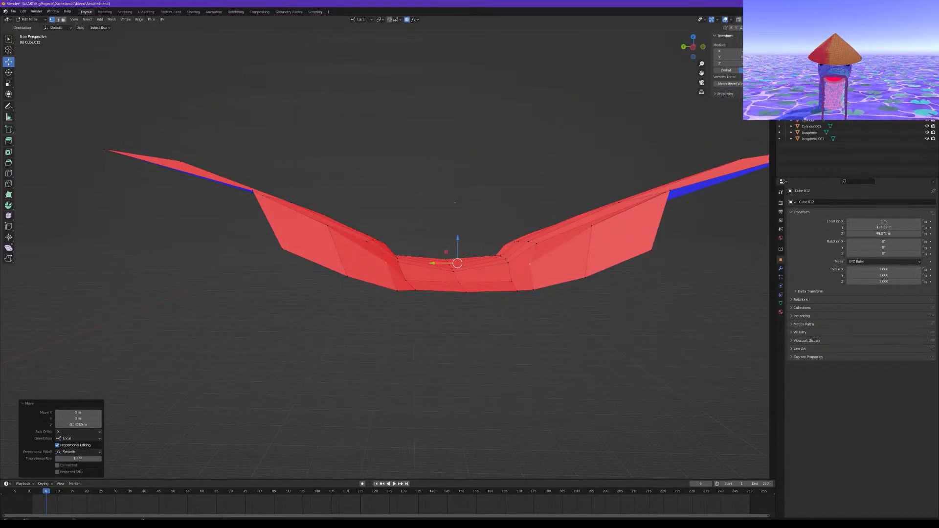
drag(458, 242, 458, 248)
key(ctrl+z)
click(409, 21)
middle_drag(441, 227, 473, 211)
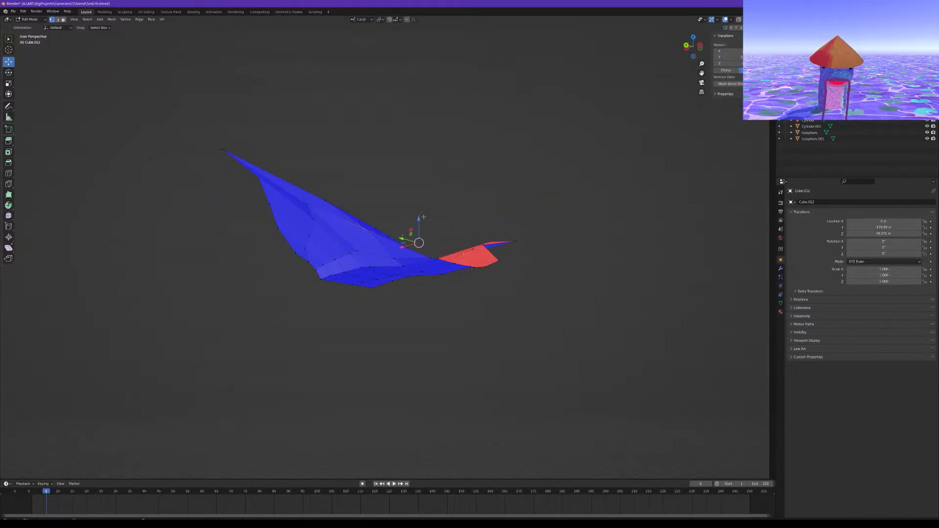
Turn proportional editing back on and lower the selected underside pair further along Z
click(406, 19)
drag(418, 221, 419, 230)
middle_drag(420, 229, 414, 207)
scroll(411, 225, up, 3)
shift+middle_drag(474, 219, 335, 265)
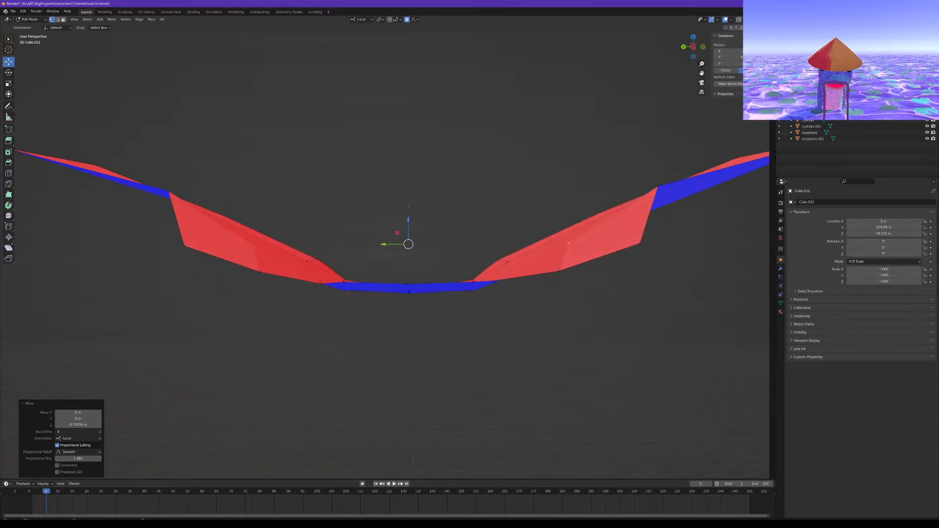
Raise the two outer -X corner vertices along Z with a proportional size of about 2.6 m
click(184, 246)
shift+click(641, 244)
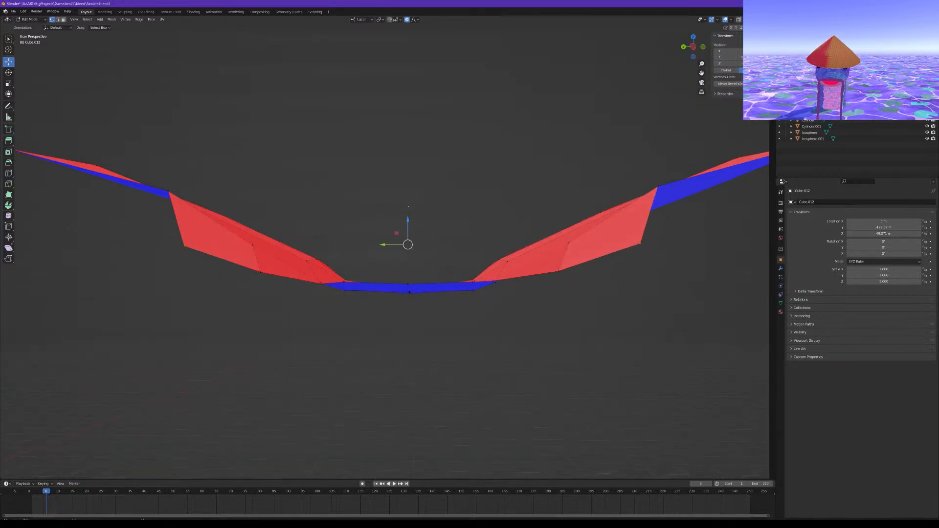
key(g)
key(z)
key(z)
scroll(416, 206, down, 4)
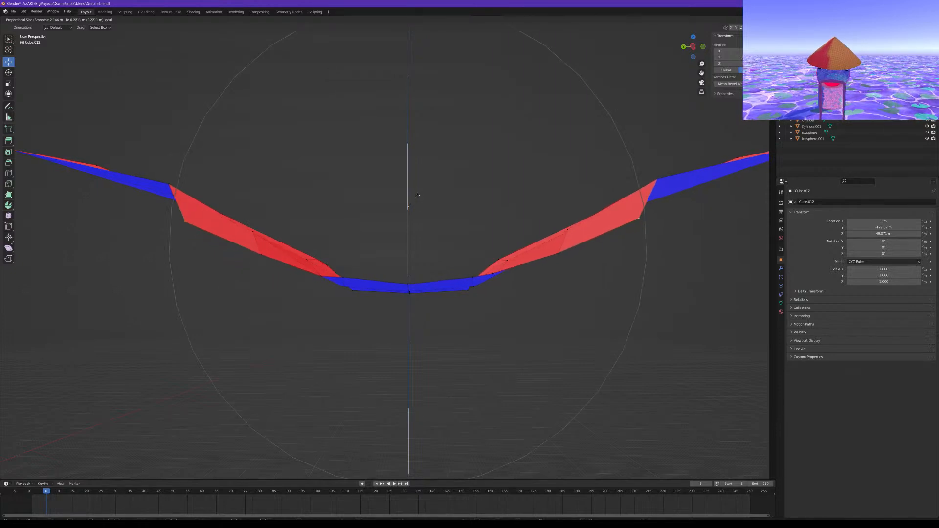
scroll(417, 195, up, 1)
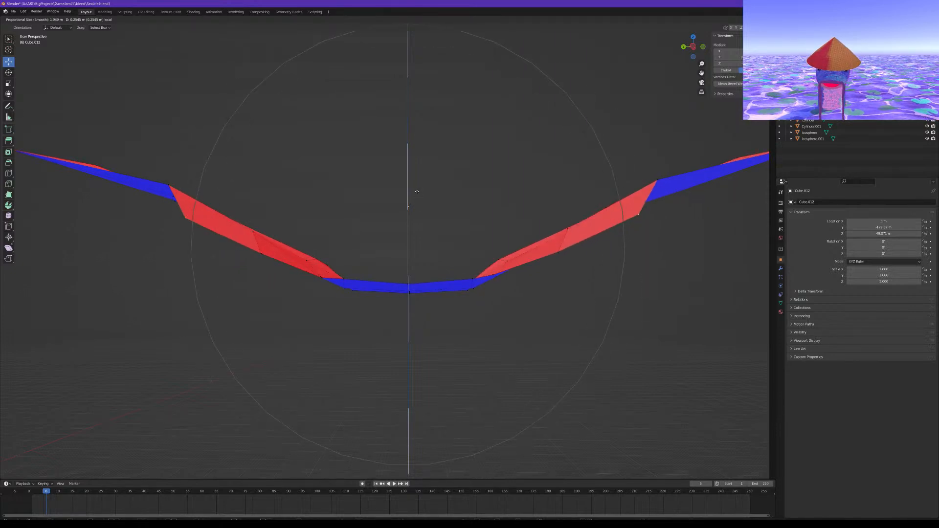
scroll(418, 192, up, 1)
scroll(418, 192, down, 3)
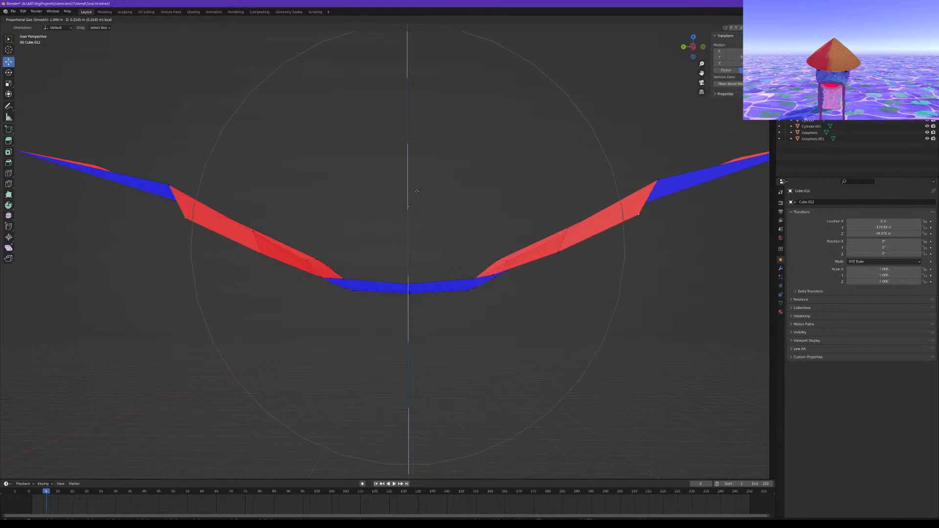
scroll(418, 193, down, 1)
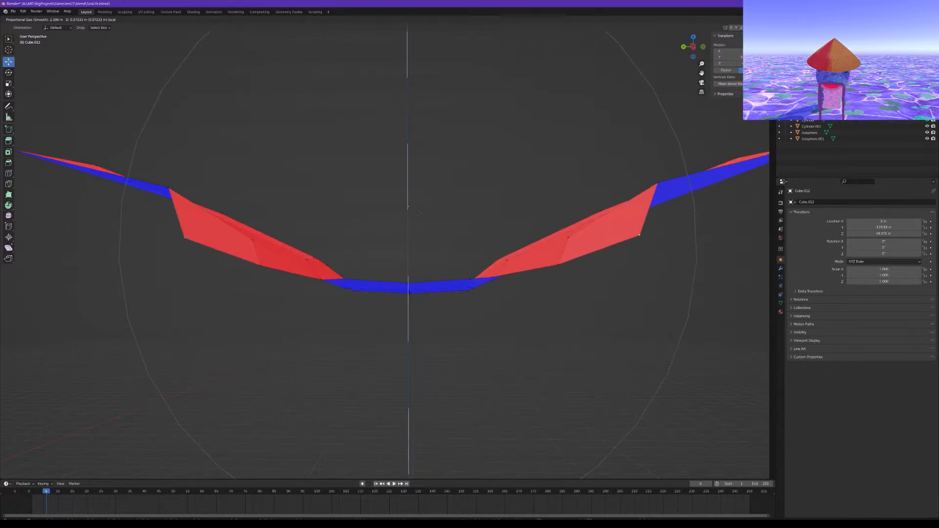
drag(421, 207, 422, 205)
middle_drag(422, 205, 393, 212)
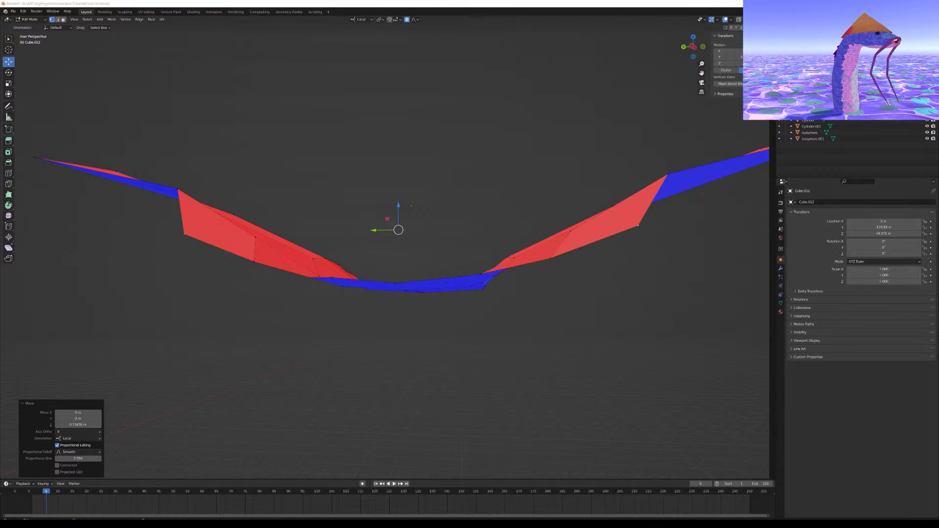
Try adding a lengthwise loop cut on each side of the belly ridge, and undo both cuts
middle_drag(276, 201, 321, 283)
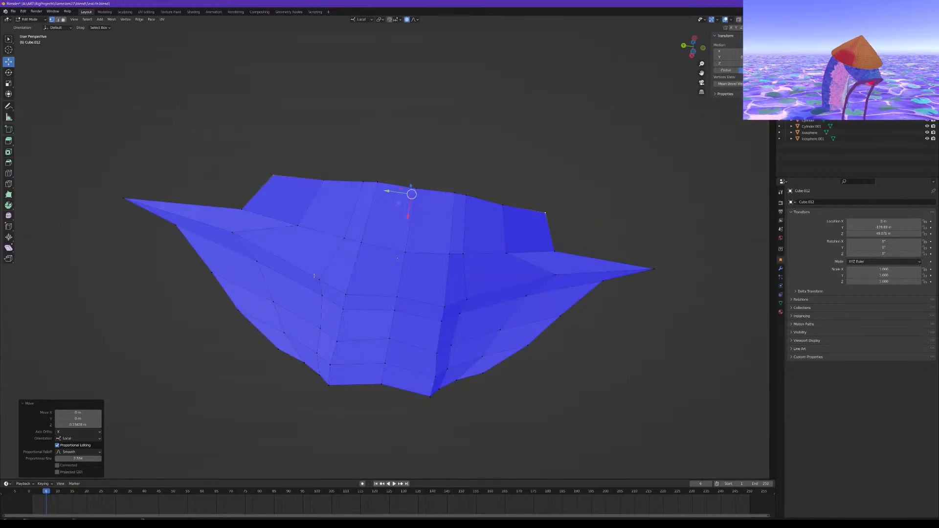
key(ctrl+r)
click(319, 236)
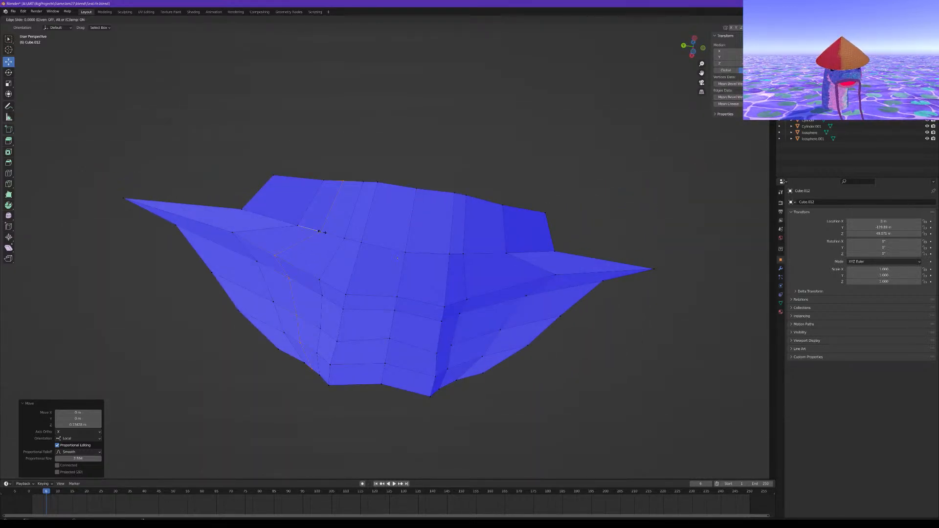
right_click(330, 237)
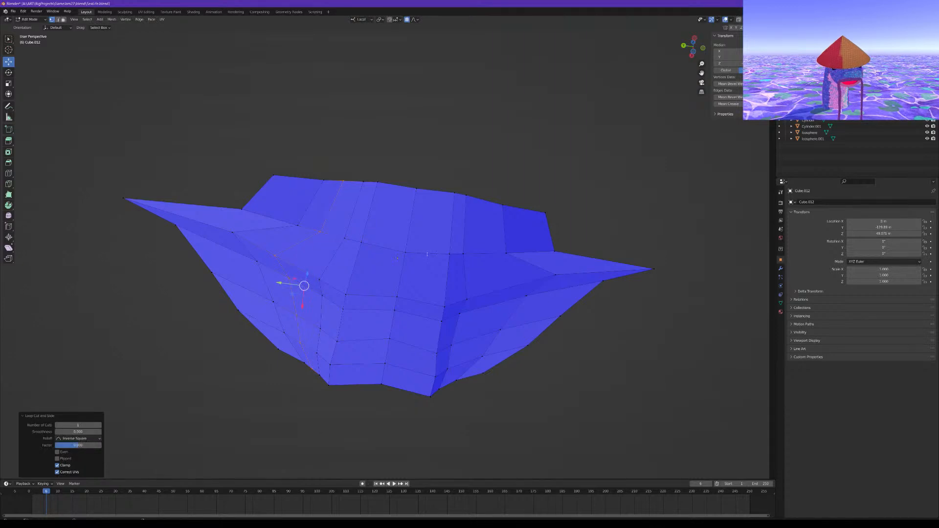
key(ctrl+r)
click(487, 255)
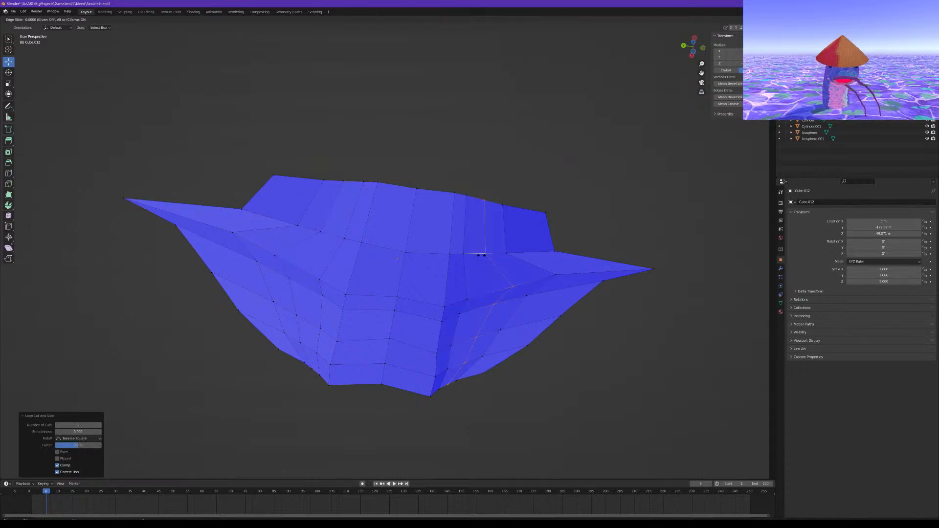
right_click(501, 252)
key(ctrl+z)
key(ctrl+z)
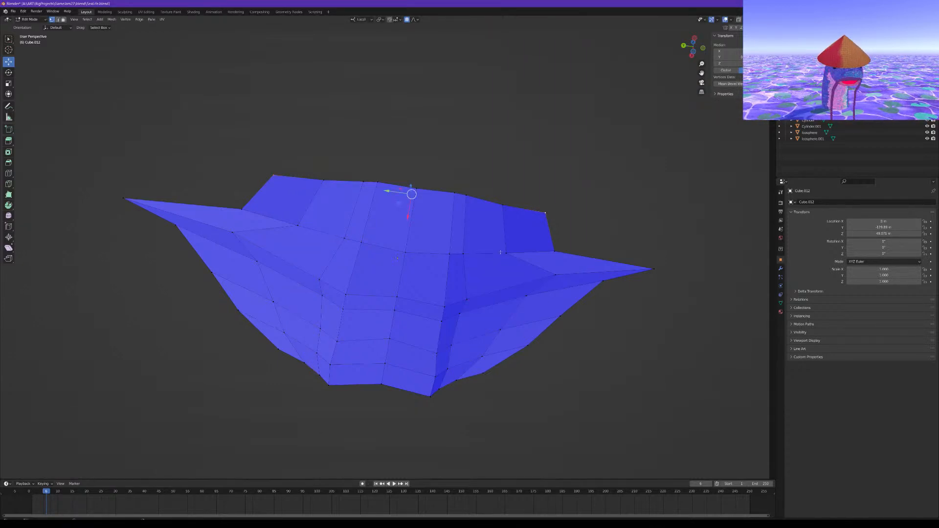
Reveal the hidden part of the mesh and clear the selection
key(alt+h)
middle_drag(398, 258, 507, 343)
click(535, 360)
Add a centred lengthwise loop cut on each side of the belly ridge, around the whole body
key(ctrl+r)
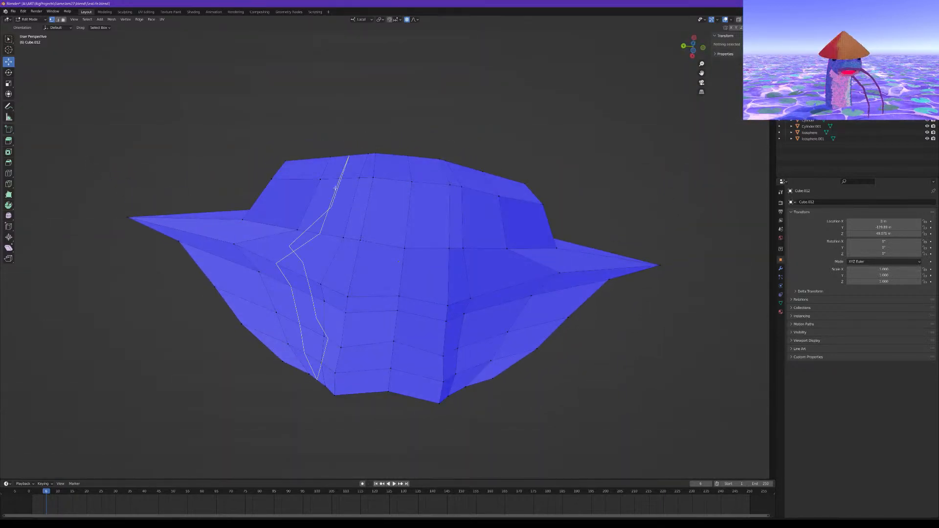
click(353, 184)
right_click(358, 199)
key(ctrl+r)
click(482, 195)
right_click(482, 196)
mouse_move(483, 196)
middle_down()
mouse_move(451, 186)
mouse_move(472, 247)
middle_up()
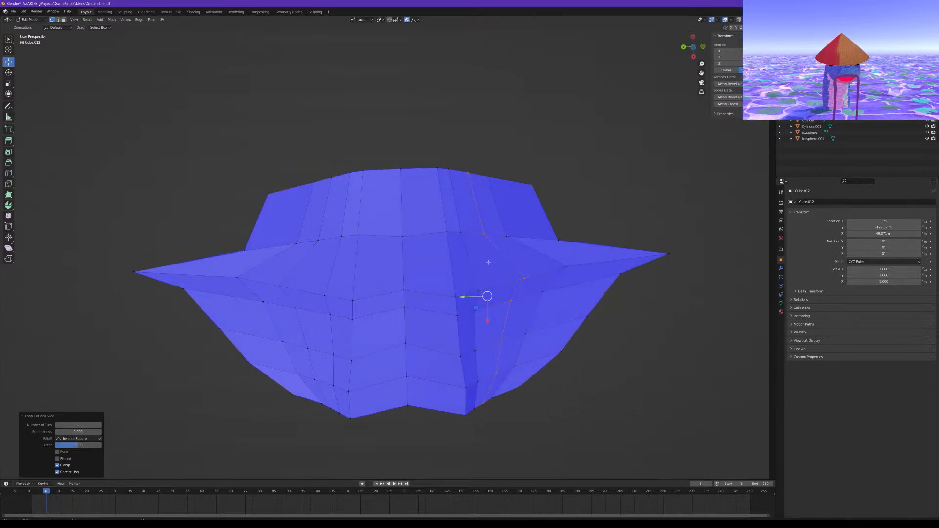
Select the matching underside vertex on each new loop cut, near the wings, and activate the Scale tool
click(524, 279)
shift+click(279, 286)
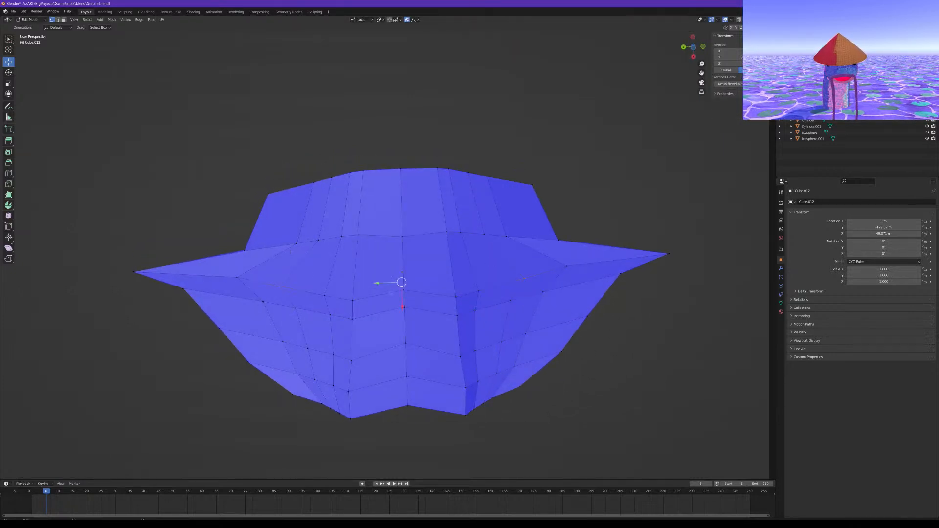
key(shift+space)
key(s)
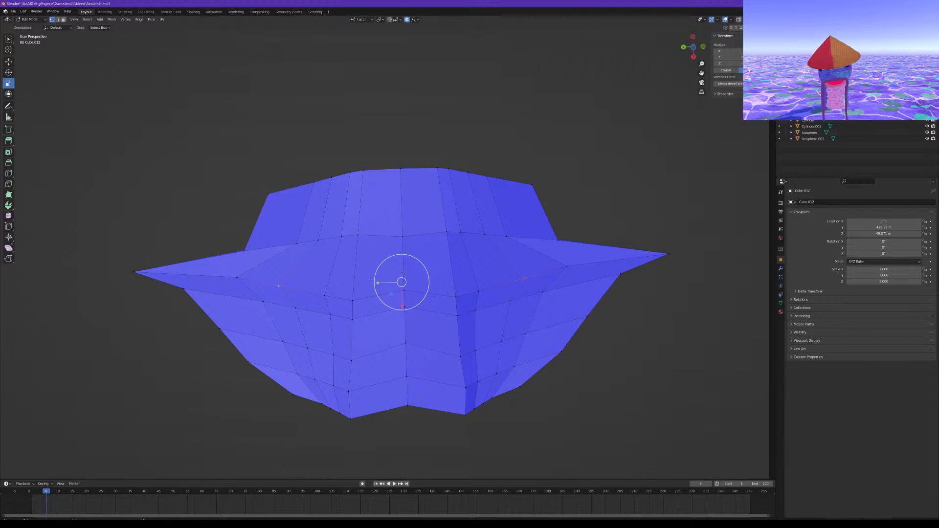
Try scaling the vertex pair inward along Y with proportional editing, and undo the scaling
drag(378, 283, 386, 285)
key(ctrl+z)
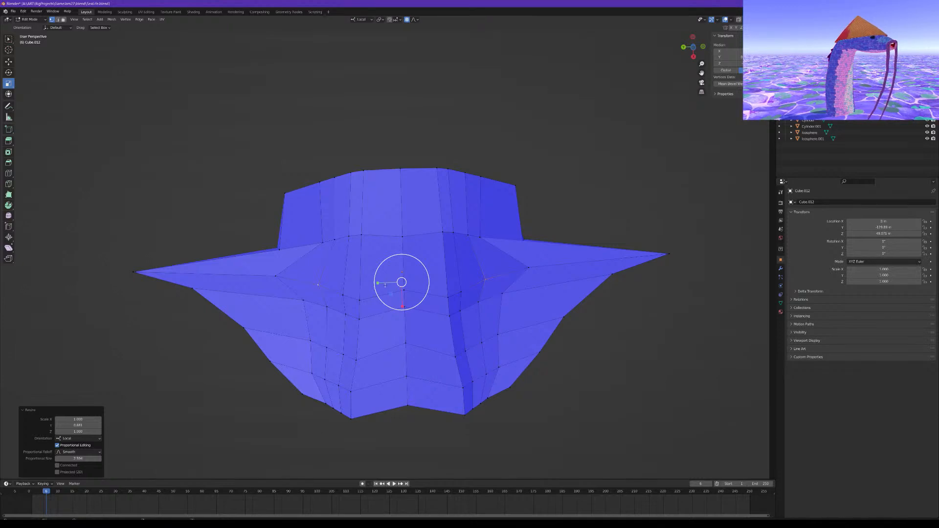
key(ctrl+z)
Scale the pair inward along Y with proportional editing off, and move it slightly along Z
middle_drag(433, 192, 428, 226)
key(o)
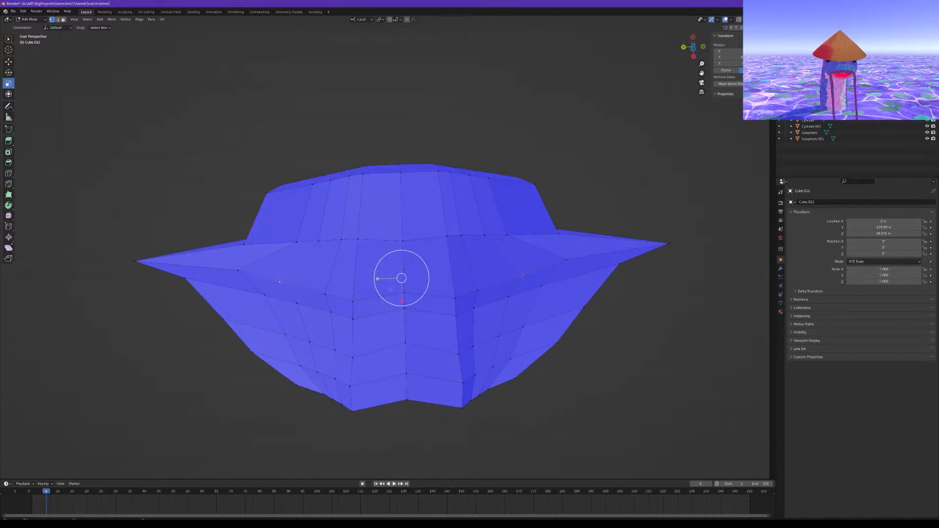
drag(379, 279, 384, 281)
middle_drag(385, 281, 407, 277)
click(6, 65)
drag(380, 230, 380, 235)
Add the neighbouring underside loop vertex on each side to the selection and keep the Move tool active
middle_drag(368, 249, 382, 227)
shift+click(494, 232)
shift+click(281, 250)
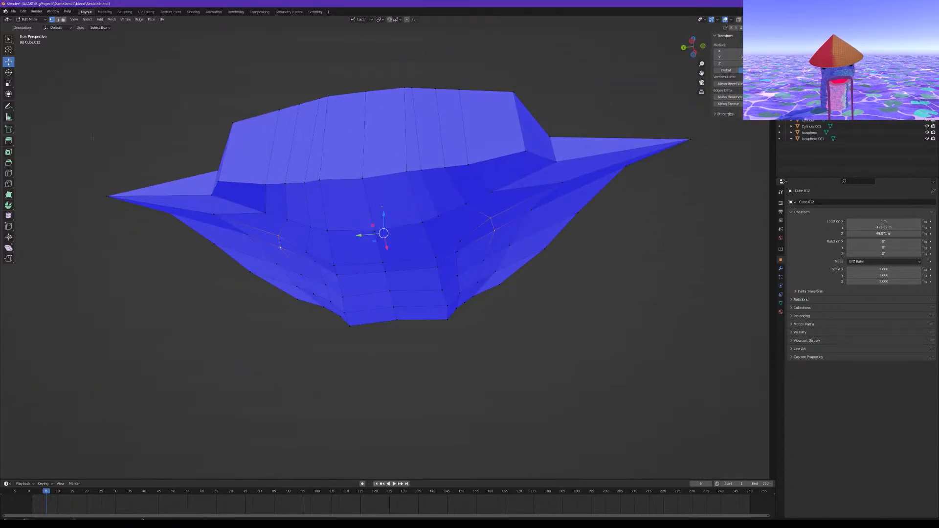
key(shift+space)
key(s)
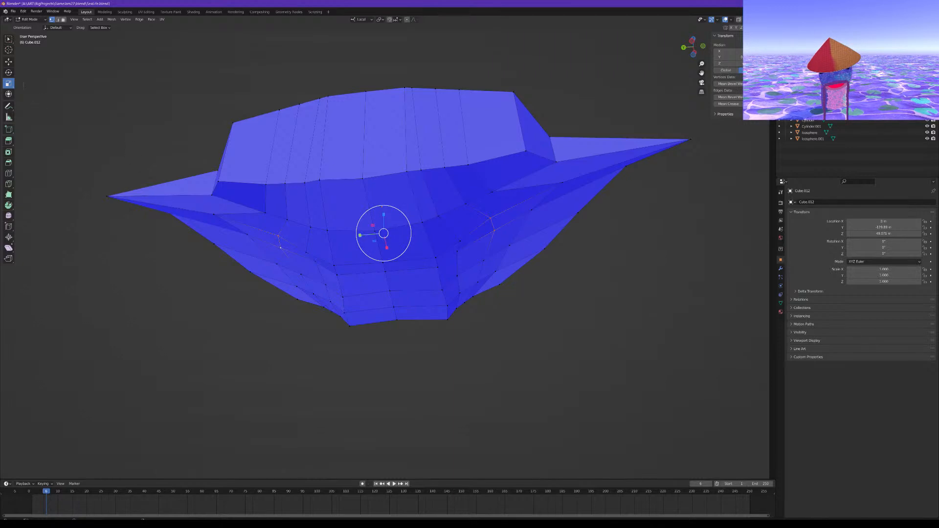
key(shift+space)
key(g)
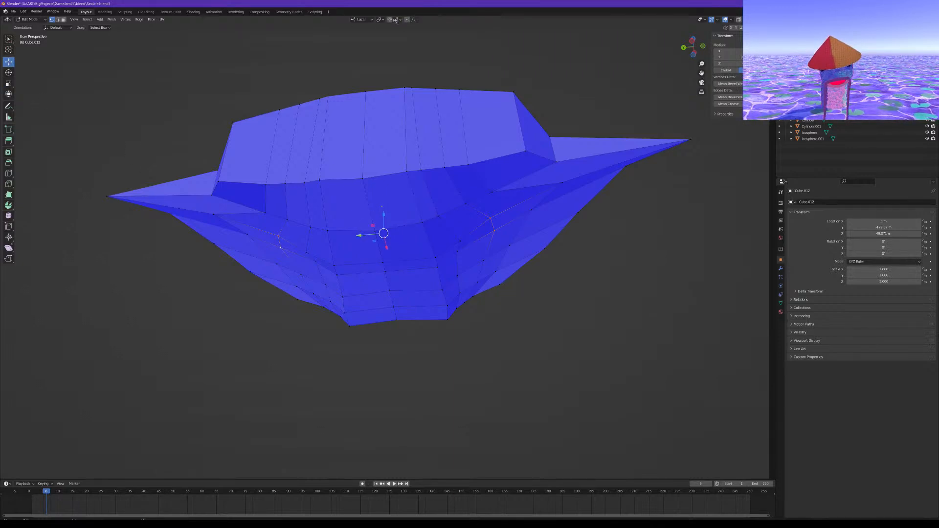
Try lowering the four selected underside vertices along Z with proportional editing enabled
click(407, 20)
middle_drag(367, 161, 407, 180)
drag(387, 208, 394, 229)
scroll(391, 213, down, 1)
scroll(391, 214, up, 2)
middle_drag(395, 229, 514, 233)
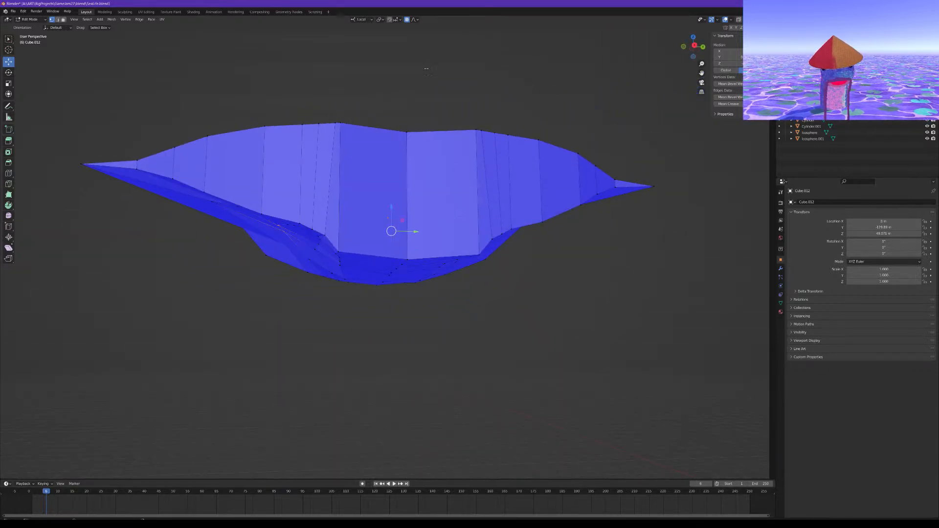
Turn off proportional editing and lower the four selected underside vertices about 0.17 m along Z
click(406, 19)
middle_drag(396, 69, 413, 59)
key(g)
key(z)
key(z)
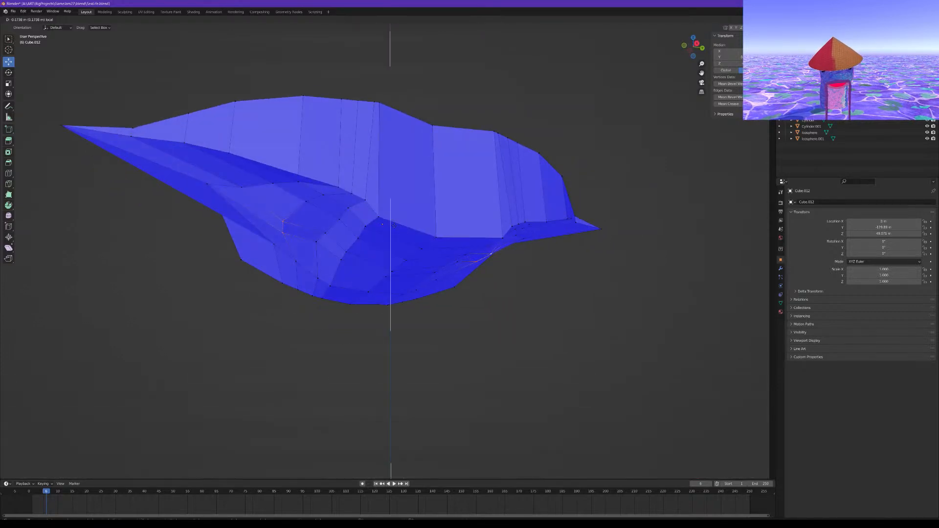
click(395, 226)
middle_drag(406, 237, 434, 141)
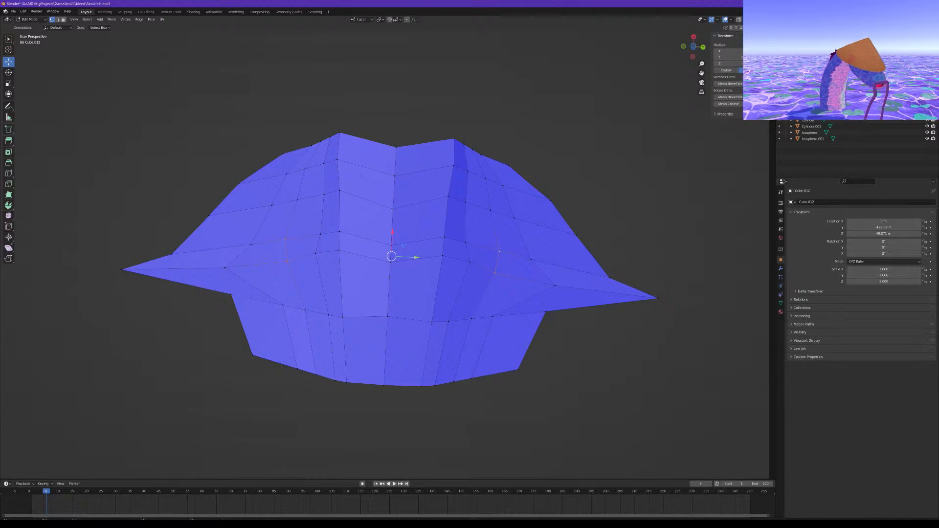
Add a centred crosswise loop cut across the body near the +X end of the belly
key(ctrl+r)
click(355, 154)
right_click(355, 153)
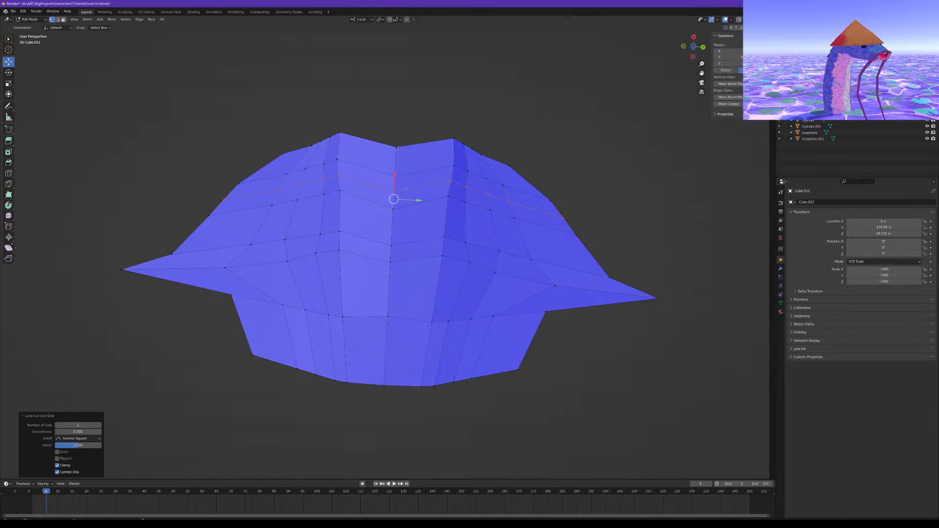
Select the two centre-line vertices on the +X rim and move them outward along X
middle_drag(419, 147, 415, 202)
click(401, 191)
shift+click(398, 112)
mouse_move(399, 112)
middle_down()
mouse_move(389, 95)
mouse_move(389, 112)
middle_up()
key(g)
key(x)
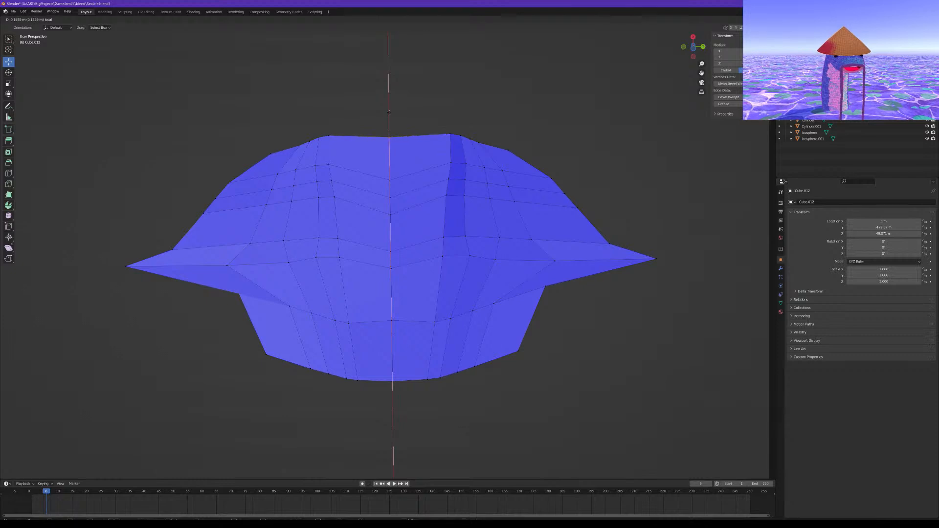
click(389, 114)
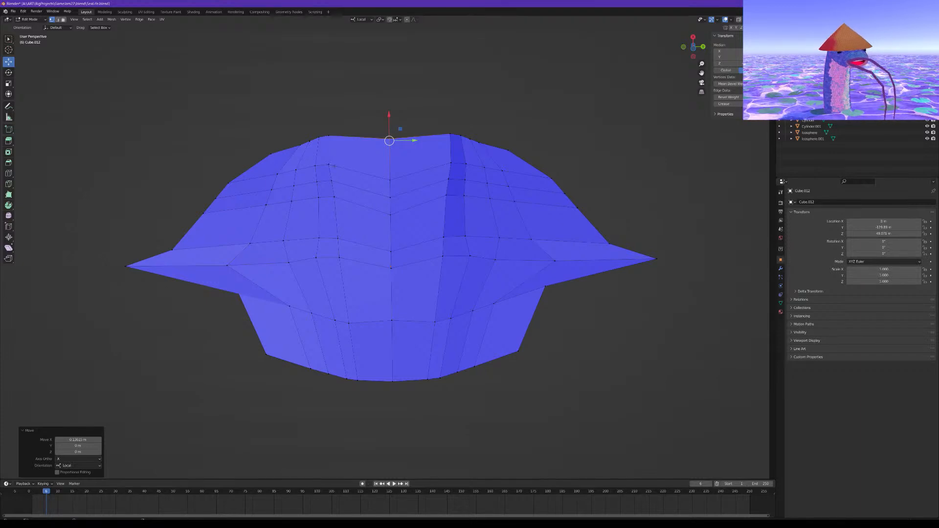
Select the two centre-line vertices on the new crosswise loop and move them toward +X
click(399, 195)
middle_drag(399, 195, 399, 132)
shift+click(409, 273)
key(g)
key(x)
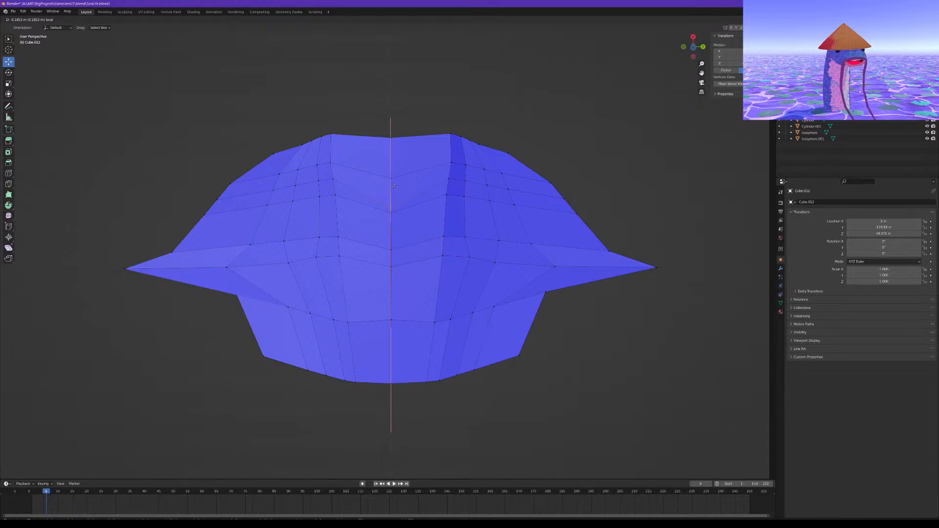
click(394, 187)
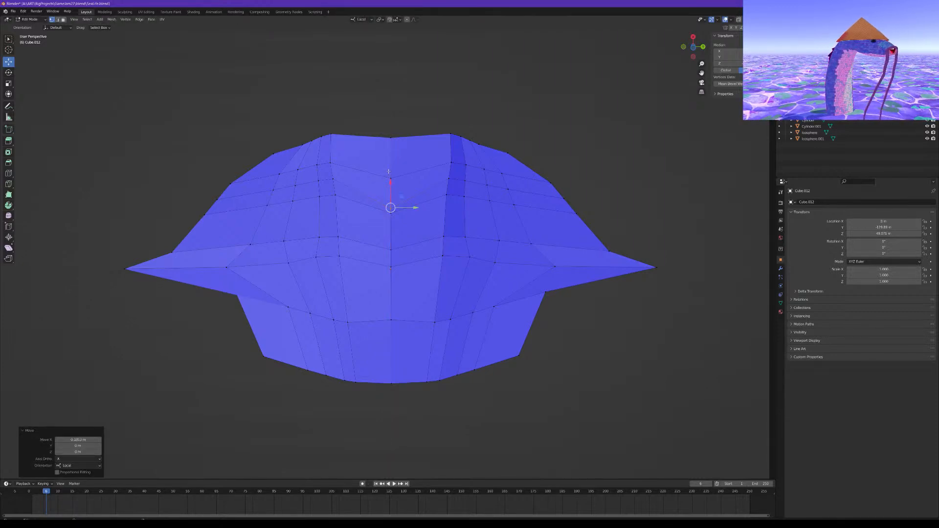
Try centred lengthwise loop cuts on both sides of the belly's centre line, and undo them
key(ctrl+r)
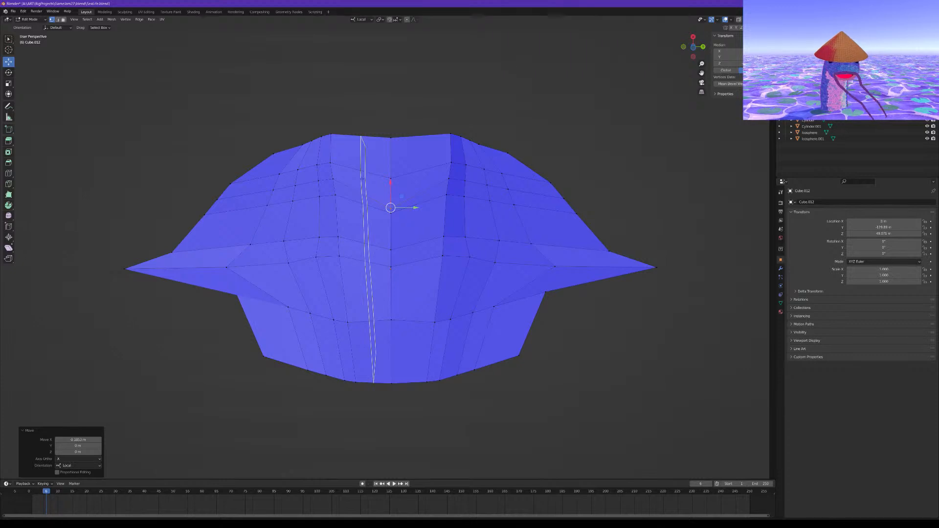
click(362, 170)
right_click(362, 169)
key(ctrl+r)
click(418, 166)
right_click(417, 167)
key(alt+a)
middle_drag(367, 178, 387, 154)
key(ctrl+z)
key(ctrl+z)
key(ctrl+z)
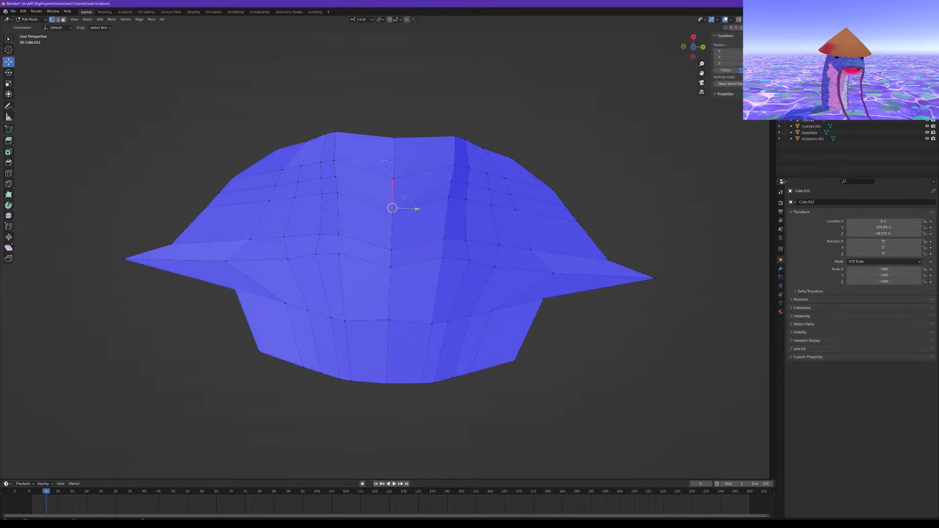
Add one lengthwise loop cut on each side of the belly's centre line, slid outward away from it
key(ctrl+r)
click(419, 171)
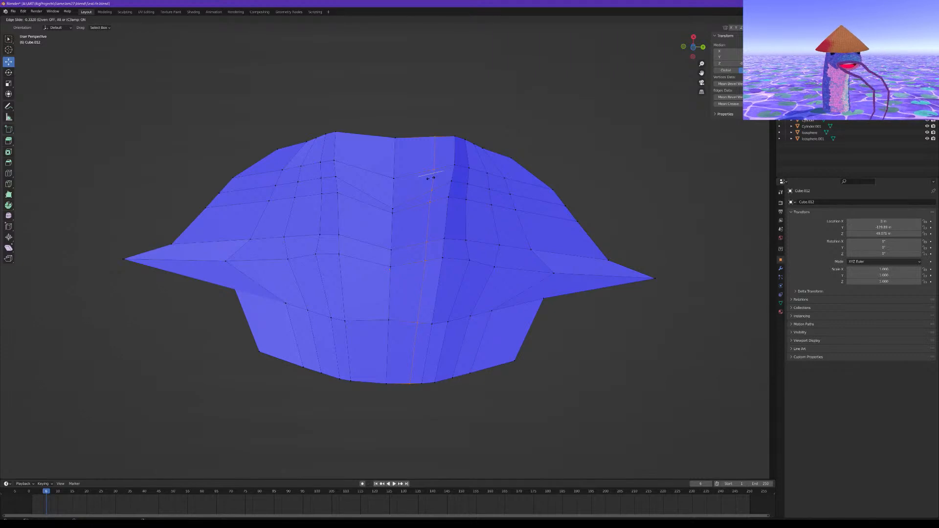
click(431, 178)
key(ctrl+r)
click(370, 169)
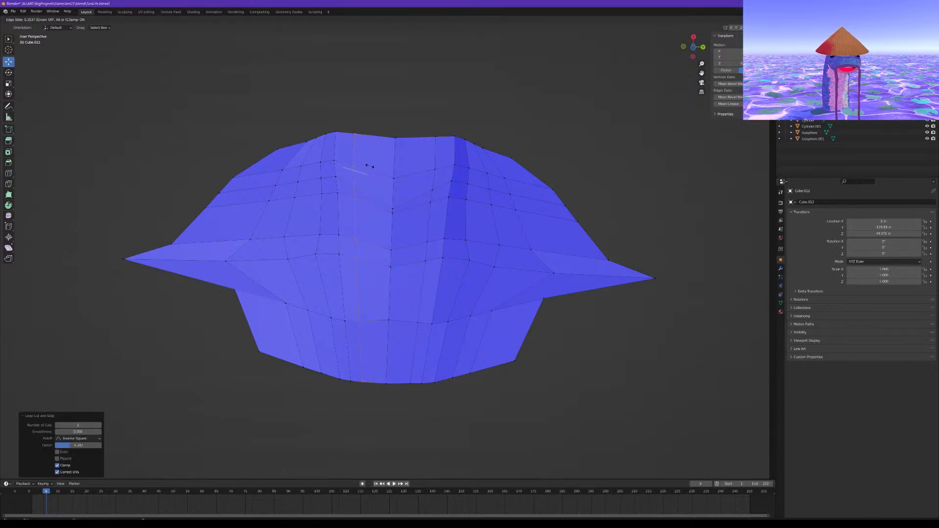
click(369, 166)
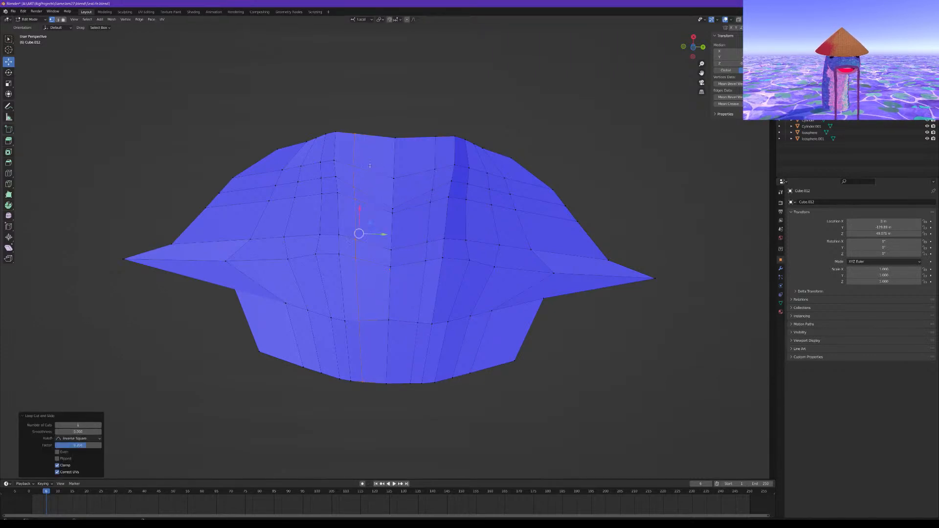
click(534, 117)
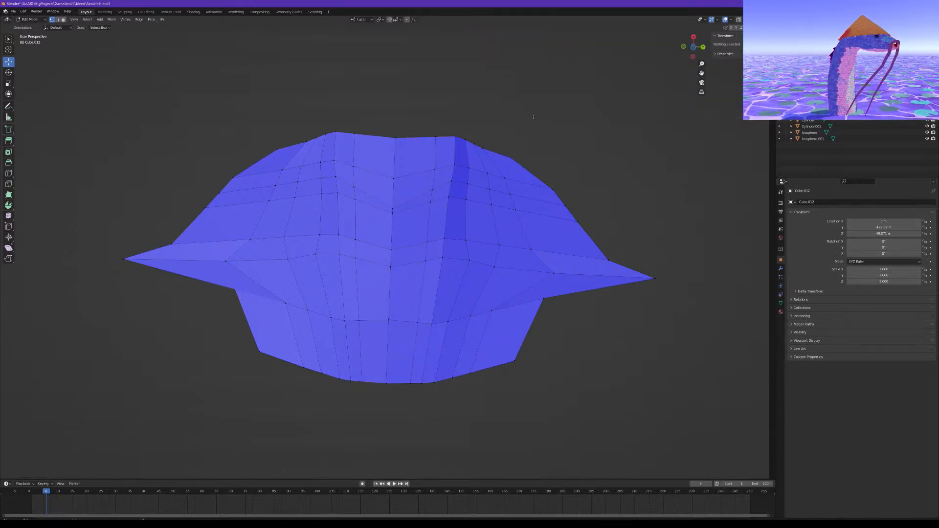
Select the two new-cut vertices flanking the centre line near the +X end and scale them to about 0.8 along Y
click(359, 186)
shift+click(433, 190)
mouse_move(423, 153)
middle_down()
mouse_move(409, 261)
mouse_move(430, 186)
mouse_move(426, 146)
middle_up()
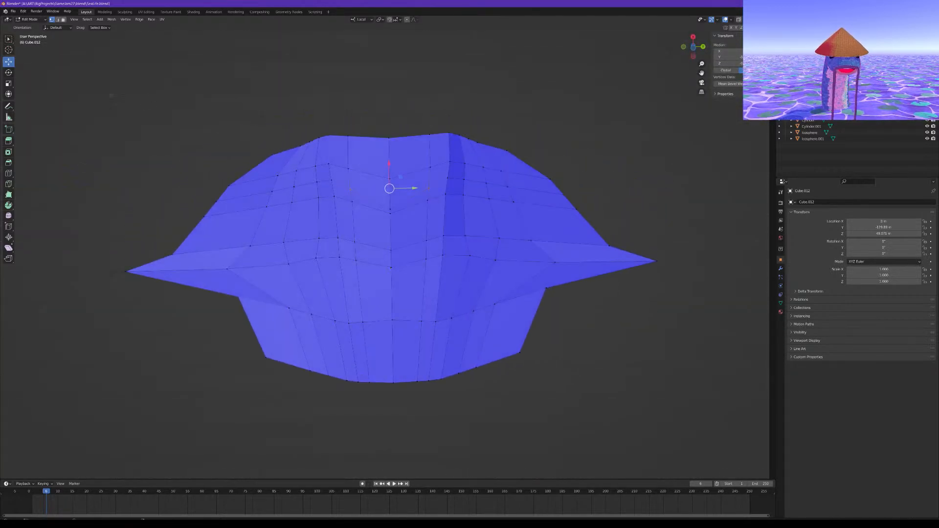
click(9, 83)
drag(414, 189, 411, 188)
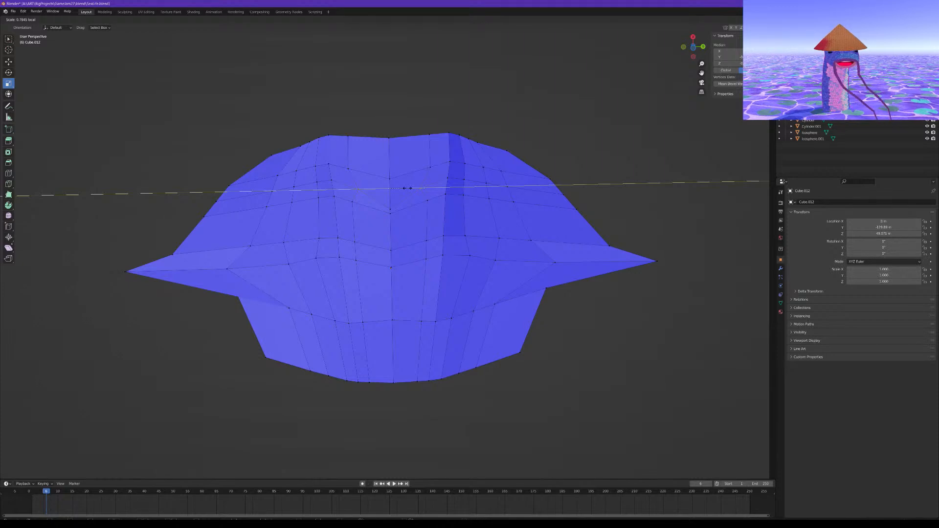
drag(406, 188, 405, 188)
click(404, 98)
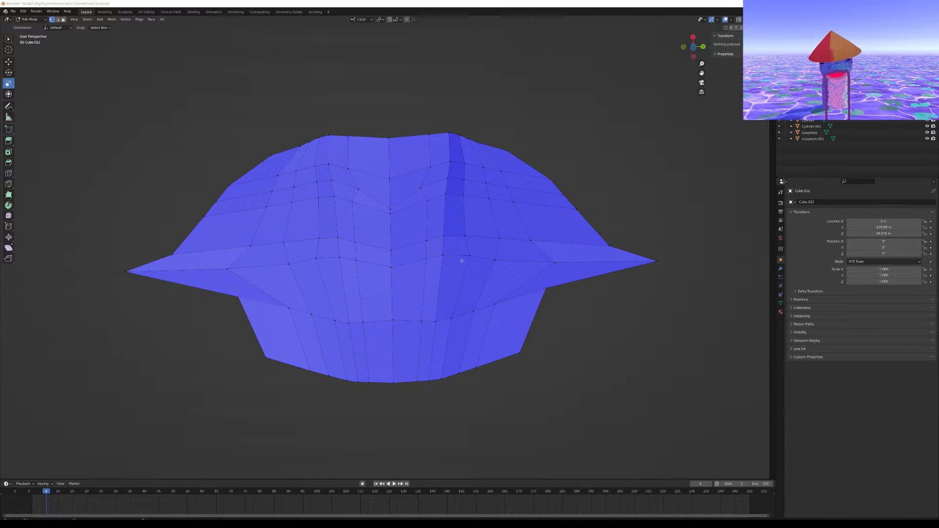
Spread the new-cut vertex pair on the next crosswise loop about 1.17 times along Y and move it slightly toward +X
click(428, 200)
shift+click(353, 202)
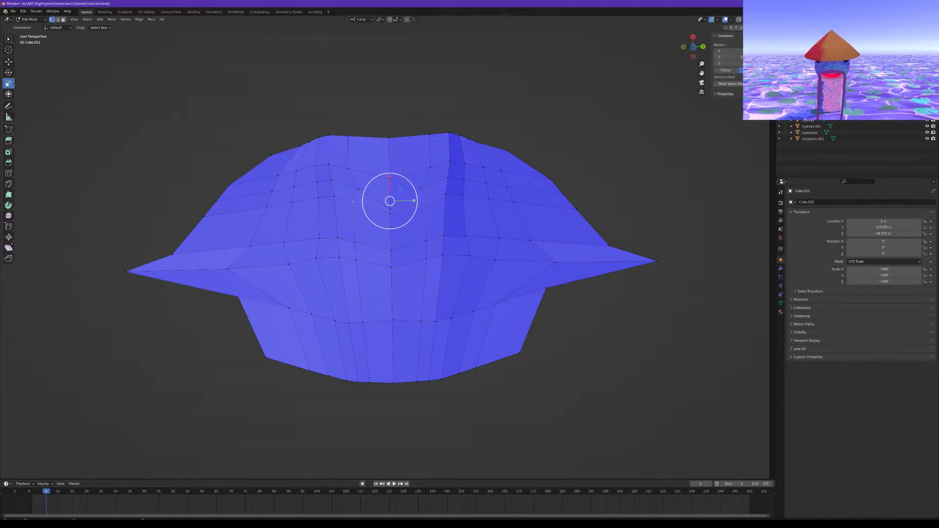
drag(415, 201, 544, 199)
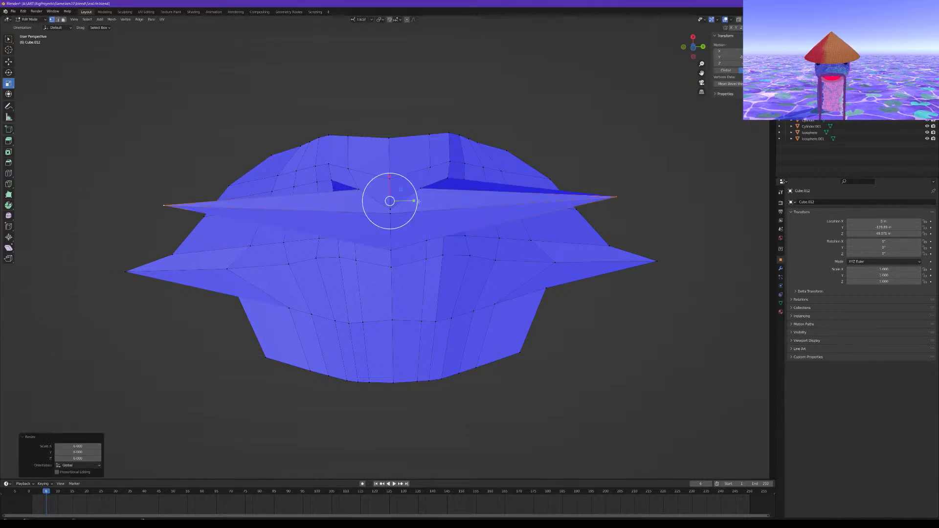
key(ctrl+z)
drag(416, 201, 424, 202)
middle_drag(423, 202, 429, 222)
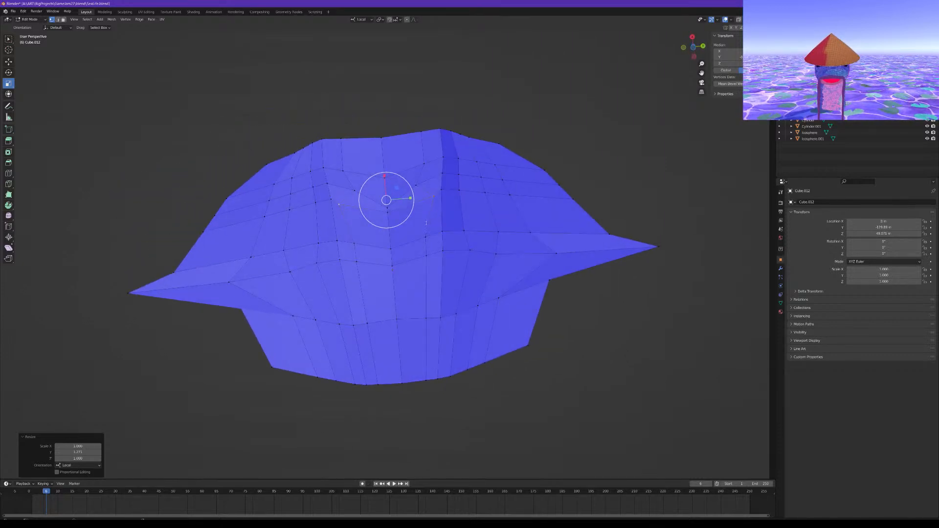
click(8, 61)
drag(384, 176, 384, 169)
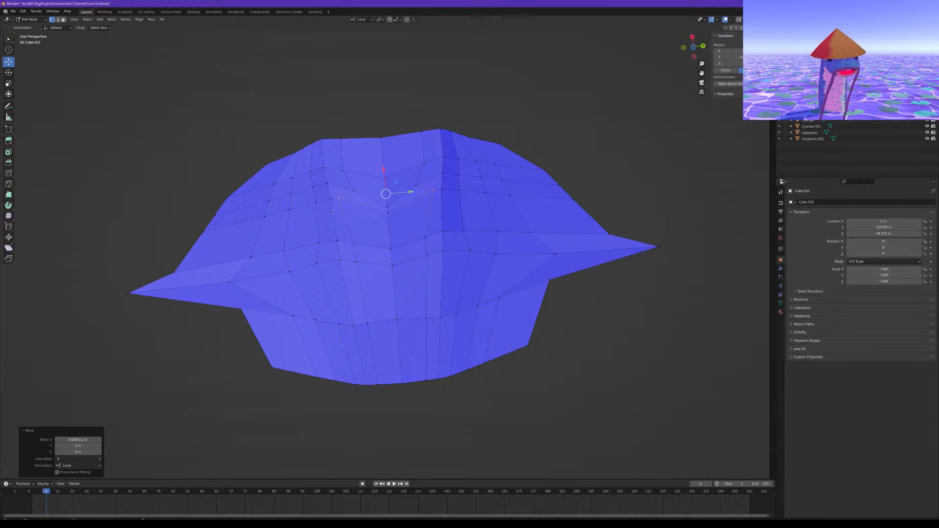
Select the next outer vertex pair on that crosswise loop, move it about 0.2 m toward -X and scale it up slightly
shift+click(441, 190)
key(g)
key(x)
key(x)
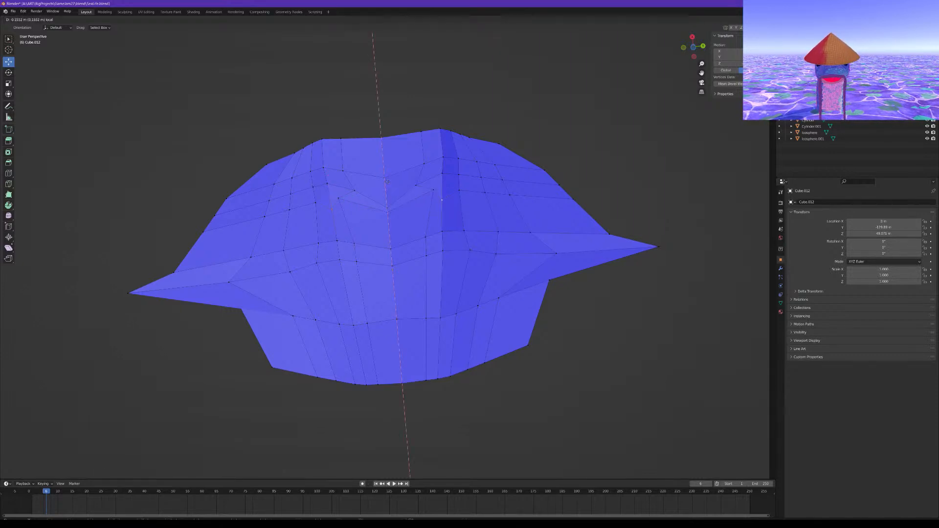
click(388, 185)
key(shift+space)
key(s)
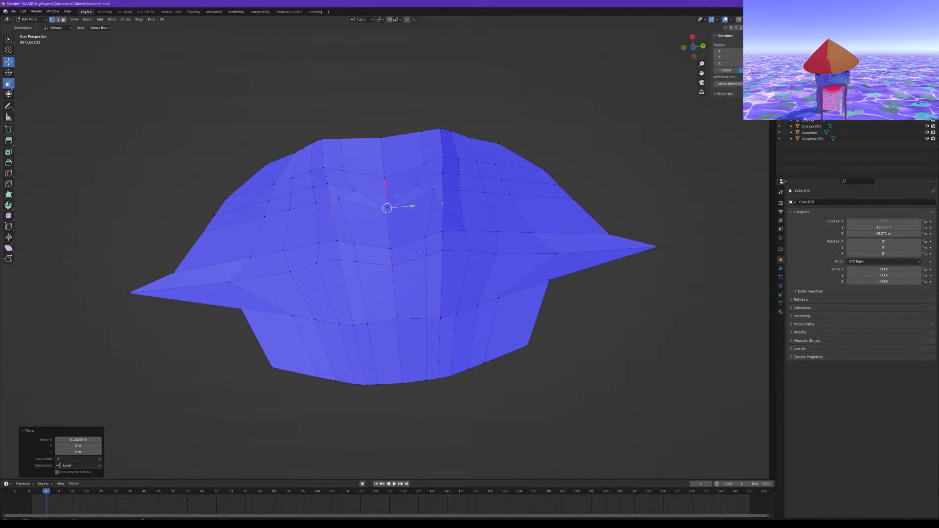
drag(409, 210, 414, 209)
middle_drag(414, 209, 406, 288)
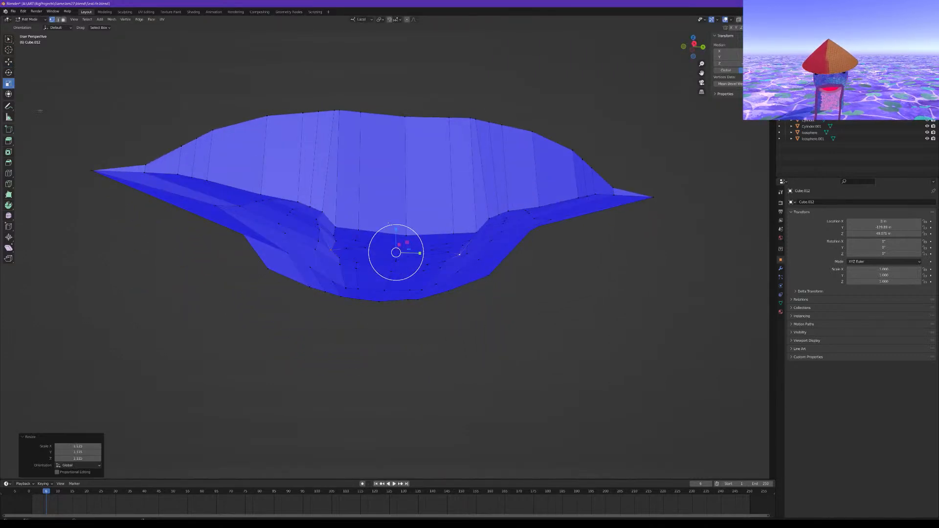
Raise the selected outer vertex pair slightly along Z
key(shift+space)
key(g)
drag(396, 230, 398, 223)
middle_drag(411, 246, 420, 194)
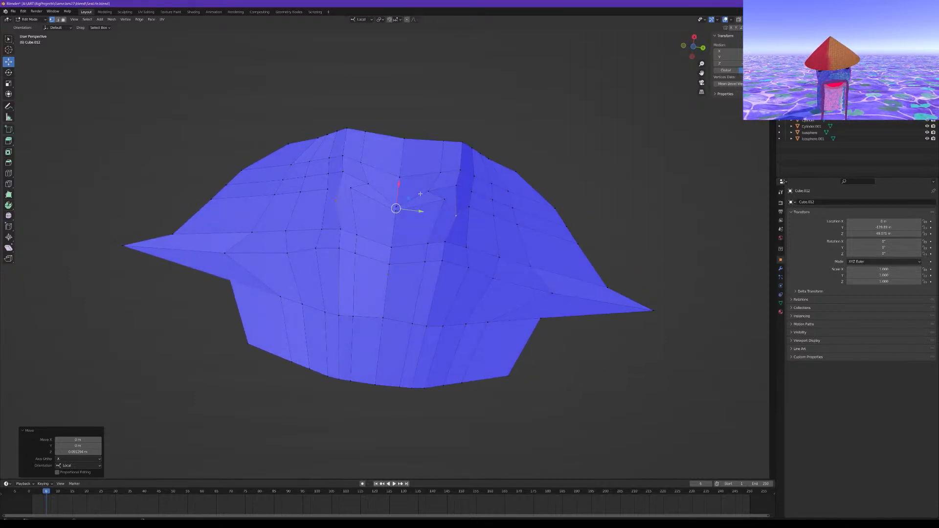
Try widening the ridge-edge vertex pair on the following crosswise loop about 1.3 times along Y, and undo it
click(444, 241)
shift+click(340, 229)
click(9, 81)
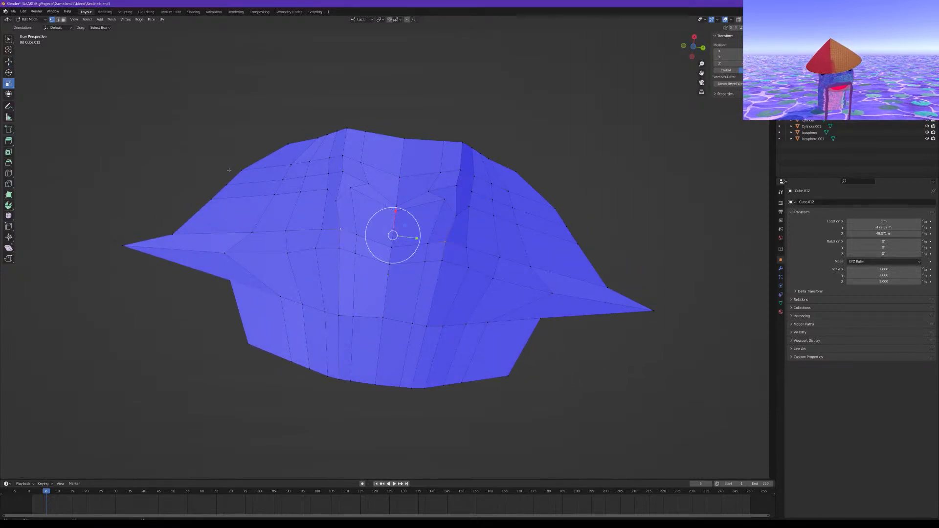
drag(416, 238, 424, 240)
middle_drag(407, 234, 383, 242)
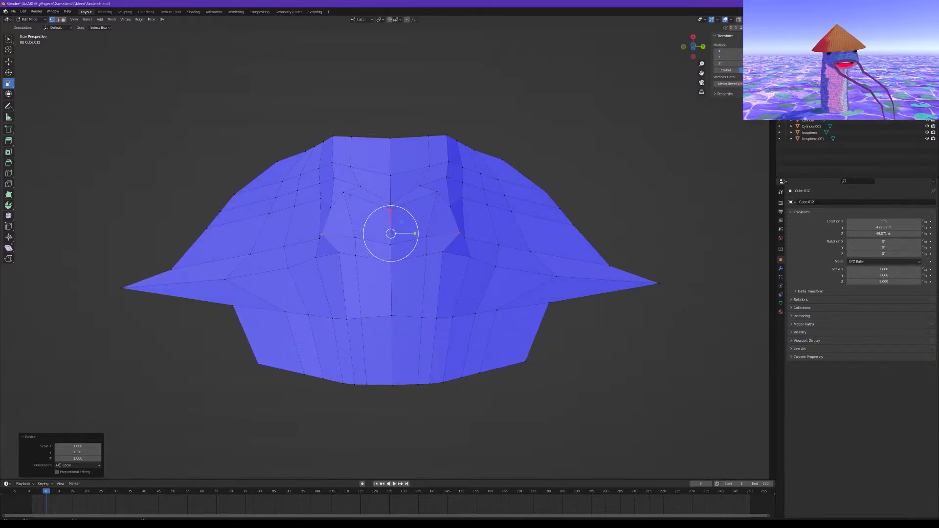
key(ctrl+z)
key(ctrl+z)
key(ctrl+z)
key(ctrl+z)
key(ctrl+z)
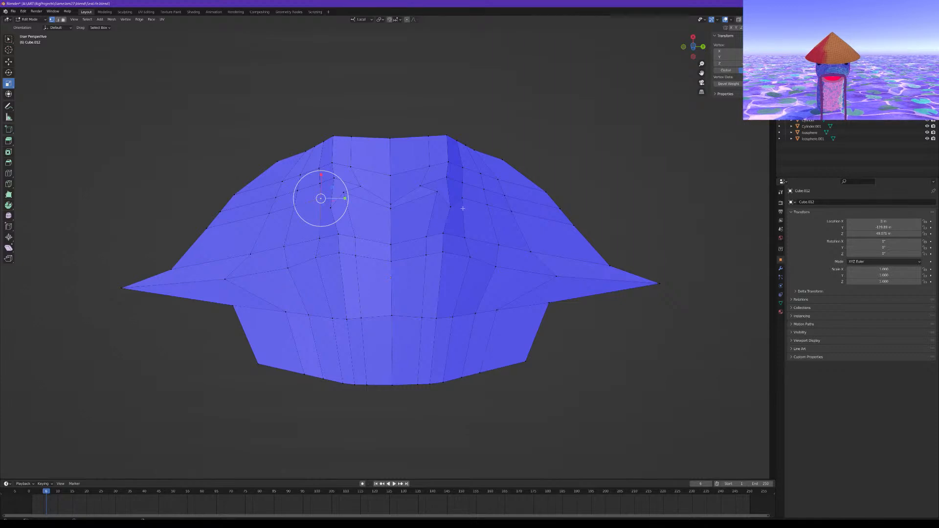
key(ctrl+z)
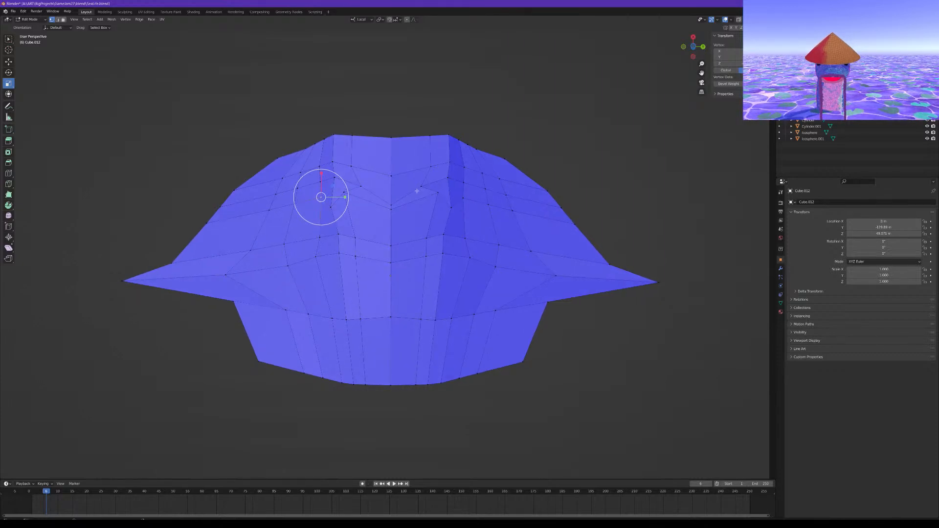
Complete the vertex pair just outside the belly ridge, spread it apart along Y and move it toward -X
shift+click(463, 199)
mouse_move(416, 198)
mouse_down()
mouse_move(398, 186)
mouse_move(399, 195)
mouse_up()
click(9, 61)
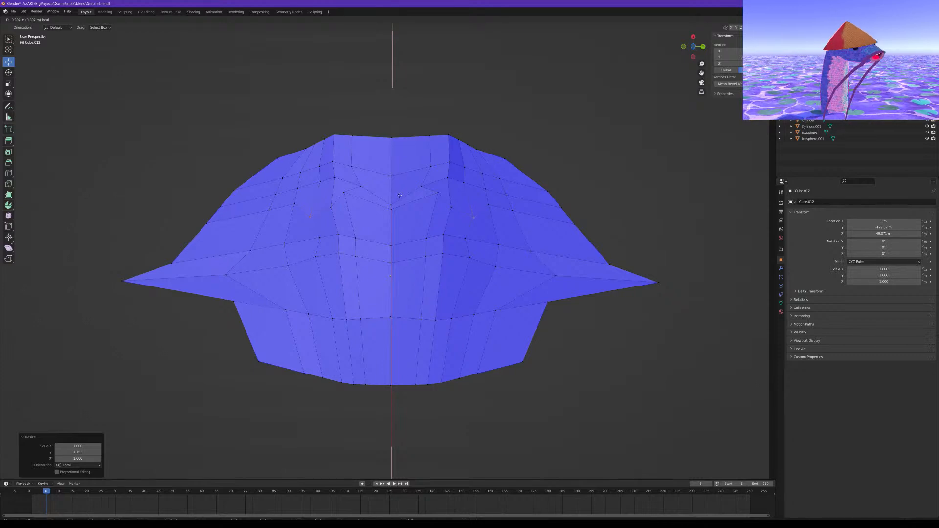
drag(399, 195, 393, 182)
Select the ridge-edge vertex pair inside the spread pair and move it slightly toward +X
click(331, 207)
shift+click(450, 208)
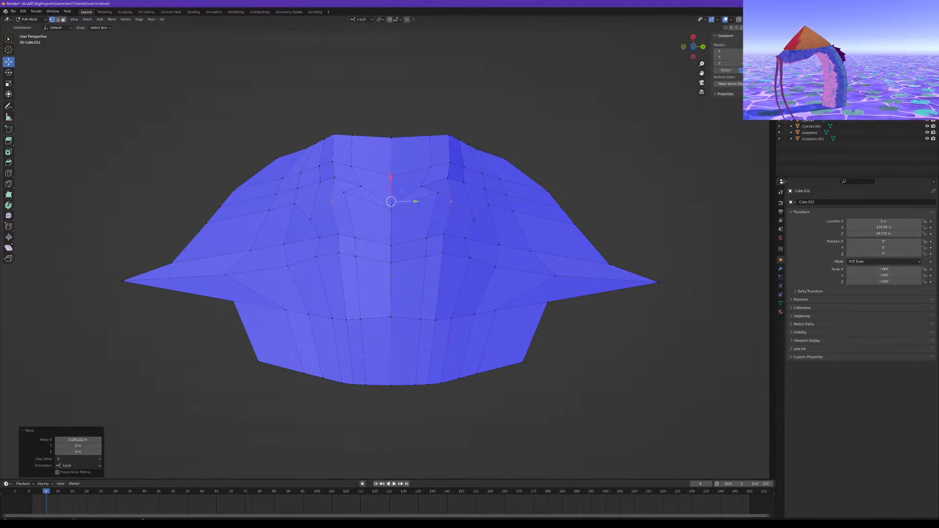
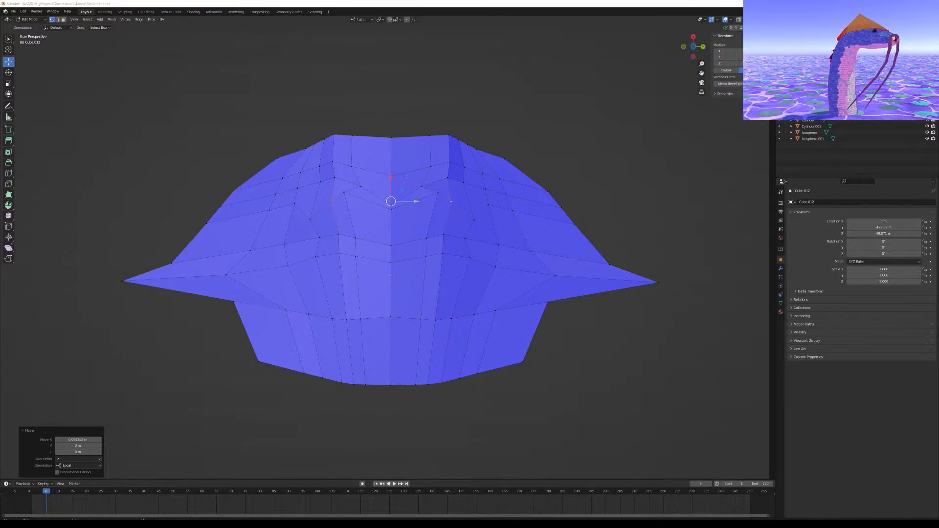
Try scaling the vertex pairs just outside the ridge outward on the next two crosswise loops, the first about 1.21 times
click(319, 239)
shift+click(466, 239)
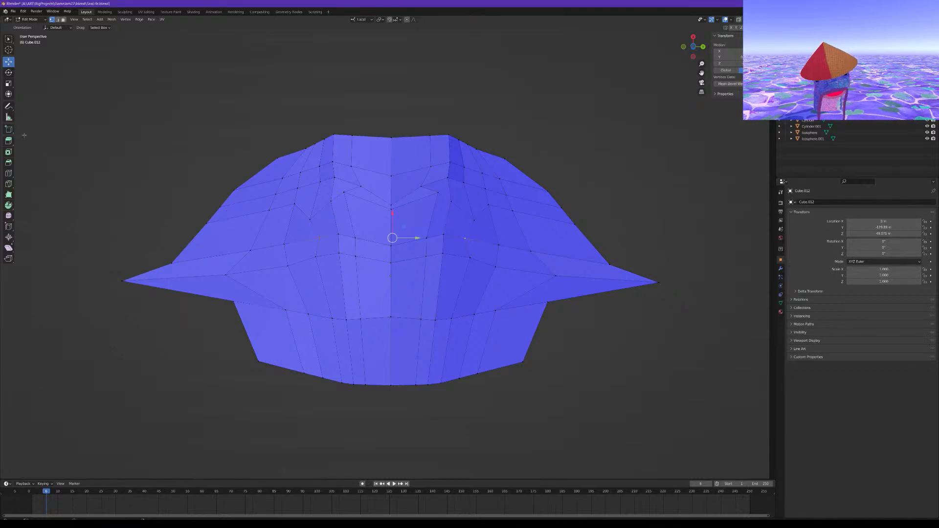
click(8, 83)
drag(420, 239, 424, 241)
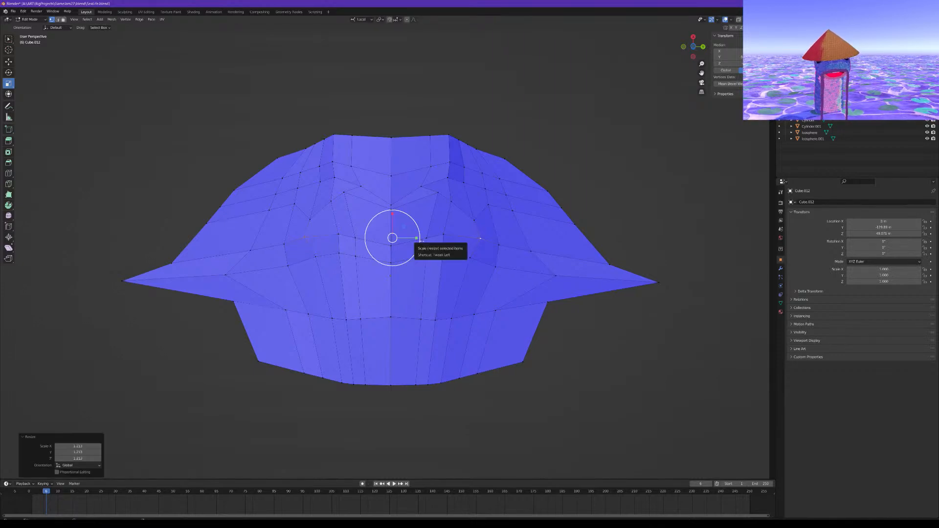
click(327, 257)
shift+click(472, 261)
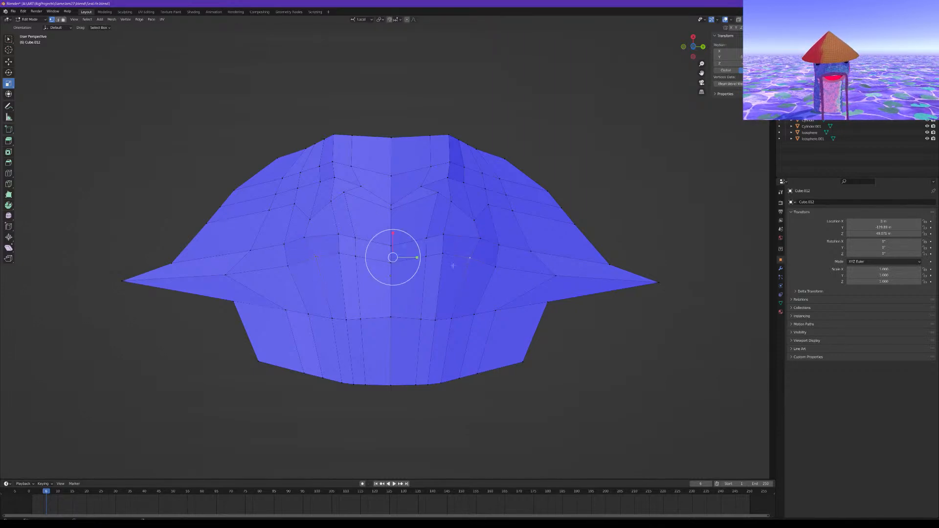
drag(417, 261, 420, 261)
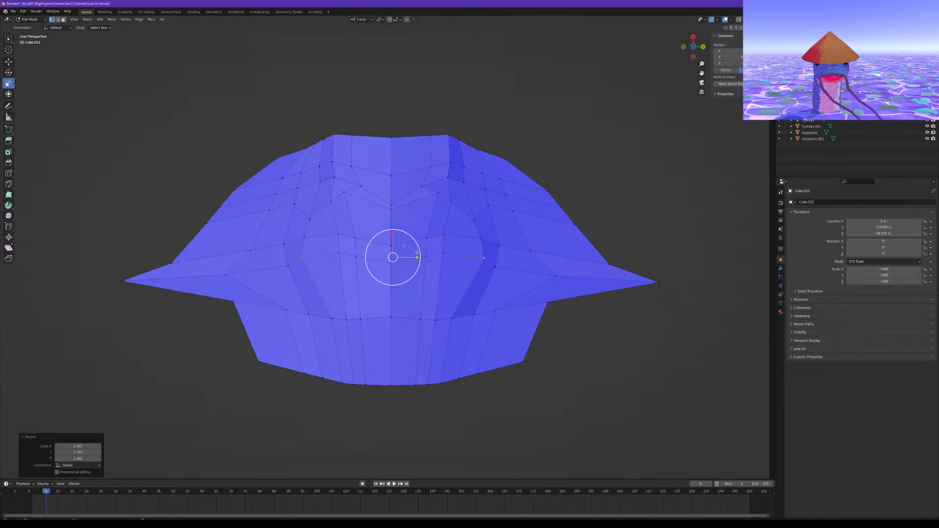
Try enlarging the vertices of both widened pairs further, and undo all of their outward scaling
click(314, 239)
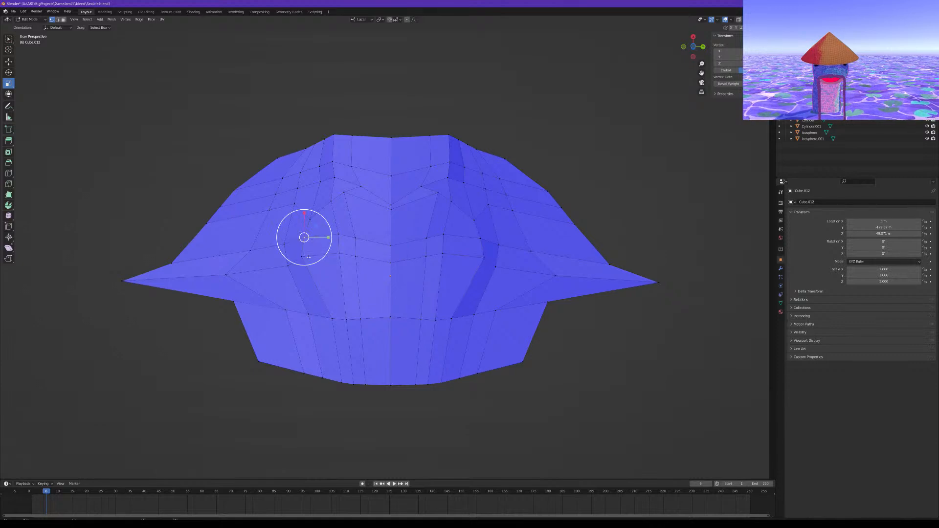
shift+click(479, 239)
key(s)
click(424, 253)
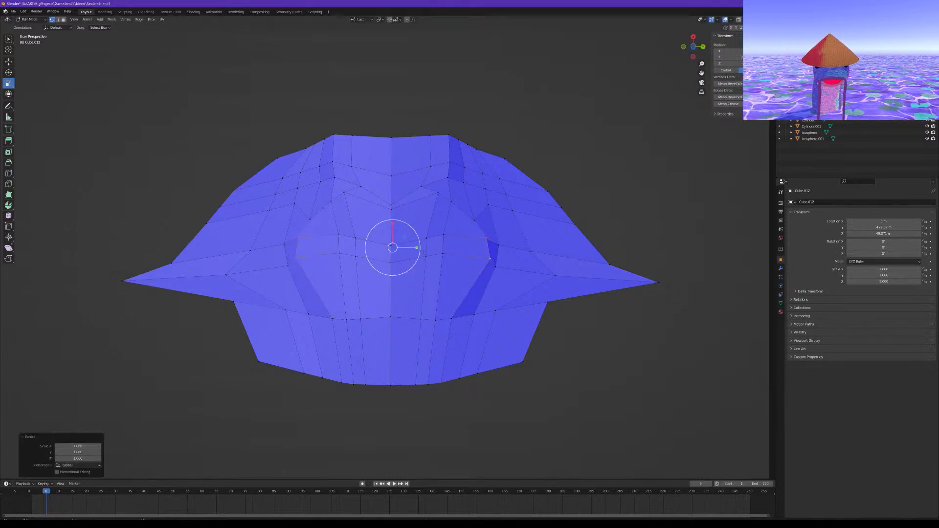
key(ctrl+z)
key(ctrl+z)
key(ctrl+z)
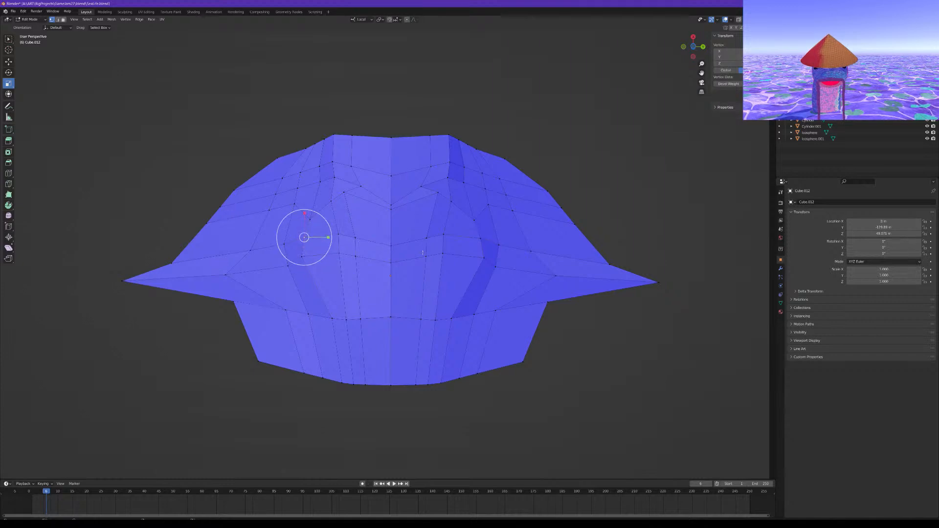
key(ctrl+z)
key(ctrl+z)
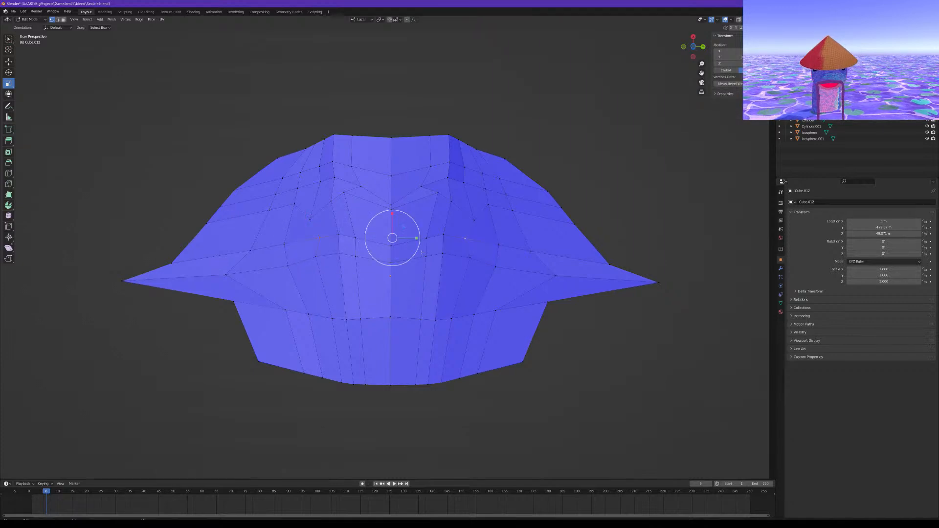
Select the two vertex pairs just outside the belly ridge and move all four vertices toward +X
click(311, 218)
click(360, 187)
click(315, 217)
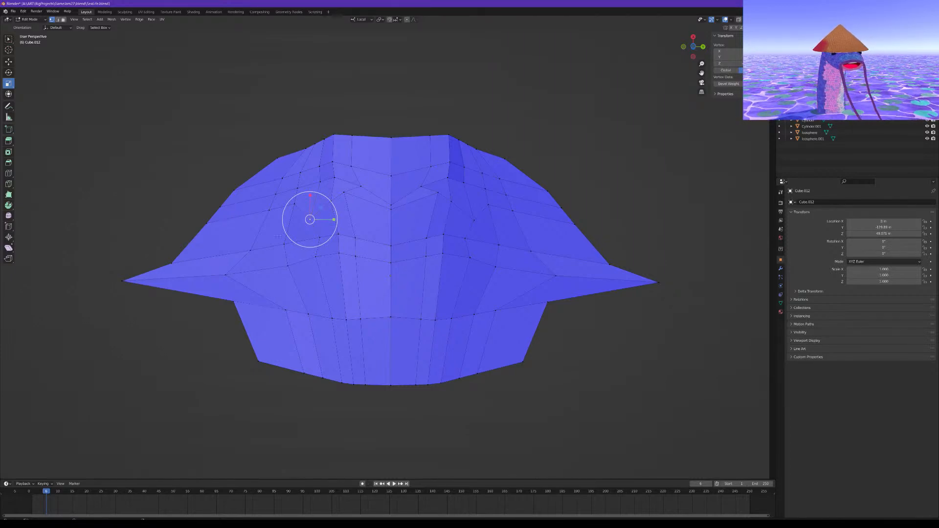
shift+middle_drag(407, 265, 380, 265)
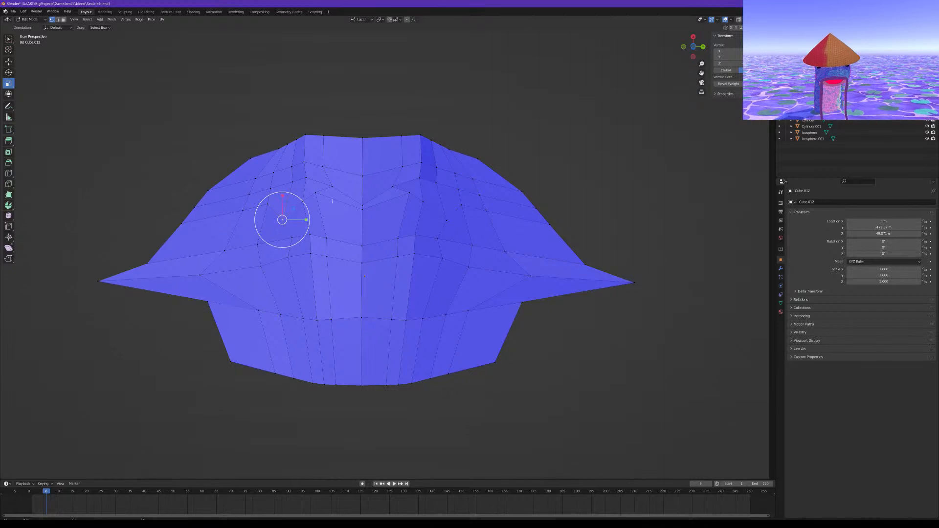
click(303, 202)
shift+click(283, 221)
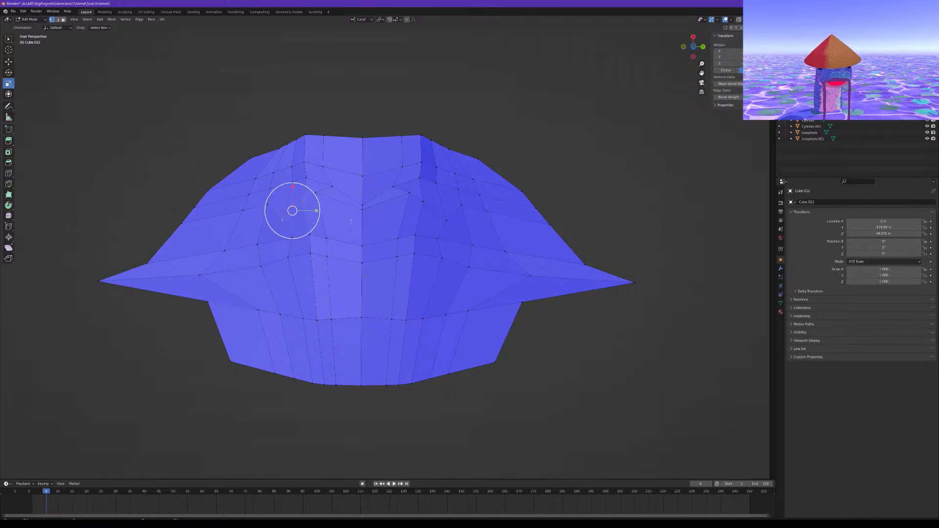
shift+click(423, 201)
shift+click(446, 221)
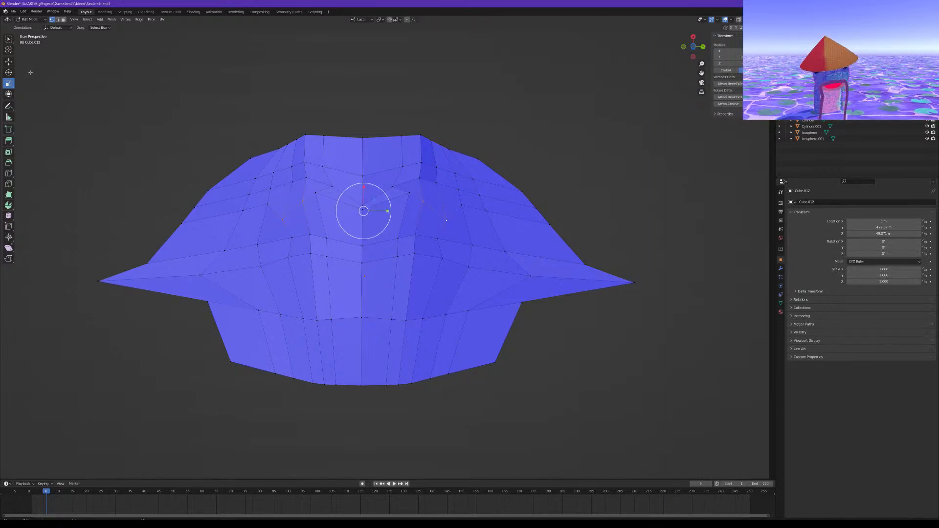
key(w)
drag(363, 189, 367, 170)
Try moving a mismatched pair of vertices outside the ridge toward -X, and undo the move
click(305, 186)
shift+click(423, 187)
click(268, 204)
click(271, 188)
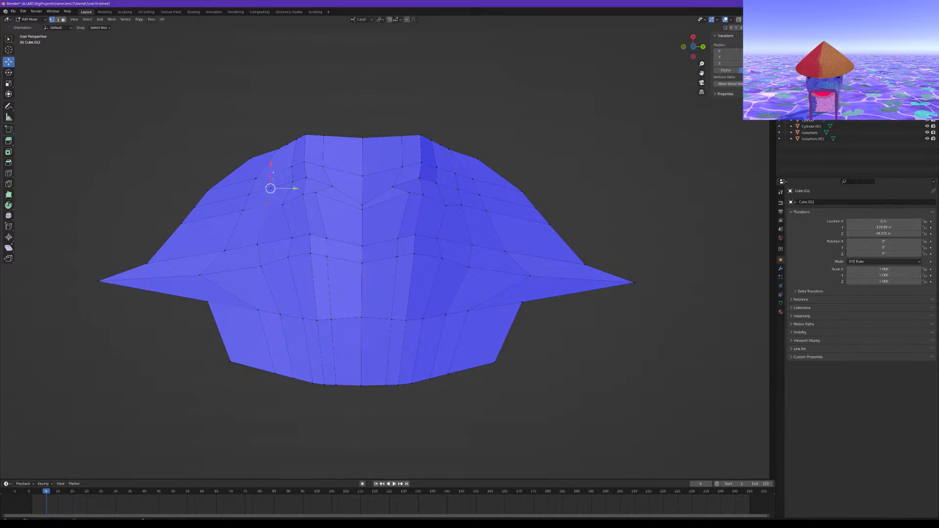
click(268, 204)
shift+click(448, 206)
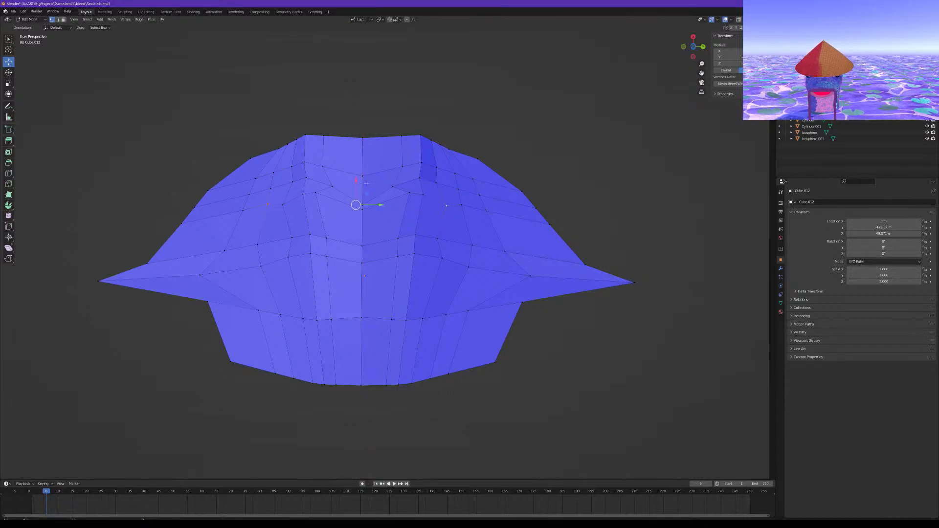
drag(356, 181, 361, 189)
click(423, 195)
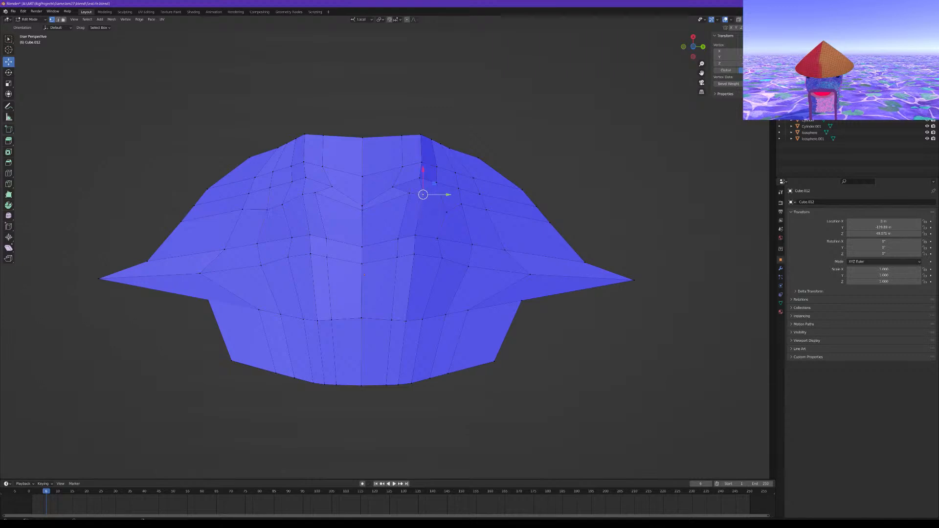
drag(423, 195, 447, 212)
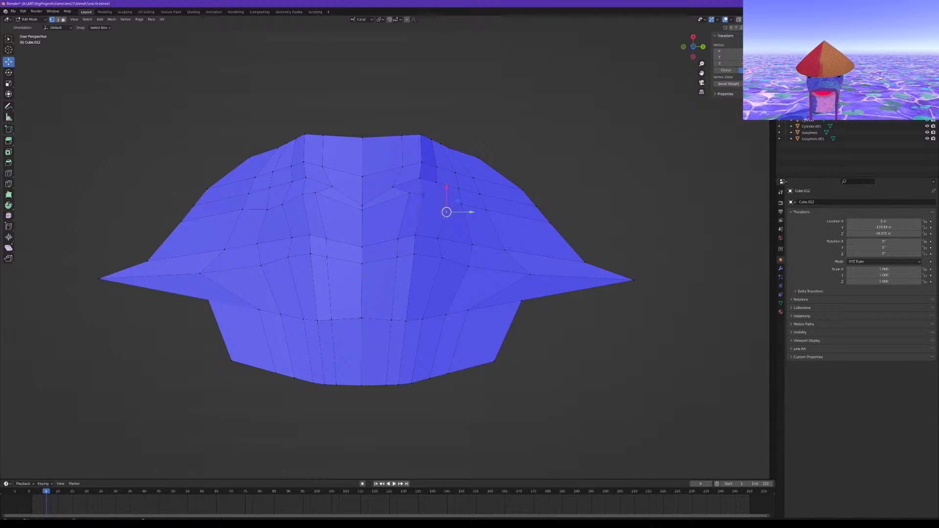
key(ctrl+z)
key(ctrl+z)
key(ctrl+z)
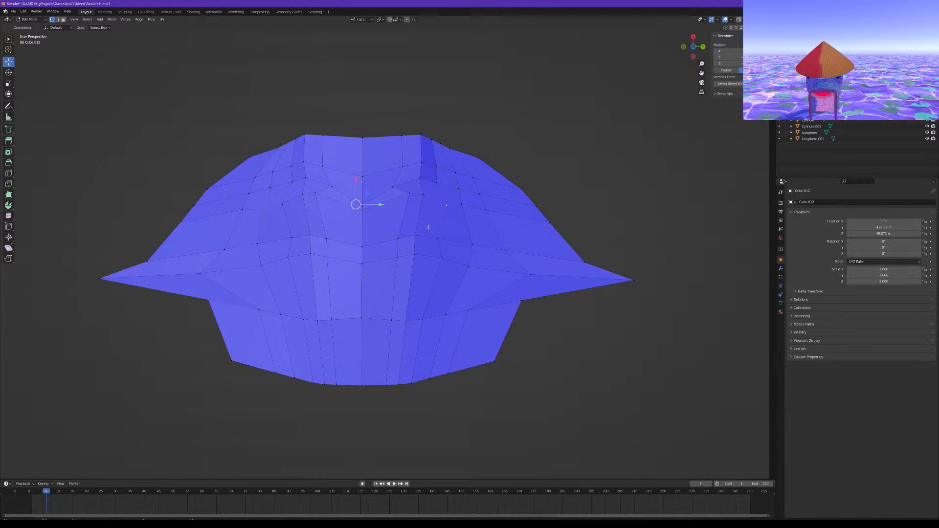
key(ctrl+z)
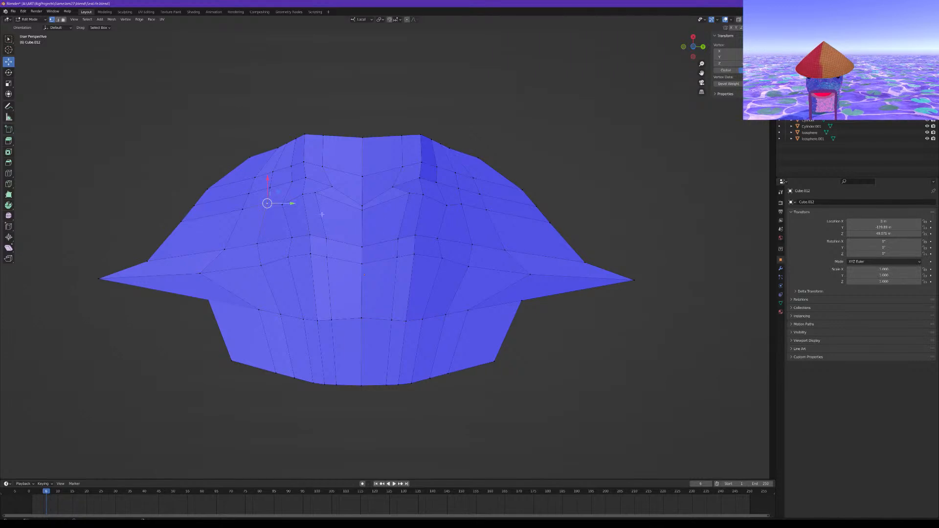
Select the matching vertex pair outside the raised vertices and move it slightly toward -X
click(283, 206)
click(466, 206)
shift+click(270, 203)
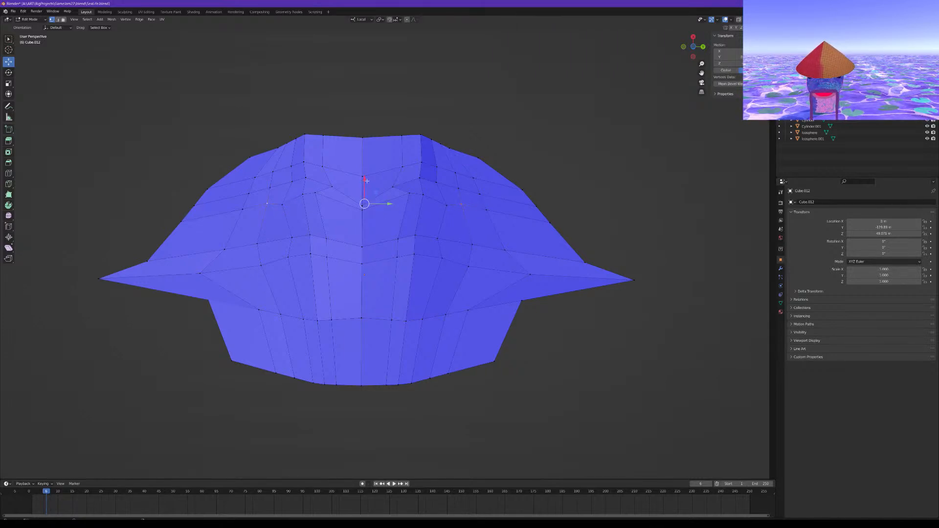
drag(365, 182, 367, 191)
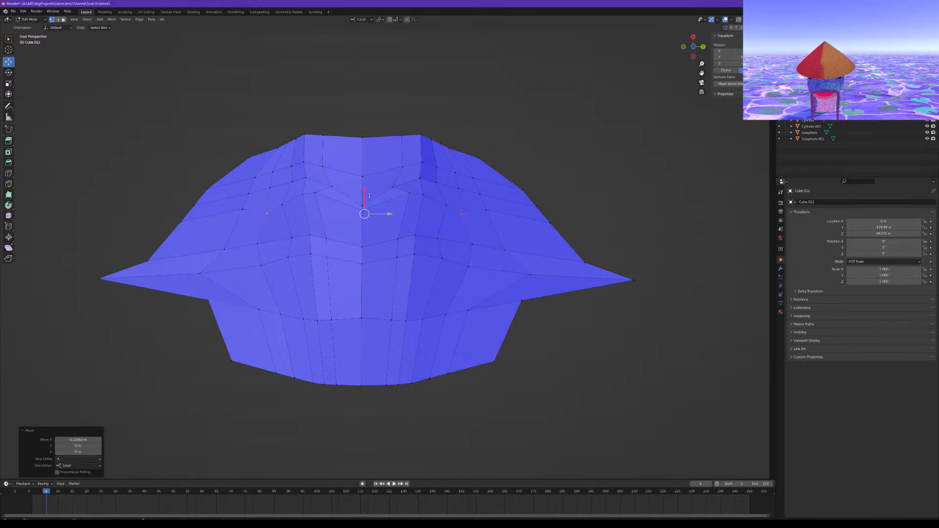
Spread that lowered vertex pair apart along Y by about 1.1 times and move it slightly further toward -X
click(258, 244)
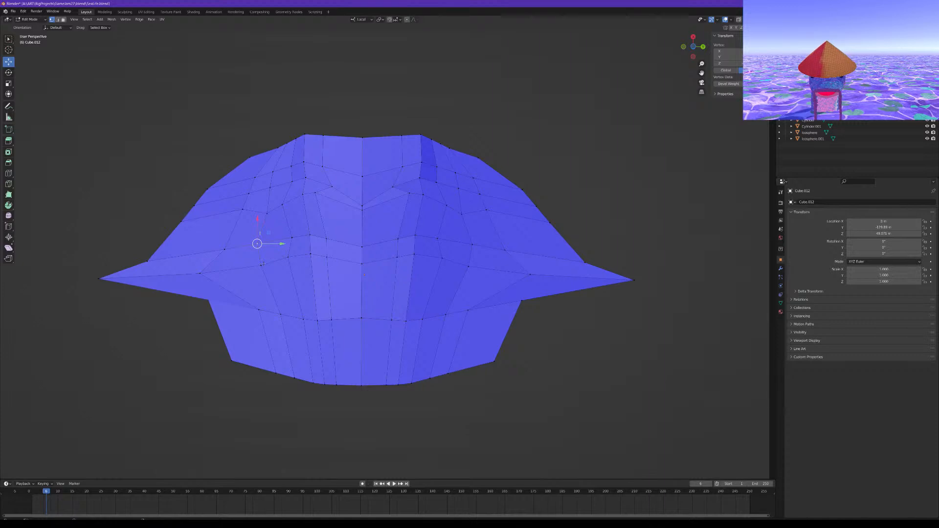
click(267, 213)
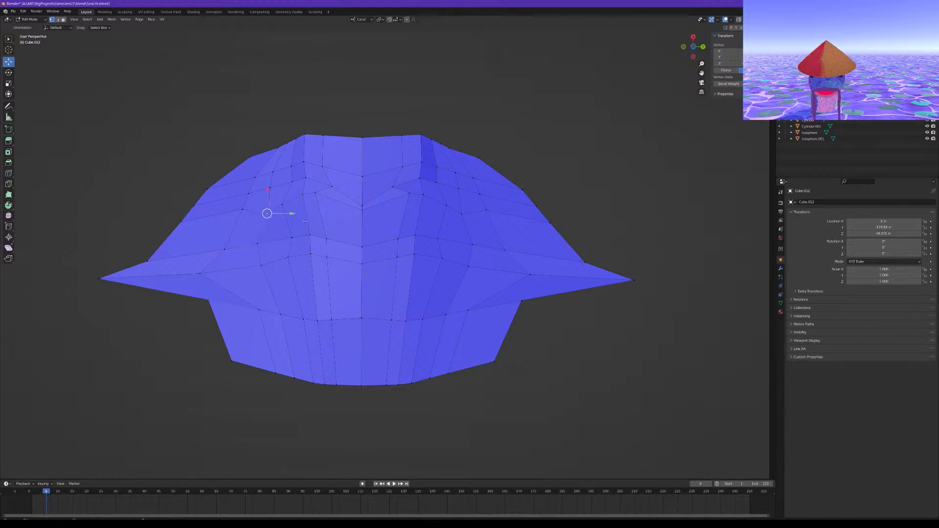
shift+click(460, 212)
click(9, 84)
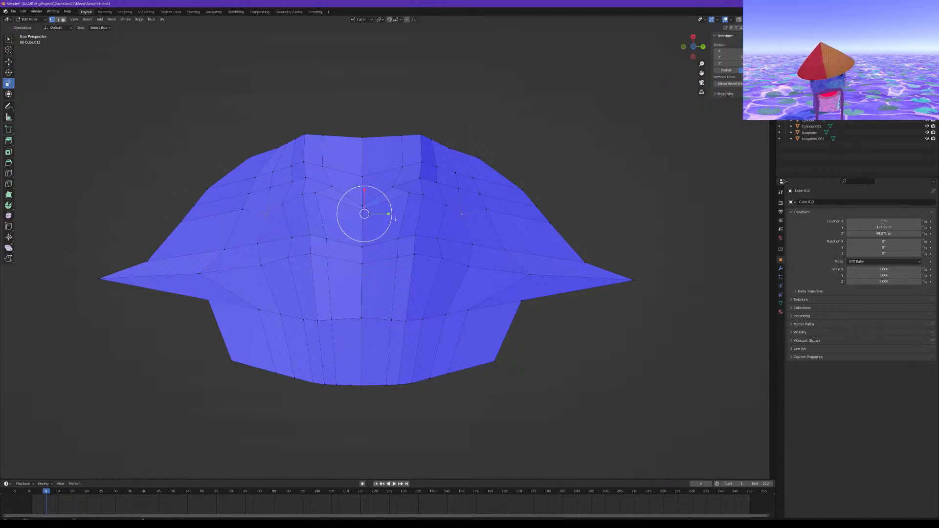
drag(390, 214, 394, 216)
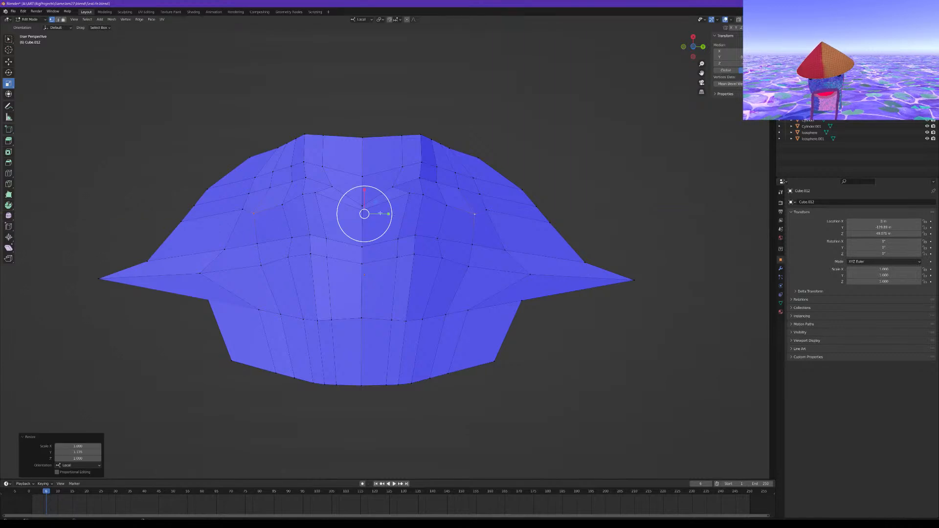
click(8, 62)
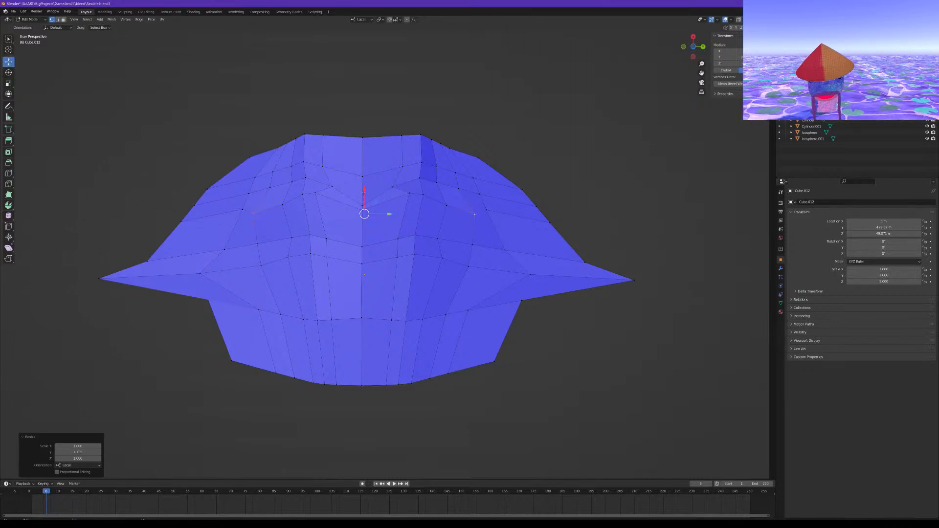
drag(365, 190, 369, 197)
Move the next vertex pair outward about 0.8 m toward -X and widen it along Y about 1.05 times
click(493, 215)
shift+click(241, 211)
drag(365, 185, 372, 203)
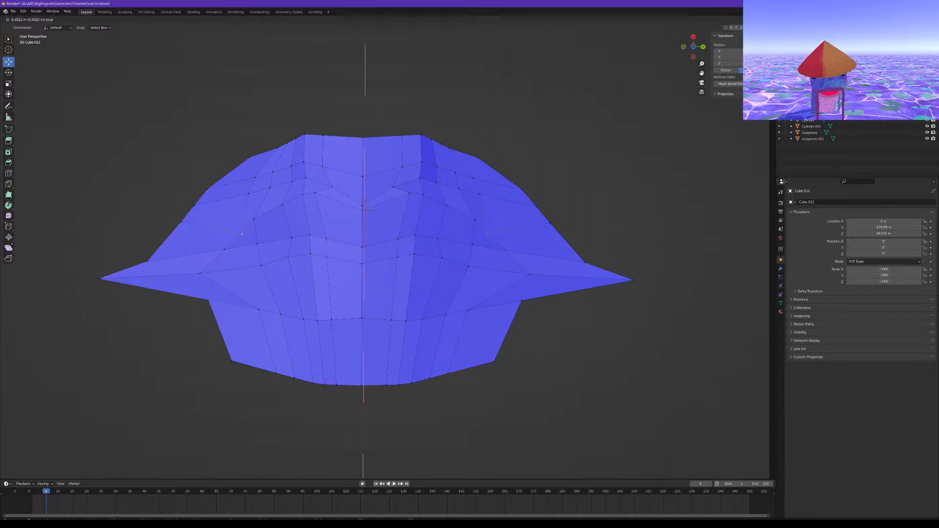
drag(373, 208, 390, 237)
click(9, 83)
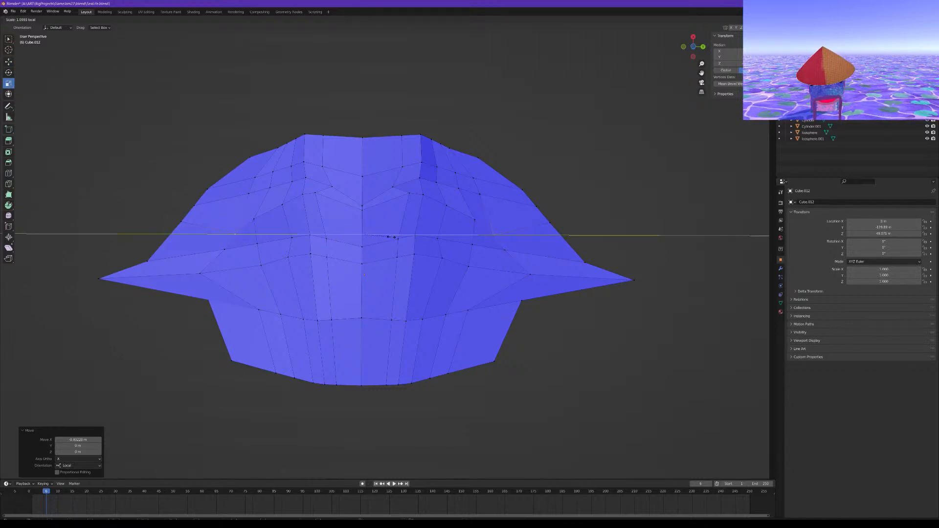
drag(391, 237, 392, 237)
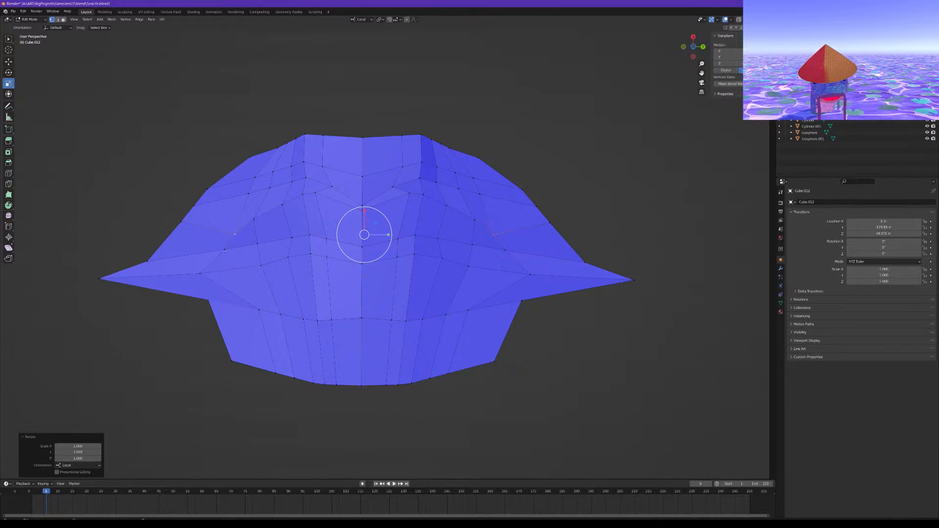
Scale the outer vertex pair near the wing bases apart along Y by about 1.05 times
click(225, 250)
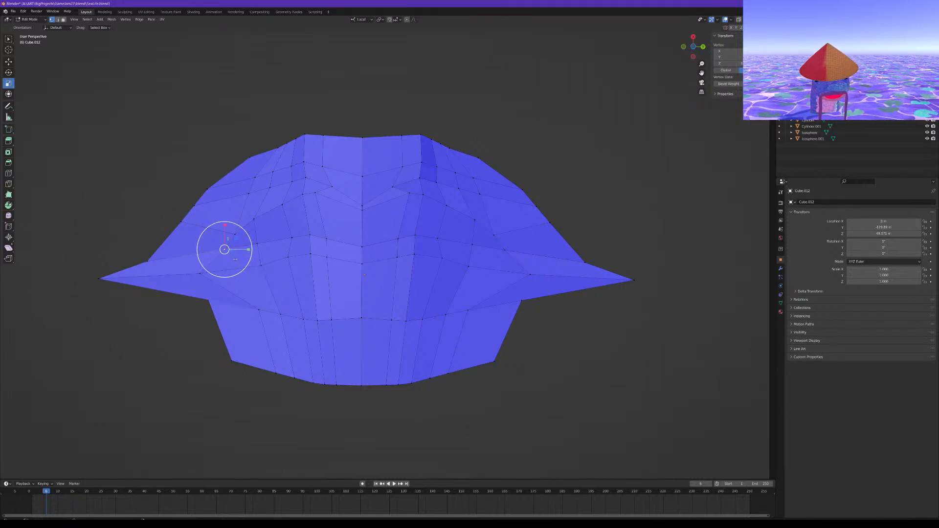
shift+click(505, 251)
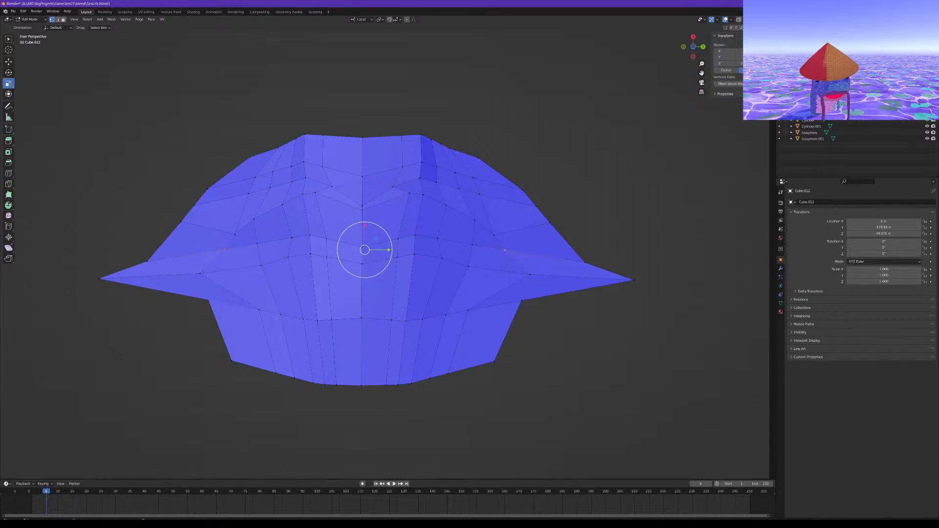
key(s)
key(y)
key(y)
click(394, 253)
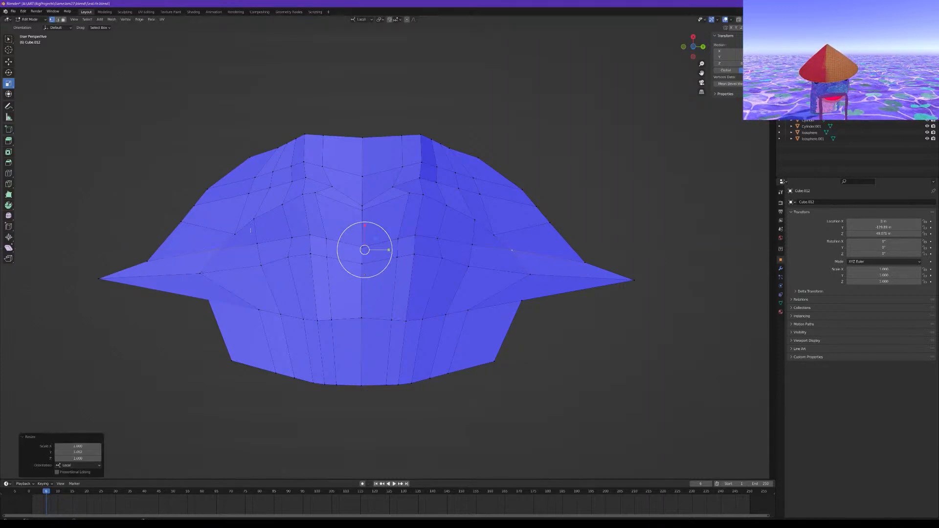
Select the vertex pair just inside the wing-base pair and scale it outward by about 1.06 times
click(494, 235)
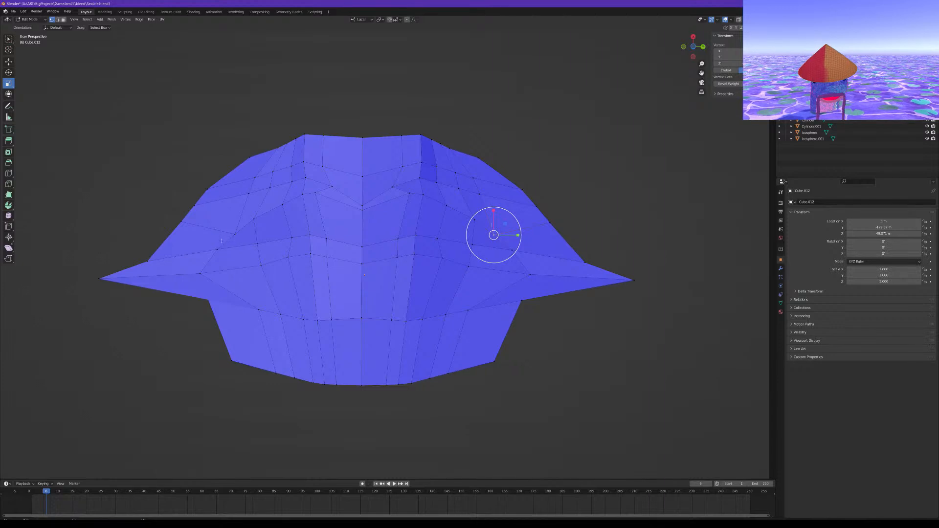
click(240, 237)
shift+click(494, 235)
key(s)
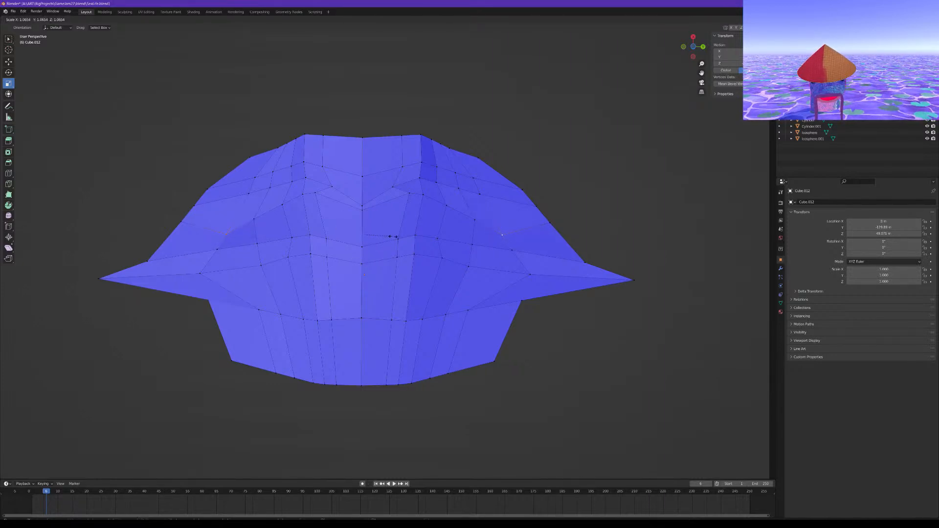
click(392, 237)
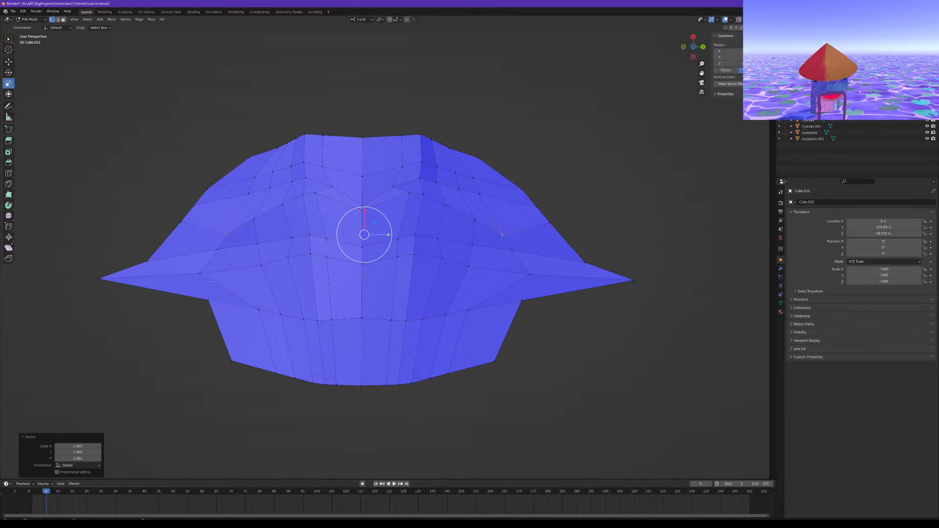
On the -Y side, merge the vertices beside the wing notch and the tail-end corner into those outline vertices with At Last
click(260, 311)
mouse_move(277, 308)
middle_down()
mouse_move(277, 276)
mouse_move(279, 295)
middle_up()
middle_drag(221, 315, 218, 311)
shift+click(206, 313)
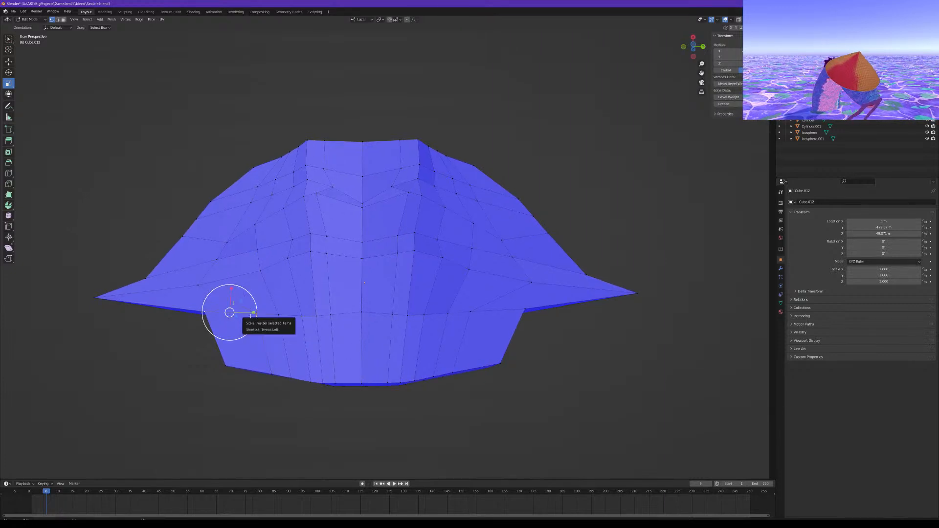
key(m)
click(240, 343)
middle_drag(239, 343, 287, 356)
click(286, 356)
shift+click(224, 373)
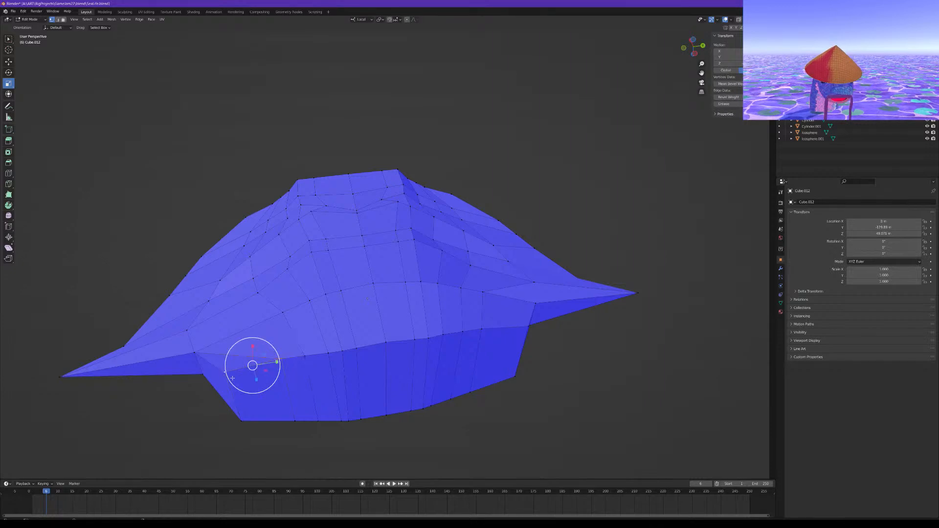
key(m)
click(233, 380)
On the +Y side, merge the vertices beside the wing notch and the tail-end corner into those outline vertices with At Last
middle_drag(234, 379, 430, 314)
click(472, 315)
shift+click(524, 320)
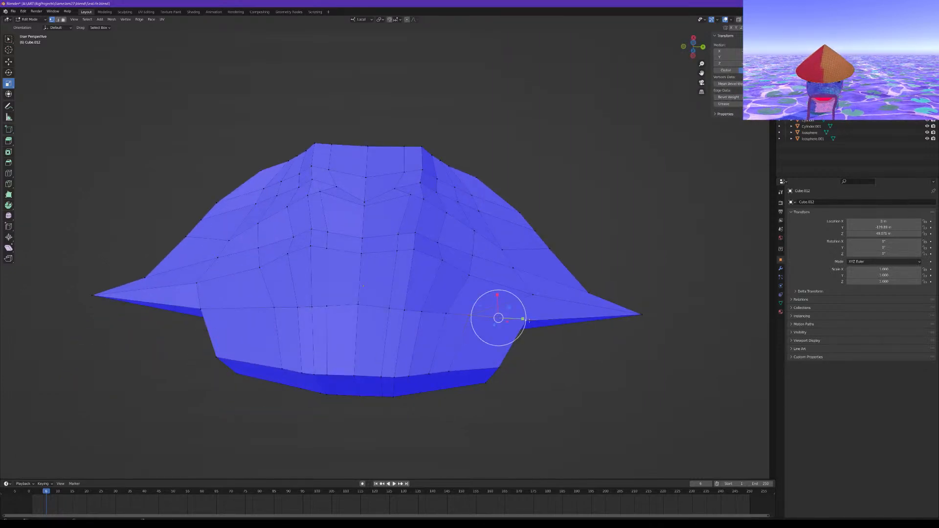
key(m)
click(547, 357)
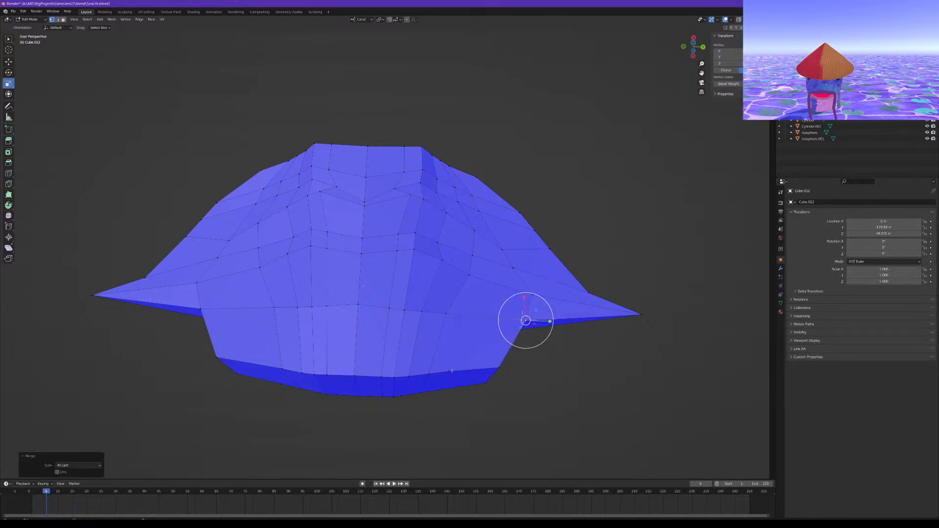
click(452, 371)
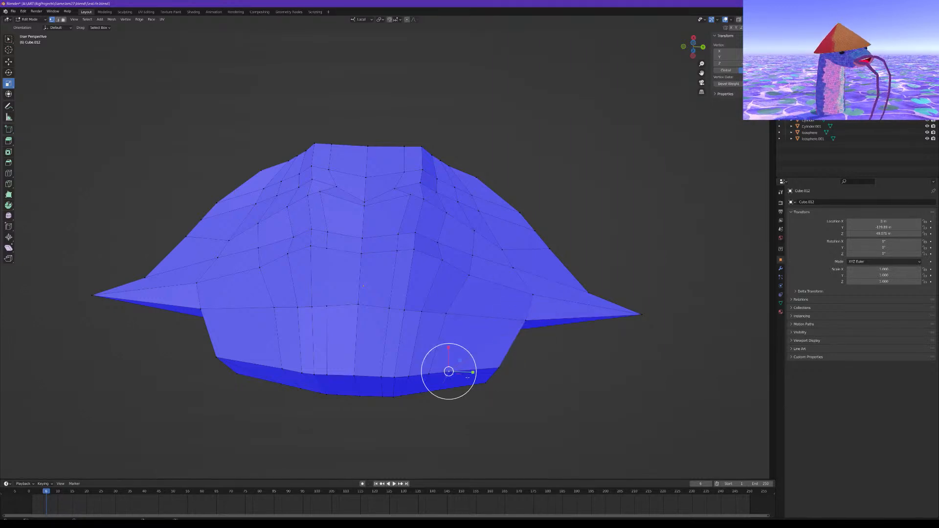
shift+click(499, 369)
key(m)
click(499, 369)
Merge the remaining tail-end rim vertex beside each corner into that corner vertex with At Last, on both sides
middle_drag(499, 368, 506, 303)
middle_drag(505, 338, 447, 302)
click(443, 278)
shift+click(483, 282)
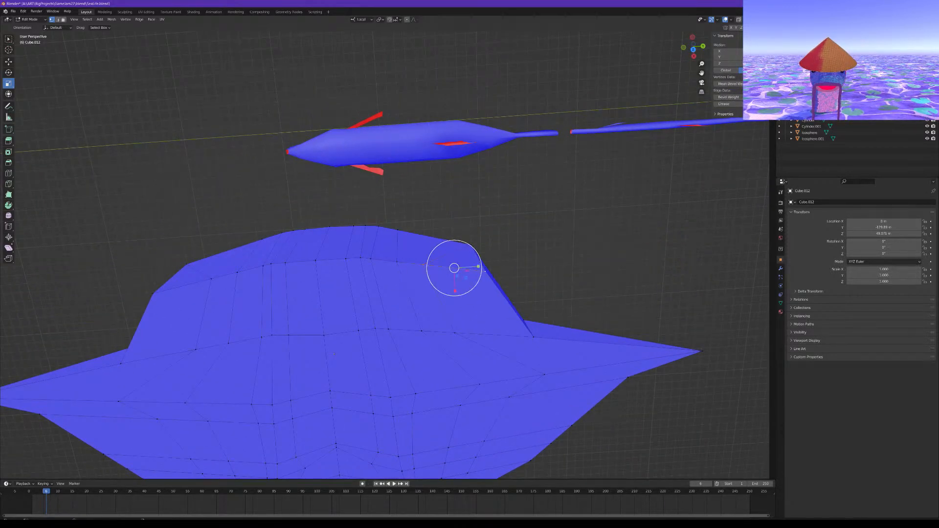
key(m)
click(484, 283)
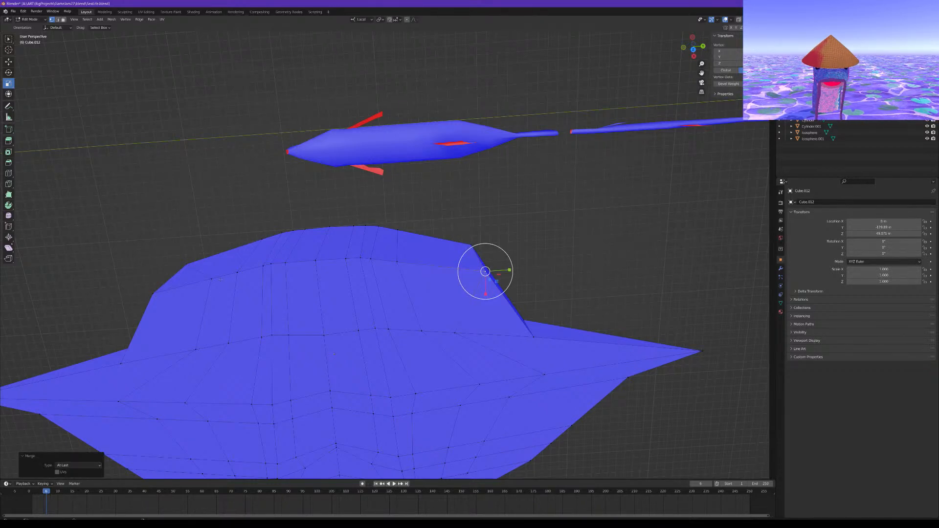
click(211, 279)
shift+click(147, 294)
key(m)
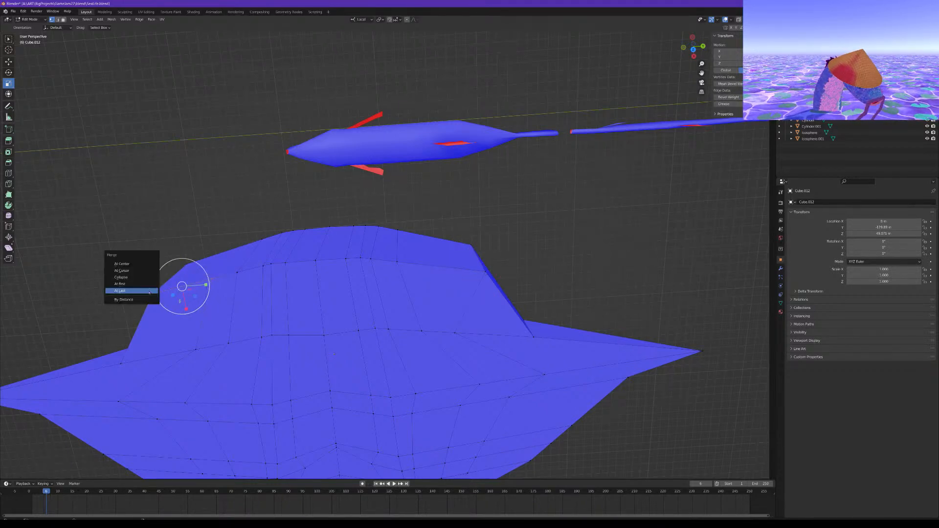
click(150, 293)
Try to dissolve the two lengthwise edge loops running through the wing bases on either side of the body
scroll(274, 318, down, 2)
shift+middle_drag(310, 336, 377, 247)
mouse_move(283, 214)
middle_down()
mouse_move(278, 184)
mouse_move(296, 171)
mouse_move(328, 181)
middle_up()
middle_drag(331, 269, 345, 355)
click(58, 19)
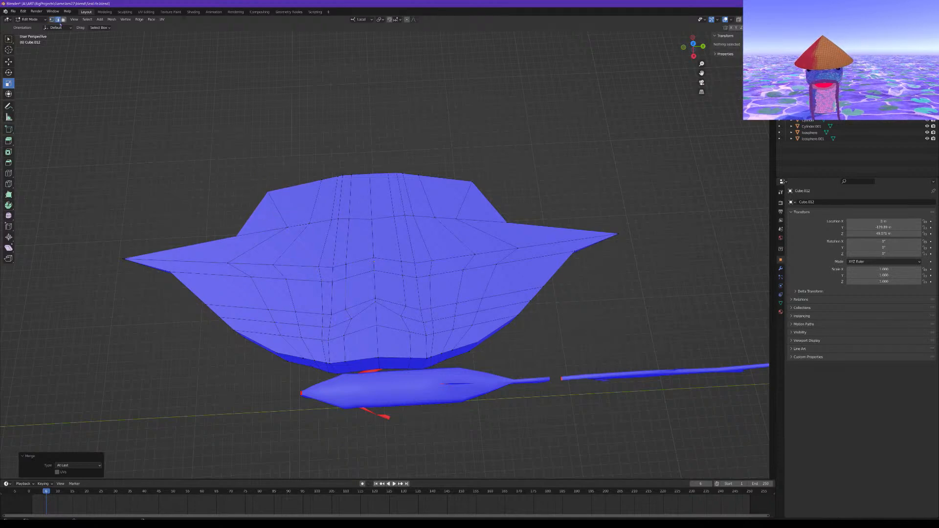
click(263, 290)
alt+click(484, 236)
middle_drag(527, 306, 522, 198)
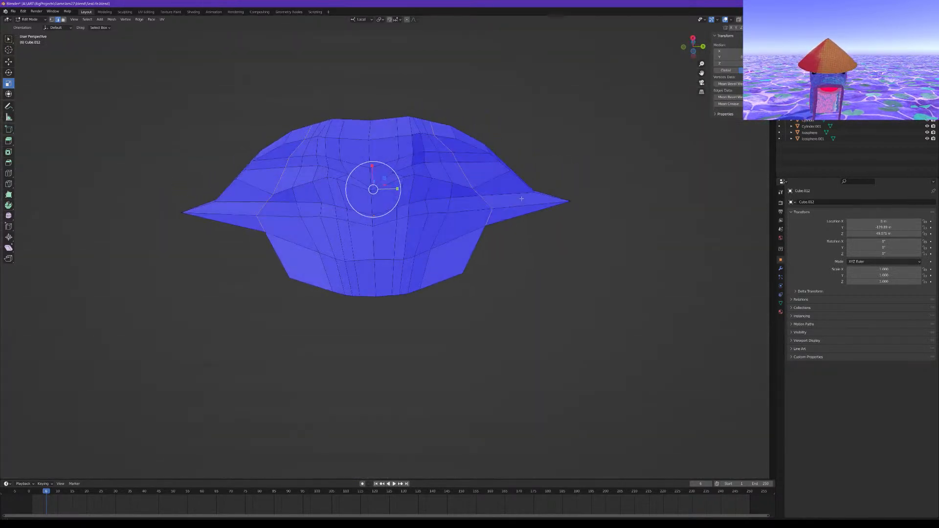
middle_drag(474, 147, 470, 195)
right_click(471, 196)
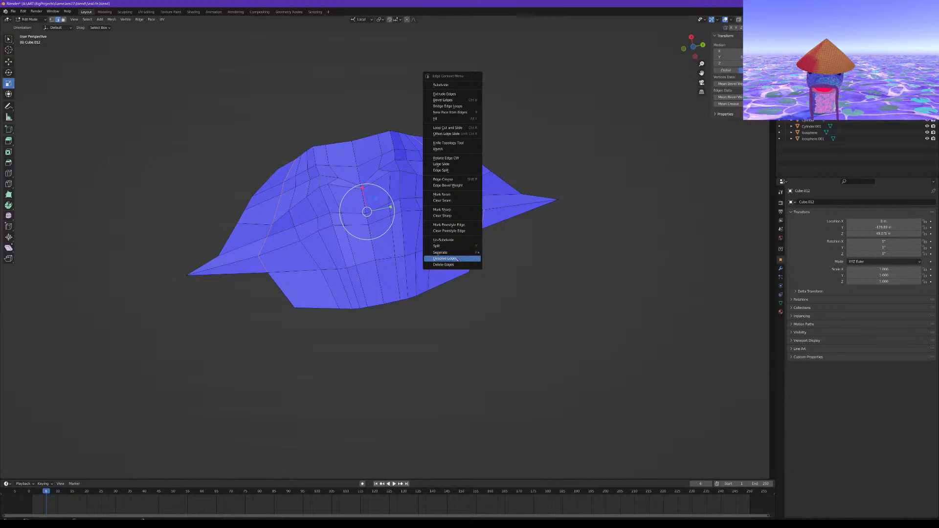
click(456, 258)
key(ctrl+z)
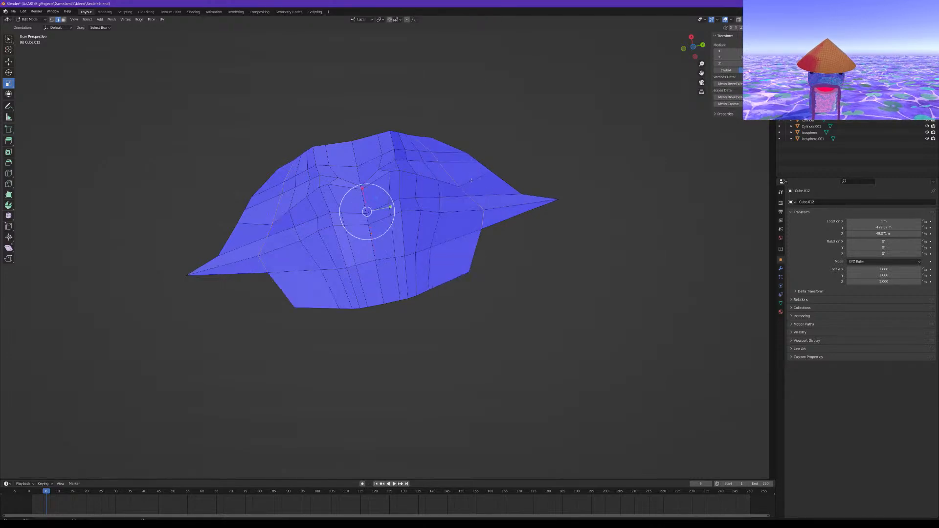
Try adding a single centered loop cut across the tail-end section of the underside
middle_drag(472, 188, 489, 246)
middle_drag(476, 163, 419, 284)
mouse_move(384, 227)
middle_down()
mouse_move(381, 240)
mouse_move(378, 215)
middle_up()
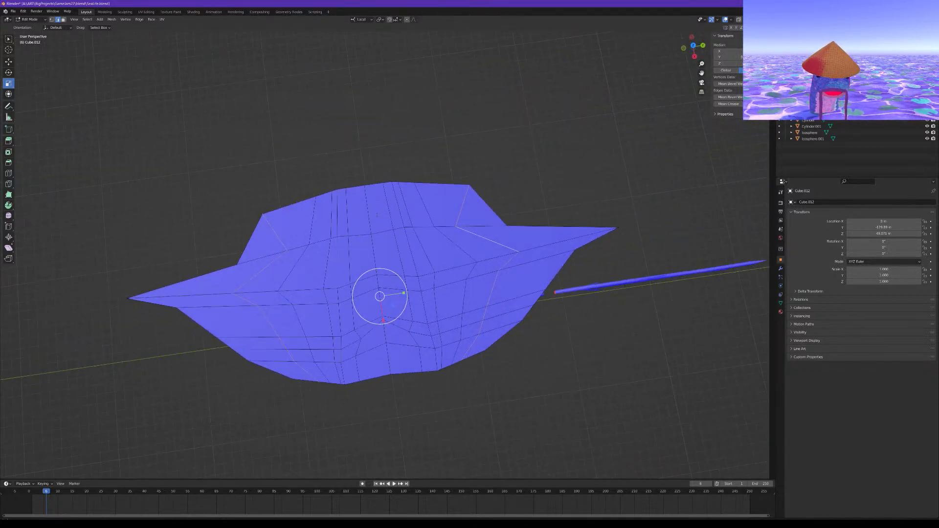
alt+click(375, 214)
key(g)
key(g)
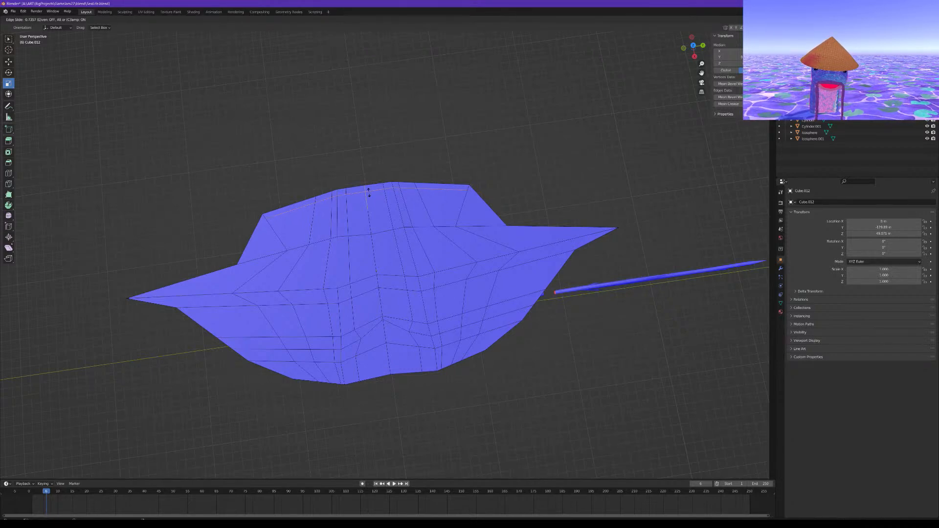
click(371, 210)
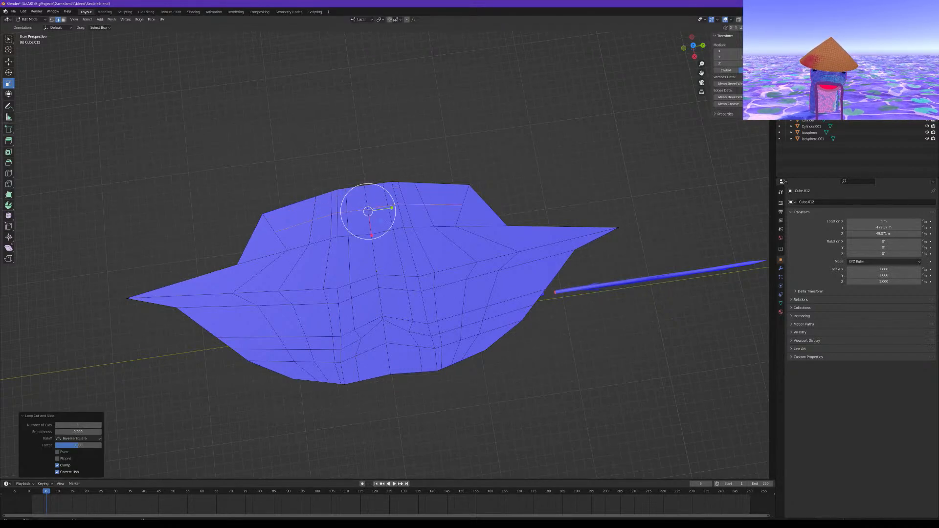
click(531, 171)
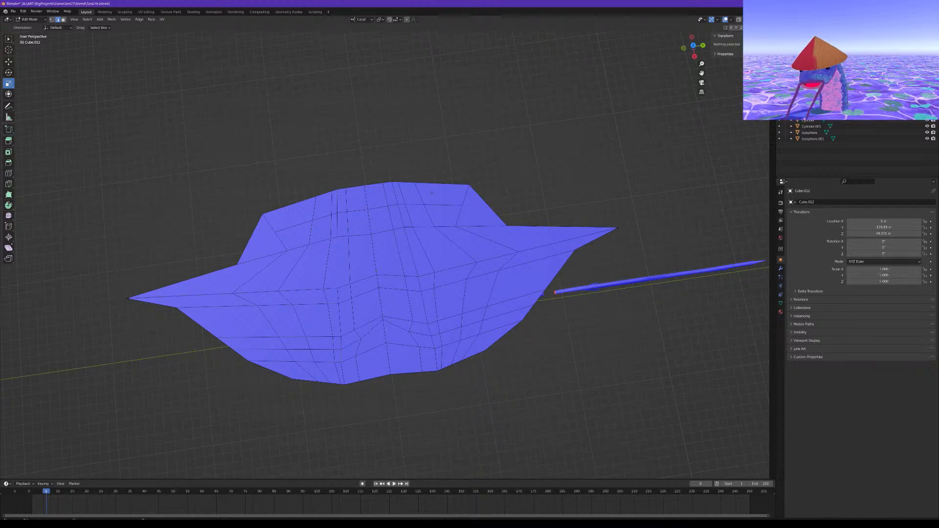
Select all underside faces inside the mouth-shaped belly contour, from the tail end to the lip line, and extrude them about 0.23 m along their normal
middle_drag(446, 204, 484, 146)
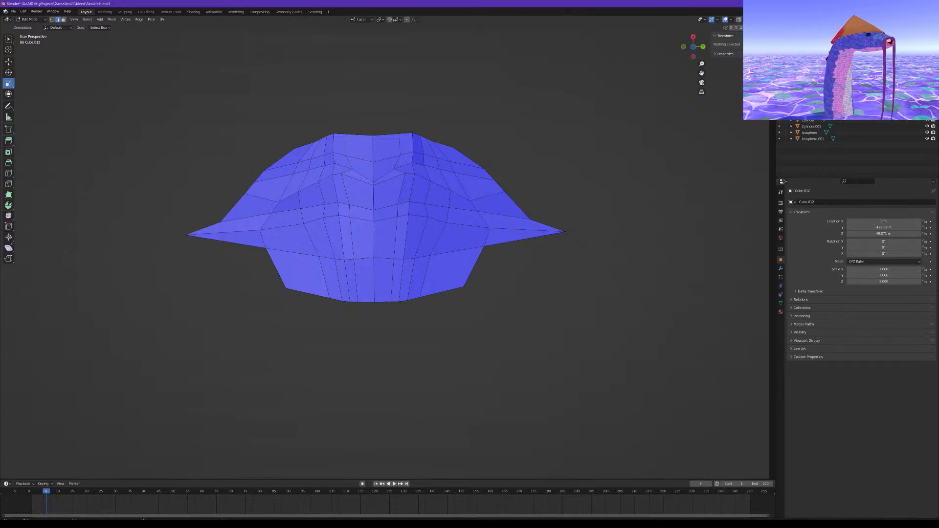
middle_drag(335, 211, 333, 206)
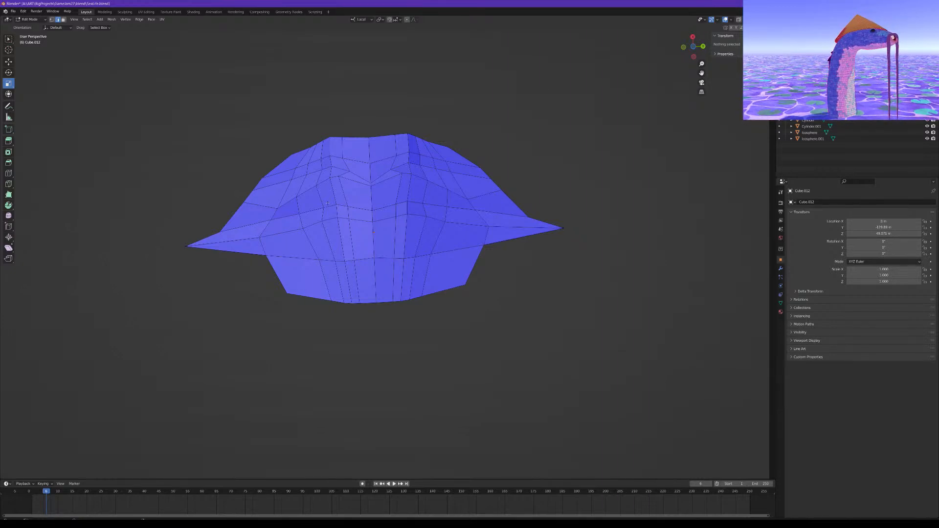
middle_drag(397, 197, 384, 220)
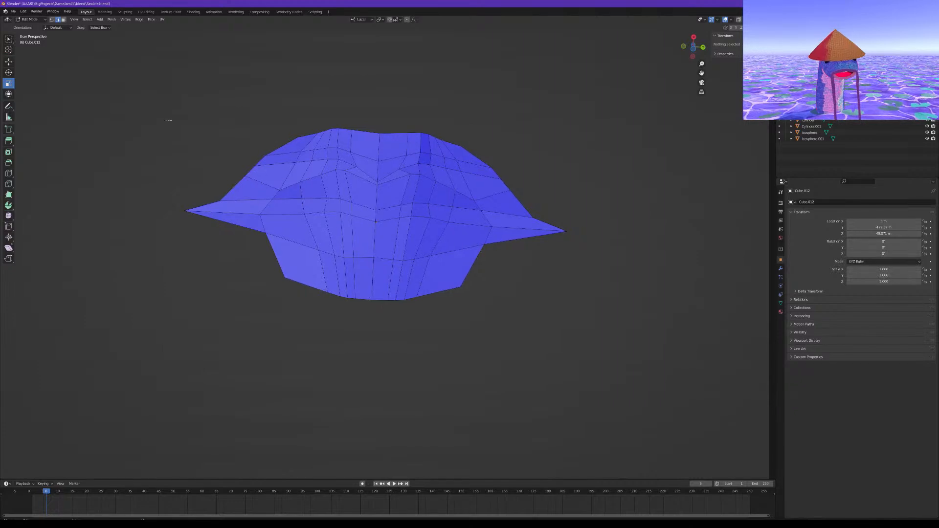
click(299, 262)
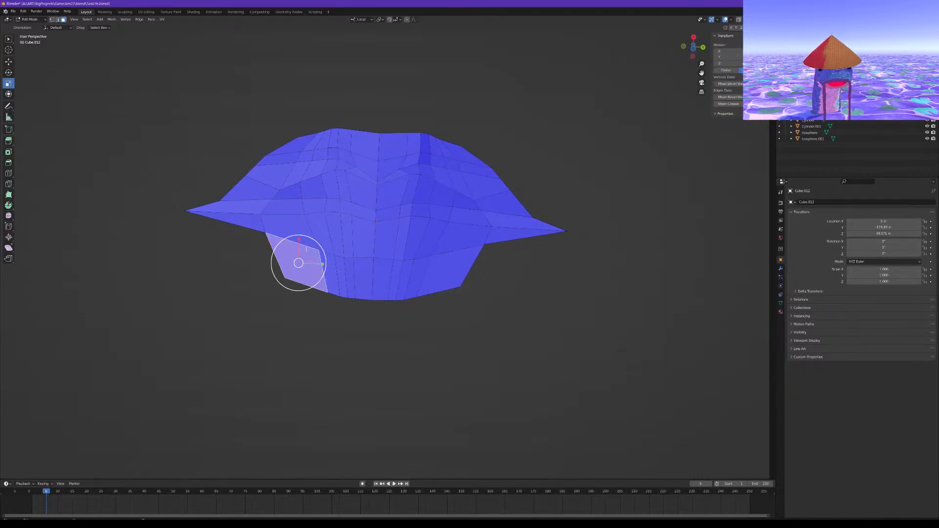
shift+click(293, 230)
shift+click(290, 207)
shift+click(293, 192)
shift+click(313, 186)
shift+click(338, 182)
shift+click(362, 186)
shift+click(391, 191)
shift+click(412, 191)
shift+click(424, 191)
shift+click(441, 195)
shift+click(463, 201)
shift+click(468, 216)
shift+click(460, 239)
shift+click(447, 266)
shift+click(427, 280)
shift+click(412, 283)
shift+click(400, 283)
shift+click(382, 283)
shift+click(366, 283)
shift+click(353, 282)
shift+click(345, 281)
shift+click(331, 277)
shift+click(321, 234)
shift+click(336, 235)
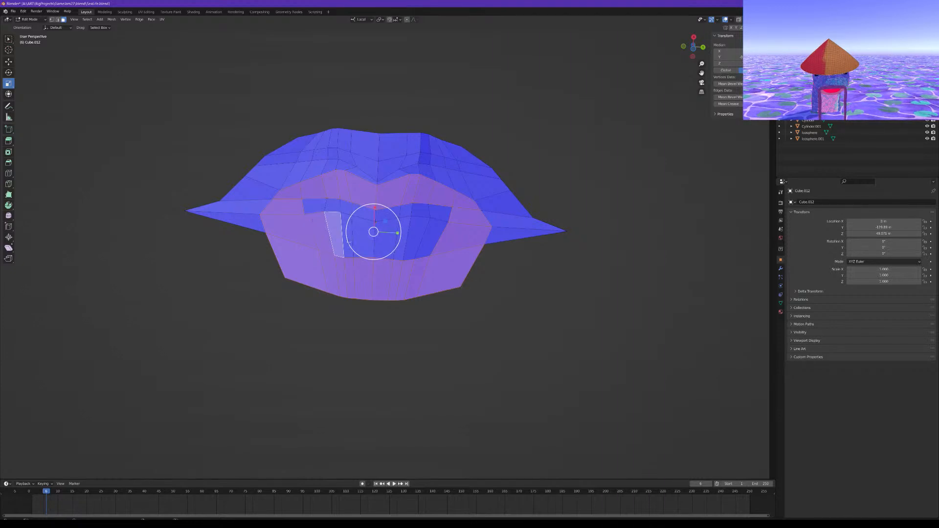
shift+click(349, 251)
shift+click(363, 241)
shift+click(387, 239)
shift+click(403, 236)
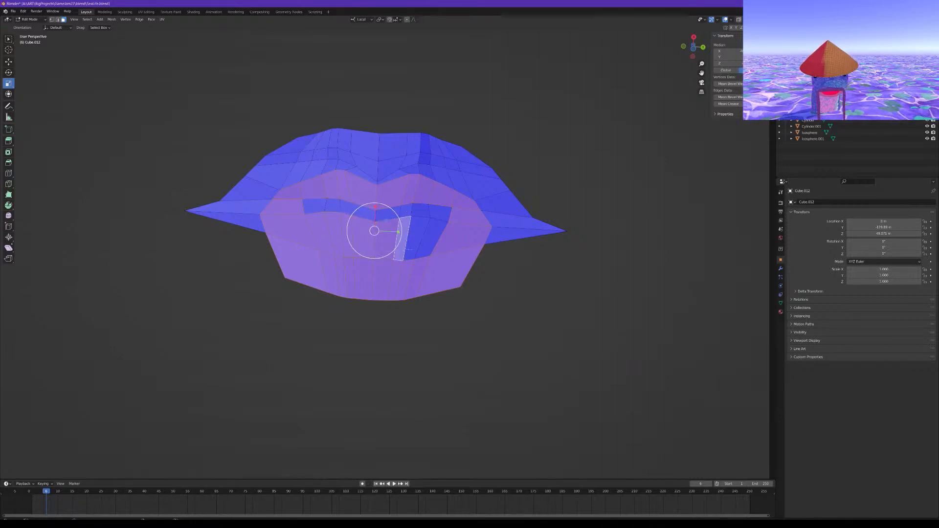
shift+click(417, 234)
shift+click(435, 230)
shift+click(441, 212)
shift+click(418, 211)
shift+click(394, 210)
shift+click(365, 213)
shift+click(348, 211)
shift+click(333, 206)
shift+click(316, 207)
middle_drag(330, 142, 393, 207)
key(e)
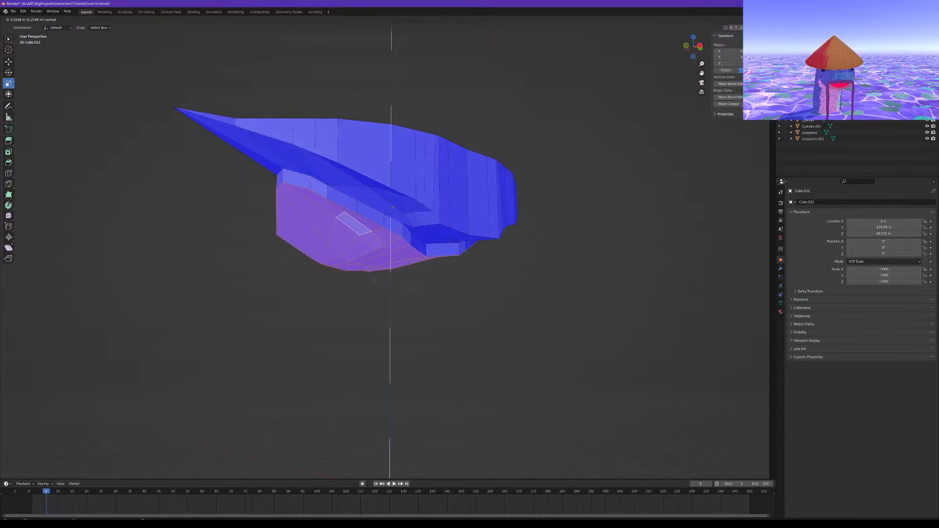
click(374, 282)
Flatten the extruded belly faces by scaling them to 0 along Z, and move them down along local Z
middle_drag(387, 274, 428, 291)
key(s)
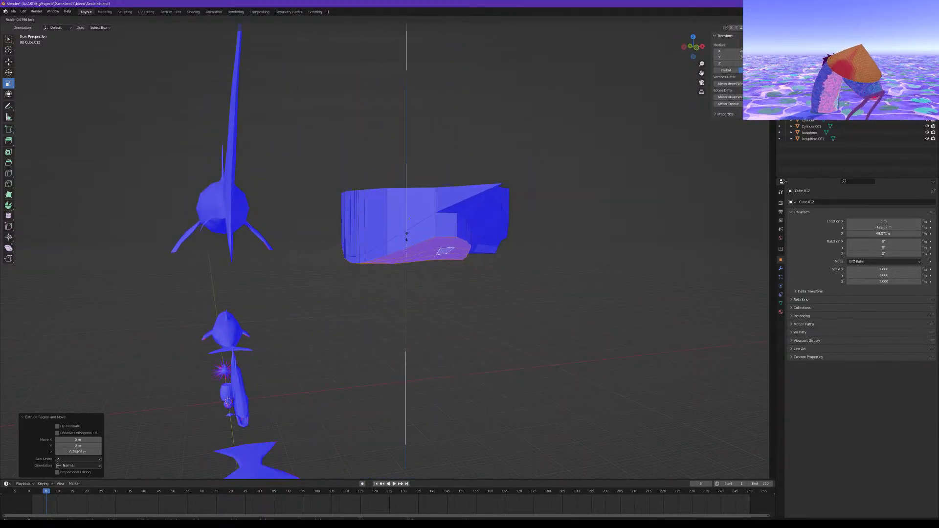
key(z)
key(0)
key(Return)
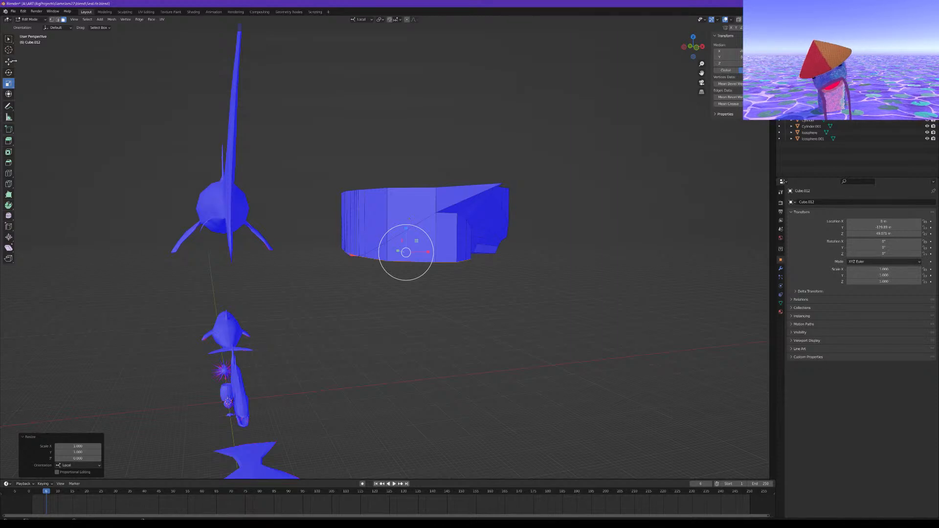
key(g)
drag(406, 228, 406, 239)
middle_drag(457, 247, 407, 249)
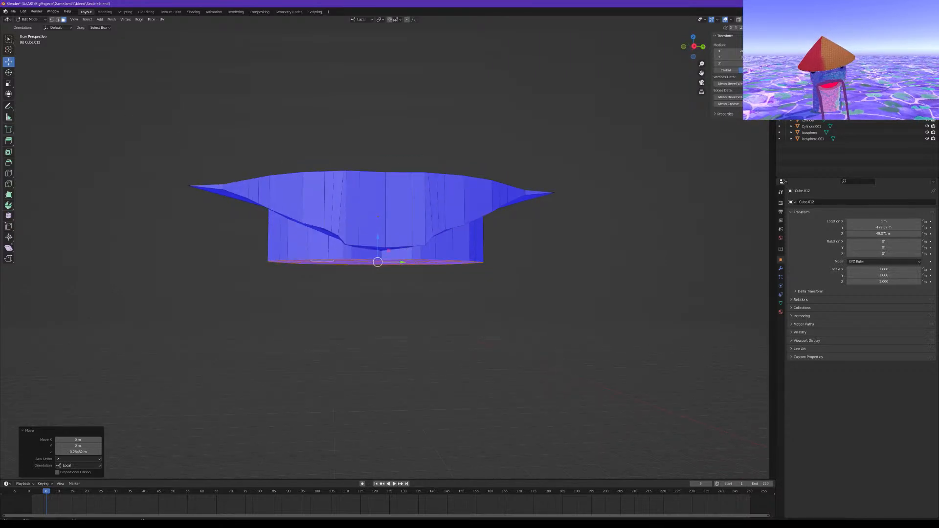
Select the path of edges along the flat belly's centerline and turn on proportional editing
middle_drag(339, 217, 407, 235)
click(398, 232)
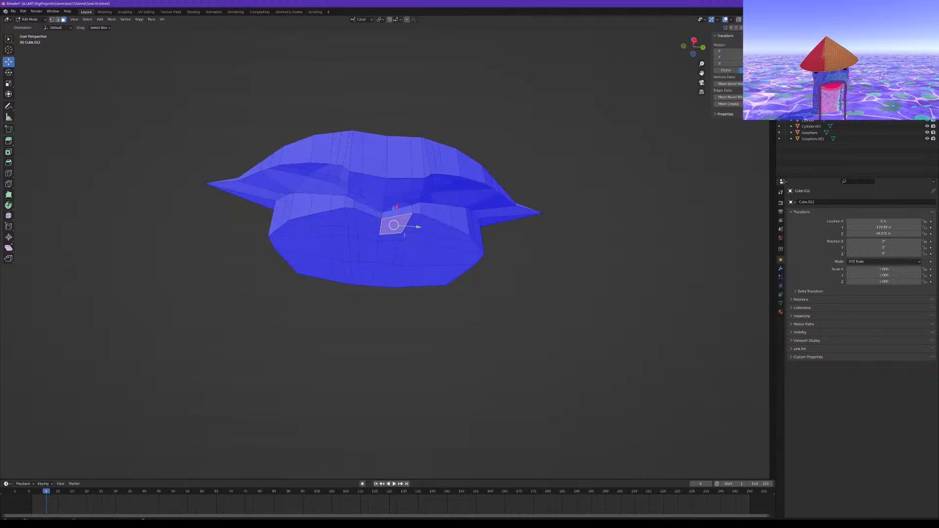
click(58, 19)
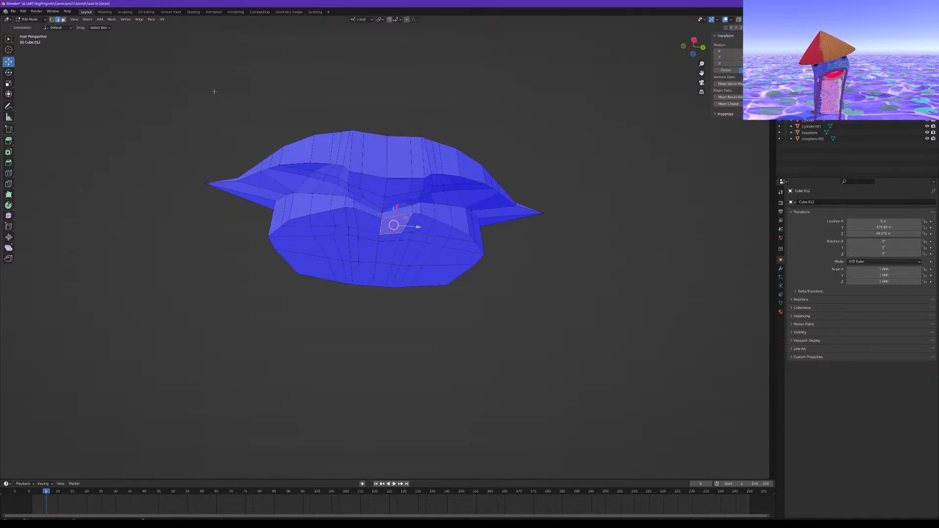
ctrl+click(373, 283)
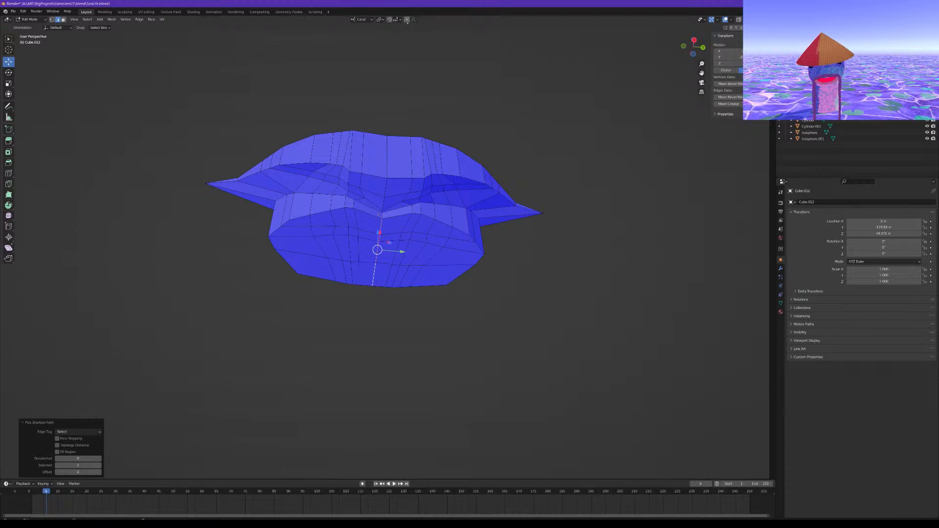
middle_drag(389, 242, 385, 235)
Try to move the belly's centerline edges down along Z with proportional editing
key(g)
key(z)
key(z)
drag(375, 249, 376, 258)
key(ctrl+z)
In vertex mode with X-ray on, box-select the whole upper body above the flat belly and hide it
middle_drag(443, 270, 444, 265)
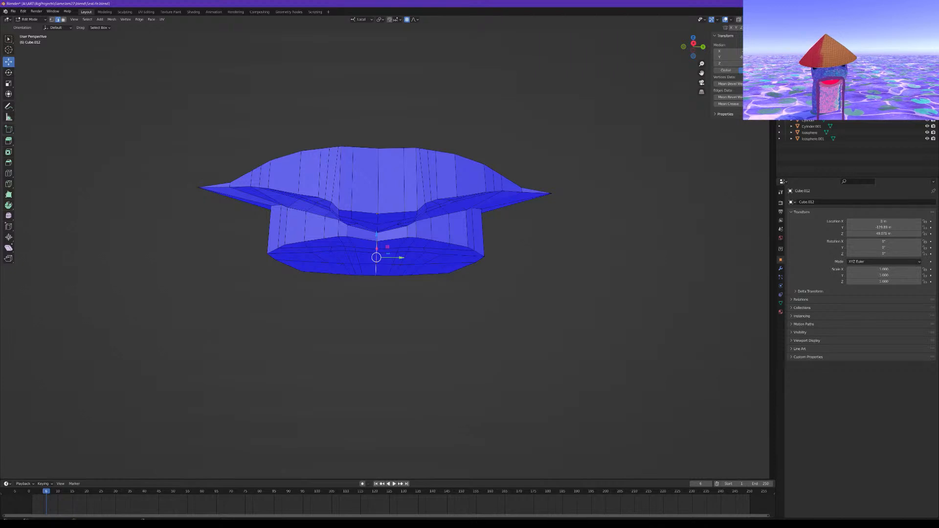
click(52, 20)
middle_drag(212, 153, 208, 177)
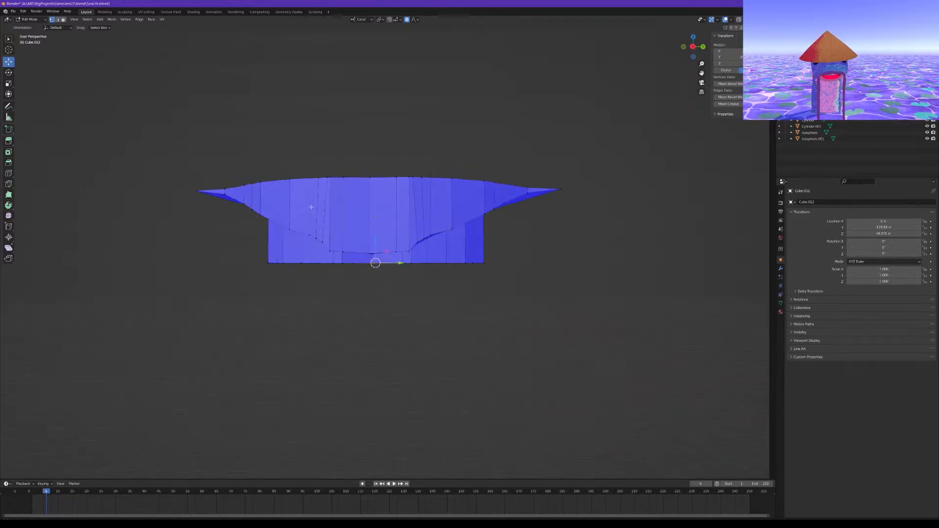
scroll(207, 177, down, 1)
key(alt+z)
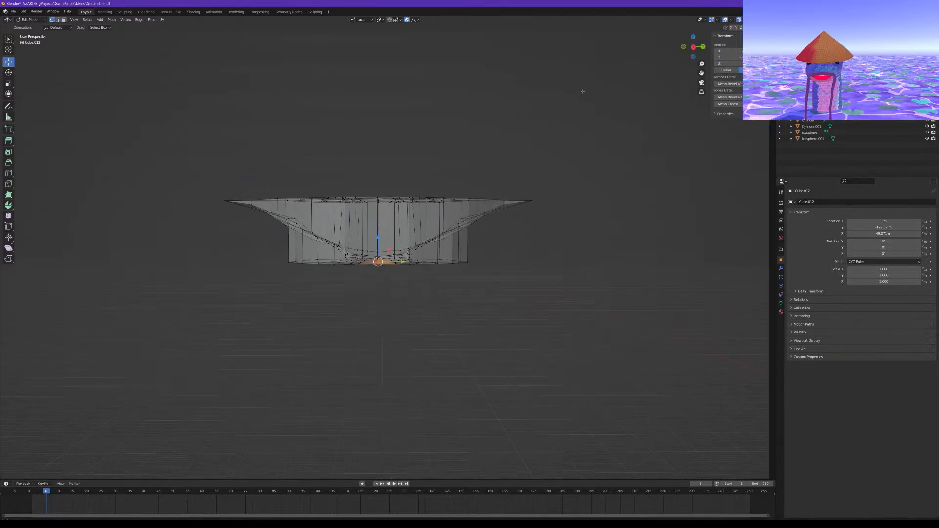
drag(215, 157, 551, 261)
mouse_move(551, 261)
middle_down()
mouse_move(541, 227)
mouse_move(542, 253)
middle_up()
click(173, 110)
drag(172, 109, 570, 257)
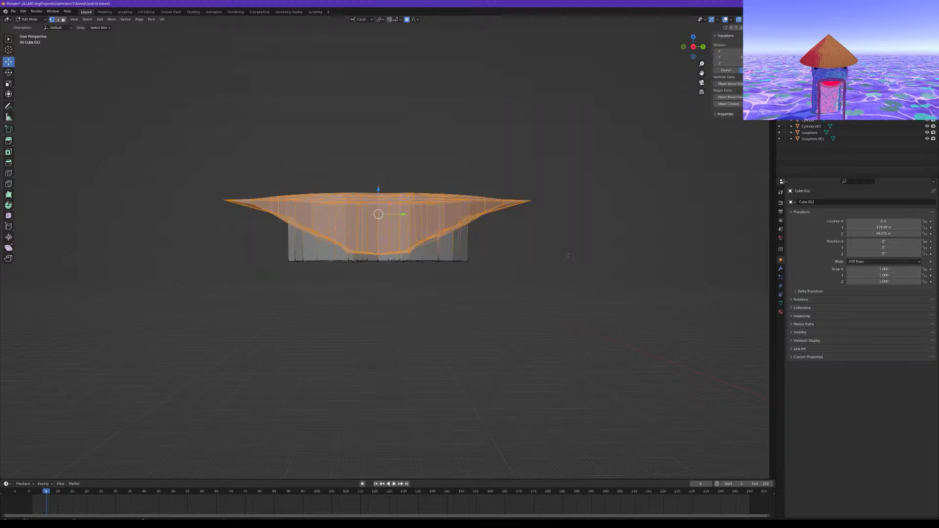
middle_drag(464, 225, 489, 260)
key(h)
Select the isolated belly's centerline vertices and move them downward with proportional editing to bulge the surface
drag(538, 321, 275, 229)
middle_drag(275, 229, 269, 208)
click(447, 293)
mouse_move(455, 272)
middle_down()
mouse_move(464, 243)
mouse_move(459, 268)
middle_up()
drag(375, 204, 385, 306)
middle_drag(385, 305, 488, 206)
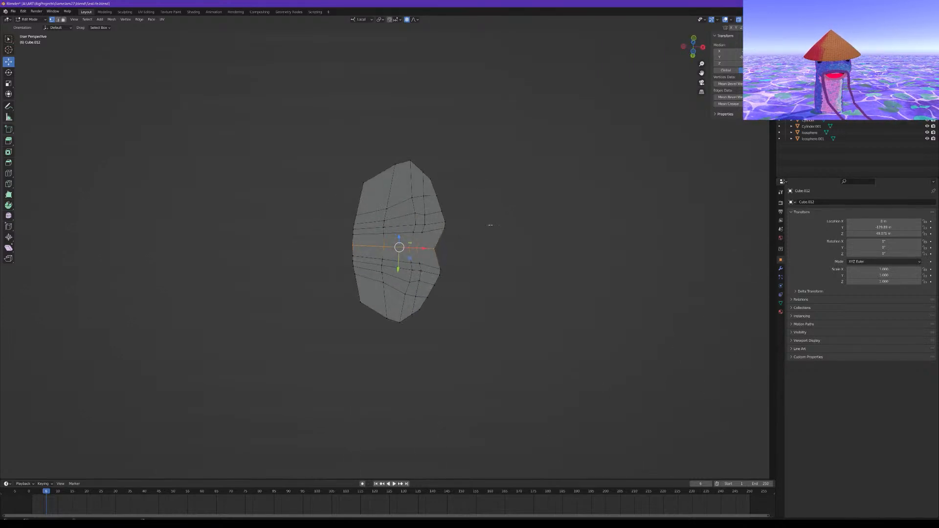
scroll(381, 250, up, 3)
middle_drag(433, 257, 374, 245)
drag(371, 246, 383, 268)
Reveal the hidden upper body again
scroll(370, 254, down, 8)
middle_drag(383, 267, 431, 265)
drag(167, 249, 560, 345)
key(alt+h)
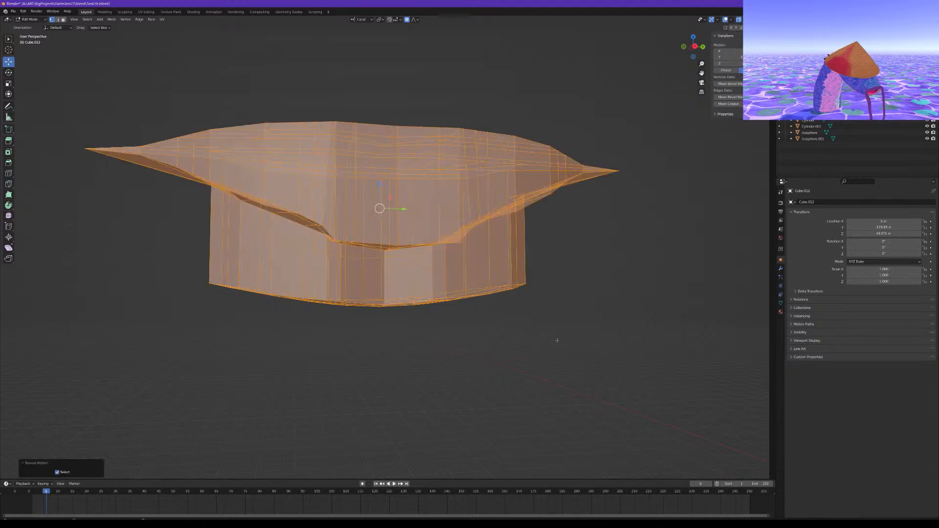
Select the bulged bottom vertices of the belly and, with proportional editing off, raise them about 0.7 m along local Z
middle_drag(557, 341, 553, 316)
drag(603, 355, 228, 318)
middle_drag(379, 274, 391, 273)
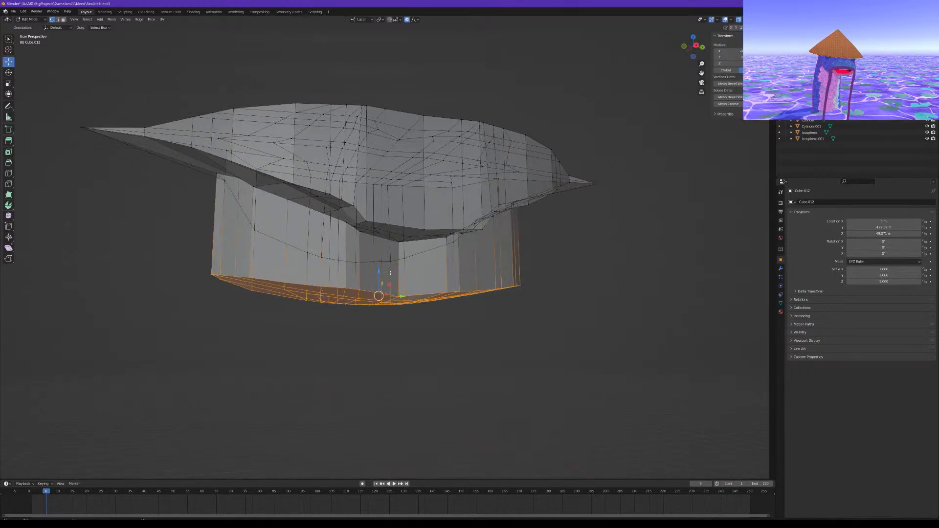
drag(378, 274, 378, 227)
middle_drag(411, 183, 496, 139)
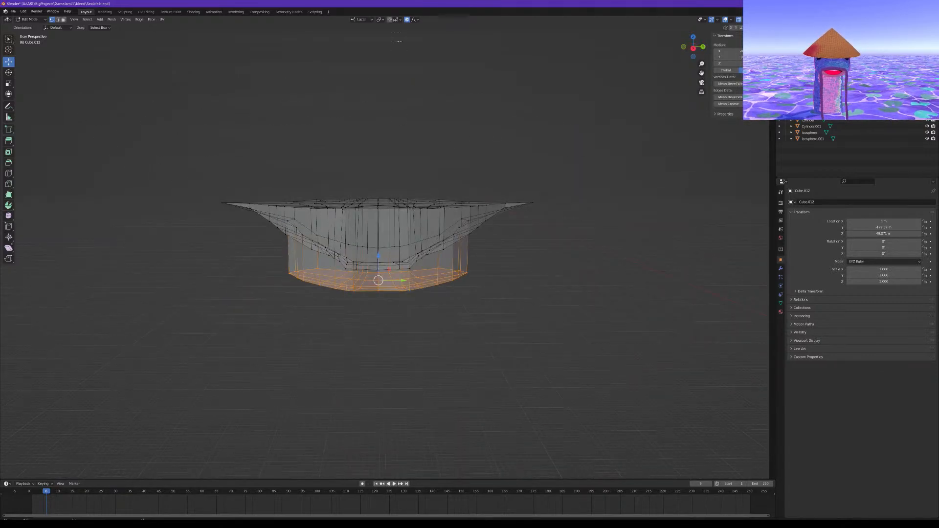
drag(378, 256, 383, 227)
middle_drag(383, 228, 400, 177)
scroll(400, 177, up, 5)
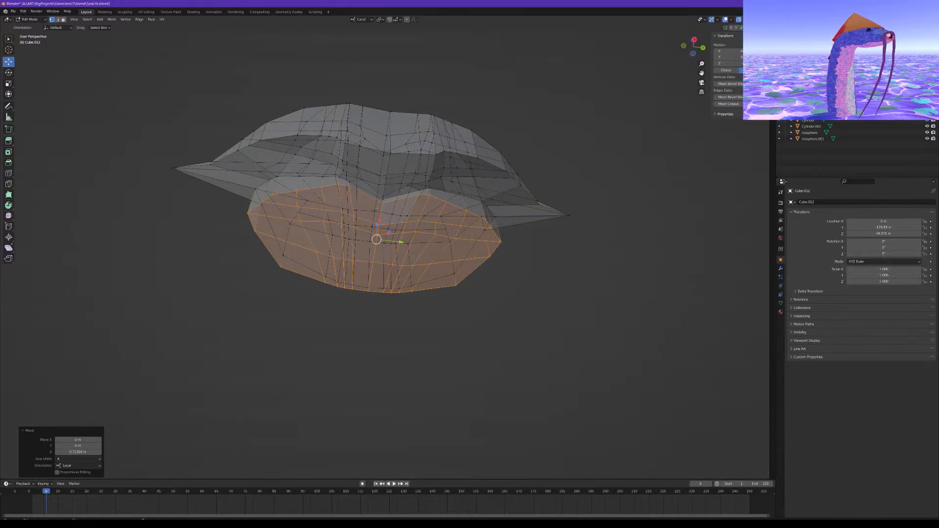
Raise the belly's bottom vertices slightly more along local Z and scale them slightly inward
middle_drag(397, 177, 349, 172)
middle_drag(445, 222, 390, 234)
drag(382, 223, 382, 214)
middle_drag(381, 214, 373, 175)
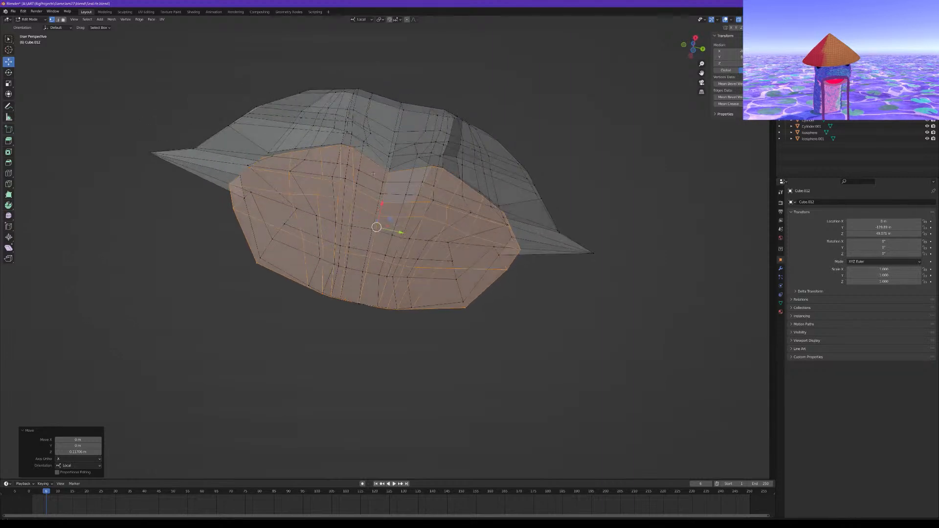
key(shift+space)
key(s)
drag(391, 250, 387, 247)
middle_drag(394, 265, 406, 225)
Try to raise the vertex region along the belly's tail-end rim along Z with proportional editing
click(288, 214)
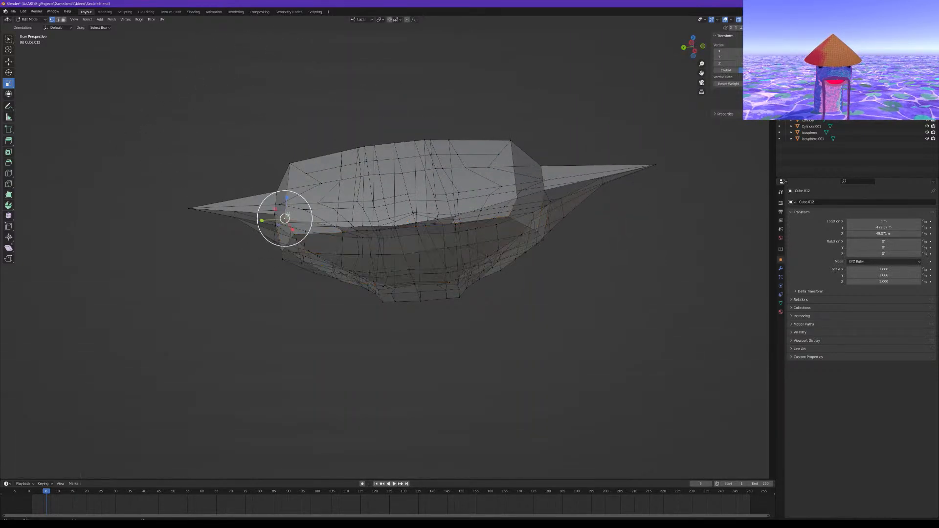
ctrl+shift+click(515, 200)
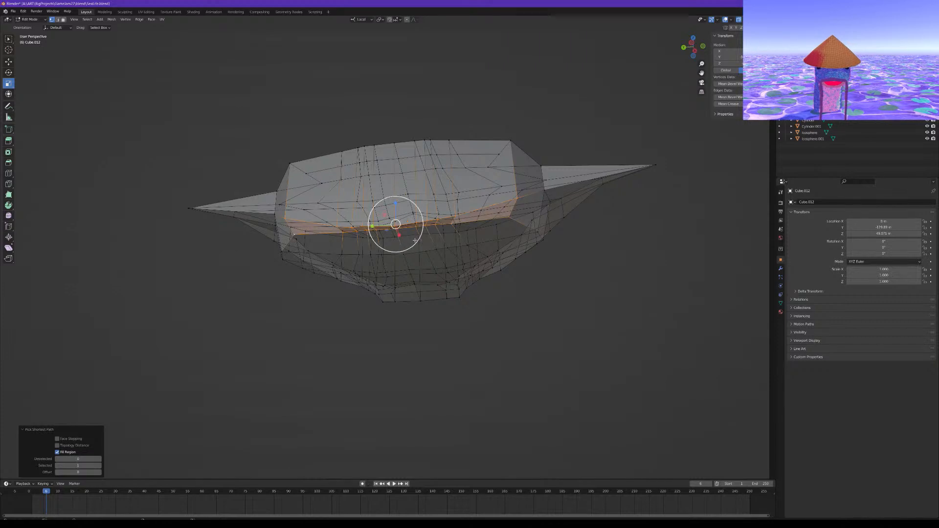
middle_drag(470, 226, 383, 159)
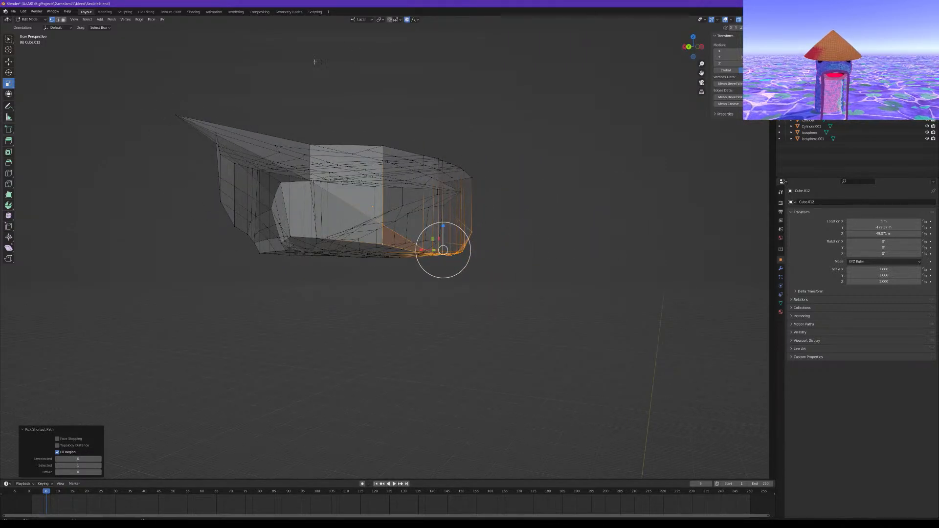
click(8, 62)
drag(443, 225, 445, 186)
scroll(444, 216, up, 10)
key(ctrl+z)
Box-select the upper part of the body with the wings and hide it
middle_drag(606, 208, 528, 210)
click(577, 224)
drag(221, 141, 634, 207)
middle_drag(408, 185, 306, 194)
key(h)
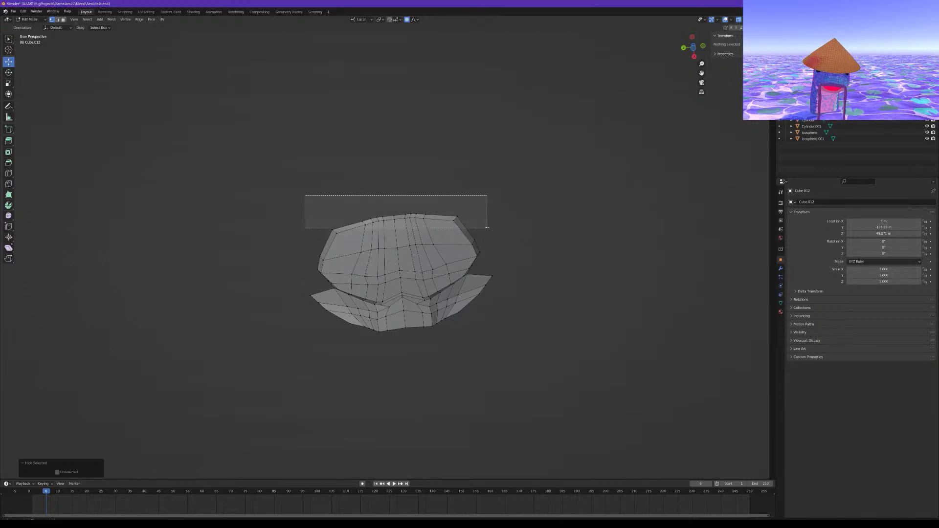
Try to raise the belly's tail-end rim vertices about 1.1 m along local Z with a proportional editing size of about 3.1 m
drag(485, 228, 485, 228)
middle_drag(421, 293, 423, 275)
key(g)
key(z)
key(z)
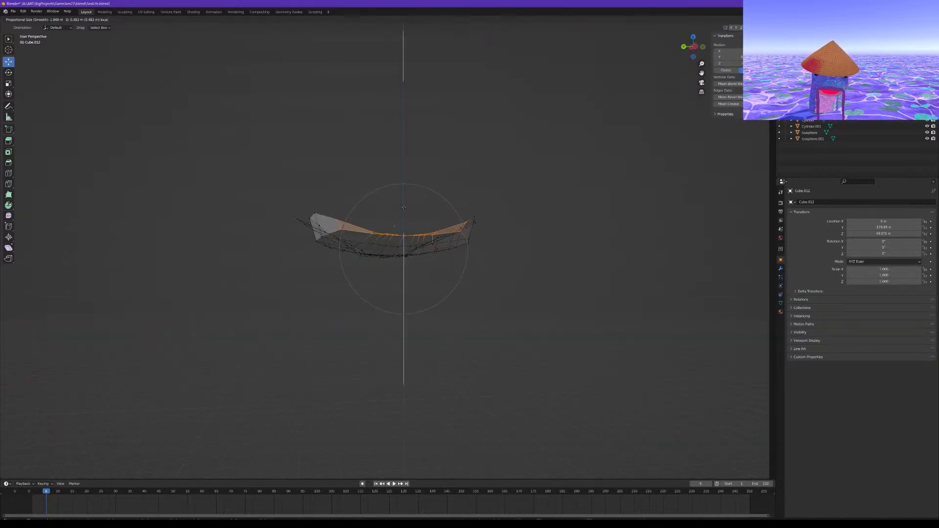
scroll(407, 205, down, 2)
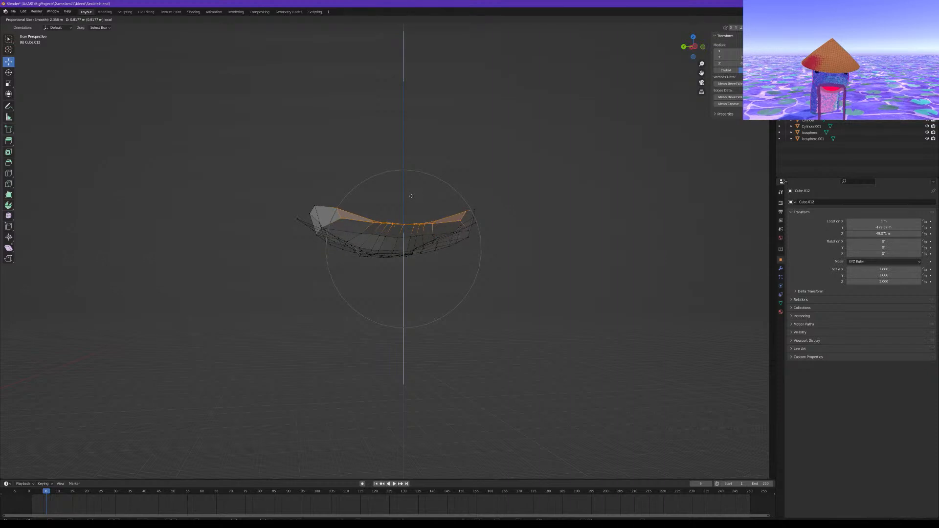
scroll(412, 200, down, 7)
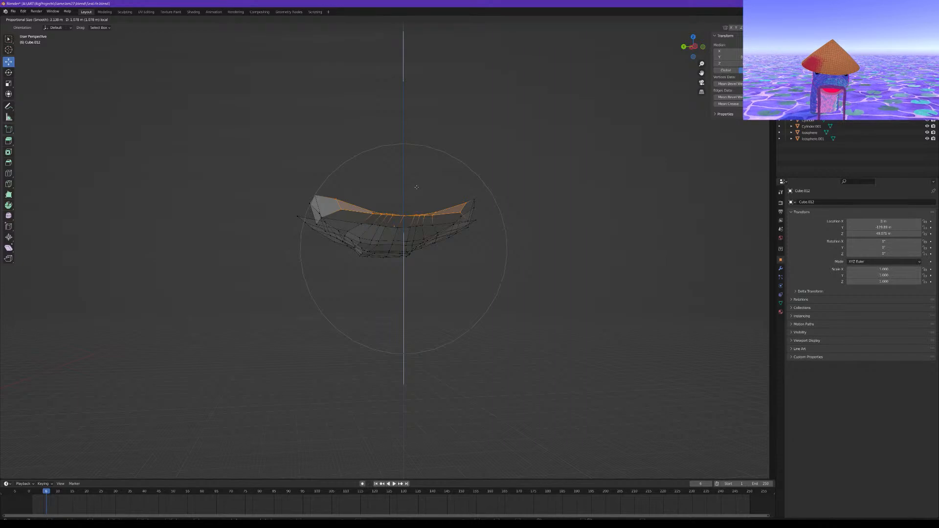
drag(416, 187, 417, 187)
middle_drag(417, 187, 499, 195)
key(ctrl+z)
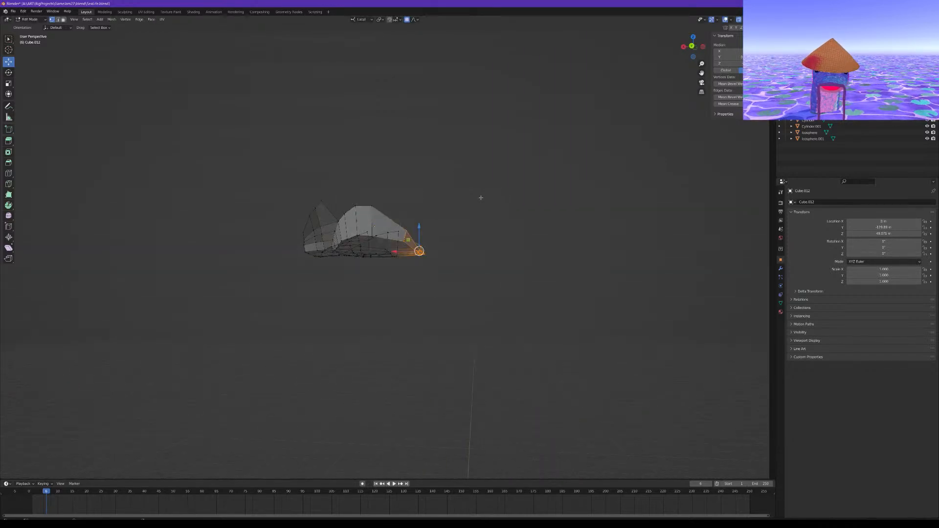
Try two more raises of the tail-end rim vertices along local Z, reducing the proportional editing size
drag(417, 230, 421, 209)
mouse_move(421, 209)
middle_down()
mouse_move(359, 206)
mouse_move(414, 212)
middle_up()
key(ctrl+z)
scroll(377, 206, up, 2)
drag(412, 220, 418, 191)
scroll(416, 195, up, 7)
middle_drag(417, 191, 512, 201)
key(ctrl+z)
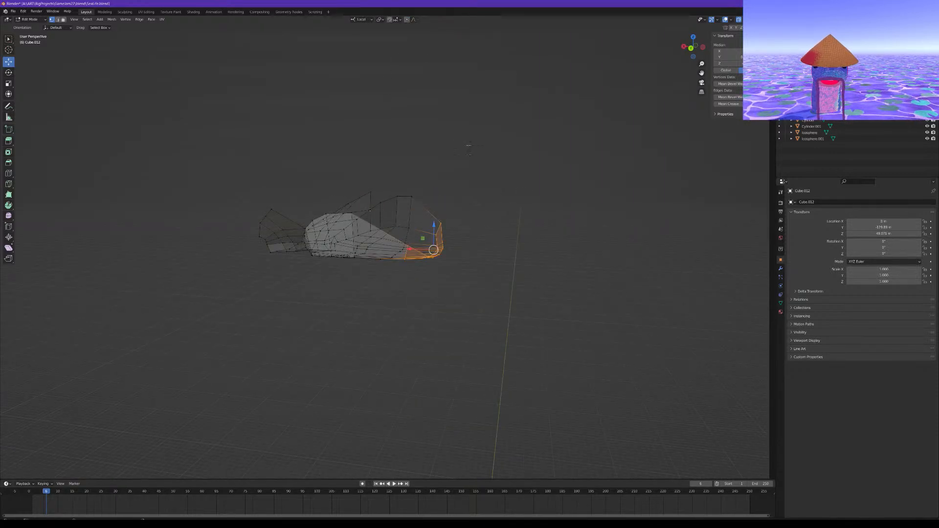
Raise the belly's tail-end rim vertices along local Z with proportional editing on and a size of about 1.6 m
click(407, 19)
middle_drag(452, 186, 435, 221)
key(alt+h)
key(g)
key(z)
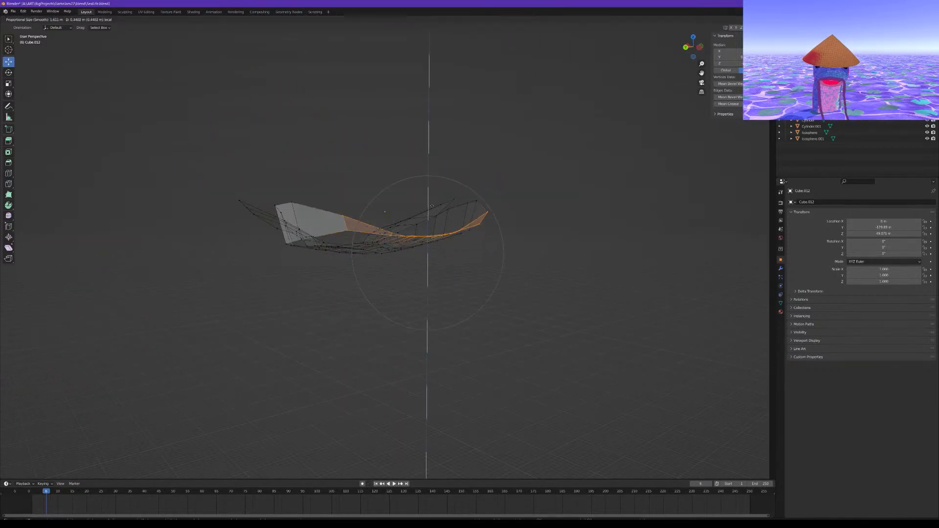
click(430, 195)
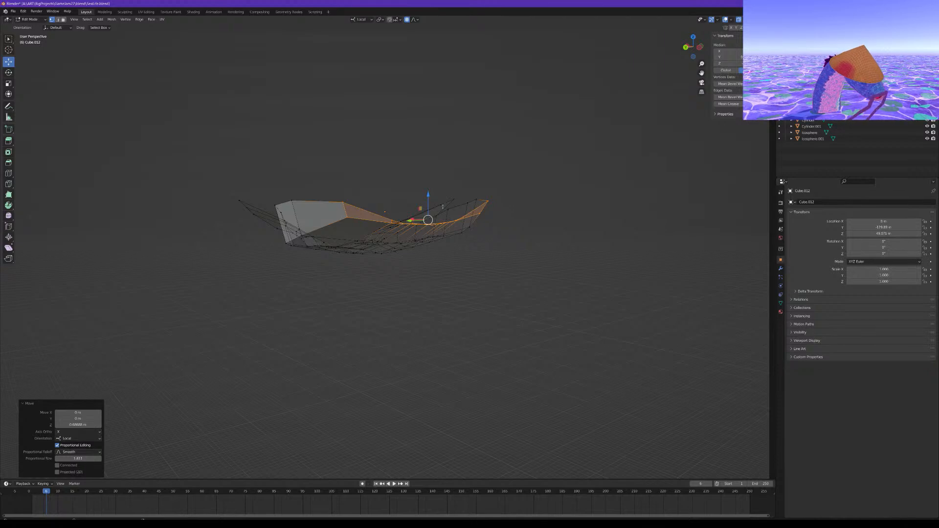
Reveal the hidden body, select the vertex path across the belly's tail end and raise it about 0.23 m along local Z without proportional editing
key(alt+h)
middle_drag(444, 209, 419, 189)
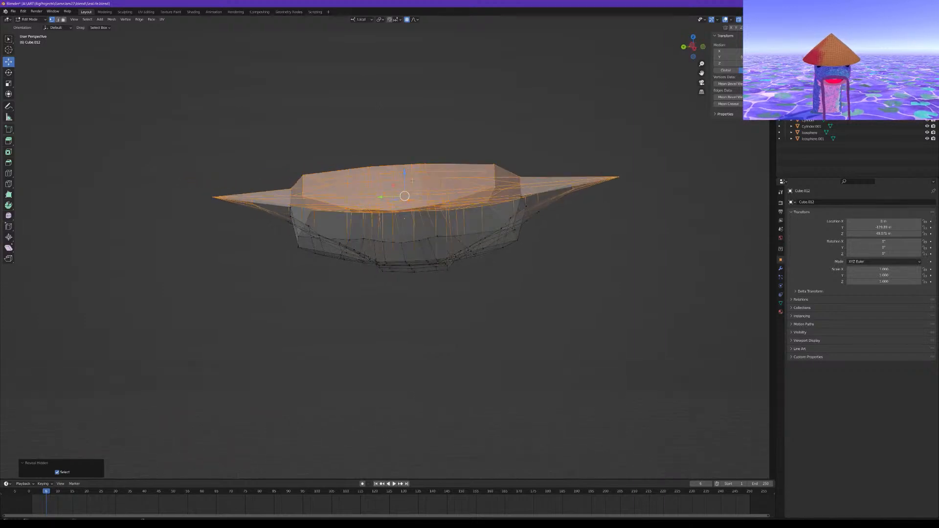
middle_drag(383, 49, 354, 148)
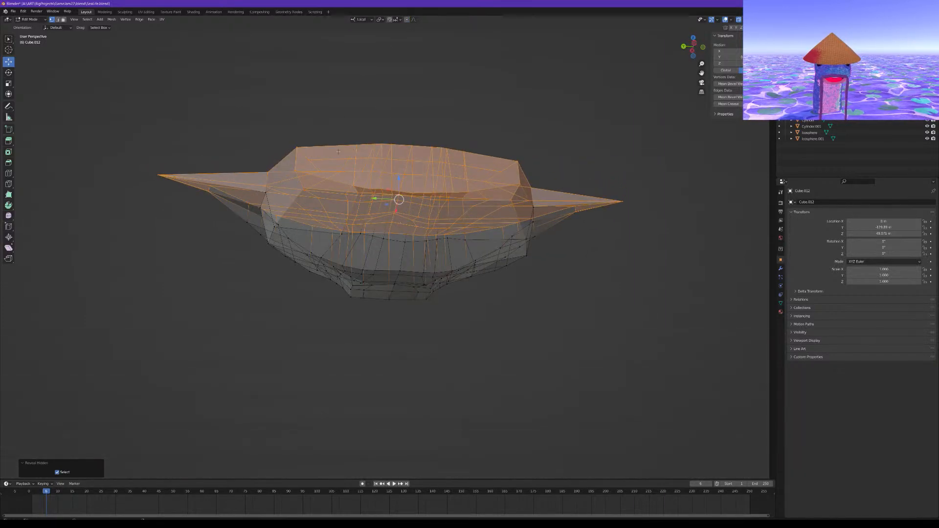
click(294, 169)
ctrl+click(513, 184)
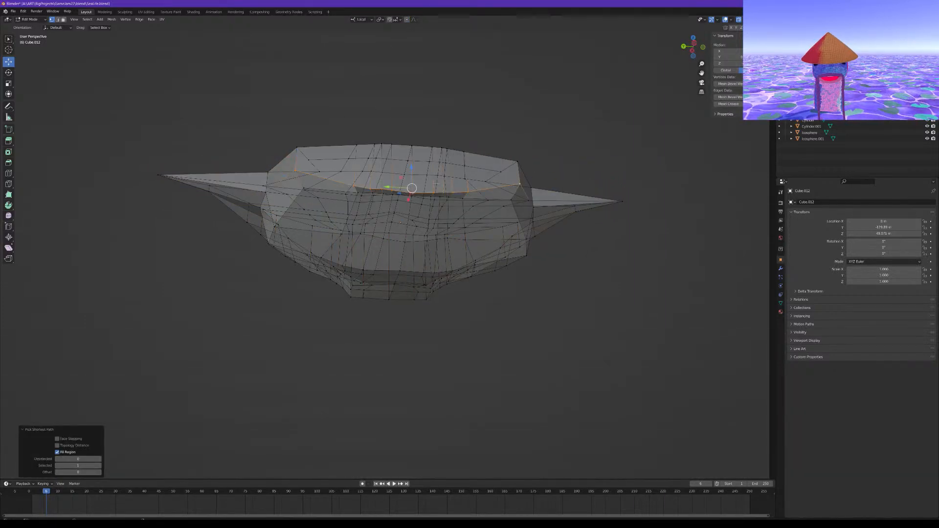
drag(411, 167, 417, 159)
middle_drag(418, 159, 526, 170)
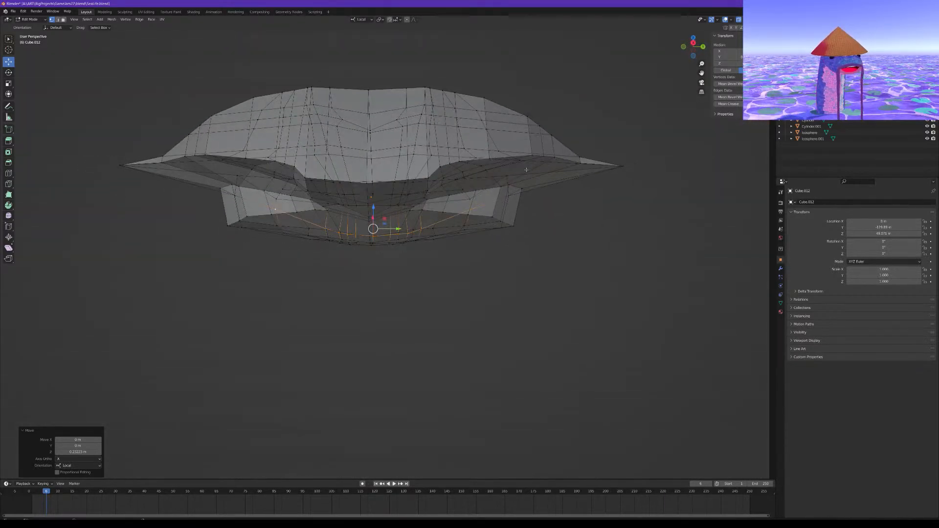
middle_drag(457, 169, 490, 171)
click(150, 119)
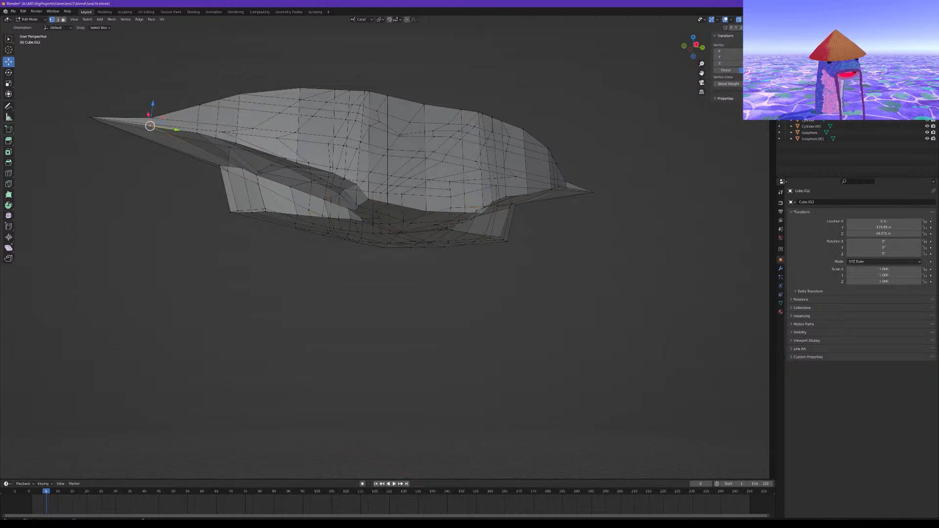
middle_drag(151, 119, 380, 154)
ctrl+click(550, 154)
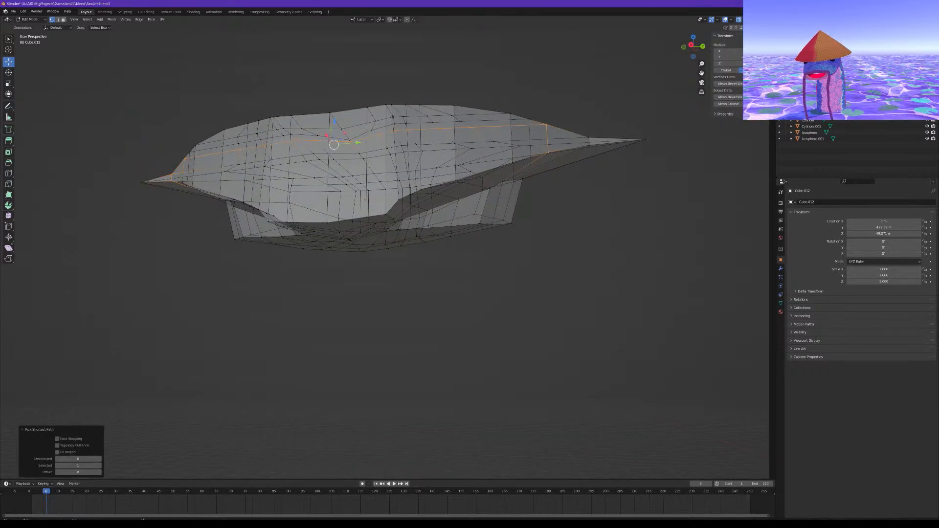
click(539, 269)
middle_drag(539, 268, 550, 260)
Select the vertex path along the front lower rim from wing tip to wing tip and try to raise it along local Z
click(170, 178)
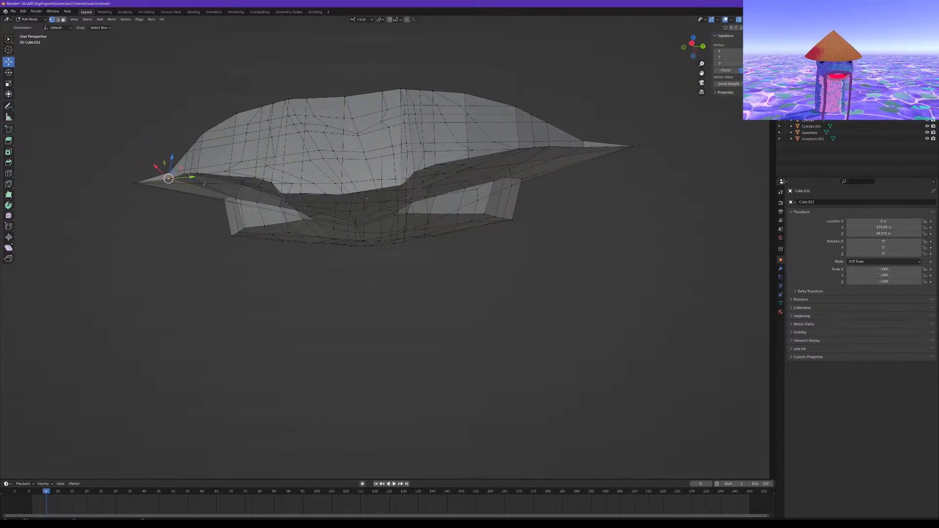
middle_drag(261, 188, 272, 170)
ctrl+click(299, 149)
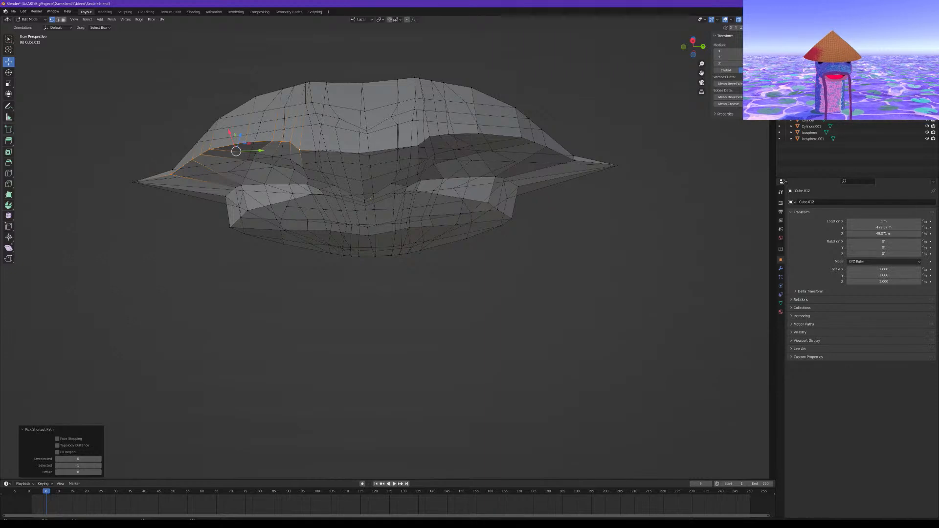
ctrl+click(417, 146)
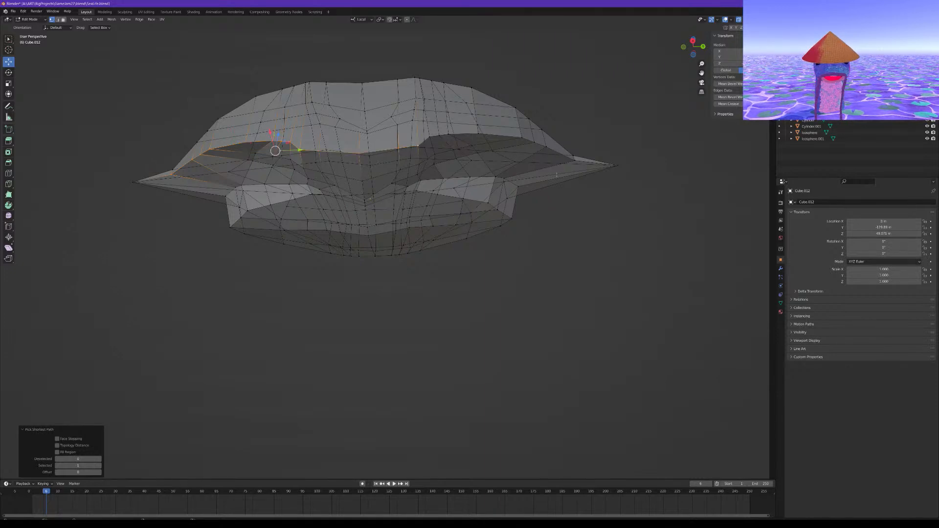
ctrl+click(574, 159)
middle_drag(459, 165, 457, 193)
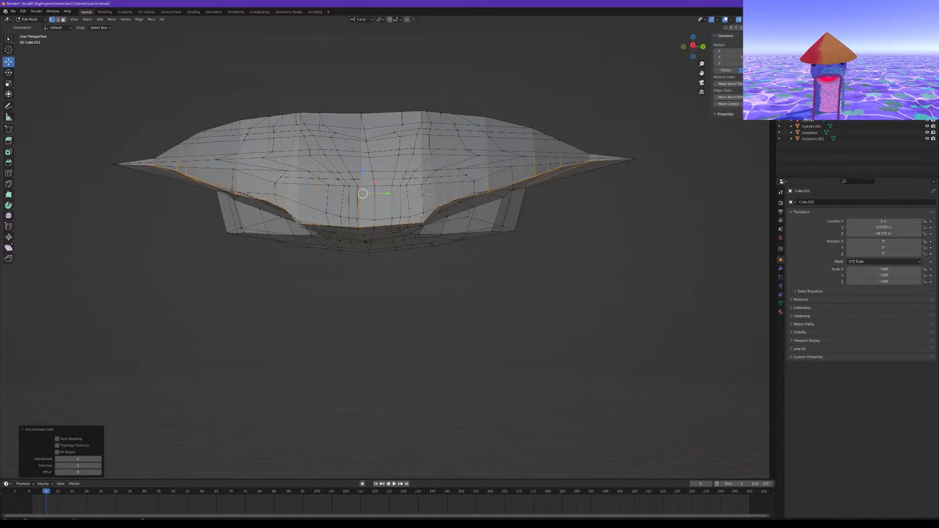
drag(362, 171, 367, 152)
key(ctrl+z)
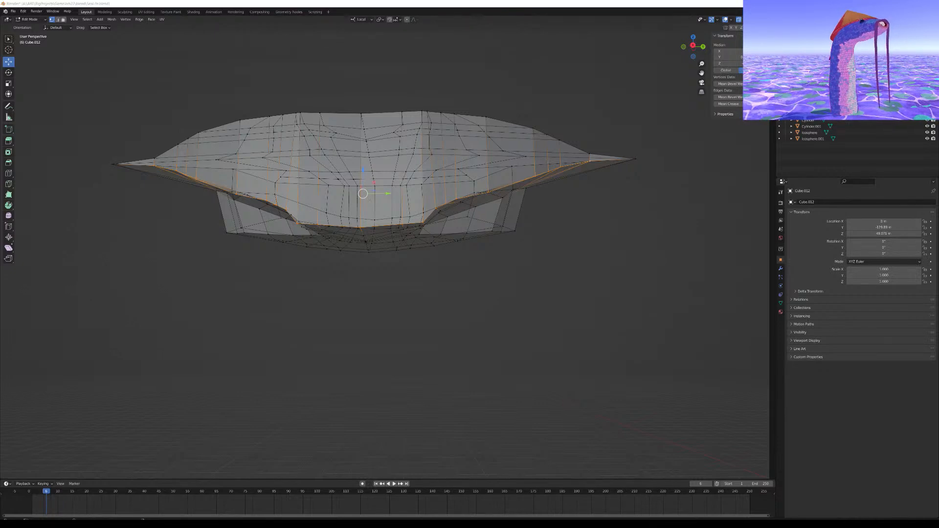
middle_drag(460, 184, 460, 191)
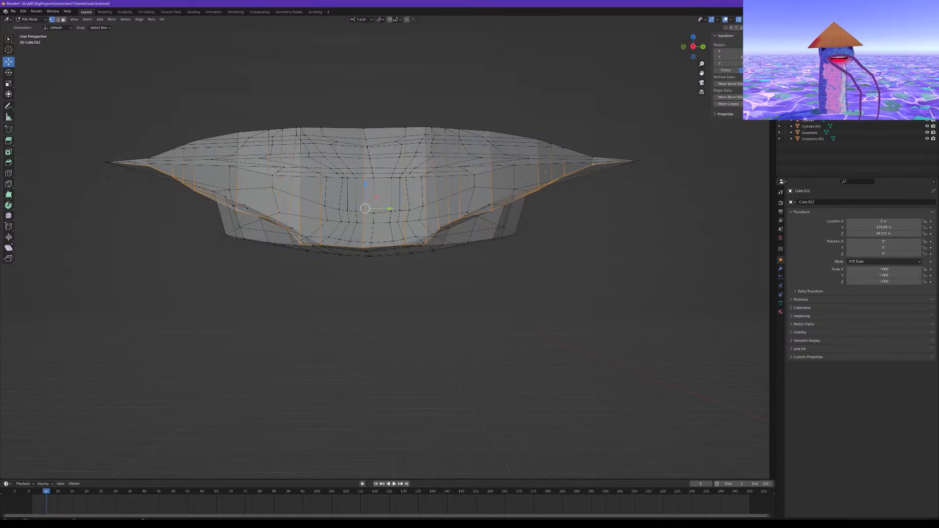
middle_drag(442, 231, 496, 180)
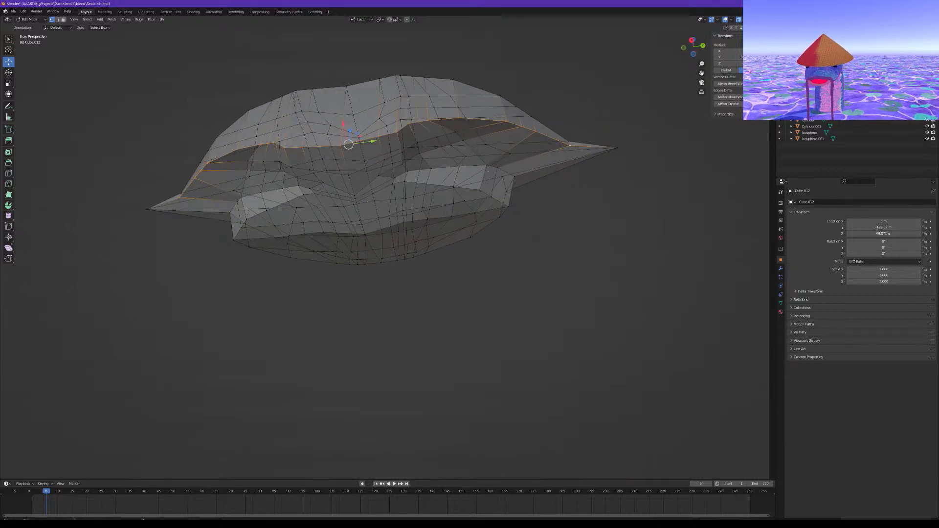
Box-select the upper part of the body above the wing underside and hide it
middle_drag(468, 144, 464, 177)
scroll(474, 180, down, 2)
drag(284, 185, 514, 199)
middle_drag(513, 198, 462, 206)
key(h)
Box-select the lower belly shell from both sides and hide it, leaving only the underside strip between the wings
mouse_move(494, 239)
middle_down()
mouse_move(492, 198)
mouse_move(497, 240)
middle_up()
drag(526, 260, 401, 230)
middle_drag(401, 230, 335, 249)
shift+drag(287, 262, 267, 234)
middle_drag(269, 233, 413, 202)
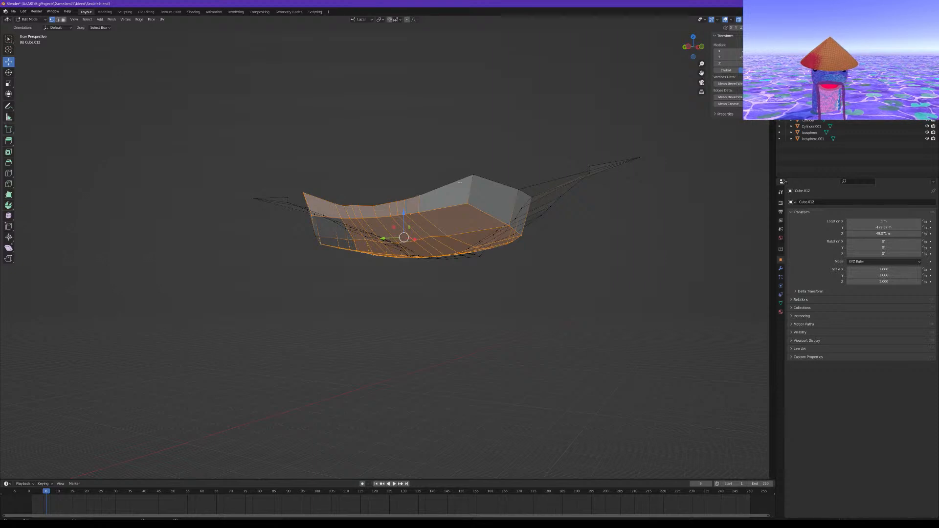
middle_drag(466, 180, 313, 254)
middle_drag(367, 211, 391, 206)
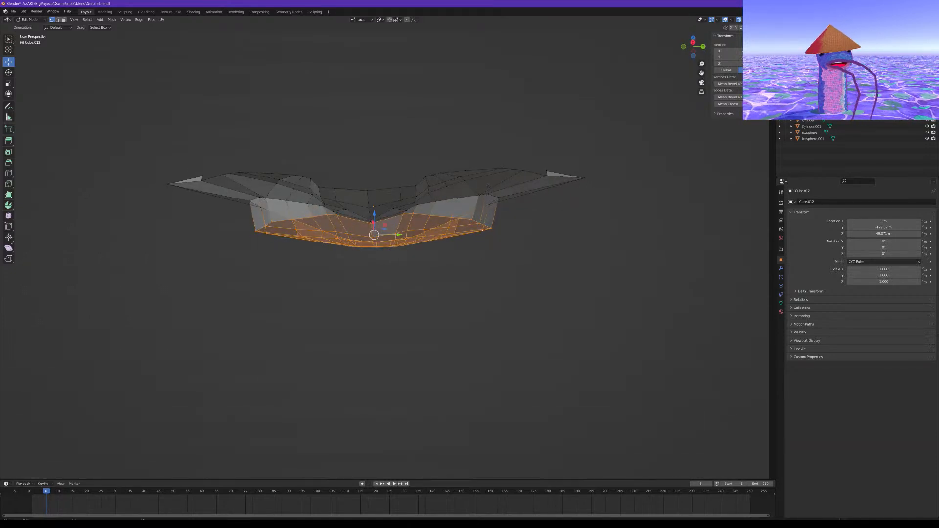
key(h)
Select the central vertex of each raised fold on the underside strip and lower both along local Z with proportional editing
middle_drag(461, 215, 413, 182)
click(433, 176)
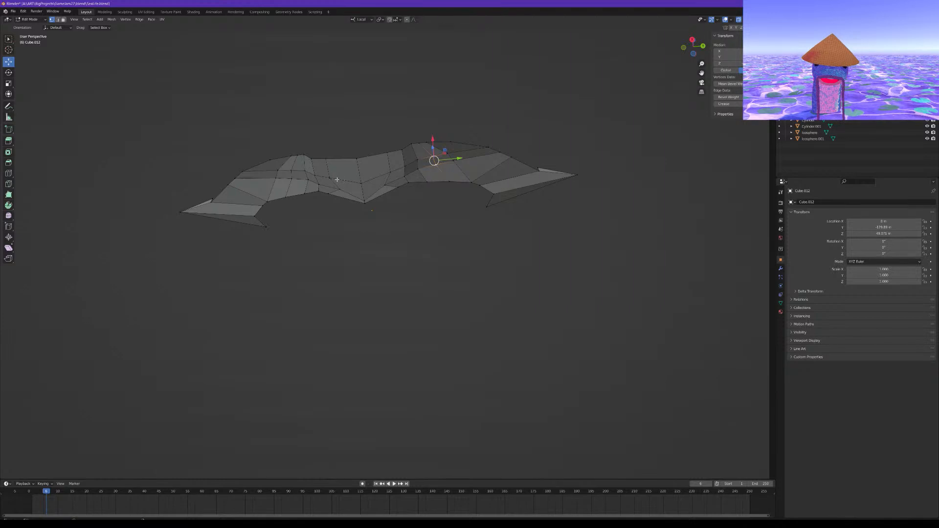
middle_drag(329, 185, 376, 206)
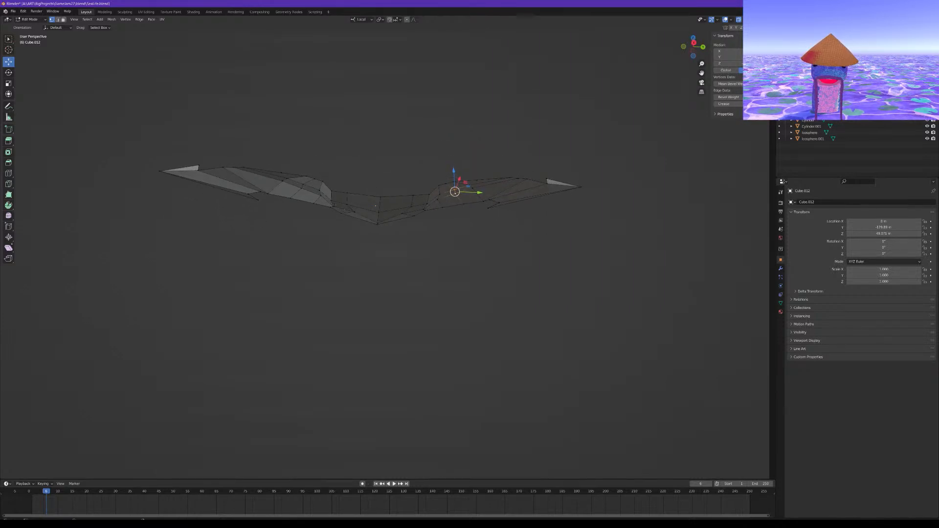
shift+click(308, 186)
shift+click(302, 187)
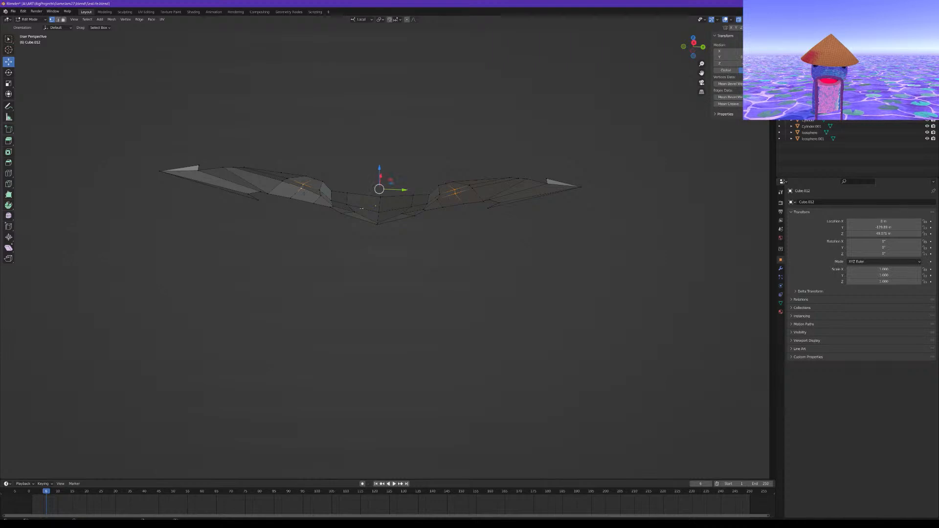
middle_drag(302, 187, 294, 191)
drag(369, 173, 363, 188)
key(ctrl+z)
scroll(363, 183, up, 3)
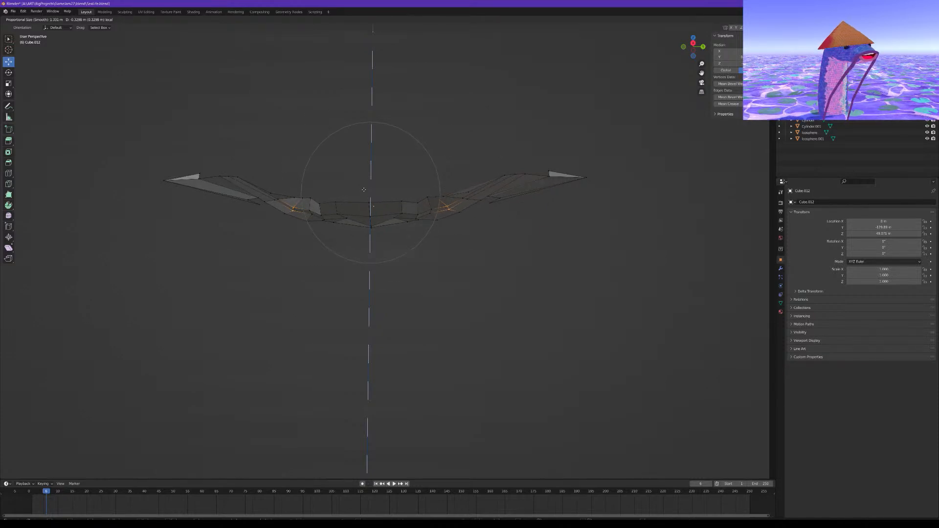
drag(363, 189, 361, 193)
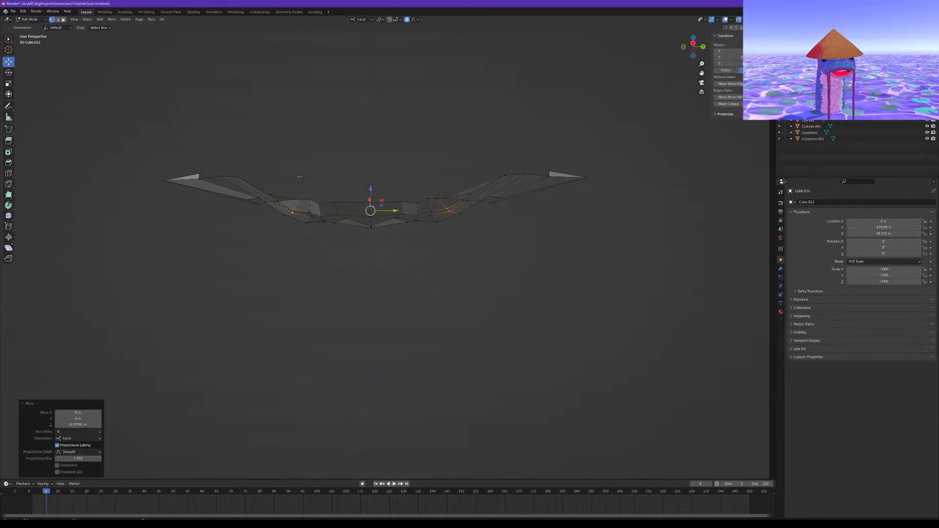
Select the vertex pair on each inner wing fold in turn and lower it slightly along local Z with proportional editing off
middle_drag(361, 192, 367, 235)
click(428, 97)
shift+click(436, 130)
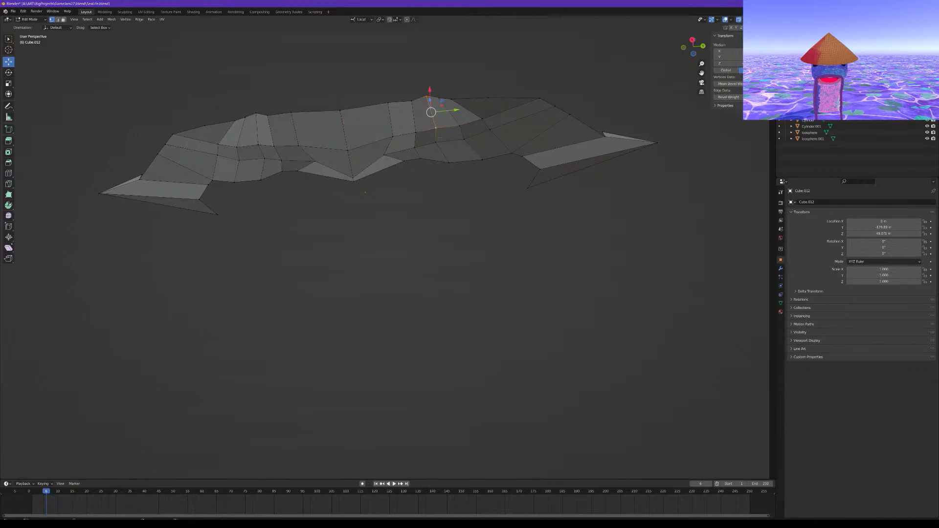
middle_drag(447, 161, 448, 134)
drag(471, 197, 470, 203)
click(274, 205)
shift+click(274, 221)
middle_drag(290, 206, 370, 188)
drag(282, 215, 279, 211)
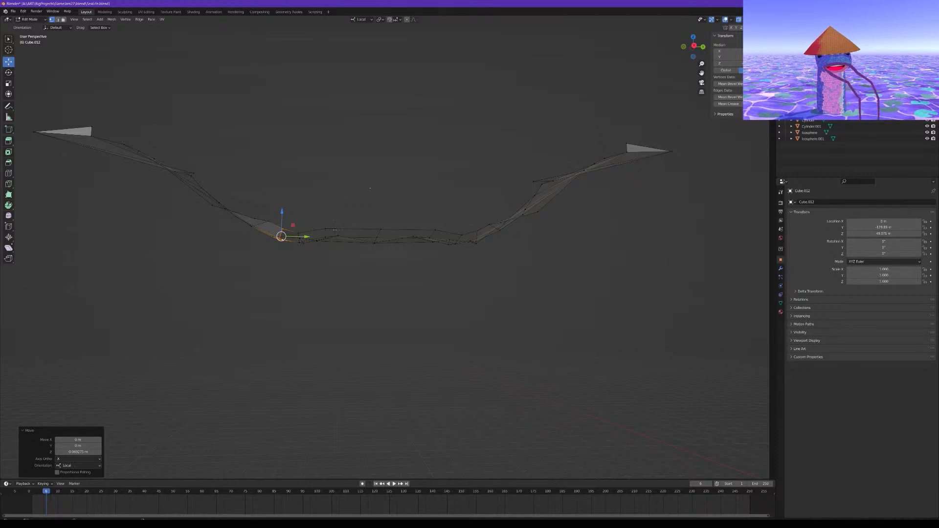
click(325, 229)
shift+click(377, 229)
shift+click(433, 230)
mouse_move(433, 230)
middle_down()
mouse_move(421, 171)
mouse_move(425, 225)
middle_up()
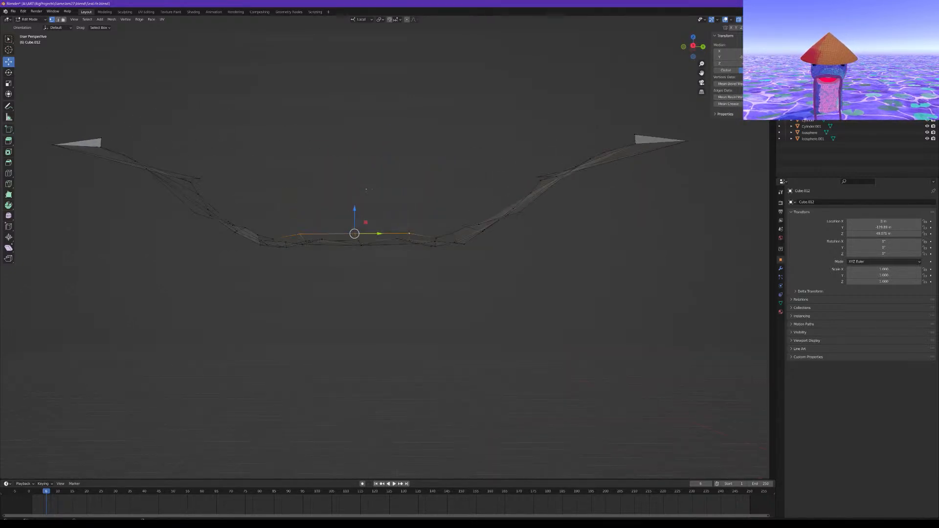
Select the front-edge vertices of both inner wing folds out toward the wings and raise them about 0.22 m along local Z
click(273, 239)
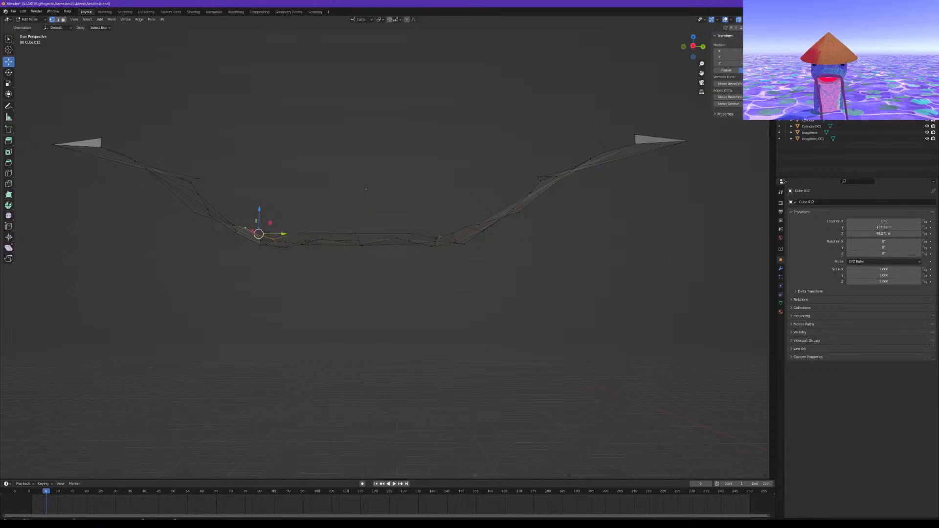
shift+click(437, 239)
shift+click(453, 234)
shift+click(466, 227)
middle_drag(467, 227, 462, 188)
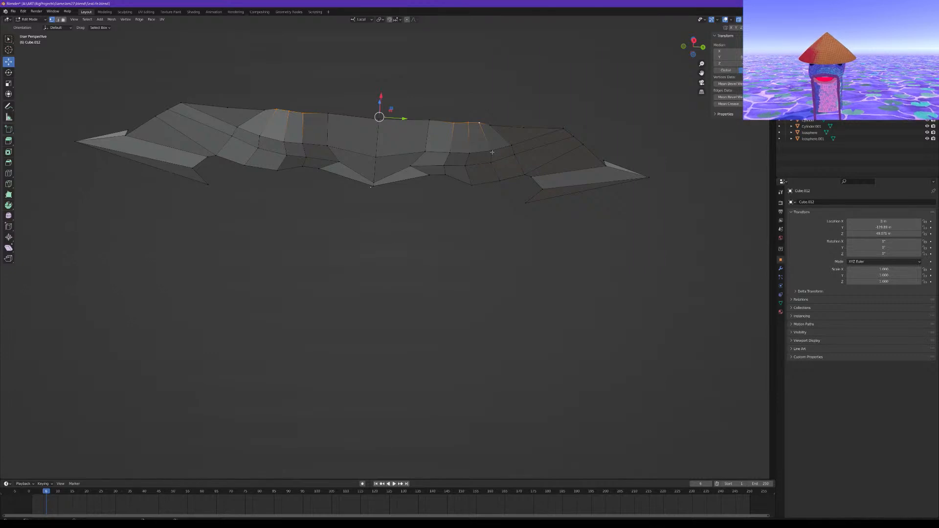
middle_drag(471, 152, 409, 206)
middle_drag(359, 186, 291, 102)
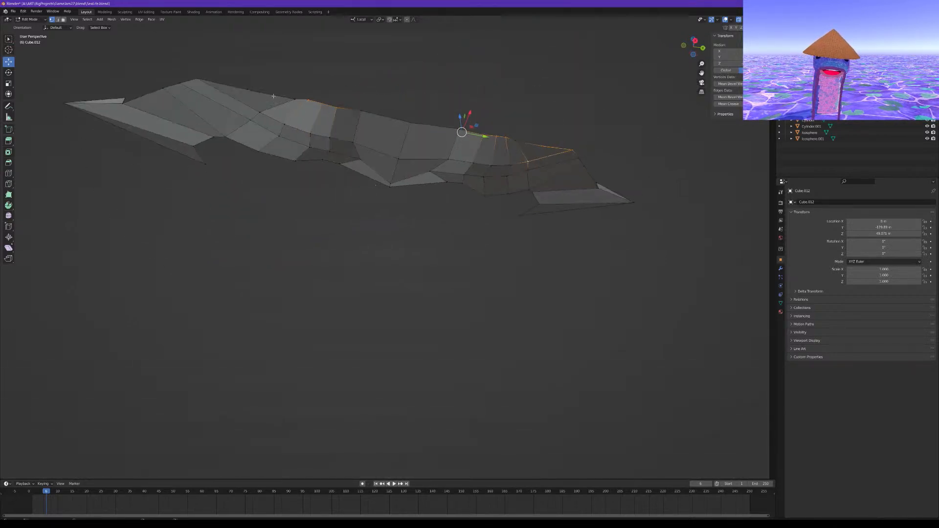
shift+click(518, 142)
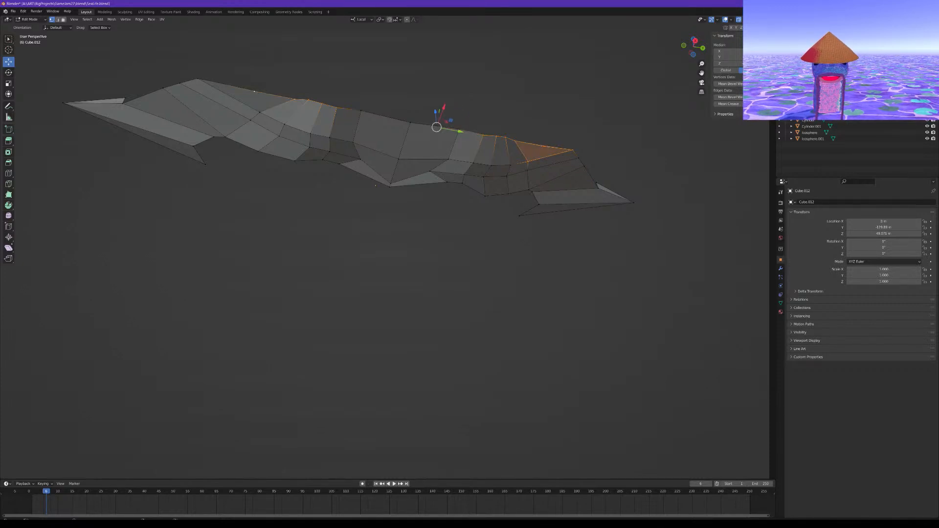
middle_drag(397, 137, 367, 190)
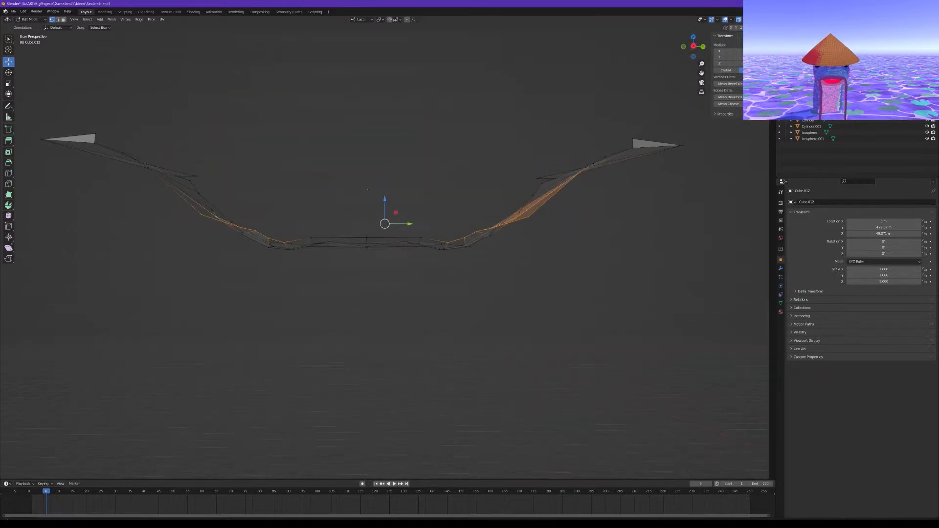
key(g)
key(z)
key(z)
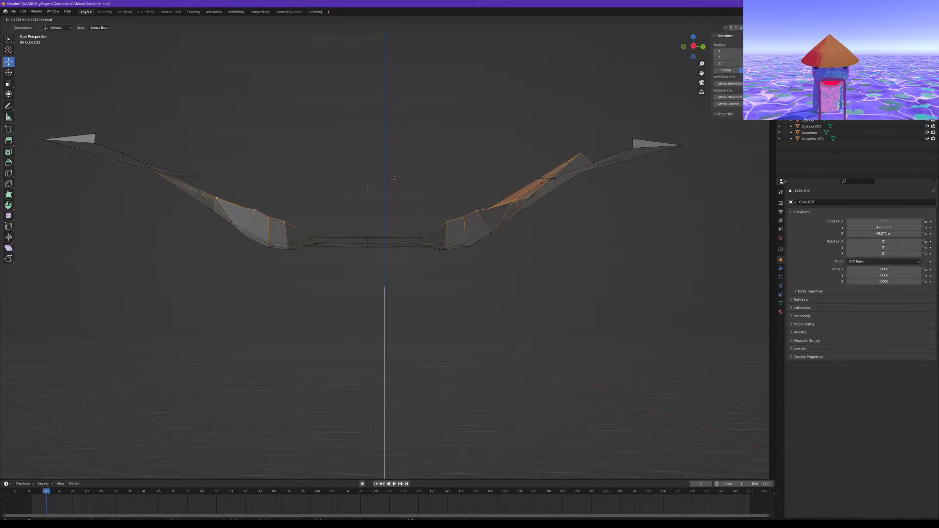
click(394, 178)
Select the single outer front-edge vertex on one wing and raise it along local Z to match the opposite wing
click(581, 163)
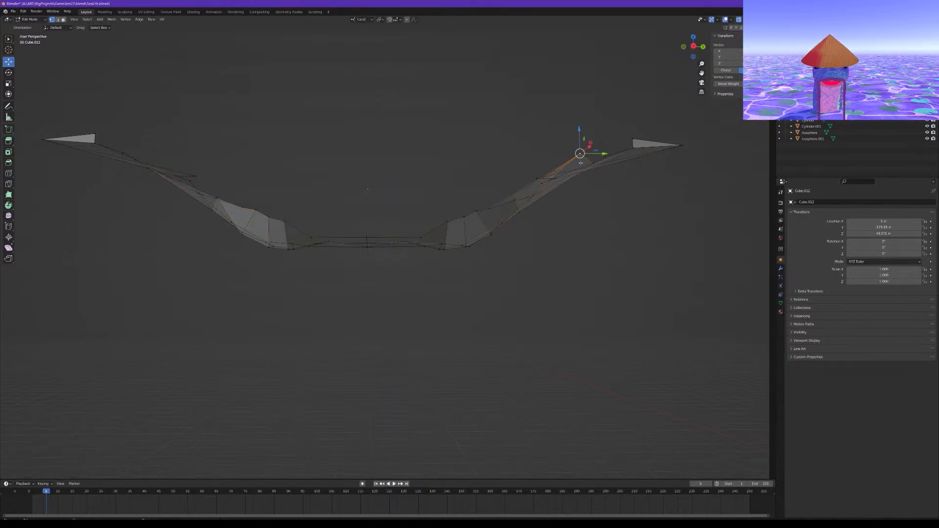
key(g)
key(z)
key(z)
click(579, 138)
middle_drag(579, 138, 571, 79)
drag(568, 156, 568, 158)
middle_drag(445, 153, 449, 131)
Select all vertices of the central section between the two wing folds and lower them about 0.14 m along Z
click(364, 174)
shift+click(365, 199)
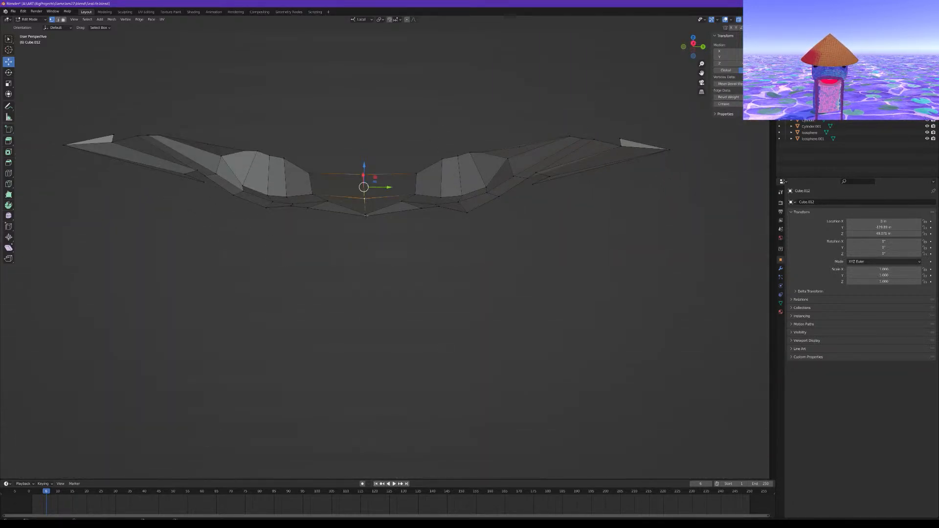
mouse_move(366, 215)
middle_down()
mouse_move(381, 162)
mouse_move(377, 226)
middle_up()
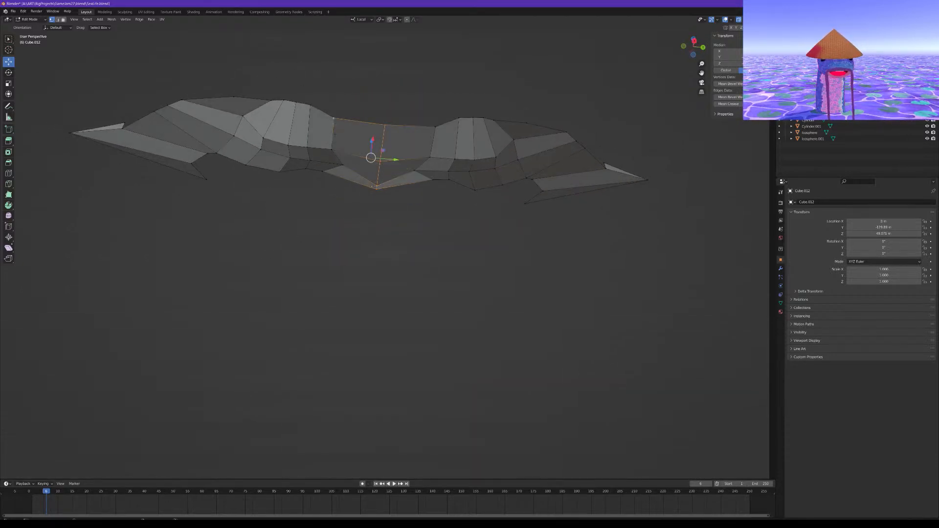
shift+click(332, 150)
shift+click(343, 165)
shift+click(326, 173)
shift+click(432, 179)
shift+click(415, 171)
shift+click(431, 157)
shift+click(436, 128)
middle_drag(394, 152, 368, 190)
key(g)
key(z)
drag(366, 200, 366, 200)
middle_drag(365, 201, 373, 207)
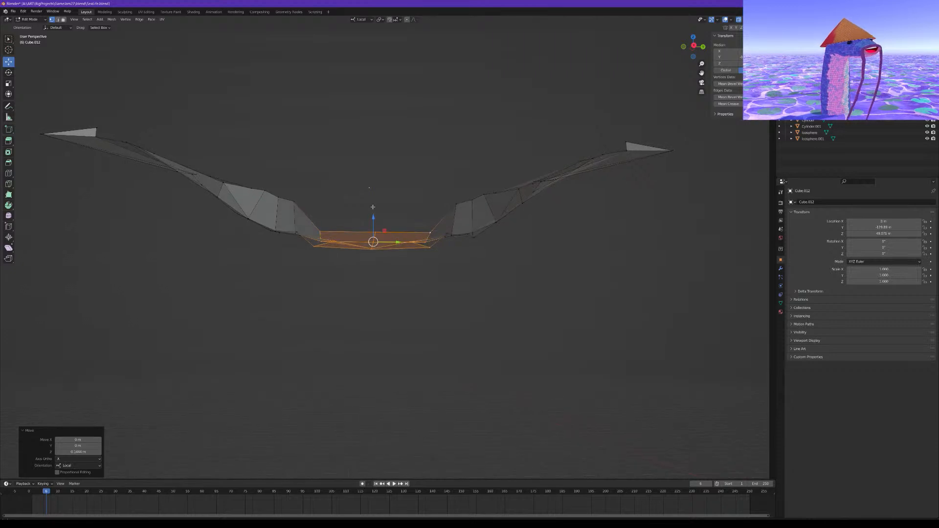
Lower the selected middle section of the visible mesh slightly along local Z and clear the selection
key(g)
key(z)
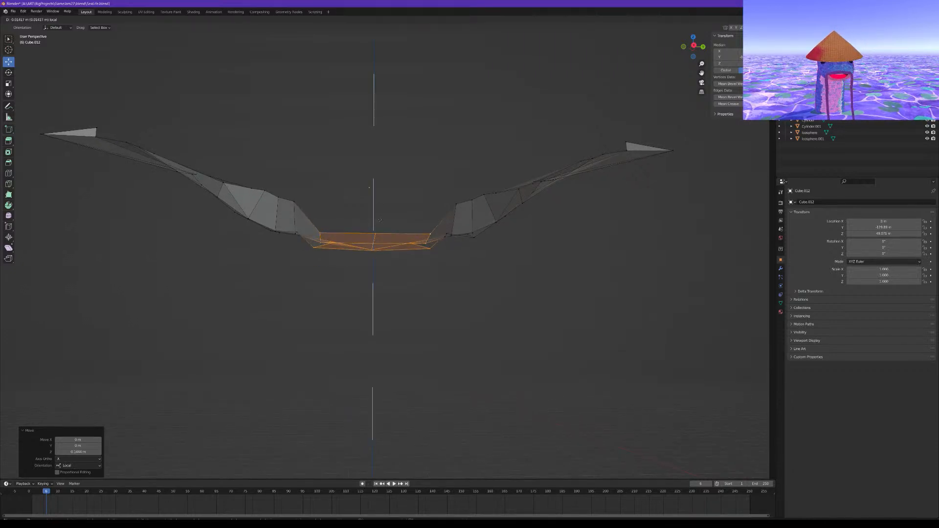
click(381, 222)
click(353, 150)
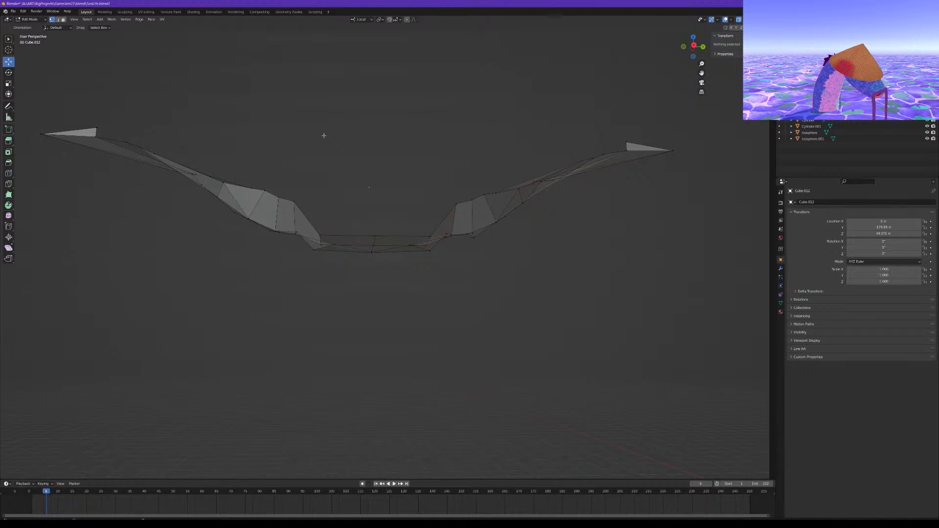
Reveal the hidden parts of the mesh and display face orientation
key(alt+h)
middle_drag(324, 136, 267, 257)
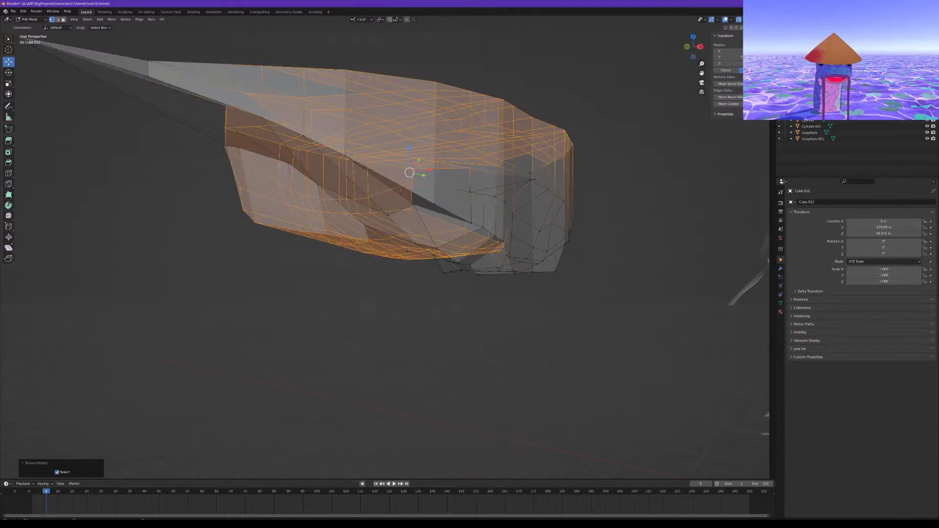
click(266, 258)
middle_drag(373, 225, 324, 125)
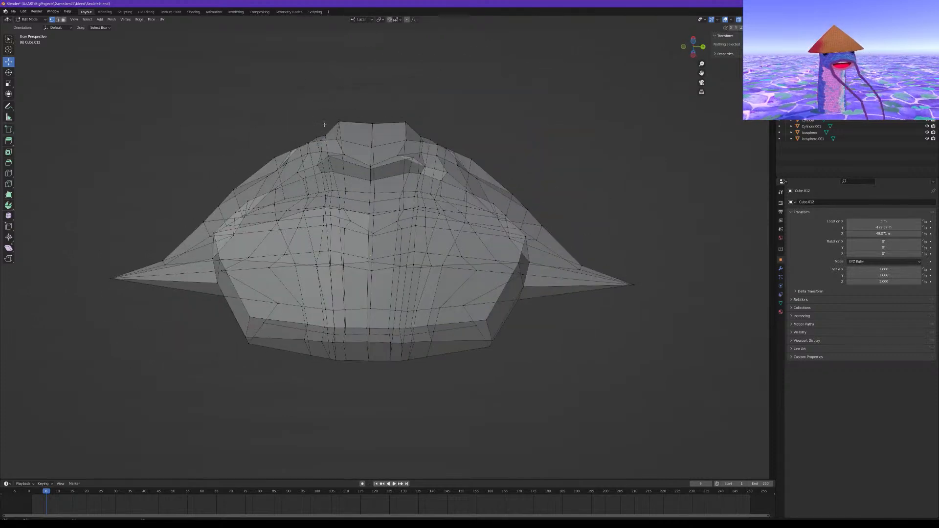
middle_drag(331, 176, 440, 303)
key(a)
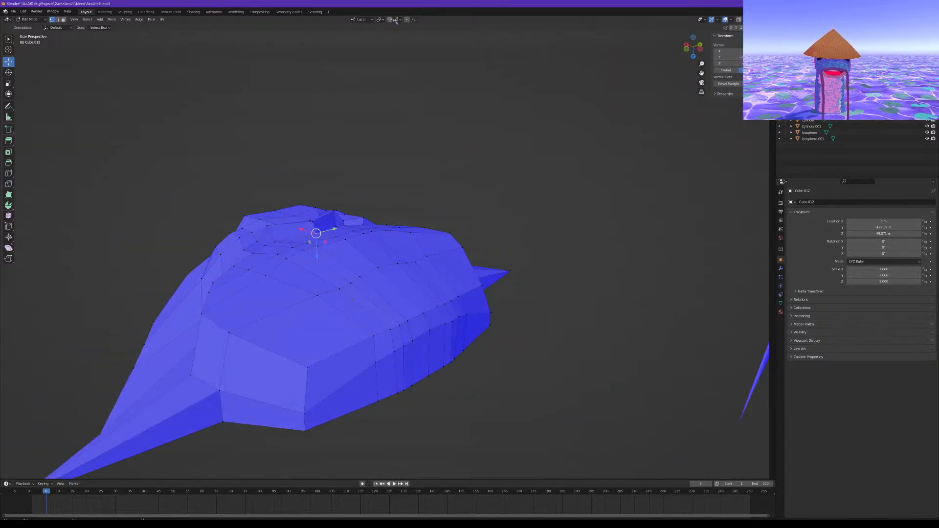
Select all faces of the body's underside, row by row, and move them along local Z
middle_drag(353, 300, 376, 195)
click(254, 194)
shift+click(285, 183)
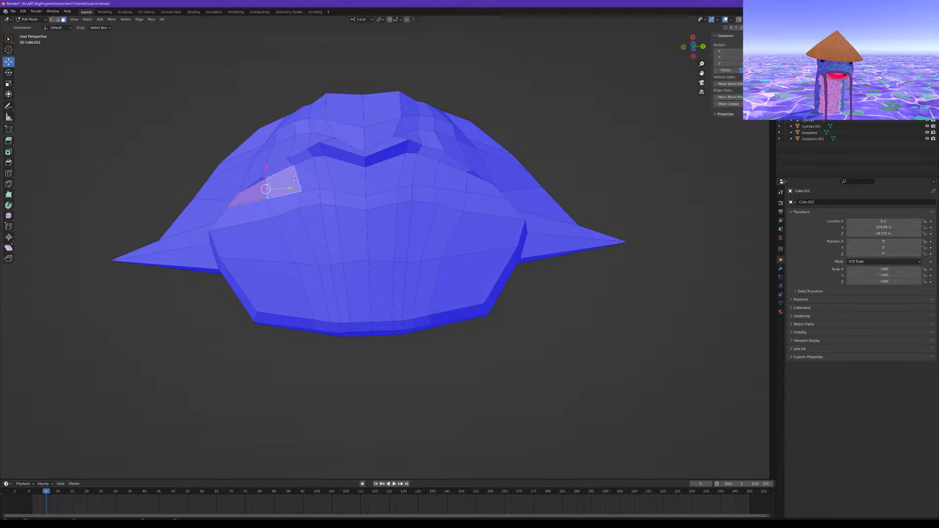
shift+click(309, 176)
shift+click(348, 177)
shift+click(327, 175)
shift+click(385, 174)
shift+click(421, 166)
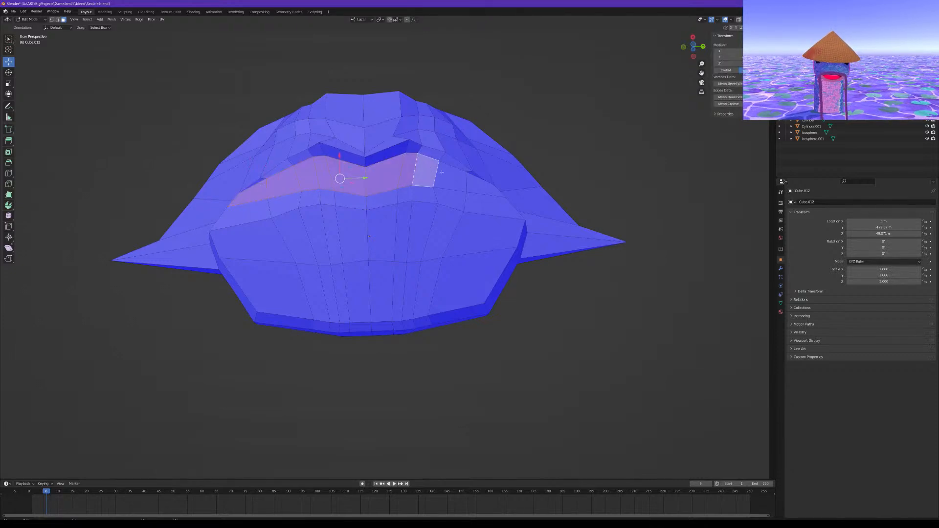
shift+click(447, 174)
shift+click(494, 201)
shift+click(424, 196)
shift+click(446, 198)
shift+click(405, 195)
shift+click(383, 199)
shift+click(351, 200)
shift+click(327, 198)
shift+click(311, 199)
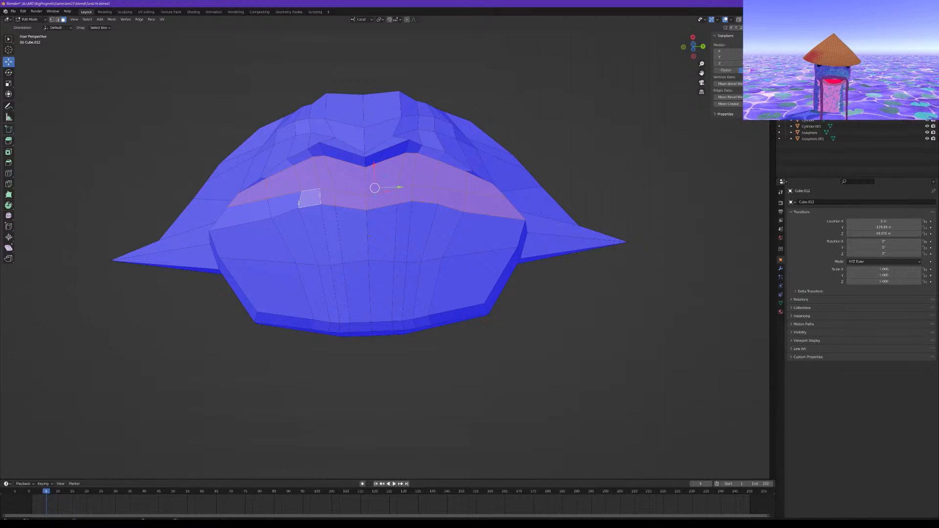
shift+click(286, 205)
shift+click(249, 213)
shift+click(253, 237)
shift+click(292, 236)
shift+click(317, 236)
shift+click(333, 235)
shift+click(354, 233)
shift+click(401, 232)
shift+click(382, 232)
shift+click(423, 233)
shift+click(443, 235)
shift+click(462, 241)
shift+click(469, 277)
shift+click(466, 279)
shift+click(462, 280)
shift+click(429, 281)
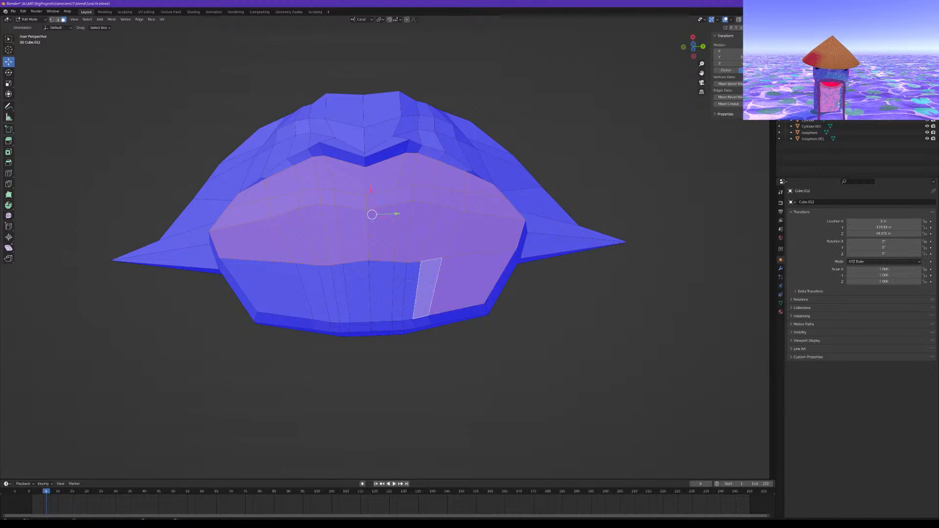
shift+click(409, 281)
shift+click(387, 281)
shift+click(355, 281)
shift+click(353, 281)
shift+click(348, 281)
shift+click(340, 282)
shift+click(328, 283)
shift+click(313, 283)
shift+click(291, 284)
middle_drag(313, 280, 364, 285)
drag(363, 293, 374, 268)
mouse_move(373, 268)
middle_down()
mouse_move(362, 303)
mouse_move(376, 269)
middle_up()
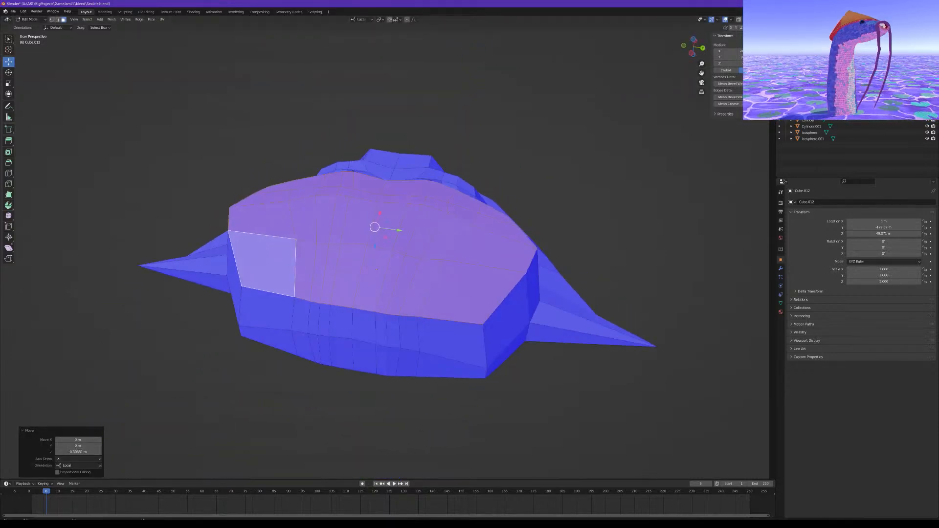
Readjust the selected underside faces by about 0.07 m along local Z
middle_drag(370, 309, 363, 275)
drag(371, 271, 375, 276)
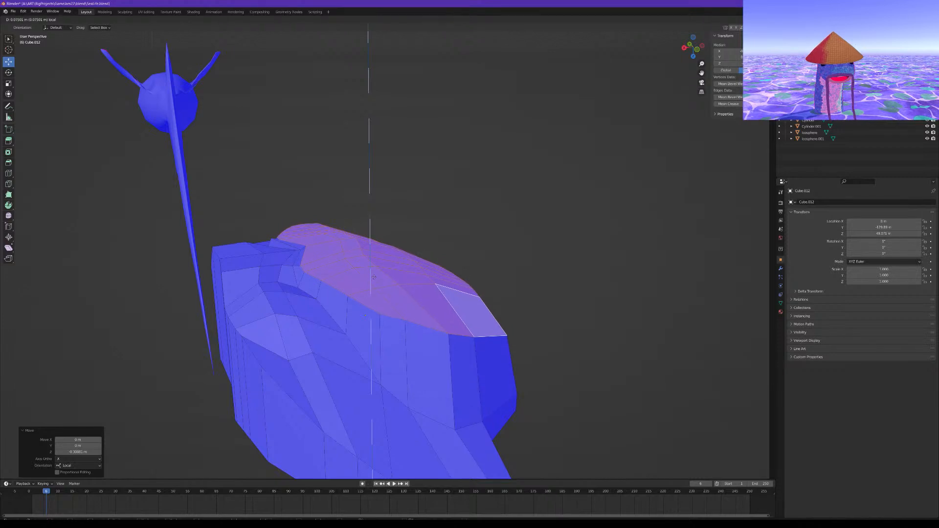
click(376, 277)
middle_drag(376, 277, 397, 162)
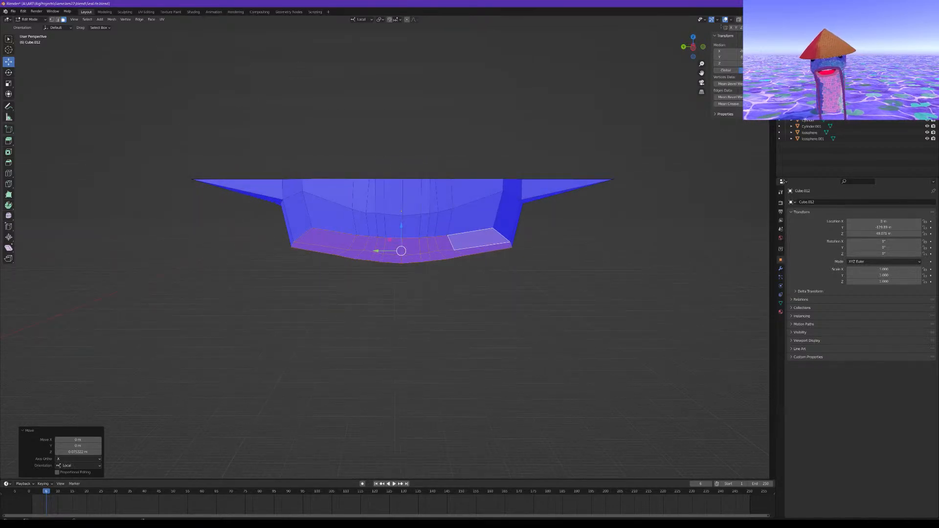
Switch the viewport to wireframe shading and view the whole body from the side
click(746, 20)
middle_drag(355, 208, 458, 214)
mouse_move(519, 243)
middle_down()
mouse_move(498, 236)
mouse_move(512, 249)
middle_up()
middle_drag(319, 172, 300, 153)
Try to hide the body's top faces, leaving the two outermost wing-tip vertices out of the selection
drag(153, 138, 660, 185)
middle_drag(659, 185, 636, 211)
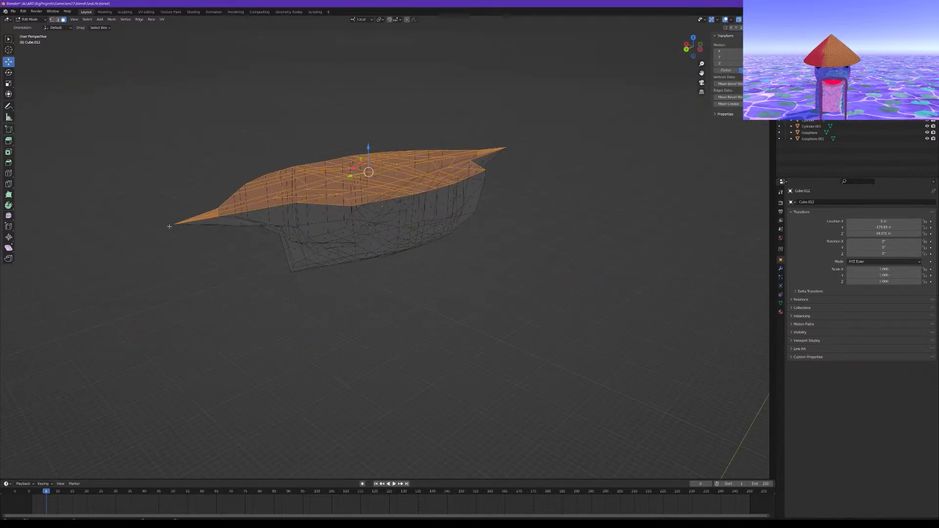
click(52, 20)
shift+click(174, 225)
shift+click(510, 148)
middle_drag(495, 141, 513, 150)
key(h)
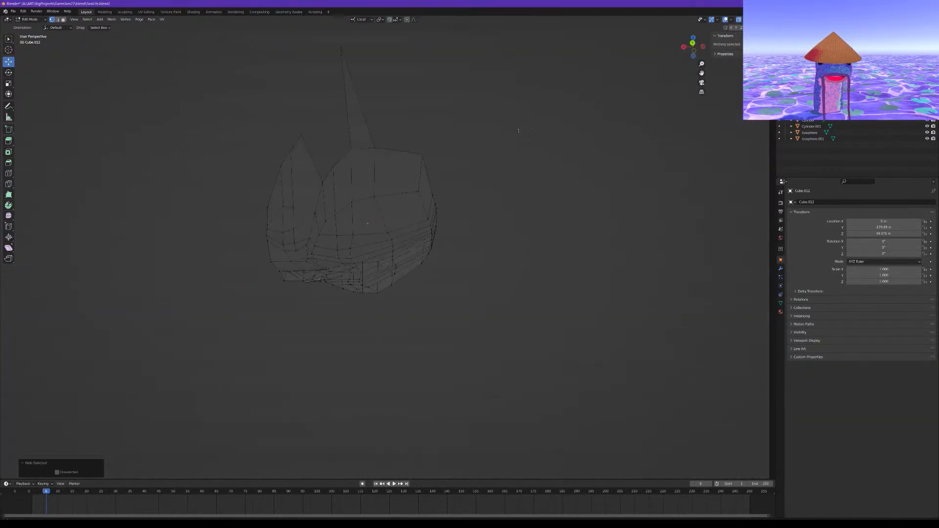
Bring back the hidden top faces, try toggling the vertices near both wing tips, and clear the selection
middle_drag(414, 200, 311, 257)
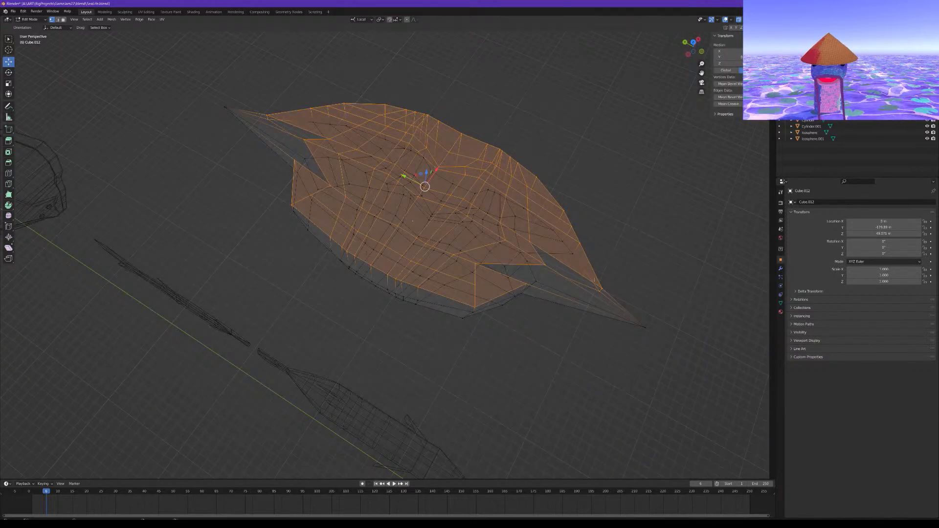
shift+click(603, 287)
shift+click(267, 113)
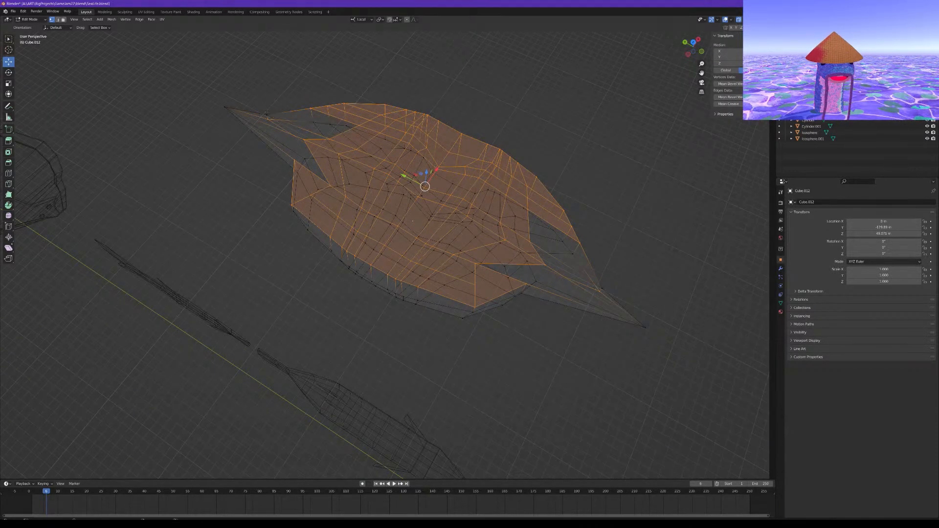
shift+click(267, 114)
middle_drag(267, 114, 463, 197)
middle_drag(534, 168, 419, 209)
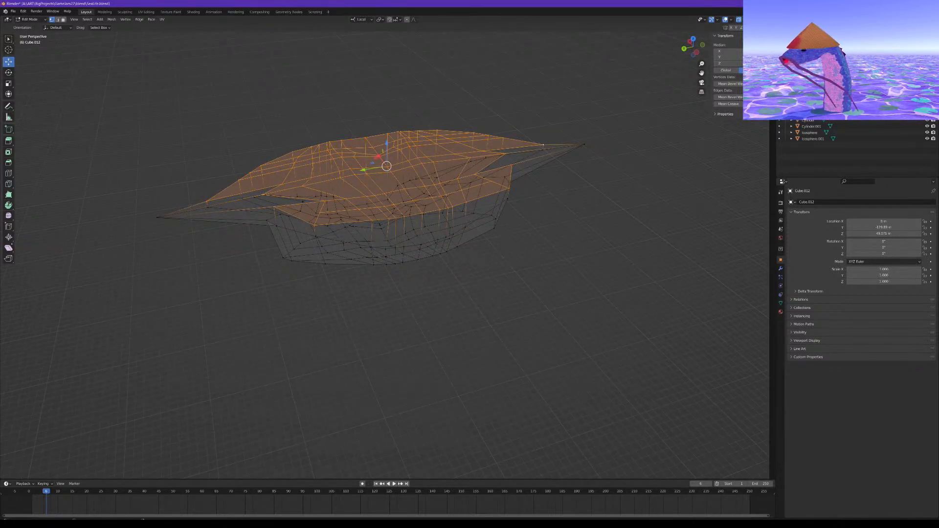
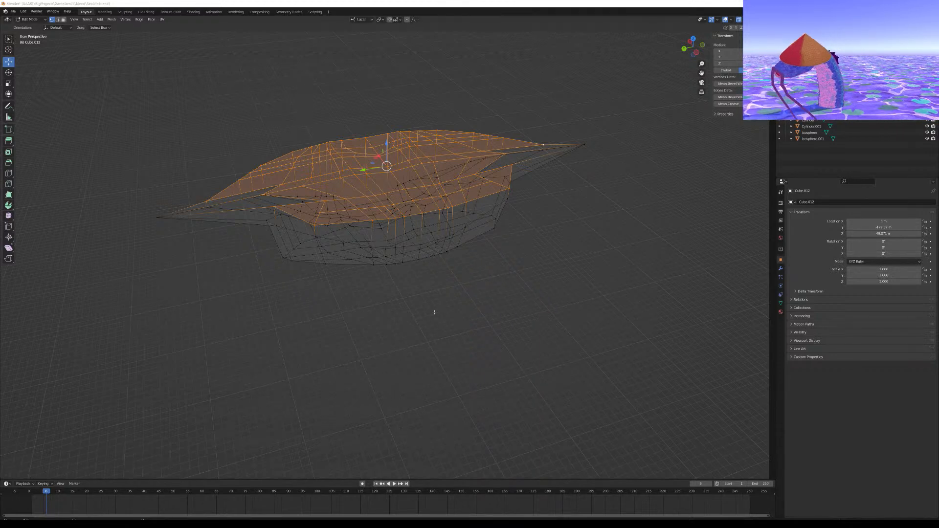
middle_drag(577, 318, 482, 312)
click(485, 309)
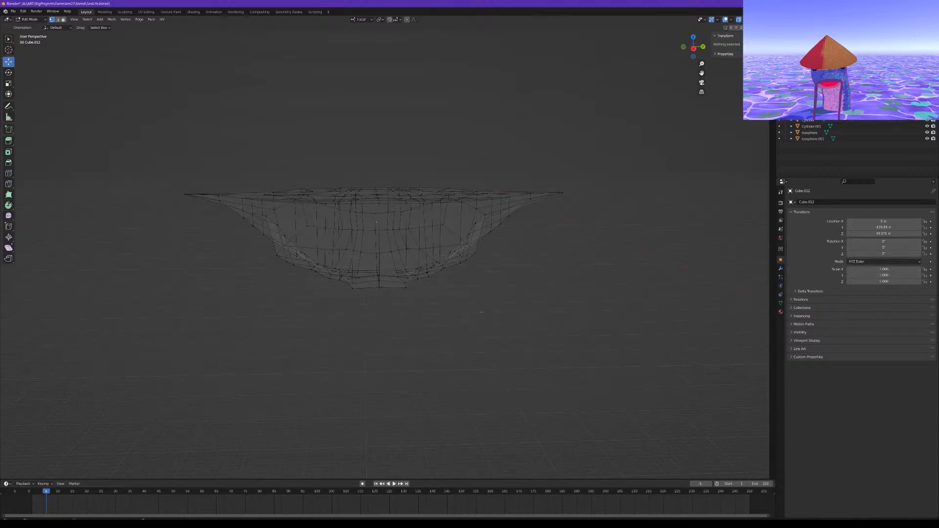
Select the entire mesh and flatten it along local Z to somewhat less than half its height
key(a)
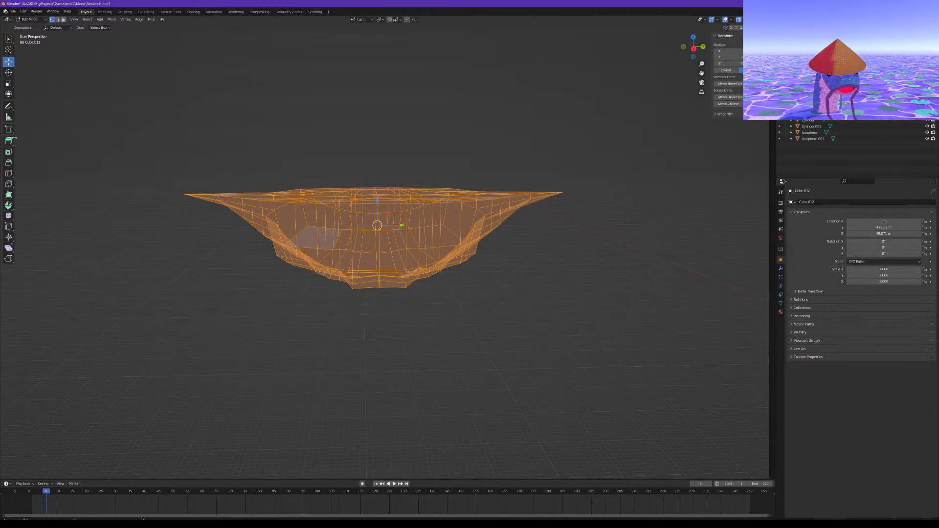
click(9, 83)
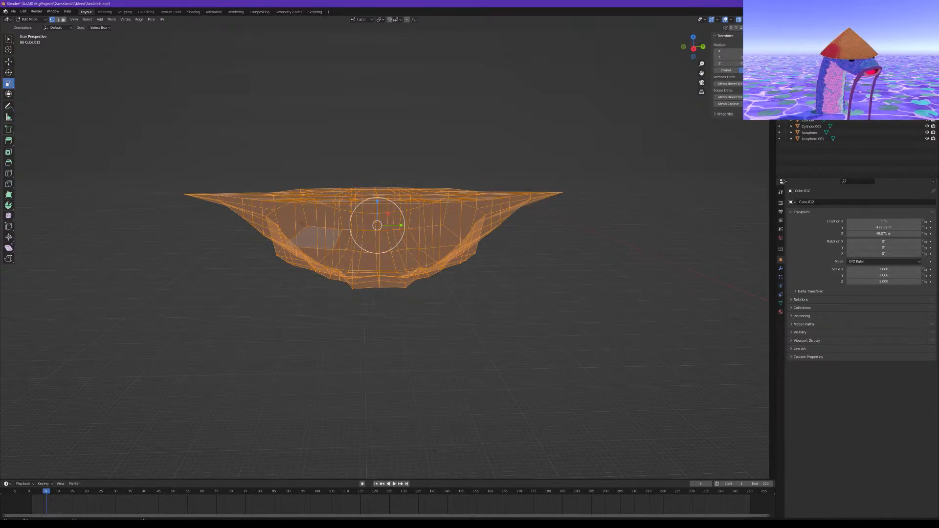
middle_drag(301, 209, 302, 205)
middle_drag(389, 203, 390, 200)
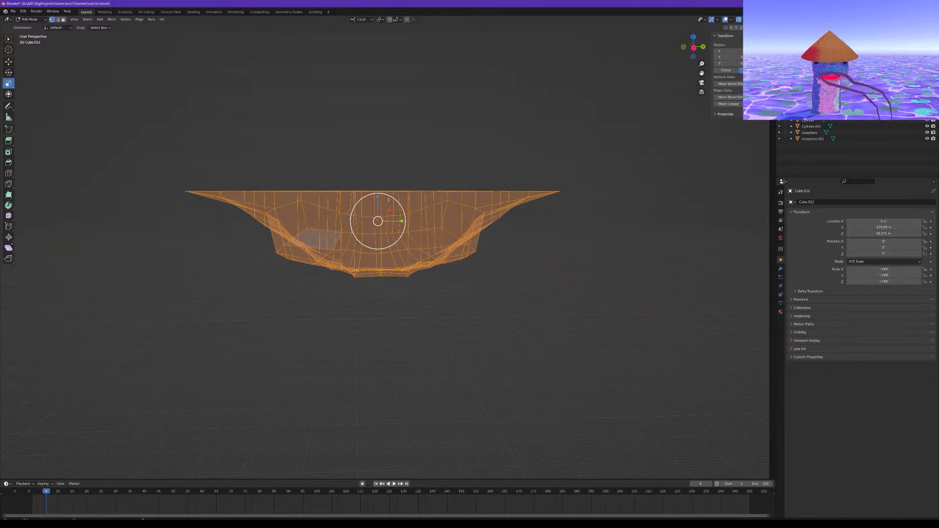
drag(378, 198, 376, 214)
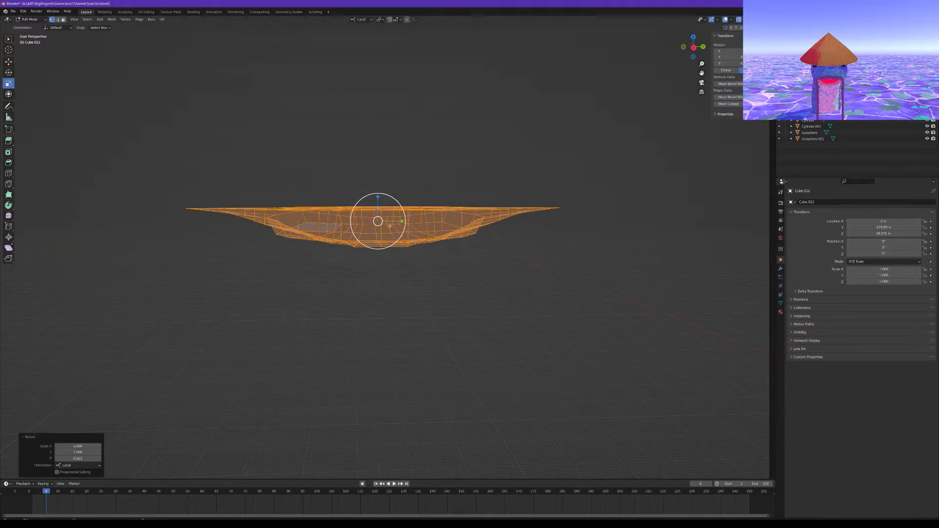
click(467, 273)
Try to move a path of vertices across the body upward, and undo the move
middle_drag(384, 276, 367, 218)
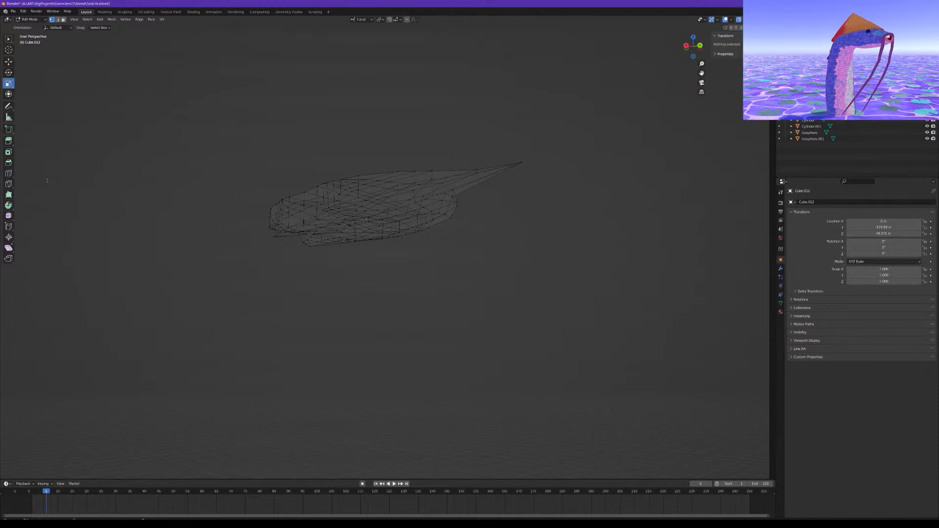
middle_drag(490, 158, 460, 167)
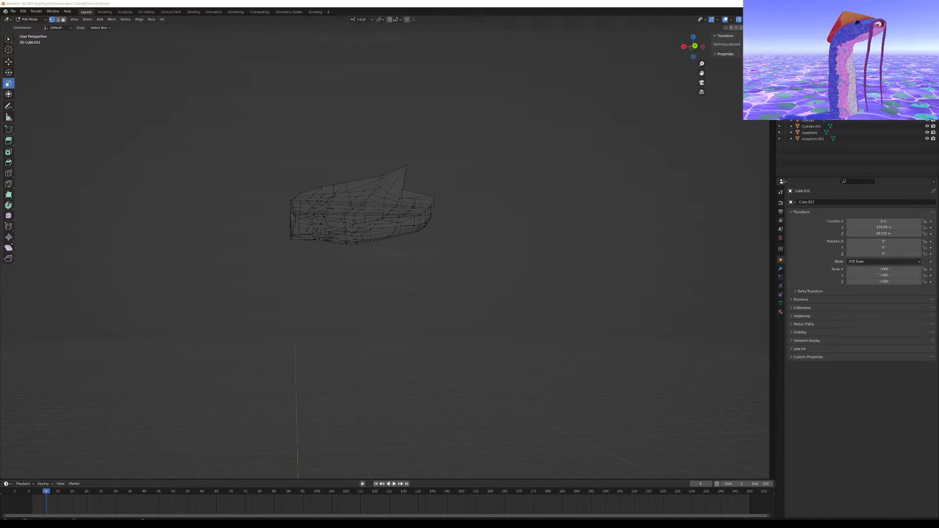
middle_drag(333, 190, 373, 214)
scroll(372, 197, up, 3)
middle_drag(249, 245, 327, 272)
middle_drag(290, 319, 581, 209)
alt+click(337, 300)
click(298, 301)
ctrl+shift+click(576, 234)
click(575, 227)
ctrl+click(254, 254)
middle_drag(349, 250, 403, 156)
click(8, 62)
drag(415, 195, 413, 172)
key(ctrl+z)
Box-select the lower part of the body, extend the selection near one wing, and hide it
click(545, 197)
mouse_move(623, 275)
middle_down()
mouse_move(620, 288)
mouse_move(620, 275)
middle_up()
drag(637, 323, 237, 225)
middle_drag(549, 279, 554, 275)
shift+drag(587, 276, 508, 225)
middle_drag(560, 244, 424, 244)
middle_drag(482, 227, 364, 263)
key(alt+a)
key(ctrl+z)
shift+click(230, 261)
shift+click(216, 252)
key(h)
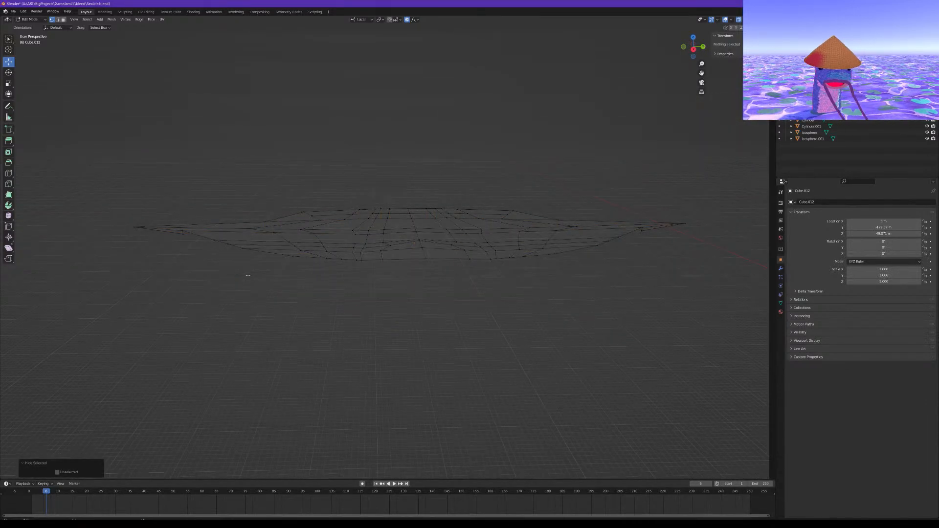
Reveal the lower part, add the vertices near both wing tips to the selection, and hide it again
key(alt+h)
shift+click(185, 237)
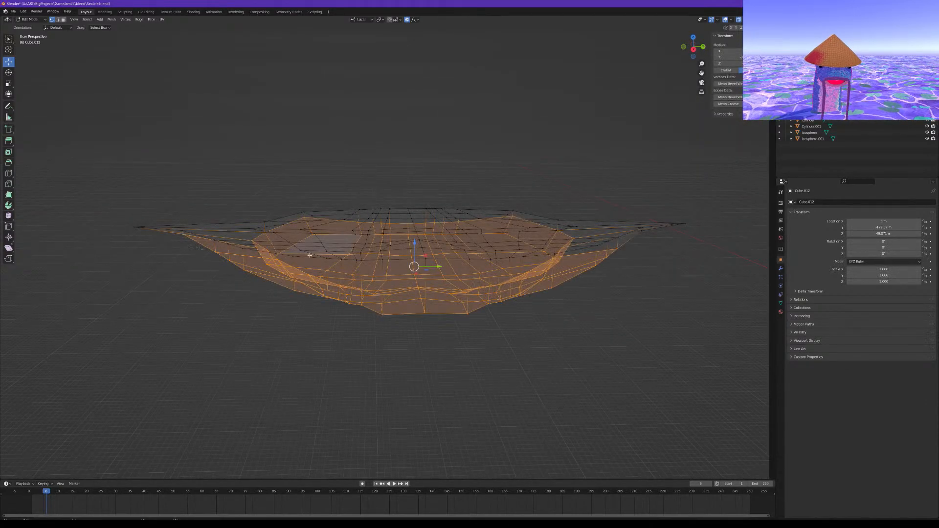
shift+click(642, 232)
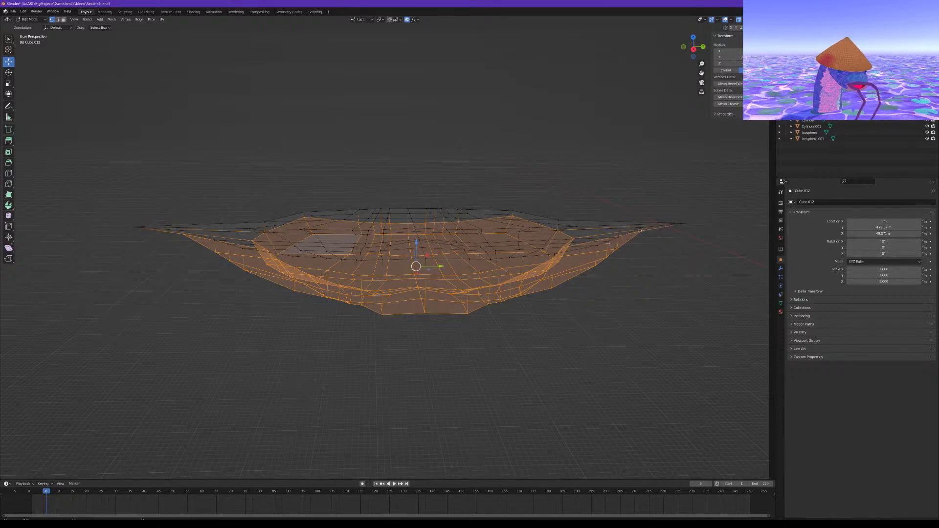
key(h)
middle_drag(548, 264, 559, 266)
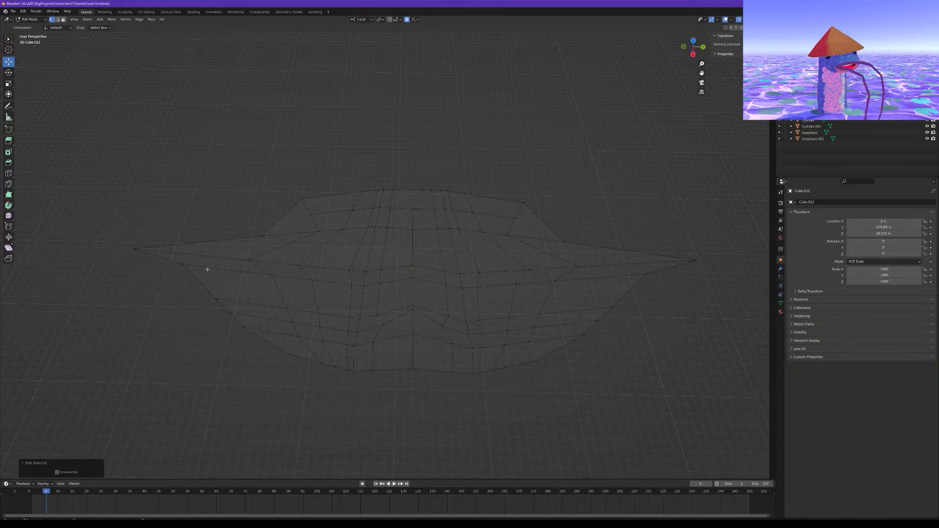
Select the shortest vertex path between the two wings and raise it about 0.38 m along local Z with proportional editing
click(248, 261)
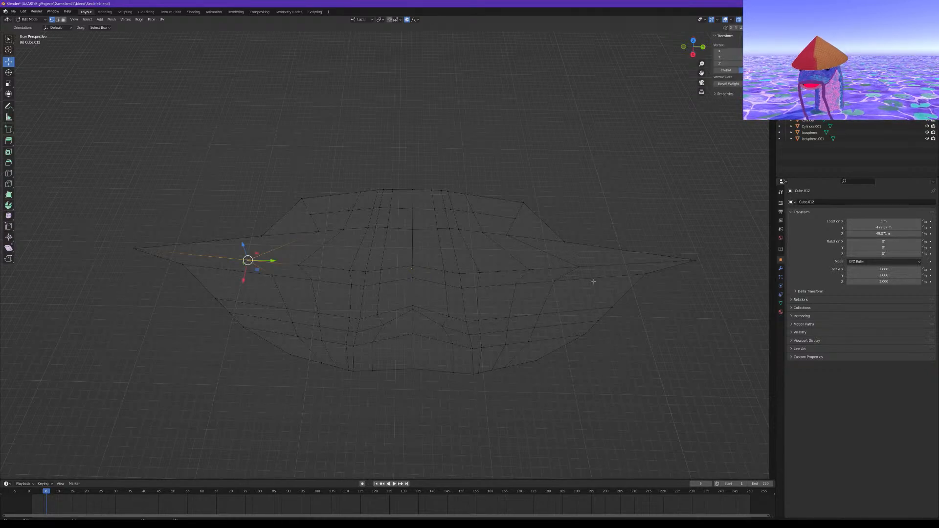
ctrl+click(580, 270)
middle_drag(580, 270, 541, 274)
middle_drag(412, 218, 420, 196)
key(g)
key(z)
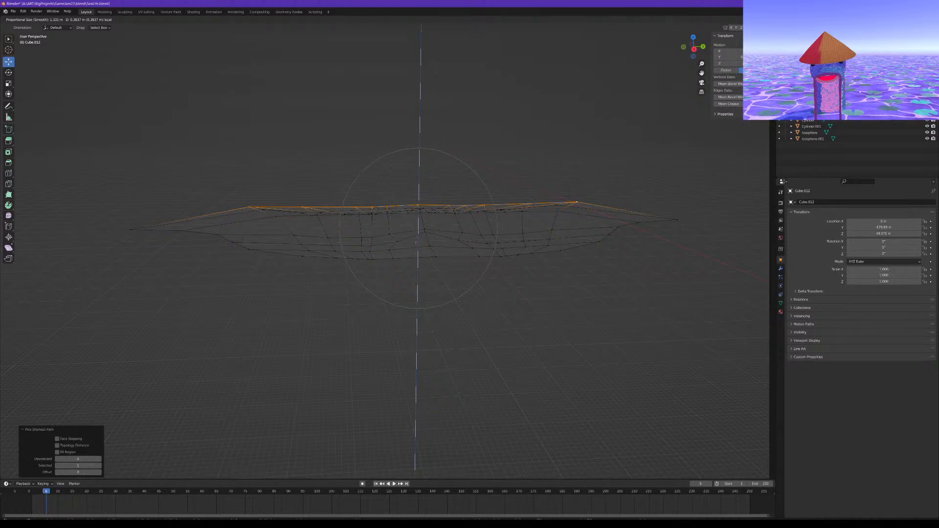
click(431, 180)
Lower the two end vertices of the raised path about 0.3 m along local Z with a smaller proportional editing radius
click(577, 201)
shift+click(251, 207)
mouse_move(309, 209)
middle_down()
mouse_move(306, 229)
mouse_move(304, 191)
middle_up()
drag(414, 167, 413, 189)
middle_drag(413, 190, 445, 207)
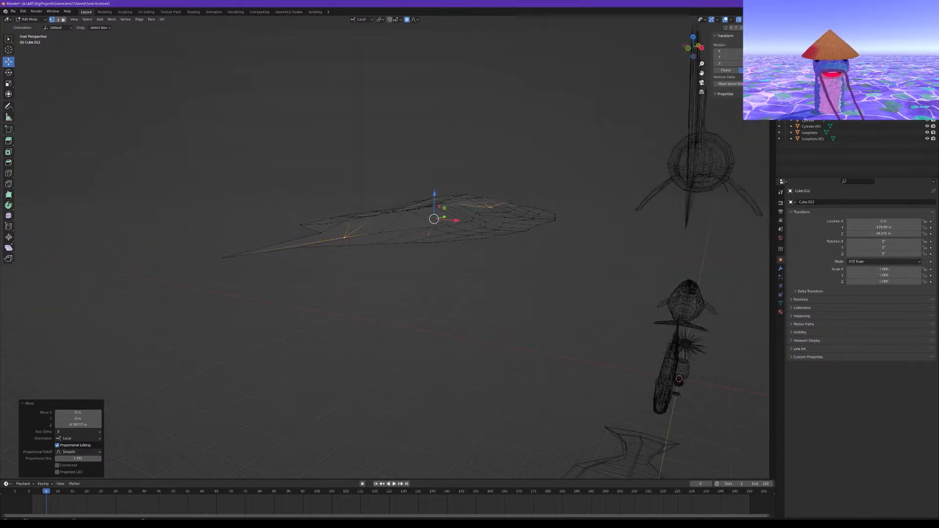
key(ctrl+z)
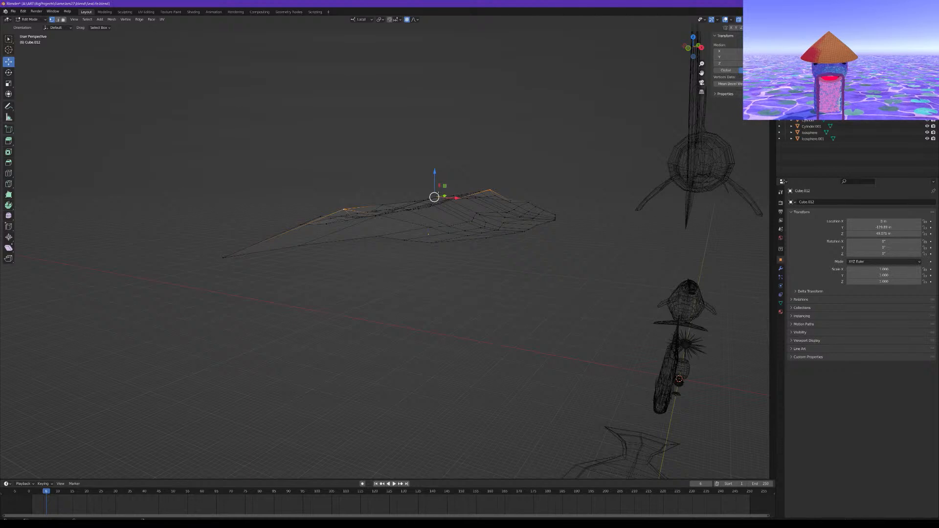
key(g)
key(z)
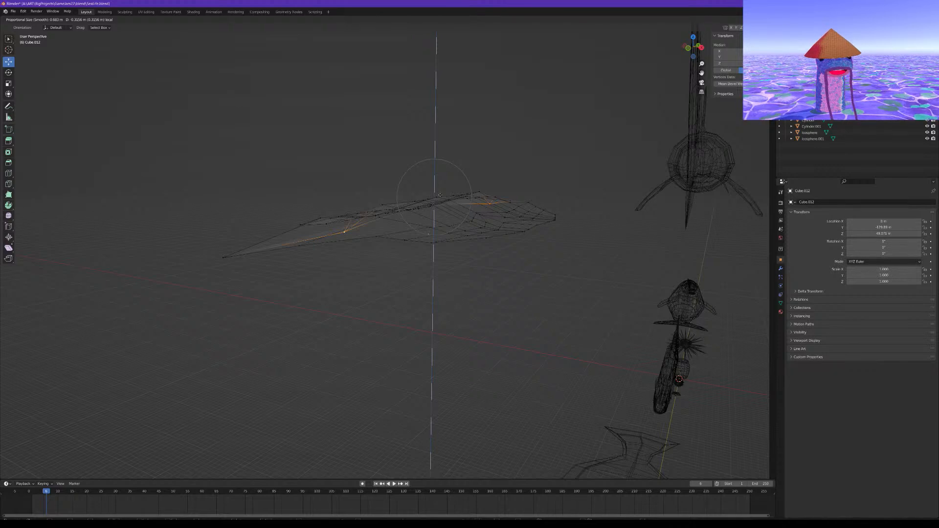
click(439, 195)
middle_drag(439, 195, 453, 220)
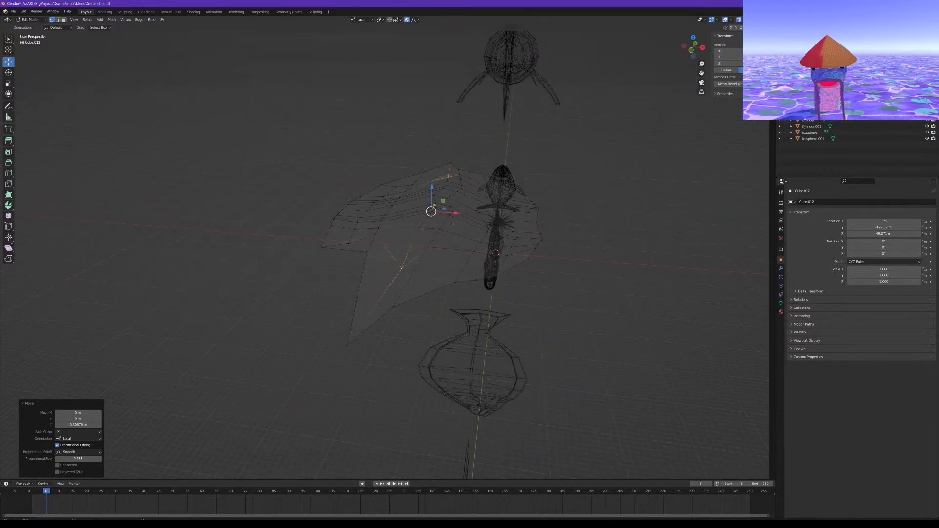
Undo the last move, add two more vertices to the selection, and lower them slightly along local Z with proportional editing
key(ctrl+z)
shift+click(428, 247)
shift+click(367, 252)
mouse_move(397, 244)
middle_down()
mouse_move(415, 232)
mouse_move(399, 227)
middle_up()
key(g)
key(z)
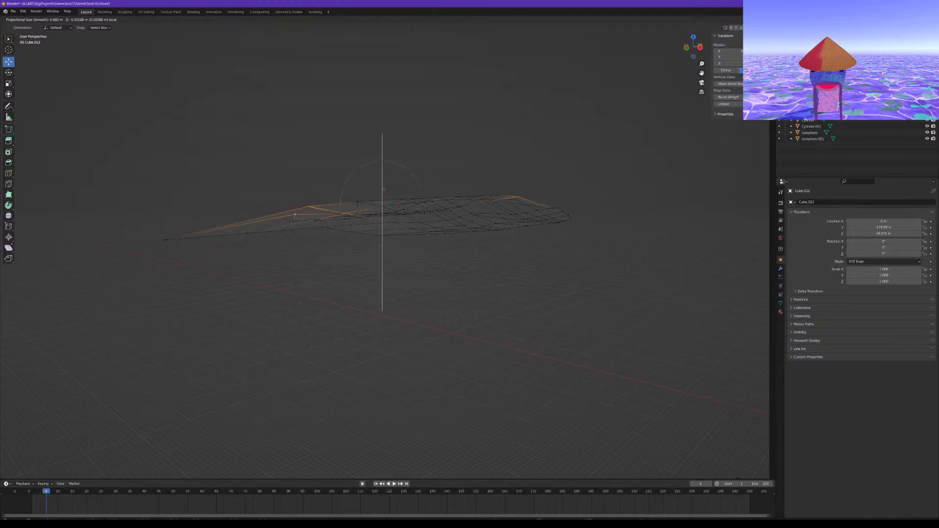
drag(387, 205, 387, 207)
Select two vertices on opposite sides of the body, lower them slightly along local Z, and switch from wireframe to solid shading
middle_drag(387, 206, 384, 183)
click(333, 132)
middle_drag(338, 142, 597, 315)
shift+click(598, 352)
drag(411, 203, 412, 209)
middle_drag(412, 208, 473, 220)
key(shift+z)
mouse_move(562, 117)
middle_down()
mouse_move(555, 164)
mouse_move(548, 122)
mouse_move(474, 117)
mouse_move(425, 148)
mouse_move(465, 140)
mouse_move(492, 155)
middle_up()
Select the vertices on the body's centre line and raise them along local Z with a larger proportional editing radius
middle_drag(399, 274, 526, 254)
click(443, 275)
middle_drag(429, 235, 449, 268)
middle_drag(444, 216, 388, 197)
drag(426, 203, 423, 187)
scroll(427, 199, down, 4)
scroll(427, 193, down, 9)
Fine-tune the centre-line vertices along local Z by about 0.1 m with an adjusted proportional editing radius
middle_drag(422, 189, 508, 208)
drag(460, 179, 462, 175)
scroll(463, 175, up, 10)
middle_drag(463, 175, 426, 221)
drag(411, 241, 409, 244)
middle_drag(409, 244, 432, 187)
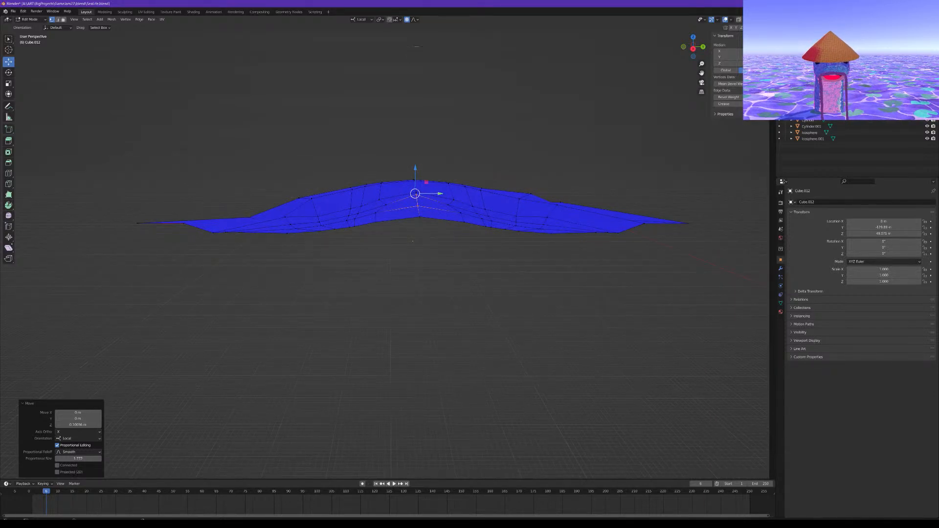
Lower the centre-line vertices about 0.7 m along local Z with a proportional editing radius of about 5 m
click(417, 170)
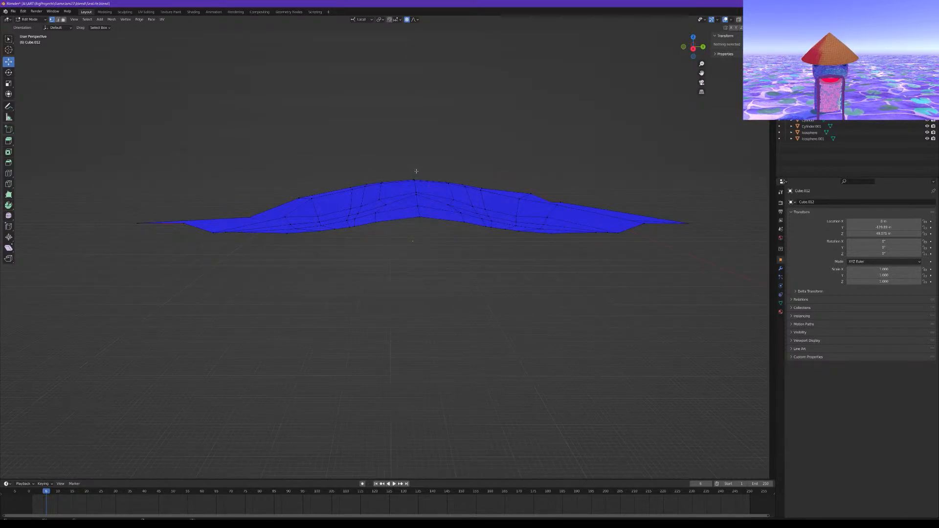
click(417, 171)
key(g)
key(z)
scroll(416, 176, down, 1)
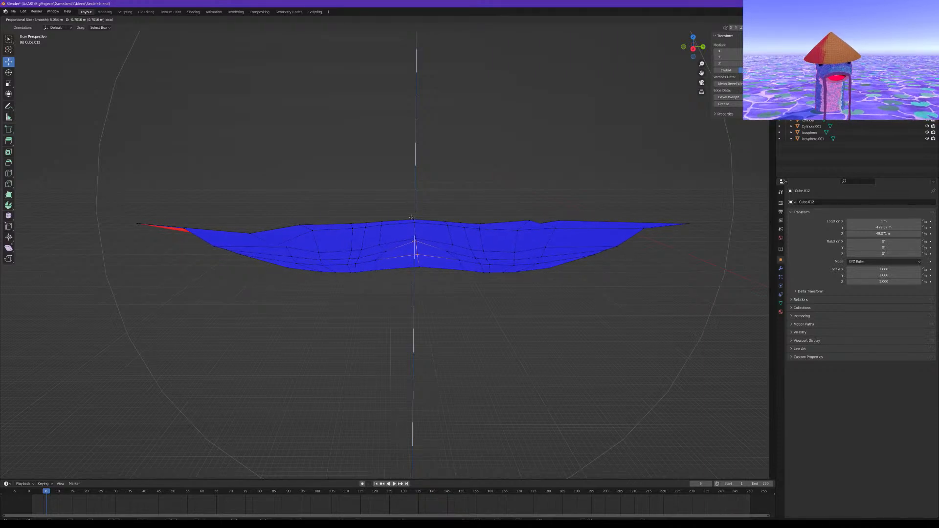
click(411, 218)
middle_drag(412, 218, 438, 233)
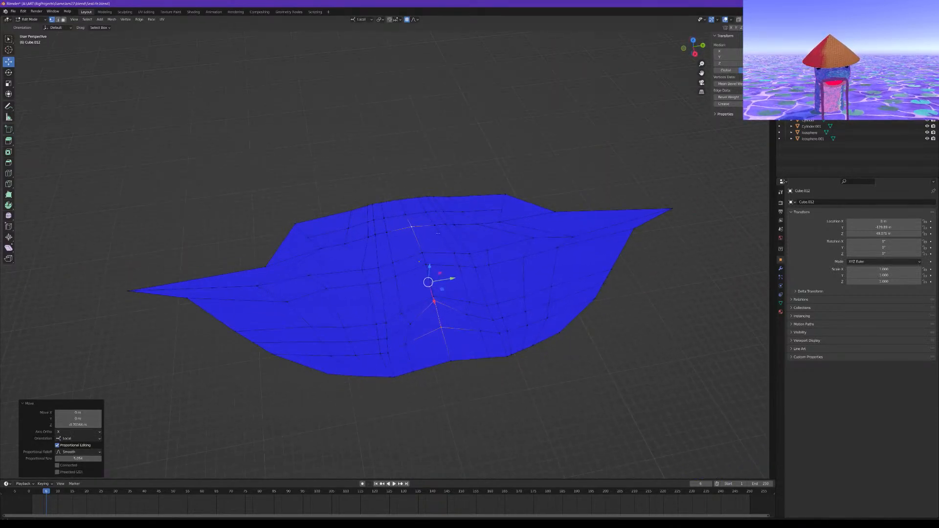
Select the shortest vertex path along the whole centre line and raise it about 0.13 m along local Z with a smaller proportional radius
click(402, 207)
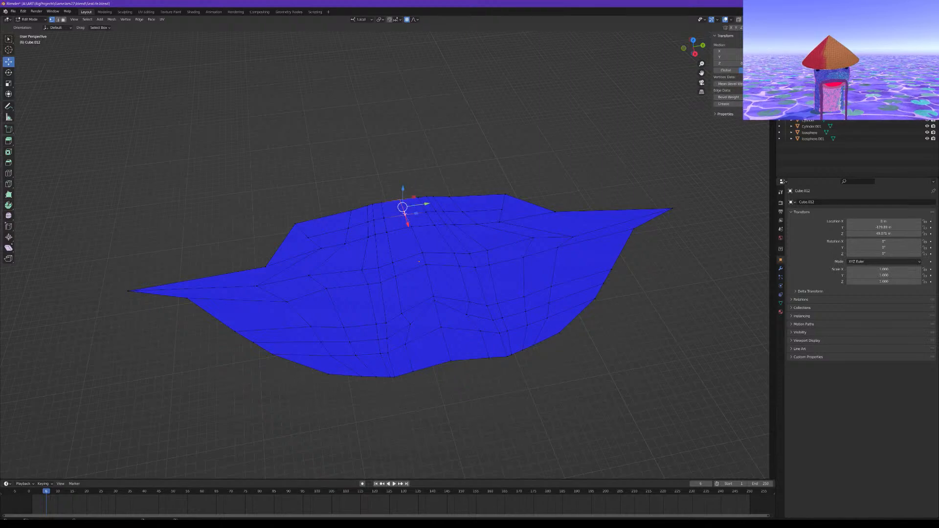
click(400, 200)
ctrl+click(452, 361)
middle_drag(452, 360, 436, 302)
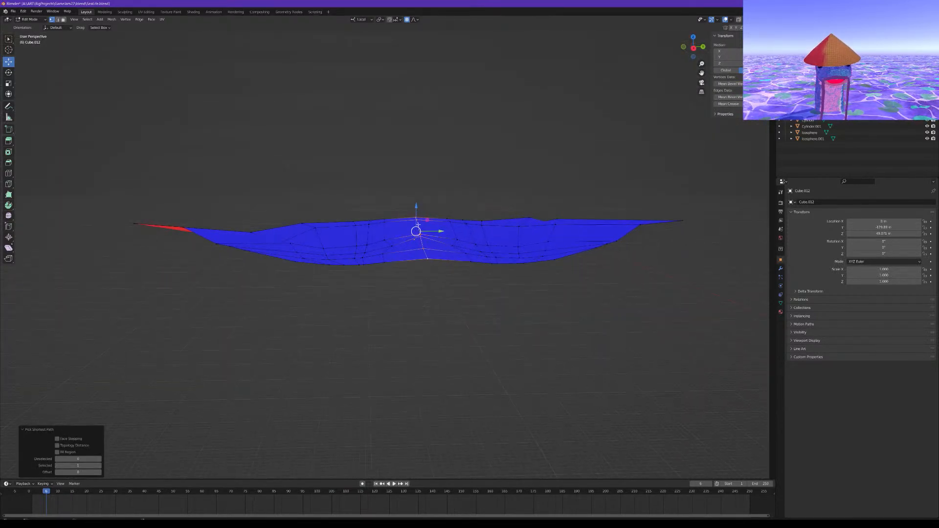
drag(414, 207, 414, 199)
scroll(414, 200, up, 7)
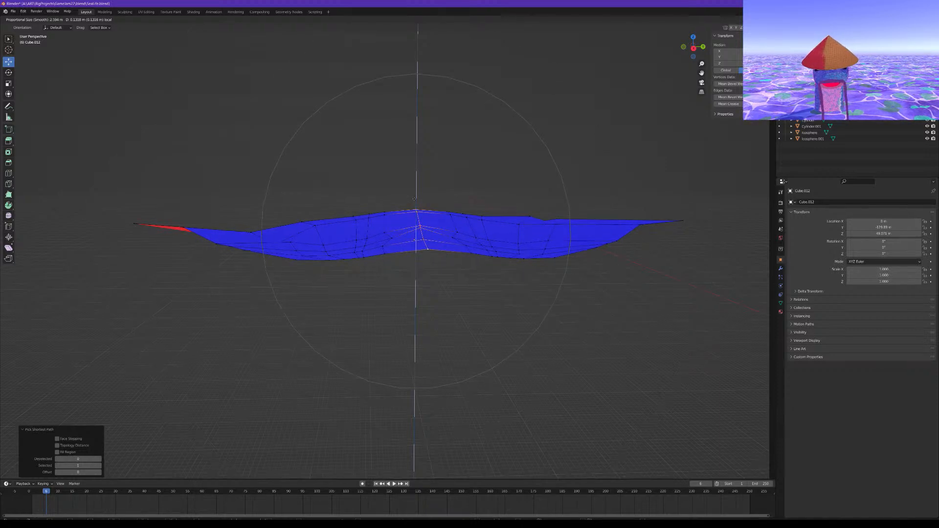
drag(414, 198, 414, 199)
middle_drag(454, 204, 427, 221)
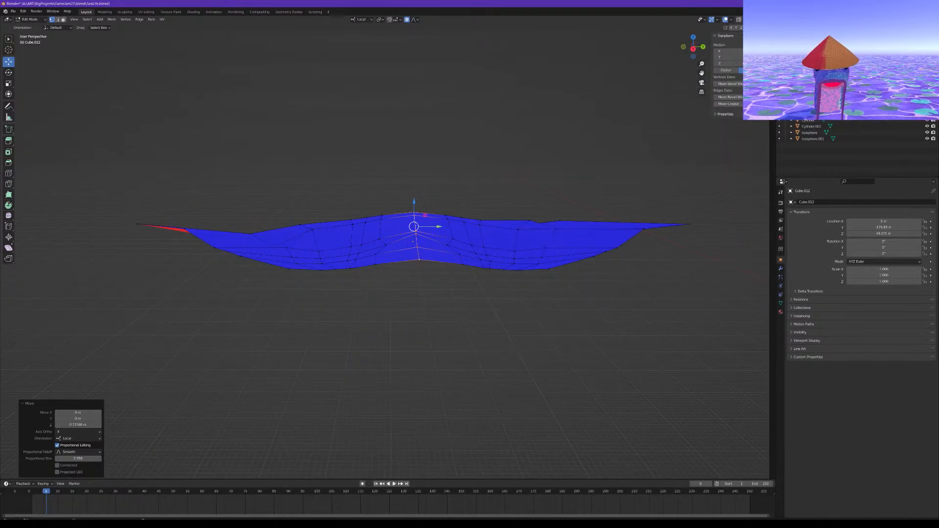
middle_drag(379, 242, 374, 247)
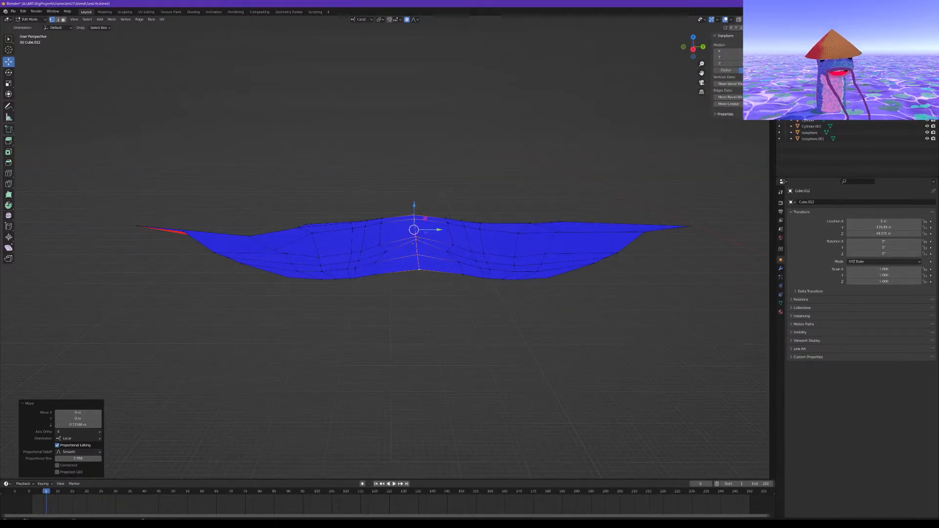
click(300, 227)
shift+click(250, 237)
middle_drag(575, 259, 551, 259)
shift+click(512, 227)
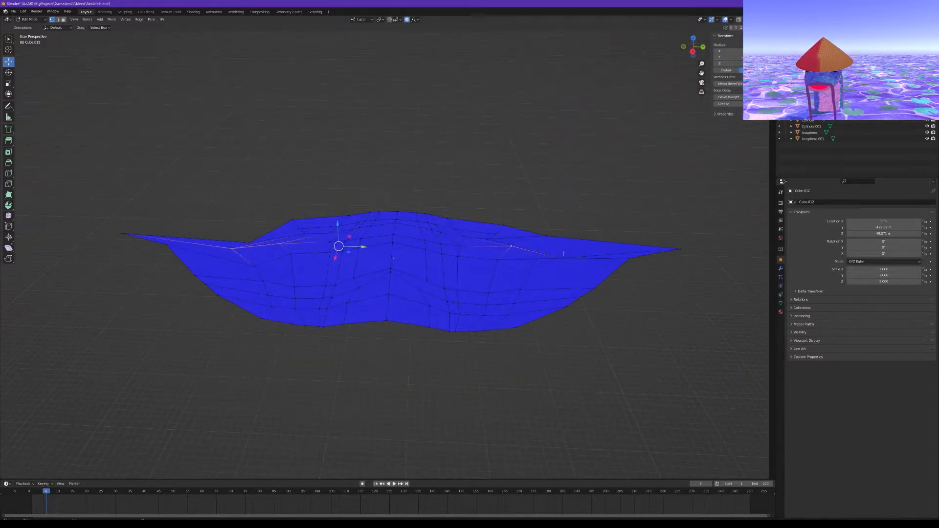
Raise the single vertex near the base of one wing tip about 0.2 m along local Z, and lower it again about 0.13 m
click(565, 262)
key(g)
key(z)
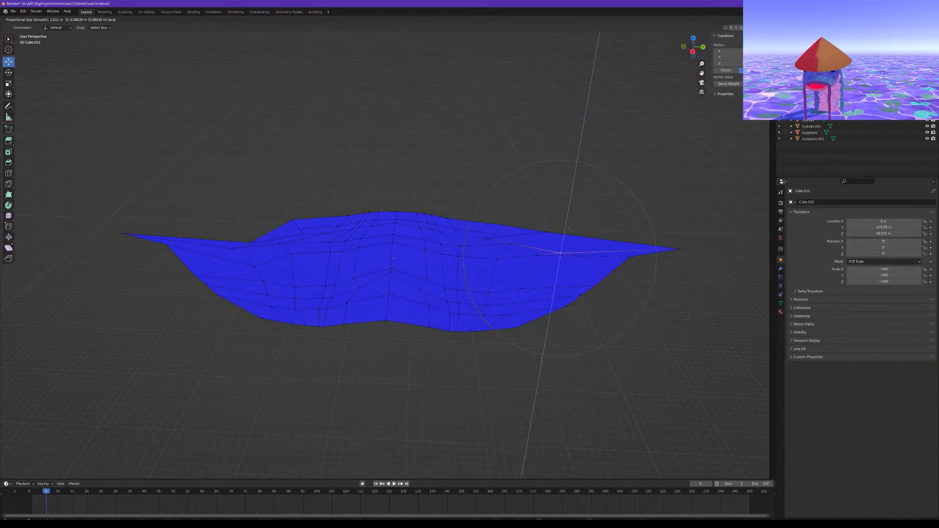
click(576, 219)
middle_drag(571, 225, 569, 217)
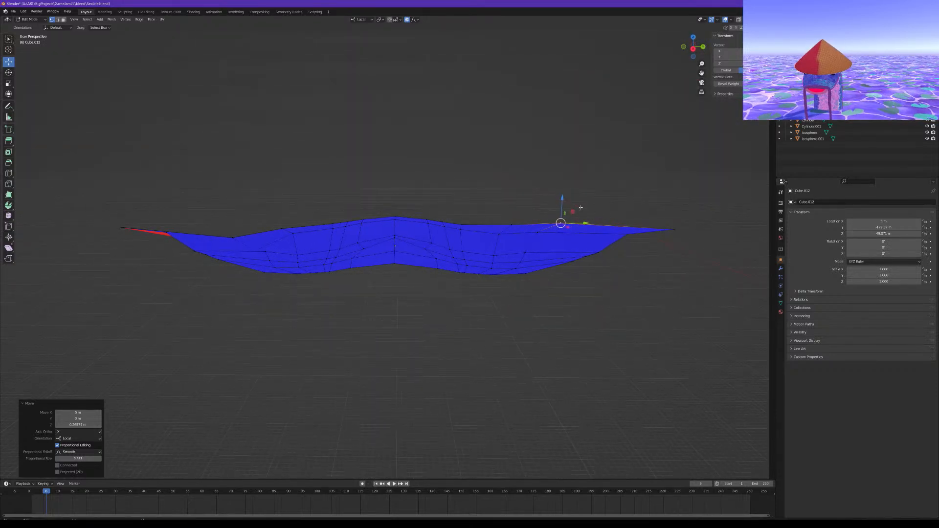
key(g)
key(z)
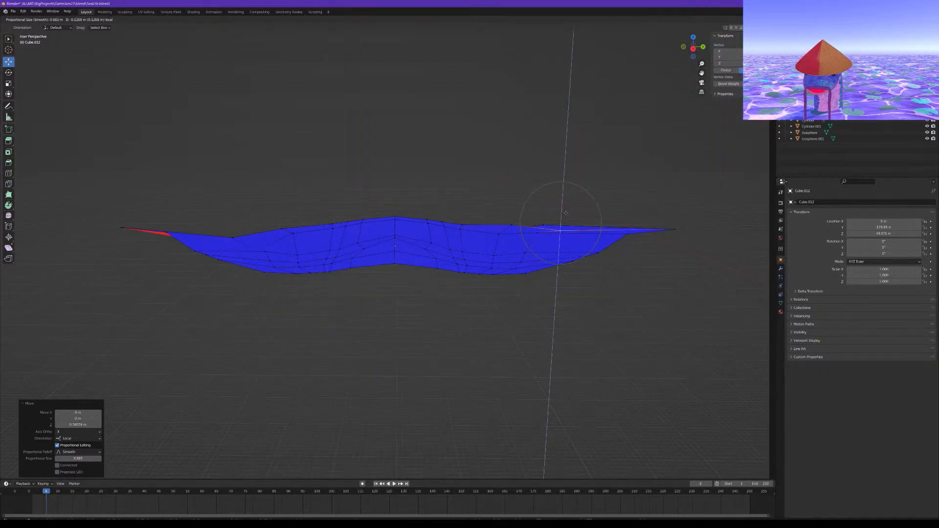
click(565, 214)
Select the neighbouring edge vertex at the base of the same wing and lower it about 0.24 m along local Z
shift+click(233, 237)
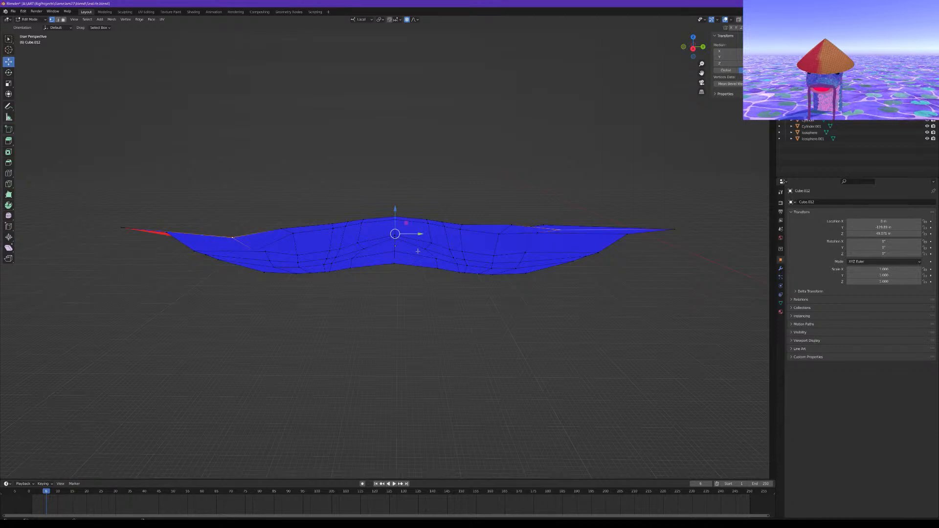
click(538, 234)
key(g)
key(z)
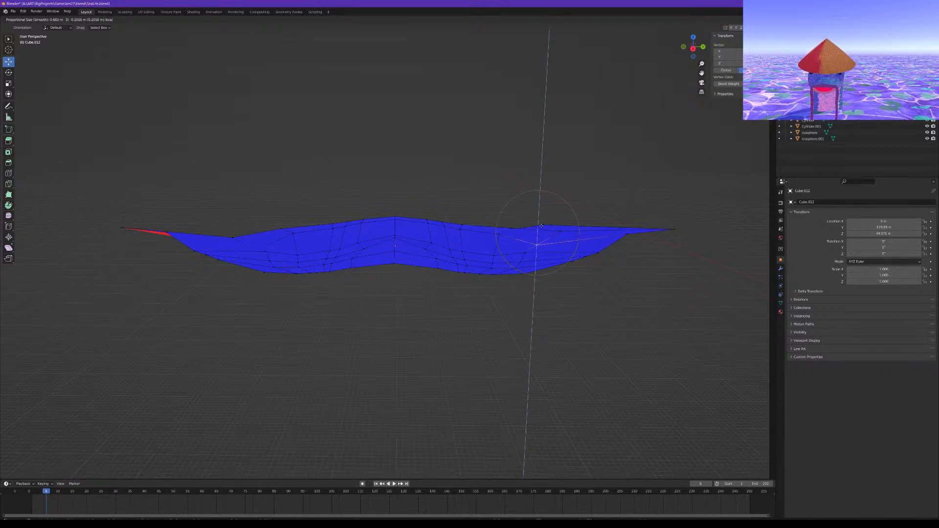
click(549, 236)
middle_drag(549, 236, 396, 225)
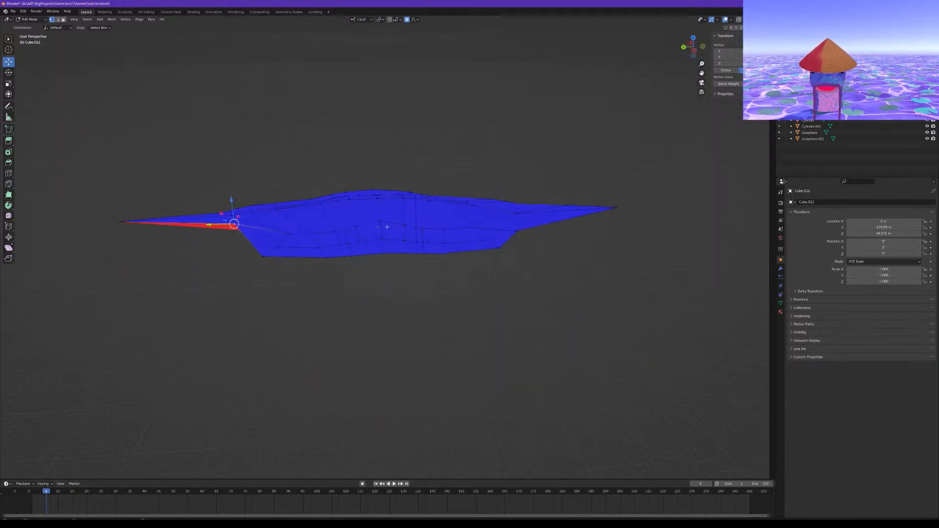
key(g)
key(z)
key(z)
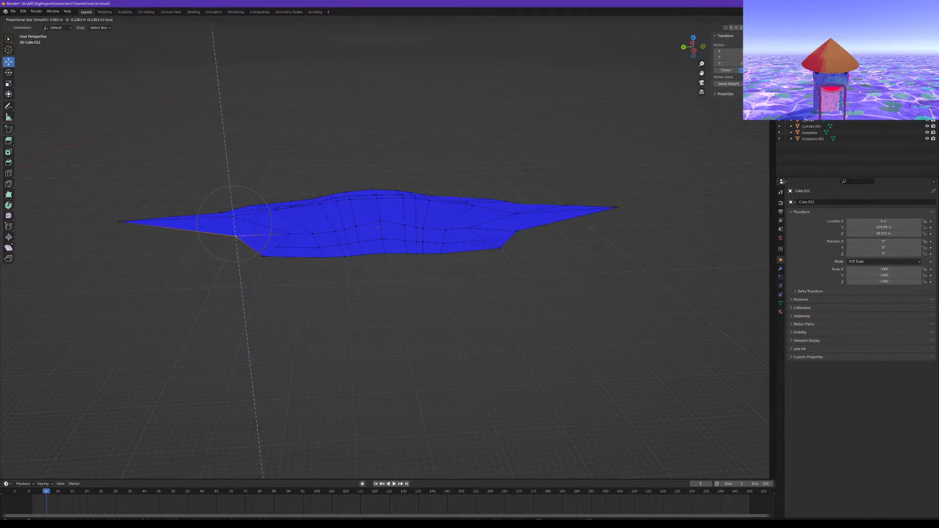
click(230, 234)
Select the matching edge vertices at the base of both wings and lower them about 0.19 m along local Z with a larger proportional radius
middle_drag(230, 233, 543, 239)
click(556, 306)
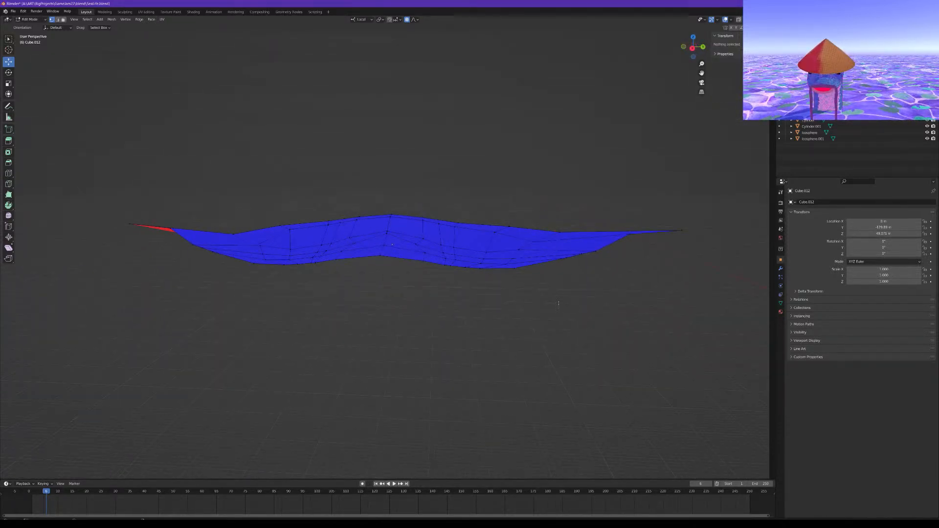
click(560, 230)
shift+click(233, 235)
key(g)
key(z)
scroll(395, 216, down, 5)
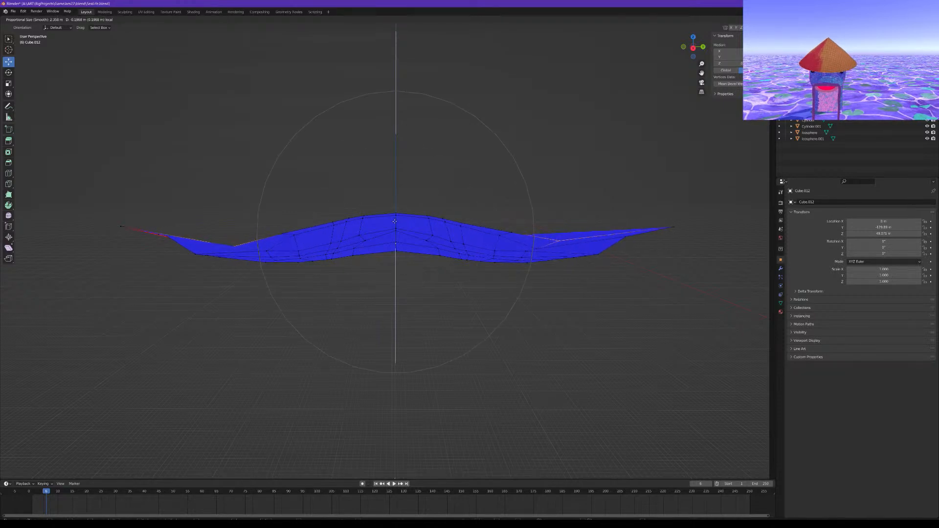
click(395, 221)
Select the two vertices beside the centre line near the body's end and lower them slightly along local Z with a small proportional radius
middle_drag(398, 206, 490, 240)
middle_drag(348, 235, 422, 258)
click(408, 260)
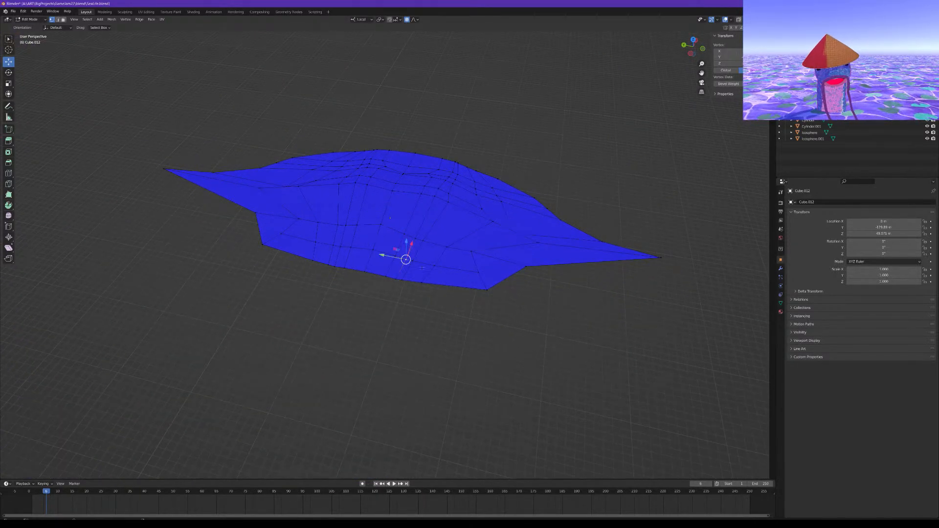
shift+click(319, 244)
middle_drag(383, 269, 384, 227)
key(g)
key(z)
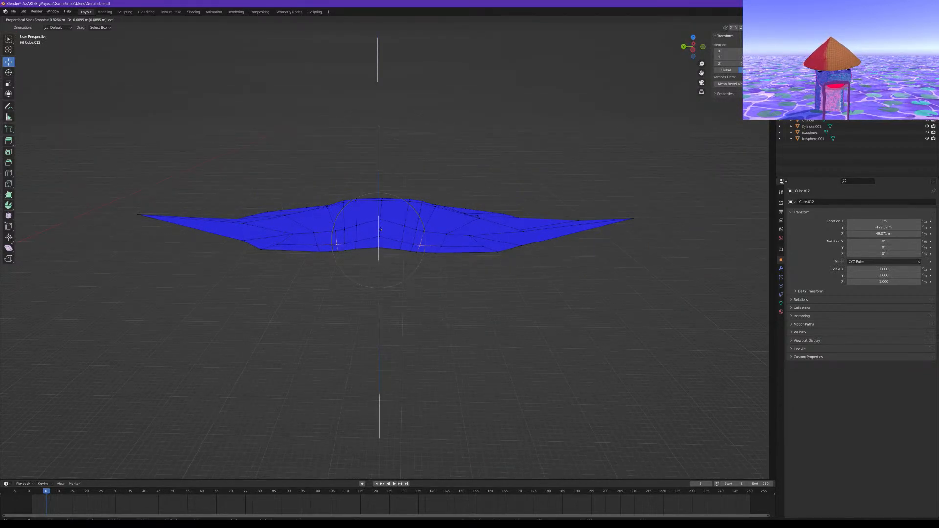
click(380, 230)
Select the shortest vertex path along the body's end edge between its two corners and lower it along local Z
click(447, 287)
middle_drag(447, 287, 426, 291)
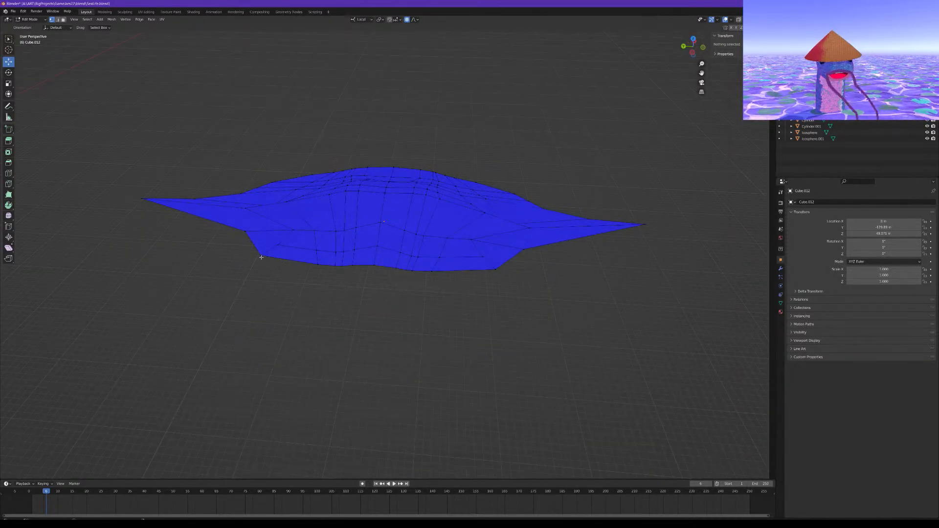
click(261, 255)
ctrl+click(498, 268)
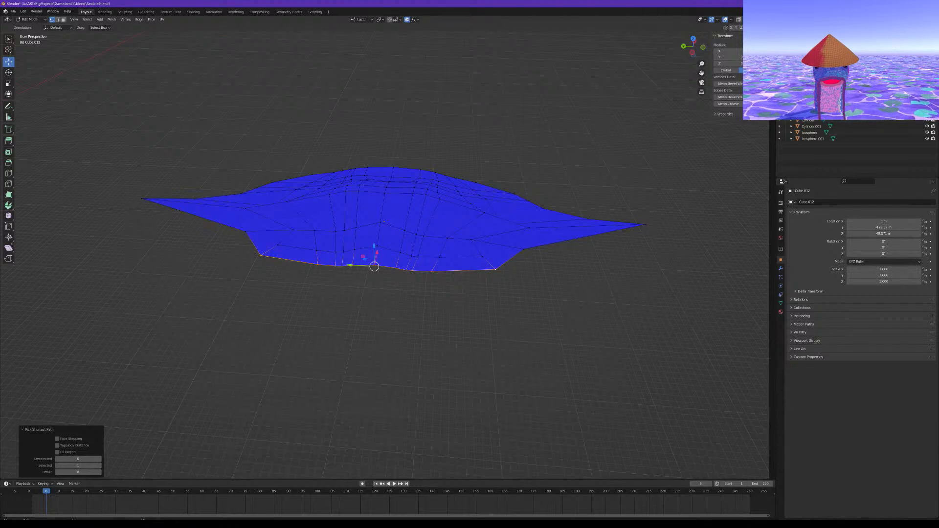
middle_drag(421, 202, 518, 196)
drag(437, 216, 436, 224)
Select the two vertices just inside the end edge on either side of centre and raise them slightly along local Z without proportional editing
click(495, 227)
middle_drag(495, 227, 393, 236)
click(333, 238)
middle_drag(333, 238, 419, 252)
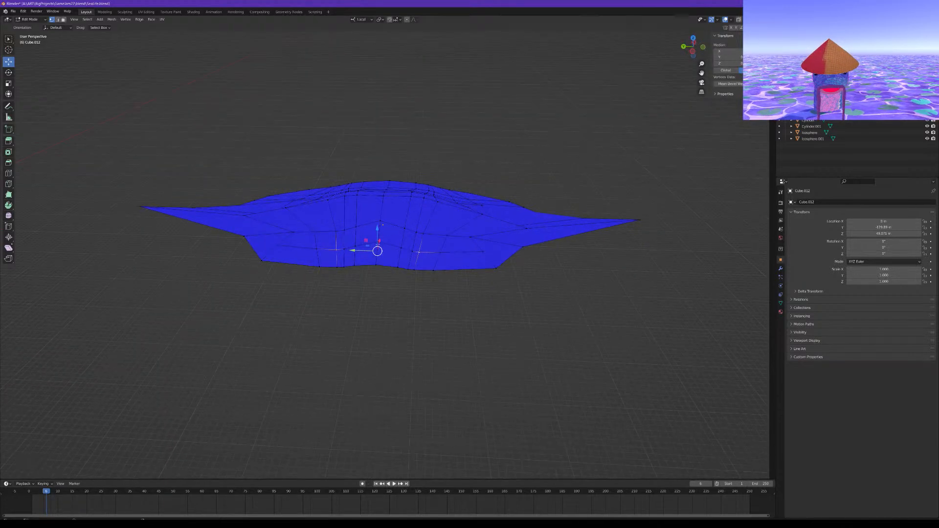
drag(377, 238, 377, 235)
middle_drag(379, 239, 407, 232)
click(465, 277)
middle_drag(465, 277, 279, 274)
scroll(382, 283, down, 3)
middle_drag(383, 284, 394, 259)
key(alt+h)
scroll(383, 266, up, 3)
scroll(379, 288, down, 1)
key(ctrl+z)
Raise the entire visible top surface about 0.74 m along local Z and reveal the hidden lower part
key(a)
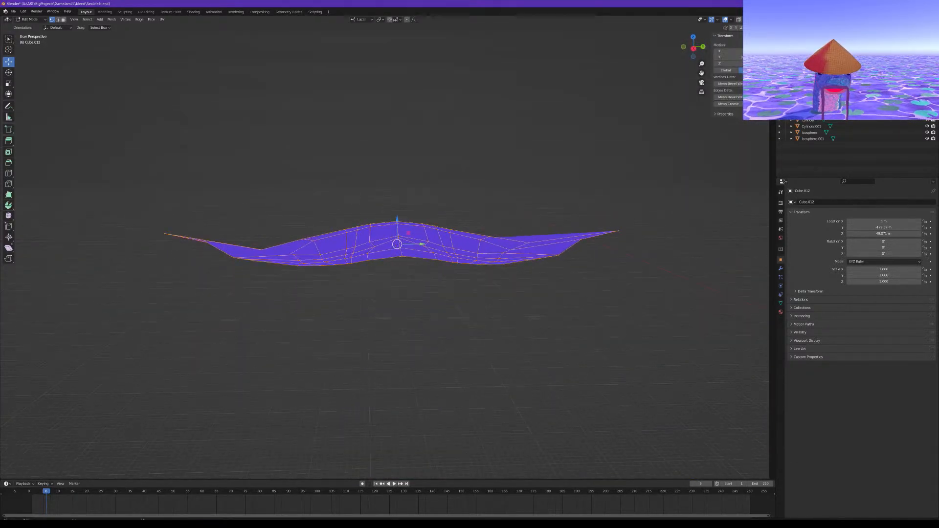
drag(397, 220, 398, 179)
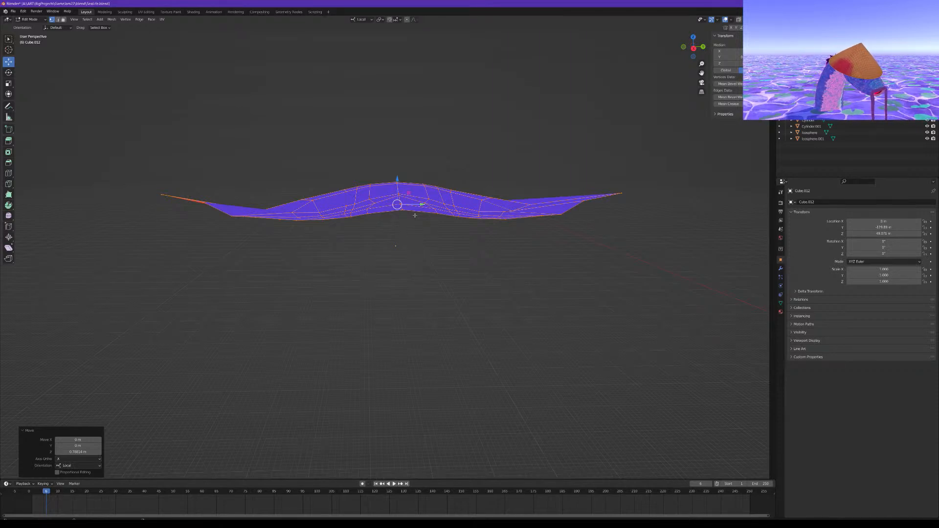
key(alt+h)
middle_drag(415, 215, 394, 243)
Turn on X-ray, box-select the top surface, and lower it about 0.42 m along local Z towards the lower part
key(alt+a)
key(alt+z)
drag(195, 148, 576, 231)
middle_drag(517, 225, 533, 228)
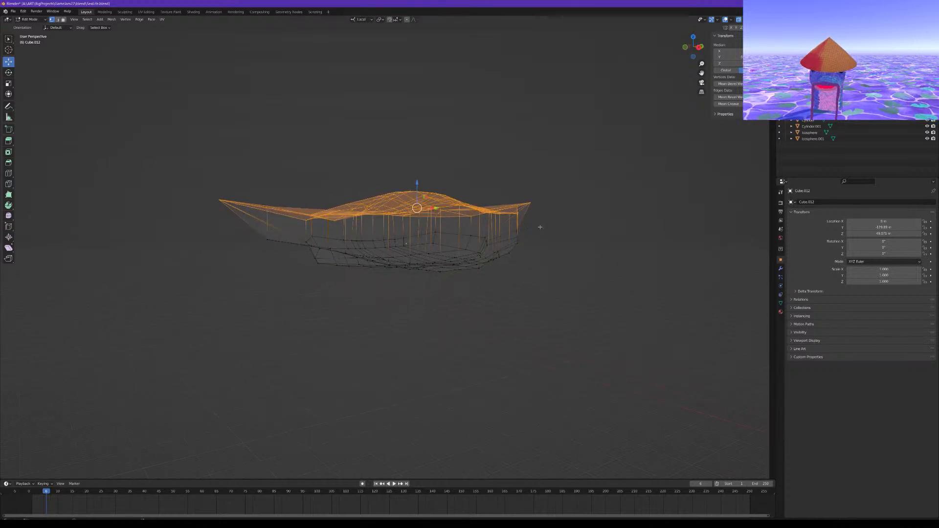
drag(412, 179, 420, 200)
middle_drag(420, 201, 431, 235)
Clear the selection and examine the fit between the top surface and the lower part from several angles
scroll(550, 231, up, 3)
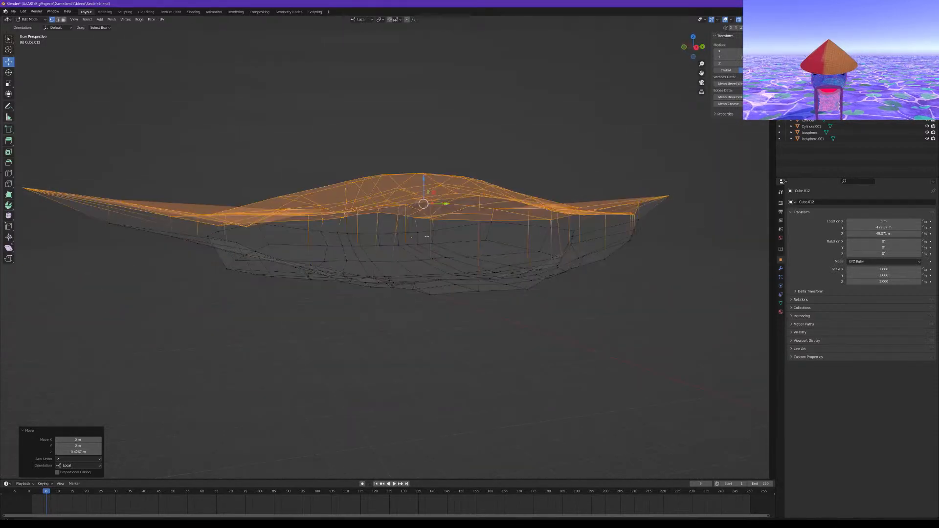
scroll(431, 235, down, 3)
click(507, 340)
middle_drag(506, 340, 491, 319)
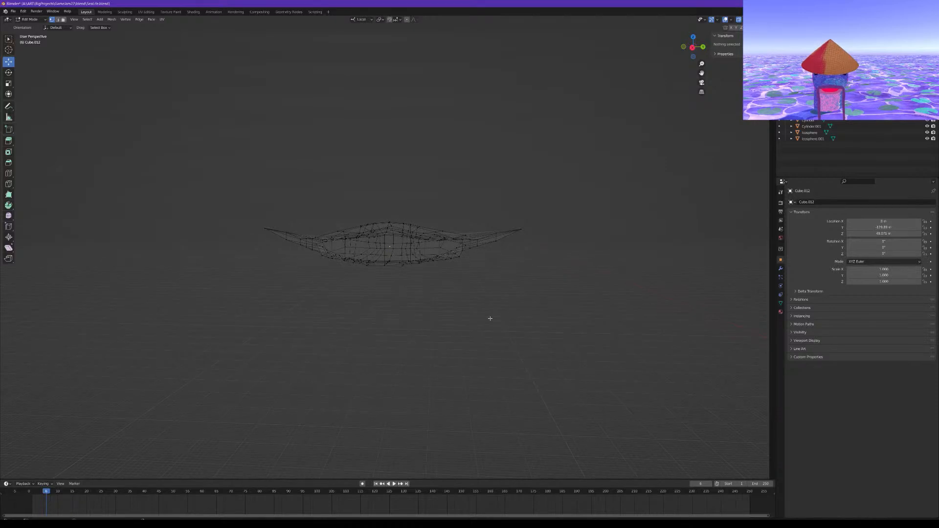
scroll(462, 282, up, 2)
middle_drag(462, 282, 465, 329)
middle_drag(396, 272, 414, 307)
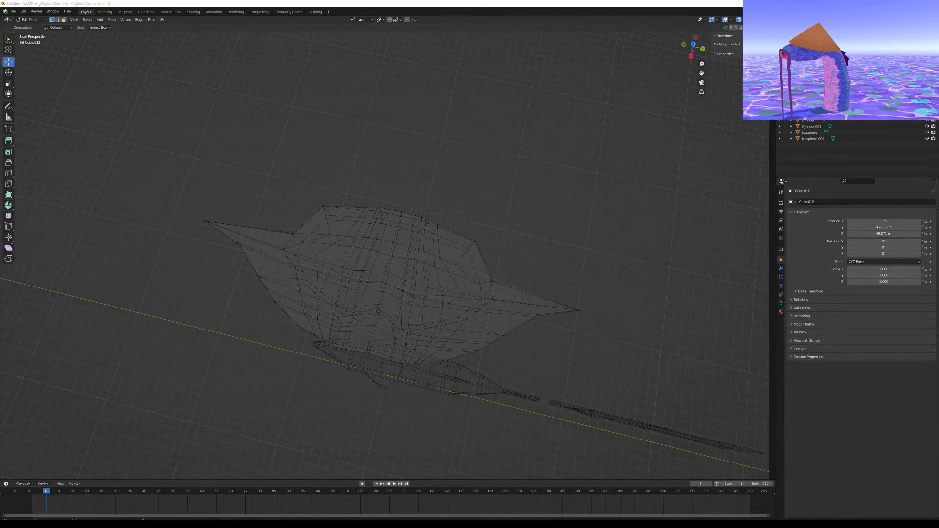
middle_drag(561, 299, 572, 232)
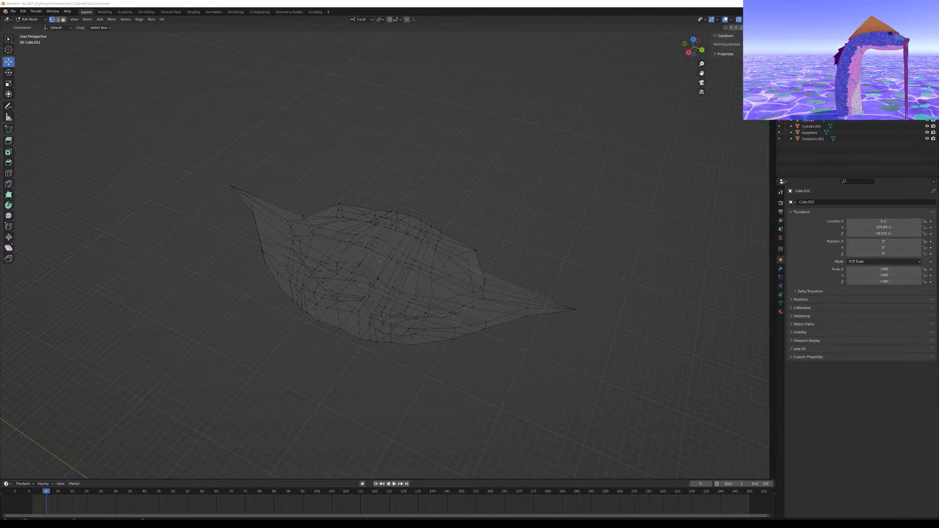
middle_drag(35, 201, 622, 98)
Turn off X-ray, select two vertices on the underside, and try moving them inwards with proportional editing and a larger radius
click(739, 21)
middle_drag(559, 148, 560, 118)
shift+middle_drag(493, 139, 467, 183)
click(476, 182)
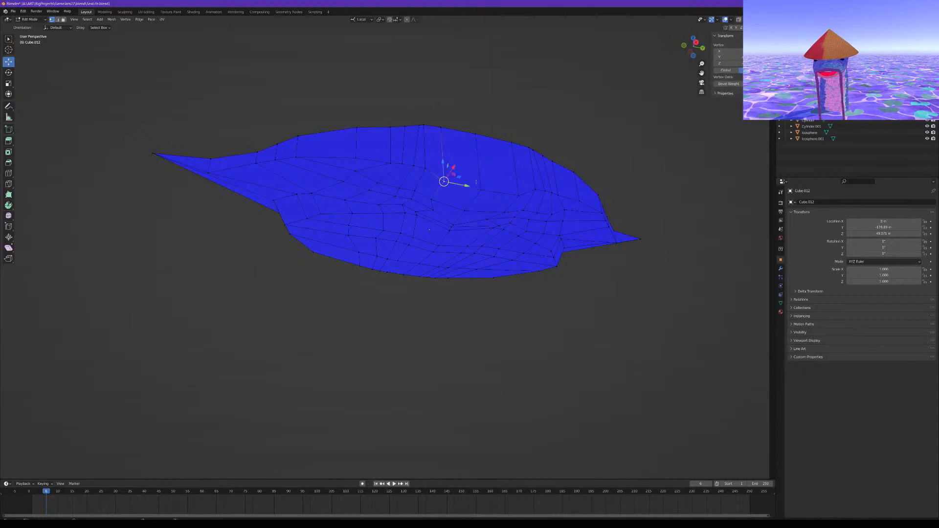
shift+click(518, 195)
click(407, 19)
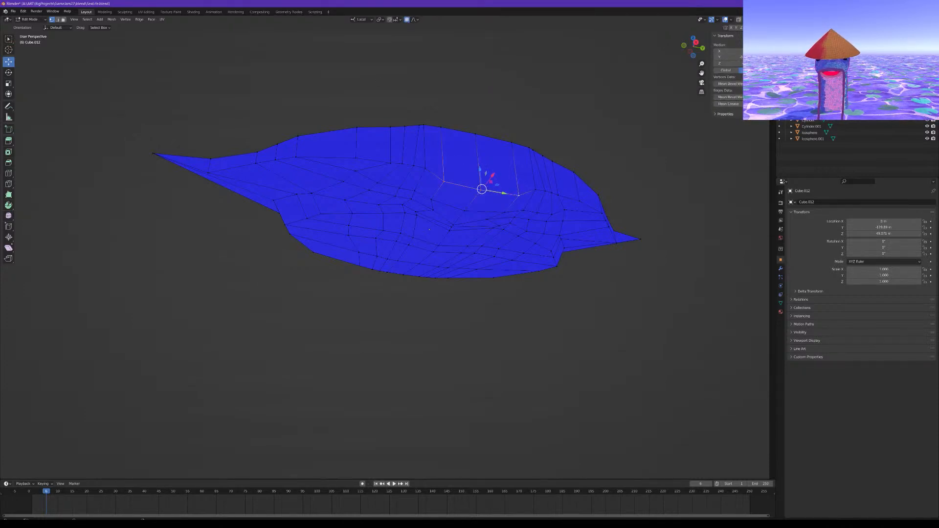
middle_drag(476, 115, 540, 173)
drag(569, 263, 554, 264)
scroll(564, 263, down, 7)
middle_drag(554, 264, 543, 241)
Add another underside vertex to the selection and try moving the group further inwards with a smaller proportional radius
shift+click(546, 277)
drag(563, 257, 551, 257)
scroll(556, 257, up, 6)
middle_drag(550, 256, 547, 238)
Undo the underside vertex moves and the selection changes made for them
key(ctrl+z)
key(ctrl+z)
key(ctrl+z)
key(ctrl+z)
Turn on X-ray and box-select the top surface in two overlapping areas across the body
middle_drag(615, 243, 598, 284)
click(739, 20)
middle_drag(503, 164, 511, 160)
drag(205, 170, 402, 232)
middle_drag(456, 229, 441, 229)
shift+drag(331, 175, 534, 236)
Add the missed vertices along the side and near the wing tip to the top-surface selection and hide the selection
middle_drag(518, 231, 498, 221)
shift+click(509, 289)
shift+click(529, 283)
shift+click(545, 279)
shift+click(580, 255)
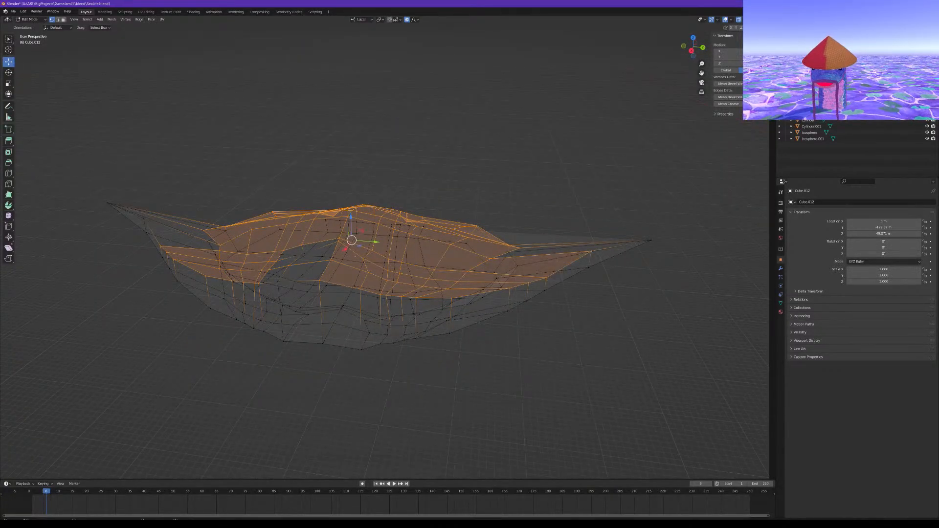
shift+click(147, 220)
middle_drag(234, 234, 354, 245)
key(h)
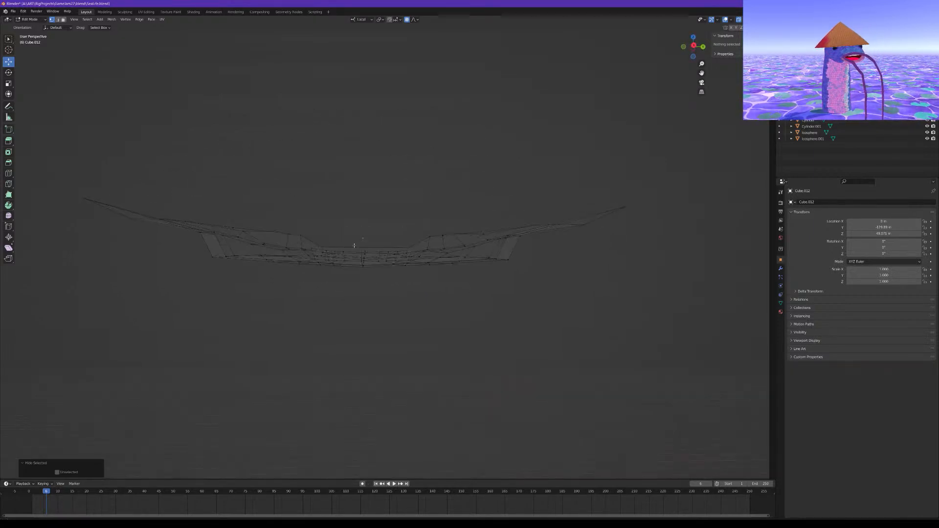
Select the vertex path along the exposed upper rim, then clear that selection and reveal the hidden top surface with nothing selected
click(279, 232)
middle_drag(279, 232, 446, 180)
ctrl+click(448, 178)
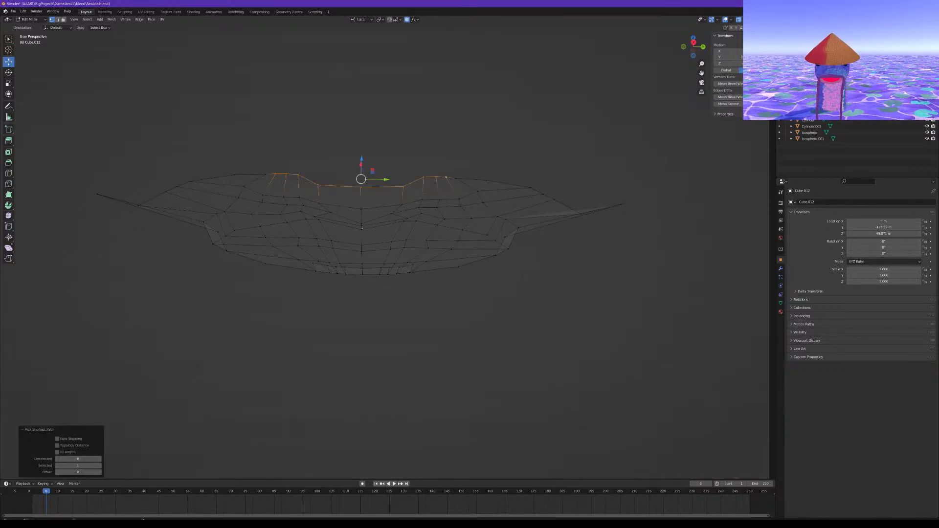
middle_drag(420, 217, 496, 310)
drag(545, 330, 520, 328)
middle_drag(519, 329, 479, 308)
key(alt+h)
click(563, 293)
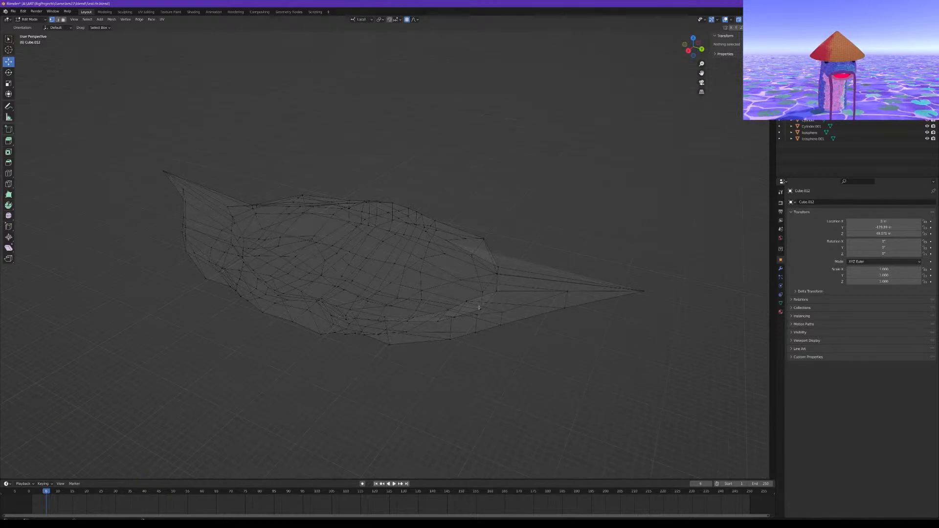
Save the file and turn off X-ray
key(ctrl+s)
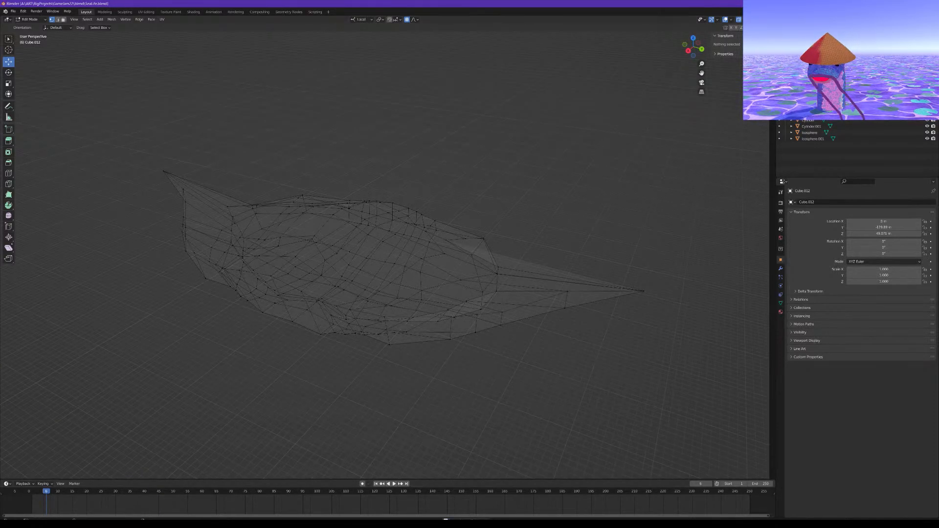
click(740, 20)
Examine the body's shape from the front, the side, the end and below
mouse_move(489, 142)
middle_down()
mouse_move(343, 110)
mouse_move(427, 105)
mouse_move(409, 132)
mouse_move(430, 147)
mouse_move(465, 156)
mouse_move(504, 122)
mouse_move(509, 162)
mouse_move(506, 142)
middle_up()
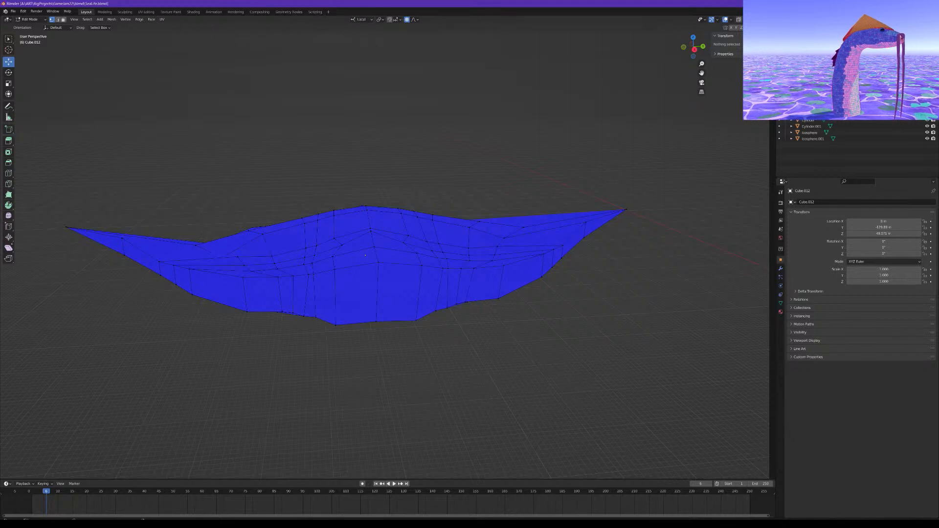
middle_drag(479, 131, 466, 91)
middle_drag(417, 143, 376, 144)
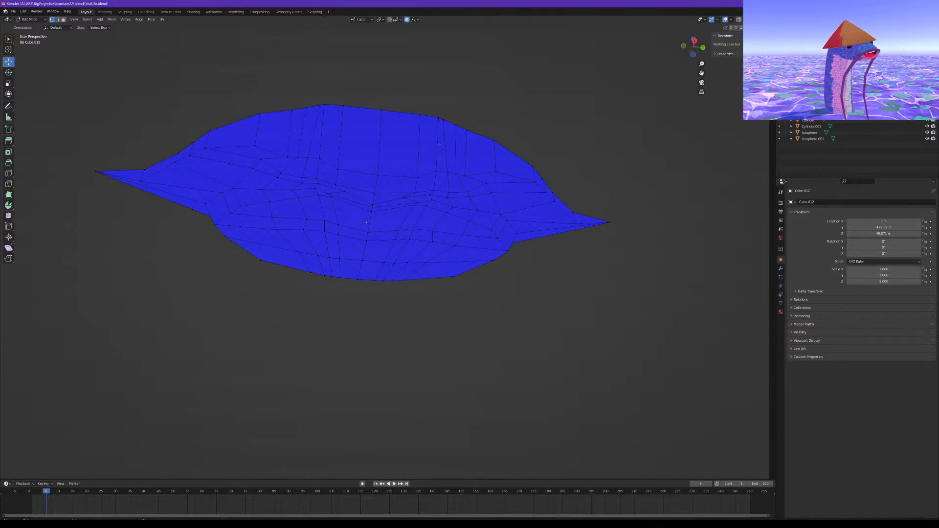
middle_drag(476, 158, 505, 137)
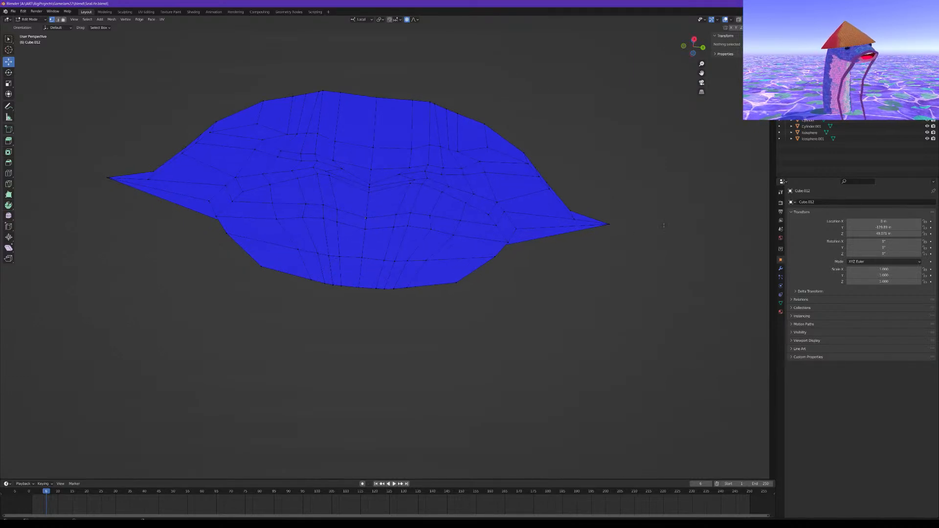
middle_drag(416, 225, 427, 229)
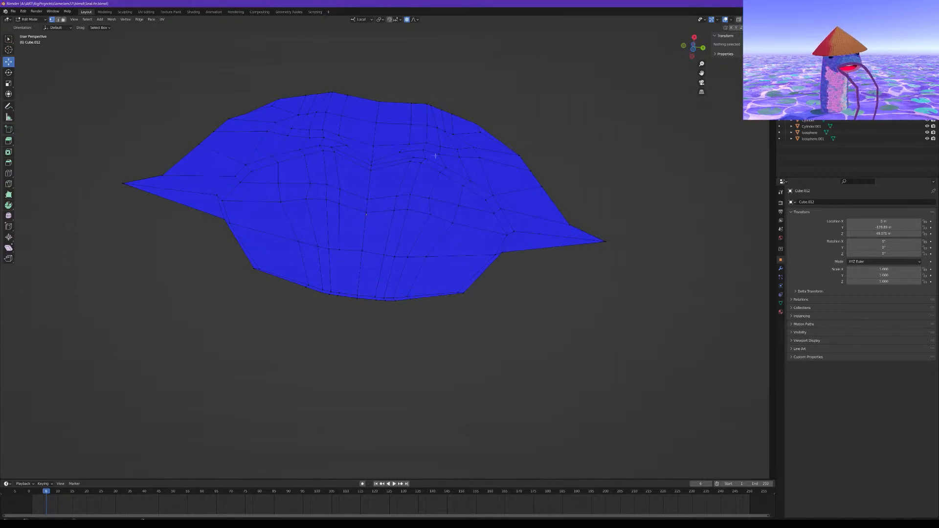
middle_drag(300, 168, 281, 230)
middle_drag(254, 167, 338, 360)
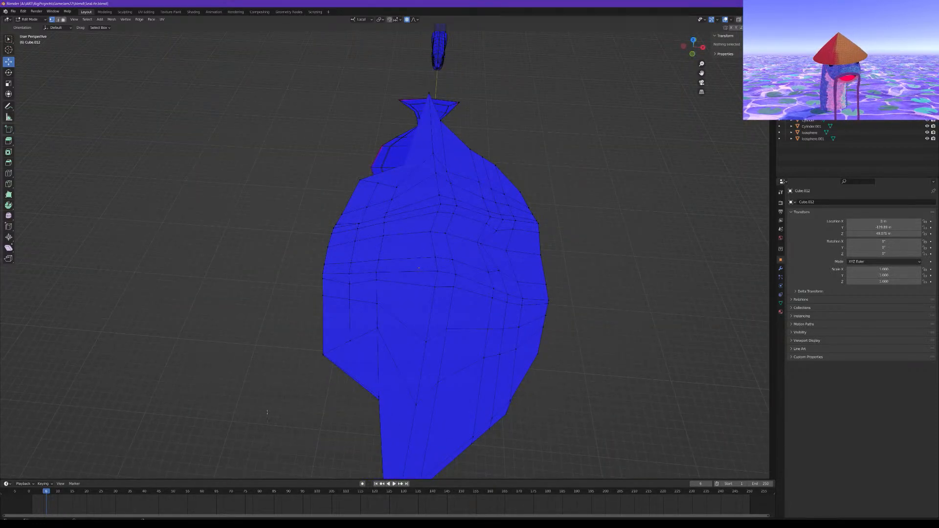
middle_drag(213, 357, 365, 238)
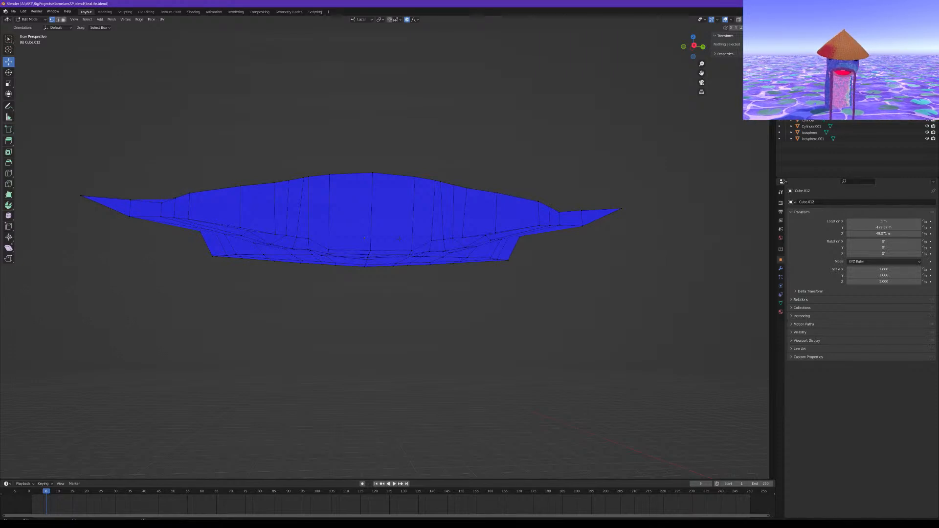
middle_drag(364, 238, 433, 272)
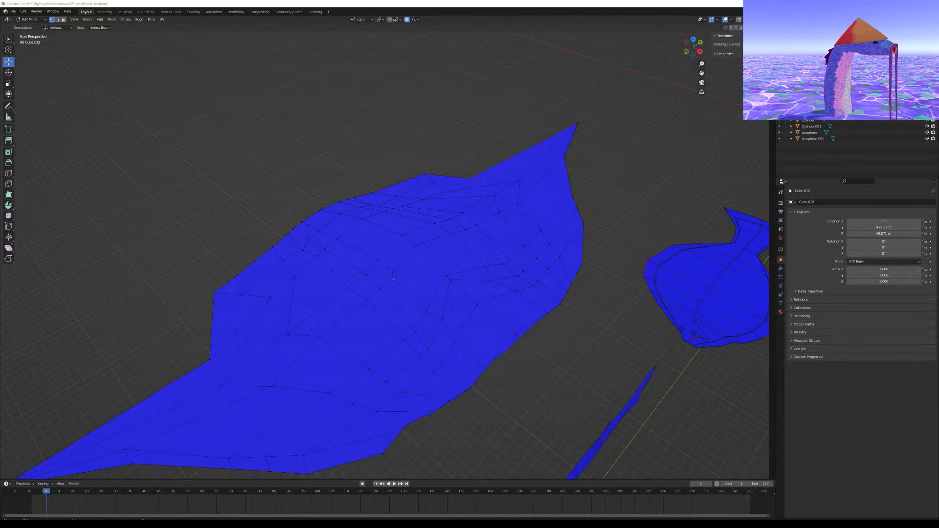
middle_drag(503, 235, 507, 208)
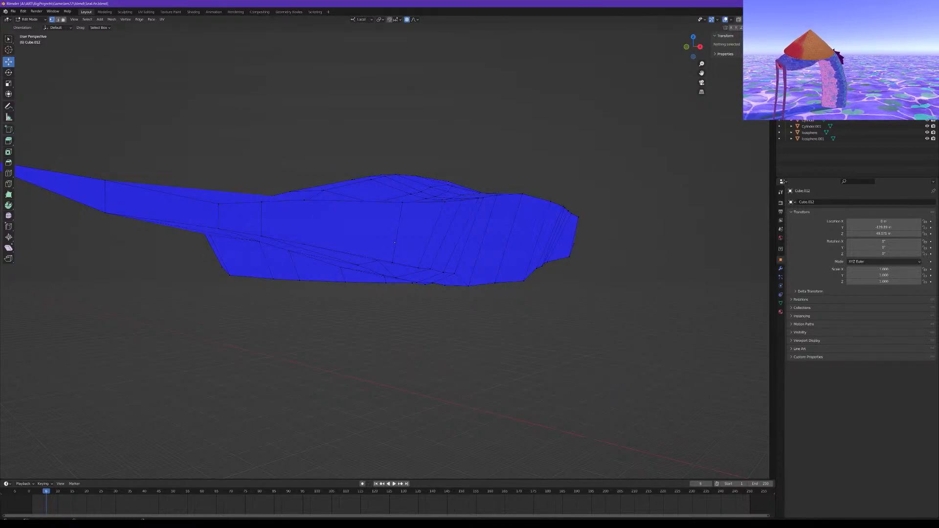
middle_drag(603, 199, 552, 200)
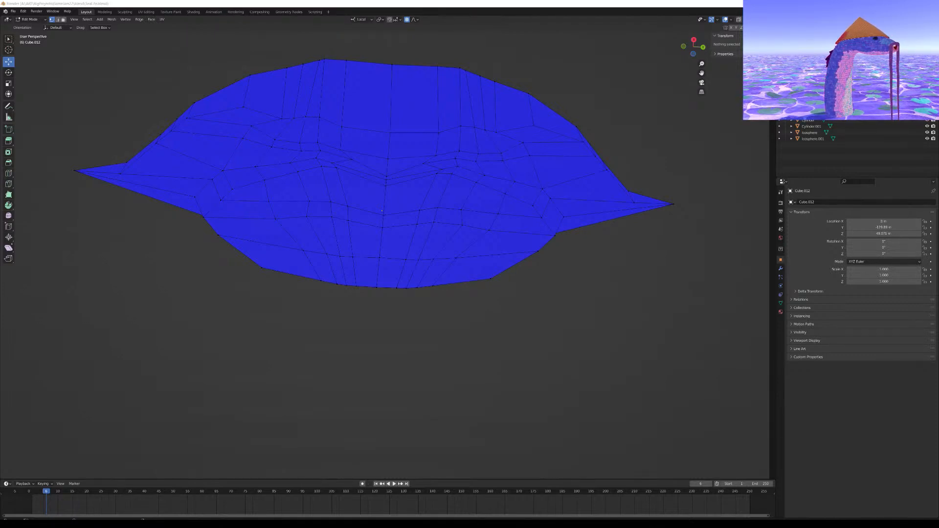
middle_drag(382, 211, 417, 298)
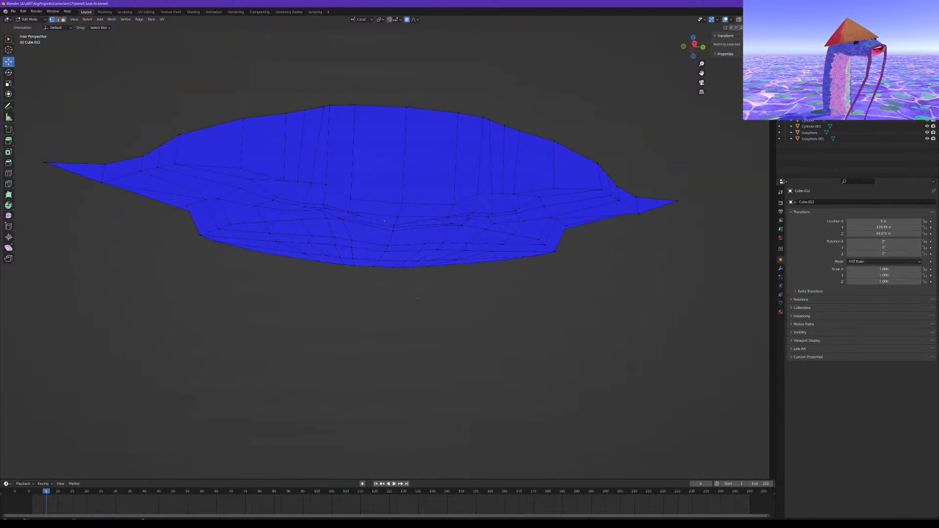
middle_drag(417, 298, 412, 292)
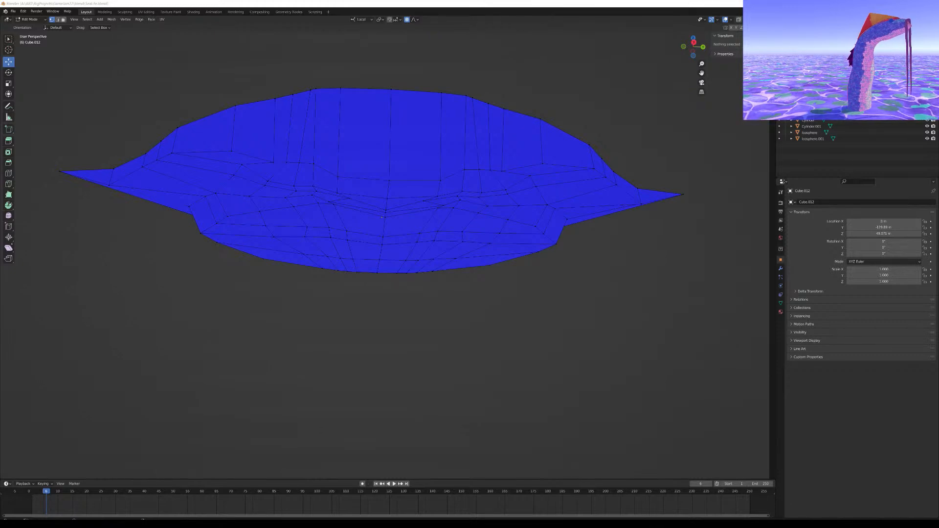
Switch to face selection and try selecting the narrow strip of three faces on the right half of the underside
middle_drag(314, 244, 311, 169)
shift+middle_drag(396, 199, 446, 248)
scroll(527, 239, up, 2)
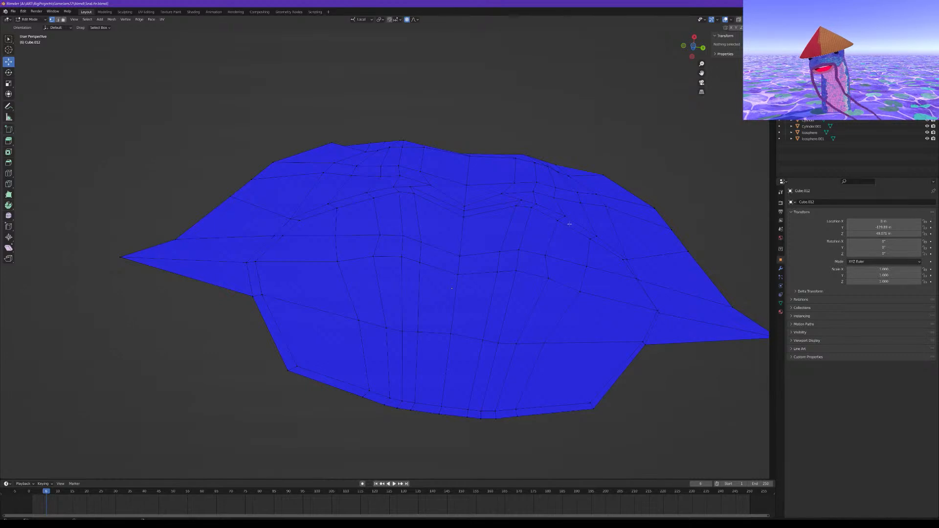
click(63, 20)
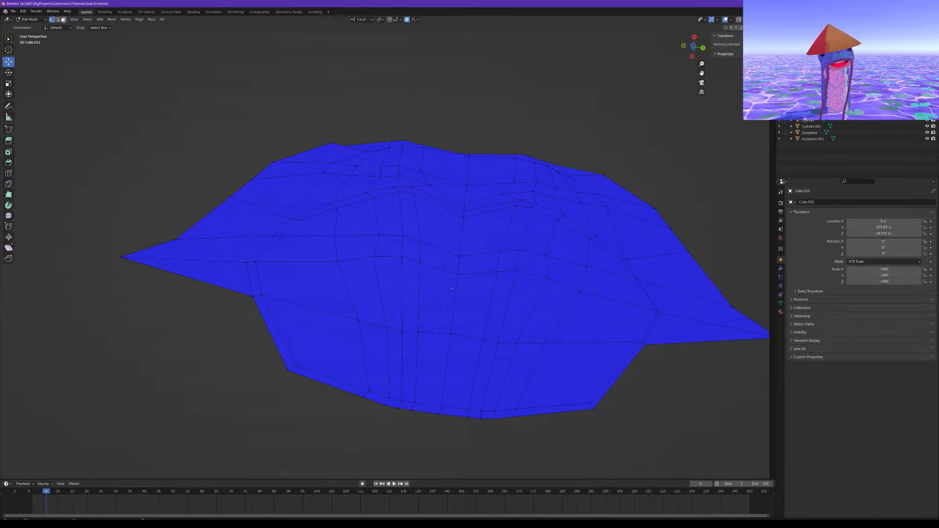
click(567, 224)
shift+click(535, 230)
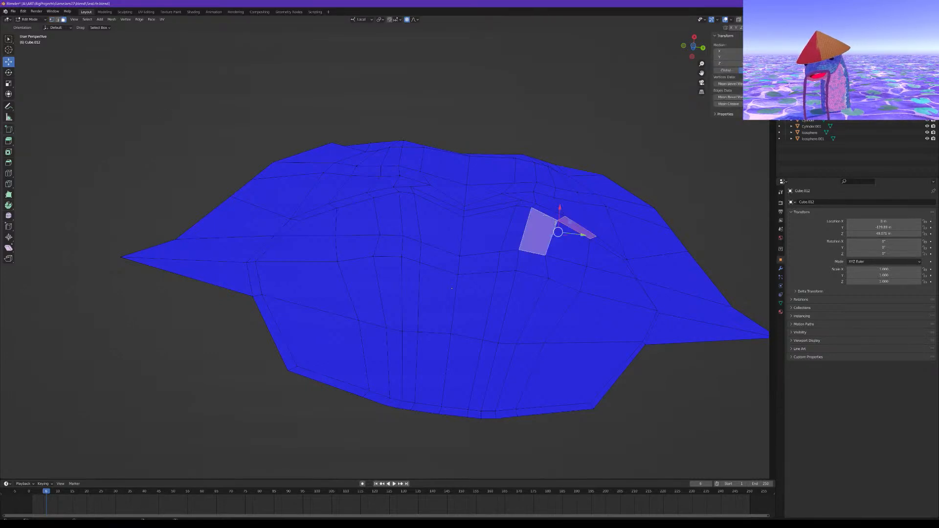
click(585, 231)
middle_drag(551, 214, 524, 249)
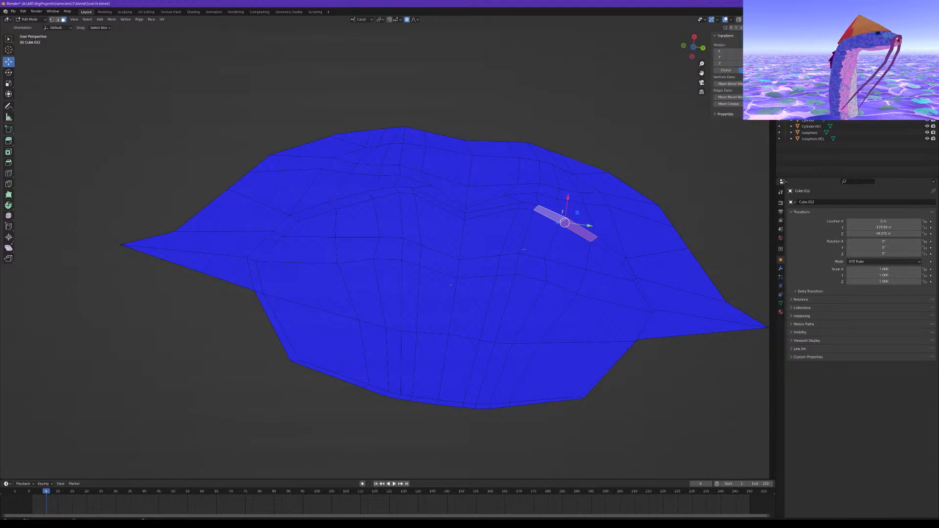
middle_drag(603, 246, 552, 237)
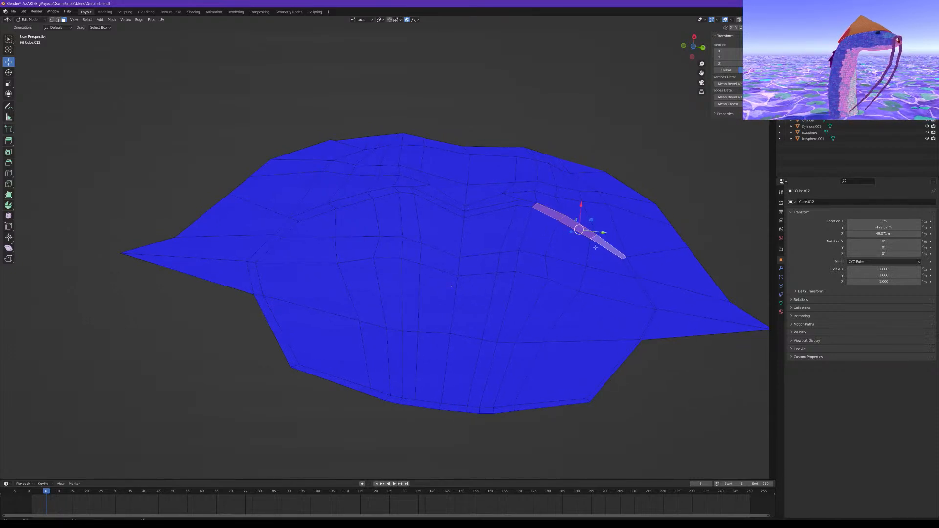
shift+middle_drag(614, 264, 356, 189)
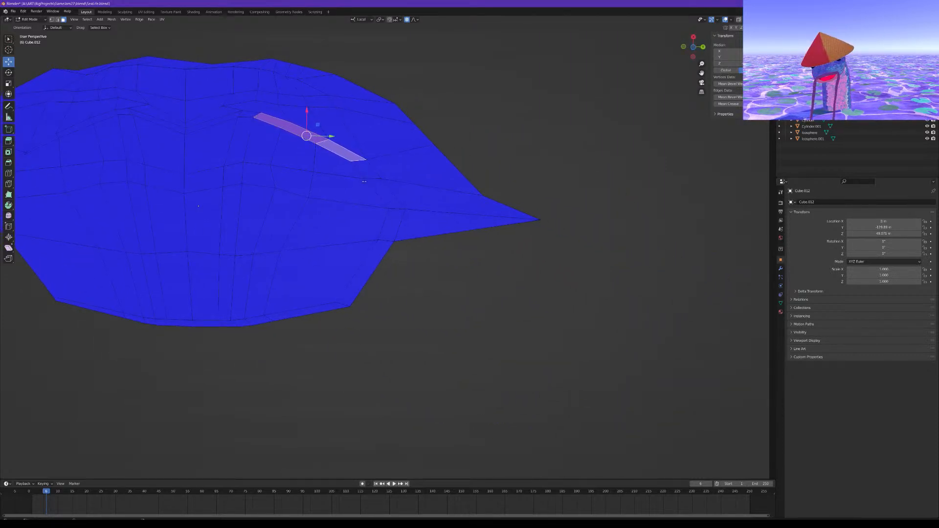
Try out single faces between the narrow underside strip and the slanted lower corner of the right half
click(366, 170)
click(397, 197)
click(385, 194)
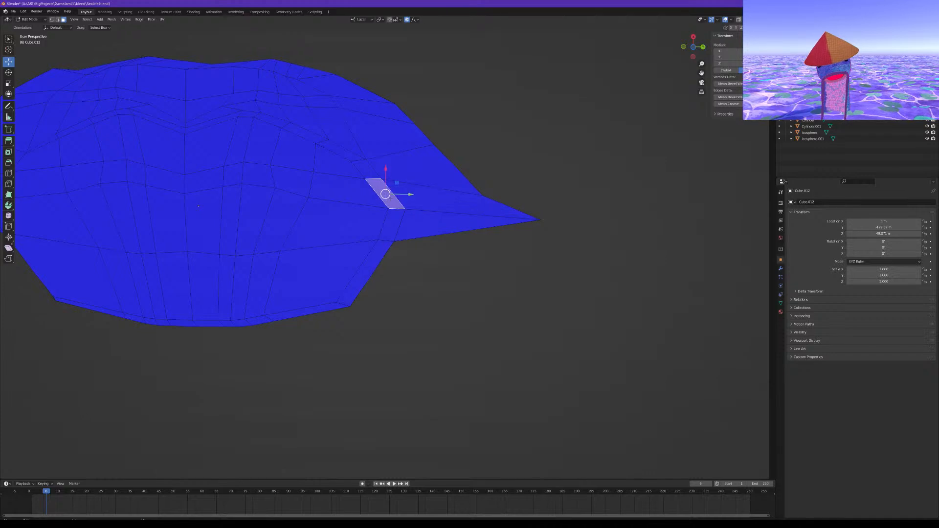
click(391, 228)
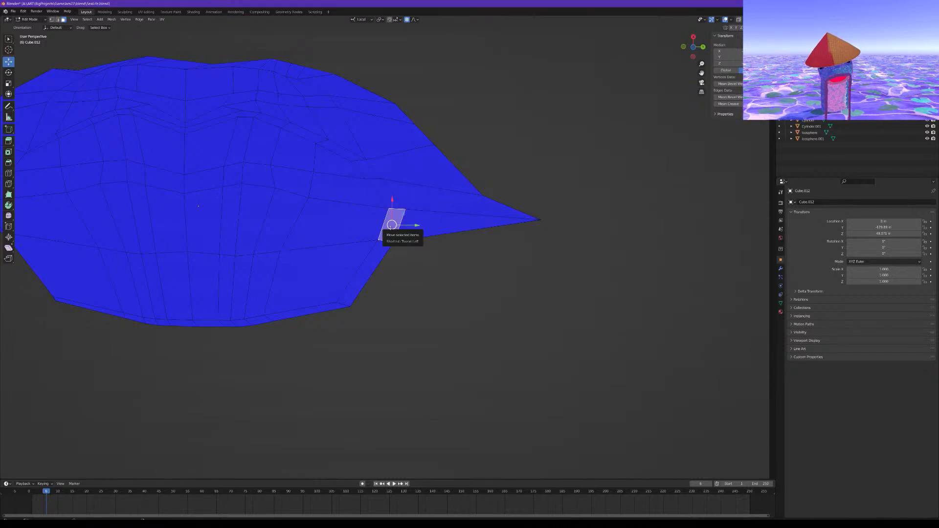
click(363, 262)
shift+middle_drag(320, 268, 398, 234)
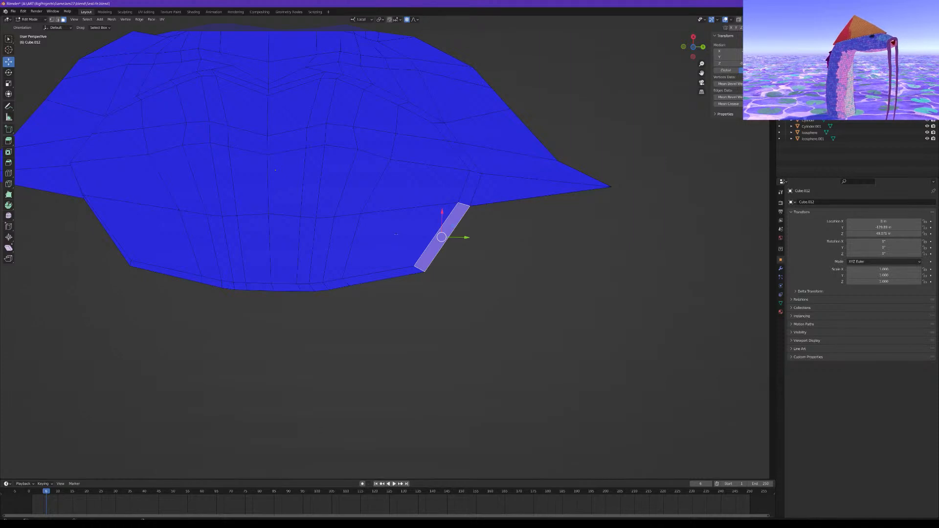
shift+middle_drag(395, 223, 386, 242)
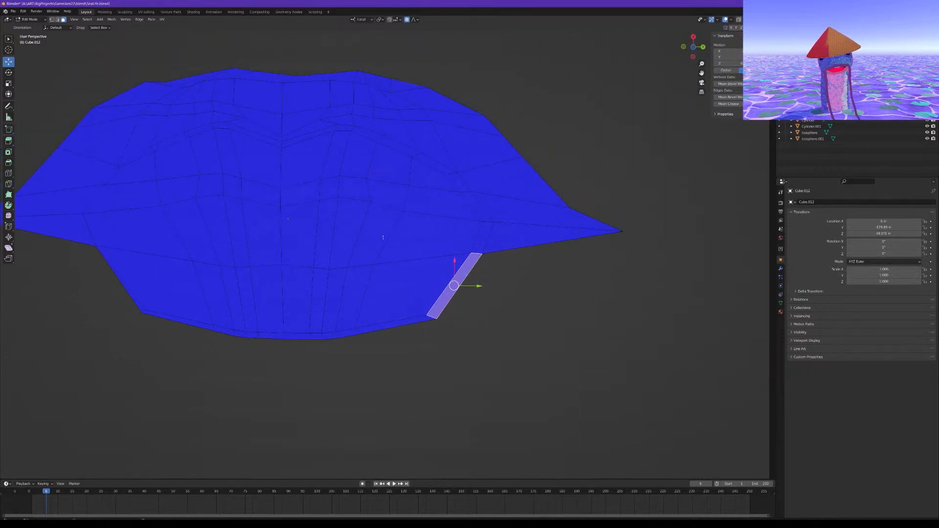
shift+middle_drag(396, 203, 395, 191)
Select two adjacent narrow strip faces on each half of the underside and extrude all four slightly along the normal
click(402, 148)
shift+click(437, 164)
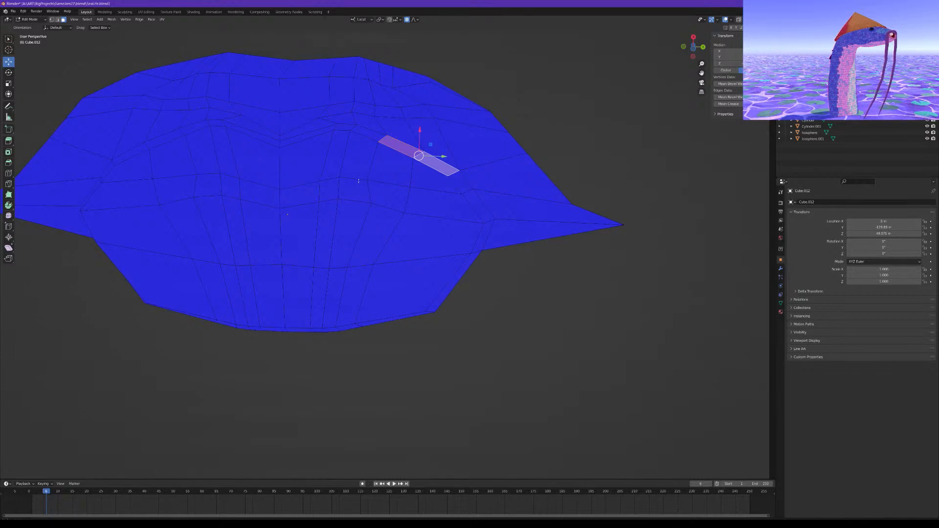
middle_drag(358, 181, 369, 211)
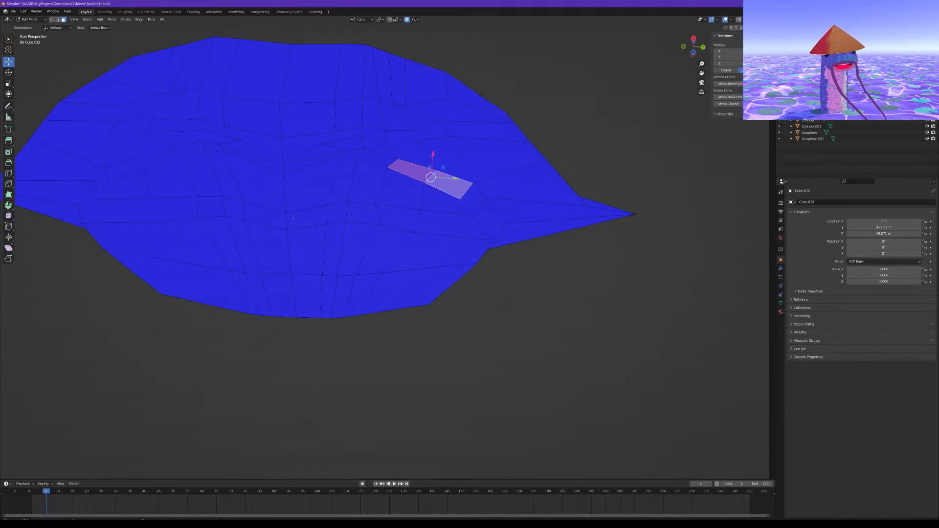
shift+click(150, 165)
shift+click(123, 171)
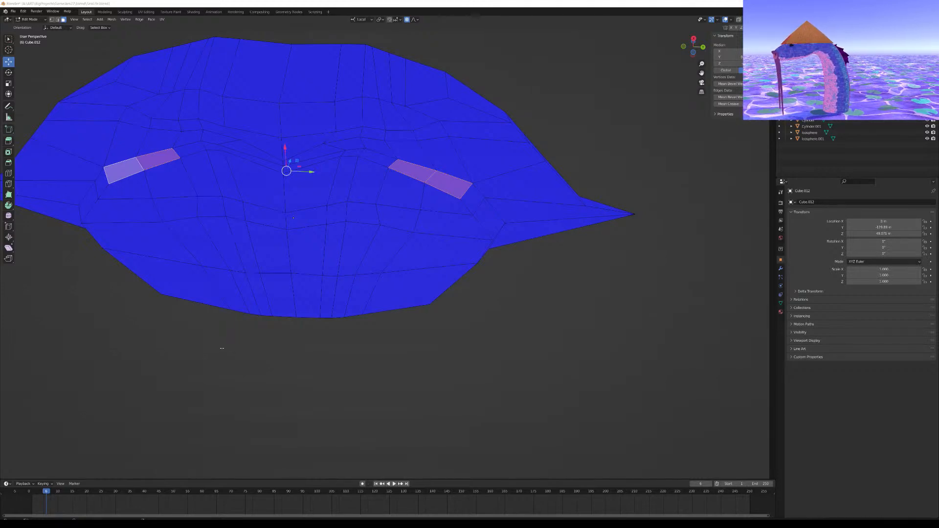
middle_drag(293, 218, 465, 191)
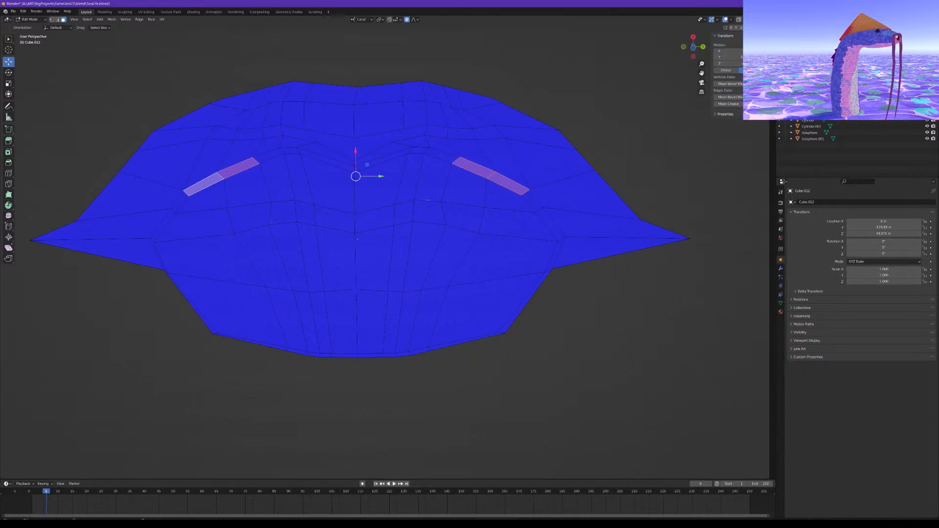
mouse_move(428, 200)
middle_down()
mouse_move(426, 231)
mouse_move(440, 201)
middle_up()
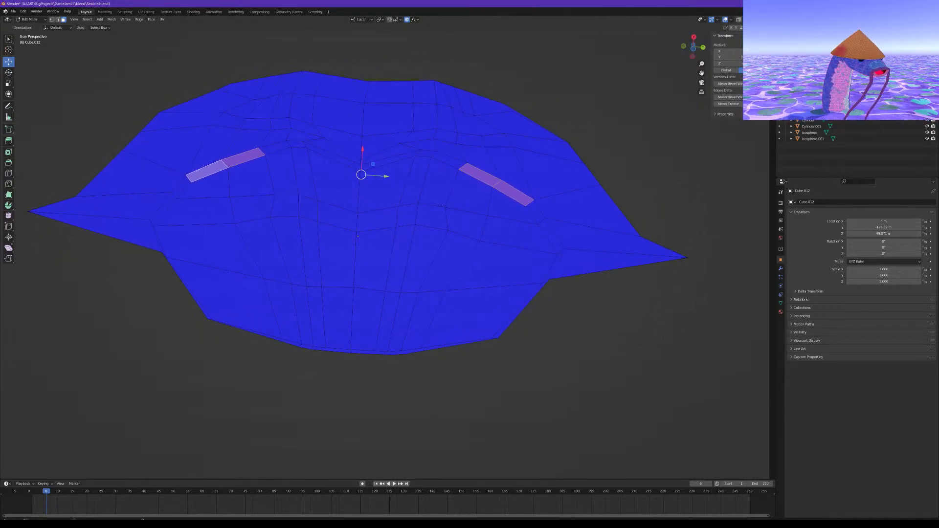
key(g)
key(z)
key(z)
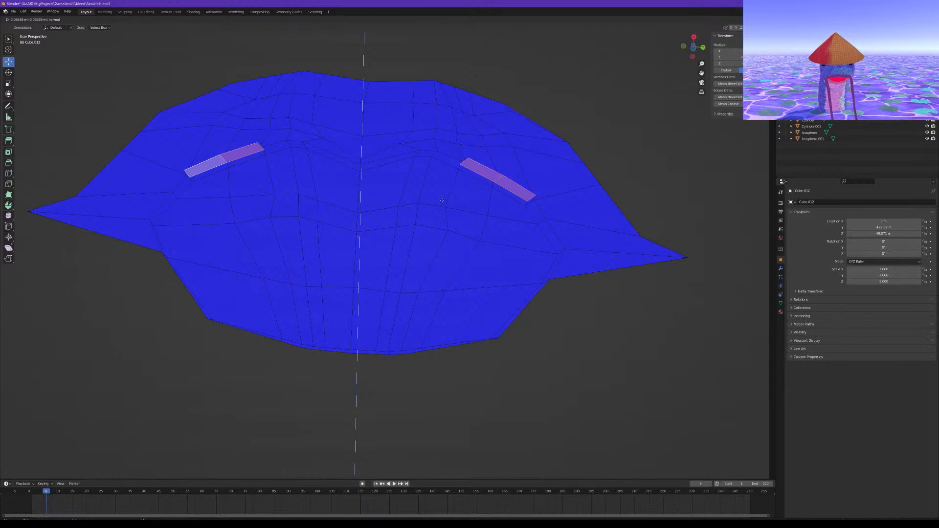
click(444, 201)
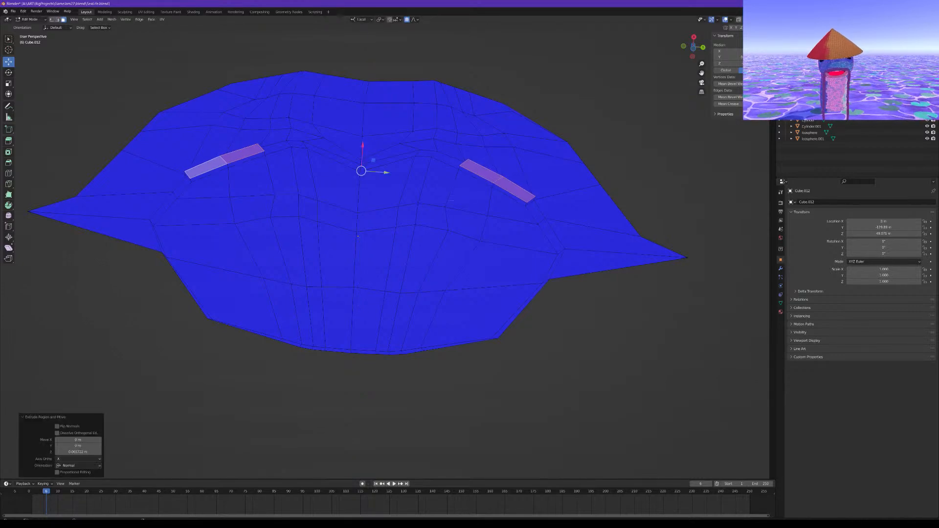
Select the two extruded strip faces on the right half of the underside and scale them down slightly
click(485, 174)
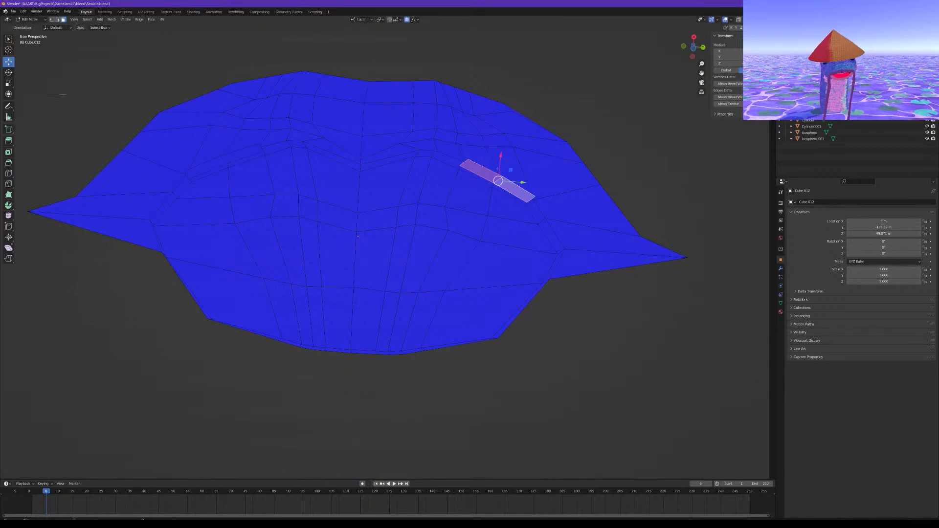
click(9, 84)
drag(512, 206, 511, 195)
middle_drag(511, 194, 519, 191)
Select the two matching strip faces on the left half of the underside and scale them down as well
click(228, 163)
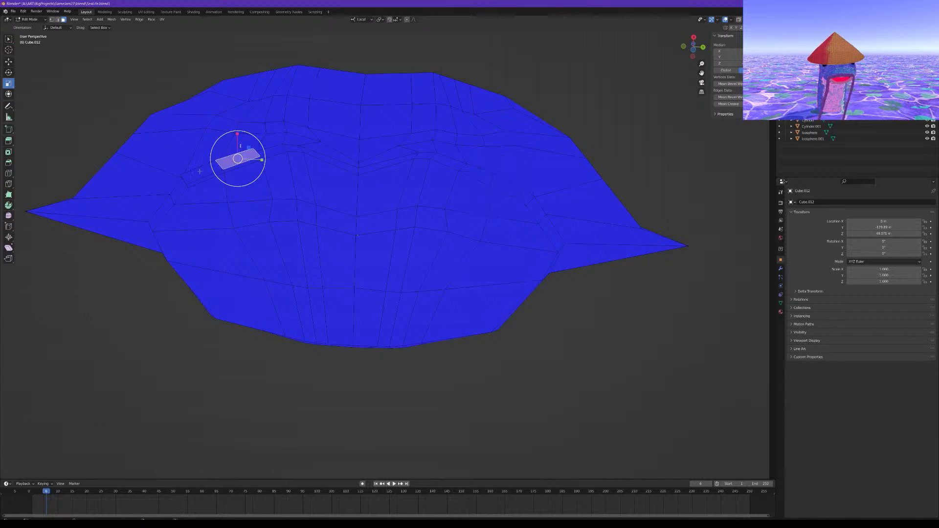
shift+click(200, 171)
drag(242, 181, 235, 177)
middle_drag(288, 155, 295, 154)
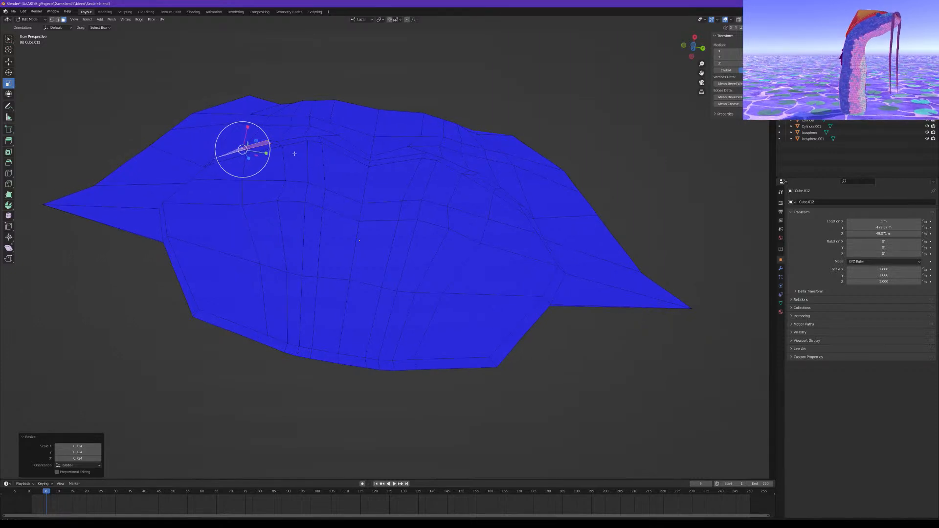
Select the strip faces on both halves together and move them slightly along the local X axis
middle_drag(392, 172, 412, 204)
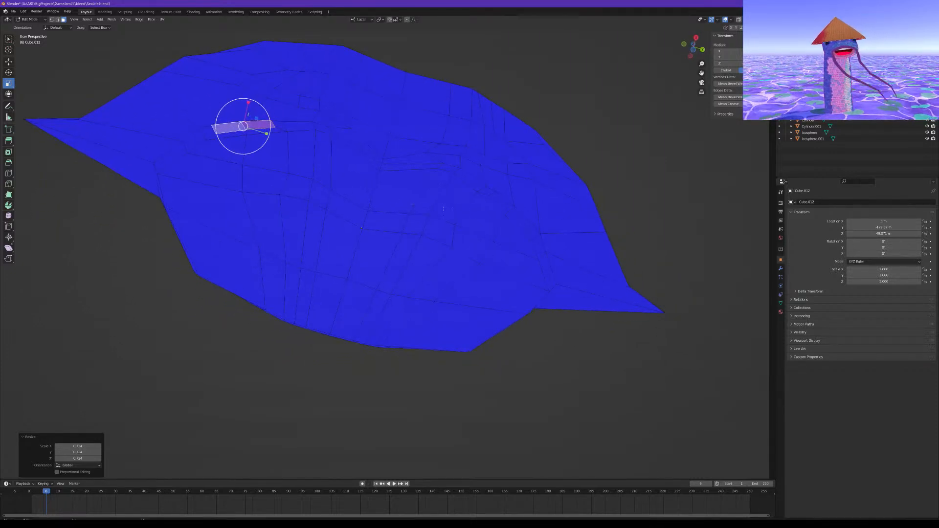
shift+click(500, 200)
shift+click(519, 216)
middle_drag(519, 217, 470, 210)
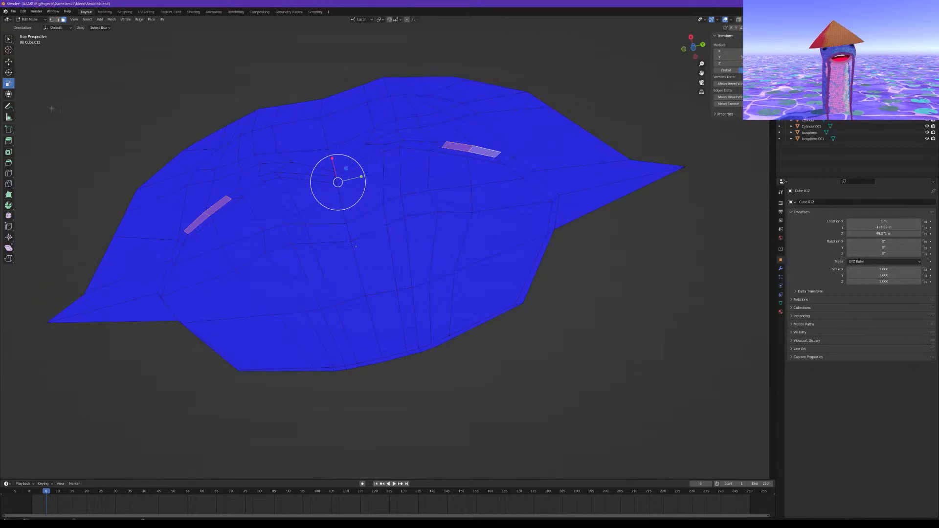
click(8, 62)
middle_drag(180, 86, 201, 72)
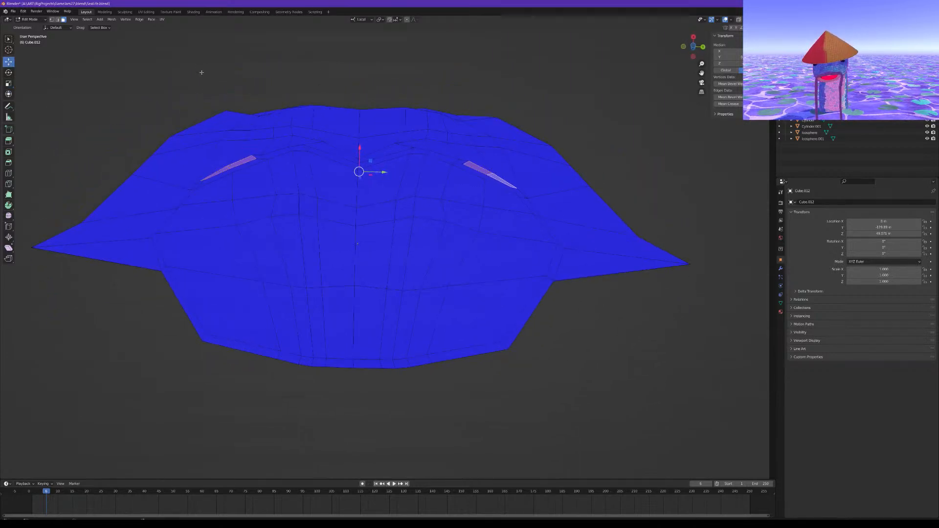
drag(360, 150, 360, 153)
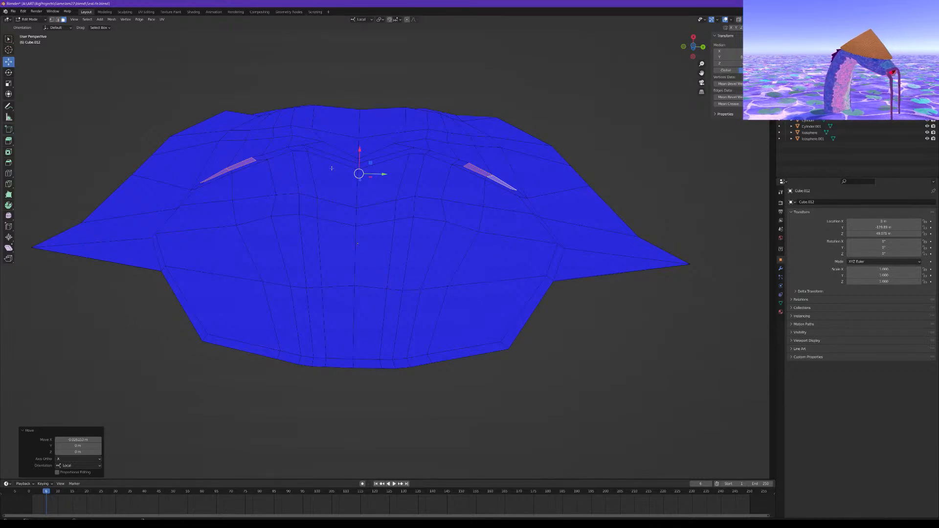
Extrude both strips in place with no offset and shift the new faces slightly along the local X axis
key(g)
key(z)
key(z)
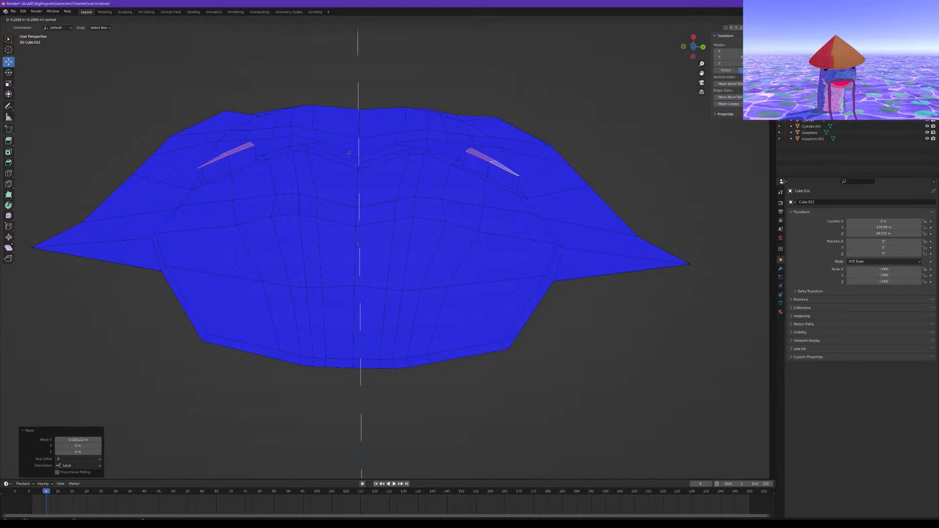
right_click(350, 153)
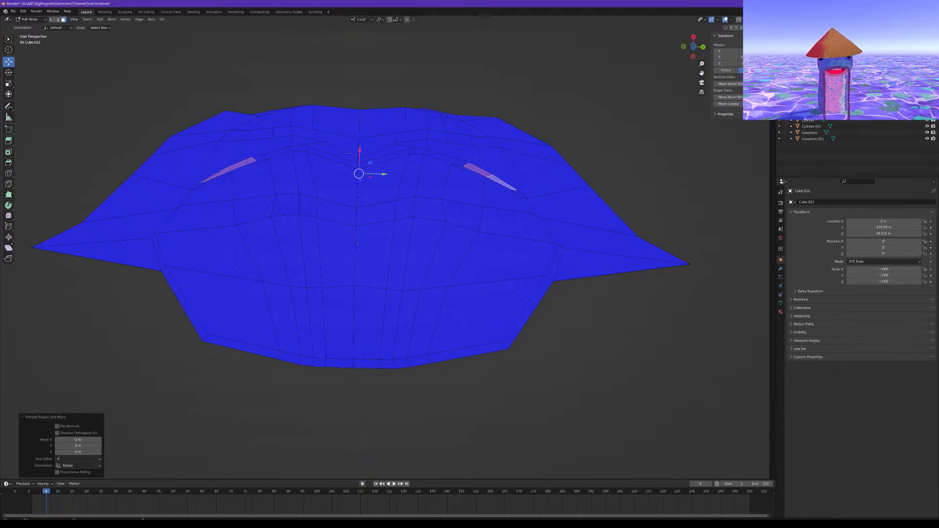
drag(361, 152, 362, 149)
Select only the right half's two strip faces and scale them up slightly
click(489, 171)
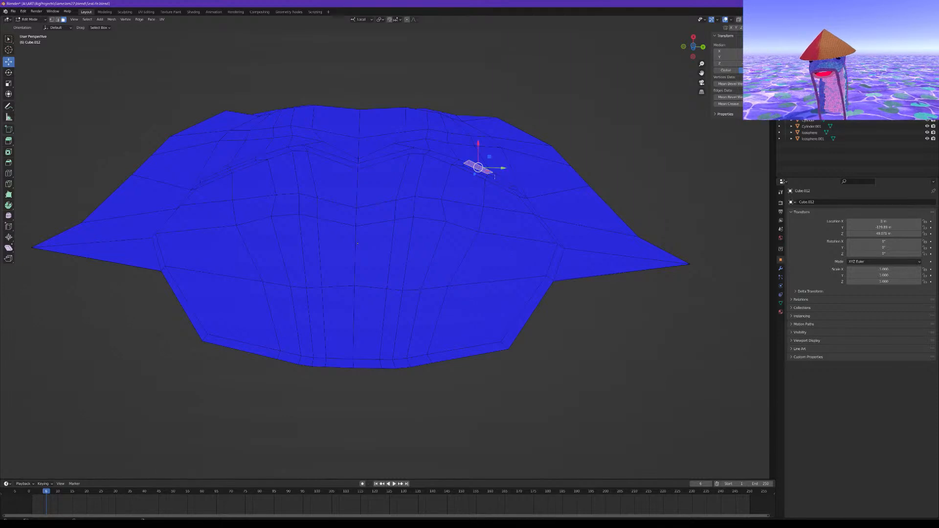
shift+click(500, 180)
click(8, 85)
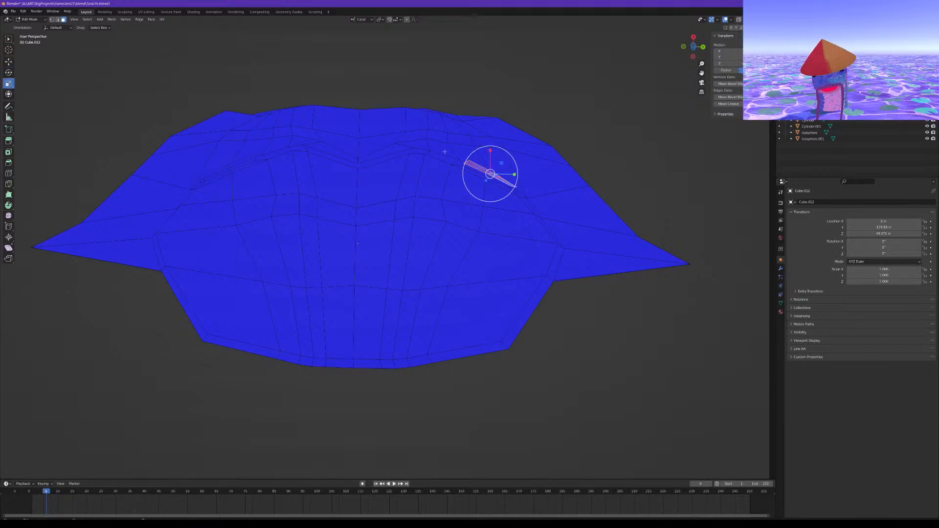
drag(511, 191, 513, 196)
scroll(444, 213, up, 4)
middle_drag(444, 213, 442, 318)
key(s)
click(621, 224)
middle_drag(621, 225, 576, 148)
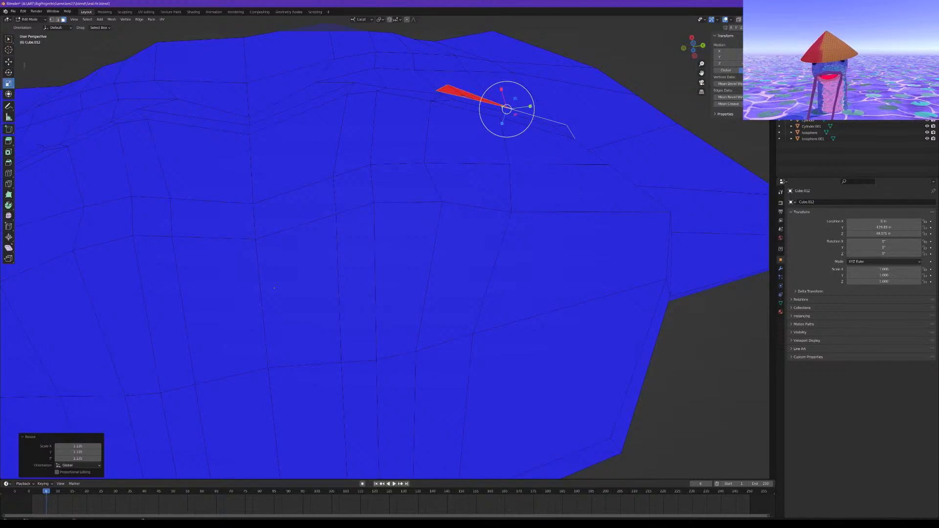
Move the enlarged strip faces on the right half slightly to adjust their position on the underside
click(9, 62)
drag(501, 92, 529, 106)
middle_drag(530, 106, 522, 139)
scroll(521, 139, down, 5)
shift+middle_drag(324, 147, 425, 164)
Select the left half's strip faces and scale them up uniformly by about 1.2
click(338, 228)
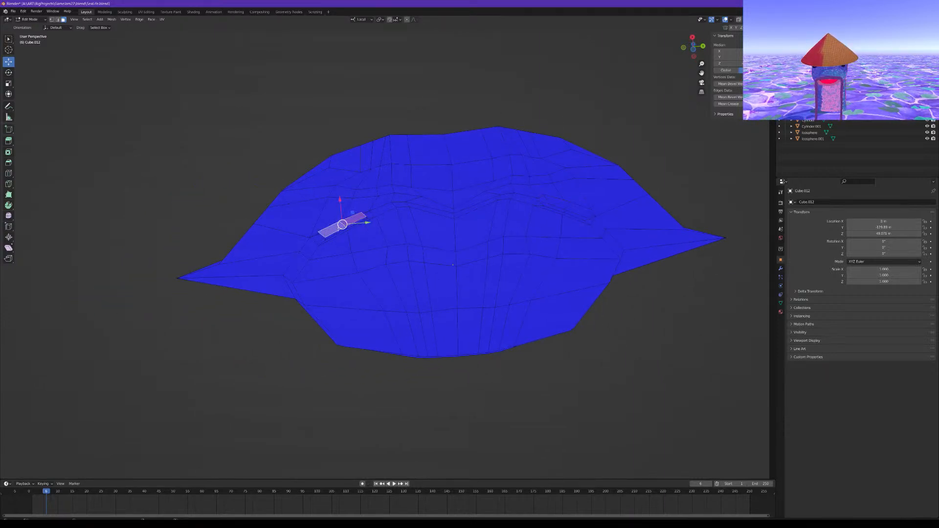
middle_drag(353, 205, 363, 163)
scroll(385, 142, up, 1)
click(8, 84)
scroll(493, 214, down, 13)
middle_drag(585, 340, 586, 90)
scroll(586, 90, up, 7)
middle_drag(343, 273, 533, 191)
scroll(369, 274, down, 6)
scroll(342, 205, up, 6)
scroll(577, 245, up, 5)
shift+middle_drag(631, 279, 507, 274)
scroll(472, 232, up, 5)
middle_drag(366, 277, 310, 275)
scroll(514, 230, up, 5)
drag(312, 272, 316, 273)
scroll(315, 273, down, 3)
middle_drag(520, 207, 480, 310)
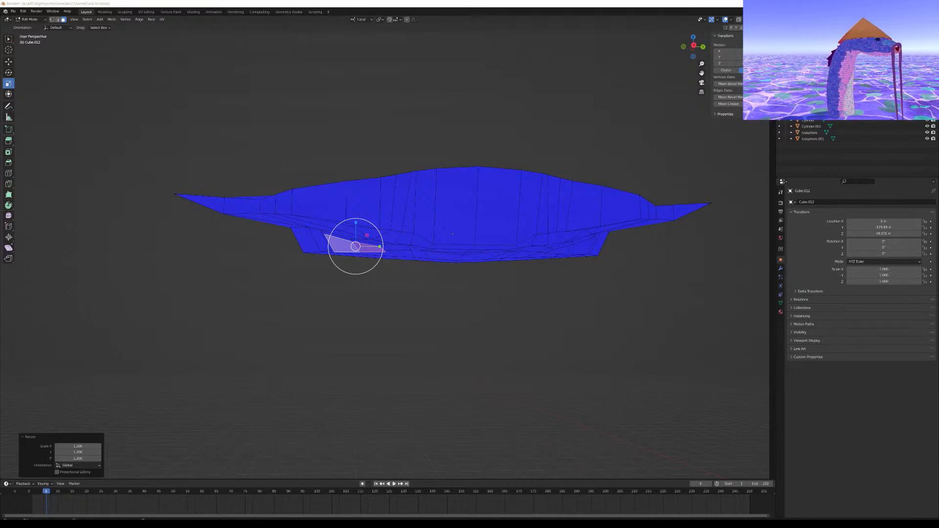
Enlarge the left half's strip faces a little further after checking them against the right strip
middle_drag(344, 272, 394, 201)
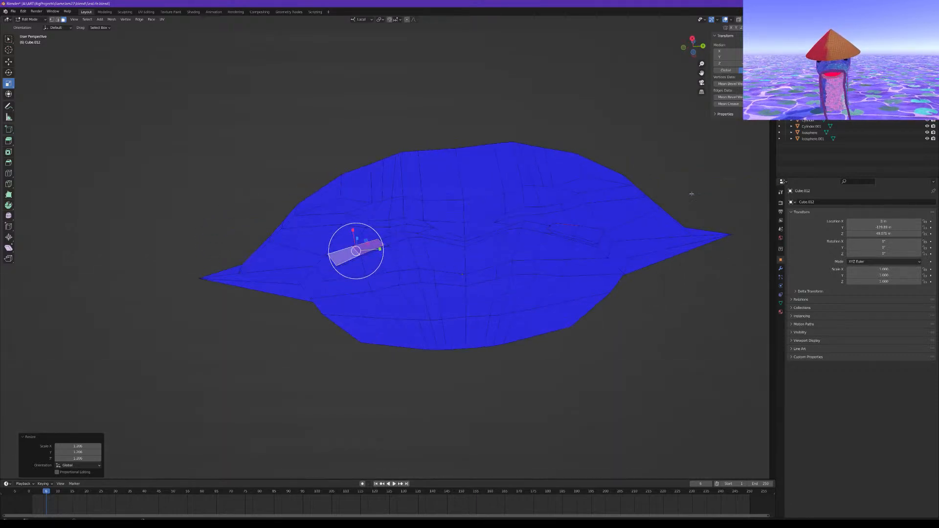
middle_drag(464, 228, 393, 208)
scroll(393, 208, up, 3)
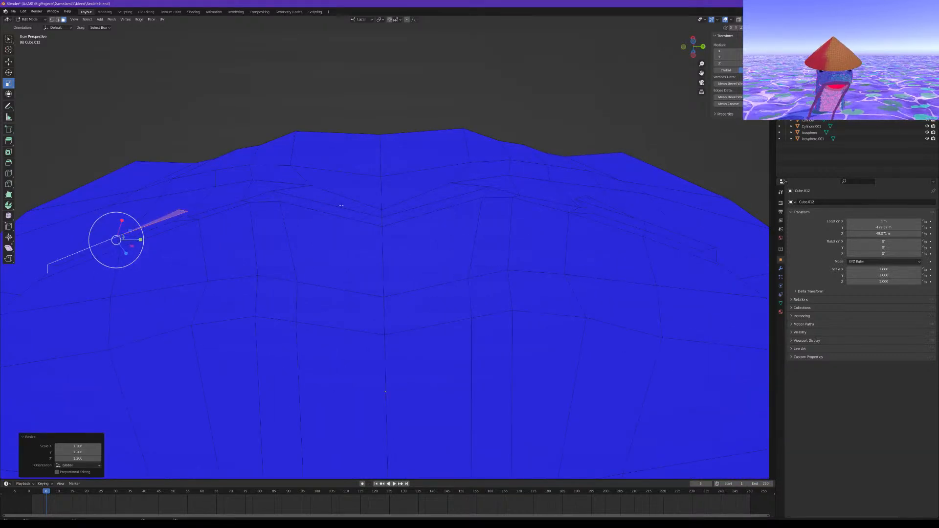
drag(140, 257, 140, 258)
scroll(532, 368, down, 5)
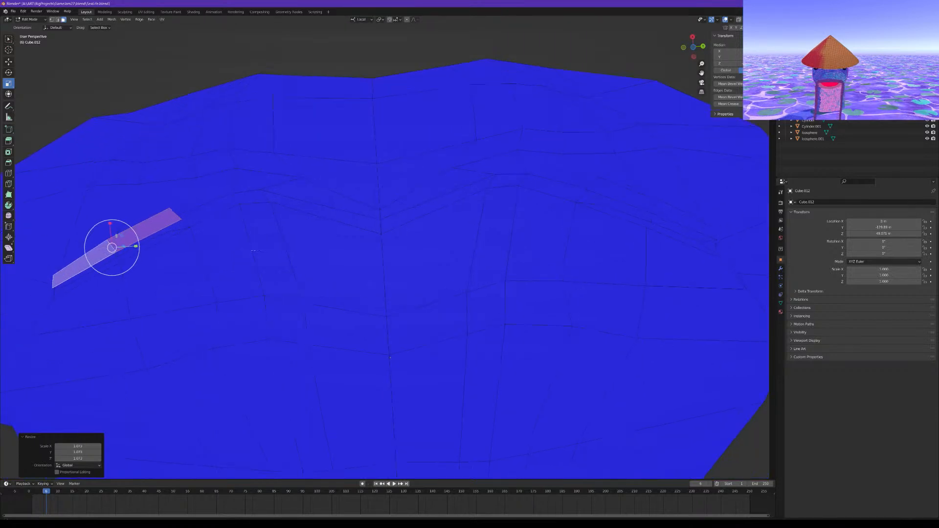
Select the right half's two strip faces, nudge them along the local X axis and deselect them
middle_drag(532, 368, 516, 338)
shift+click(490, 240)
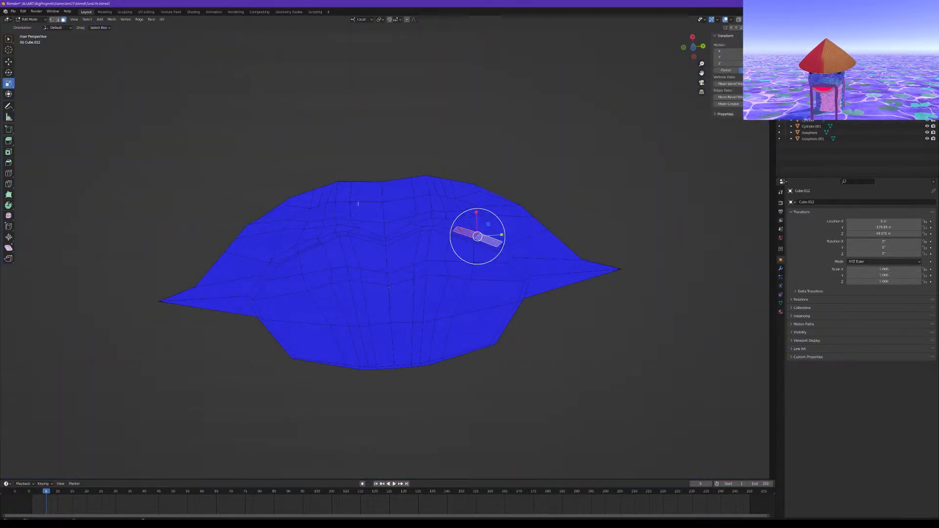
click(11, 63)
middle_drag(509, 220, 498, 301)
drag(478, 226, 479, 230)
middle_drag(479, 231, 474, 298)
click(498, 177)
middle_drag(498, 176, 478, 237)
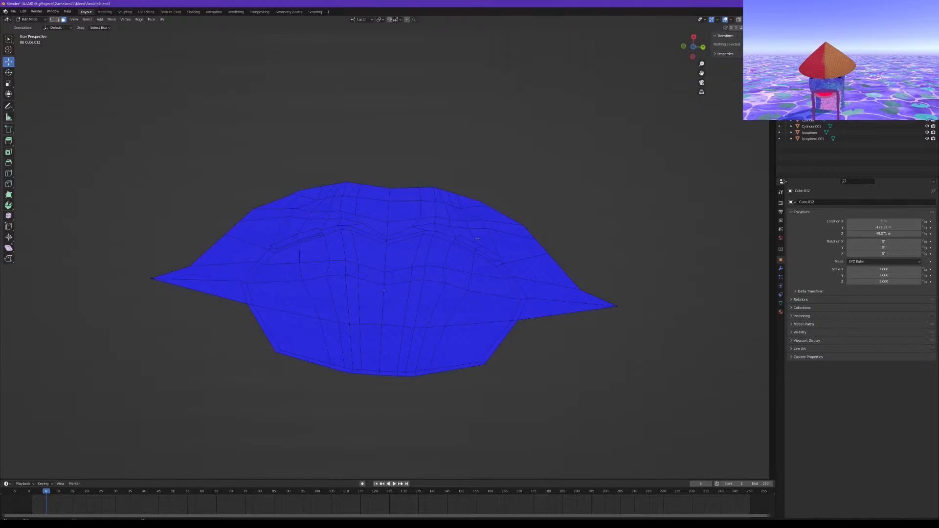
Reselect the strip on the right half, adjust its position slightly once more and clear the selection
click(480, 244)
drag(480, 225, 484, 228)
click(539, 203)
middle_drag(539, 203, 544, 171)
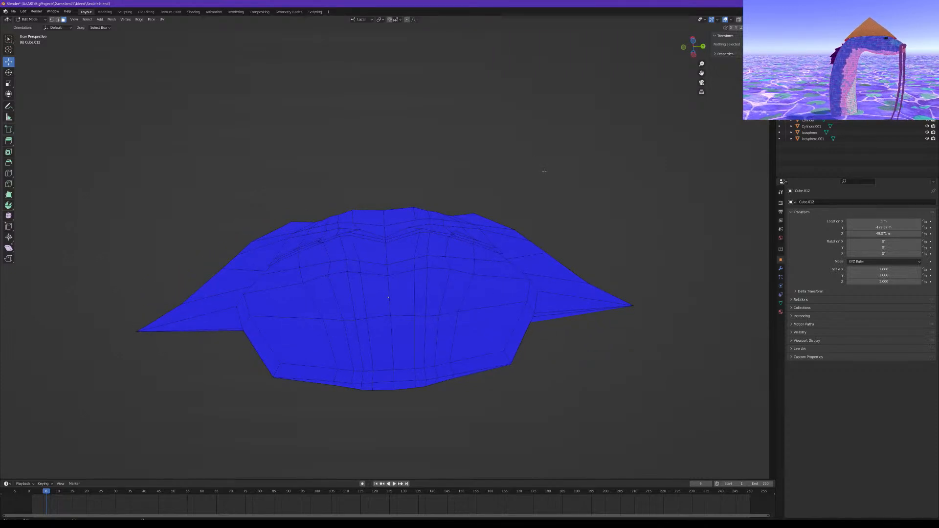
Examine both strips from below and check their individual faces one at a time on each half
scroll(444, 253, up, 1)
middle_drag(435, 254, 520, 292)
scroll(514, 290, up, 4)
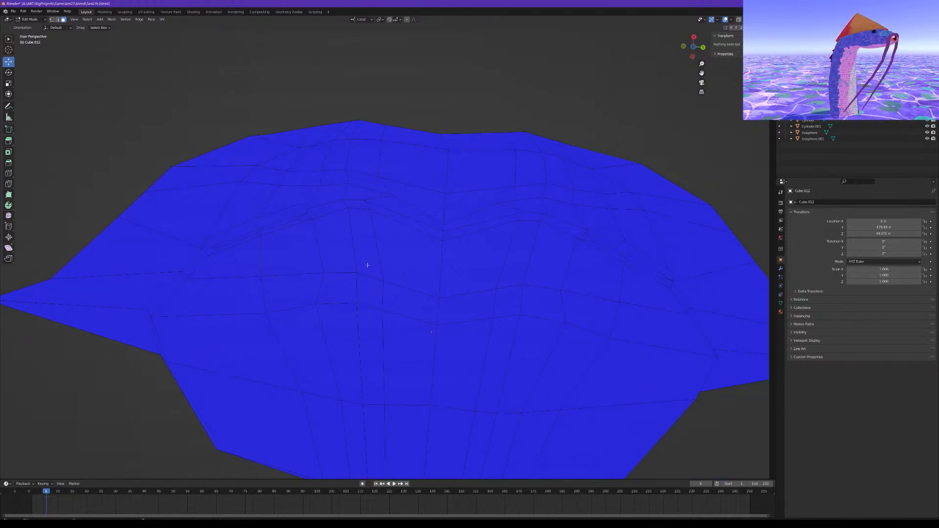
scroll(367, 265, down, 2)
middle_drag(458, 281, 468, 305)
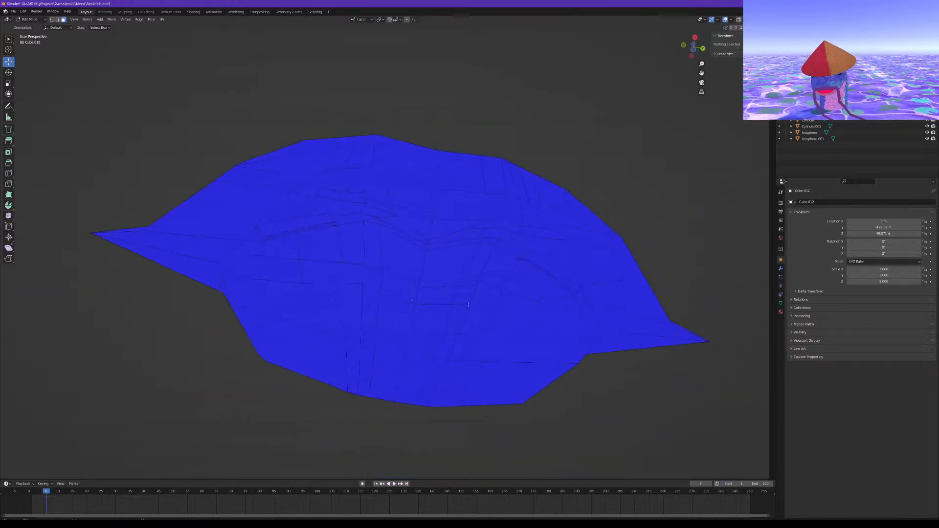
middle_drag(294, 253, 326, 247)
click(276, 217)
click(247, 230)
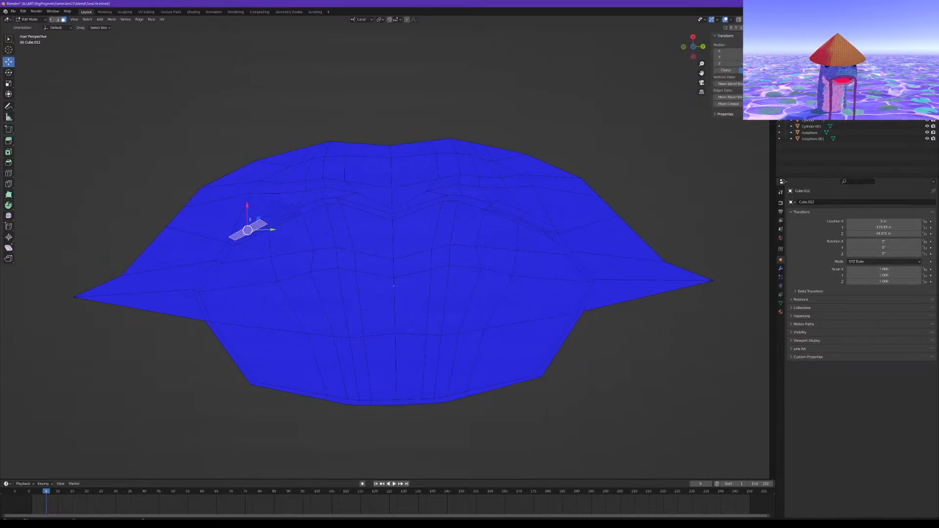
click(279, 213)
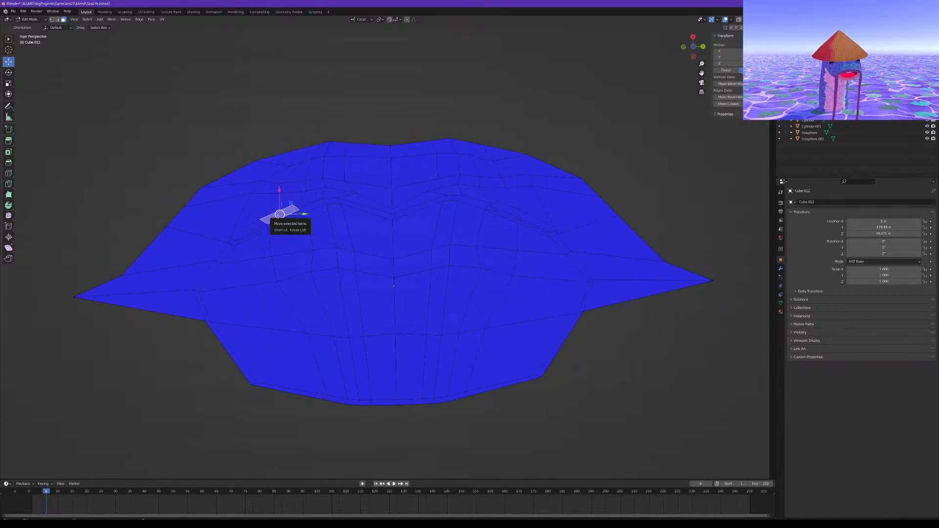
click(512, 216)
click(539, 223)
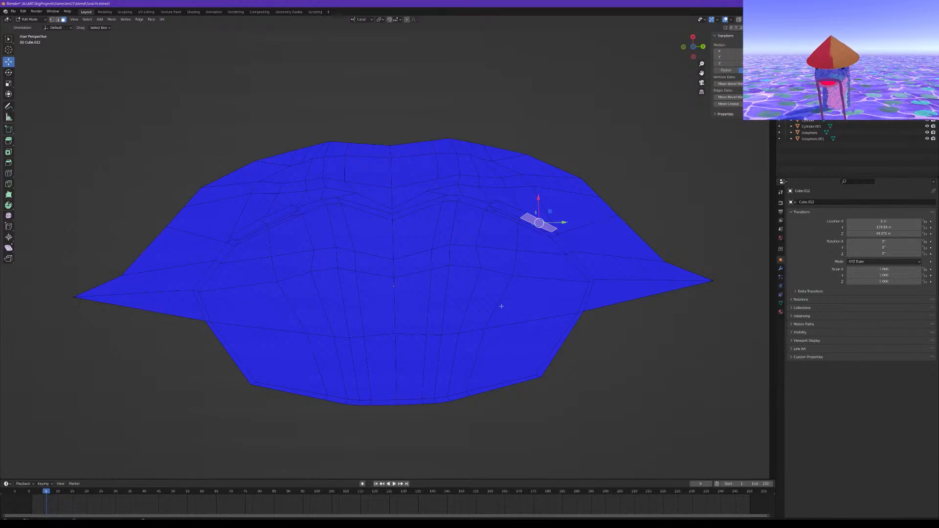
Examine the whole body and its strips from the side, the front and below
middle_drag(438, 273, 433, 275)
scroll(383, 318, down, 5)
middle_drag(367, 265, 467, 333)
scroll(467, 333, up, 3)
scroll(468, 333, up, 4)
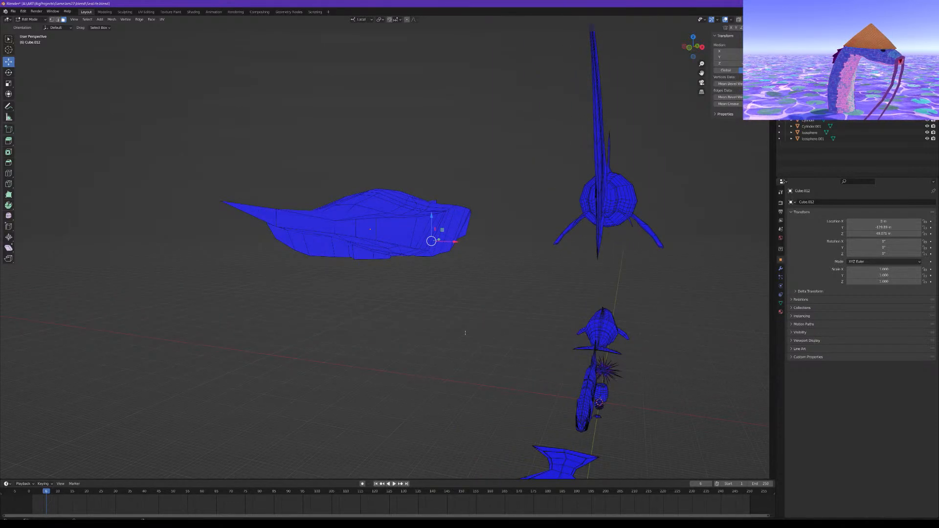
middle_drag(465, 333, 411, 333)
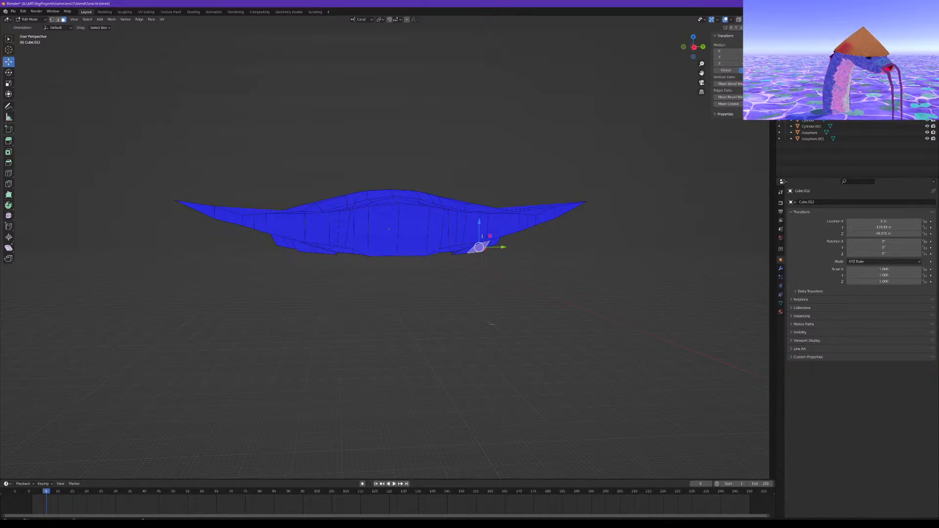
scroll(494, 327, up, 1)
middle_drag(494, 326, 459, 225)
scroll(466, 272, up, 3)
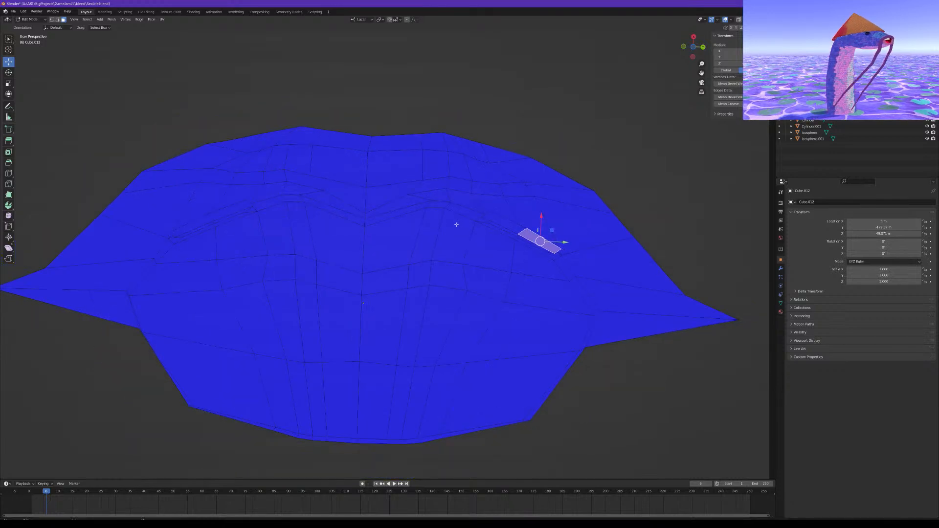
Select the strip faces on both halves and extrude all four about 0.3 m along the normal
shift+click(248, 210)
middle_drag(254, 221, 319, 207)
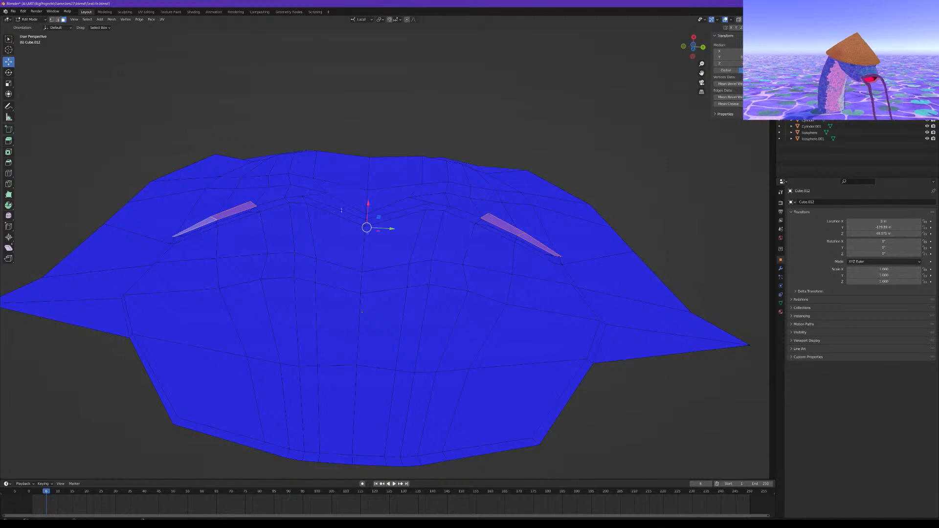
key(e)
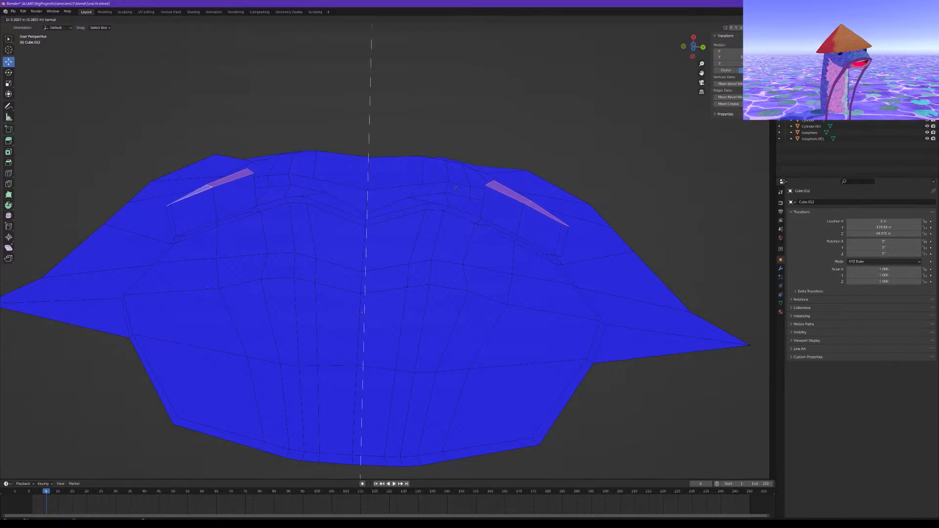
click(461, 191)
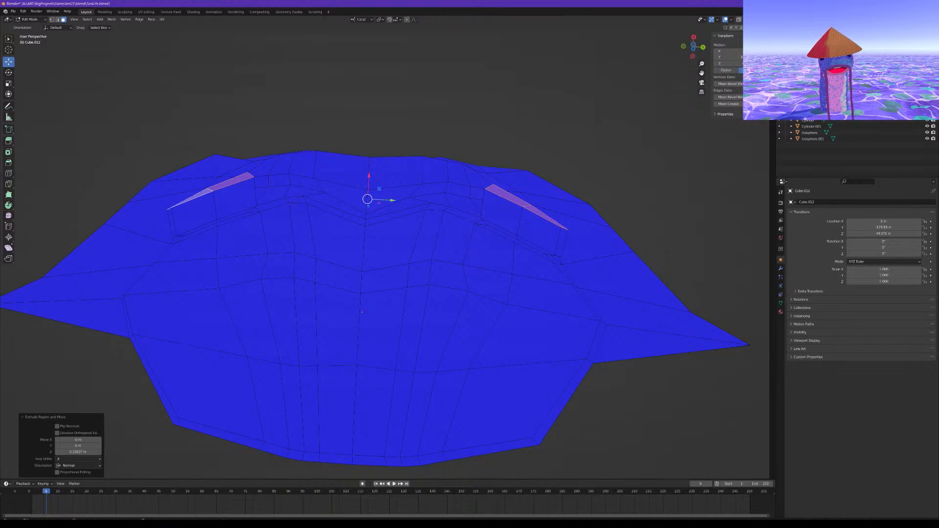
Select the two extruded end faces of the right strip and scale them down
click(512, 196)
shift+click(544, 215)
click(10, 84)
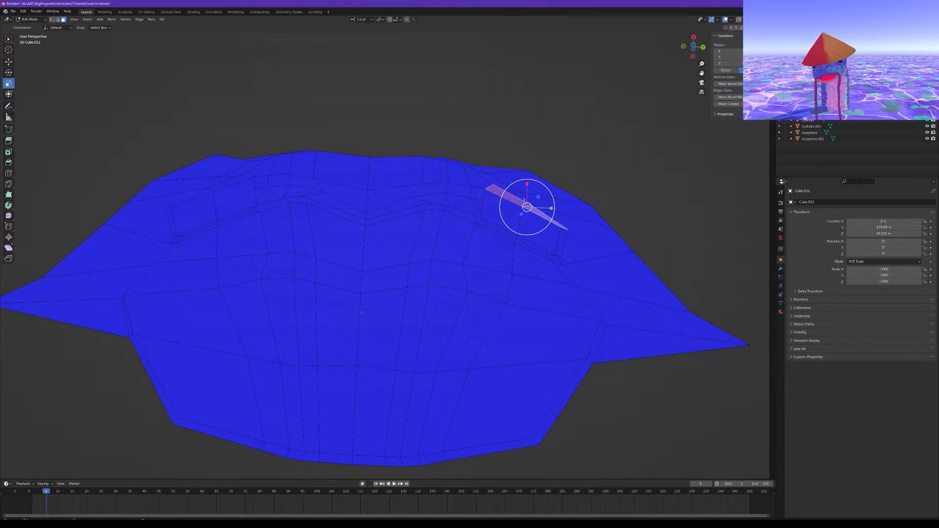
click(8, 72)
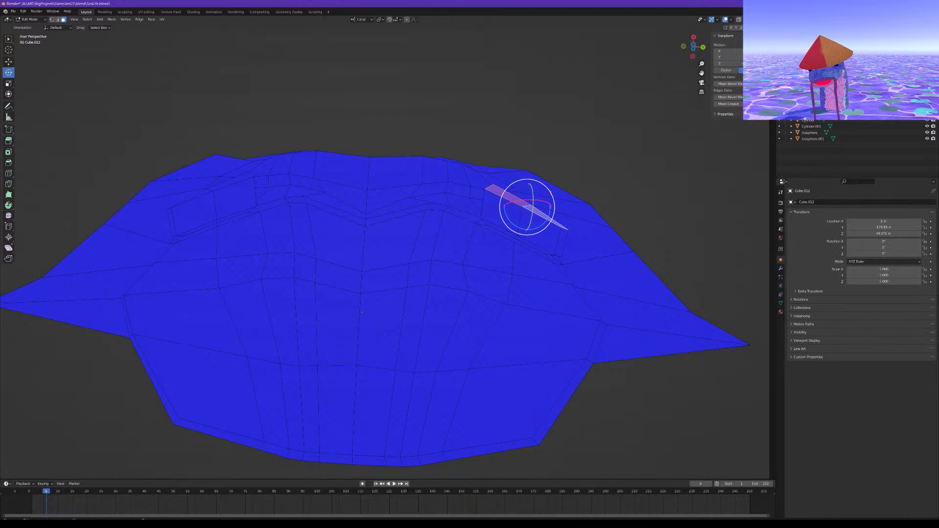
click(554, 195)
key(ctrl+z)
drag(549, 216, 539, 225)
key(r)
middle_drag(539, 225, 275, 229)
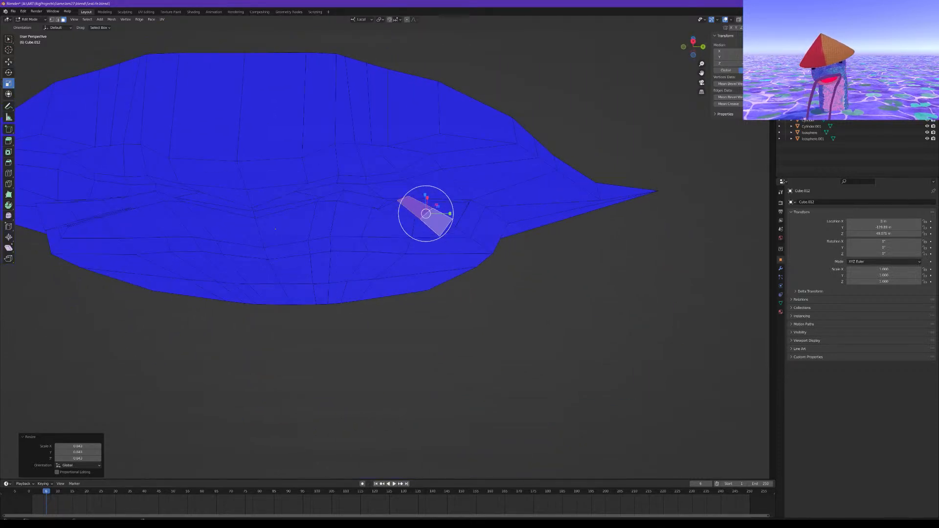
Rotate the right strip's two scaled end faces about their local axes to angle the tip
click(9, 72)
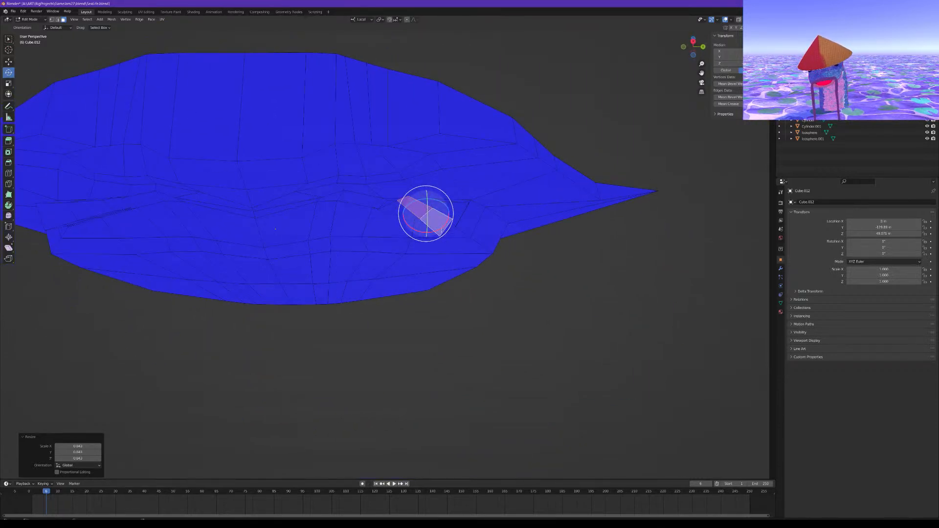
drag(440, 229, 446, 254)
middle_drag(446, 259, 457, 269)
drag(442, 241, 463, 255)
middle_drag(463, 256, 461, 195)
key(ctrl+z)
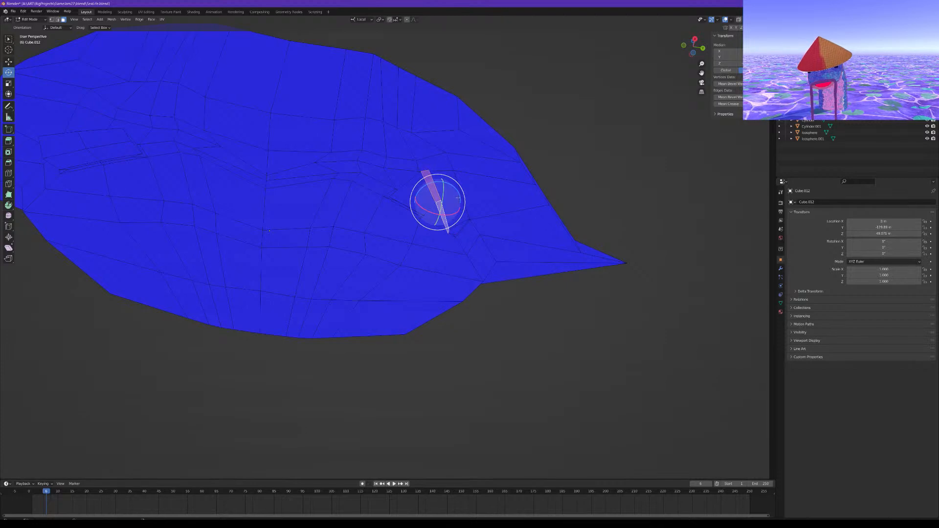
drag(459, 194, 455, 189)
middle_drag(458, 186, 417, 222)
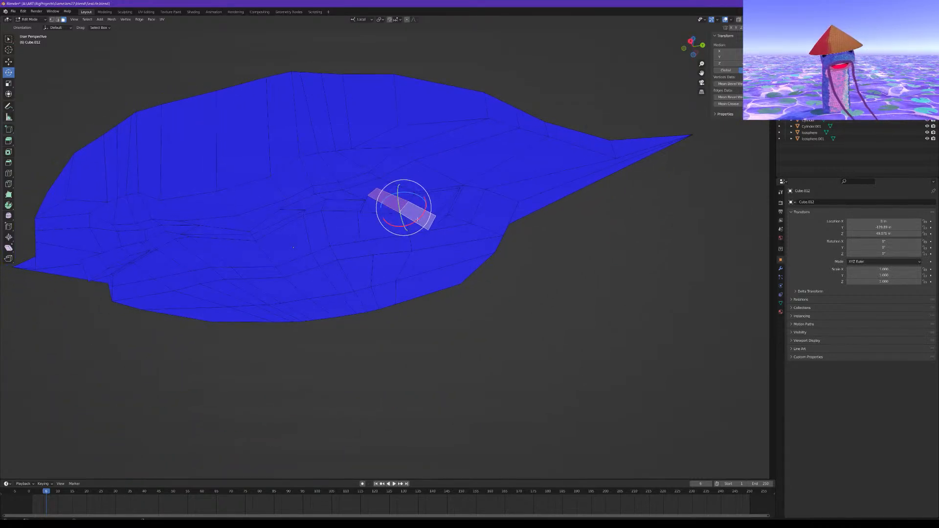
drag(417, 219, 424, 209)
middle_drag(424, 209, 458, 235)
drag(454, 232, 456, 235)
middle_drag(456, 236, 388, 248)
Add a single centred loop cut around the sides of the right extrusion
key(ctrl+r)
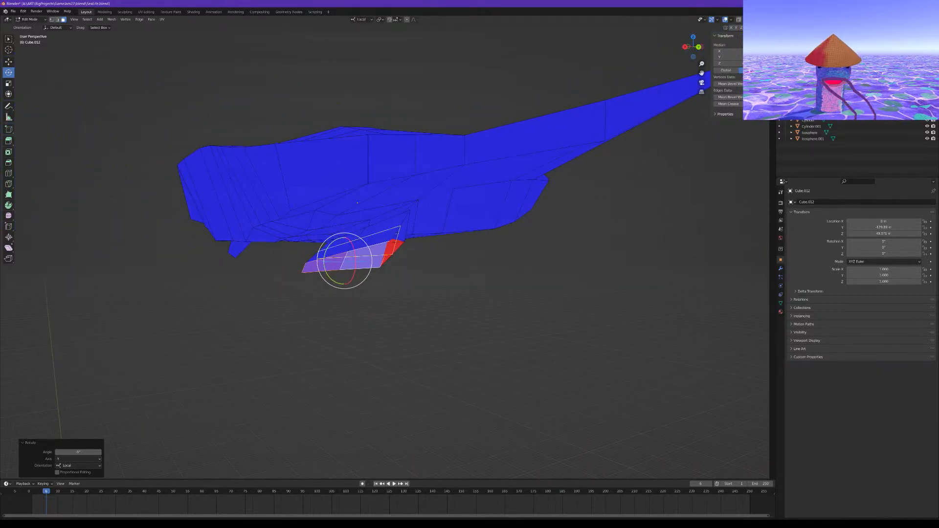
click(388, 237)
right_click(389, 237)
middle_drag(389, 236, 416, 248)
Try to move the new edge loop along its local X axis and undo it
click(9, 63)
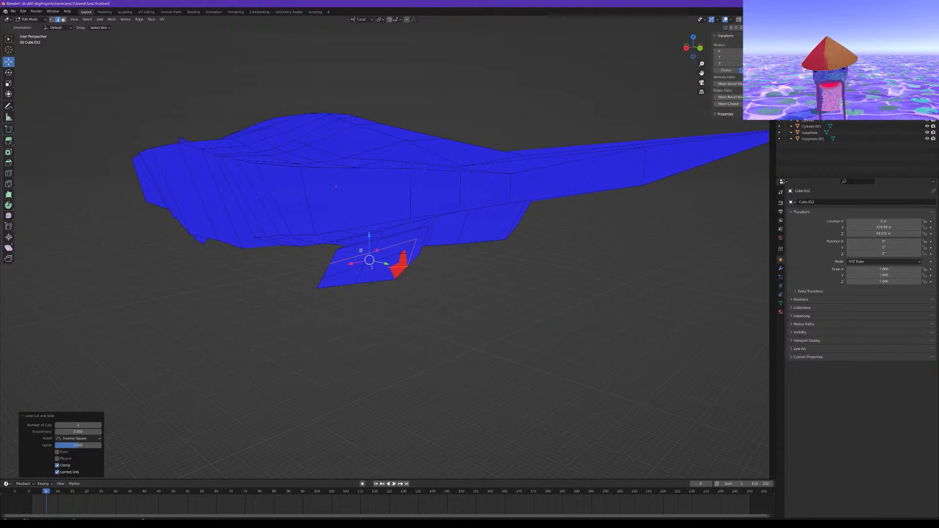
drag(353, 263, 364, 261)
middle_drag(364, 261, 455, 250)
key(ctrl+z)
Select the right extrusion's two end faces and reposition them with small moves along local Y, Z and X
scroll(329, 240, up, 5)
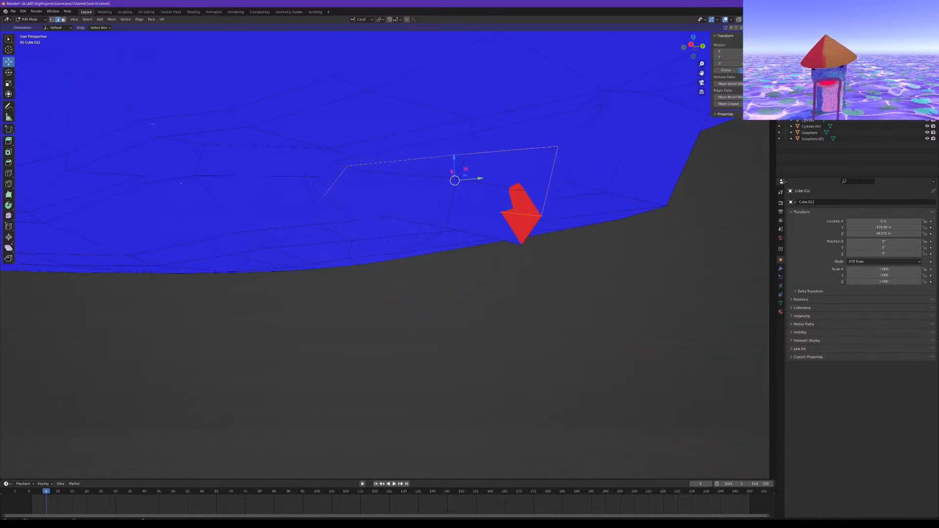
click(63, 19)
click(473, 212)
shift+click(424, 196)
middle_drag(424, 196, 460, 212)
drag(458, 251, 468, 251)
middle_drag(468, 251, 383, 152)
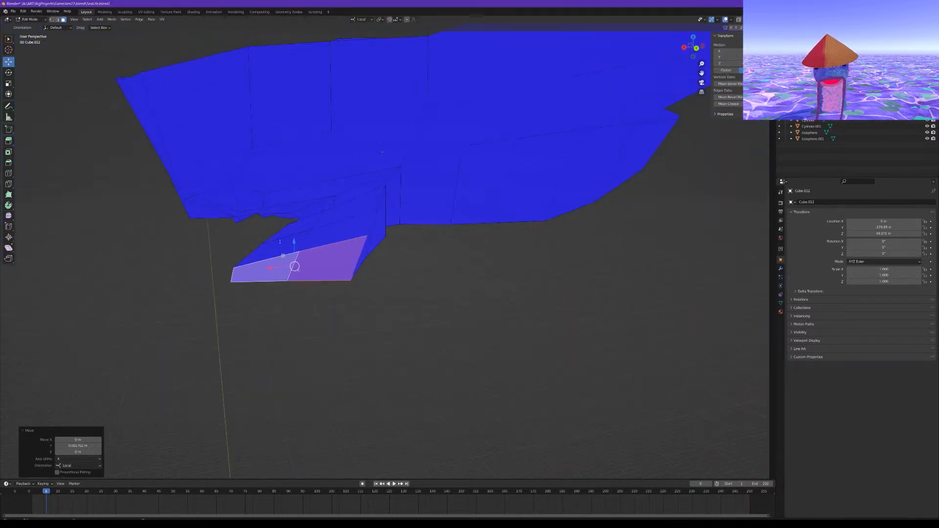
drag(294, 244, 295, 230)
middle_drag(295, 231, 392, 181)
drag(396, 189, 402, 182)
middle_drag(404, 180, 395, 230)
scroll(403, 234, up, 4)
Select the middle edge between the two end faces, move it along local X, and deselect it
key(2)
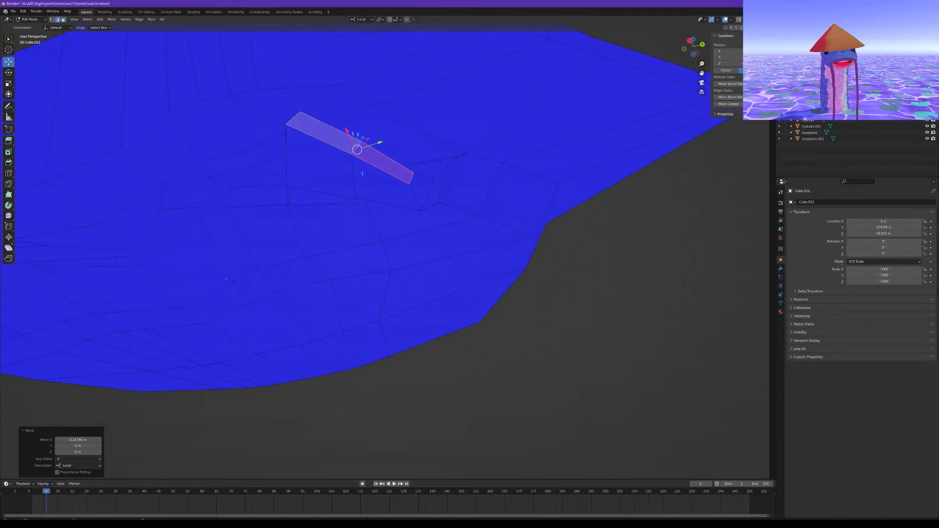
click(356, 151)
middle_drag(358, 154, 369, 212)
mouse_move(384, 109)
mouse_down()
mouse_move(391, 101)
mouse_move(417, 122)
mouse_move(395, 98)
mouse_up()
mouse_move(395, 97)
middle_down()
mouse_move(393, 143)
mouse_move(393, 110)
mouse_move(407, 88)
middle_up()
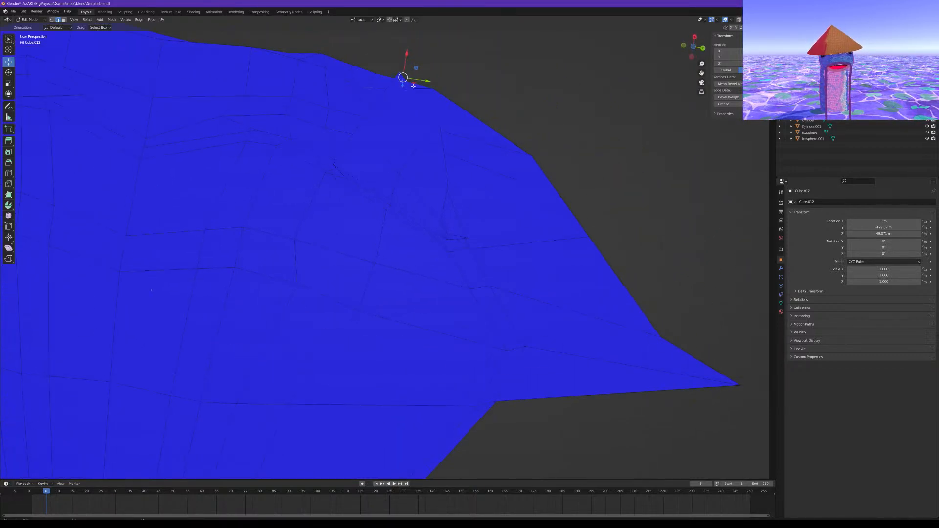
drag(407, 55, 411, 80)
click(506, 81)
Select the next element on the right extrusion's outline and move it along local X to round the shape
middle_drag(512, 86, 421, 204)
scroll(403, 210, up, 6)
click(427, 240)
drag(406, 161, 407, 144)
middle_drag(407, 144, 421, 196)
Select another part of the right extrusion's outline and adjust it from several angles to smooth the fin shape
click(420, 198)
drag(373, 183, 379, 174)
middle_drag(379, 174, 377, 142)
scroll(377, 142, down, 1)
drag(339, 233, 328, 232)
middle_drag(329, 229, 393, 160)
drag(451, 189, 457, 189)
middle_drag(429, 161, 344, 220)
Extend the selection on the right fin and move it along the local axes, finishing with a Z adjustment
shift+click(371, 218)
drag(340, 223, 328, 225)
middle_drag(328, 224, 393, 160)
drag(434, 157, 442, 162)
middle_drag(415, 148, 419, 192)
drag(420, 186, 419, 179)
mouse_move(419, 178)
middle_down()
mouse_move(425, 153)
mouse_move(412, 138)
mouse_move(412, 189)
middle_up()
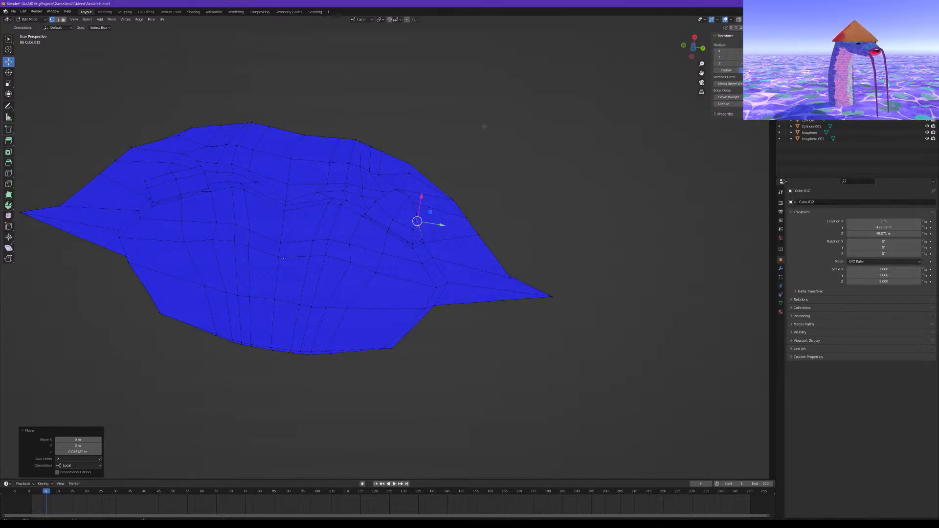
Select the faces of the left half's extrusion and delete them, leaving an opening in the body
middle_drag(421, 274, 349, 305)
scroll(342, 304, up, 3)
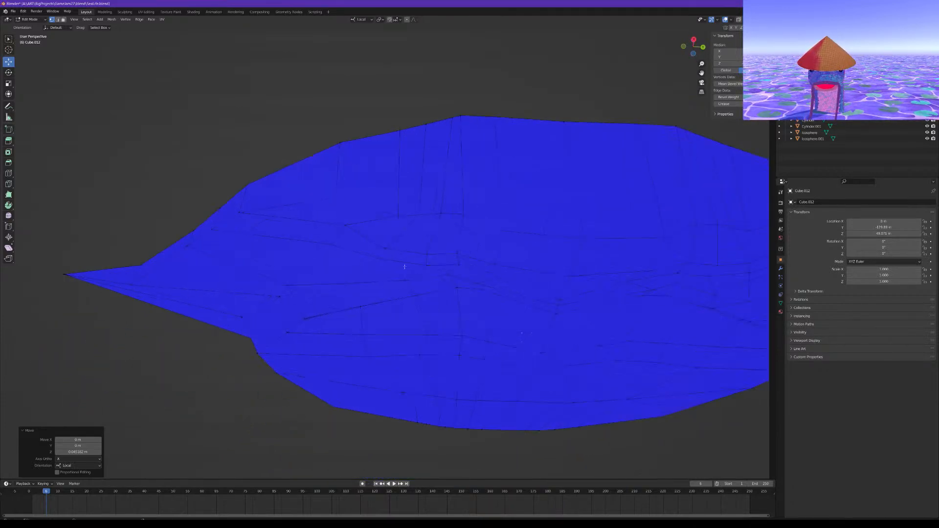
key(3)
click(314, 297)
middle_drag(313, 297, 378, 336)
click(332, 324)
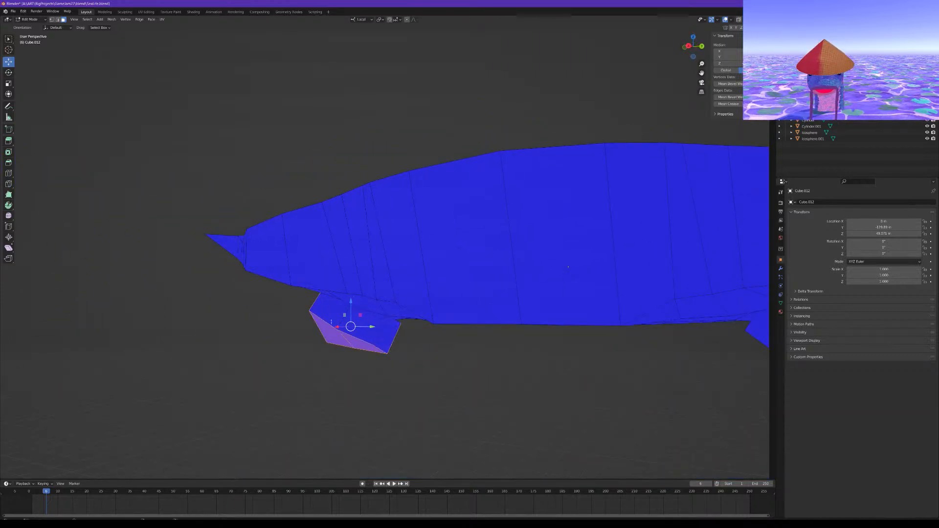
shift+click(382, 338)
shift+click(363, 327)
shift+click(330, 312)
middle_drag(332, 316, 268, 338)
key(x)
click(341, 302)
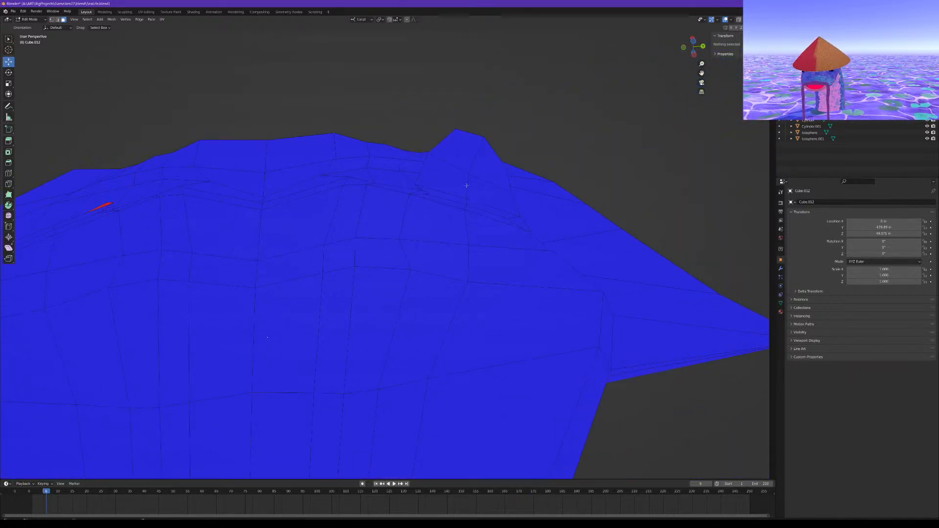
Select all the end and side faces of the finished right fin
shift+middle_drag(399, 195, 343, 230)
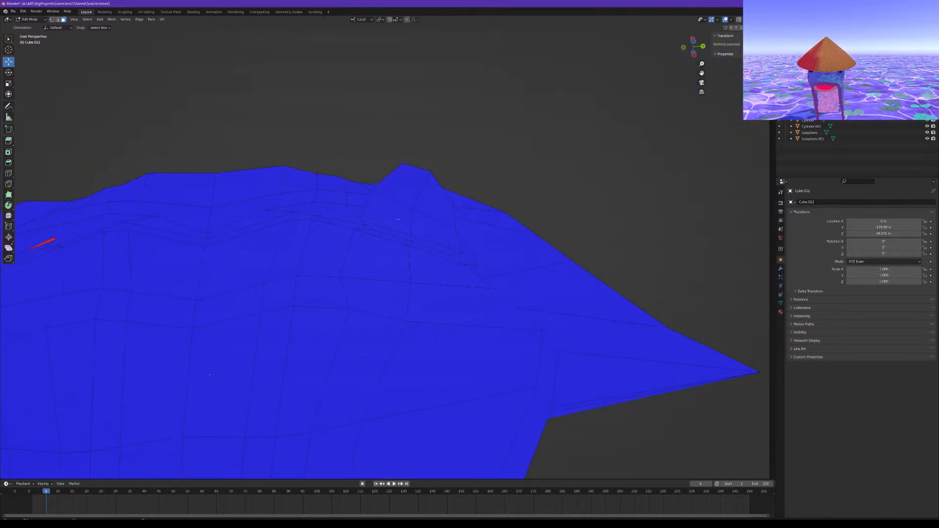
click(389, 213)
shift+click(434, 232)
shift+click(404, 185)
shift+click(435, 202)
middle_drag(435, 202, 499, 312)
shift+click(458, 270)
shift+click(437, 269)
shift+click(404, 280)
shift+click(415, 296)
shift+click(386, 301)
shift+click(368, 305)
scroll(430, 305, up, 2)
shift+click(499, 313)
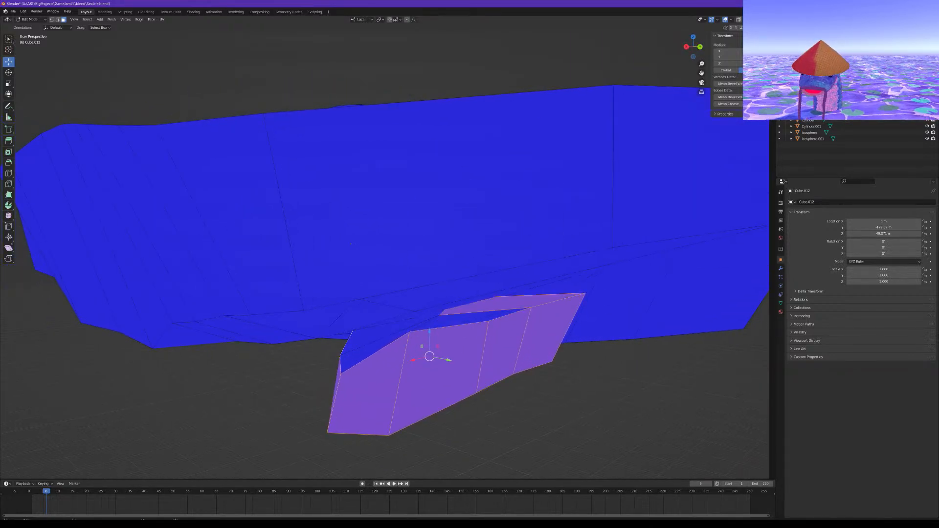
shift+click(456, 323)
shift+click(390, 330)
shift+click(384, 342)
middle_drag(384, 343, 526, 309)
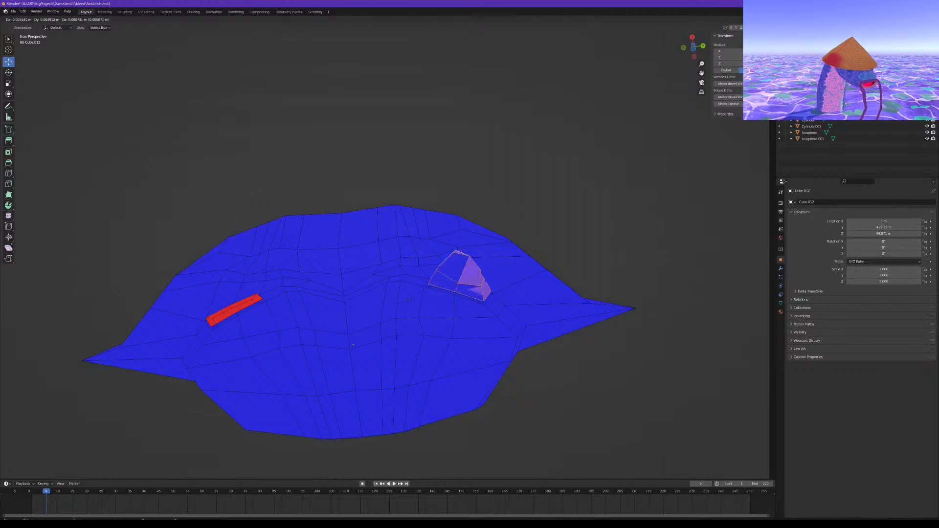
Duplicate the selected fin faces in place and try mirroring the copy along global X
key(shift+d)
key(Escape)
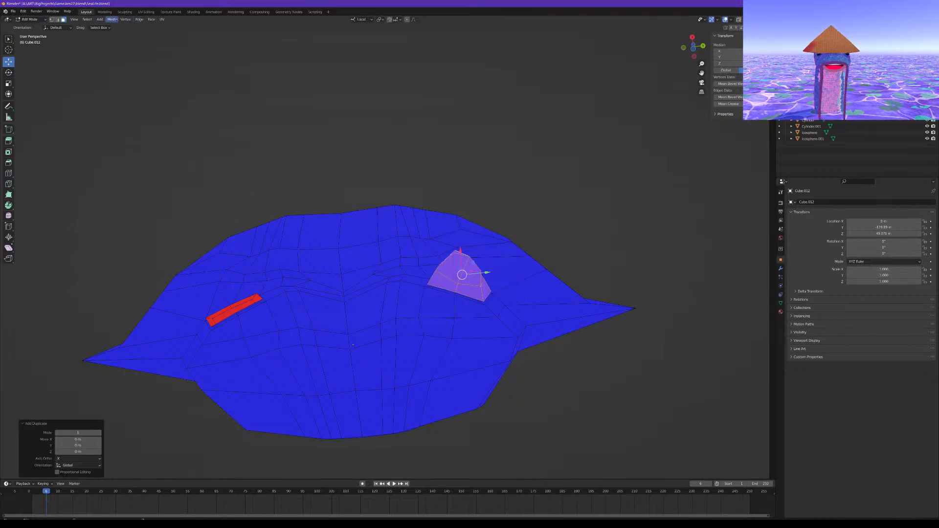
click(112, 20)
mouse_move(120, 32)
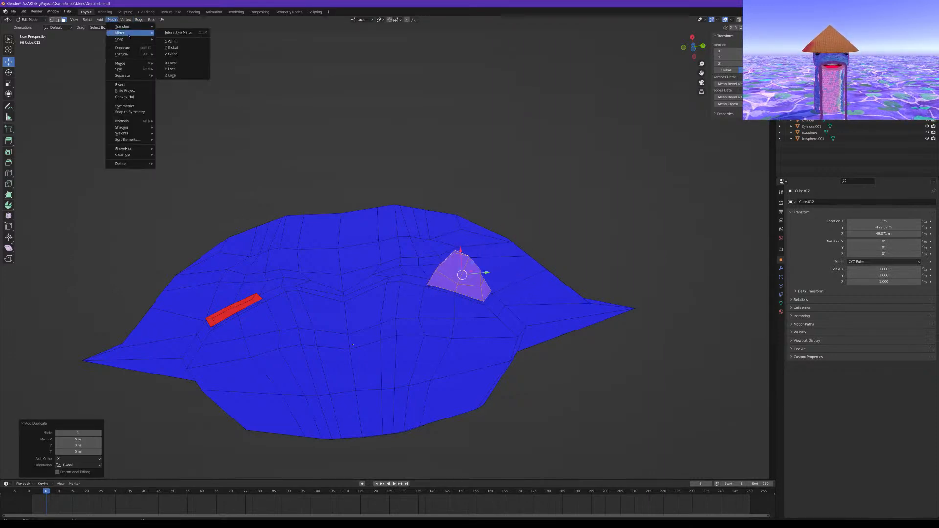
click(186, 42)
middle_drag(317, 124, 350, 163)
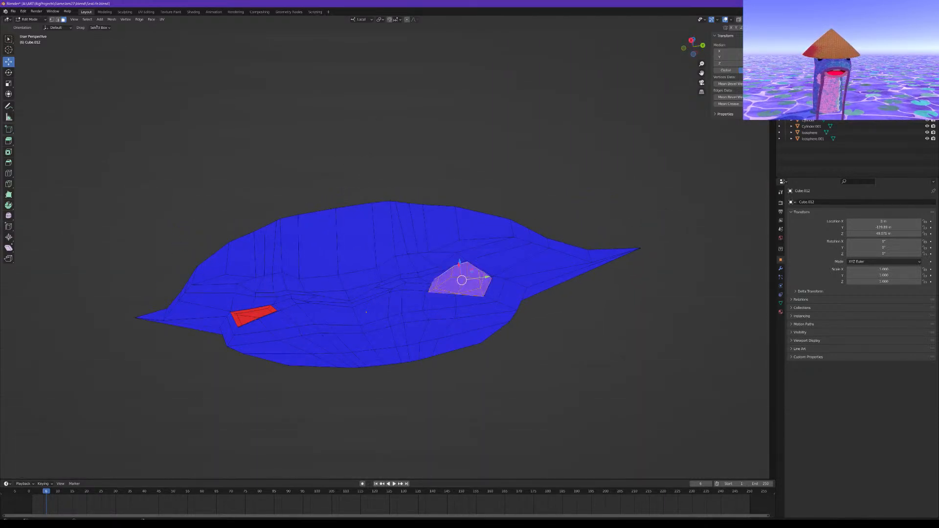
Mirror the fin copy along global Y and move it along Y onto the opening in the left half
click(112, 20)
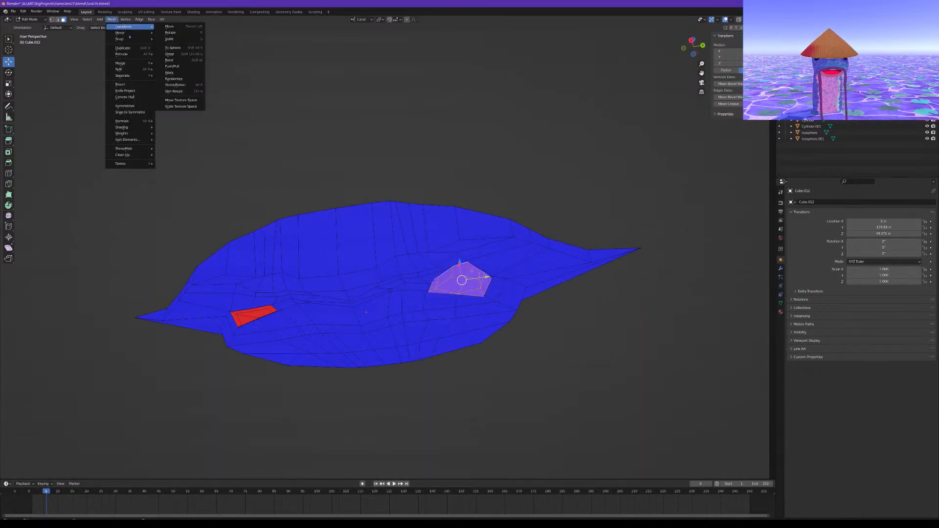
mouse_move(142, 32)
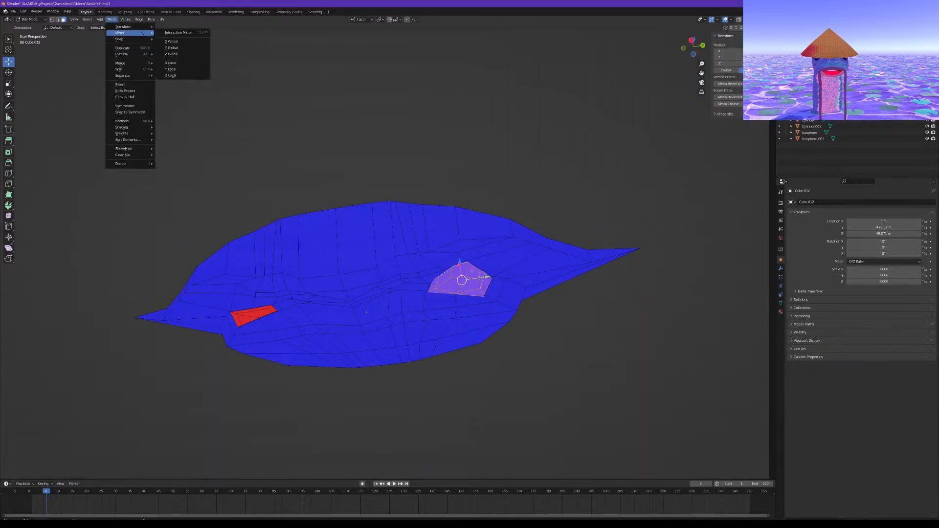
click(196, 48)
middle_drag(197, 50, 322, 69)
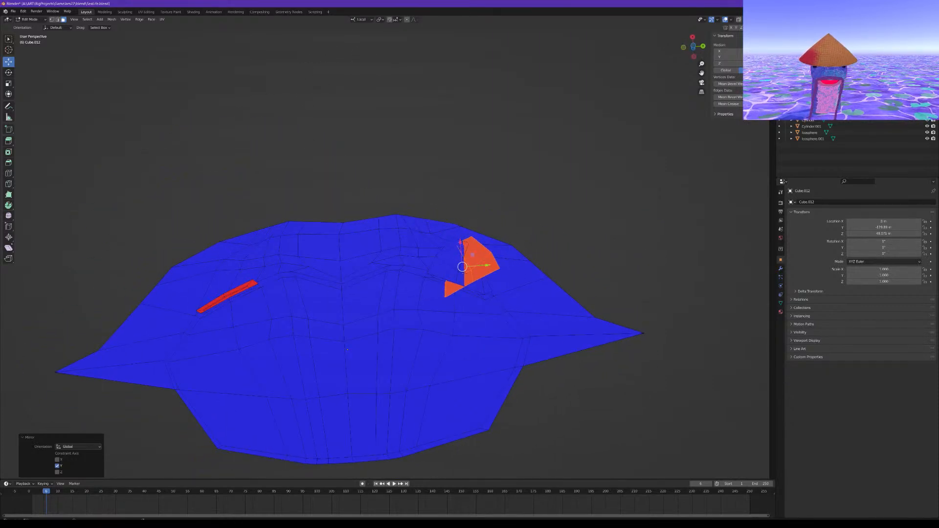
key(g)
key(y)
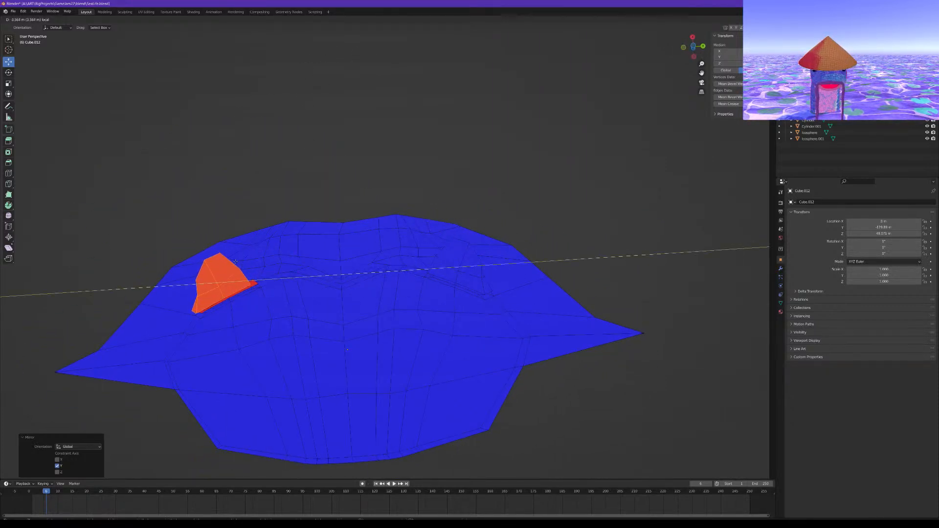
click(238, 261)
key(KP_Decimal)
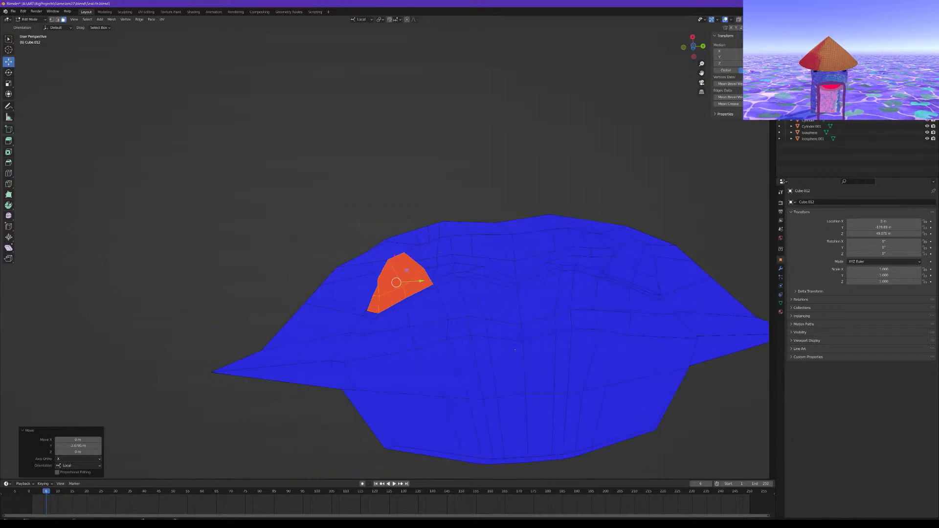
Flip the normals of the mirrored left fin
middle_drag(500, 304, 396, 229)
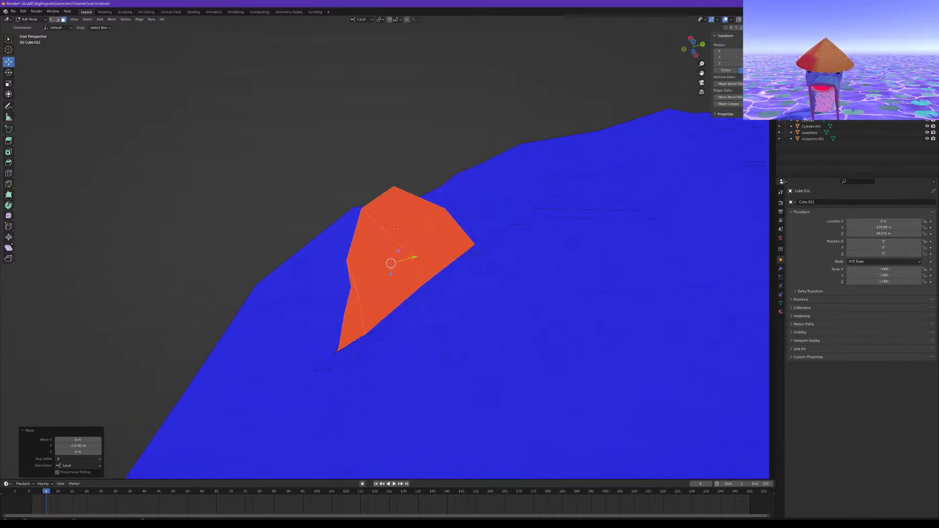
click(112, 20)
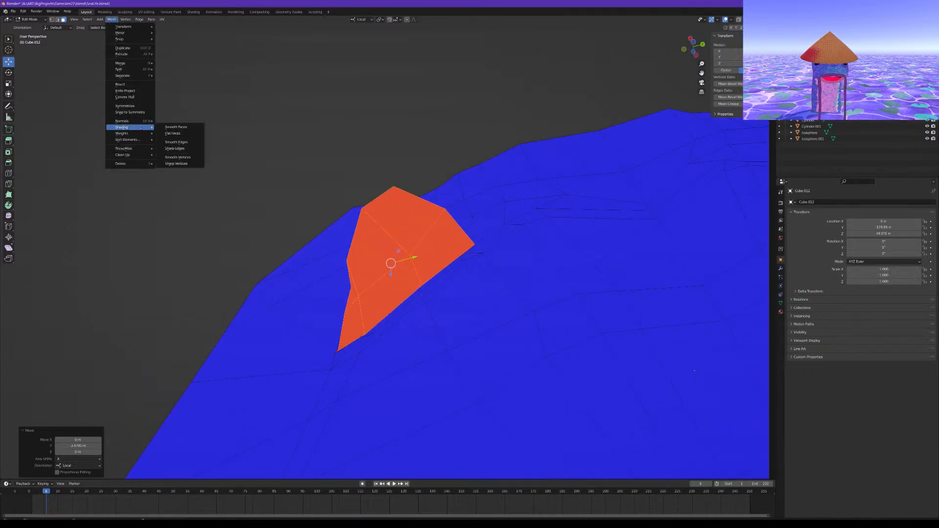
mouse_move(122, 121)
click(171, 121)
middle_drag(391, 196, 441, 152)
Nudge the mirrored fin along local Y and Z to line it up with the body opening
scroll(638, 67, up, 2)
middle_drag(461, 229, 498, 312)
drag(458, 326, 456, 331)
middle_drag(456, 332, 417, 321)
key(g)
key(z)
key(z)
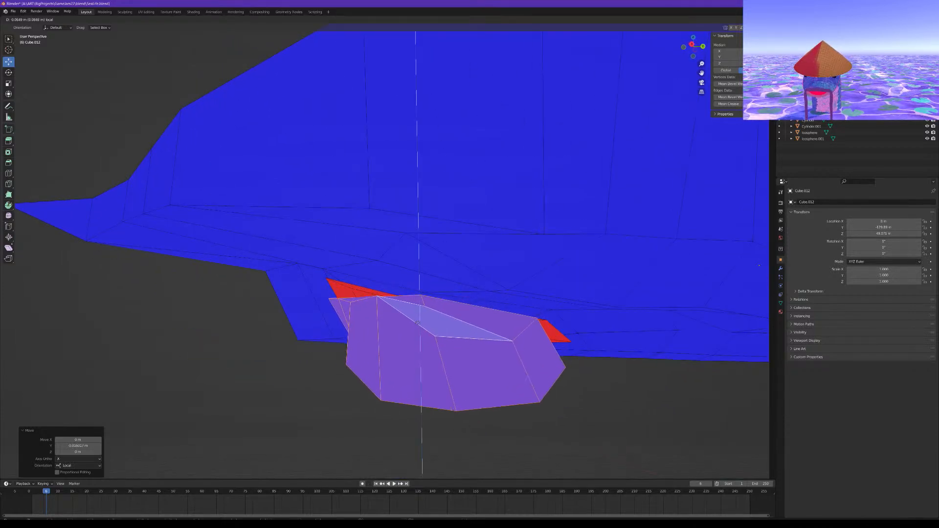
click(417, 324)
middle_drag(417, 324, 461, 323)
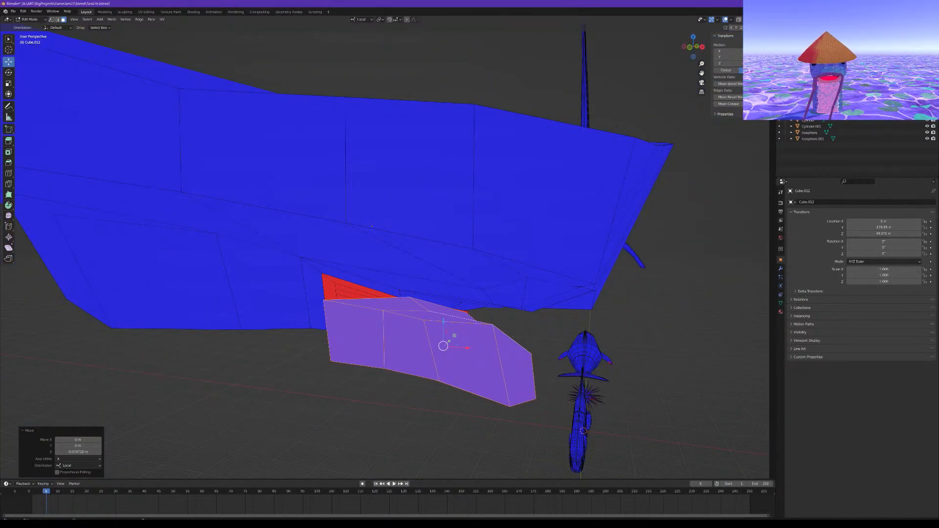
Merge a corner vertex of the left fin with the matching opening vertex using At Last
click(51, 20)
click(267, 363)
scroll(334, 343, up, 1)
middle_drag(389, 345, 336, 338)
shift+middle_drag(476, 354, 401, 295)
scroll(401, 295, up, 2)
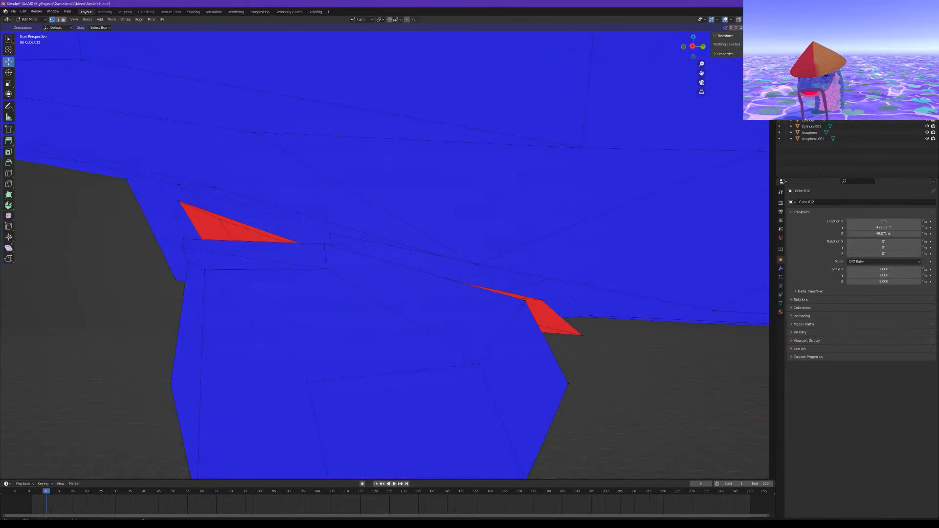
click(533, 300)
key(m)
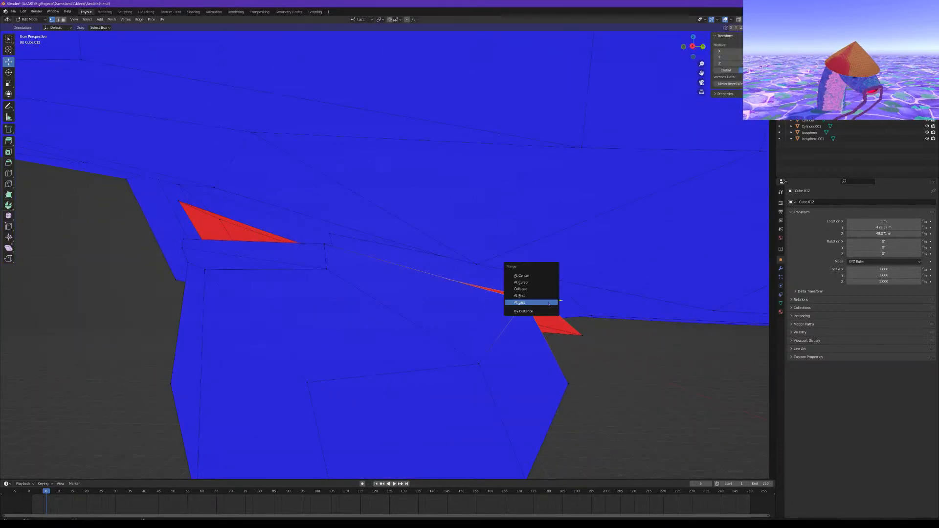
click(548, 303)
Merge the next two pairs of fin and opening vertices At Last, continuing around the gap
click(323, 246)
middle_drag(323, 247, 441, 268)
shift+click(460, 275)
key(m)
click(459, 276)
click(287, 285)
shift+click(279, 172)
key(m)
click(308, 198)
middle_drag(308, 198, 506, 260)
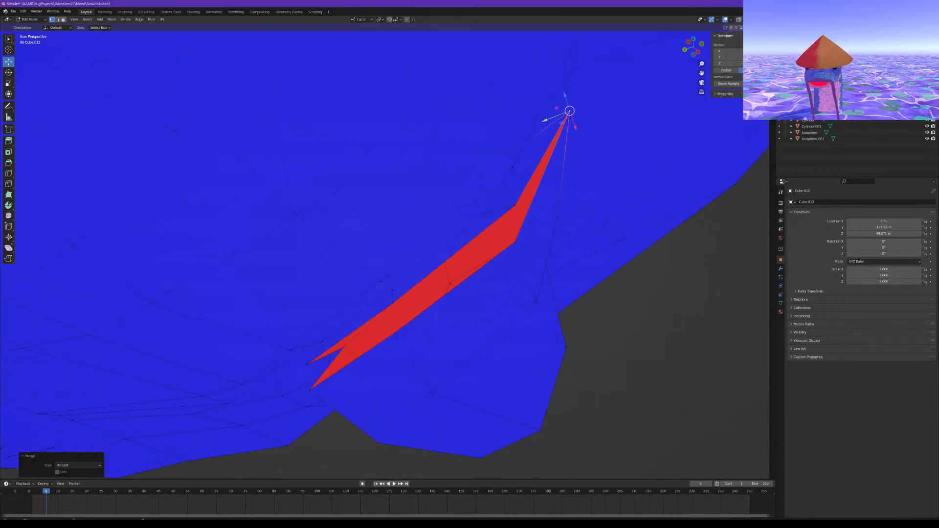
Merge two more vertex pairs along the long side of the remaining gap onto the body's vertices
click(515, 241)
shift+click(514, 205)
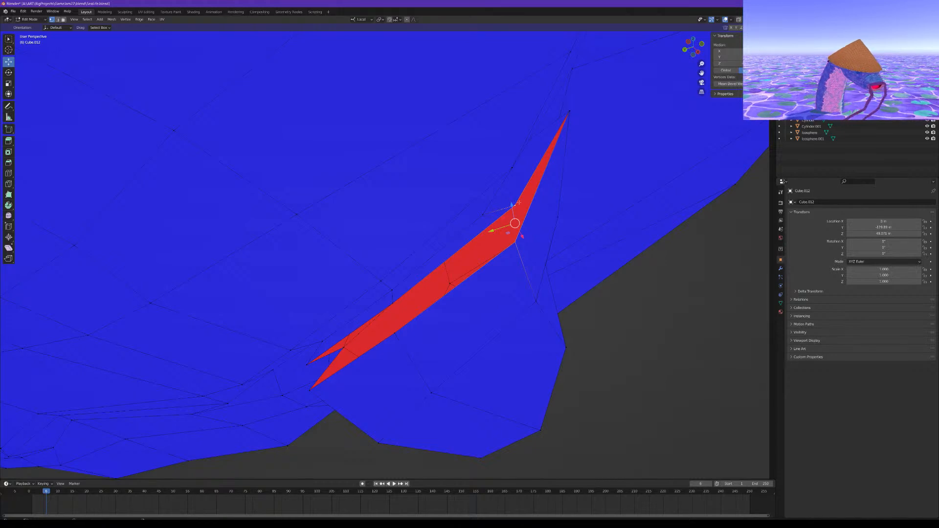
key(m)
click(518, 205)
shift+click(398, 303)
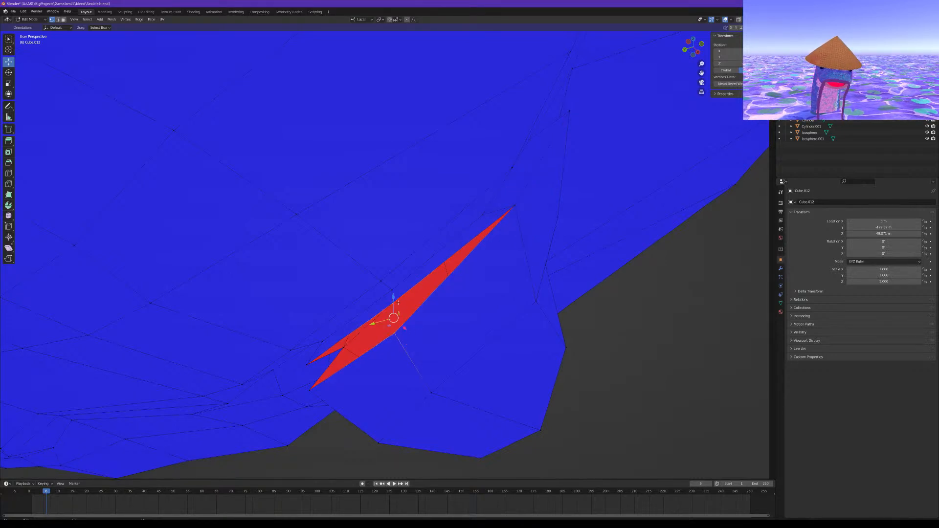
key(m)
click(397, 304)
Merge the last open vertex pair to close the left fin's gap, deselect, and check the whole body
middle_drag(393, 303, 494, 284)
click(371, 265)
shift+click(381, 218)
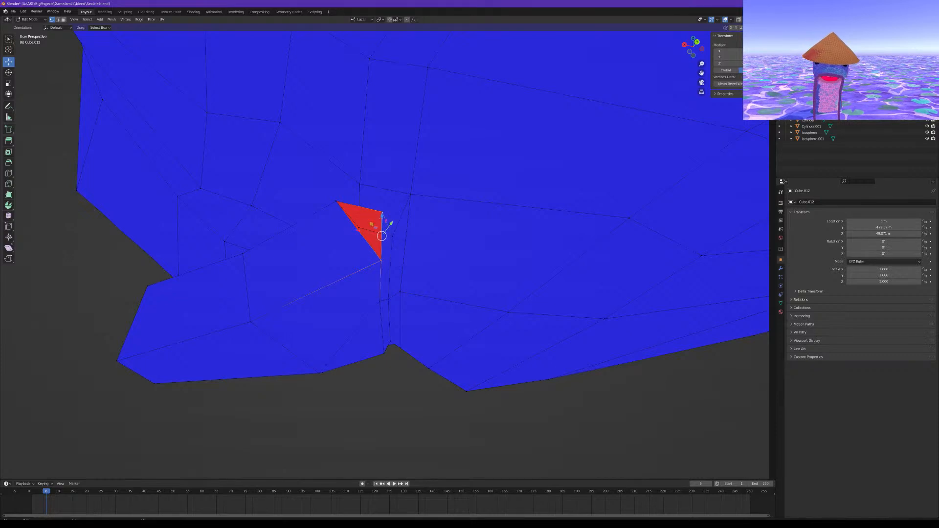
key(m)
click(381, 216)
middle_drag(384, 230, 477, 262)
click(478, 330)
scroll(478, 329, down, 4)
middle_drag(478, 329, 411, 355)
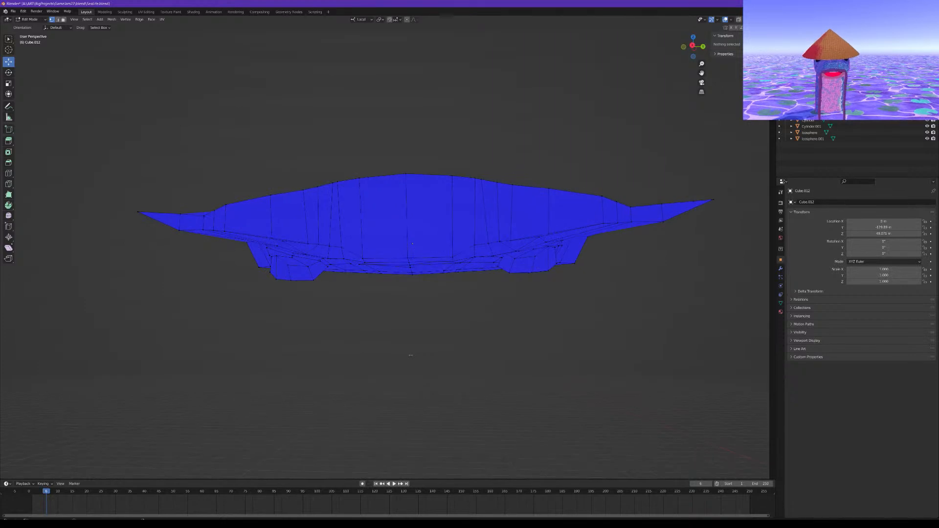
Save the file and inspect the body's underside around both fins from several angles
key(ctrl+s)
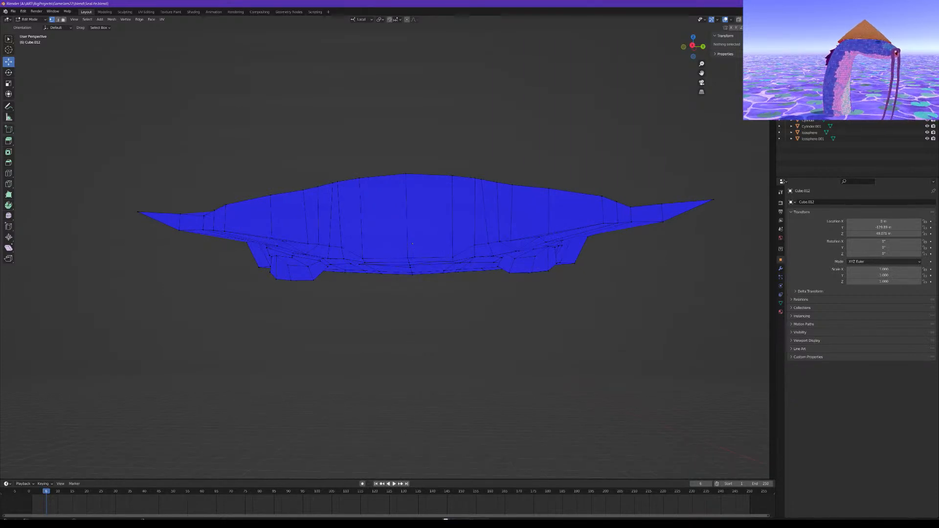
middle_drag(315, 276, 315, 235)
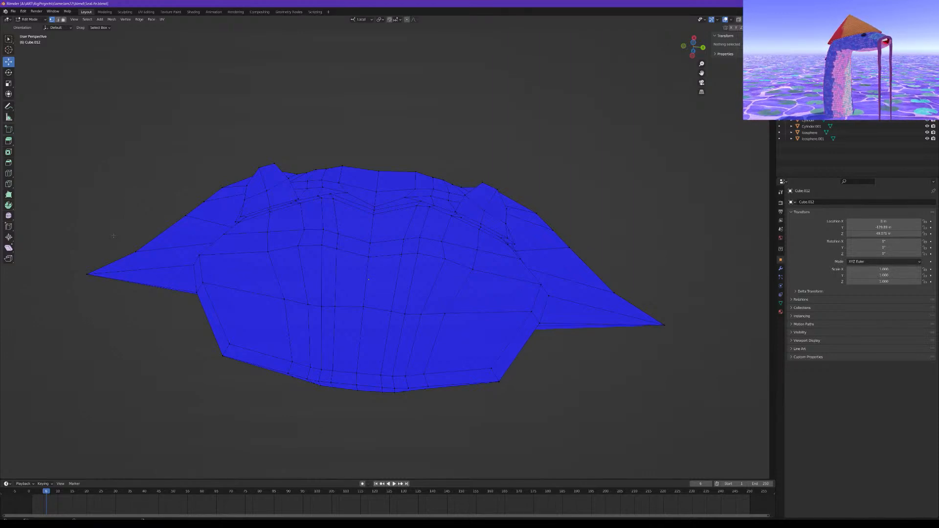
shift+middle_drag(565, 359, 524, 265)
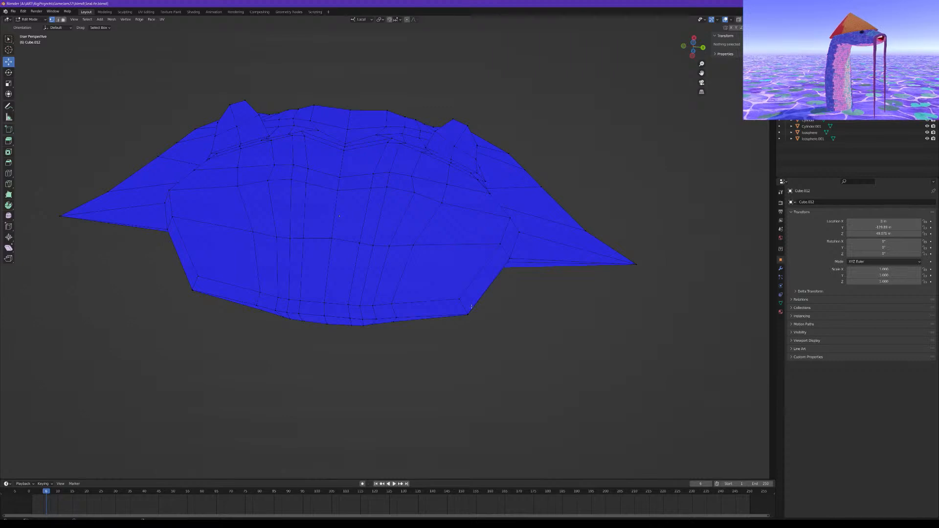
scroll(434, 305, up, 2)
middle_drag(435, 305, 331, 255)
scroll(426, 295, down, 3)
scroll(395, 315, up, 2)
Switch to face selection and select the small face just behind the right fin on the body's underside
click(63, 19)
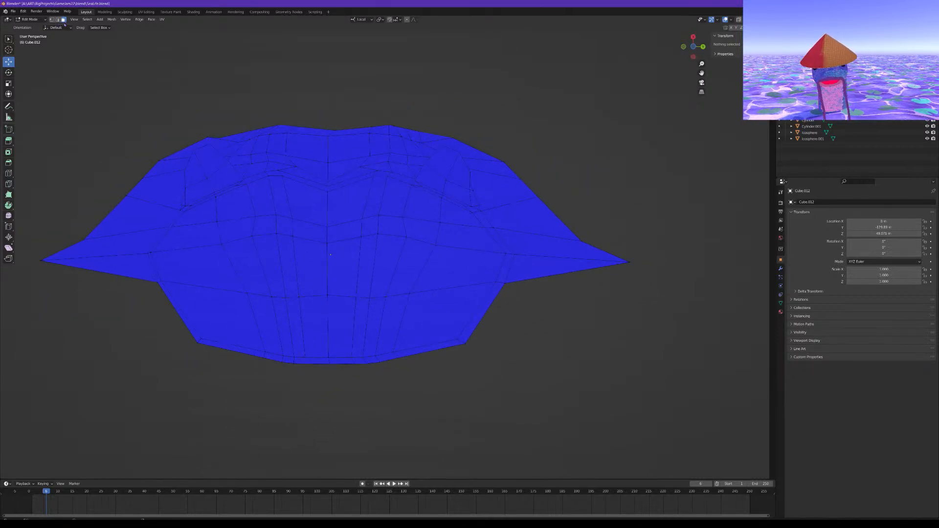
middle_drag(119, 80, 125, 96)
mouse_move(253, 163)
middle_down()
mouse_move(294, 176)
mouse_move(325, 171)
mouse_move(258, 166)
middle_up()
scroll(259, 166, up, 2)
middle_drag(299, 196, 364, 188)
click(336, 199)
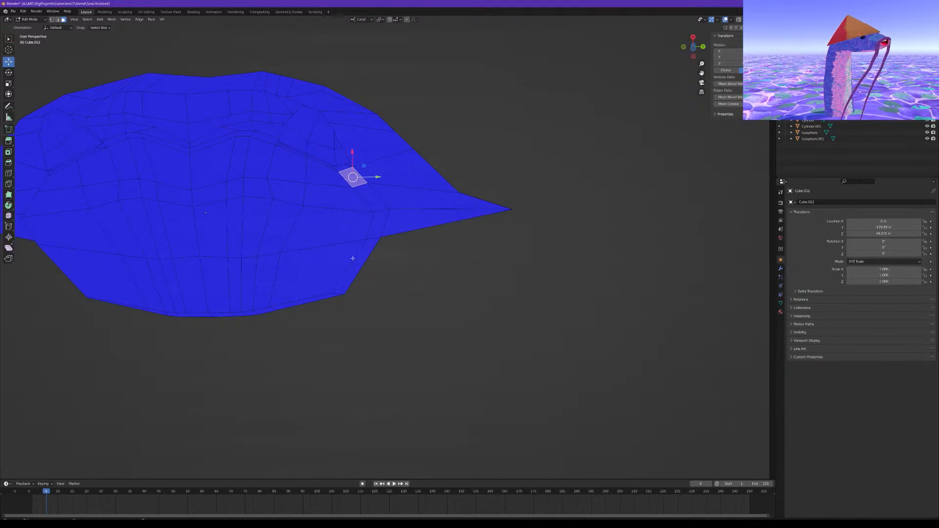
middle_drag(364, 189, 369, 228)
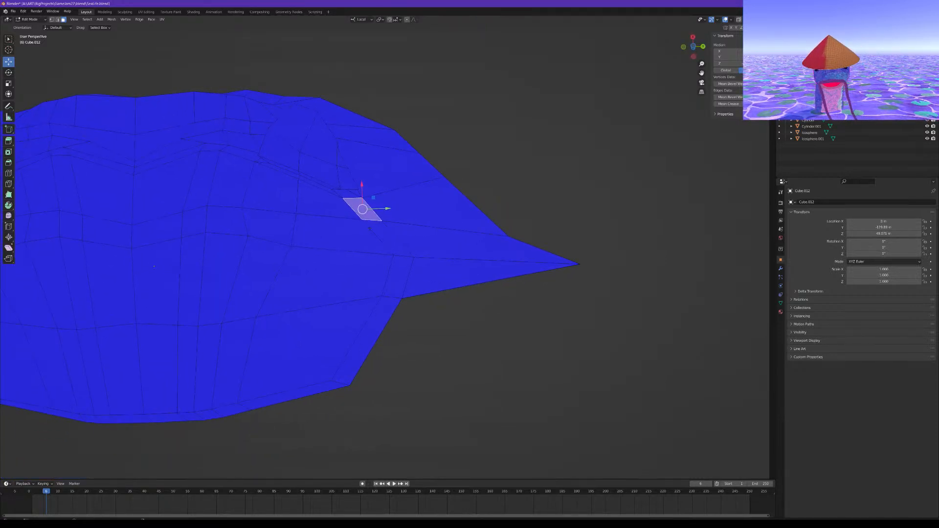
key(e)
key(Escape)
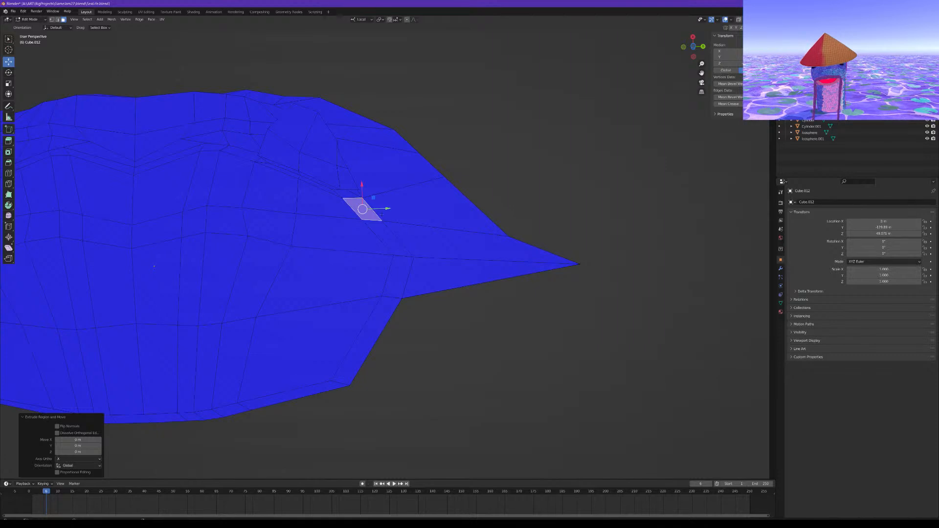
middle_drag(387, 215, 397, 207)
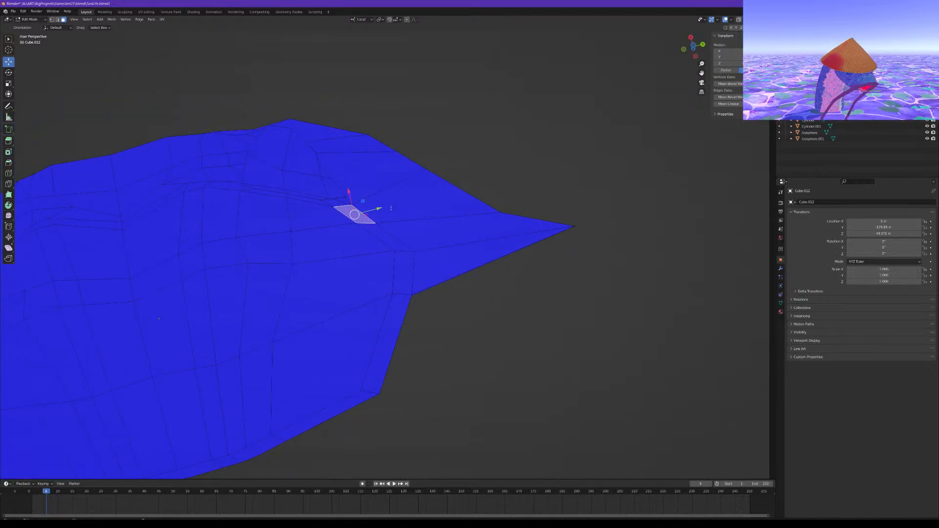
drag(381, 209, 391, 206)
key(ctrl+z)
Extrude the selected face slightly along its normal and scale the new face down
key(e)
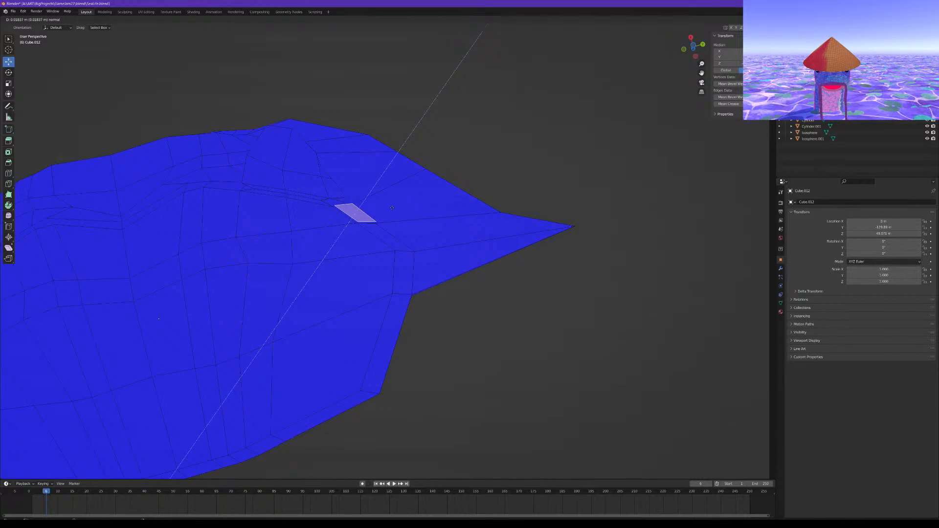
click(392, 208)
scroll(392, 208, up, 4)
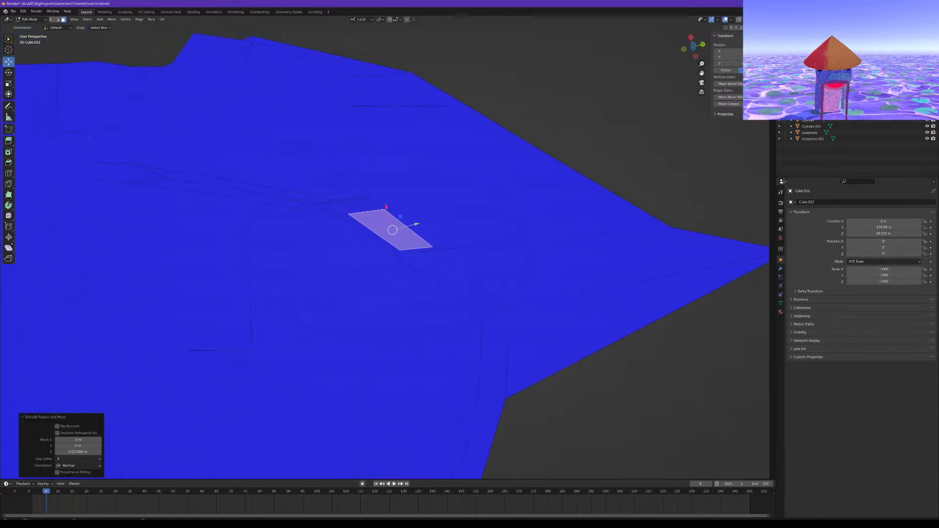
key(s)
drag(409, 251, 405, 247)
Extrude the reduced face again by about 0.017 m and scale its end up to about 1.18
mouse_move(405, 247)
middle_down()
mouse_move(404, 222)
mouse_move(406, 236)
middle_up()
scroll(404, 221, down, 1)
key(e)
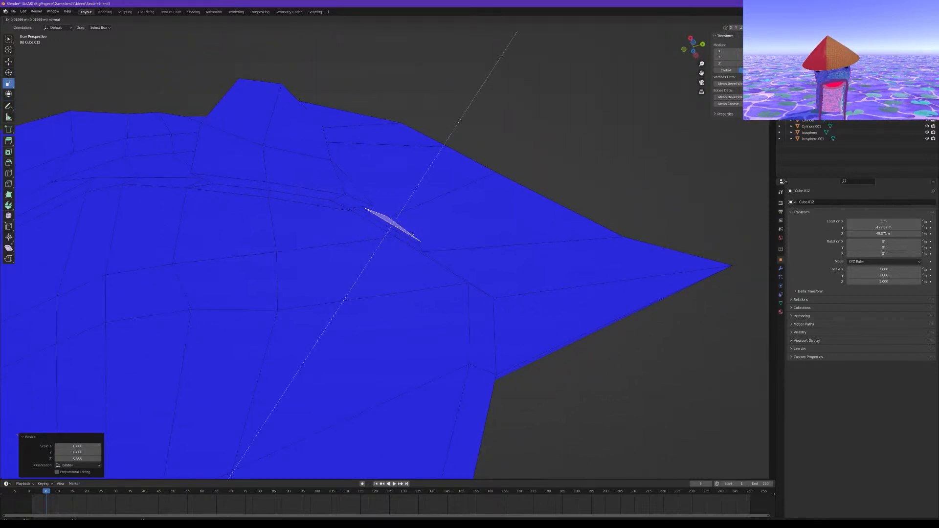
click(412, 234)
key(s)
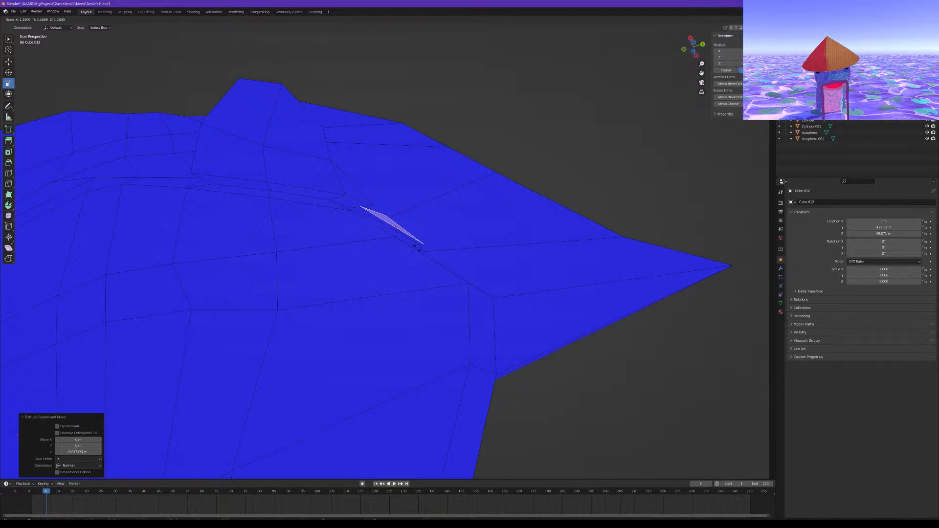
click(418, 250)
middle_drag(418, 251, 399, 236)
scroll(399, 236, down, 3)
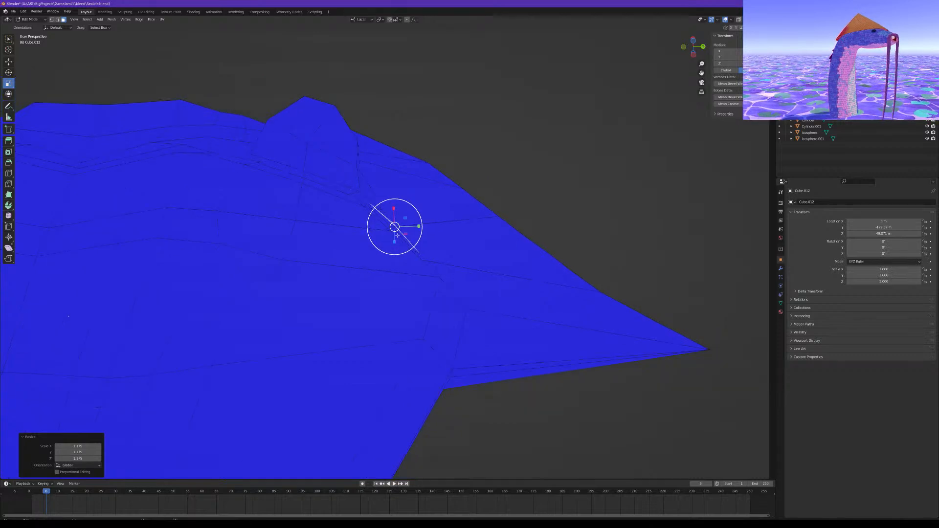
Extrude the enlarged end face farther outward along its normal to form a stub behind the right fin
key(e)
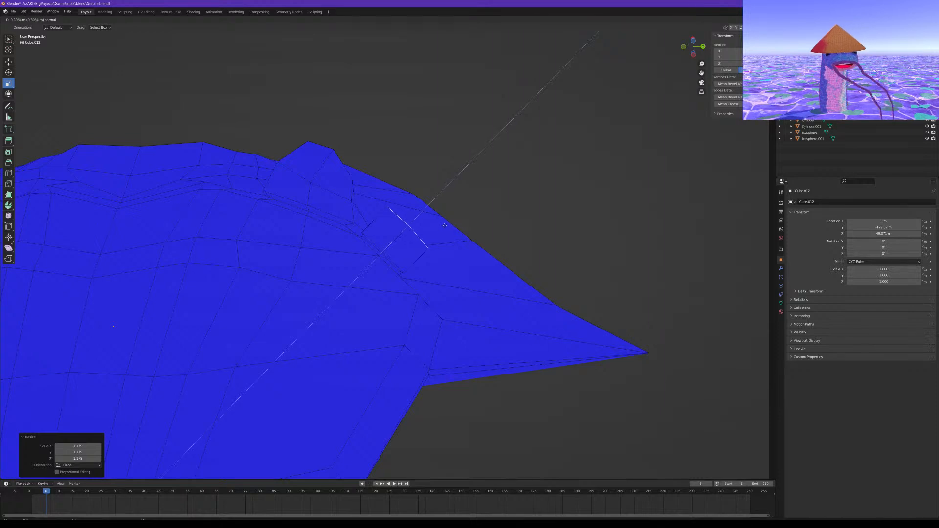
click(445, 224)
middle_drag(446, 225, 405, 264)
scroll(422, 233, down, 5)
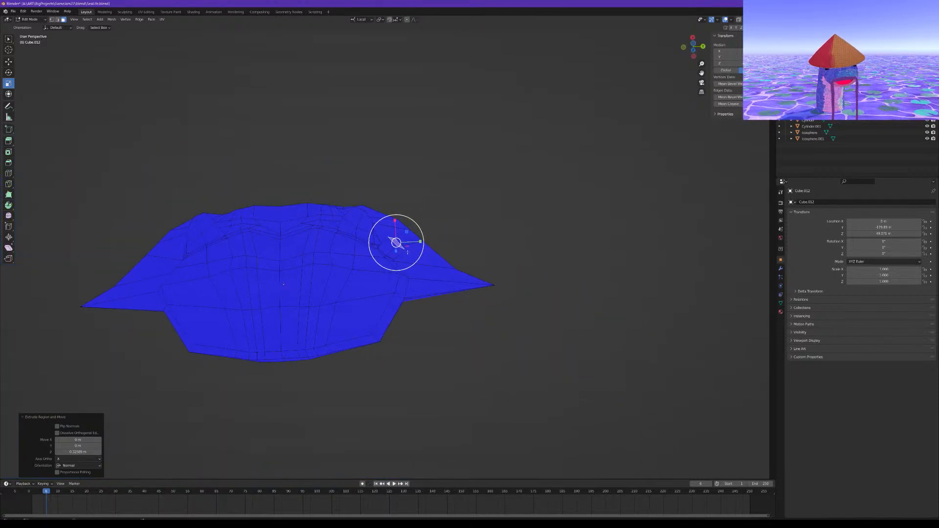
Move the stub's end face along its local axes to angle the stub relative to the body
key(KP_Decimal)
click(9, 62)
mouse_move(410, 254)
mouse_down()
mouse_move(424, 255)
mouse_move(395, 230)
mouse_move(415, 245)
mouse_up()
mouse_move(416, 246)
middle_down()
mouse_move(431, 230)
mouse_move(421, 210)
mouse_move(408, 242)
mouse_move(416, 248)
middle_up()
drag(417, 248, 416, 249)
mouse_move(415, 249)
middle_down()
mouse_move(411, 256)
mouse_move(414, 237)
middle_up()
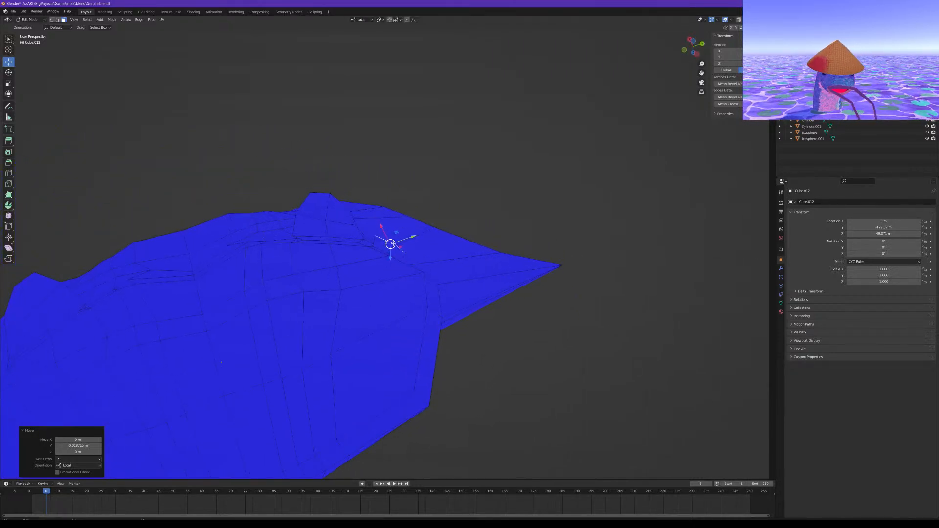
drag(382, 227, 414, 236)
Extrude the stub's end by about 0.067 m and scale the new end face to about 0.58
key(s)
scroll(434, 191, up, 3)
middle_drag(434, 191, 435, 211)
drag(416, 260, 409, 254)
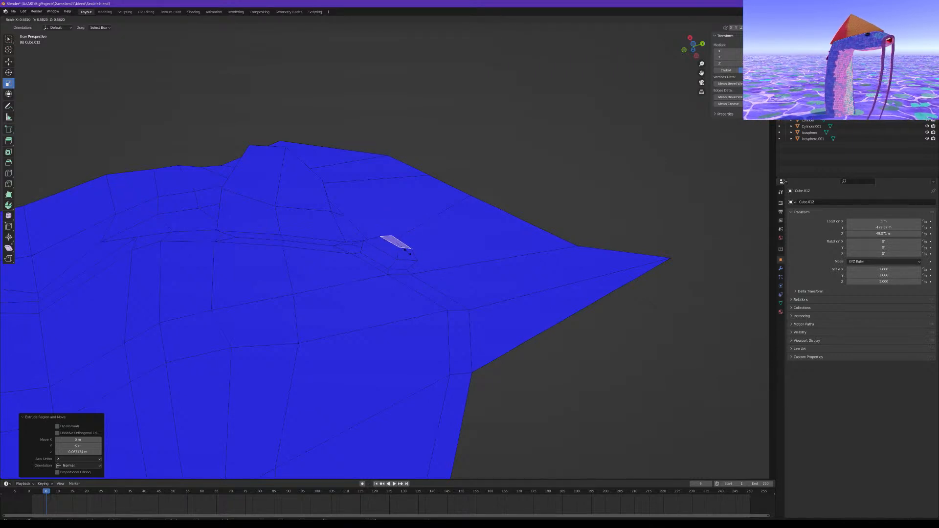
drag(407, 253, 408, 253)
scroll(410, 254, down, 3)
mouse_move(410, 254)
middle_down()
mouse_move(431, 268)
mouse_move(411, 255)
middle_up()
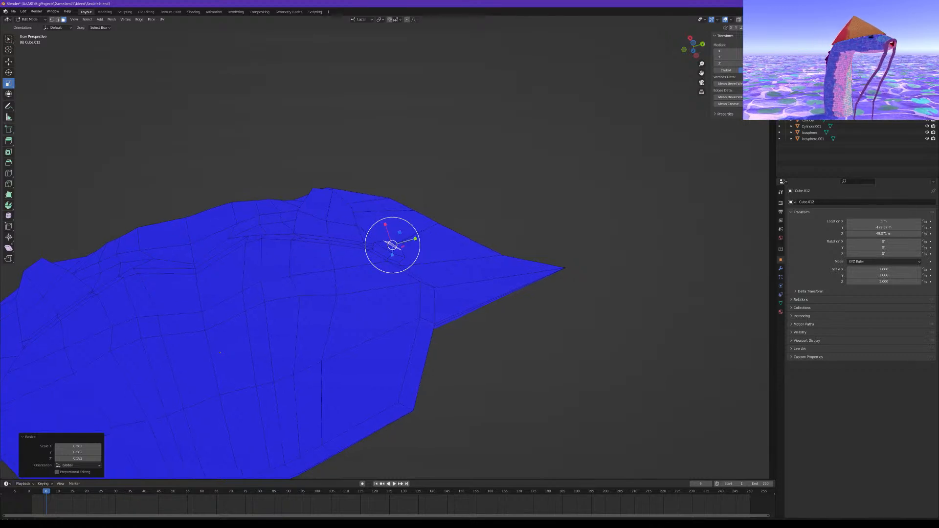
scroll(401, 243, up, 3)
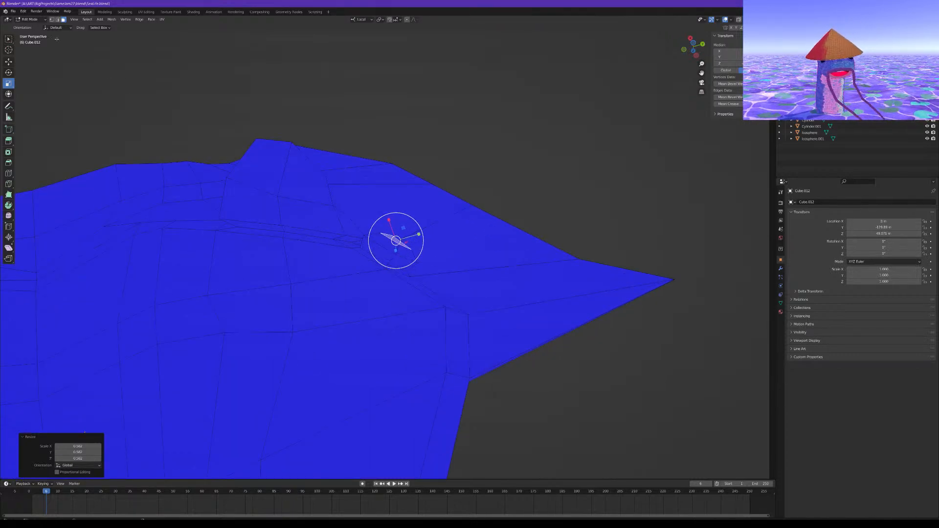
Select the edge loop near the stub's tip together with its end face, move them to reshape the stub, and deselect
click(58, 20)
alt+click(386, 252)
alt+click(386, 256)
middle_drag(389, 255, 389, 234)
alt+click(385, 250)
alt+click(386, 250)
key(f)
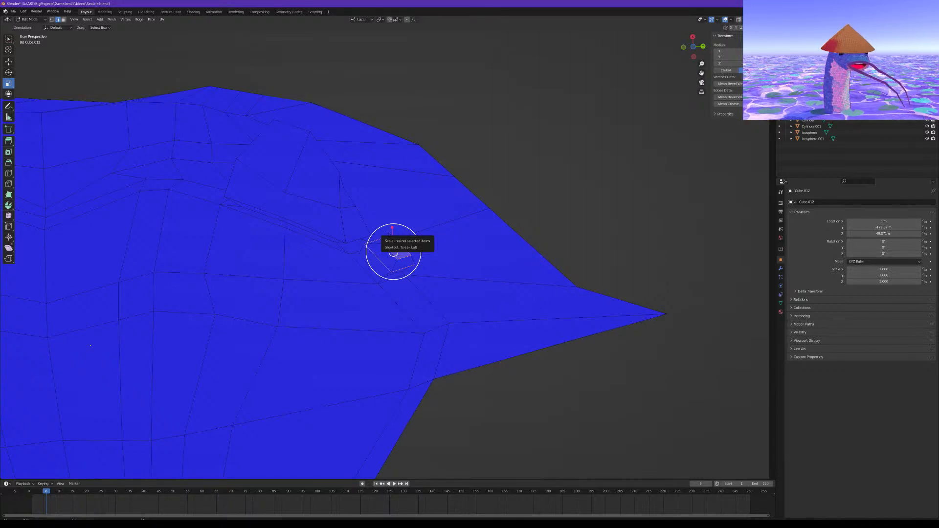
middle_drag(447, 132, 325, 186)
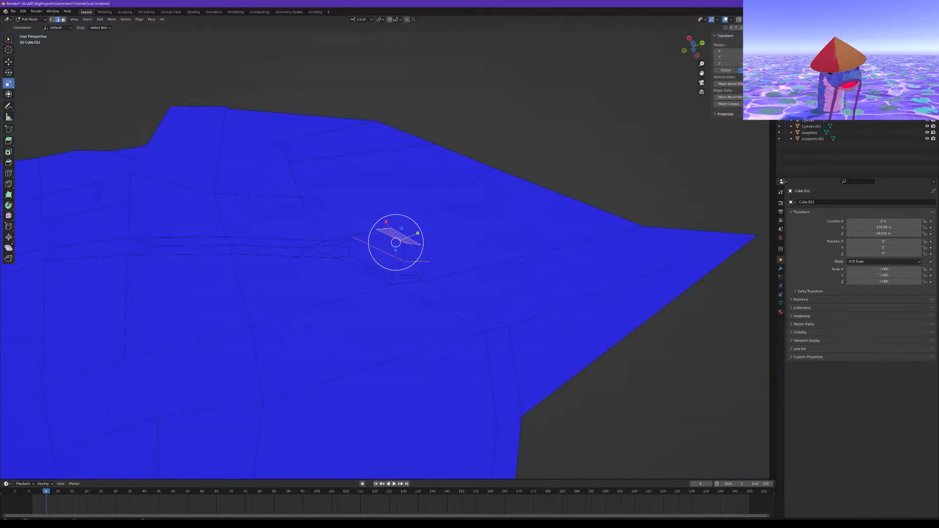
click(11, 63)
middle_drag(416, 239, 396, 230)
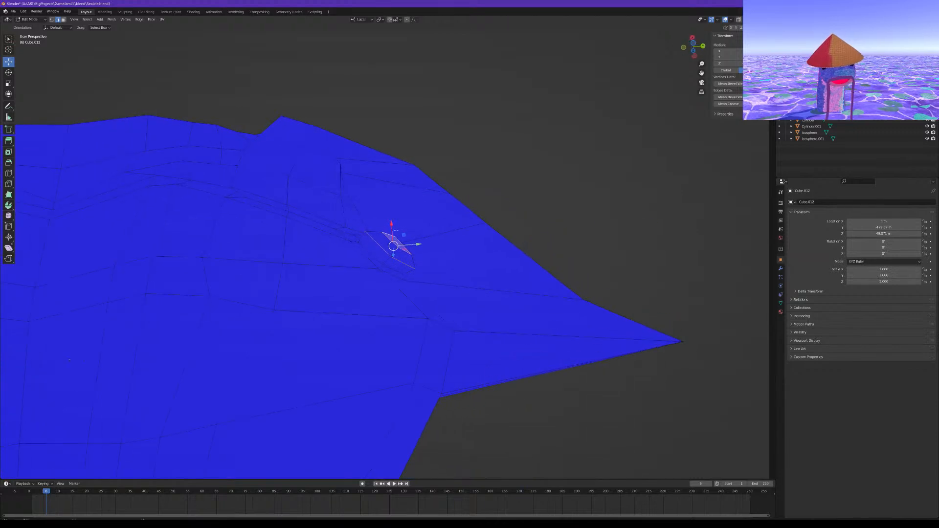
drag(393, 225, 427, 239)
middle_drag(427, 238, 432, 271)
key(alt+a)
Select the faces around the stub's tip in face mode and move them to adjust the tip's shape
scroll(438, 245, up, 2)
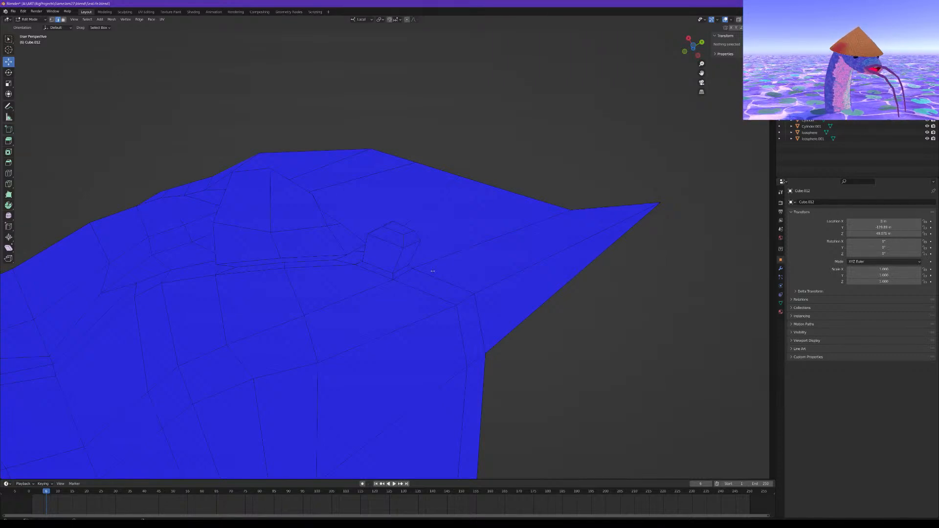
click(397, 240)
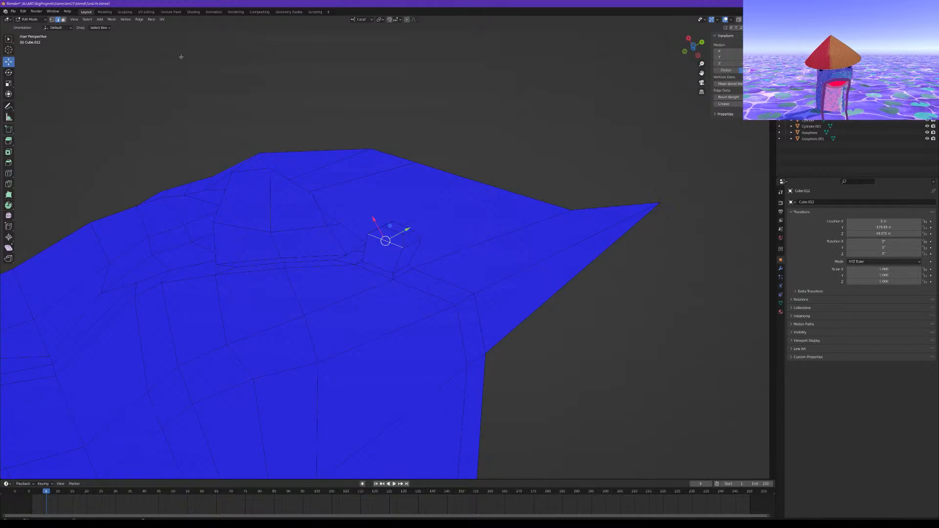
click(63, 19)
middle_drag(389, 223, 422, 149)
click(398, 247)
shift+click(398, 236)
shift+click(411, 250)
shift+click(412, 263)
drag(431, 238, 425, 237)
middle_drag(425, 237, 425, 275)
drag(397, 230, 398, 237)
middle_drag(398, 237, 400, 234)
middle_drag(439, 318, 492, 233)
Add a single loop cut across the body's rear section behind the wings and slide it toward the wings
click(395, 268)
scroll(440, 259, down, 5)
middle_drag(415, 274, 406, 265)
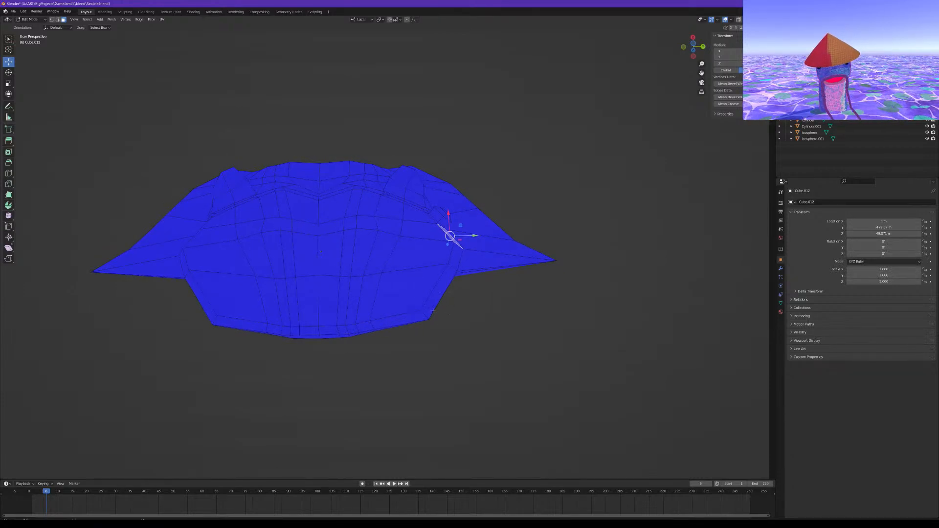
key(ctrl+r)
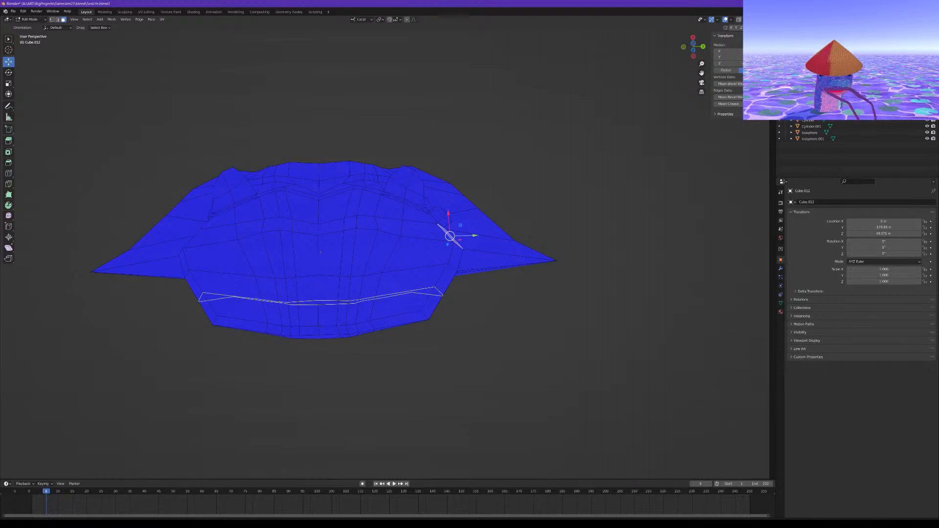
click(436, 272)
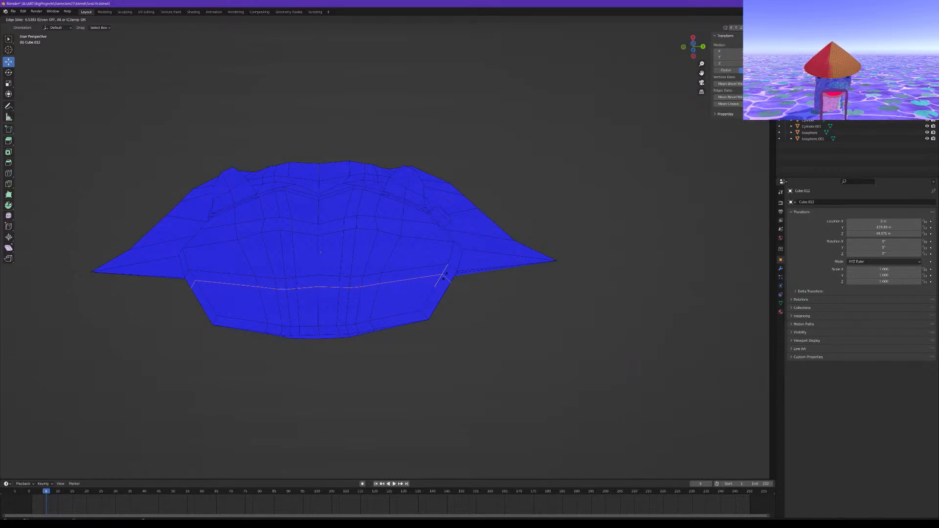
click(444, 279)
scroll(465, 264, up, 1)
middle_drag(465, 263, 464, 246)
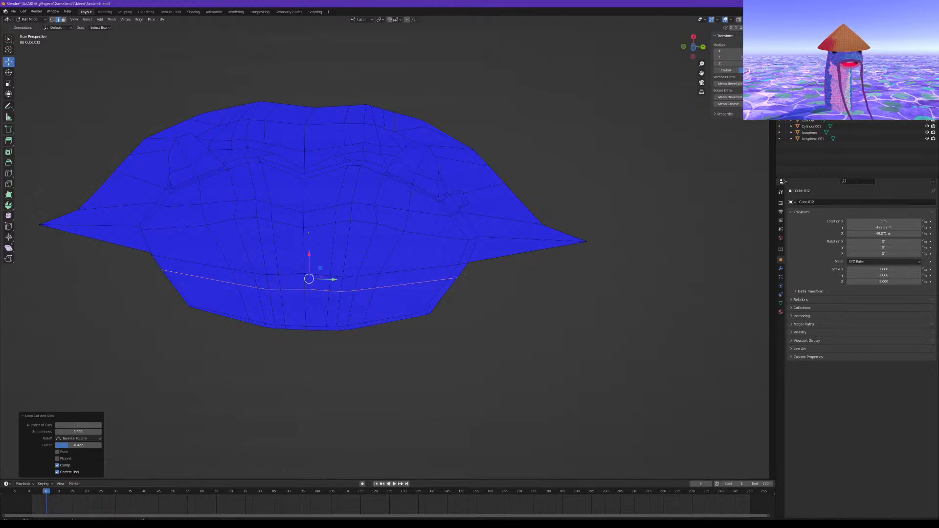
scroll(337, 199, up, 1)
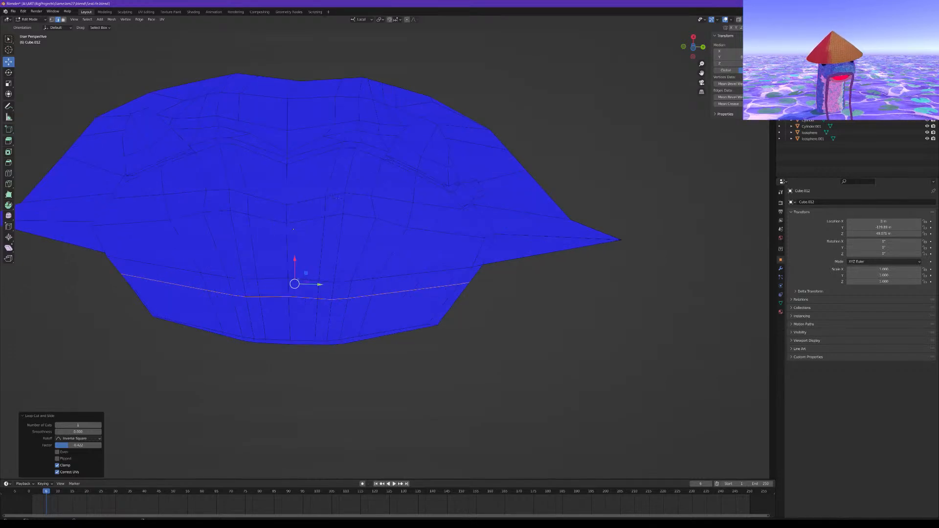
Select the underside face directly behind the finished stub in face mode and extrude it slightly along its normal
shift+middle_drag(329, 198, 292, 232)
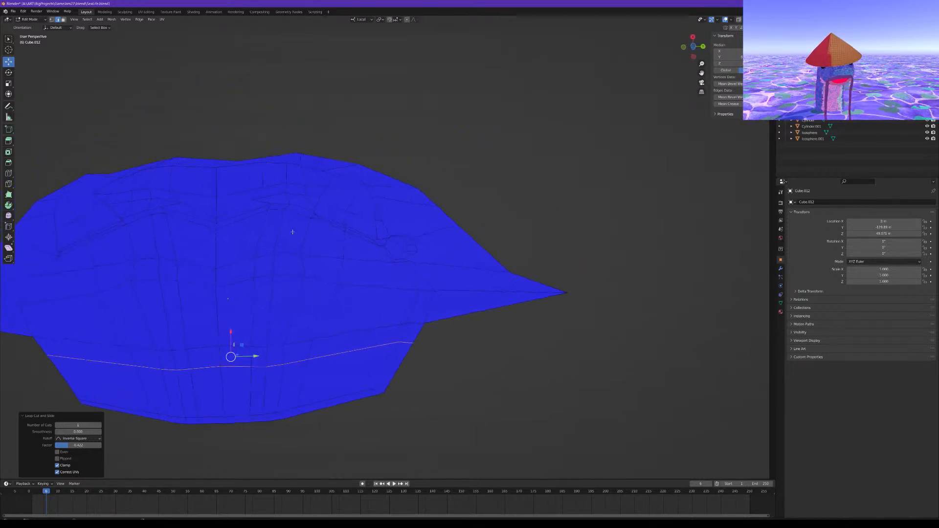
click(64, 20)
shift+middle_drag(410, 281, 361, 267)
click(359, 268)
scroll(359, 268, up, 1)
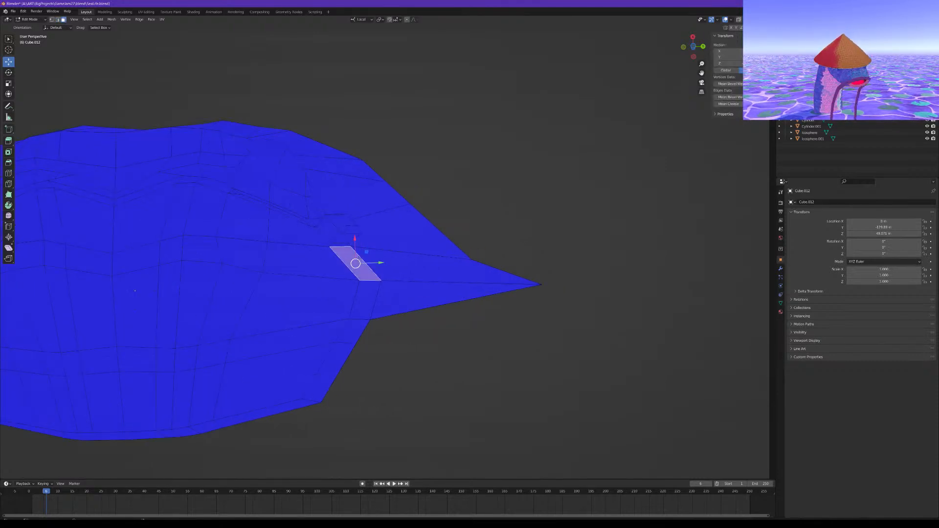
key(e)
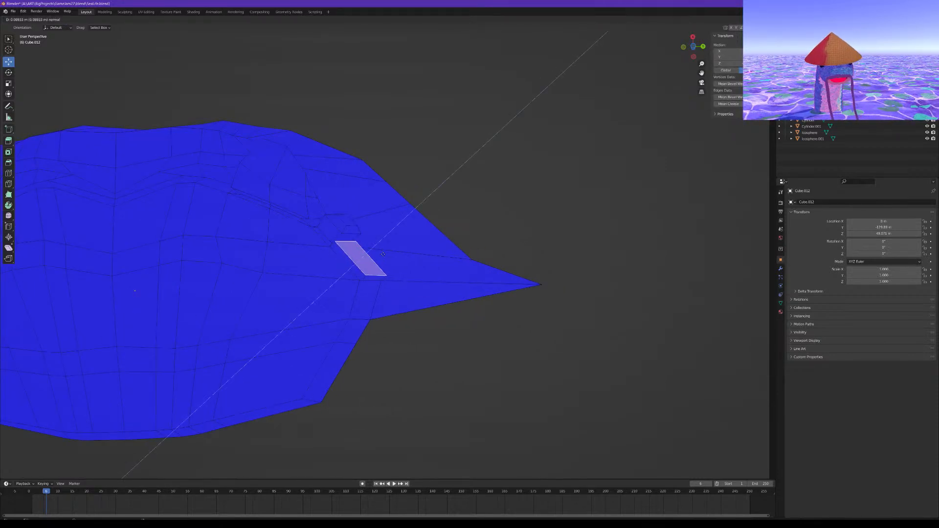
click(378, 260)
scroll(374, 261, up, 1)
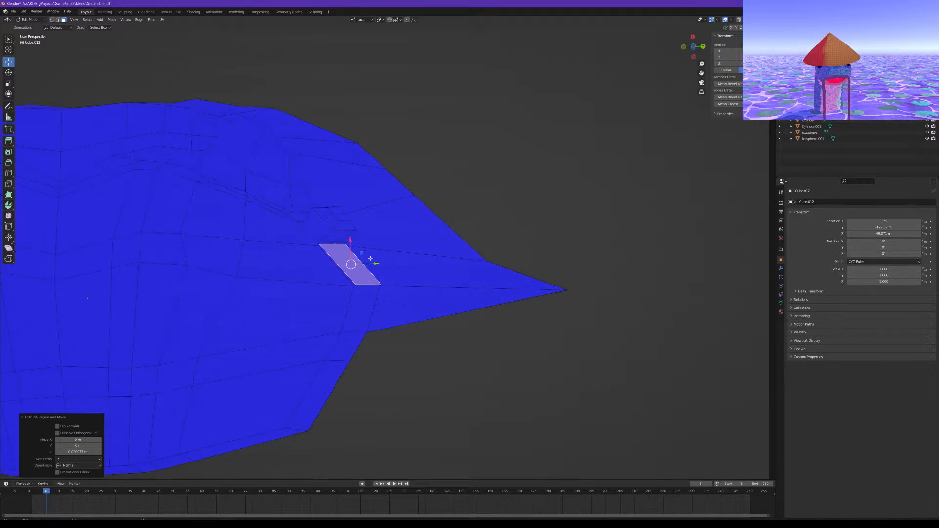
Scale the newly extruded face down to narrow the base of the second stub
key(s)
middle_drag(372, 256, 373, 285)
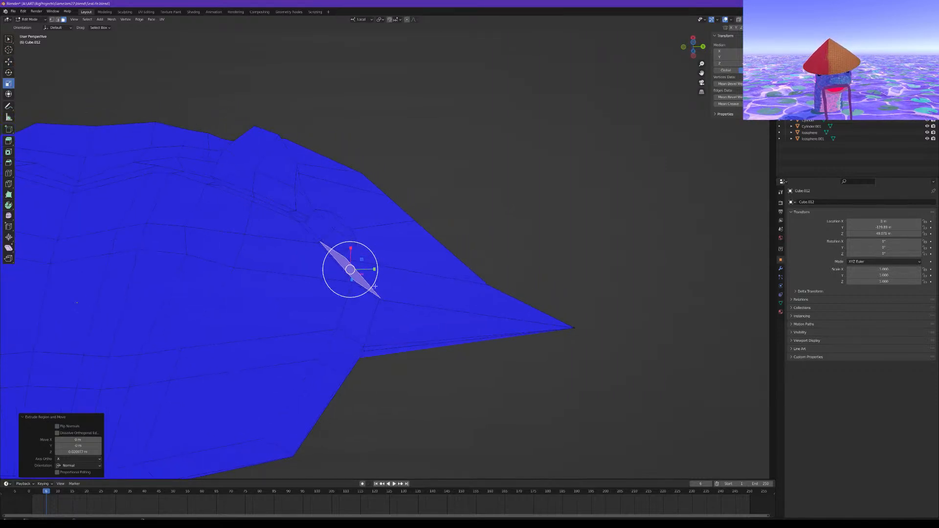
drag(372, 284, 371, 283)
click(369, 281)
scroll(368, 282, up, 3)
middle_drag(369, 282, 365, 256)
key(s)
click(334, 311)
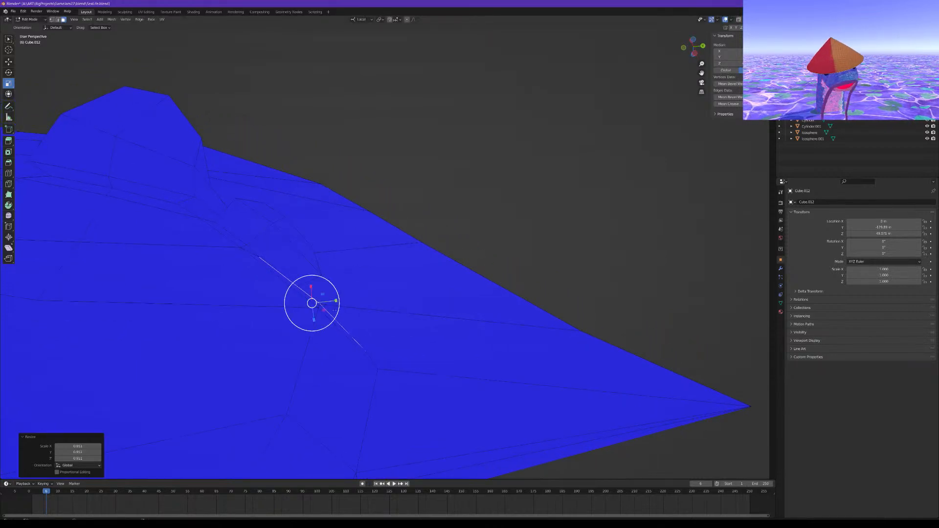
Extrude the second stub's base face outward by about 0.02 m and scale it up slightly
key(e)
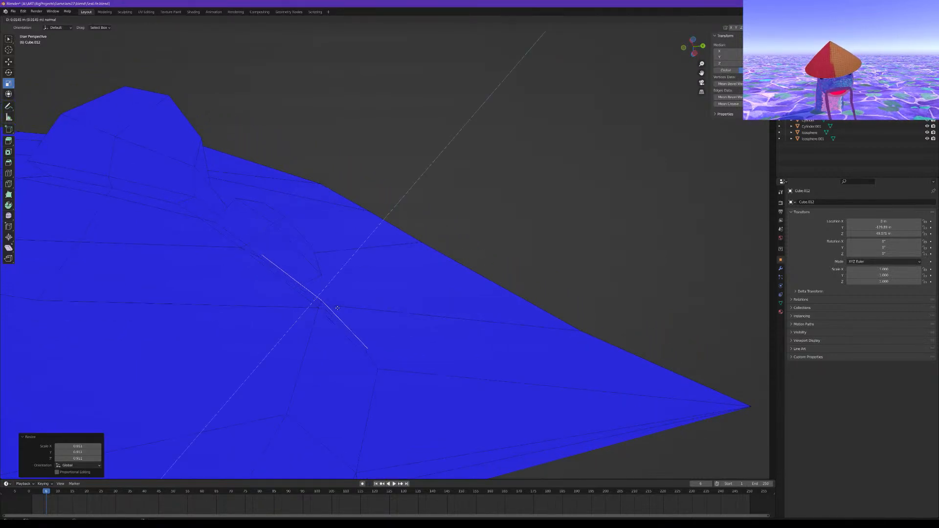
click(335, 312)
key(s)
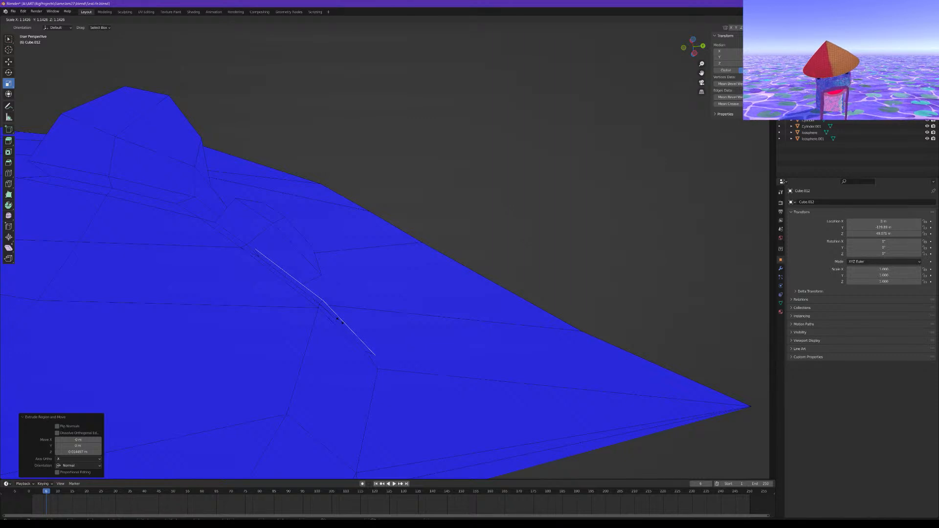
click(338, 320)
middle_drag(338, 320, 320, 325)
Extrude the second stub outward by about 0.15 m and scale its outer face to about 0.73
key(e)
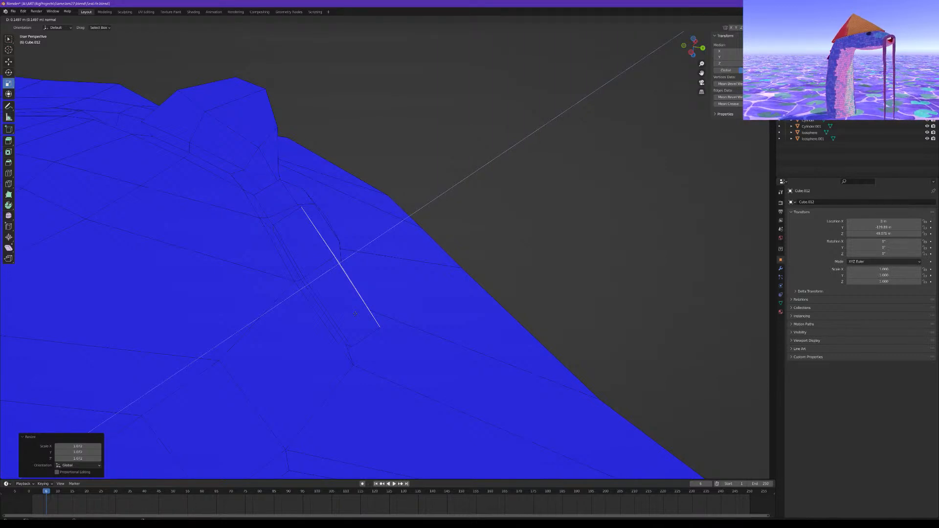
click(356, 314)
mouse_move(355, 314)
middle_down()
mouse_move(322, 304)
mouse_move(361, 297)
middle_up()
drag(366, 298, 359, 295)
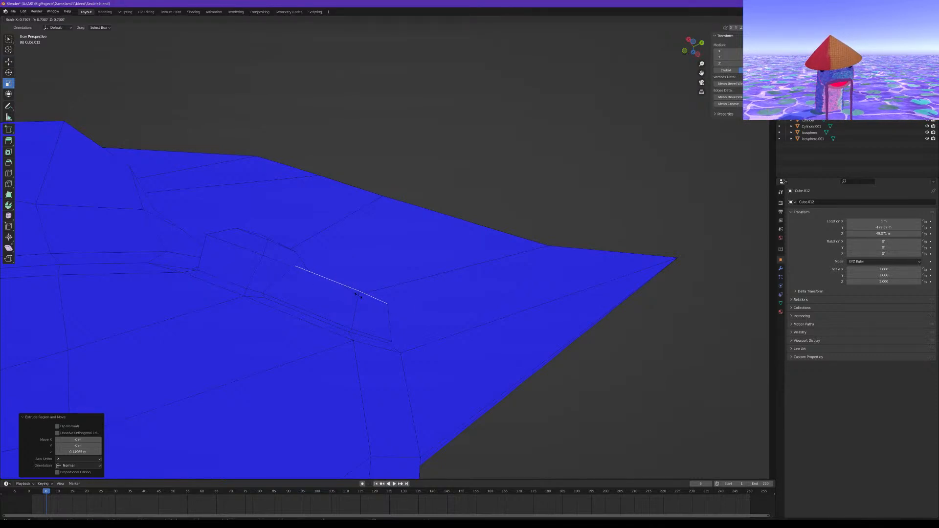
drag(356, 294, 356, 294)
Extrude the second stub's outer face slightly once more and scale it down to round off the tip
middle_drag(357, 294, 354, 299)
key(e)
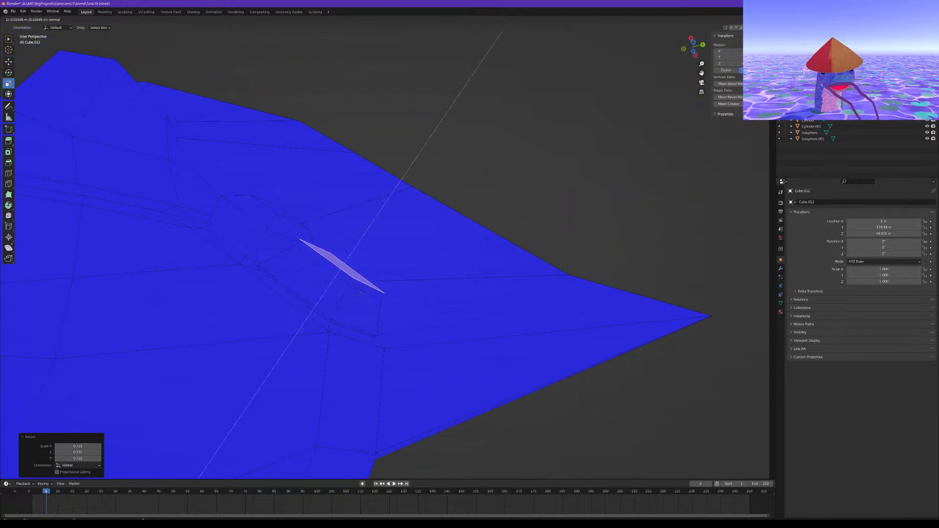
click(361, 292)
key(s)
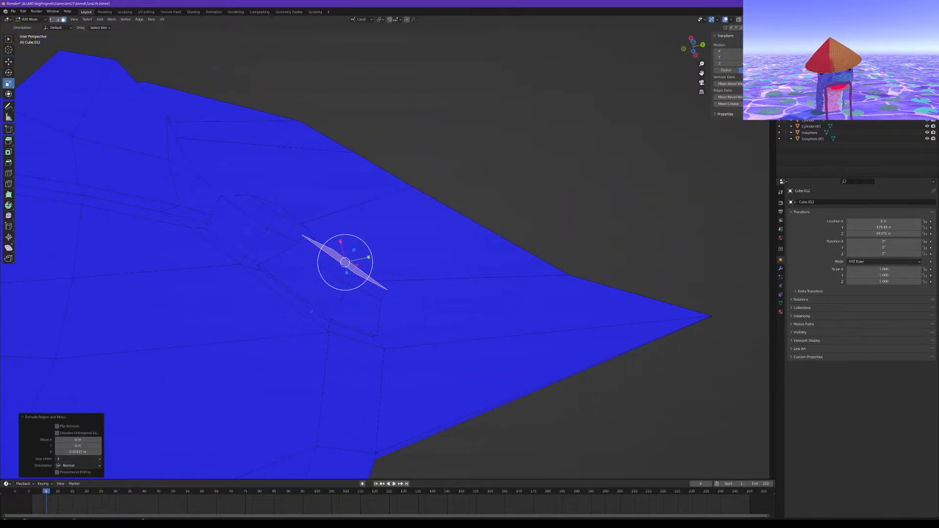
click(354, 278)
scroll(372, 286, down, 4)
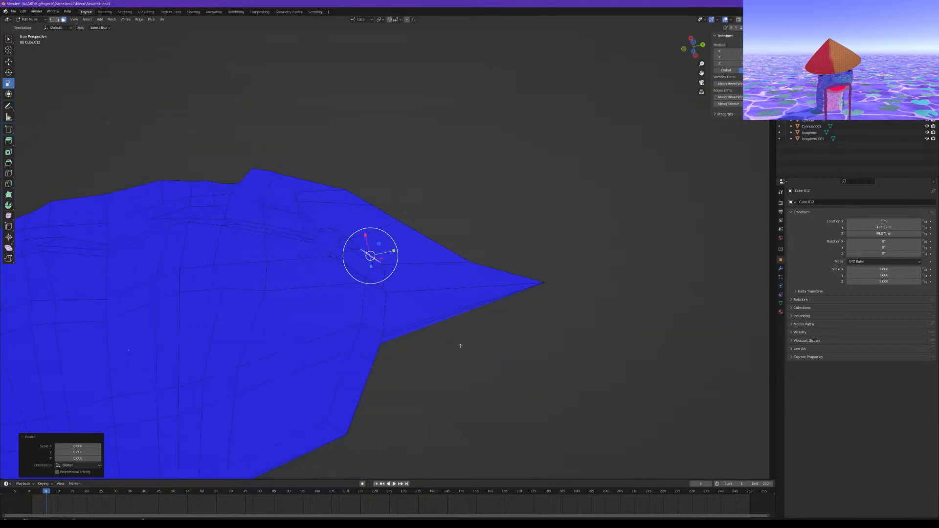
click(443, 329)
Select the edges at the base of the first stub in edge mode and scale them down
mouse_move(442, 330)
middle_down()
mouse_move(448, 306)
mouse_move(442, 333)
middle_up()
scroll(294, 306, up, 5)
middle_drag(279, 311, 290, 255)
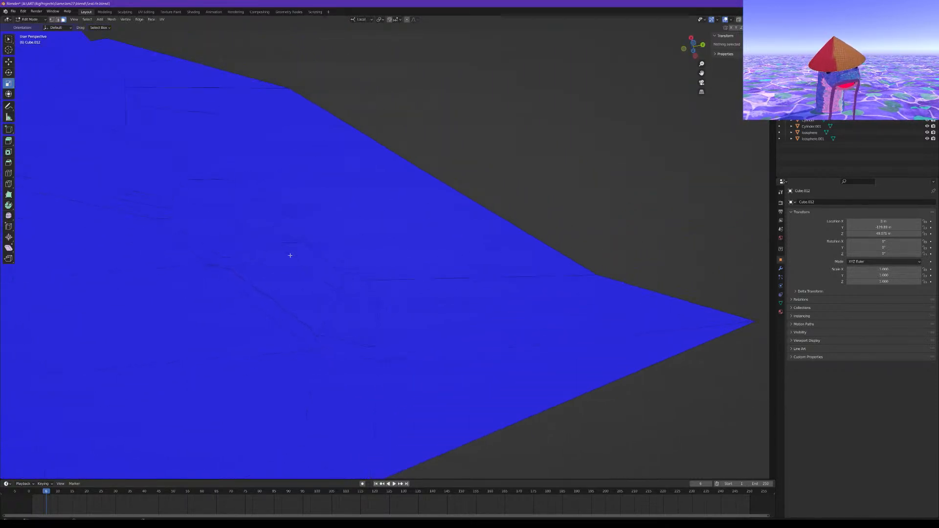
alt+click(214, 256)
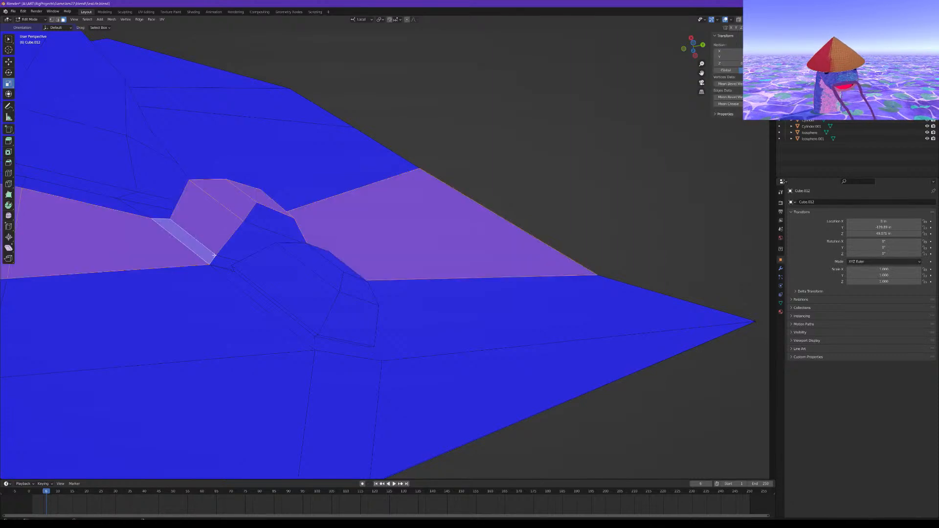
alt+click(224, 258)
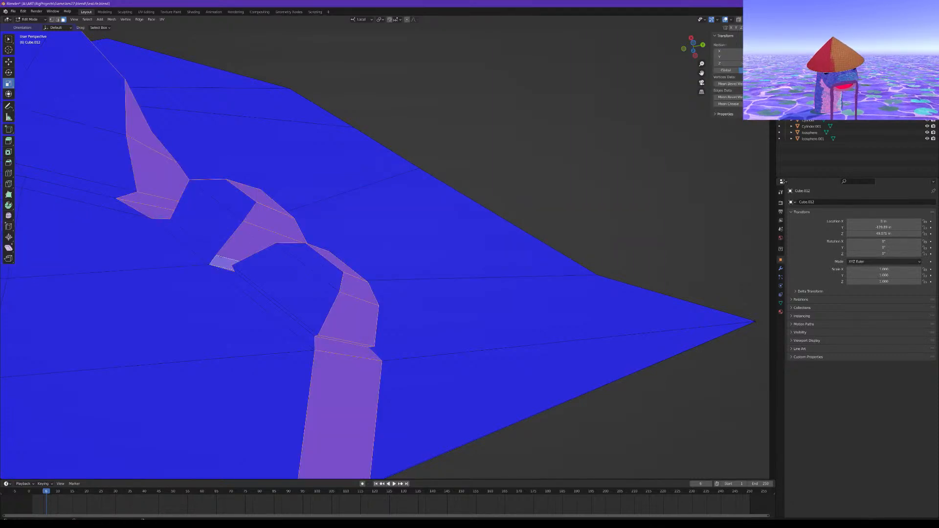
click(58, 20)
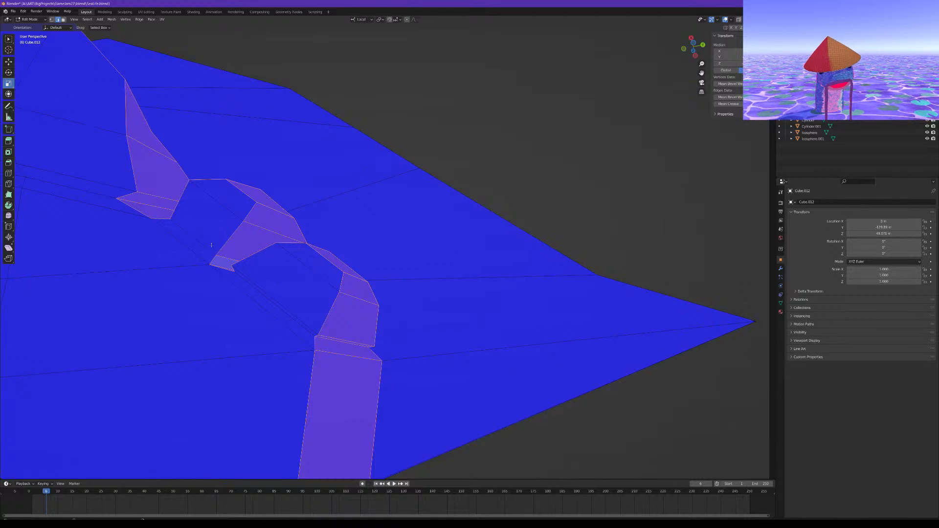
click(211, 244)
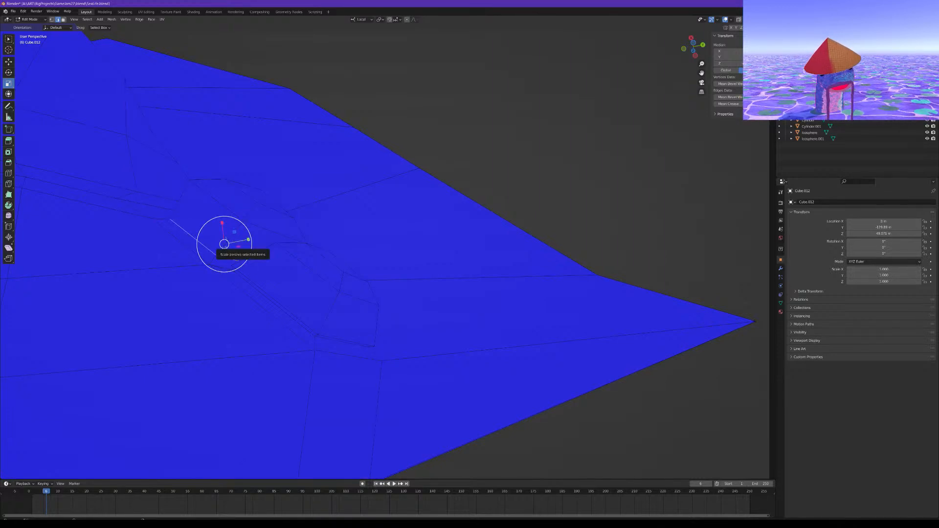
key(s)
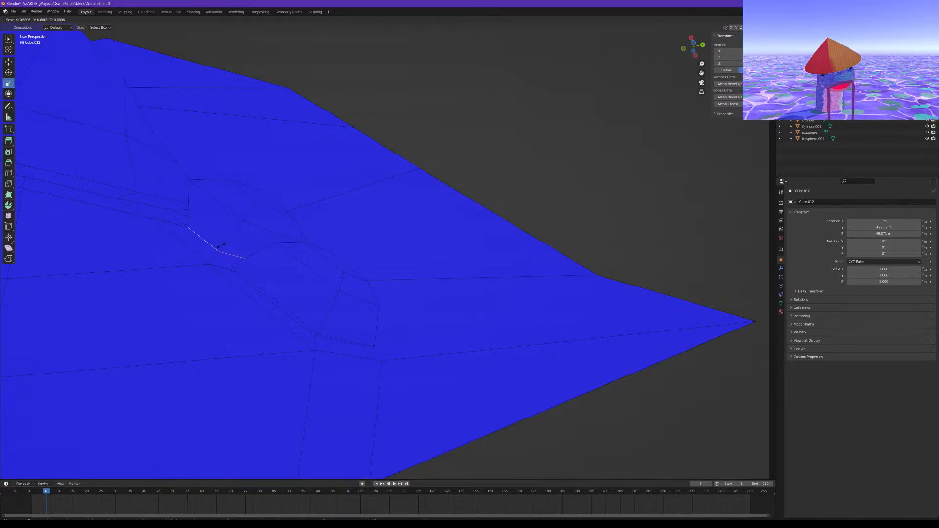
click(221, 245)
Reposition the first stub's base edges and rescale them to adjust the width of the base
middle_drag(221, 245, 192, 230)
key(shift+space)
key(g)
drag(229, 308, 211, 309)
key(g)
key(g)
click(225, 318)
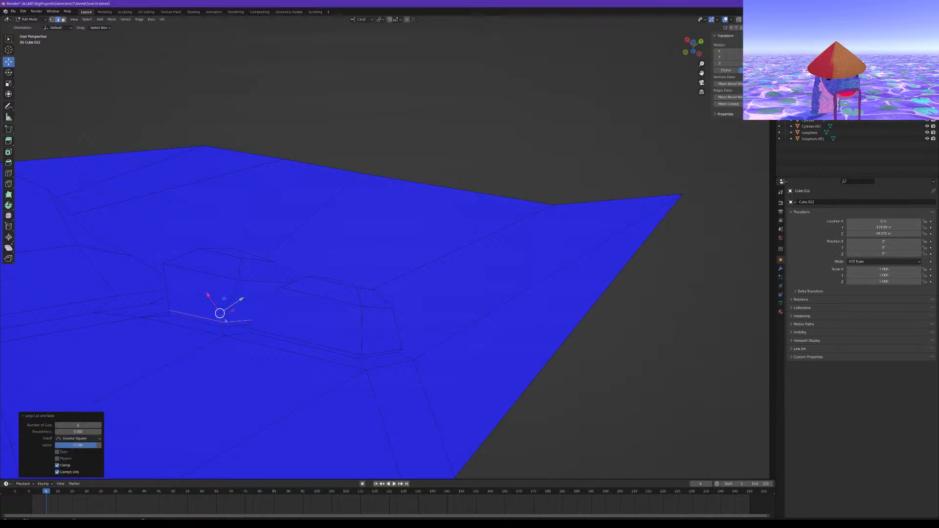
click(9, 83)
drag(241, 332, 245, 338)
Select the first stub's upper side edges and scale them to about 0.72
click(247, 289)
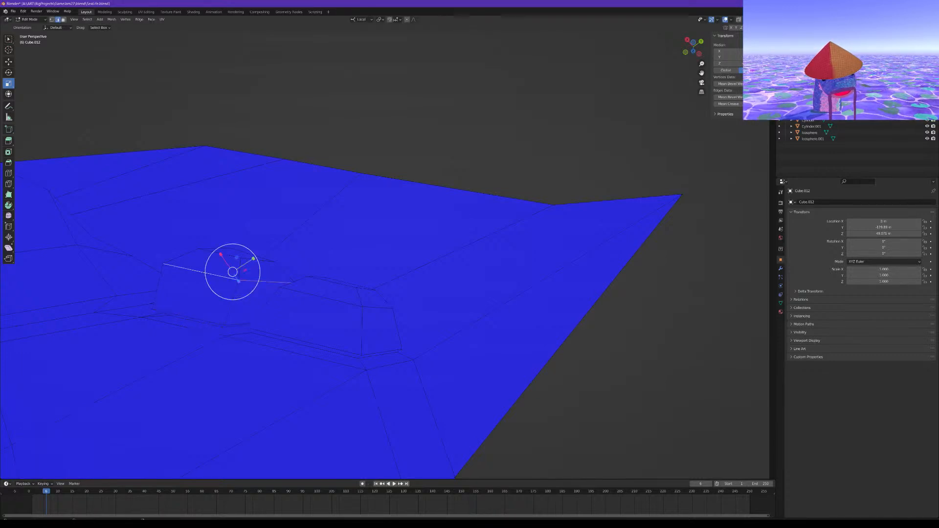
drag(248, 293, 239, 279)
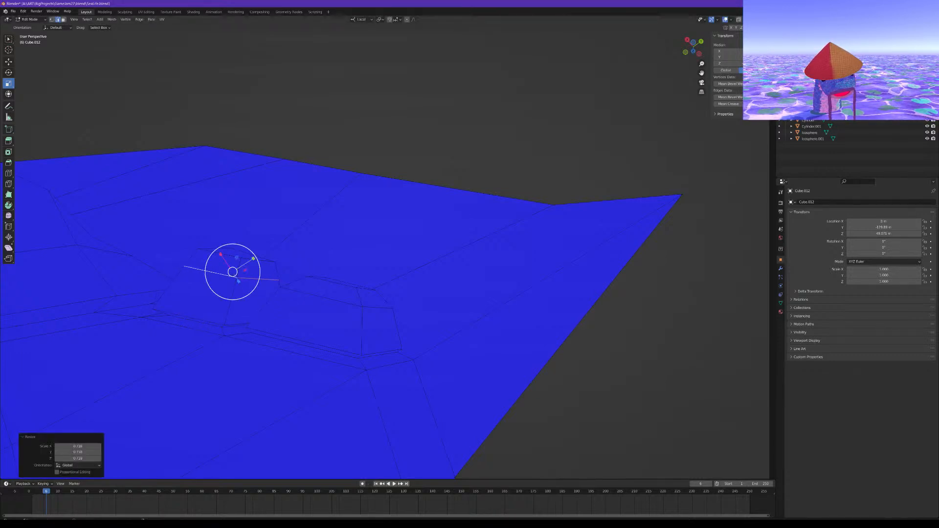
middle_drag(227, 257, 233, 280)
Select the four edges around the first stub's tip and scale them down to taper it
click(224, 268)
shift+click(256, 250)
shift+click(241, 233)
shift+click(213, 245)
drag(252, 268, 248, 263)
middle_drag(249, 264, 258, 221)
scroll(265, 233, down, 3)
click(537, 365)
Select the underside face directly behind the second stub in face mode, extrude it slightly and scale it down as a third stub's base
middle_drag(359, 283, 359, 315)
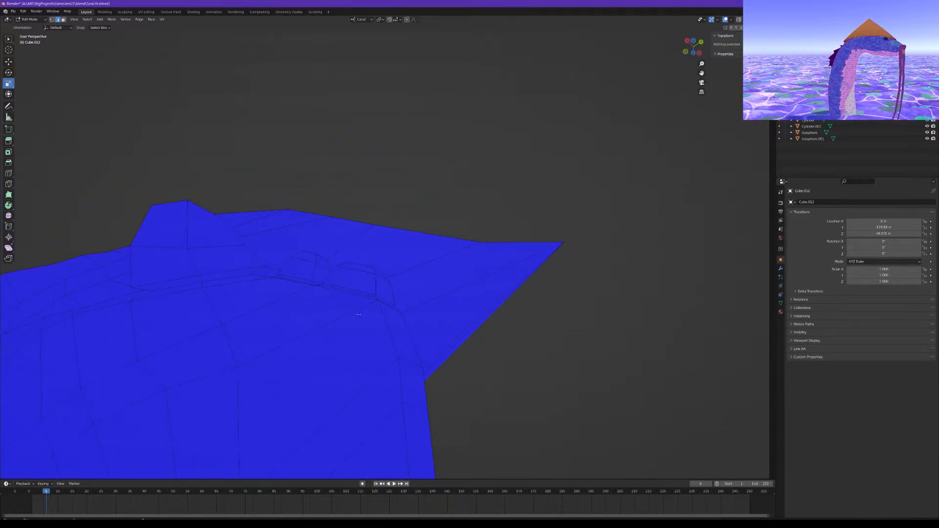
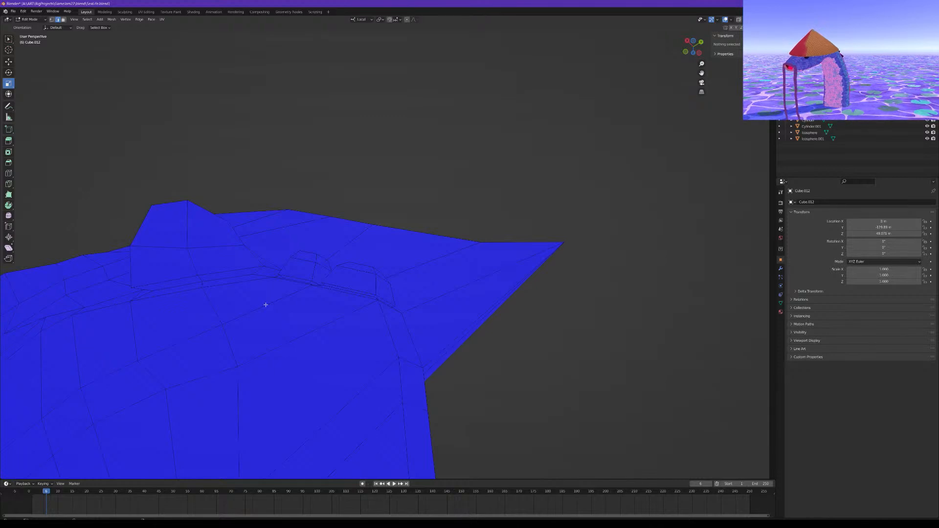
middle_drag(381, 298, 310, 296)
middle_drag(365, 311, 390, 275)
scroll(390, 274, down, 3)
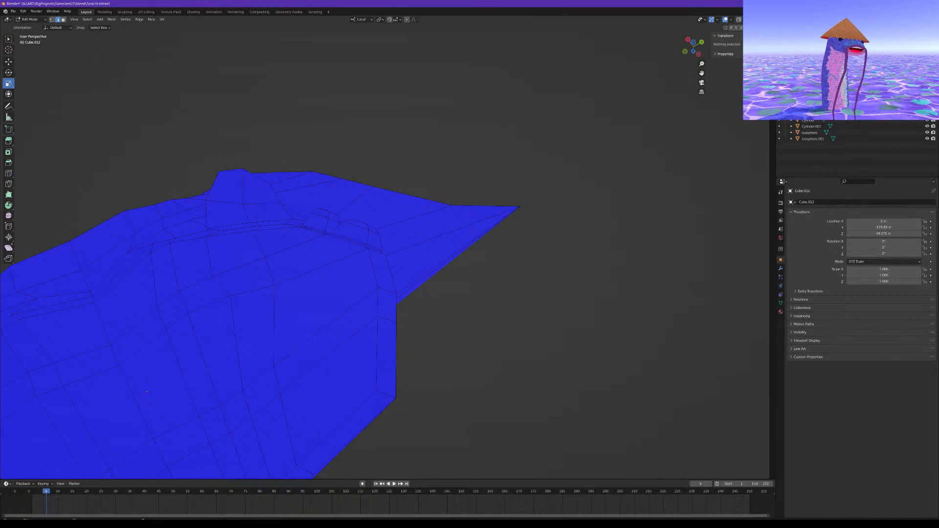
key(c)
key(Escape)
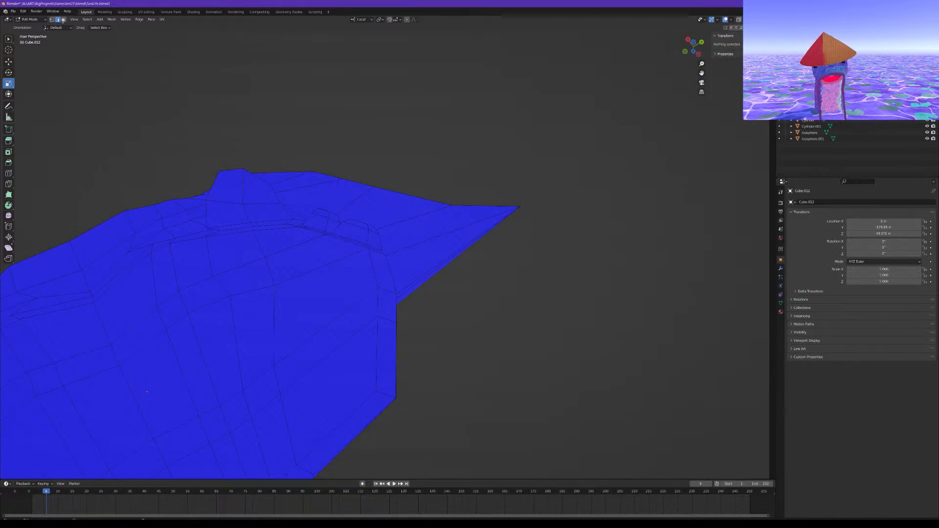
click(368, 269)
middle_drag(369, 268, 386, 249)
key(e)
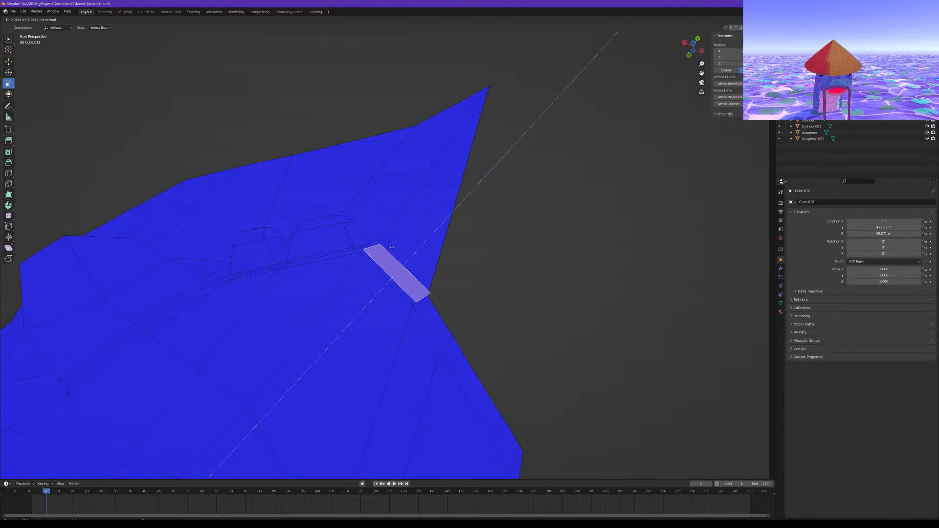
click(390, 250)
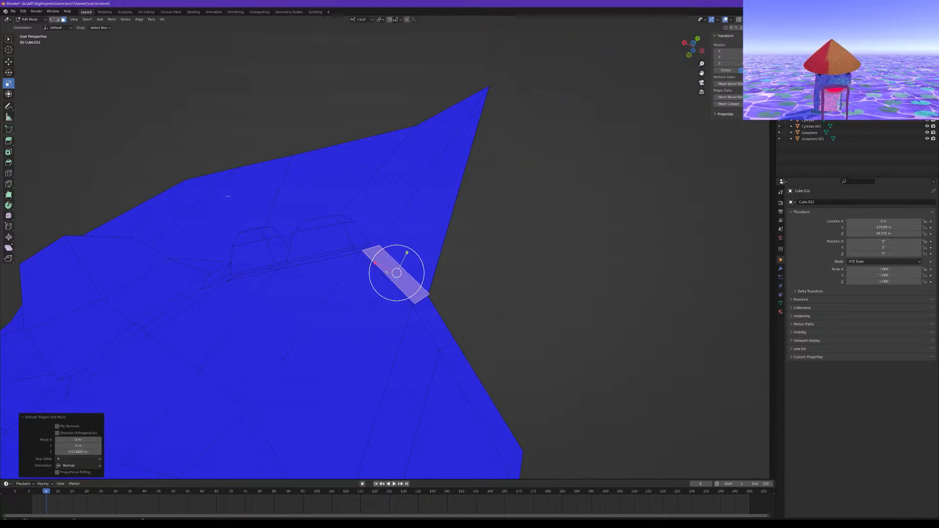
key(s)
click(412, 290)
middle_drag(412, 291, 434, 284)
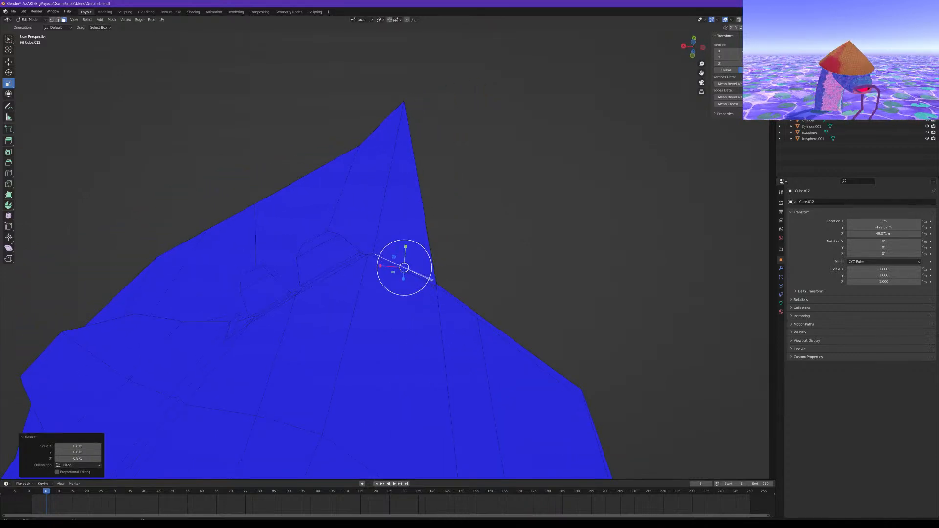
Extrude the third stub's base face slightly along its normal and scale it up a little
key(e)
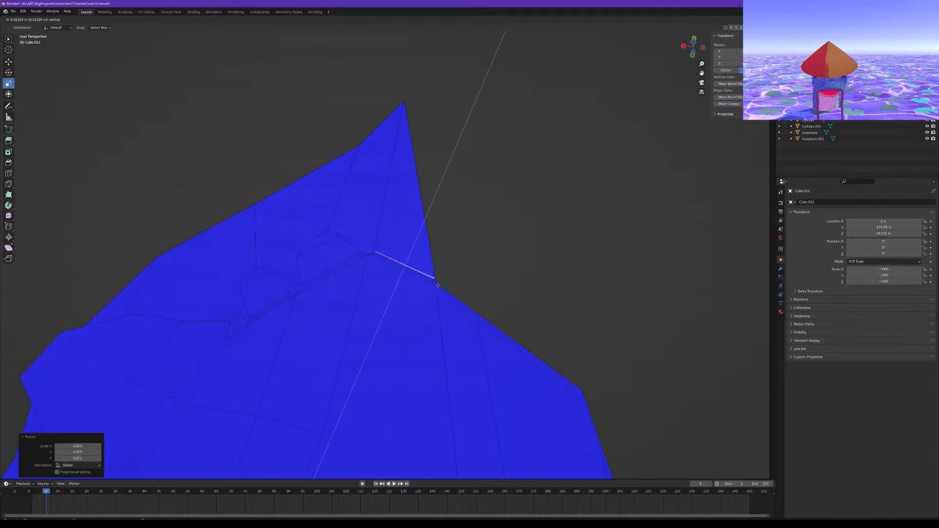
click(437, 285)
key(s)
click(433, 285)
mouse_move(432, 285)
middle_down()
mouse_move(441, 316)
mouse_move(396, 247)
mouse_move(428, 297)
mouse_move(423, 284)
middle_up()
scroll(397, 247, up, 4)
Extrude the third stub outward by about 0.14 m and scale its outer face down to taper it
key(e)
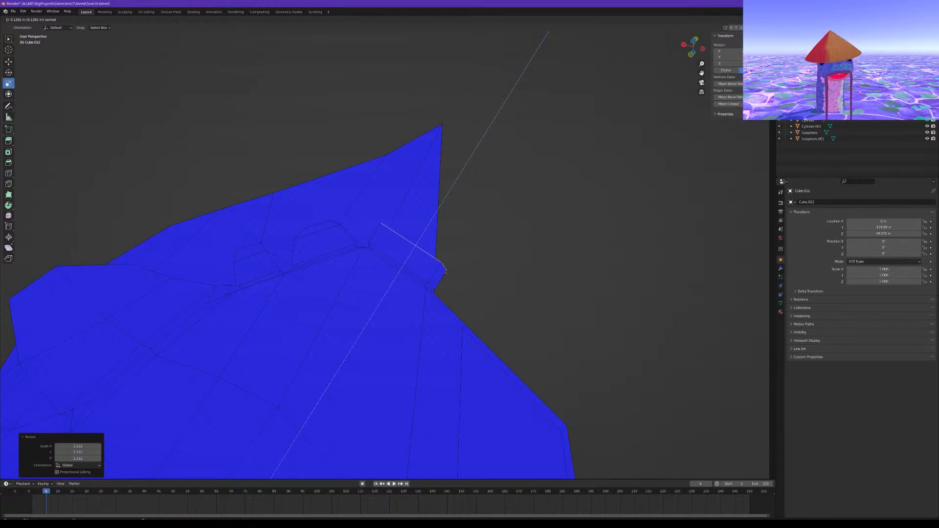
click(445, 271)
key(s)
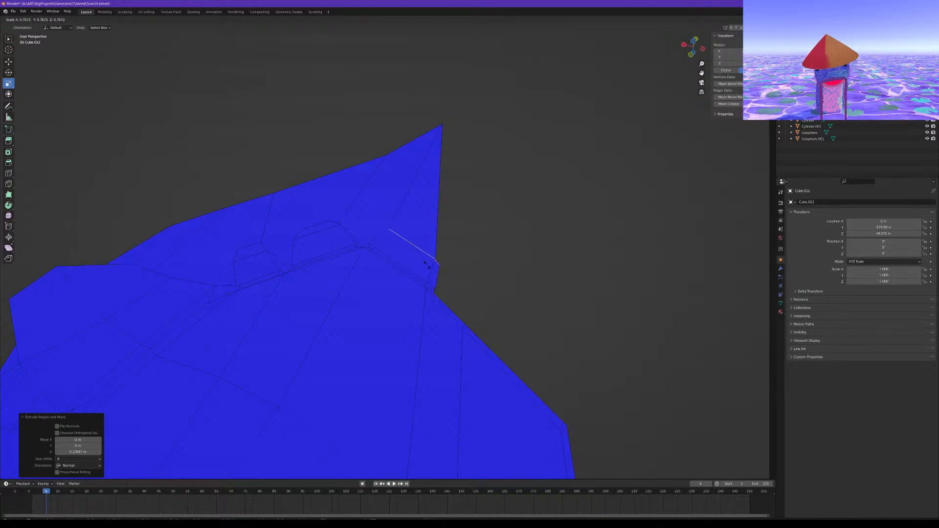
click(425, 264)
Rotate the third stub's outer face to change its angle and move it to adjust the stub's lean
click(9, 73)
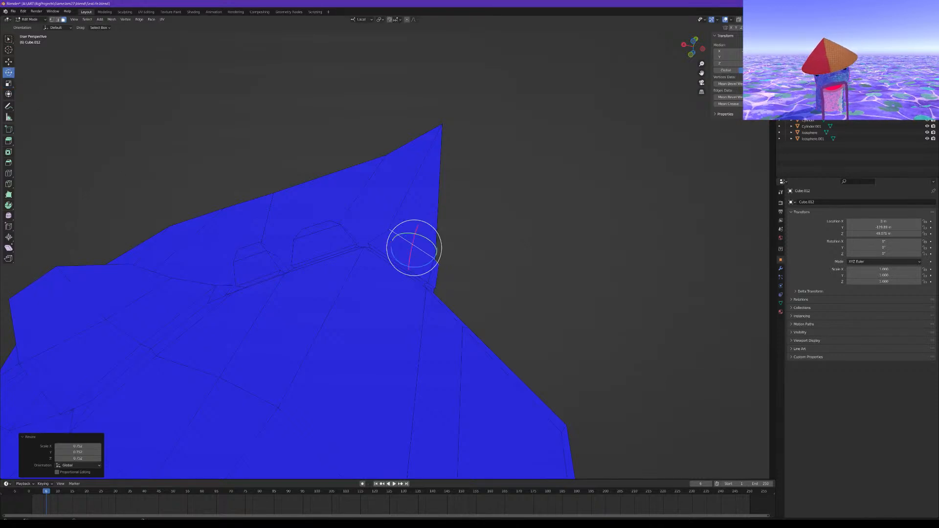
middle_drag(433, 262, 403, 284)
drag(402, 284, 396, 285)
click(9, 62)
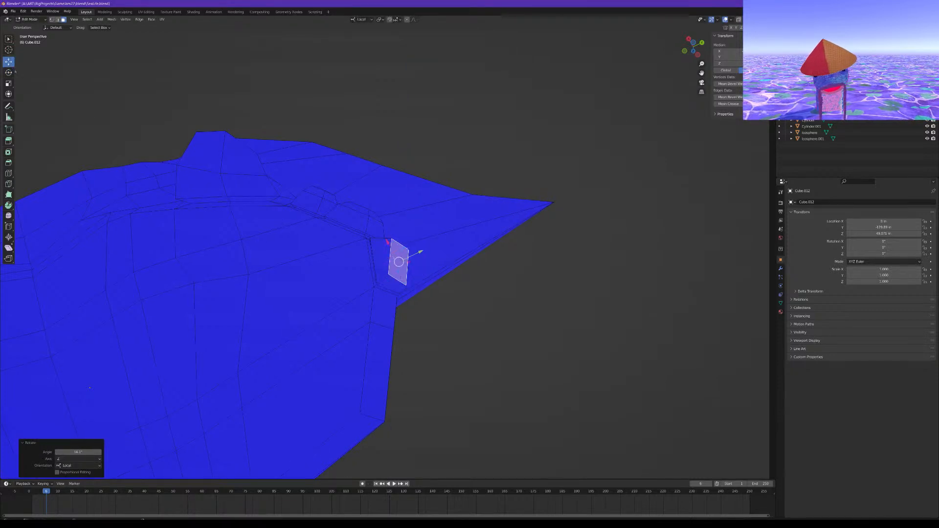
middle_drag(381, 289, 405, 254)
drag(390, 248, 421, 249)
Scale the third stub's outer face down slightly and rotate it a few more degrees
key(s)
middle_drag(421, 264, 438, 300)
drag(438, 277, 434, 275)
key(r)
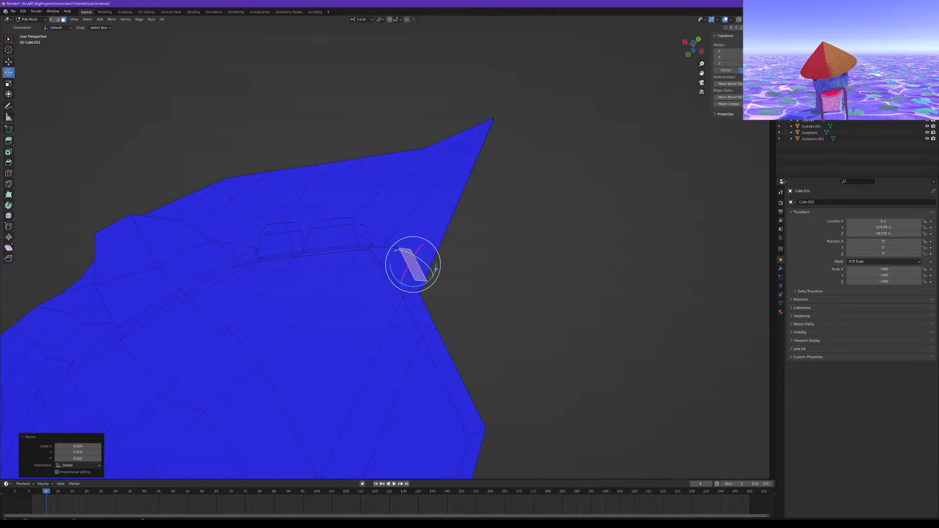
drag(421, 285, 425, 282)
middle_drag(425, 282, 411, 259)
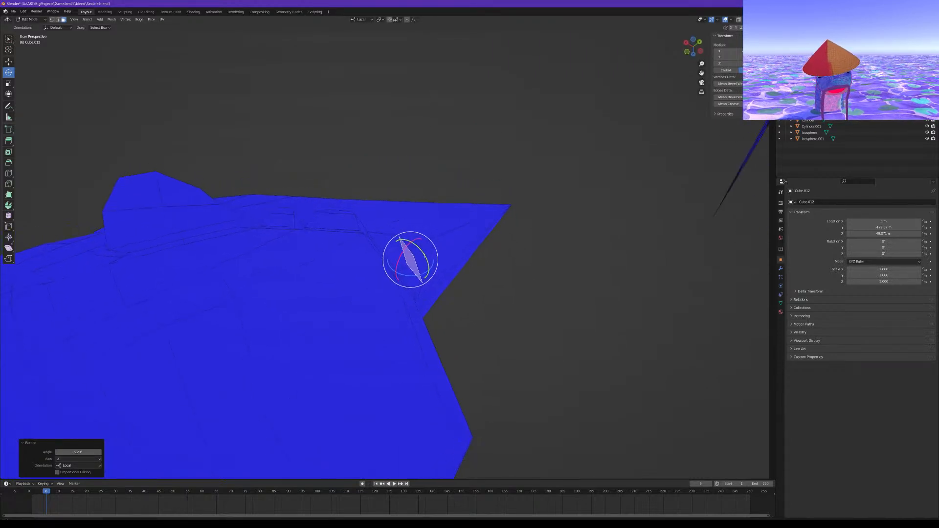
Extrude the third stub's outer face by about 0.02 m and scale it down to round off the tip
key(e)
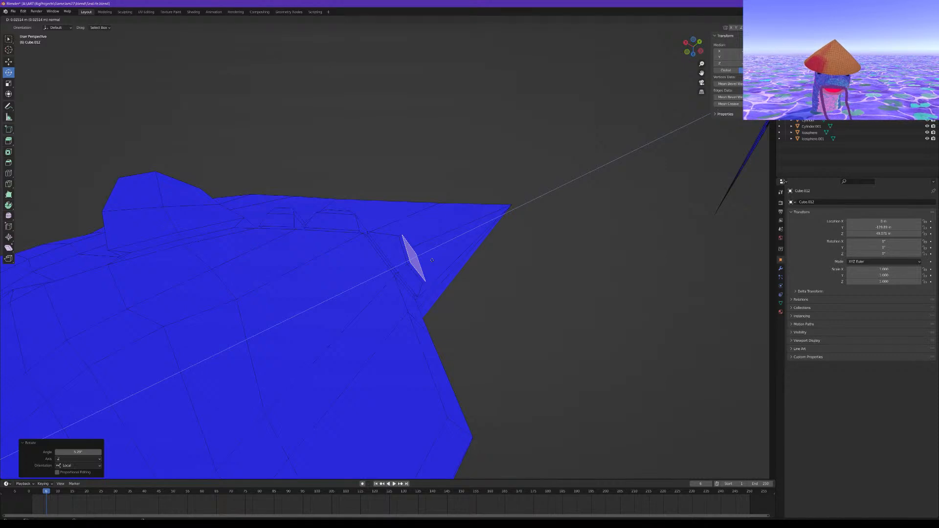
click(432, 261)
click(12, 85)
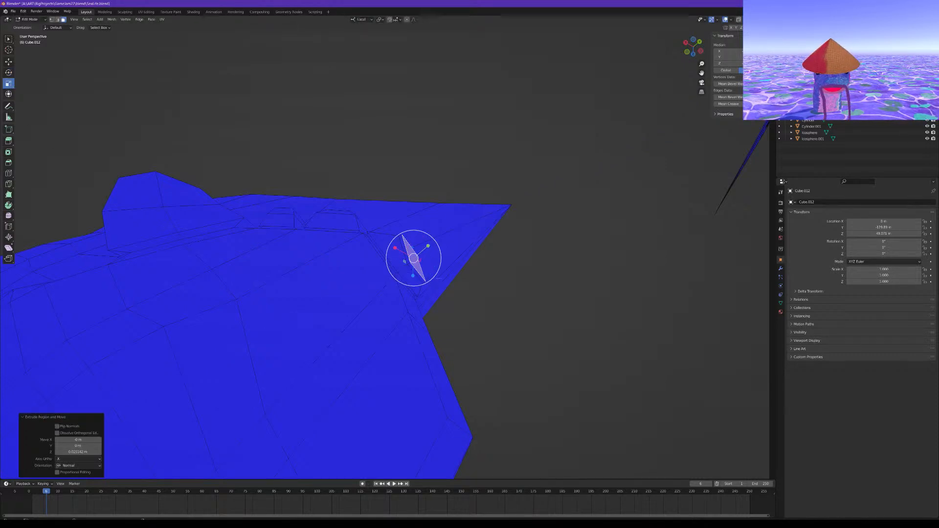
drag(437, 280, 429, 273)
click(485, 291)
Select the next side face behind the third stub, extrude it slightly outward and scale it to about 0.85 to start a fourth stub
middle_drag(485, 291, 375, 267)
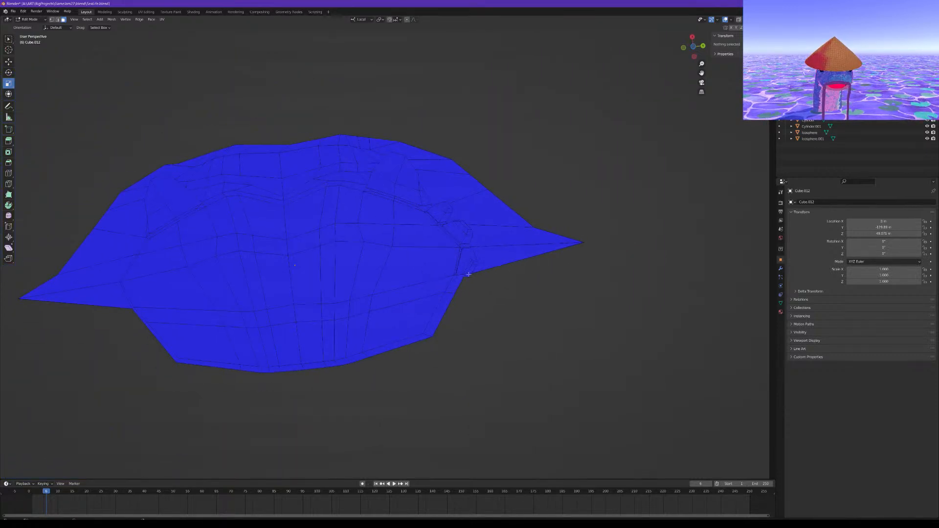
middle_drag(475, 271, 473, 245)
scroll(456, 272, up, 2)
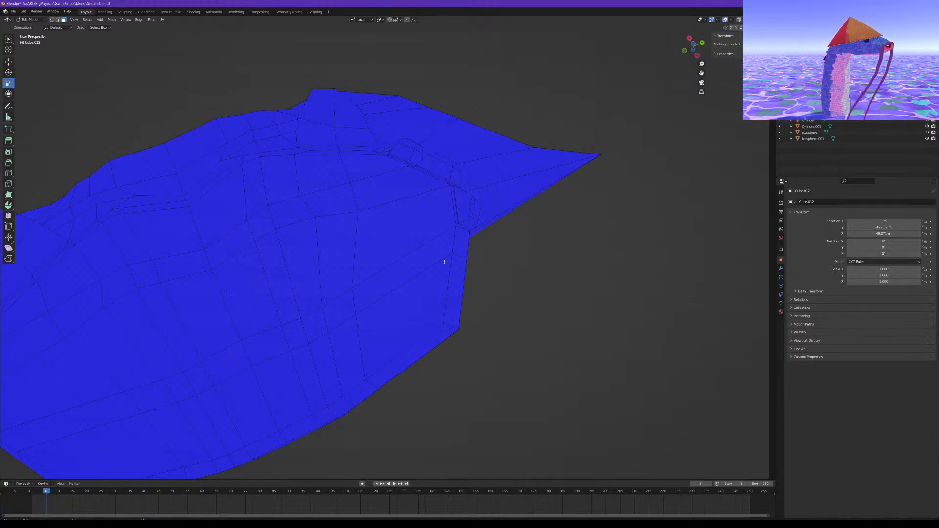
middle_drag(442, 262, 469, 279)
scroll(415, 286, up, 2)
key(e)
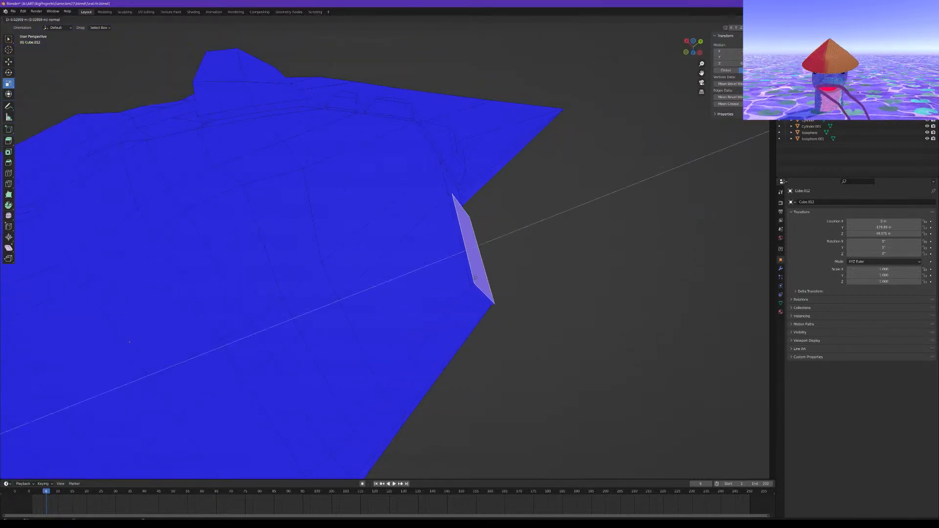
click(475, 278)
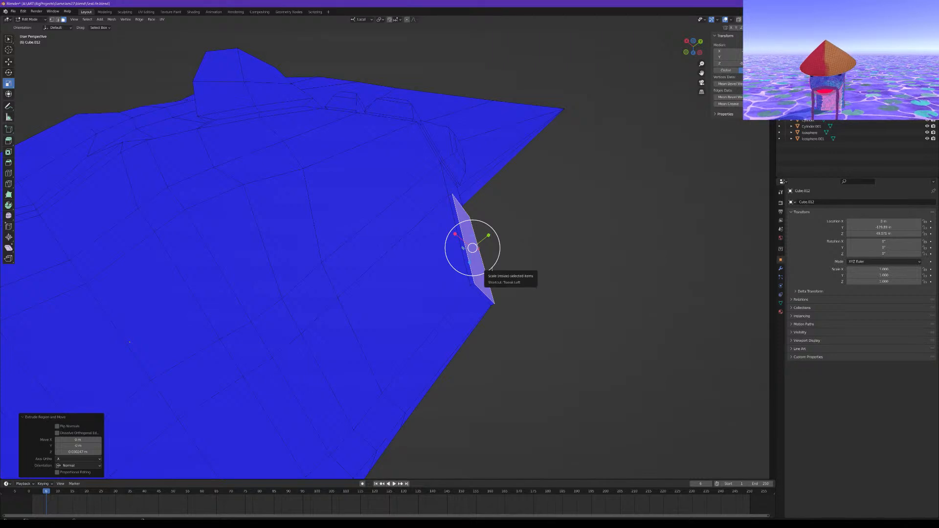
drag(490, 268, 487, 265)
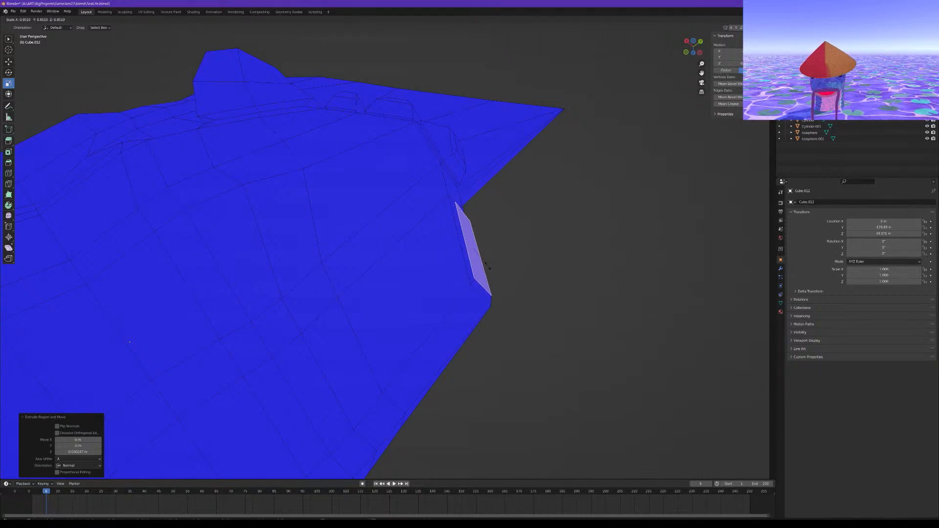
drag(486, 266, 487, 266)
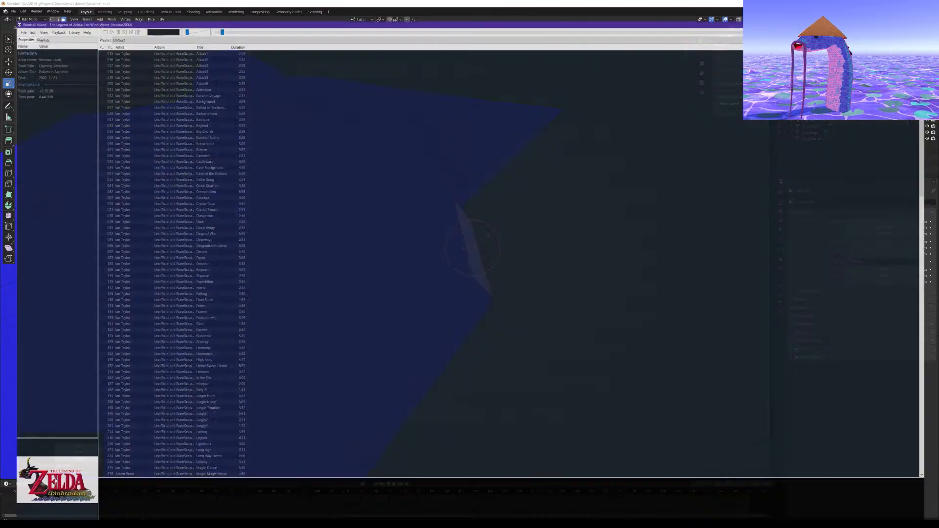
Switch to foobar2000, play the Gill's Stage track "Psyche Out (Arranged)", adjust the volume, and return to Blender
scroll(538, 302, down, 20)
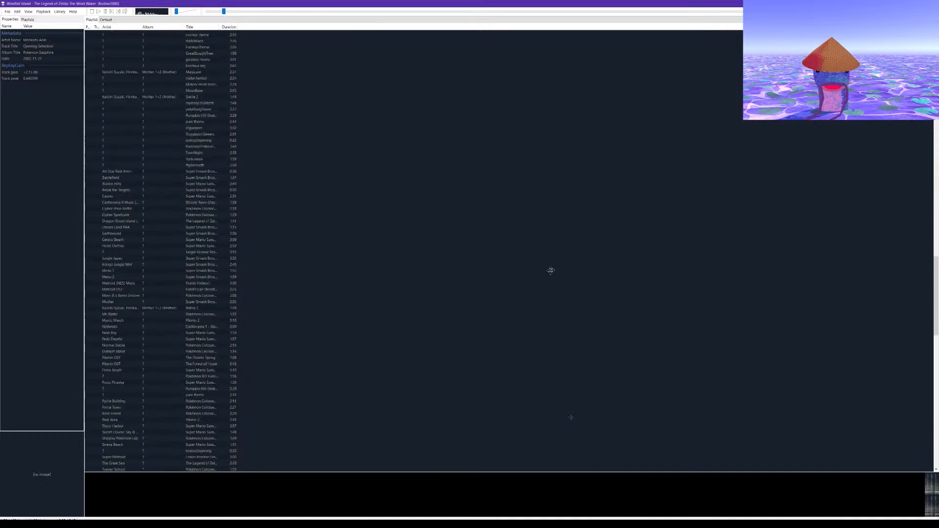
double_click(147, 346)
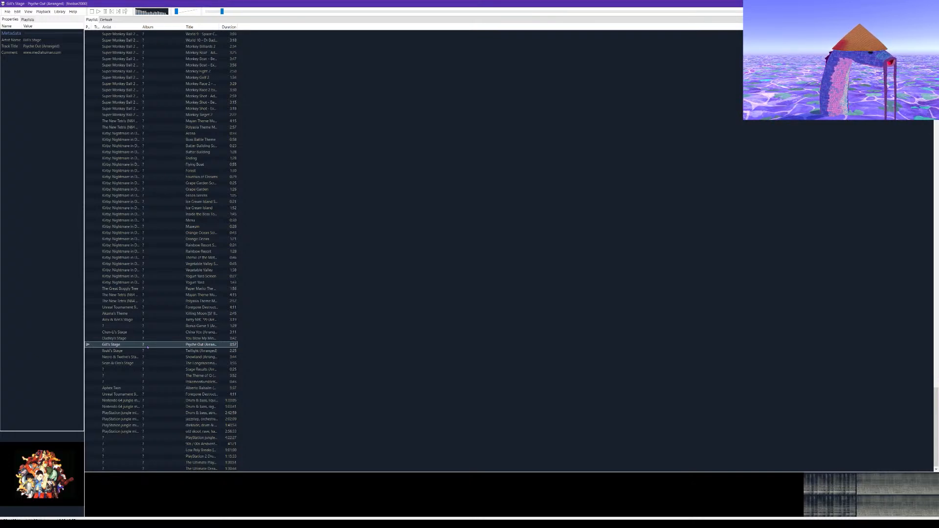
drag(176, 13, 179, 14)
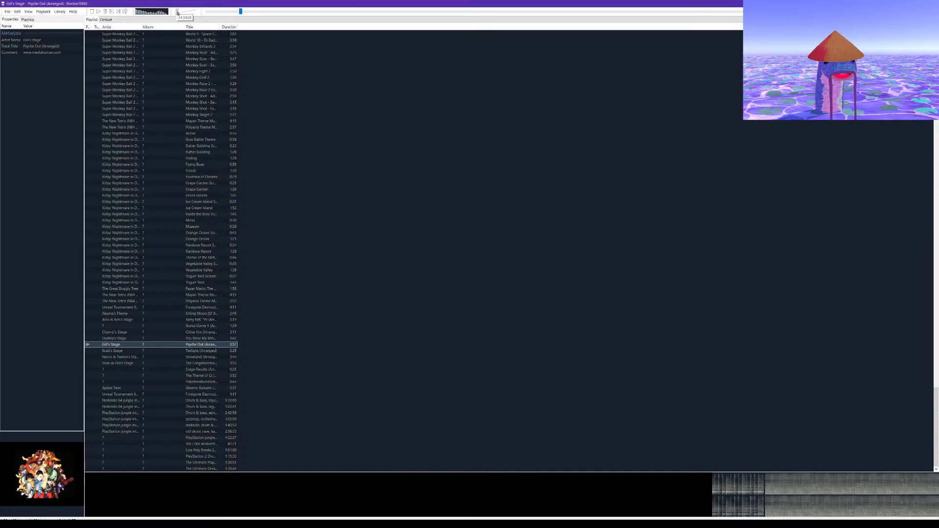
drag(179, 13, 178, 13)
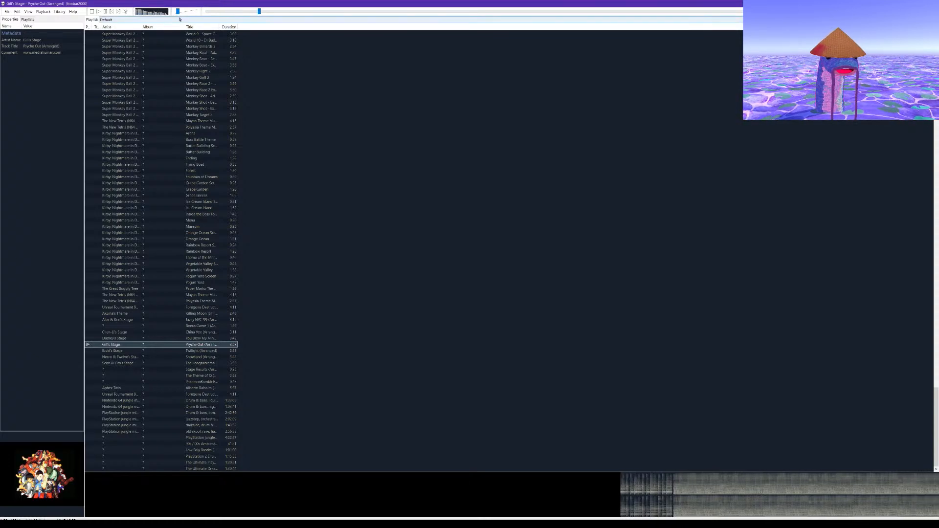
drag(178, 14, 178, 15)
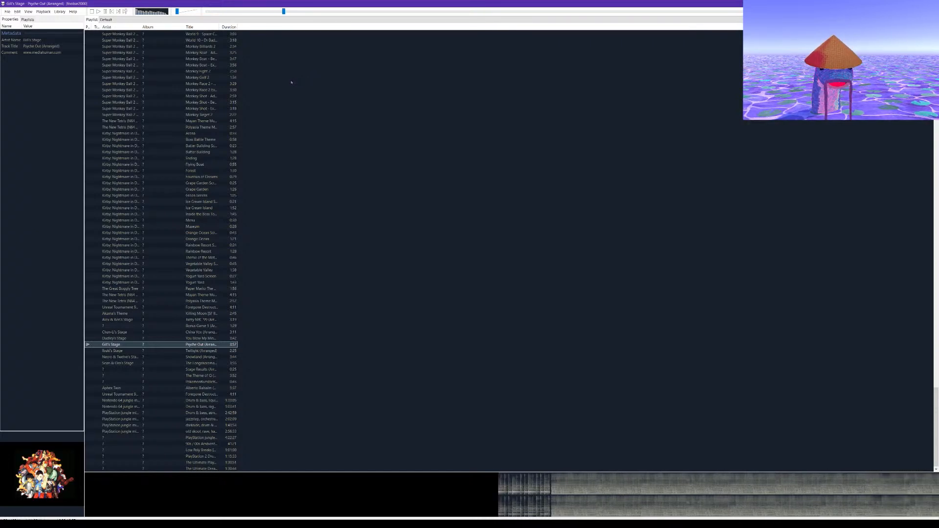
drag(328, 3, 938, 122)
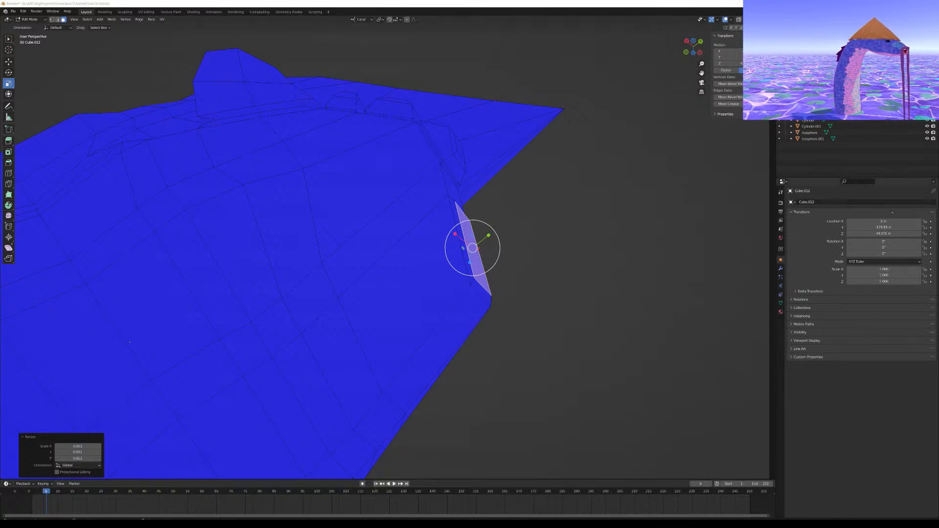
Scale the fourth stub's outer face down slightly to about 0.96
scroll(598, 311, down, 4)
middle_drag(593, 310, 572, 274)
scroll(506, 281, up, 5)
scroll(488, 327, down, 3)
scroll(504, 336, up, 2)
scroll(509, 333, up, 2)
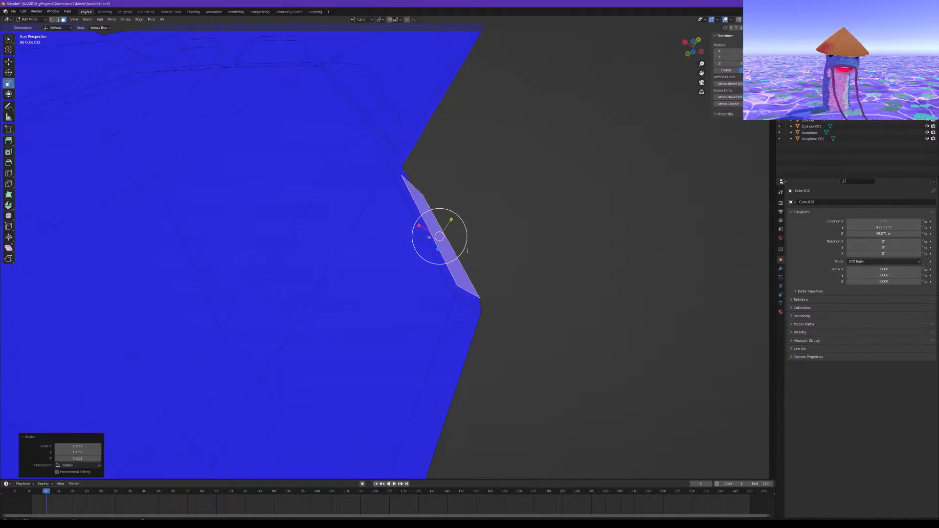
key(s)
click(507, 261)
Extrude the fourth stub's outer face by about 0.02 m, enlarge it, and trim its size by a factor of about 0.91
middle_drag(506, 261, 499, 242)
key(e)
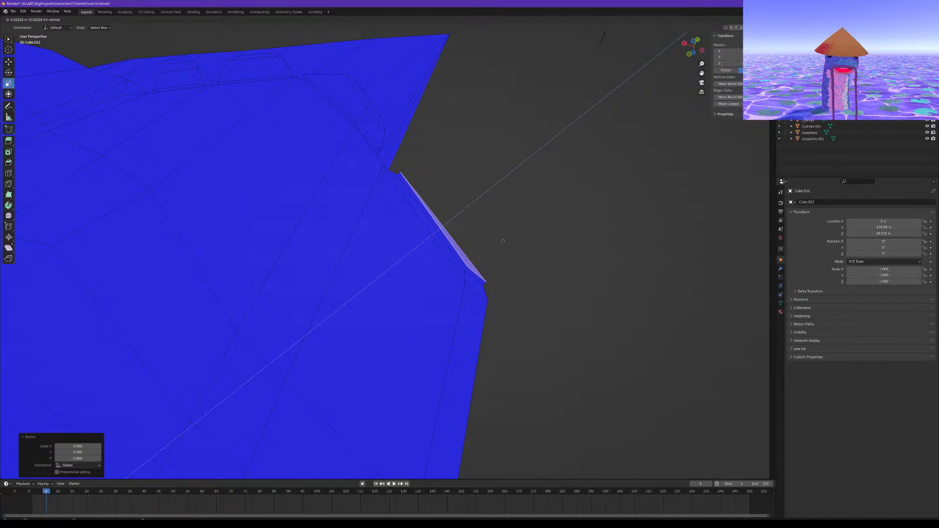
click(503, 241)
key(s)
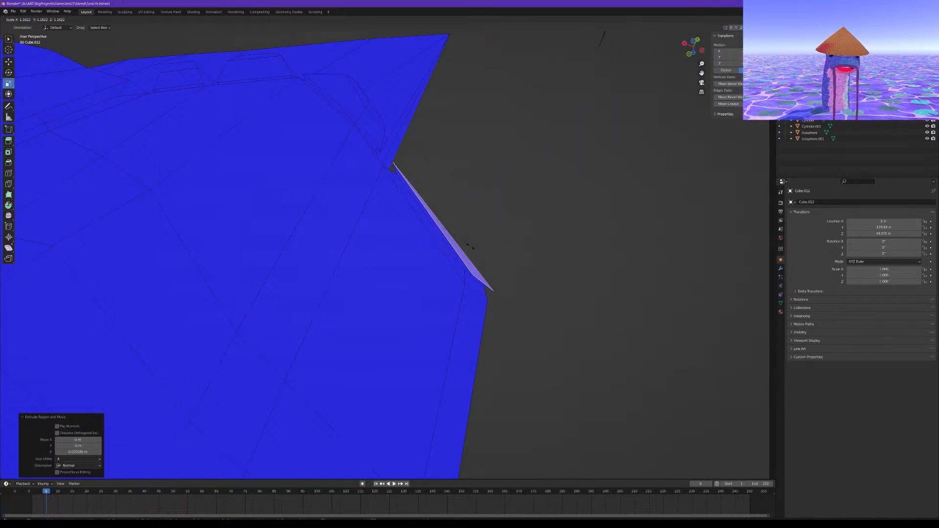
click(470, 247)
key(s)
click(474, 240)
Extrude the fourth stub outward by about 0.13 m and scale its outer face to roughly half size to taper it
middle_drag(474, 241, 455, 266)
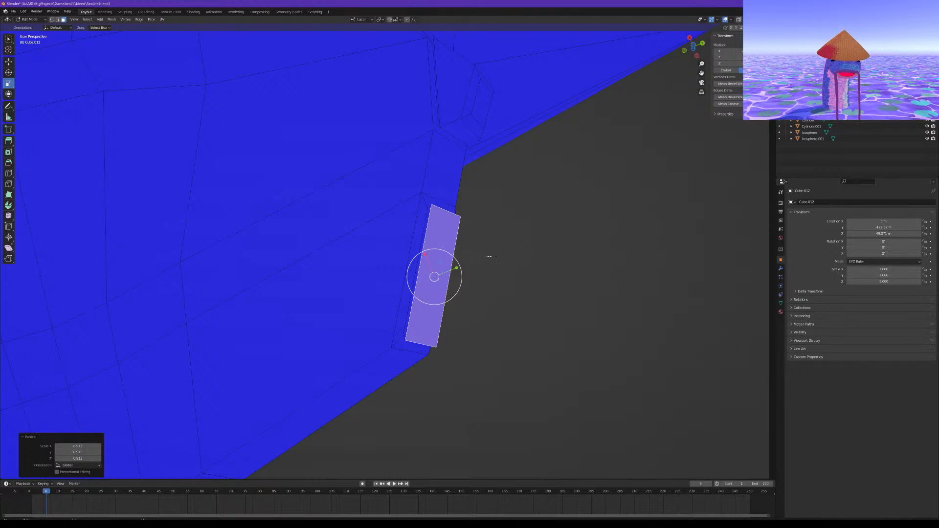
mouse_move(487, 254)
middle_down()
mouse_move(470, 259)
mouse_move(479, 251)
middle_up()
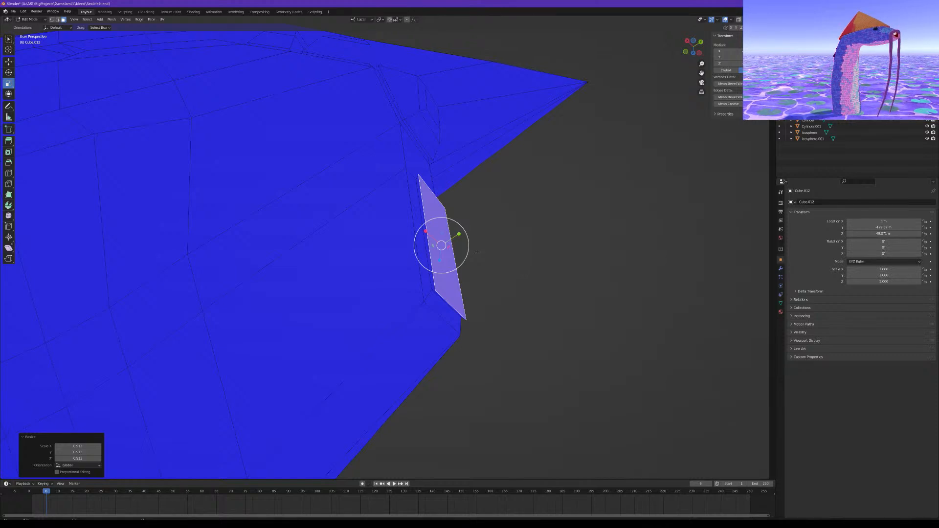
key(e)
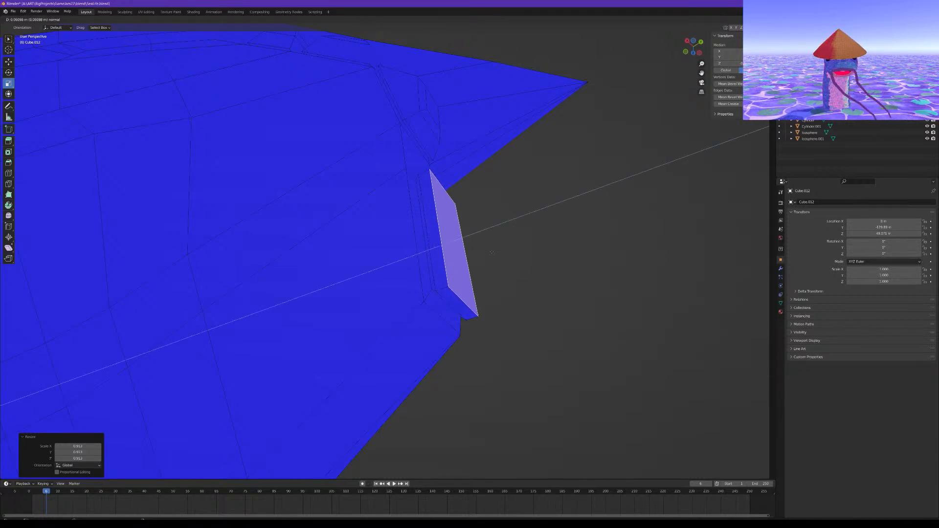
click(498, 262)
key(s)
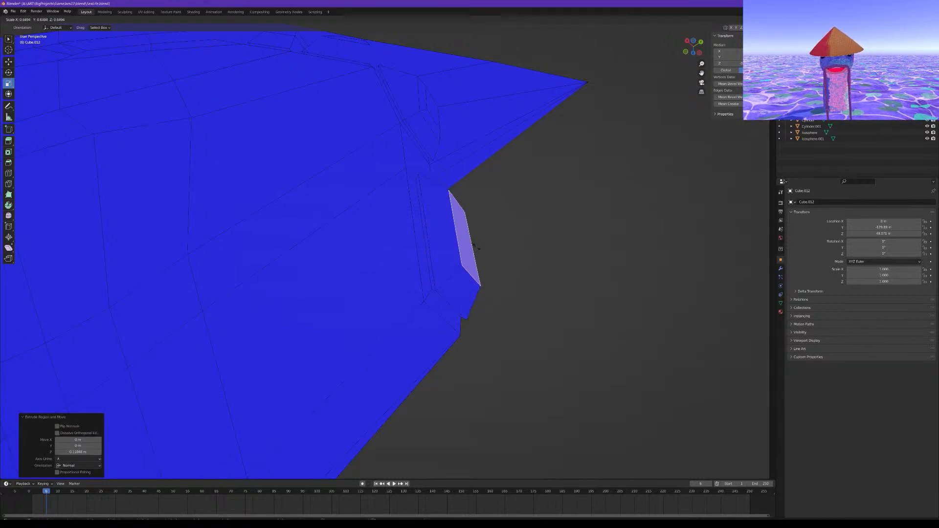
click(473, 246)
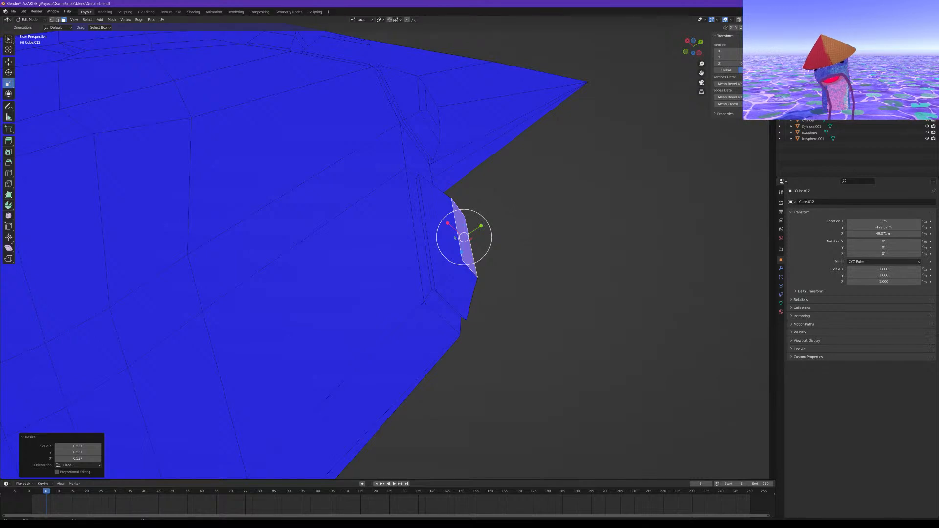
Rotate the fourth stub's outer face to change its angle
click(9, 72)
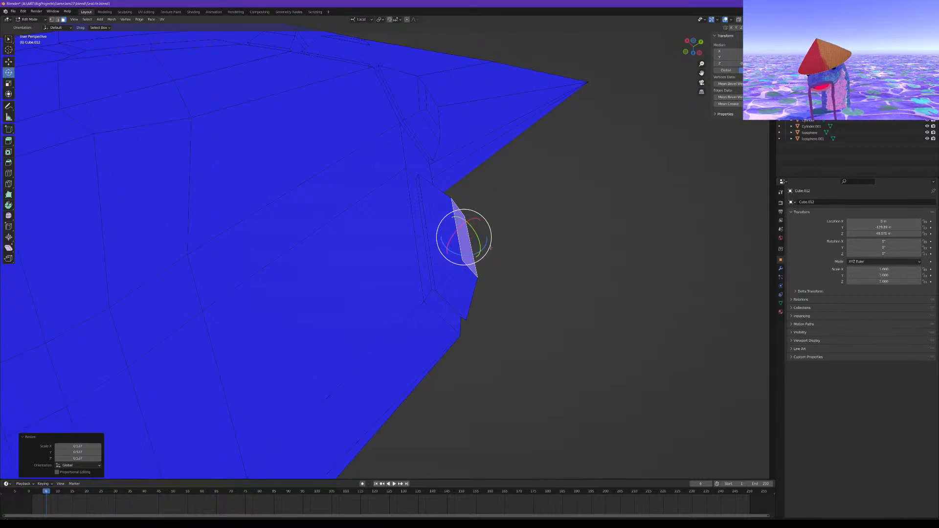
middle_drag(485, 264, 477, 295)
drag(478, 296, 471, 301)
middle_drag(473, 300, 480, 281)
Move the fourth stub's outer face along its local X axis and about 0.08 m inward along local Y to adjust the lean
click(9, 62)
drag(448, 230, 460, 245)
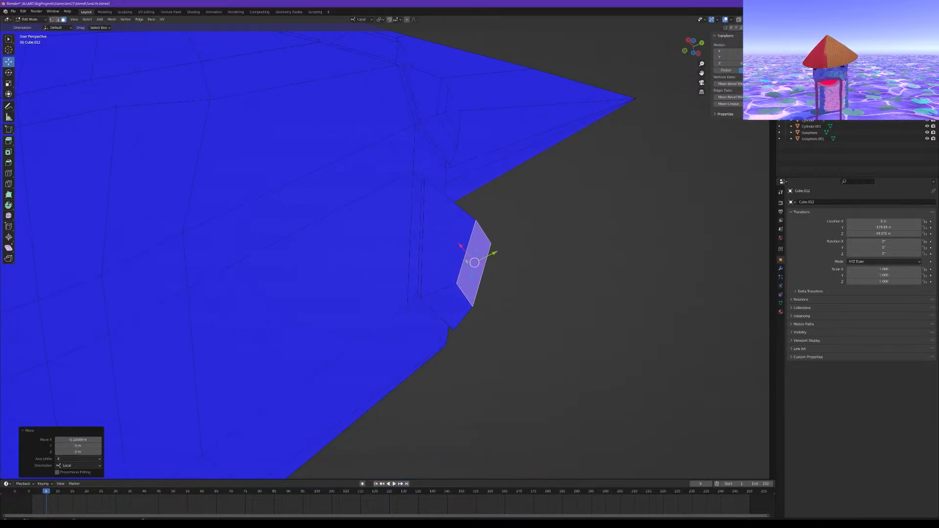
key(g)
key(x)
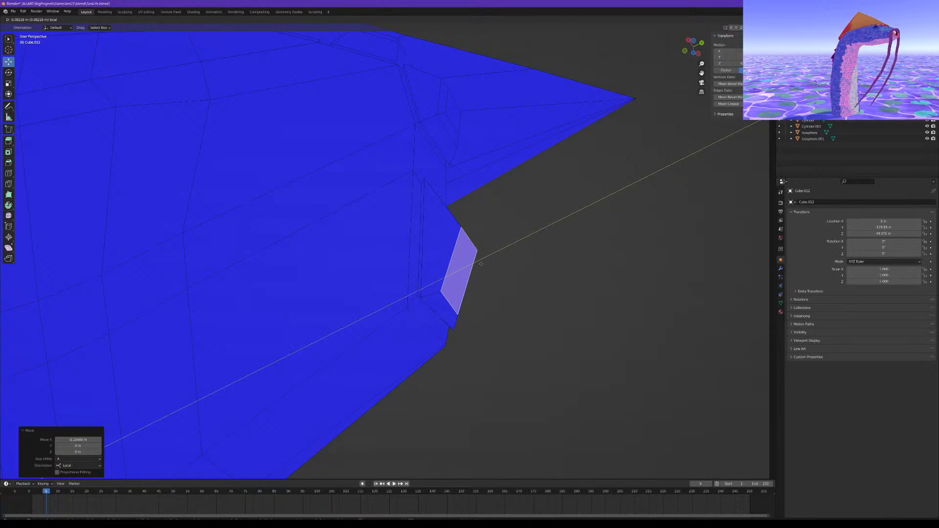
click(481, 265)
middle_drag(474, 256, 506, 269)
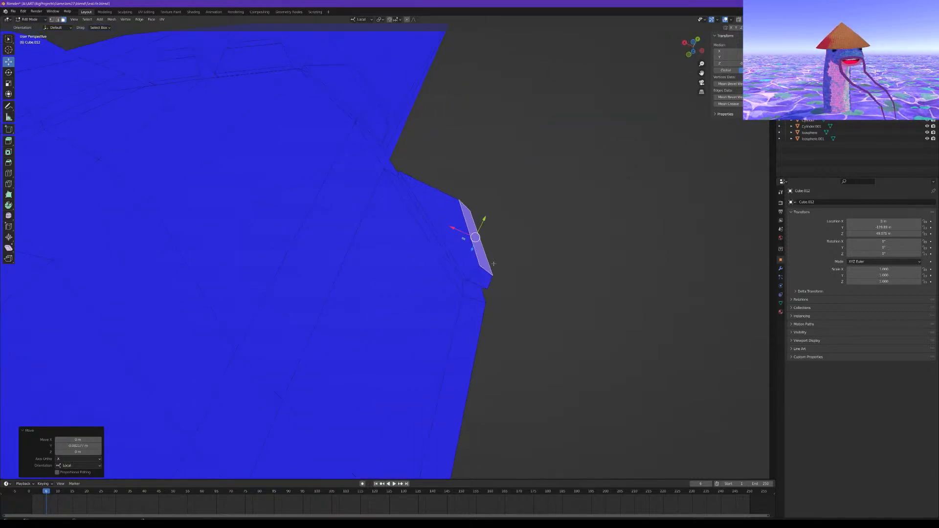
mouse_move(458, 231)
mouse_down()
mouse_move(484, 223)
mouse_move(456, 233)
mouse_up()
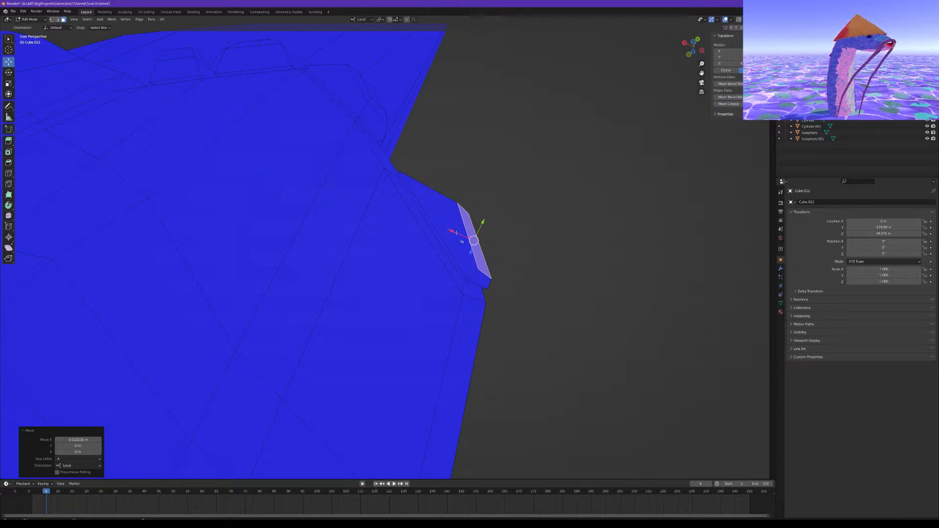
Add one centred loop cut around the fourth stub, scale the loop slightly outward to round the sides, and deselect it
middle_drag(447, 231, 371, 256)
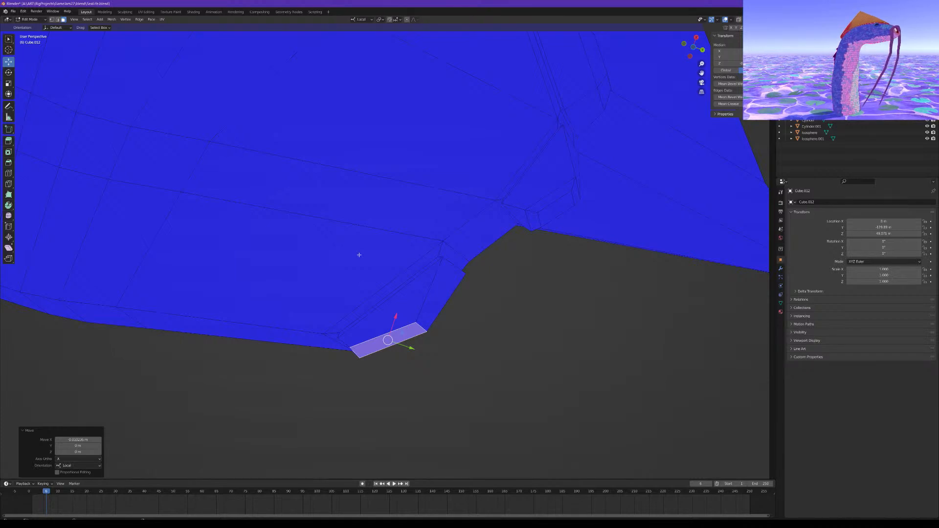
middle_drag(426, 283, 431, 293)
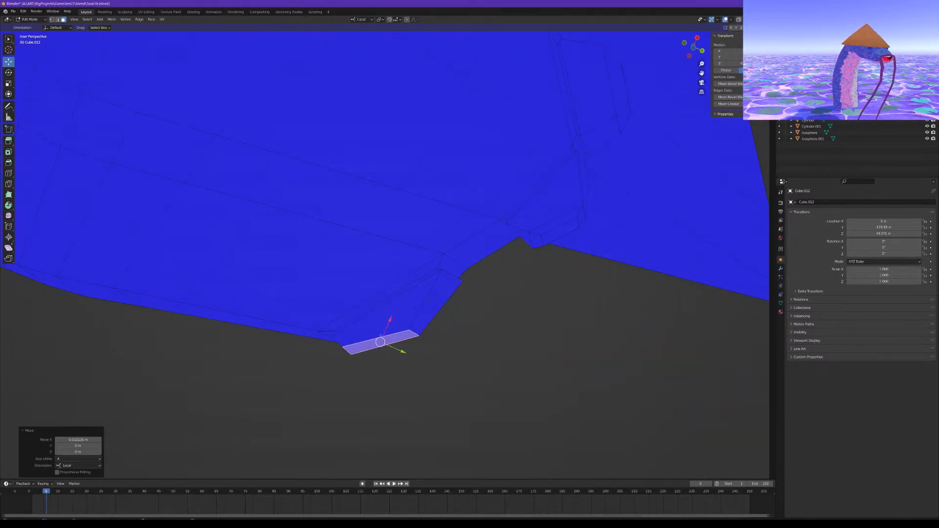
key(ctrl+r)
click(406, 318)
right_click(407, 318)
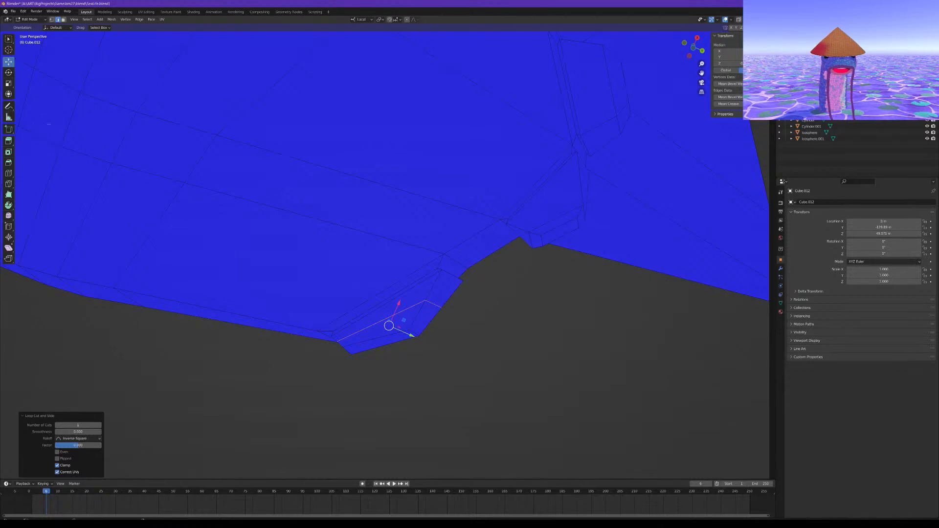
key(shift+space)
key(s)
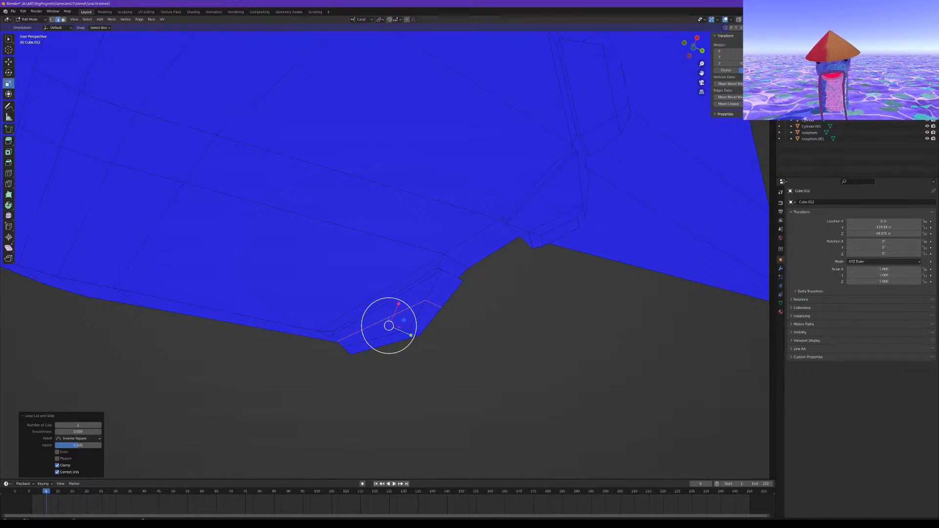
drag(415, 329, 416, 332)
click(482, 335)
mouse_move(484, 335)
middle_down()
mouse_move(509, 326)
mouse_move(521, 283)
mouse_move(476, 324)
middle_up()
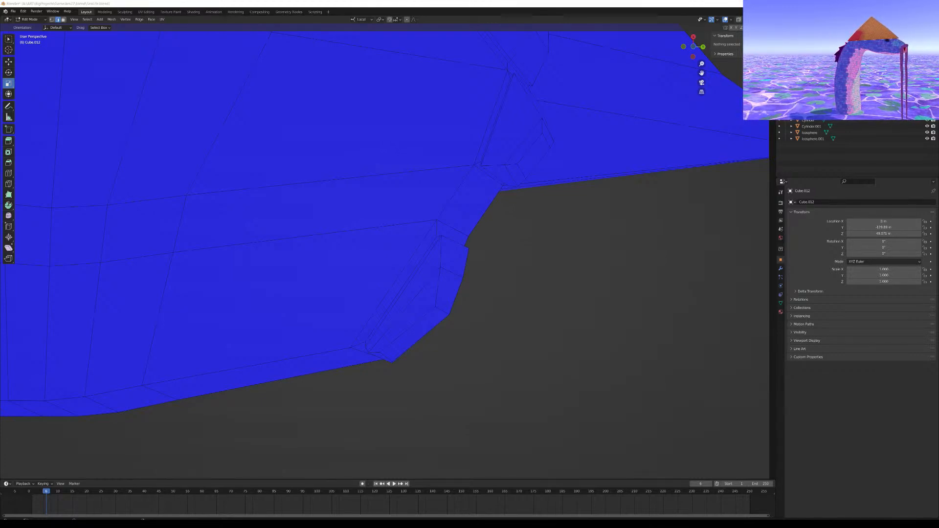
Turn on X-ray display and box-select all faces of the fourth stub, including its base rim
scroll(535, 228, down, 1)
middle_drag(535, 229, 514, 216)
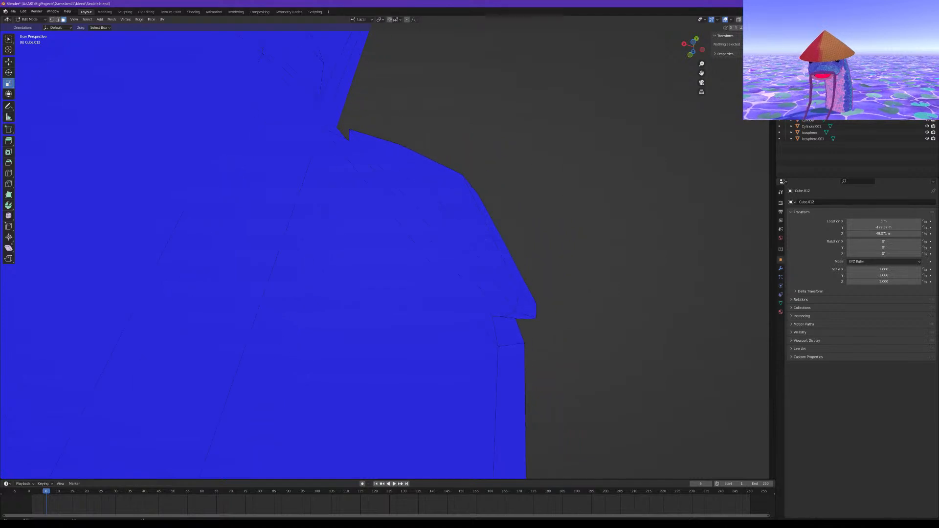
key(alt+z)
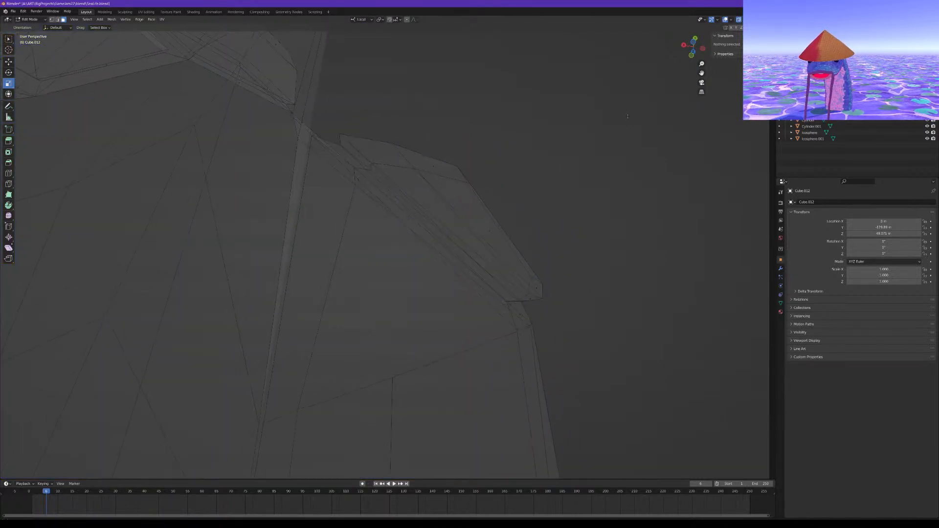
shift+middle_drag(417, 122, 423, 121)
drag(355, 151, 411, 152)
shift+middle_drag(409, 153, 376, 194)
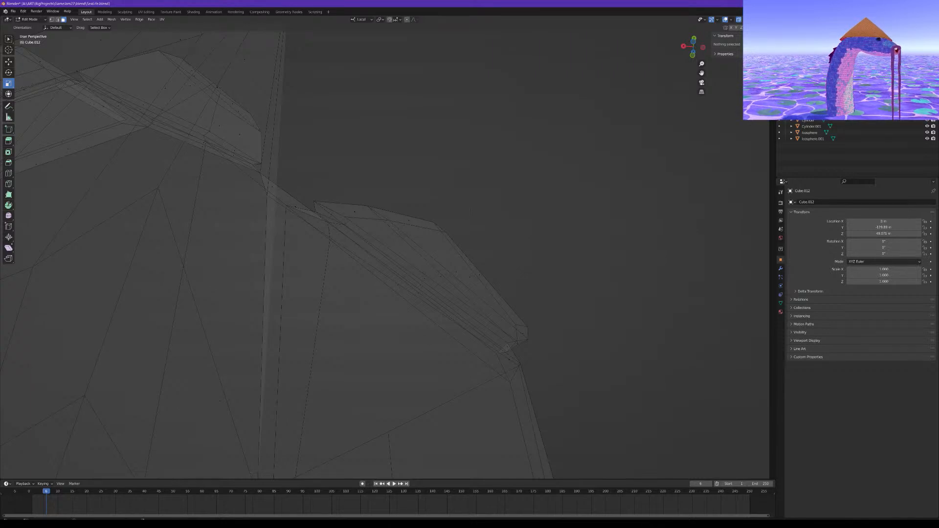
middle_drag(376, 194, 371, 206)
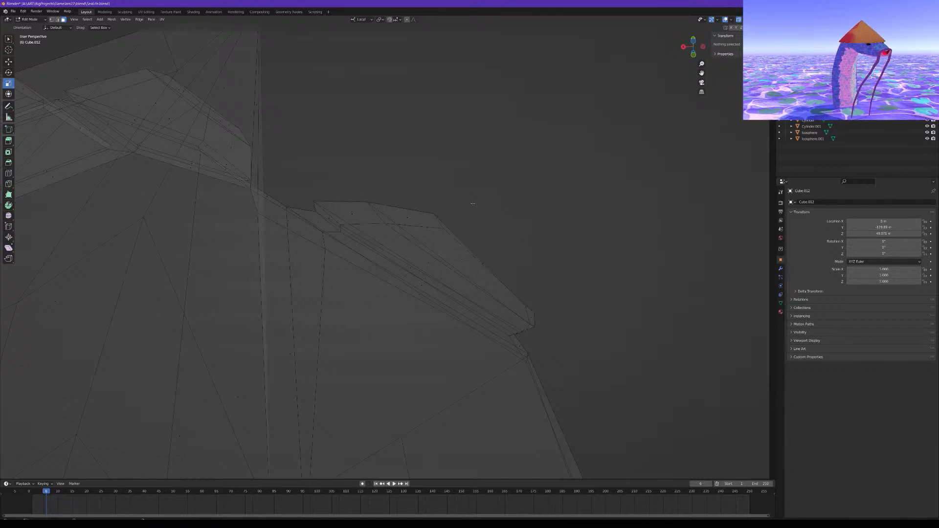
drag(313, 174, 444, 281)
shift+drag(366, 211, 469, 227)
shift+drag(489, 241, 413, 268)
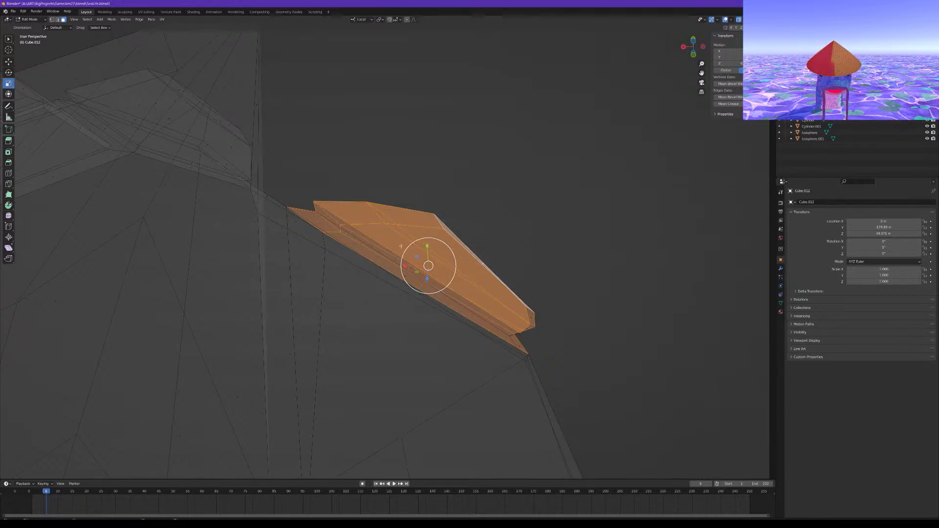
key(s)
click(415, 272)
key(ctrl+z)
Add the fourth stub's remaining base rim faces to the selection
shift+drag(493, 224, 404, 279)
shift+drag(585, 275, 511, 337)
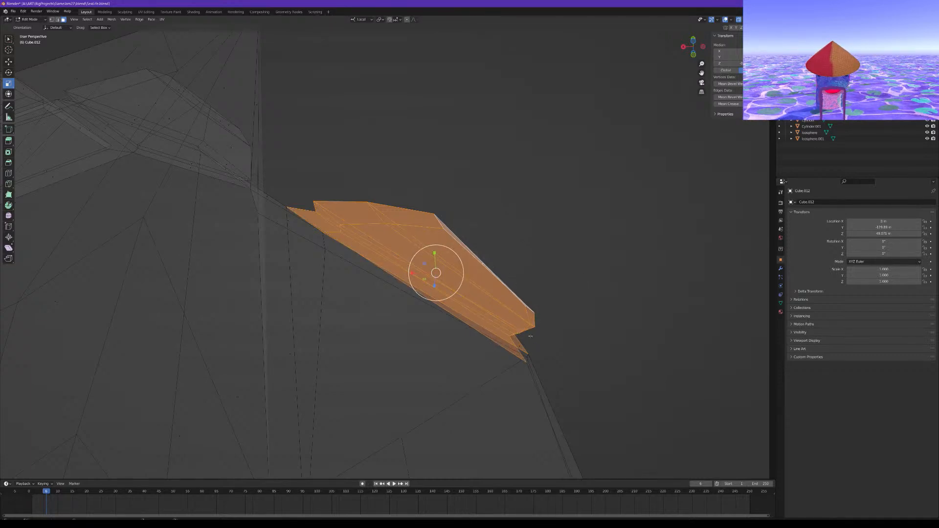
middle_drag(467, 260, 470, 293)
Extend the selection to the third stub's body, including its missed side face
shift+drag(311, 233, 451, 294)
middle_drag(451, 294, 557, 250)
middle_drag(494, 274, 441, 288)
shift+click(381, 287)
middle_drag(381, 288, 347, 321)
middle_drag(459, 294, 390, 306)
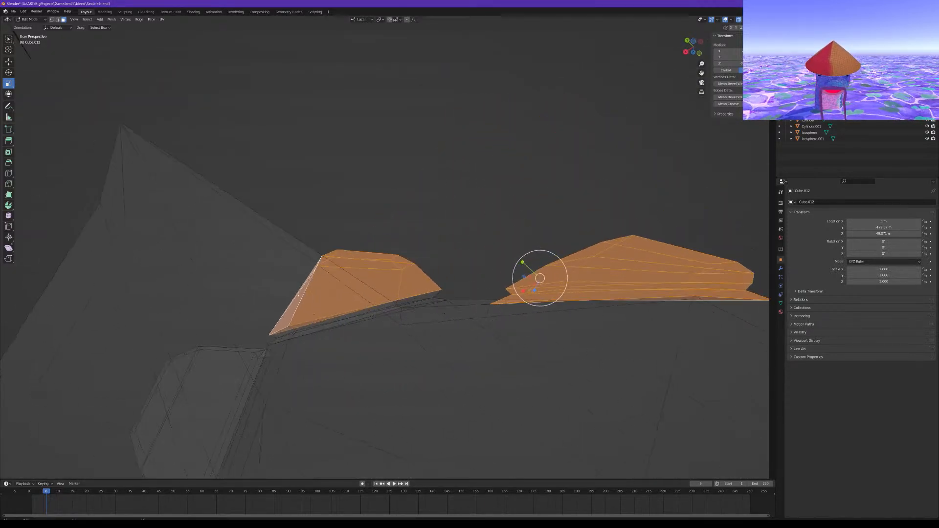
Add the face loops around the third stub's lower edge and base rim to the selection
scroll(374, 329, up, 2)
alt+shift+click(455, 319)
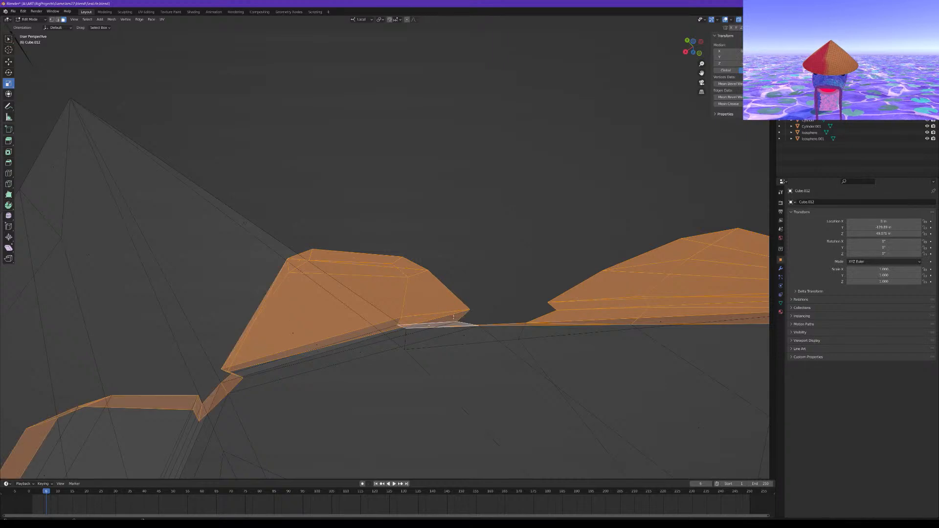
middle_drag(433, 315, 360, 315)
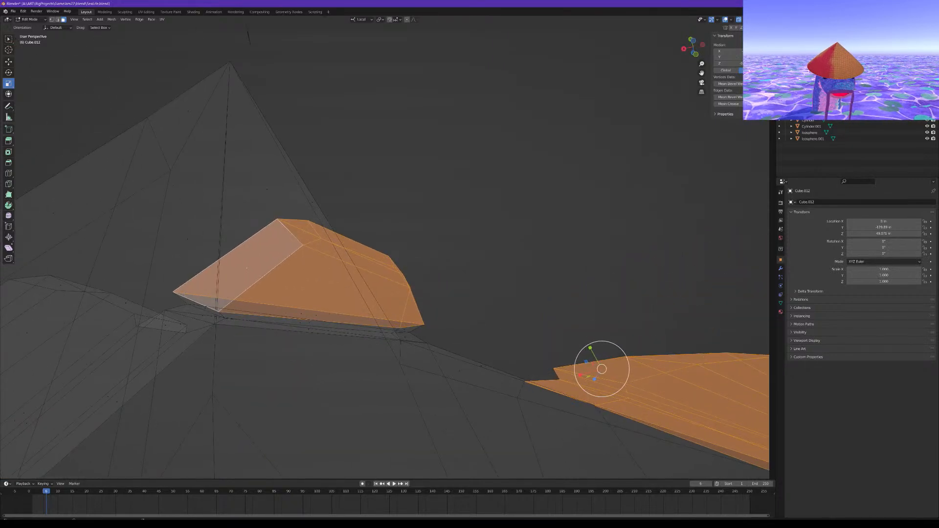
alt+shift+click(184, 297)
alt+shift+click(185, 297)
alt+shift+click(187, 299)
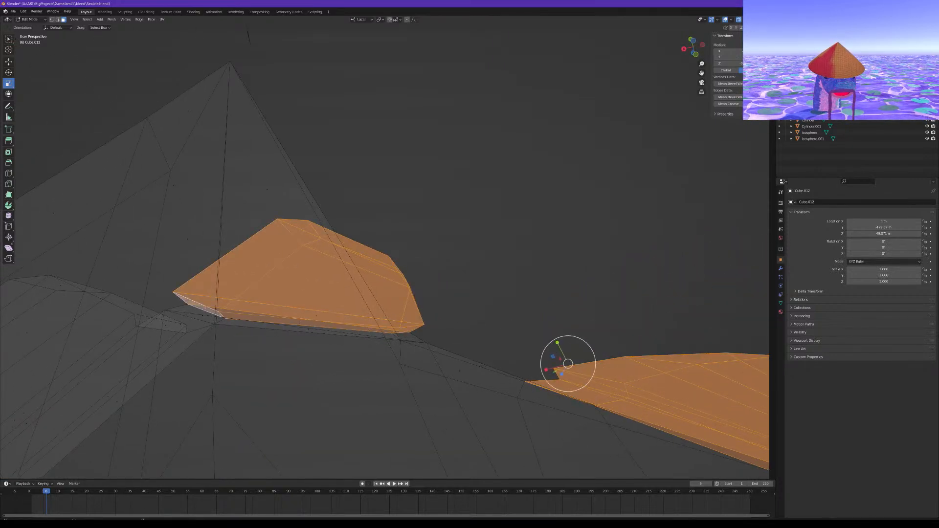
mouse_move(198, 301)
middle_down()
mouse_move(205, 320)
mouse_move(196, 312)
middle_up()
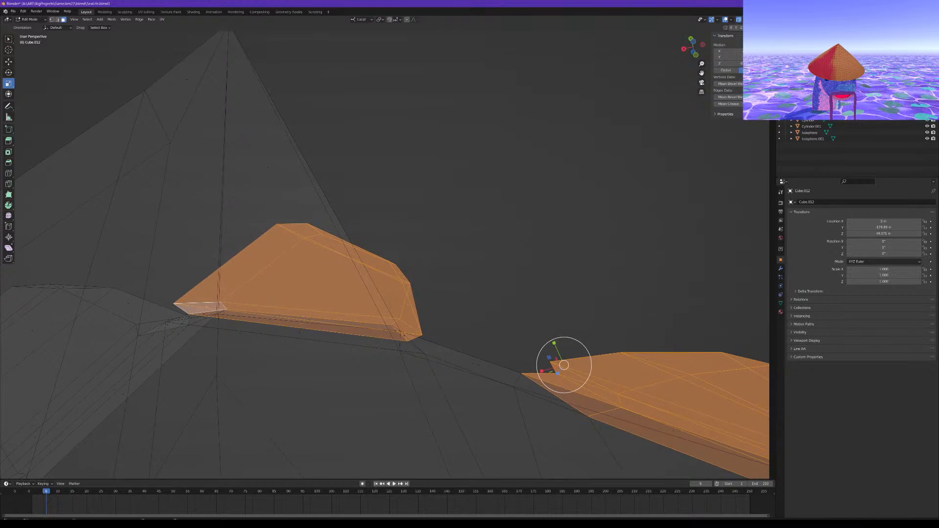
alt+shift+click(192, 319)
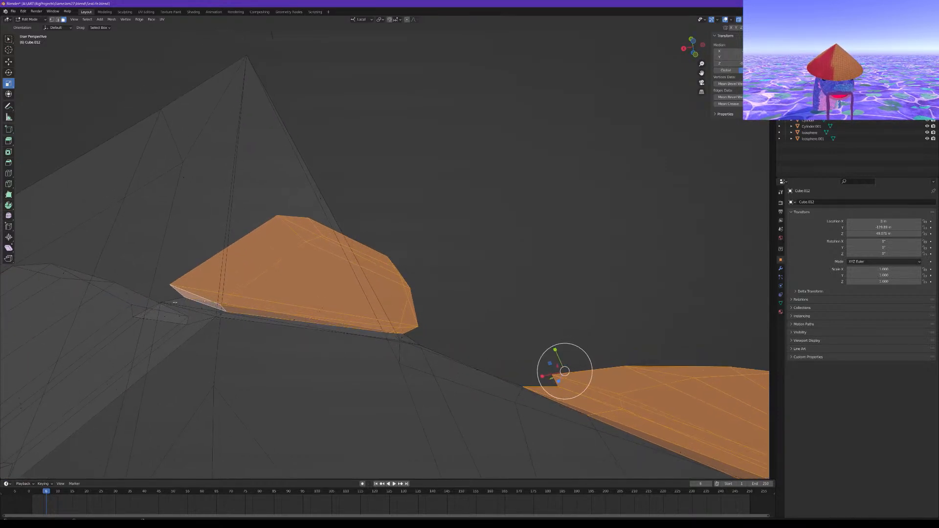
alt+shift+click(175, 302)
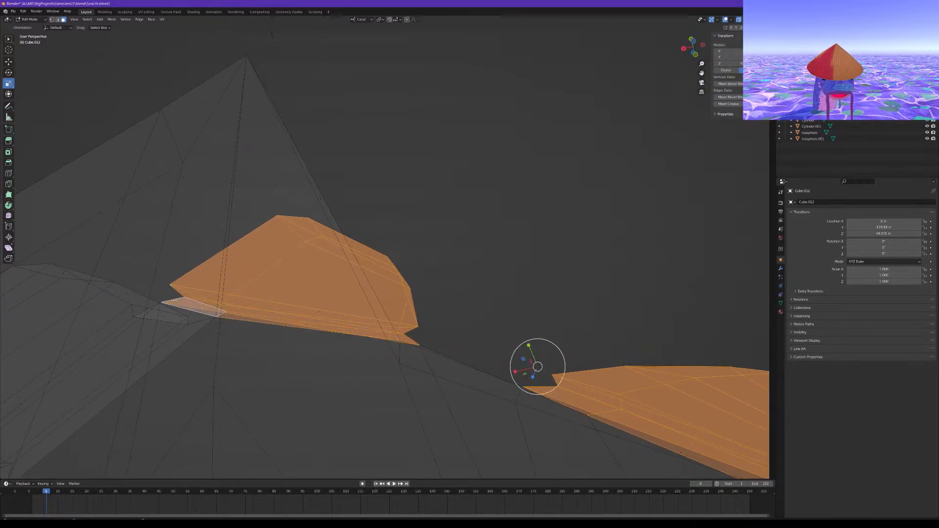
Add the second stub's base rim, side and outer face loops to the selection
middle_drag(223, 306, 301, 262)
scroll(302, 262, down, 4)
middle_drag(302, 262, 484, 274)
scroll(382, 251, up, 5)
scroll(389, 272, up, 6)
scroll(495, 271, up, 1)
alt+shift+click(483, 283)
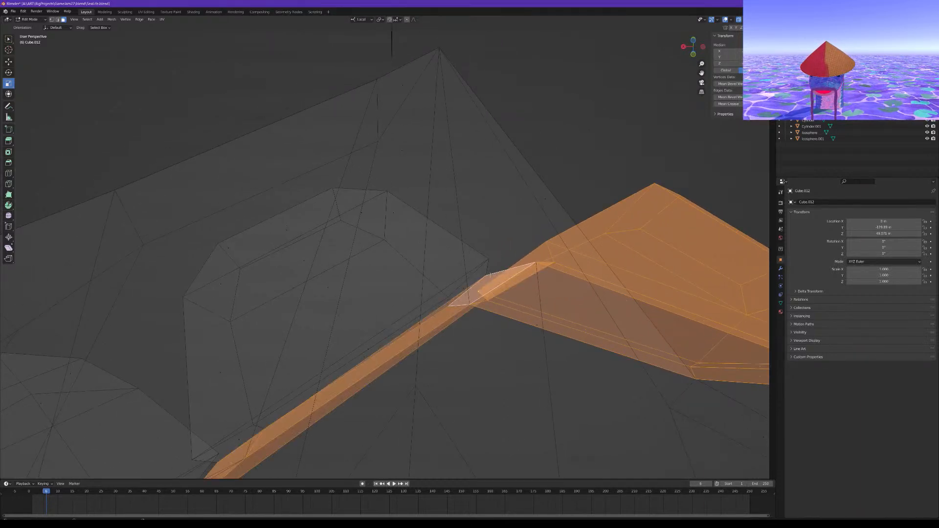
alt+shift+click(487, 269)
alt+shift+click(480, 256)
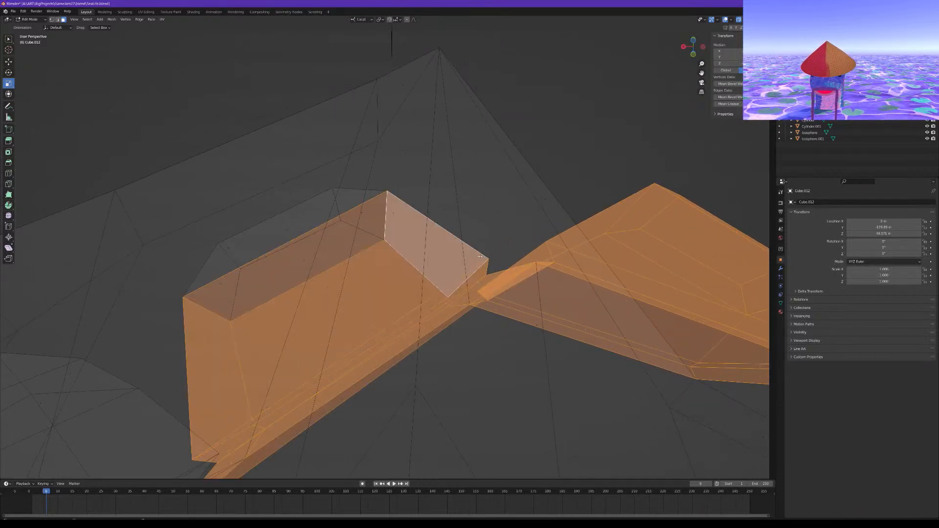
alt+shift+click(363, 191)
Add the first stub beside the right fin to the selection, including its base rim, sides and outer face
middle_drag(353, 332, 376, 261)
scroll(390, 258, down, 4)
scroll(390, 258, up, 1)
shift+middle_drag(382, 211, 312, 350)
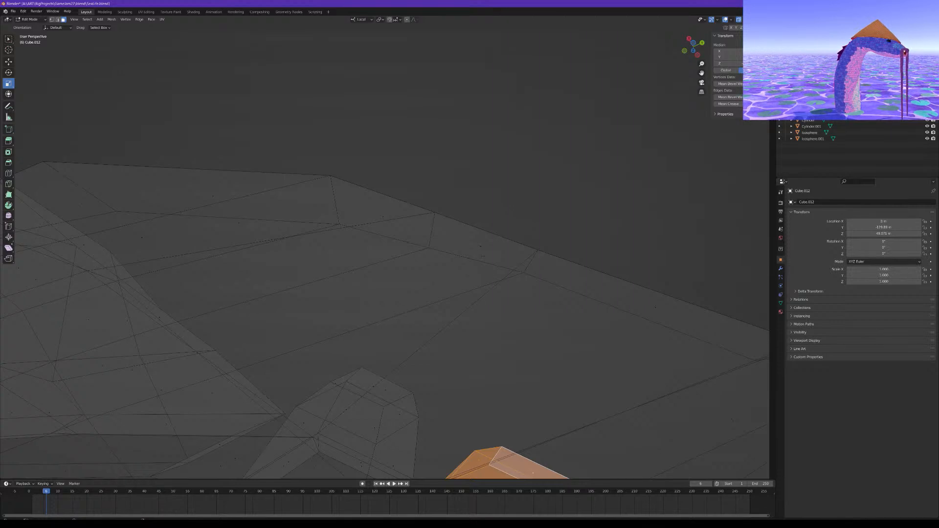
scroll(490, 292, down, 5)
middle_drag(491, 293, 454, 333)
scroll(512, 308, up, 5)
ctrl+click(390, 311)
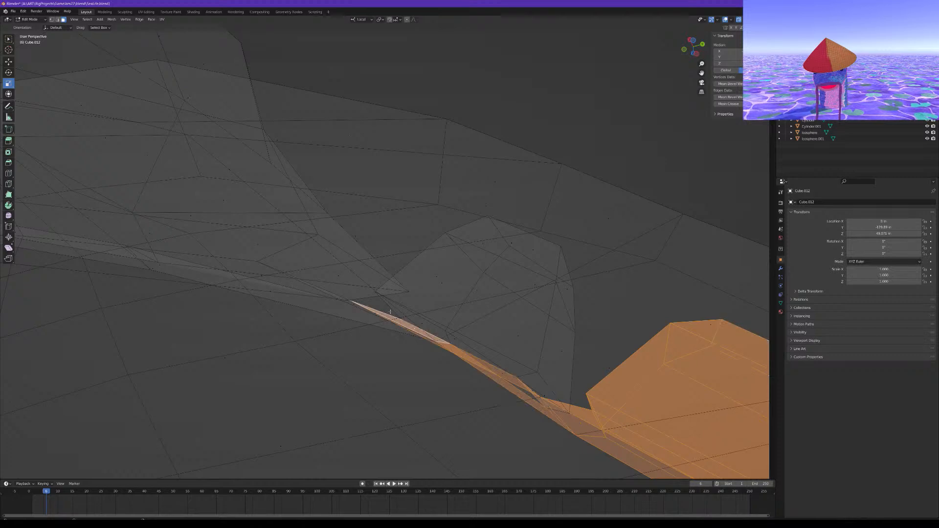
ctrl+click(395, 309)
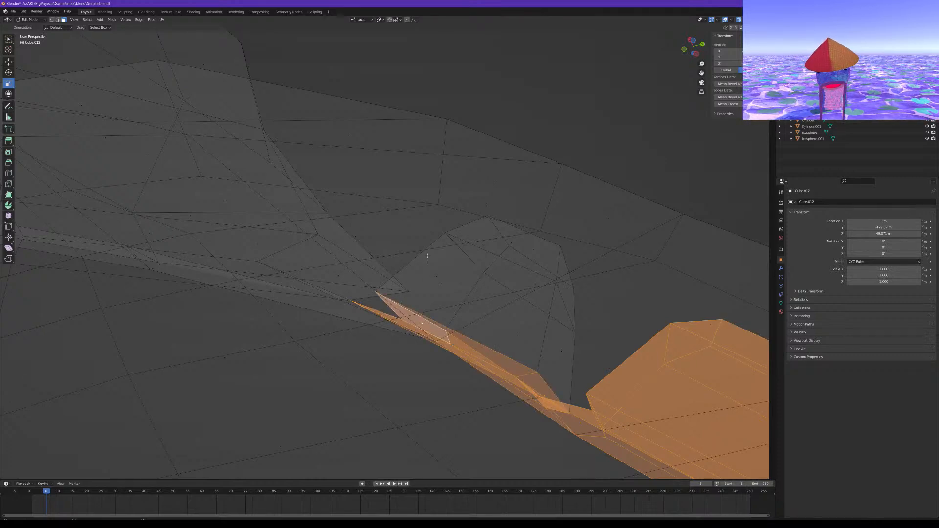
ctrl+click(421, 259)
Examine the four selected stubs from several angles to check that the selection covers every face
middle_drag(477, 228, 498, 283)
scroll(502, 242, down, 8)
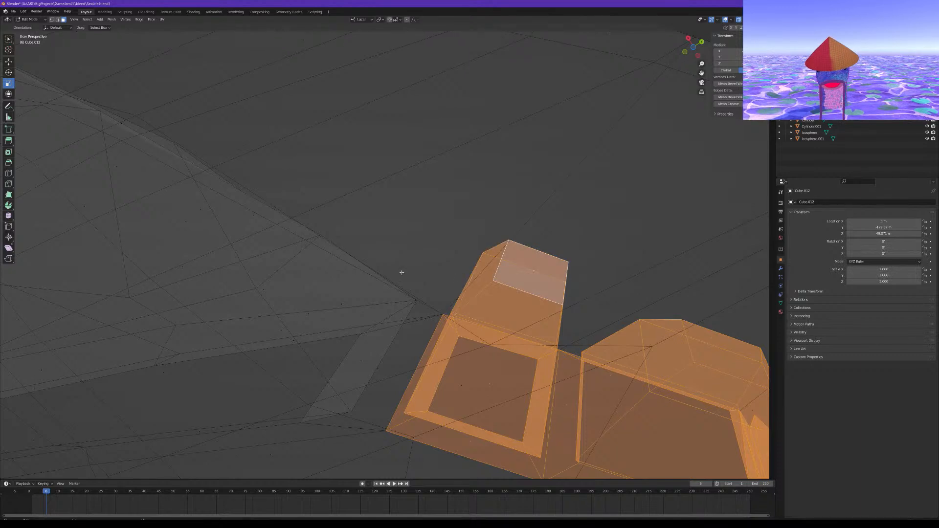
scroll(502, 242, down, 3)
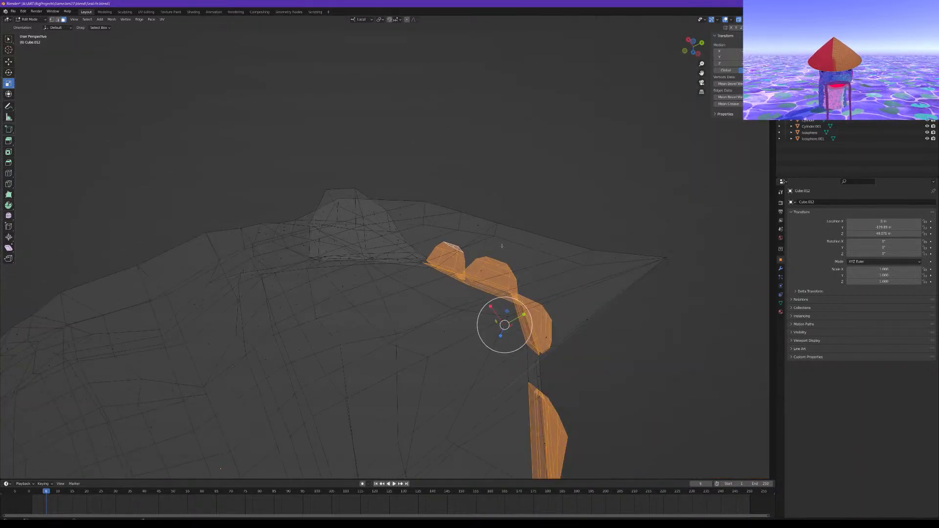
middle_drag(502, 243, 477, 248)
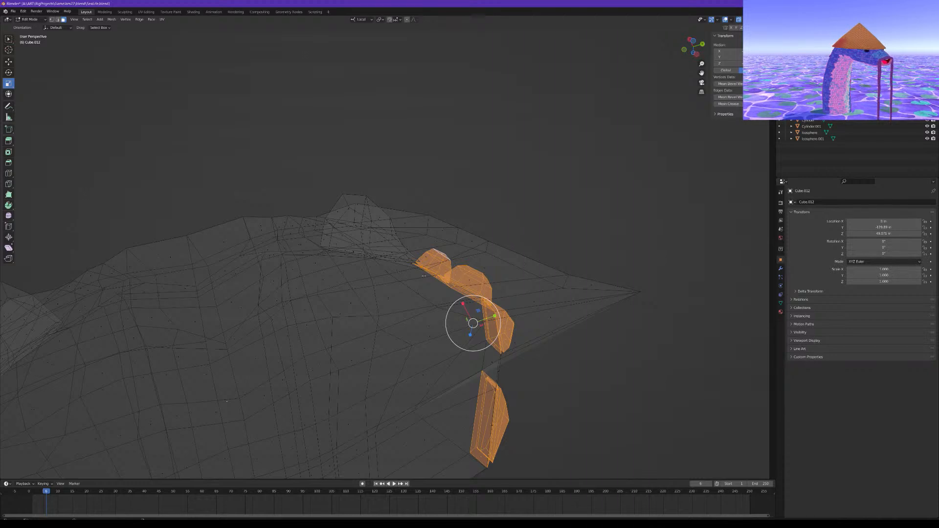
middle_drag(455, 245, 477, 278)
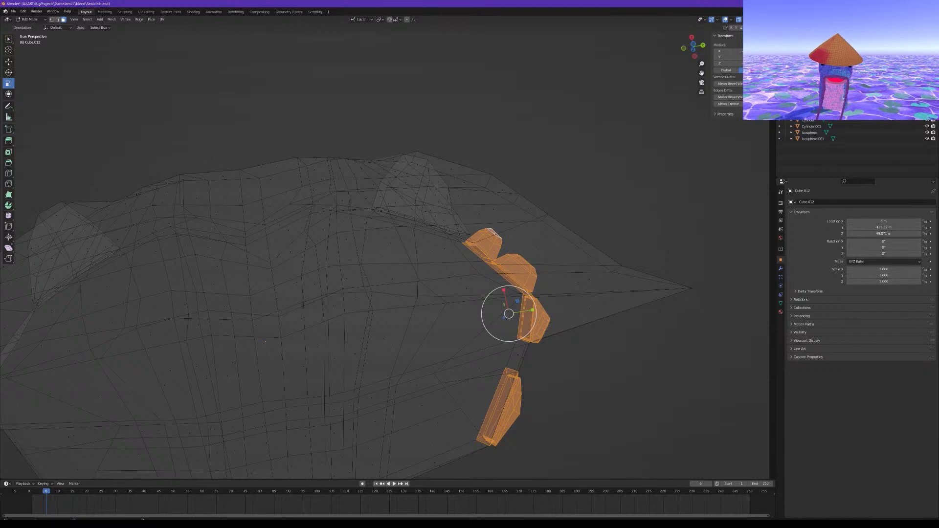
middle_drag(560, 272, 568, 273)
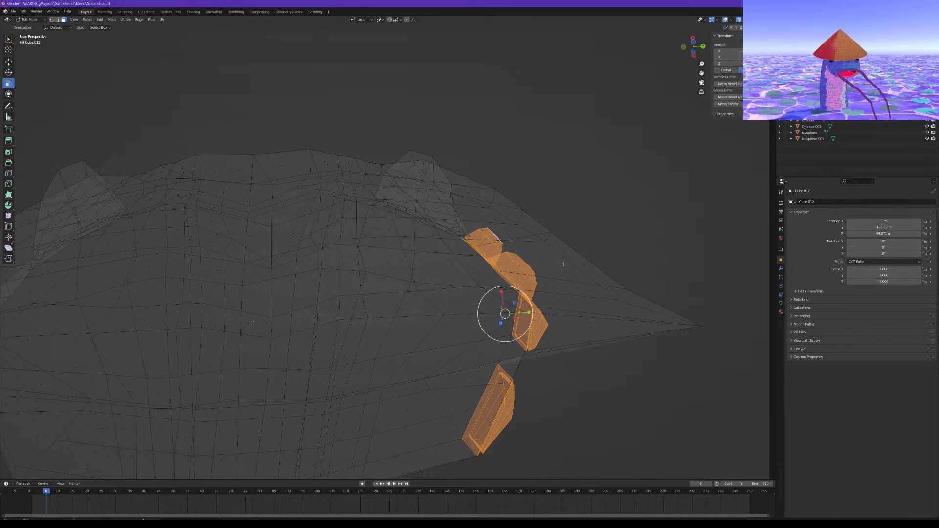
scroll(561, 266, up, 1)
middle_drag(560, 266, 464, 264)
scroll(448, 295, up, 4)
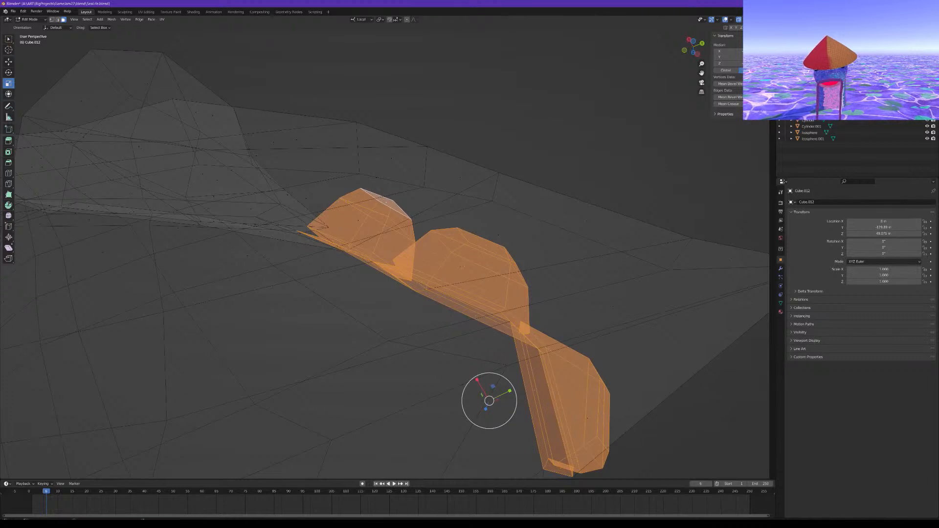
middle_drag(362, 225, 442, 171)
middle_drag(469, 216, 581, 252)
scroll(399, 208, down, 3)
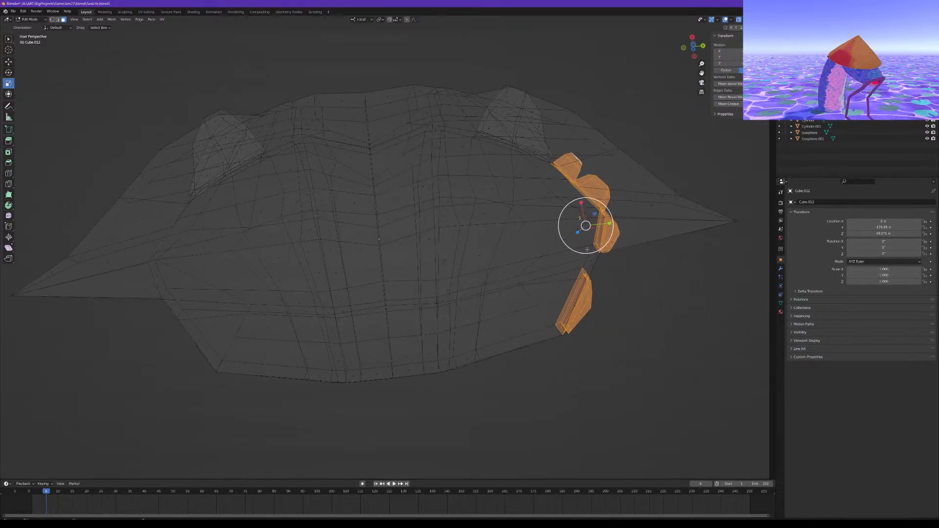
Duplicate the four selected stubs in place and activate the Move tool
key(g)
key(Escape)
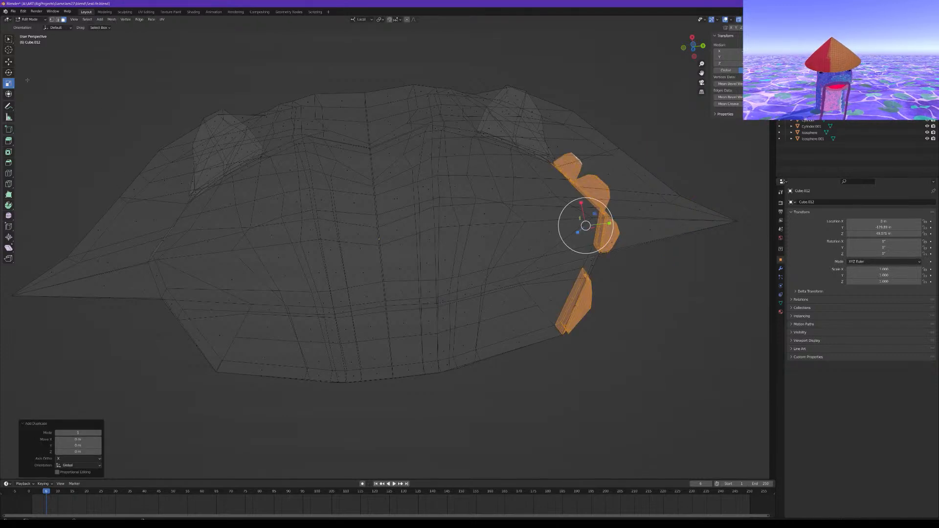
click(9, 62)
Try moving the duplicated stubs across the body along local Y, and try mirroring them on global X instead
drag(611, 224, 327, 225)
key(ctrl+z)
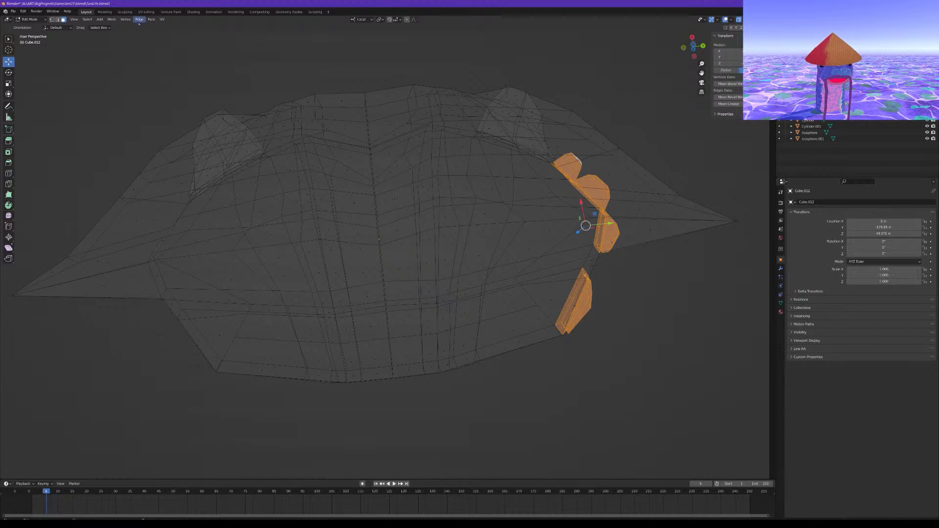
click(112, 19)
mouse_move(122, 32)
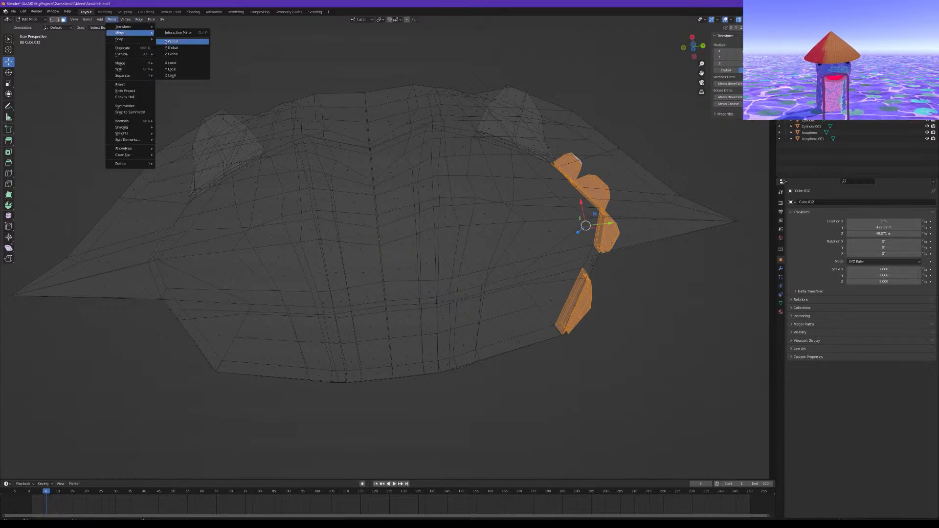
click(166, 42)
key(ctrl+z)
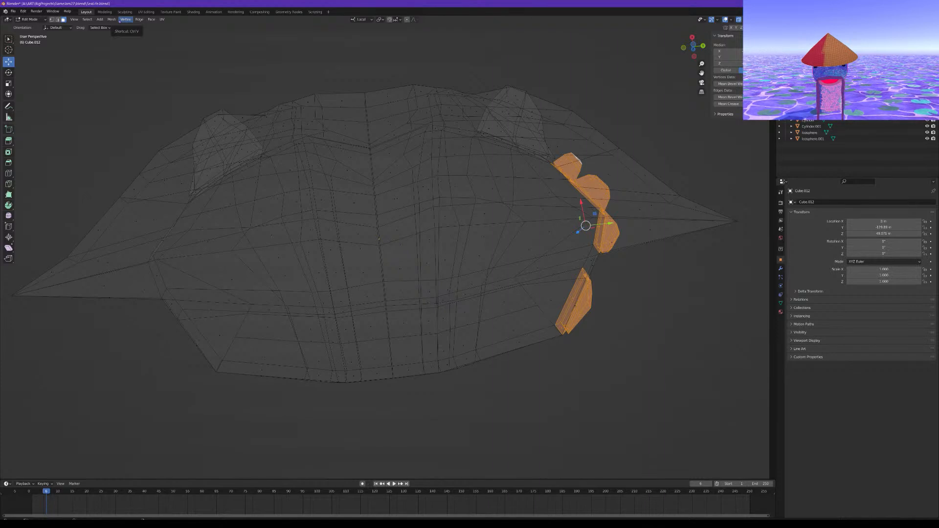
Mirror the duplicated stubs on global Y and move them about 4.9 m along local Y to the body's opposite side
click(112, 20)
mouse_move(128, 33)
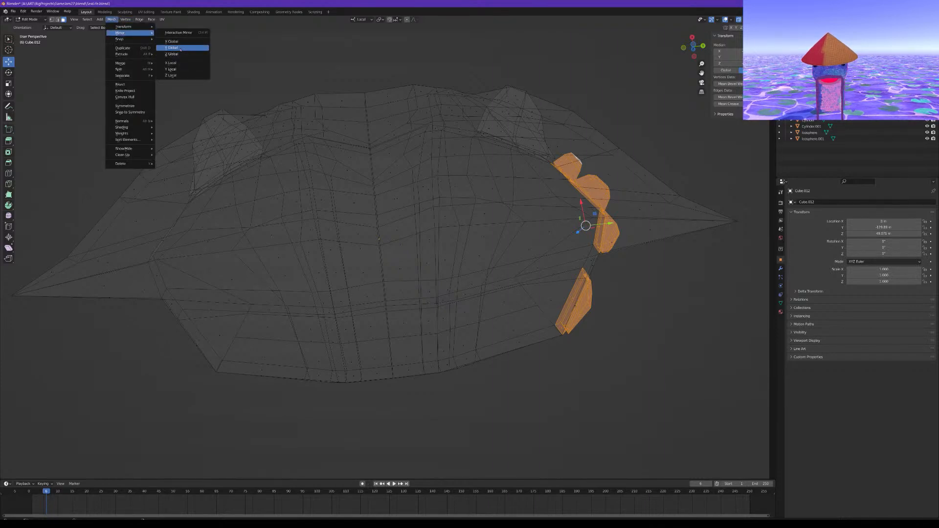
click(181, 48)
middle_drag(349, 124, 610, 242)
drag(614, 276, 188, 344)
Nudge the mirrored stubs slightly along local Y to line their bases up with the body's edge
scroll(208, 295, up, 1)
shift+middle_drag(208, 295, 562, 265)
scroll(435, 294, up, 1)
scroll(385, 240, up, 4)
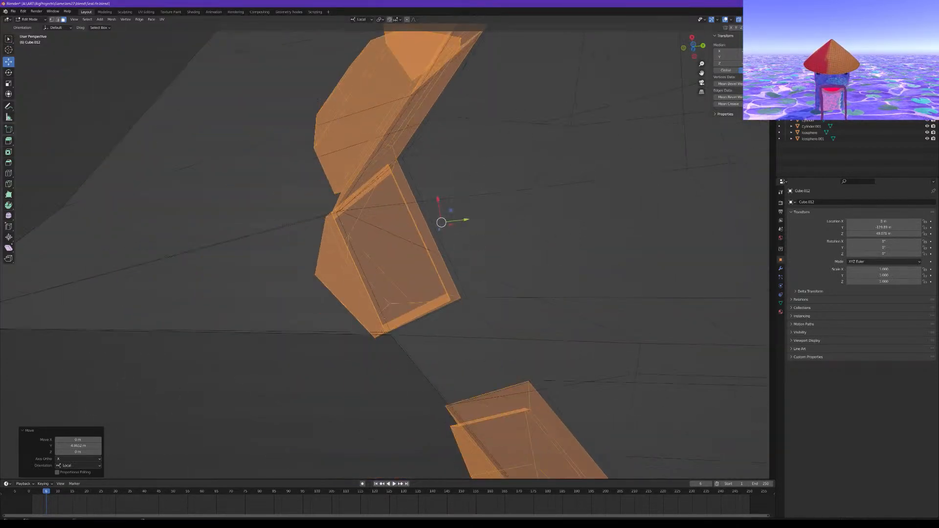
scroll(538, 245, up, 1)
middle_drag(499, 196, 492, 229)
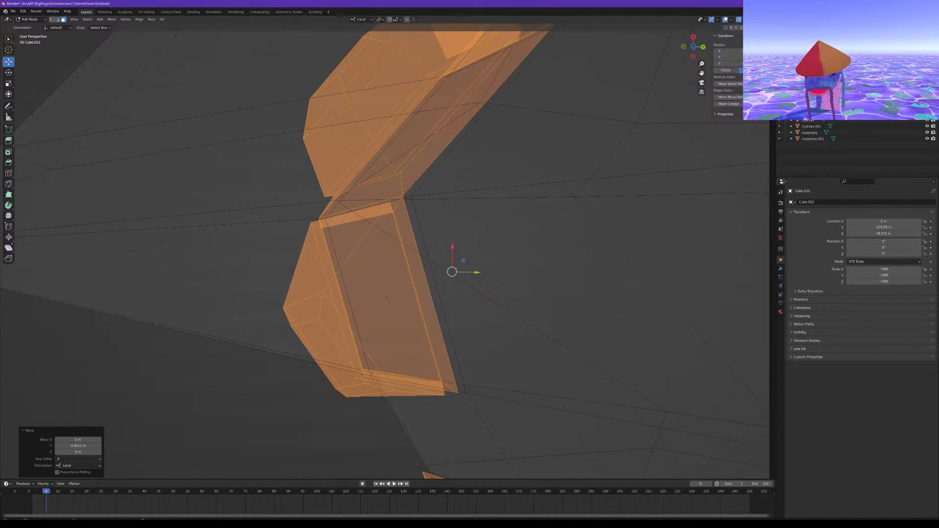
drag(477, 274, 485, 275)
Turn off X-ray display and show face orientation colours around the bases of the mirrored stubs
middle_drag(484, 275, 625, 121)
scroll(492, 220, down, 4)
key(shift+z)
scroll(567, 97, up, 2)
shift+middle_drag(567, 97, 588, 170)
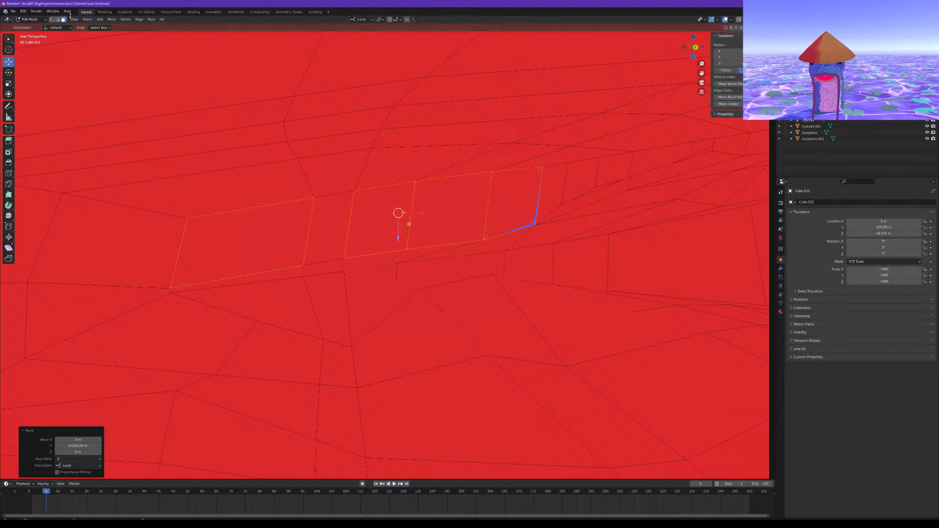
Select the four body faces covering the mirrored stubs' openings and delete them
click(520, 190)
middle_drag(411, 203, 313, 220)
shift+click(442, 201)
shift+click(381, 197)
shift+click(300, 223)
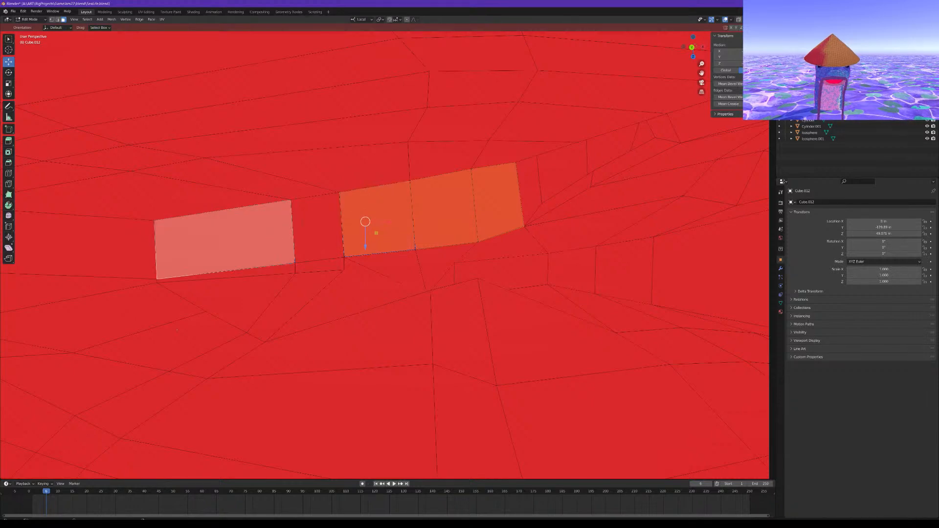
key(x)
click(318, 208)
Select all faces of the separate end stub in the mirrored row, leaving out the adjoining body face
scroll(337, 195, down, 2)
middle_drag(347, 180, 536, 211)
scroll(528, 206, up, 2)
shift+middle_drag(440, 198, 538, 194)
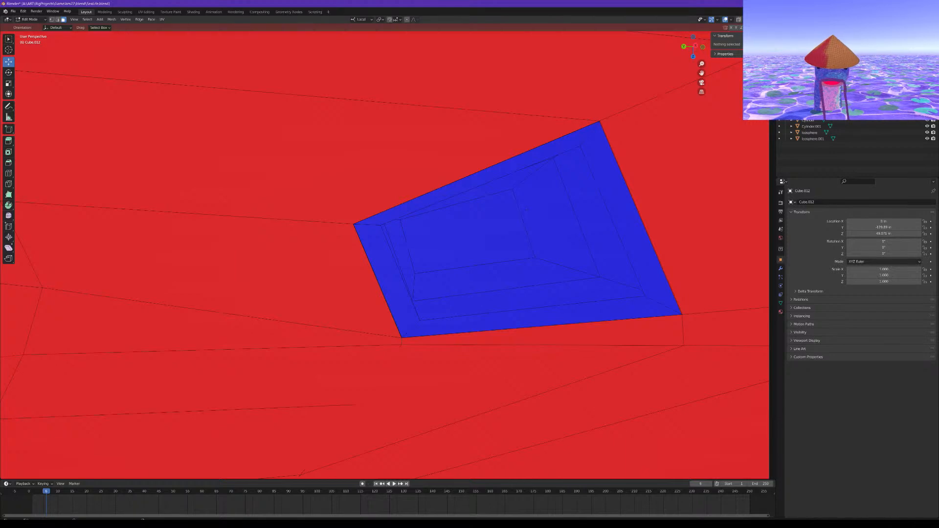
scroll(352, 193, down, 3)
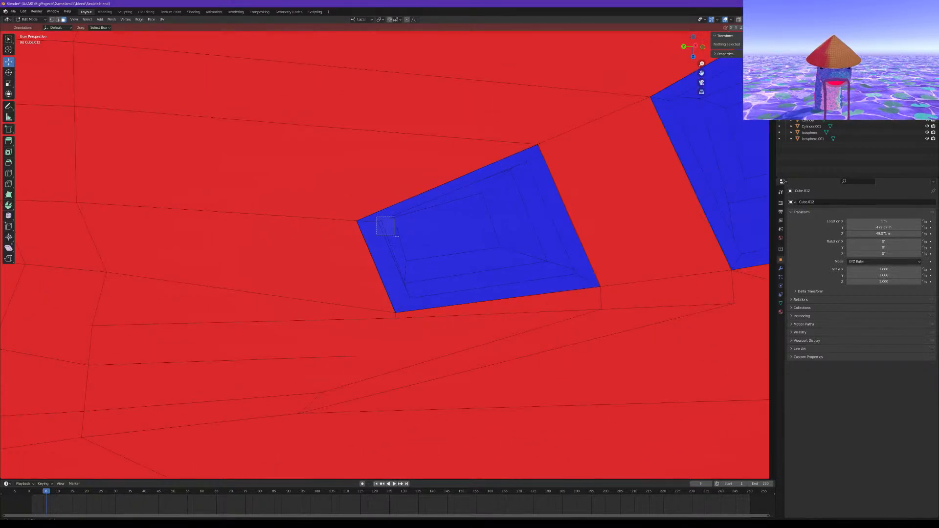
drag(377, 217, 420, 246)
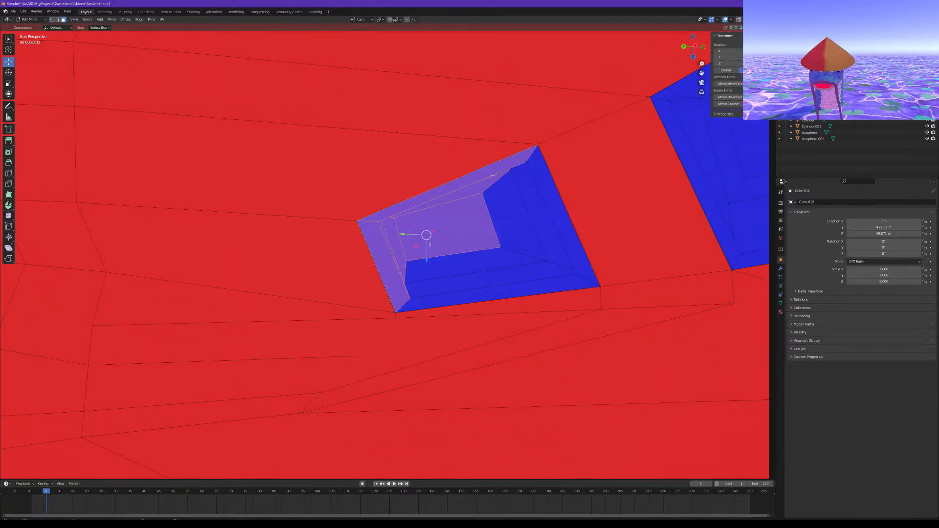
shift+drag(497, 170, 544, 242)
middle_drag(524, 227, 478, 232)
scroll(513, 216, up, 3)
scroll(514, 216, up, 2)
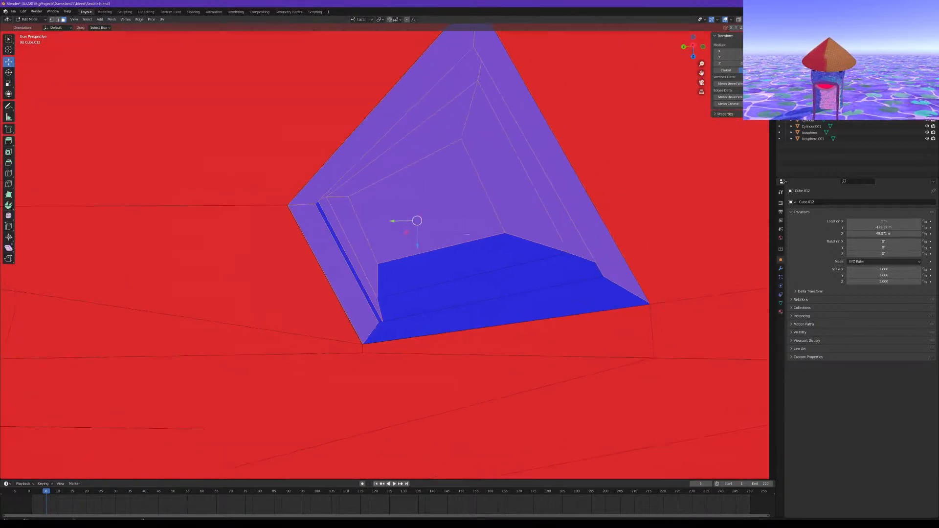
drag(347, 269, 413, 311)
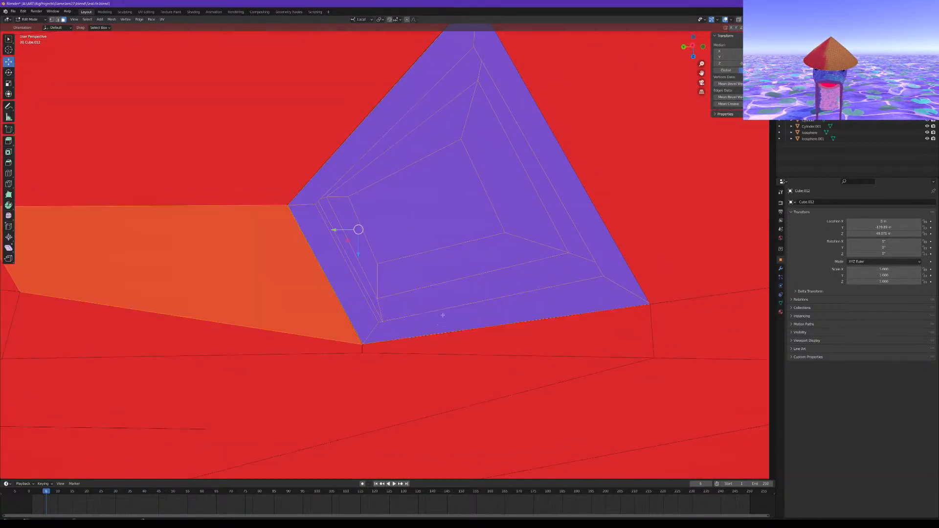
drag(430, 270, 363, 323)
middle_drag(406, 299, 587, 289)
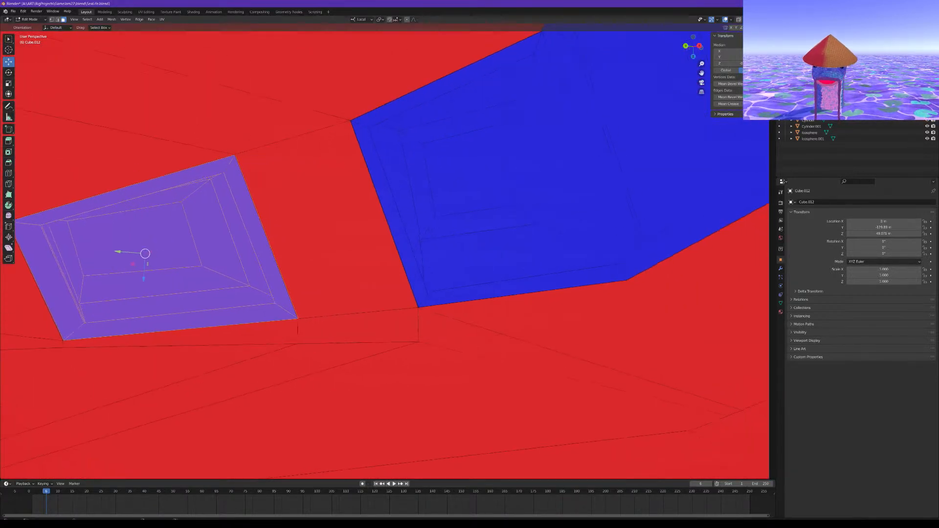
Add the inner faces of the next mirrored stub and its adjoining neighbour to the face selection
shift+drag(365, 126, 547, 239)
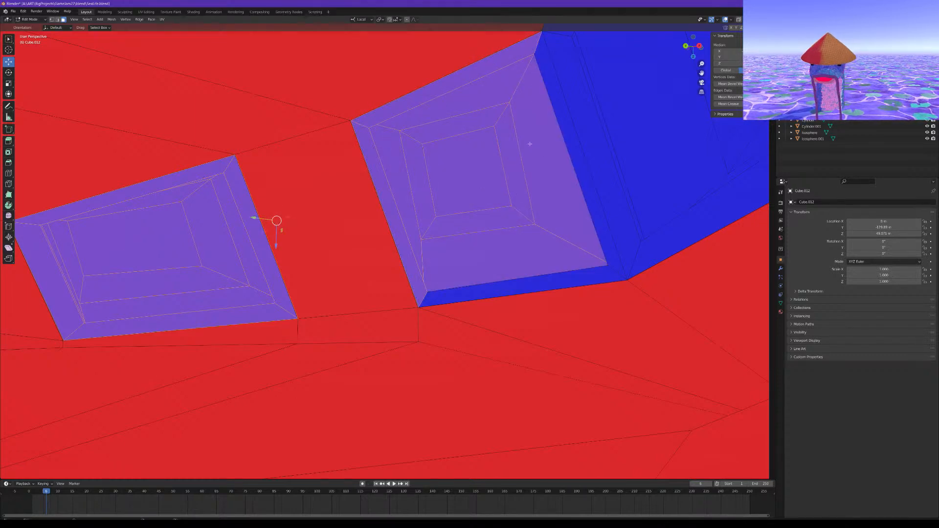
shift+drag(574, 171, 634, 202)
shift+click(570, 284)
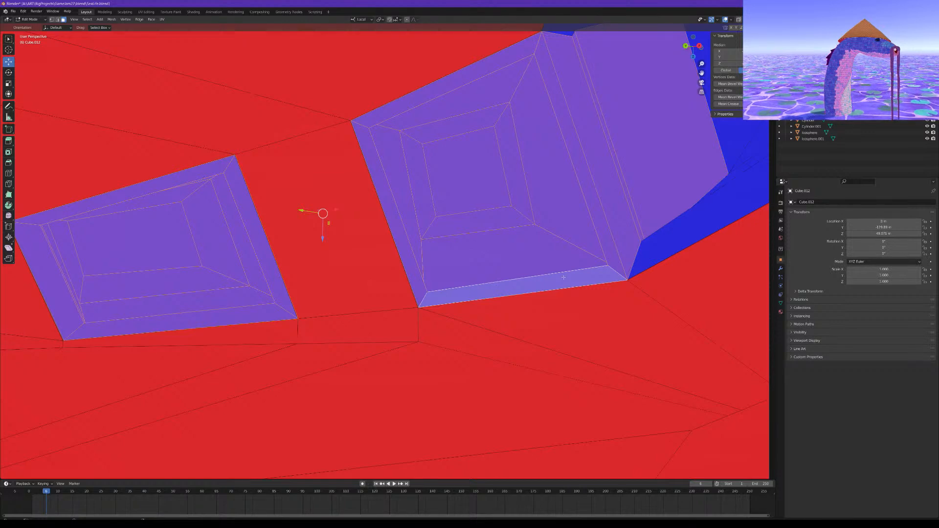
scroll(564, 278, down, 1)
middle_drag(564, 278, 591, 283)
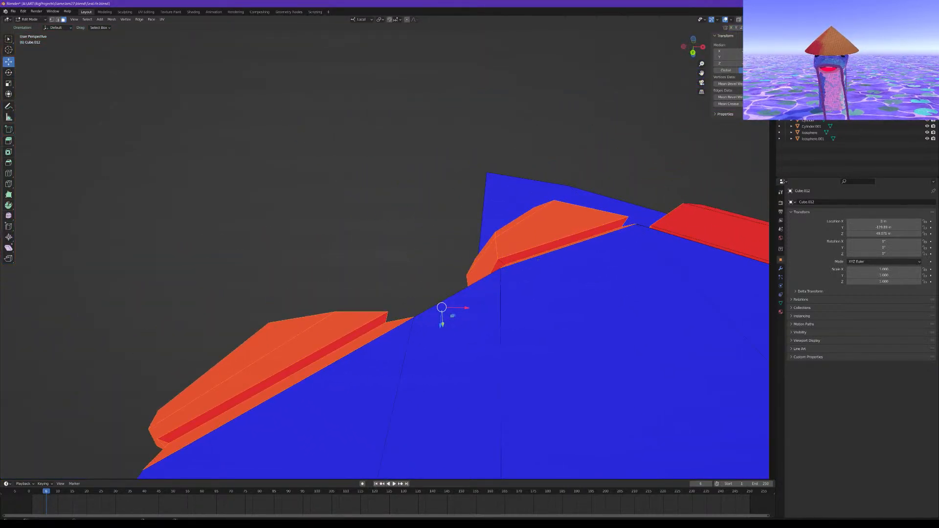
Extend the selection to the remaining faces of all the mirrored stubs, leaving out the surrounding body faces
shift+click(541, 250)
middle_drag(542, 249, 440, 233)
scroll(556, 253, up, 1)
scroll(484, 220, down, 3)
drag(461, 240, 362, 200)
drag(312, 217, 397, 284)
shift+drag(475, 214, 498, 231)
middle_drag(497, 231, 607, 235)
shift+click(507, 227)
scroll(509, 257, up, 4)
middle_drag(509, 257, 443, 245)
shift+click(606, 292)
middle_drag(605, 291, 339, 378)
shift+click(582, 342)
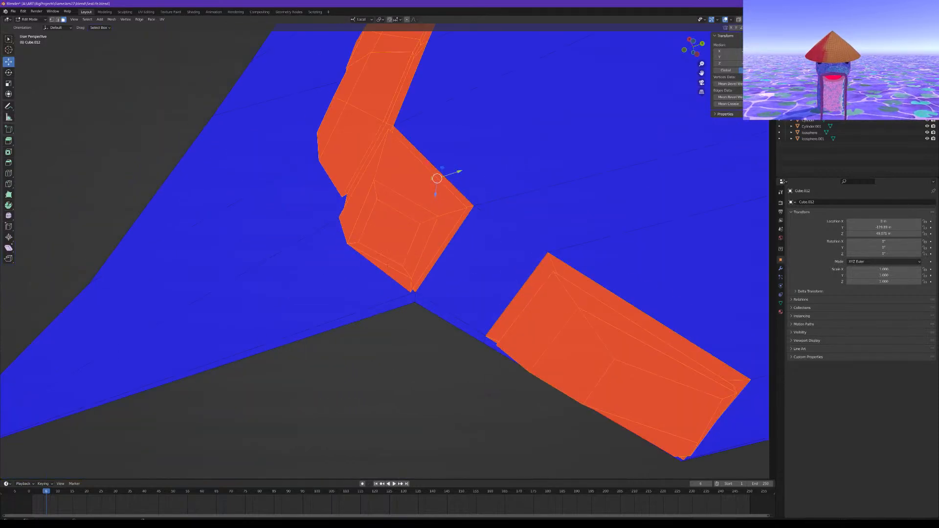
Flip the normals of the selected mirrored stub faces
click(112, 19)
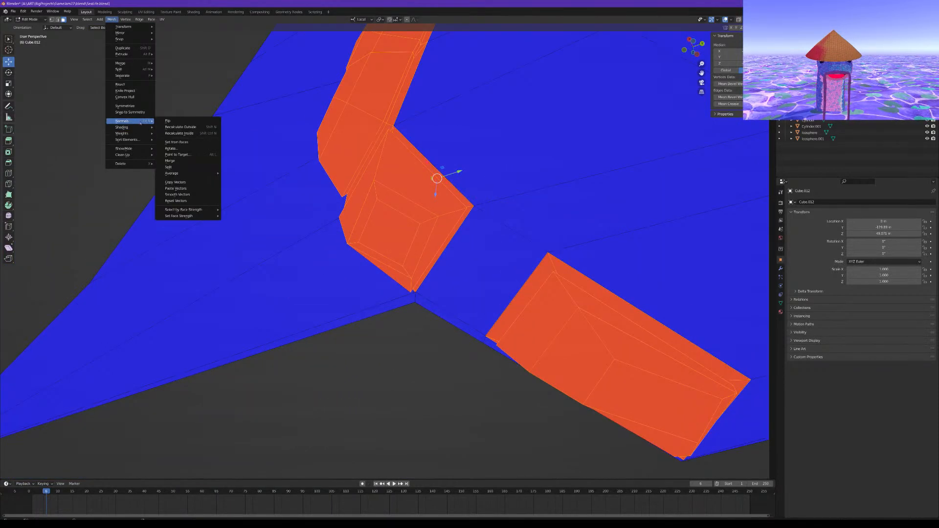
click(167, 120)
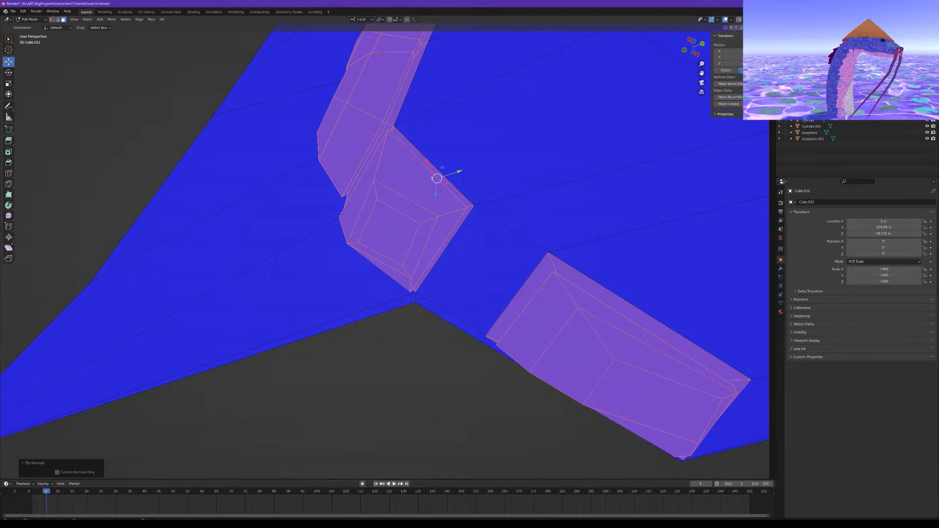
shift+middle_drag(443, 215, 318, 231)
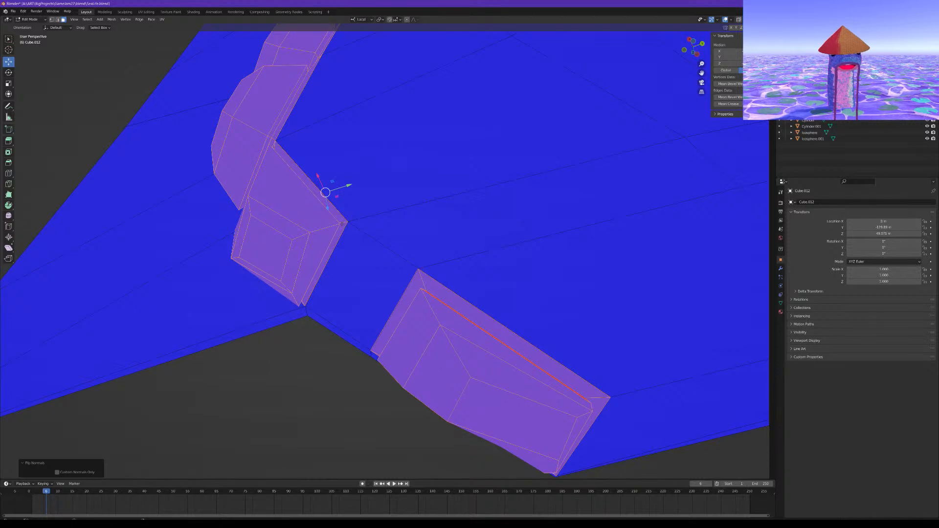
Flip the normals of the narrow reversed strip face on the outer side of the mesh
middle_drag(504, 371, 266, 186)
click(501, 323)
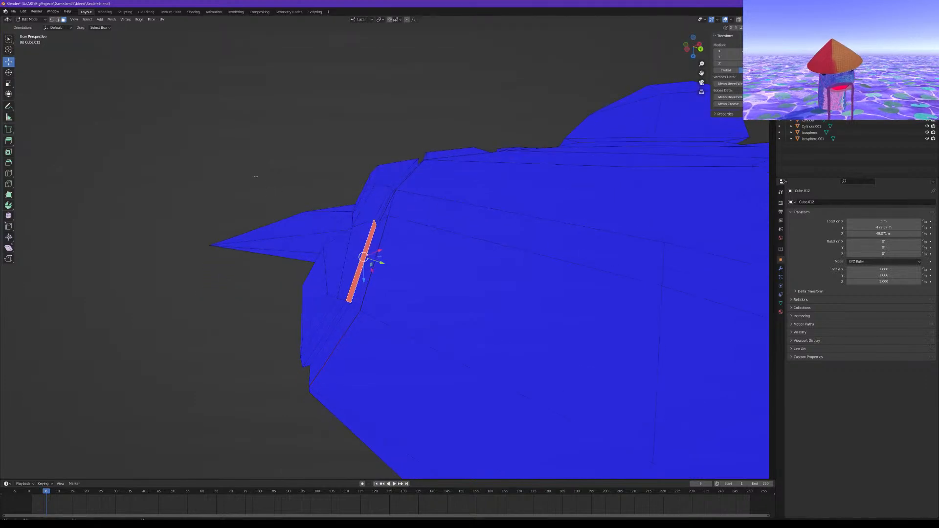
click(111, 20)
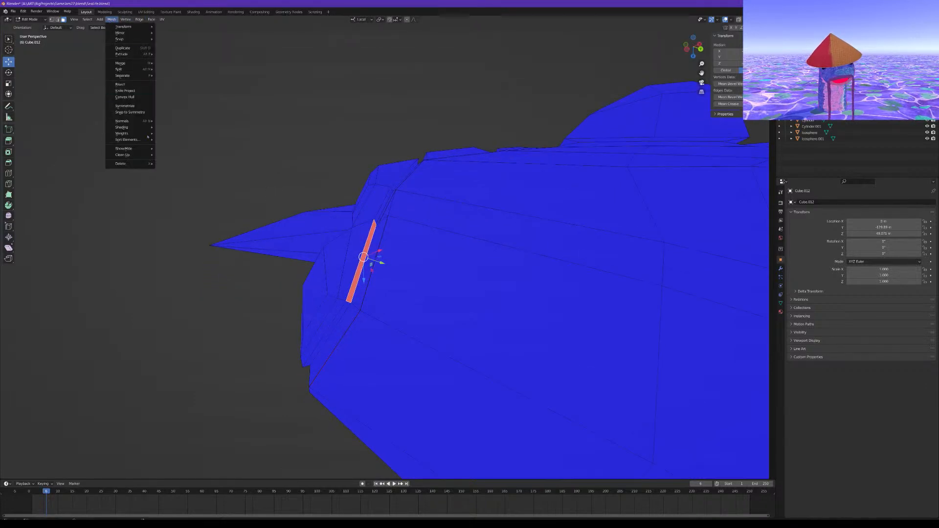
click(169, 122)
middle_drag(168, 122, 291, 133)
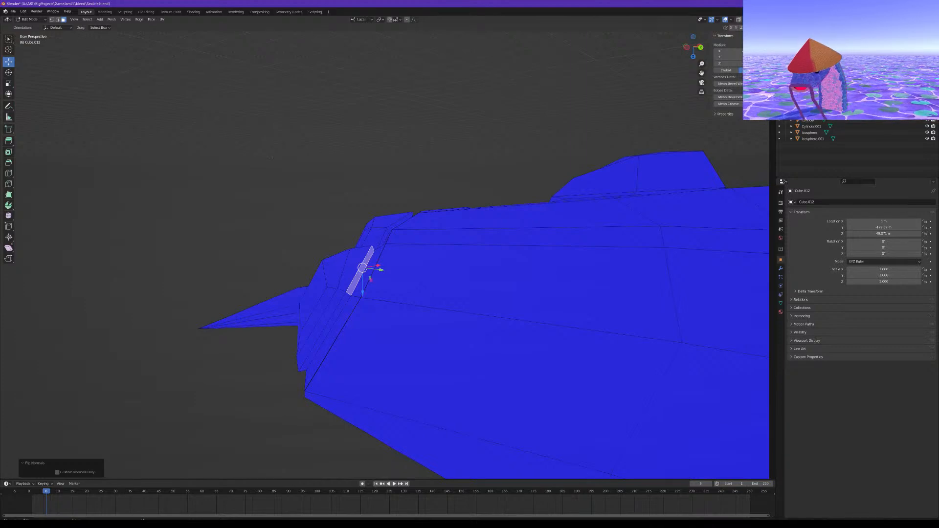
click(160, 105)
Merge the overlapping vertices At Last at the upper end of the thick dark edge inside the mesh
middle_drag(273, 148, 248, 186)
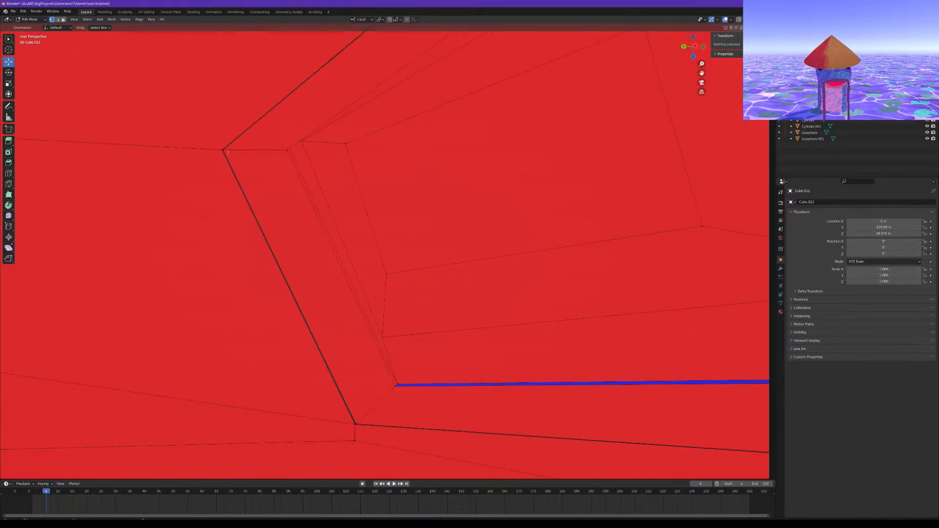
click(222, 149)
key(m)
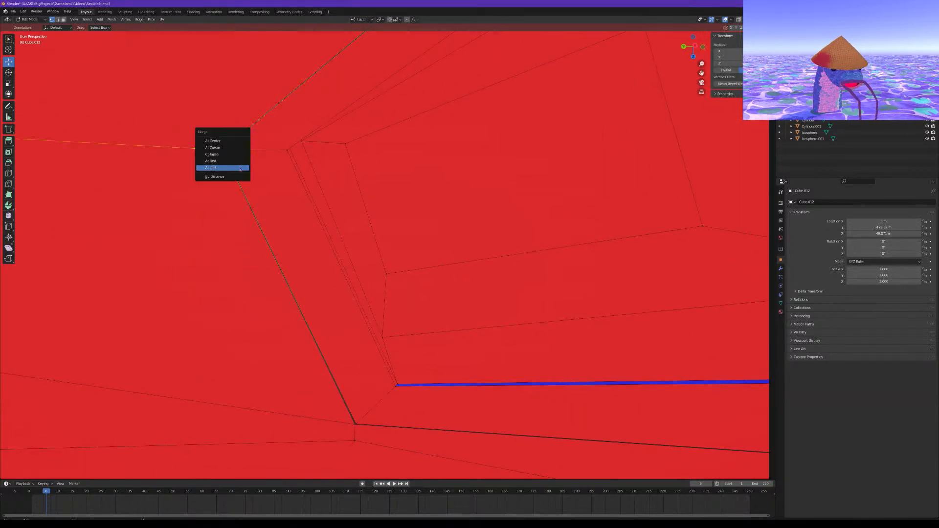
click(240, 168)
Merge the overlapping vertices At Last at the lower end of the same dark edge, near the blue strip
mouse_move(328, 383)
middle_down()
mouse_move(299, 391)
mouse_move(321, 389)
middle_up()
click(374, 375)
alt+click(373, 375)
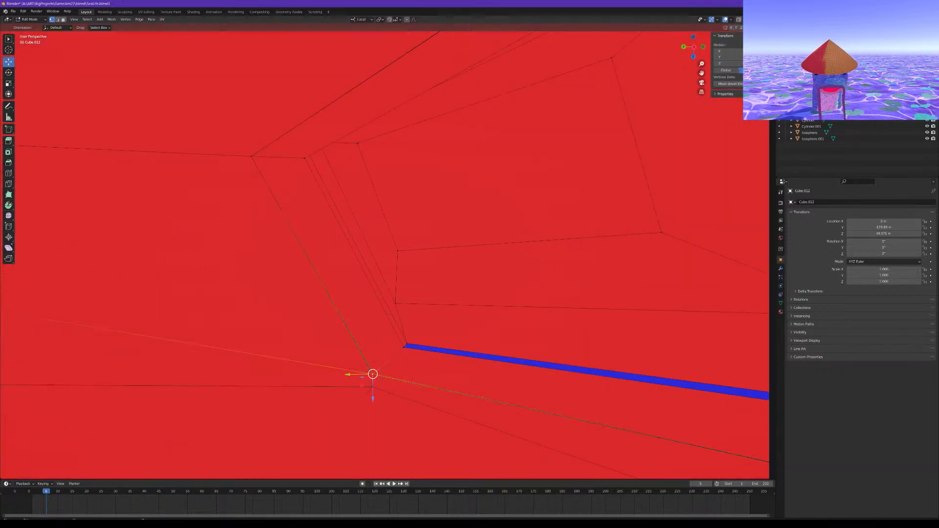
key(m)
click(411, 388)
Merge the overlapping vertices At Last at the corner beside the far end of the blue strip
middle_drag(411, 388, 469, 311)
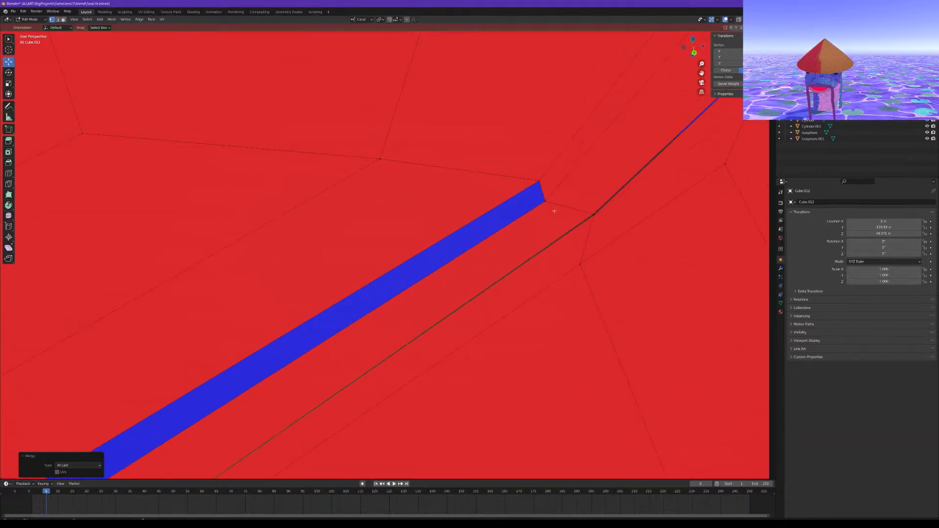
click(546, 201)
middle_drag(546, 202, 556, 213)
click(660, 304)
shift+click(660, 303)
key(m)
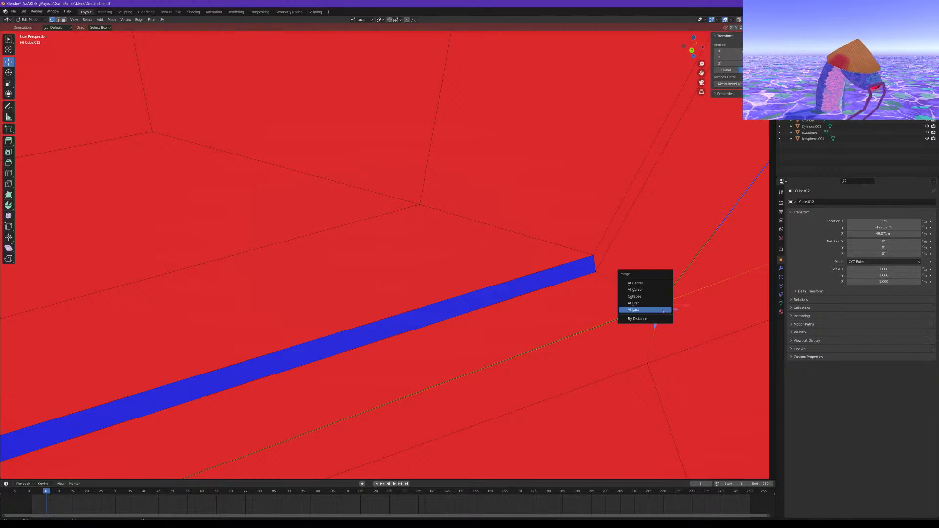
click(663, 311)
Merge the overlapping vertices At Last at the upper corner between the two recessed panels
scroll(663, 311, down, 3)
middle_drag(636, 321, 495, 345)
click(472, 194)
shift+click(472, 194)
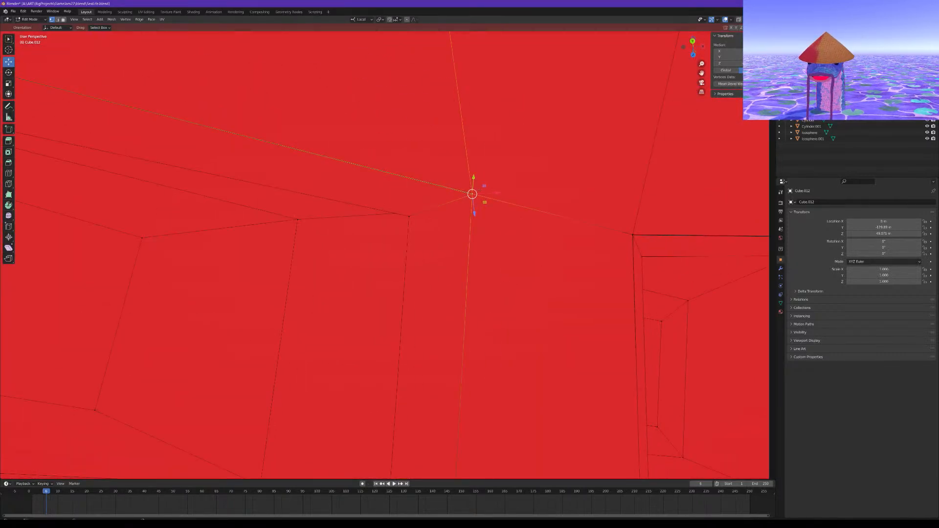
key(m)
click(472, 196)
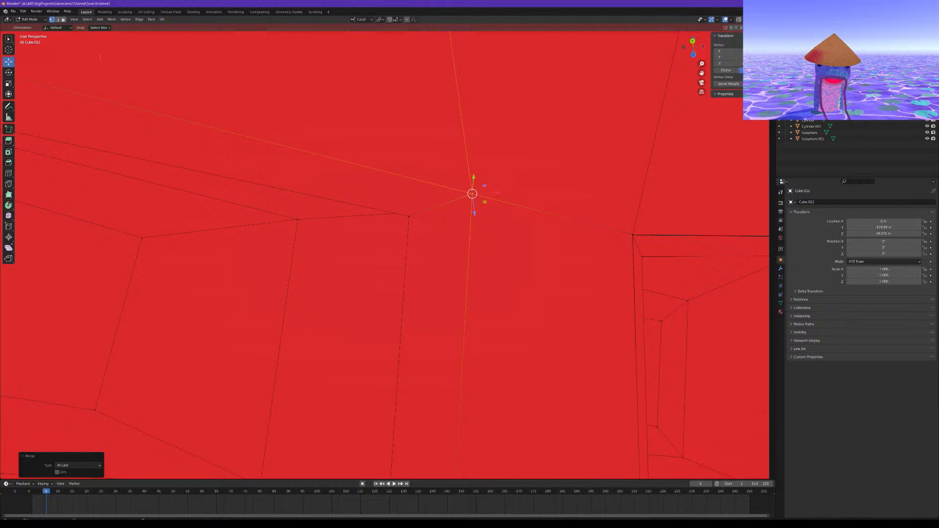
Select the edges bordering the narrow blue strip in edge select mode
click(58, 19)
middle_drag(504, 49, 457, 103)
scroll(457, 102, up, 2)
middle_drag(499, 240, 570, 260)
click(357, 223)
shift+click(382, 225)
click(411, 207)
shift+click(392, 211)
middle_drag(220, 227, 462, 271)
shift+click(221, 229)
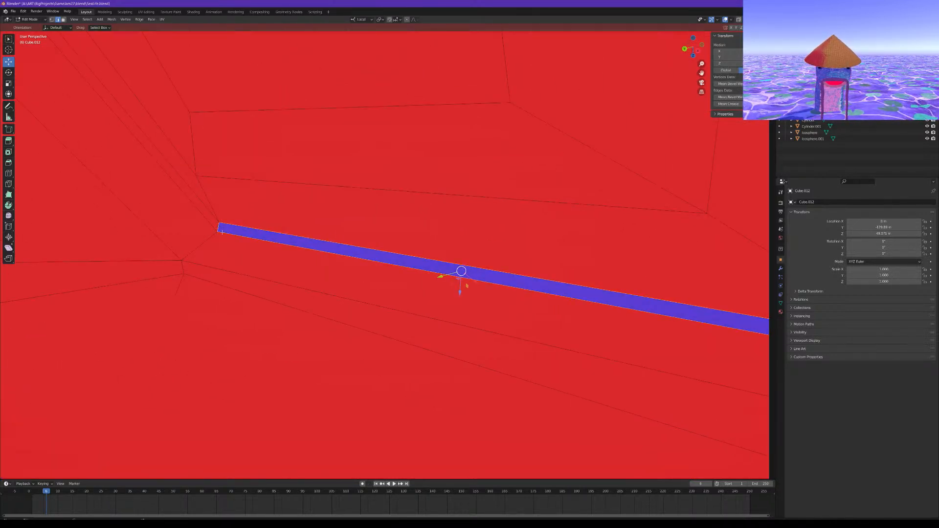
Select the long red strip face from outside the mesh in face select mode and flip its normals
middle_drag(249, 242, 336, 208)
scroll(338, 227, up, 4)
click(123, 231)
click(245, 262)
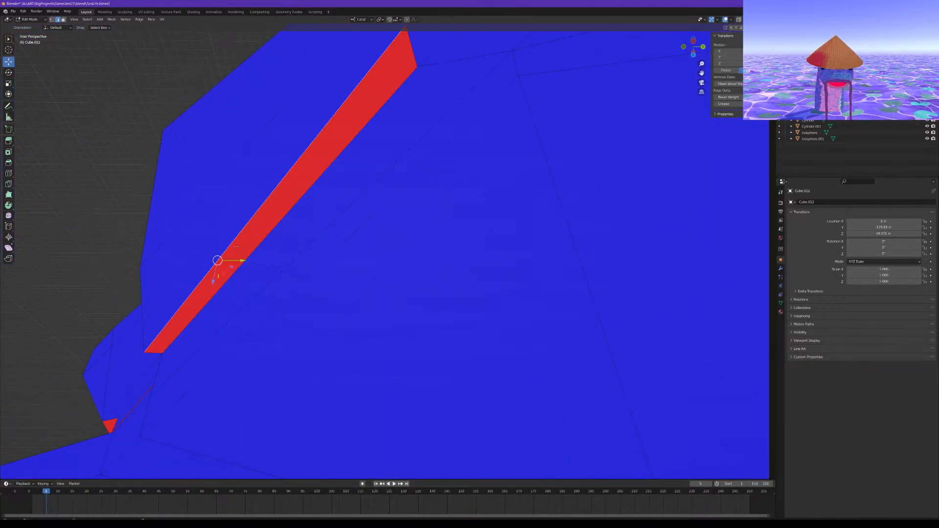
key(3)
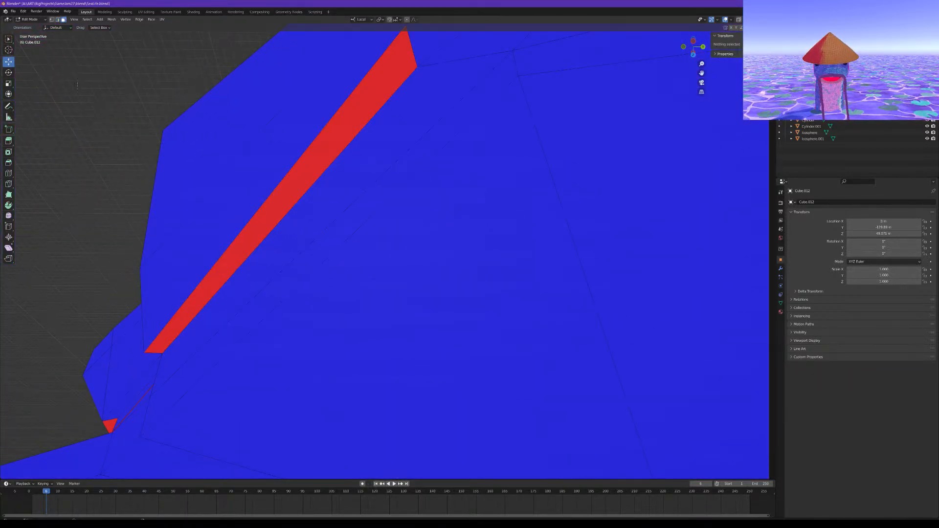
click(274, 216)
click(111, 20)
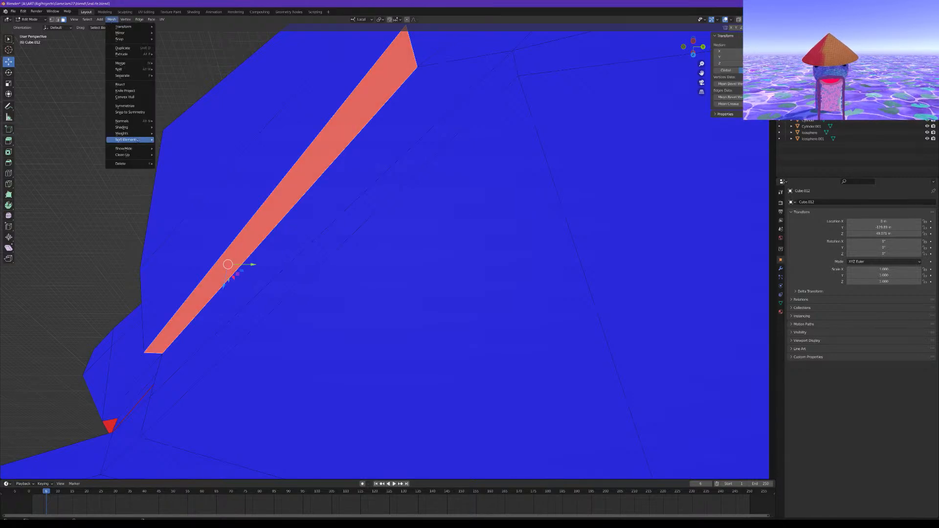
mouse_move(134, 122)
click(178, 127)
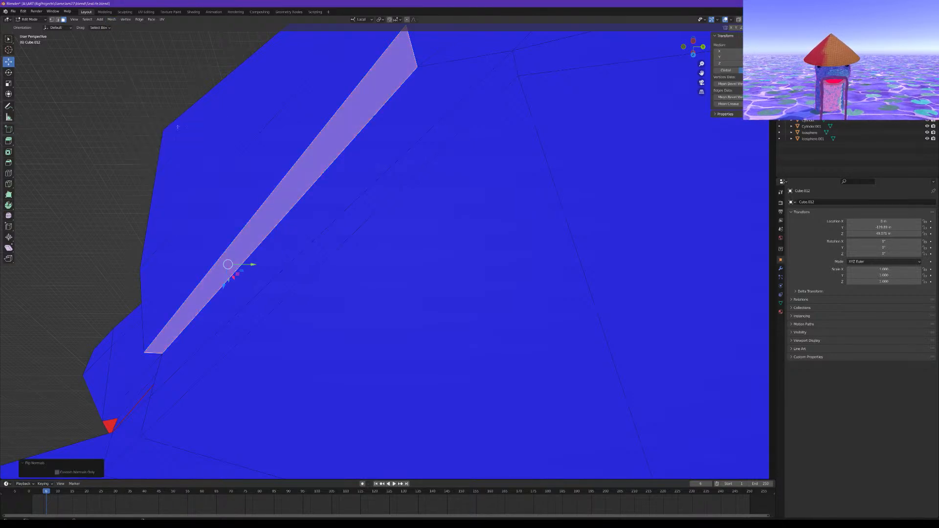
click(107, 151)
Examine the interior of the mesh for remaining reversed faces and doubled dark edges
middle_drag(275, 187, 418, 253)
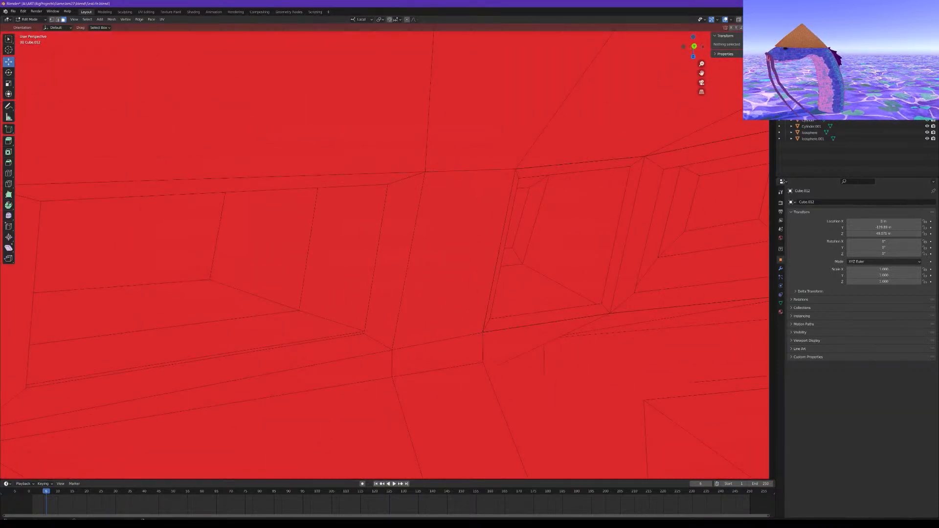
key(alt+Tab)
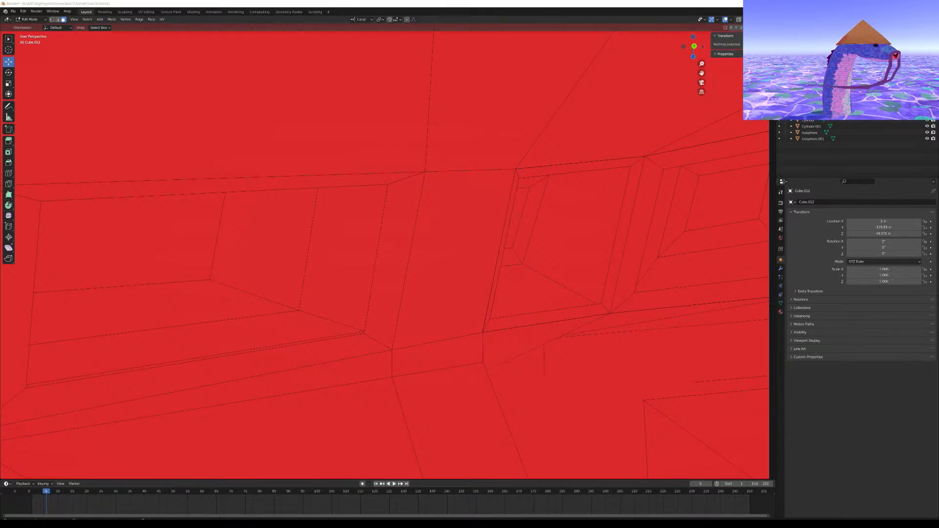
middle_drag(576, 237, 342, 245)
scroll(531, 238, up, 3)
scroll(343, 246, up, 4)
shift+middle_drag(349, 210, 426, 247)
scroll(426, 248, down, 3)
middle_drag(487, 221, 521, 229)
scroll(529, 228, up, 2)
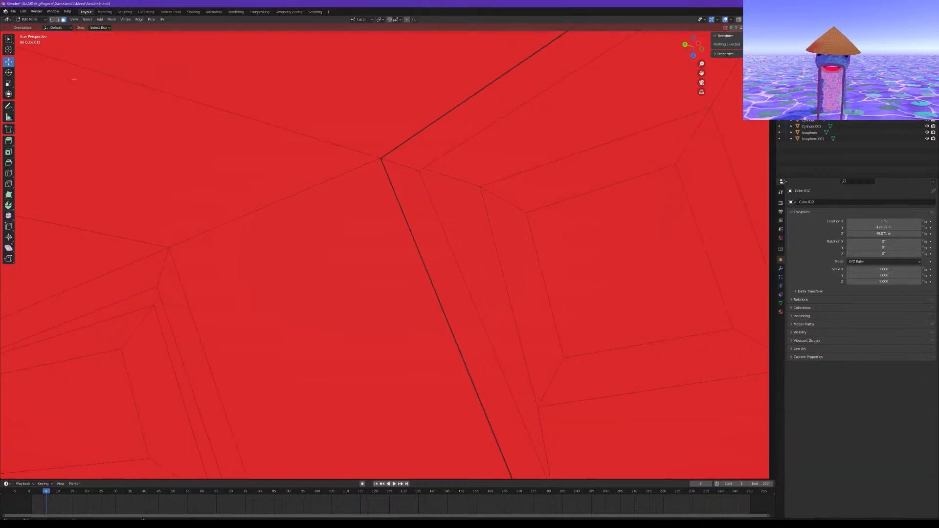
Merge the overlapping vertices at the upper end of the dark edge beside the recessed panel
middle_drag(387, 164, 359, 169)
click(357, 167)
shift+click(342, 162)
key(m)
click(343, 166)
Merge the overlapping vertices At Last at the bottom end of that edge, below the recessed panel
middle_drag(342, 166, 422, 262)
click(329, 357)
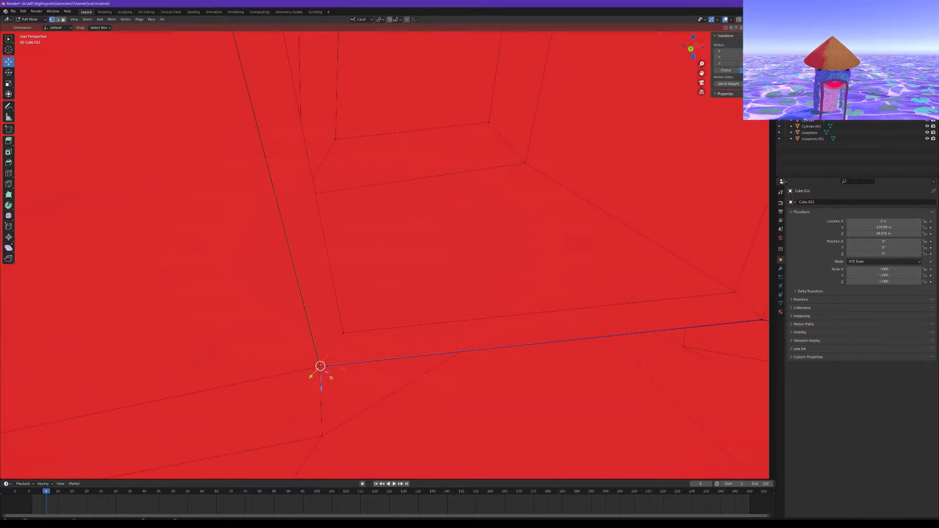
key(m)
click(313, 366)
Merge the overlapping vertices where the lower edges of the adjoining panels meet
middle_drag(313, 366, 387, 245)
scroll(386, 245, up, 3)
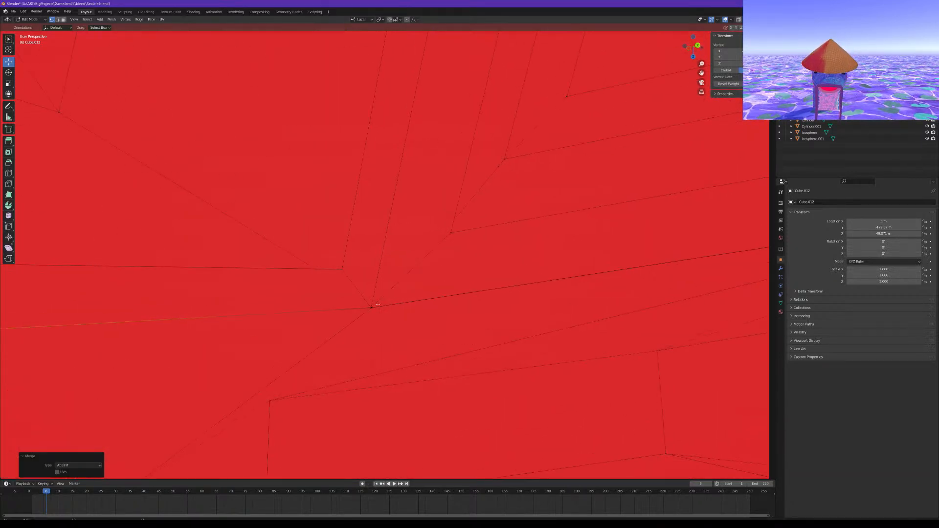
click(378, 308)
key(m)
click(368, 306)
Merge the overlapping vertices At Center at the lower corner between the two nested recesses
scroll(531, 277, down, 2)
middle_drag(531, 278, 389, 280)
shift+click(391, 276)
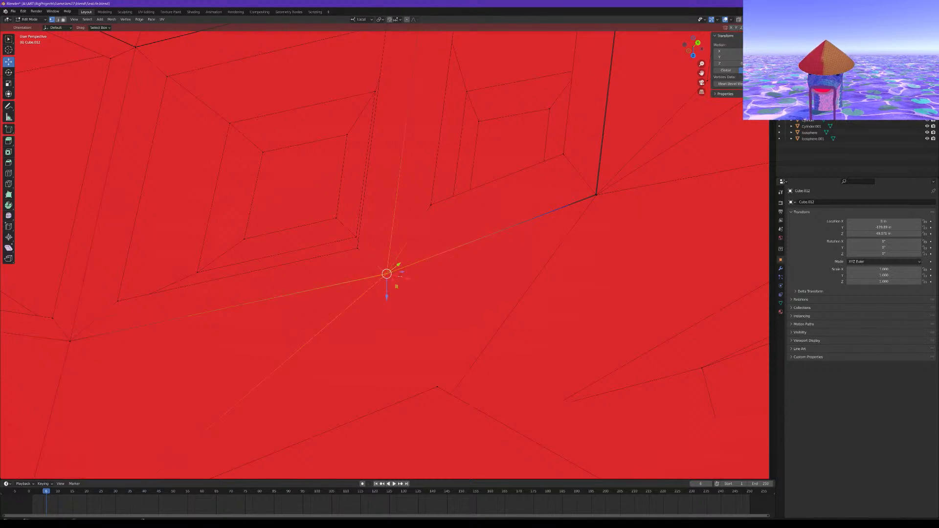
key(m)
click(400, 277)
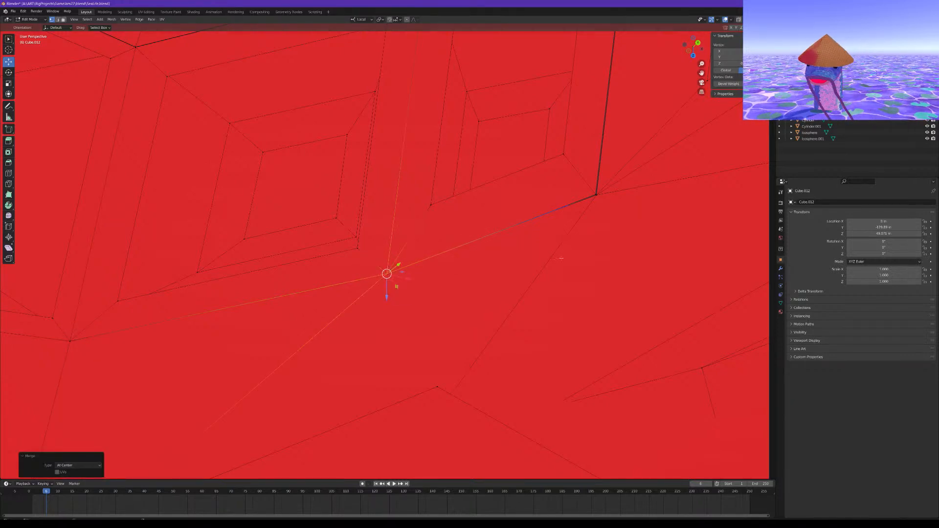
Merge the overlapping vertices at the far lower corner of the smaller recess, replacing an undone At Center merge with At Last
click(583, 185)
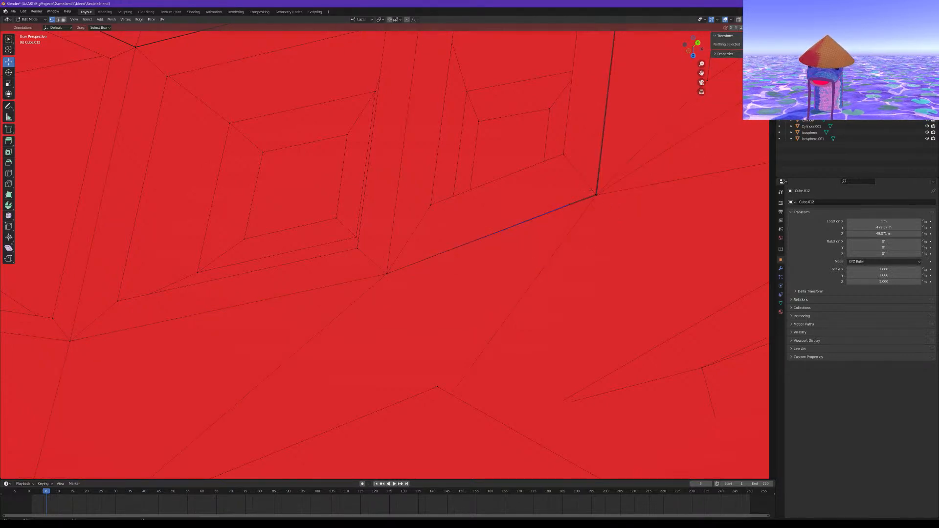
key(m)
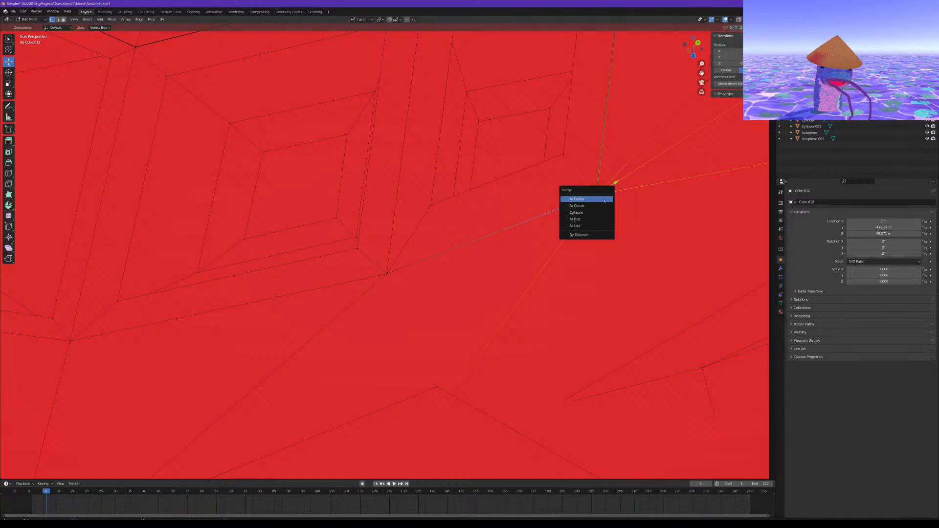
click(604, 199)
key(ctrl+z)
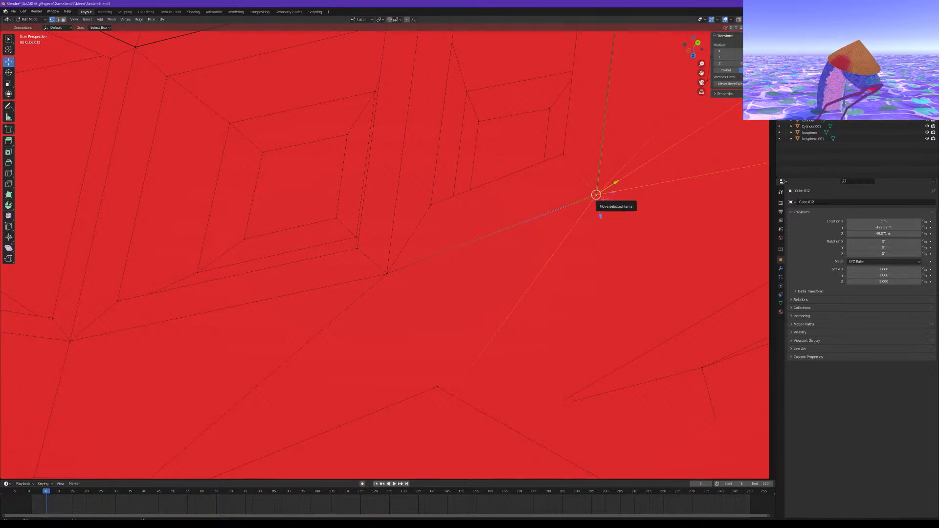
key(m)
click(593, 226)
Merge the overlapping vertices At Last at the far upper corner of the smaller recess
middle_drag(594, 226, 537, 401)
click(550, 153)
click(557, 126)
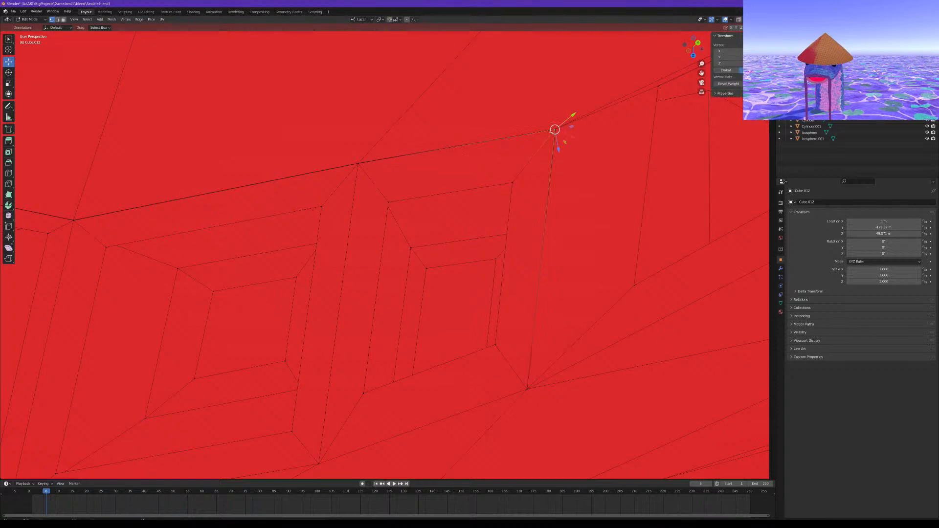
shift+click(558, 124)
key(m)
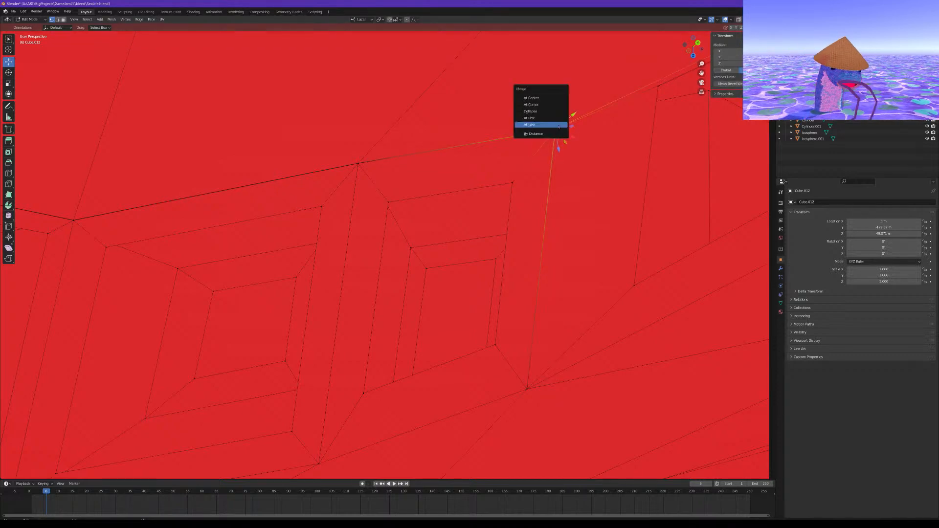
click(559, 123)
Merge the overlapping vertices at the upper corner between the two nested recesses
click(354, 175)
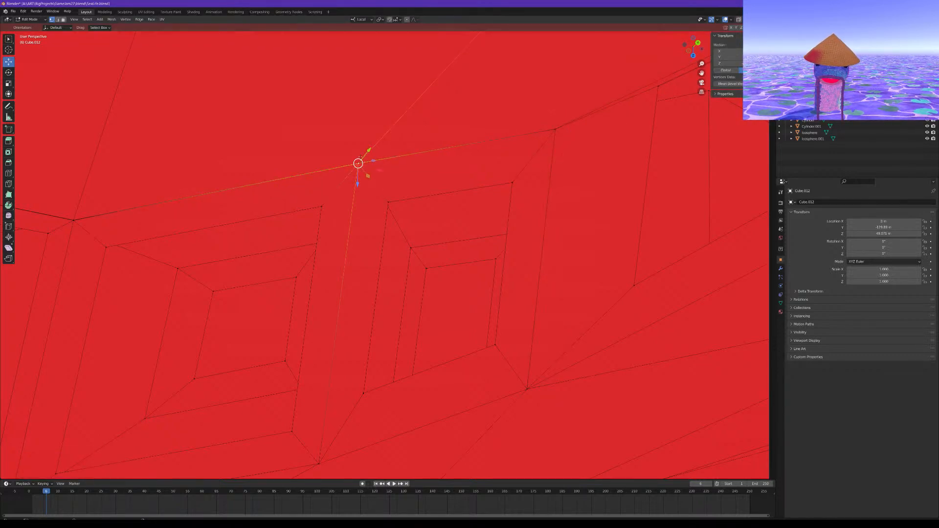
key(m)
click(361, 157)
Box-select the overlapping vertices at the next upper corner between recesses and merge them At Center
scroll(361, 158, down, 3)
shift+middle_drag(362, 159, 643, 162)
scroll(493, 220, up, 2)
scroll(492, 221, up, 2)
click(504, 202)
scroll(513, 192, up, 2)
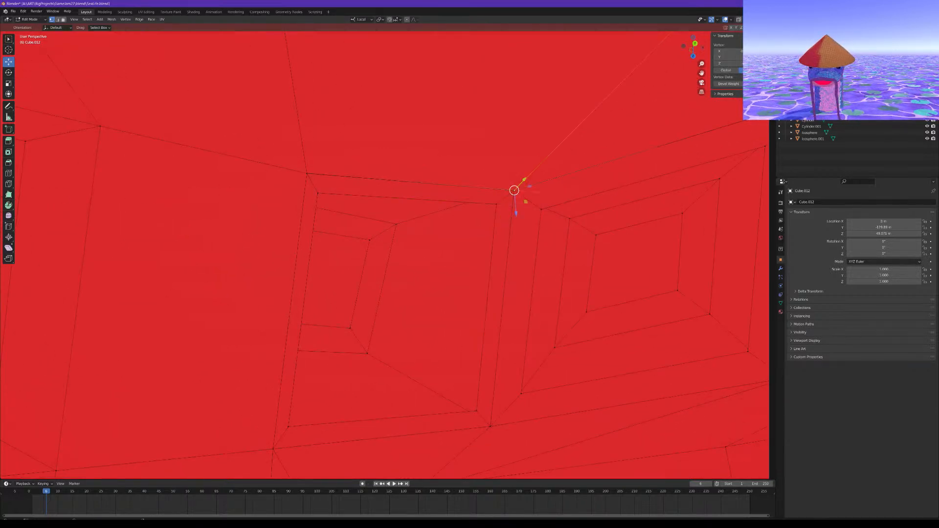
key(alt+a)
scroll(492, 221, up, 3)
shift+middle_drag(492, 220, 452, 261)
click(530, 172)
key(alt+a)
drag(545, 201, 509, 174)
key(m)
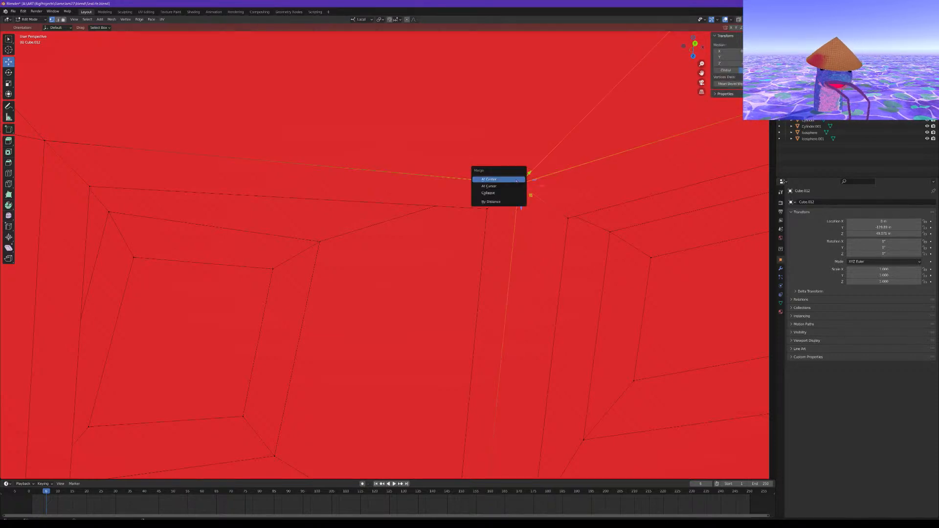
click(517, 180)
Merge the vertices At Center at the following upper corner beside the next recess
middle_drag(516, 181, 728, 142)
click(365, 194)
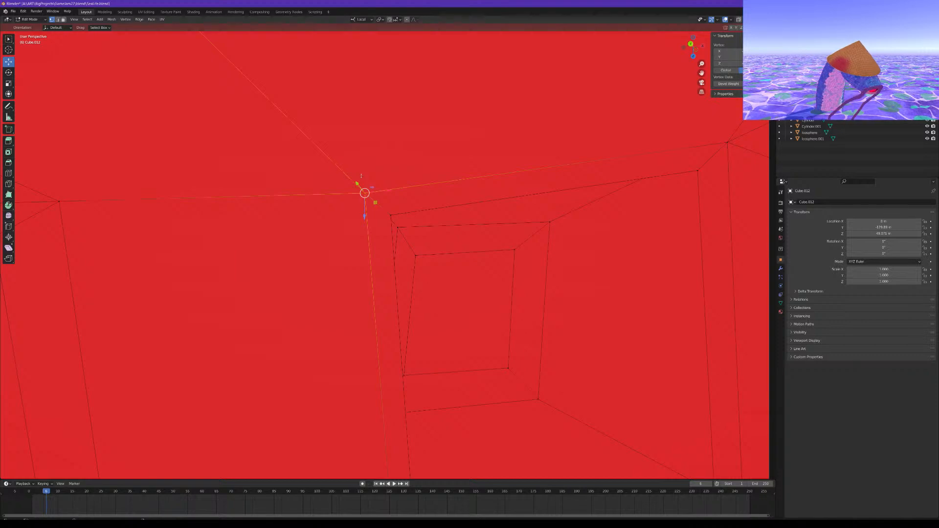
key(m)
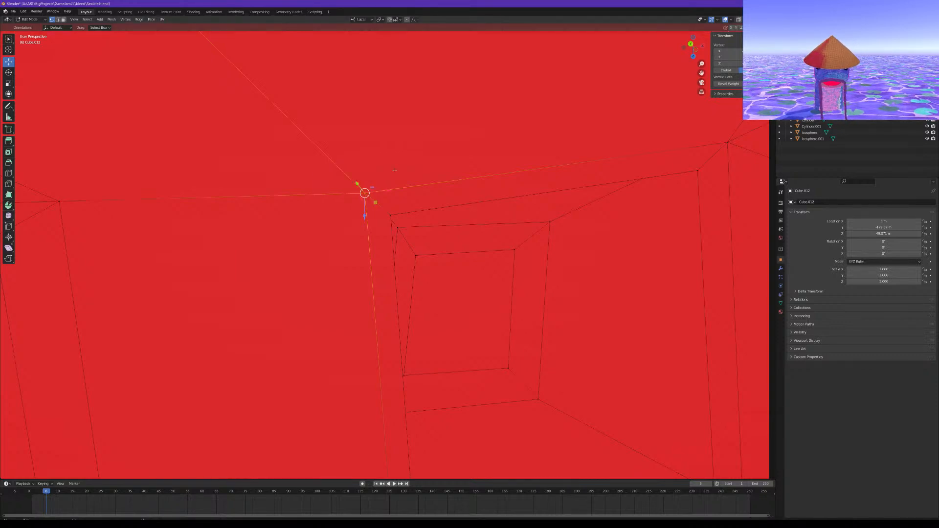
key(m)
click(395, 175)
Flip the normals of the narrow reversed face strip inside the Cube.012 mesh
scroll(398, 177, down, 3)
middle_drag(397, 178, 274, 192)
middle_drag(433, 254, 313, 228)
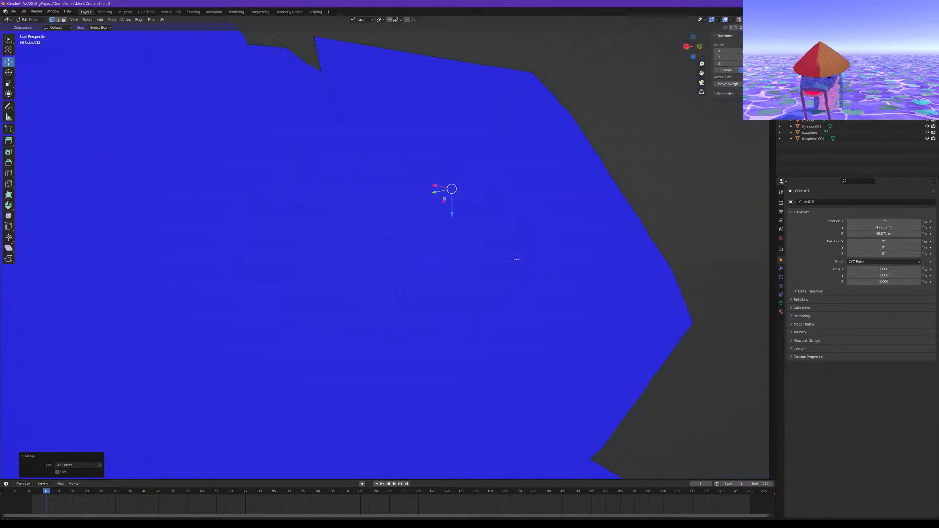
middle_drag(514, 251, 376, 147)
scroll(548, 244, up, 3)
middle_drag(465, 237, 297, 304)
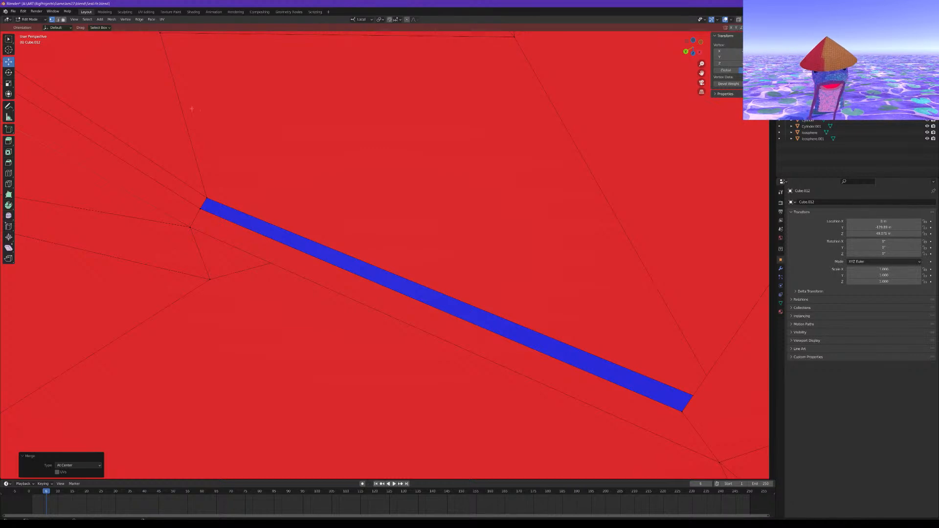
click(387, 313)
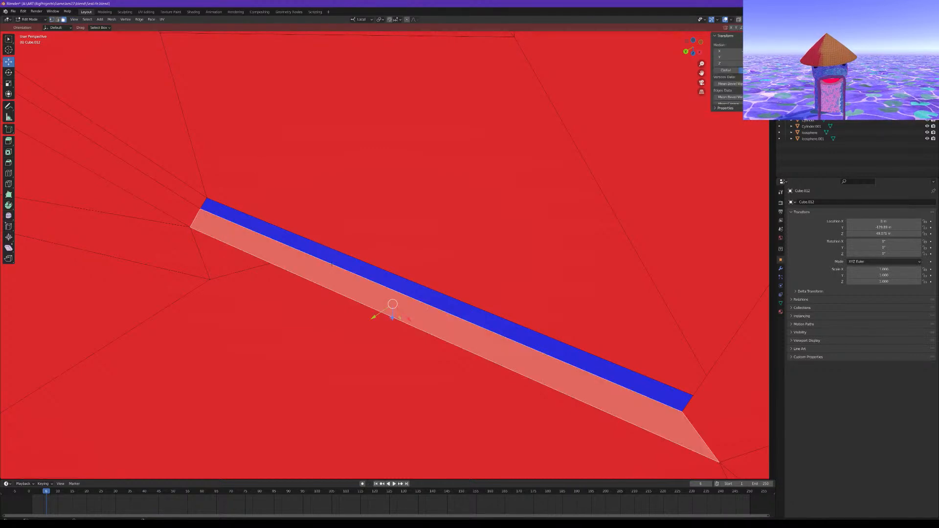
click(331, 255)
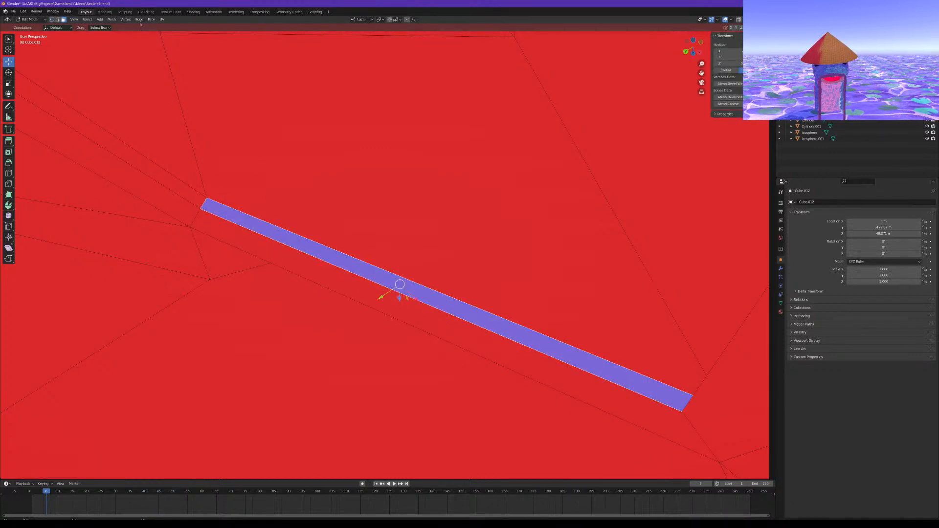
click(113, 20)
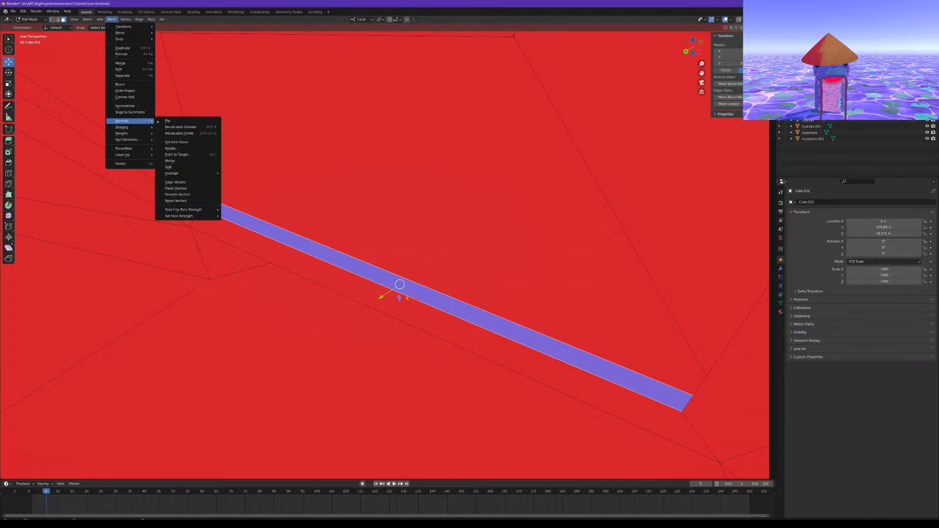
click(164, 119)
Deselect the face and inspect the whole Cube.012 shell from outside for remaining reversed faces
scroll(269, 166, down, 5)
middle_drag(268, 165, 246, 164)
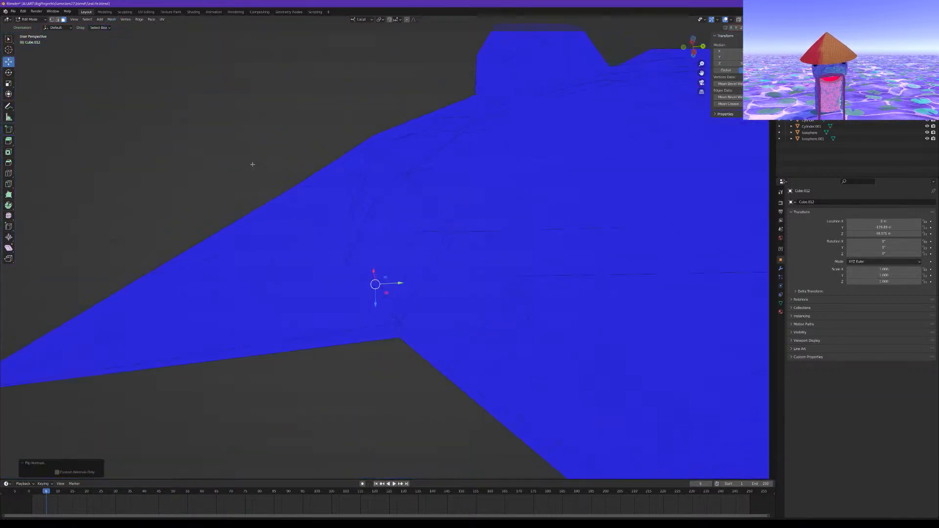
click(399, 343)
mouse_move(399, 343)
middle_down()
mouse_move(482, 340)
mouse_move(405, 336)
mouse_move(434, 325)
mouse_move(309, 295)
mouse_move(400, 331)
middle_up()
scroll(434, 324, down, 3)
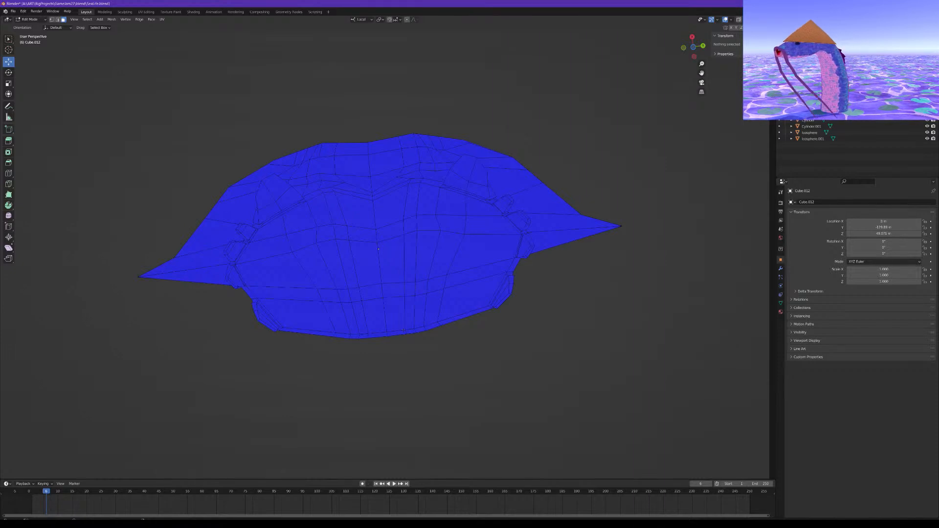
middle_drag(414, 344, 431, 279)
scroll(512, 303, up, 2)
middle_drag(512, 304, 494, 348)
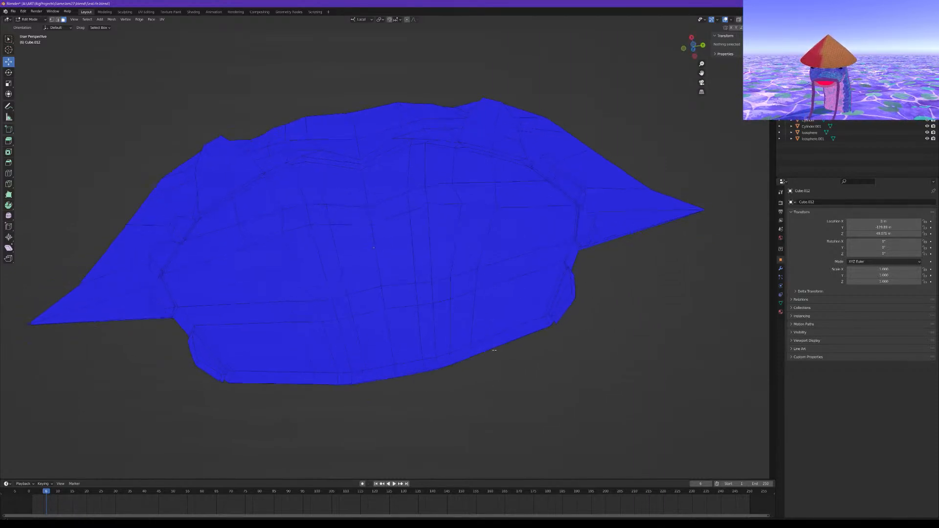
scroll(462, 301, down, 5)
middle_drag(466, 287, 467, 319)
scroll(468, 319, up, 1)
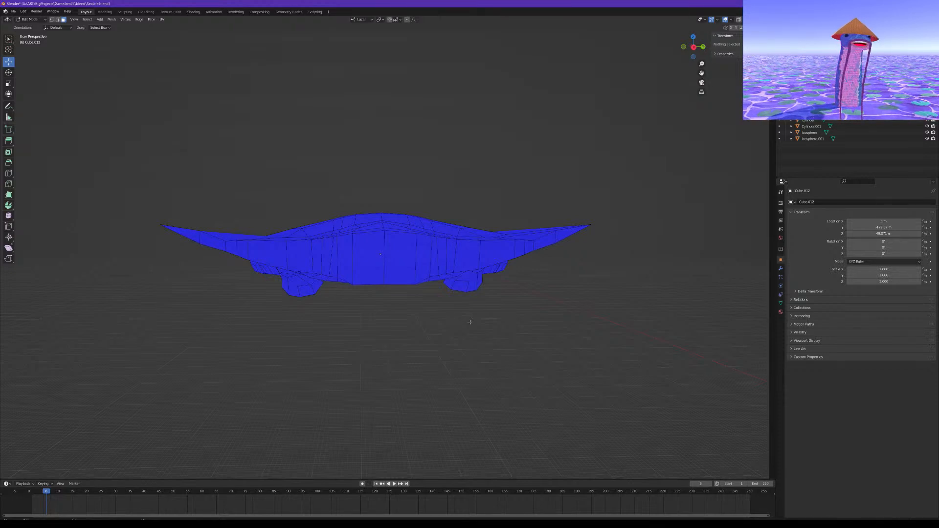
scroll(524, 312, up, 4)
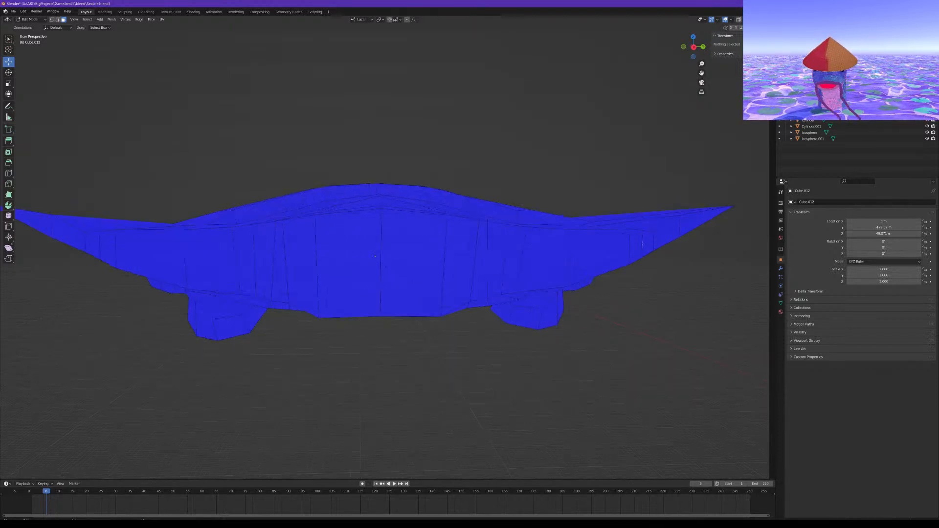
middle_drag(549, 280, 500, 225)
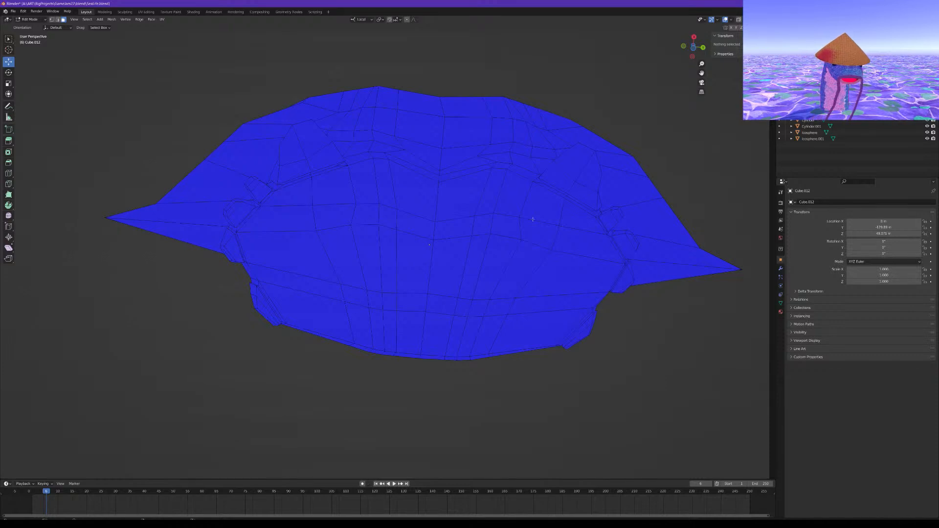
middle_drag(514, 196, 541, 173)
middle_drag(293, 251, 479, 266)
middle_drag(513, 206, 364, 198)
scroll(470, 212, down, 4)
middle_drag(460, 181, 512, 164)
scroll(430, 199, up, 4)
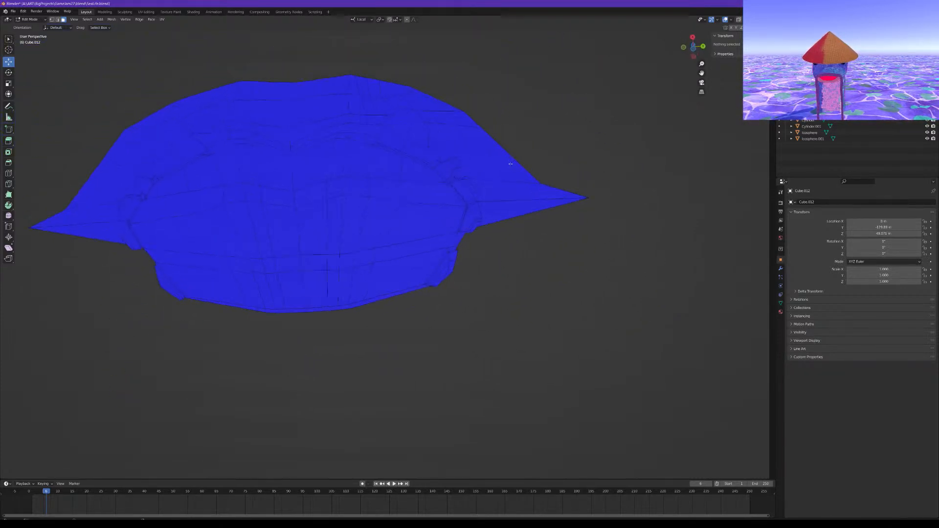
middle_drag(413, 166, 375, 208)
Survey the other sea creature models with face orientation colours shown, from the shark to the small spiral shell
scroll(434, 195, down, 8)
scroll(483, 219, down, 4)
mouse_move(483, 219)
middle_down()
mouse_move(567, 240)
mouse_move(482, 235)
middle_up()
shift+middle_drag(571, 237, 333, 228)
scroll(477, 236, down, 4)
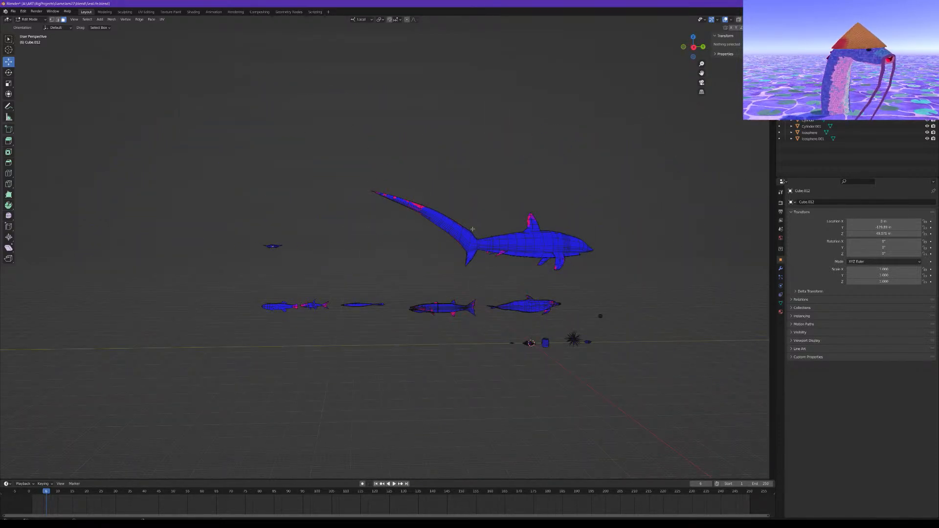
middle_drag(493, 224, 487, 222)
scroll(487, 222, up, 3)
shift+middle_drag(380, 264, 545, 208)
scroll(430, 219, up, 1)
mouse_move(430, 219)
middle_down()
mouse_move(451, 234)
mouse_move(433, 219)
middle_up()
scroll(441, 220, down, 5)
shift+middle_drag(643, 211, 459, 299)
scroll(430, 190, up, 4)
scroll(459, 299, up, 3)
shift+middle_drag(338, 260, 463, 268)
shift+middle_drag(622, 343, 556, 112)
scroll(556, 113, up, 4)
shift+middle_drag(590, 355, 495, 235)
scroll(495, 234, up, 5)
shift+middle_drag(433, 201, 579, 195)
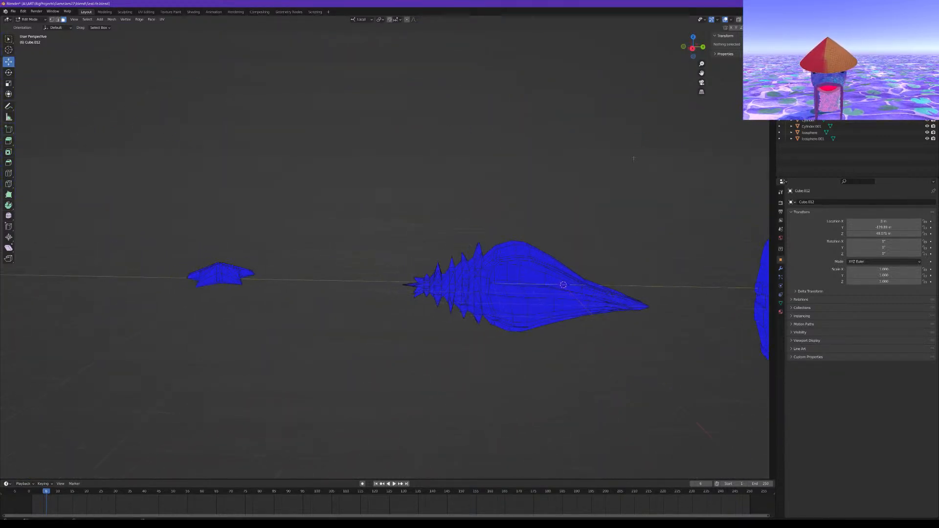
Turn off the Face Orientation overlay and switch the viewport to solid shading
click(731, 20)
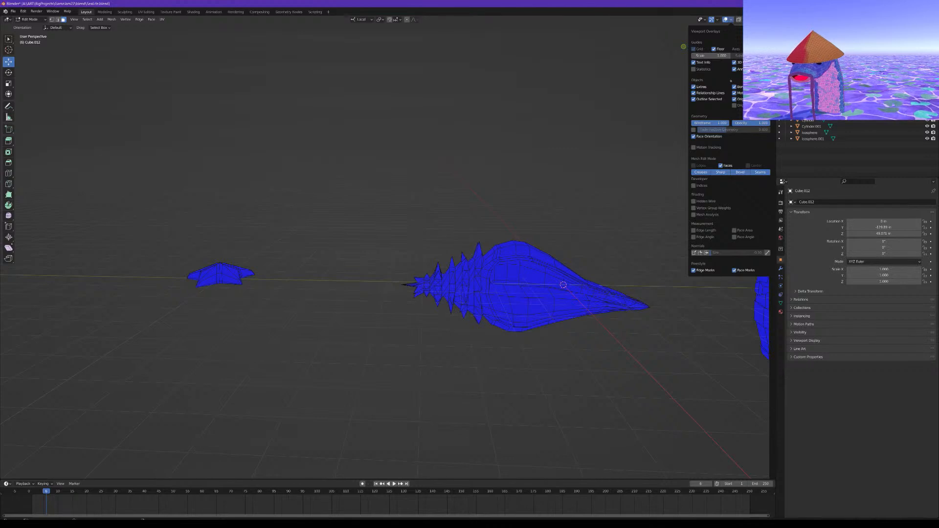
click(705, 139)
scroll(406, 216, down, 2)
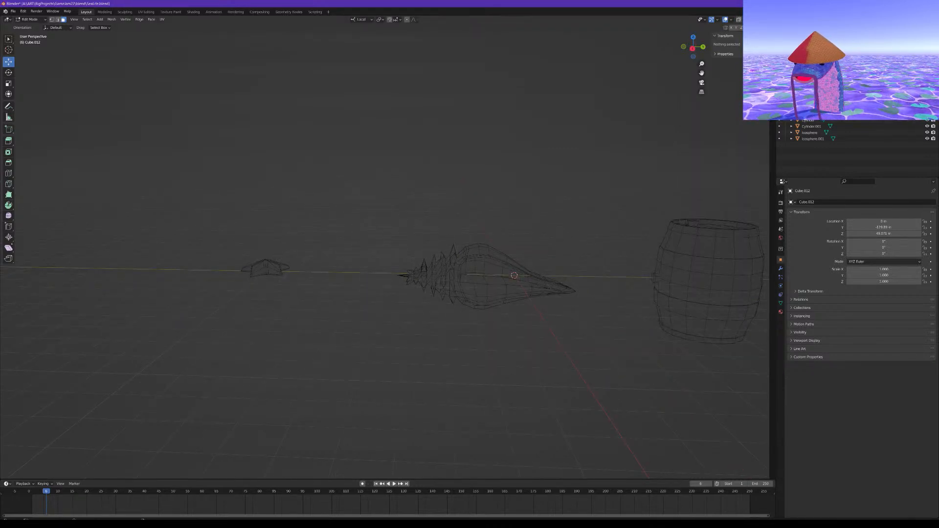
click(752, 20)
Examine the two separate toothed shell halves in solid shading
mouse_move(460, 245)
middle_down()
mouse_move(494, 271)
mouse_move(311, 214)
mouse_move(547, 220)
mouse_move(289, 243)
middle_up()
shift+middle_drag(354, 215, 473, 315)
scroll(474, 316, up, 5)
shift+middle_drag(618, 94, 508, 232)
scroll(457, 270, up, 4)
scroll(463, 229, down, 2)
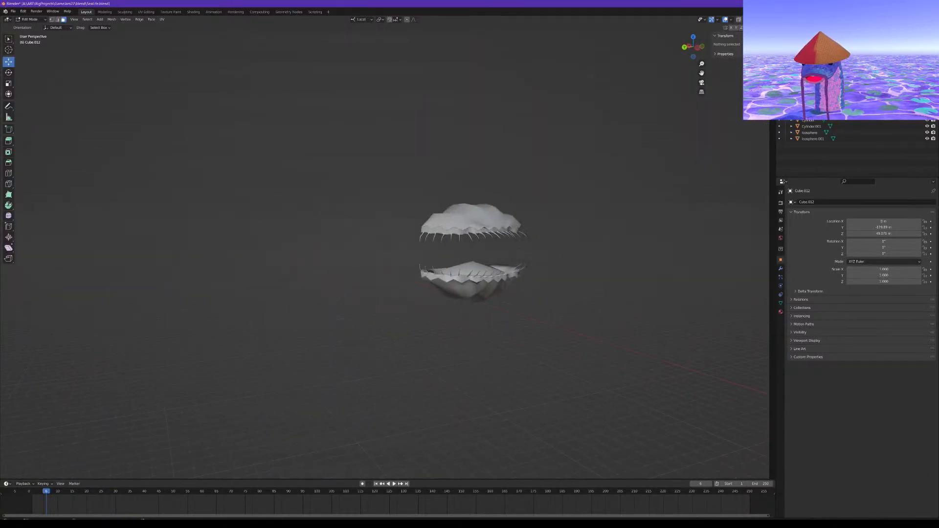
shift+middle_drag(543, 262, 407, 271)
scroll(407, 271, up, 2)
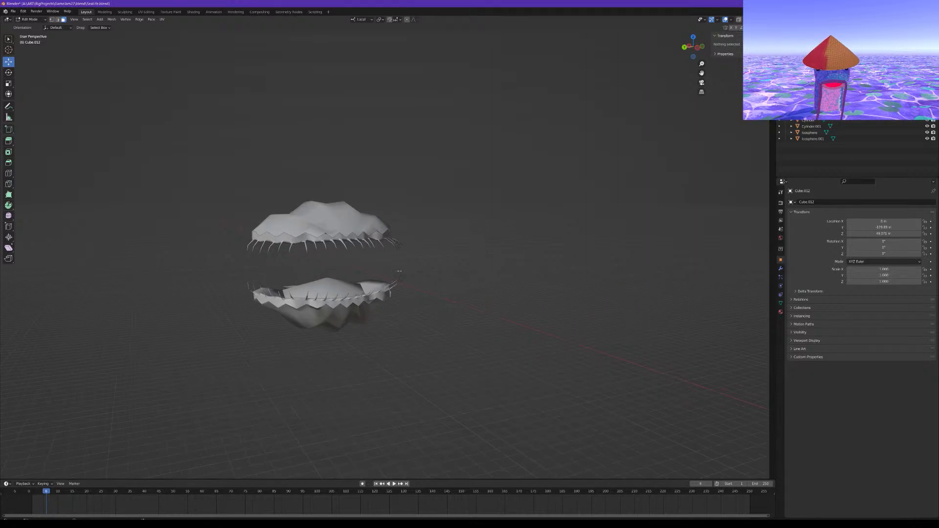
Examine the long toothed fish and the flatfish in solid shading
scroll(521, 259, down, 10)
shift+middle_drag(522, 259, 397, 262)
scroll(397, 262, down, 3)
middle_drag(289, 260, 464, 256)
scroll(410, 242, up, 4)
shift+middle_drag(196, 249, 506, 258)
scroll(410, 241, up, 1)
scroll(506, 258, up, 2)
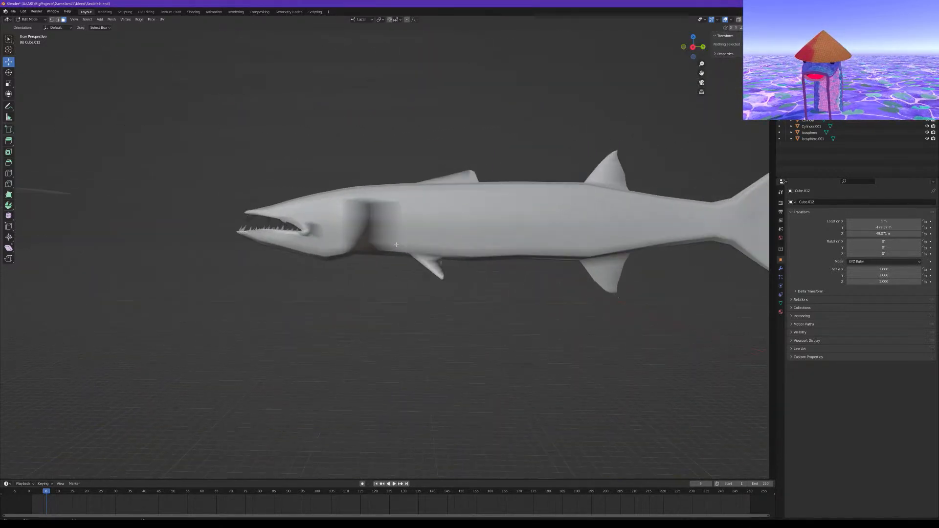
scroll(506, 258, down, 5)
scroll(455, 251, up, 2)
shift+middle_drag(231, 233, 473, 308)
scroll(455, 251, up, 1)
scroll(474, 309, up, 4)
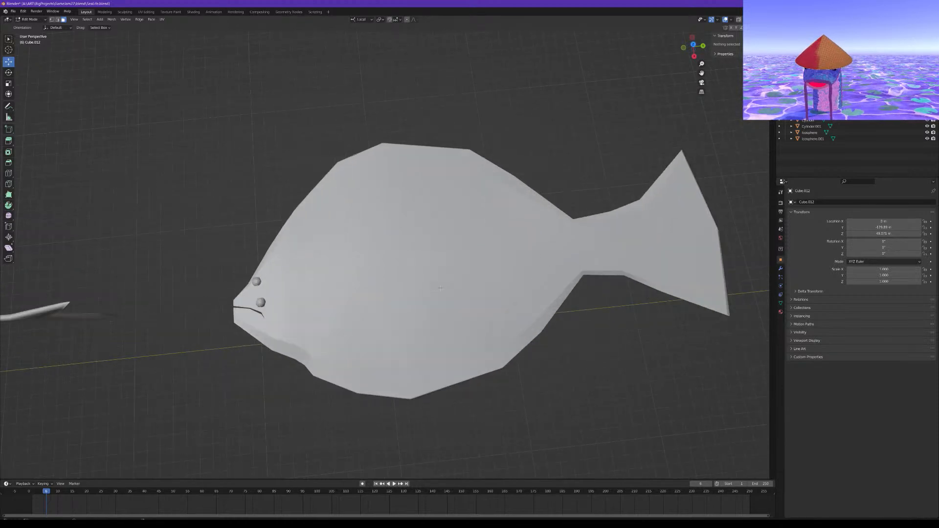
scroll(421, 274, down, 6)
middle_drag(369, 250, 443, 240)
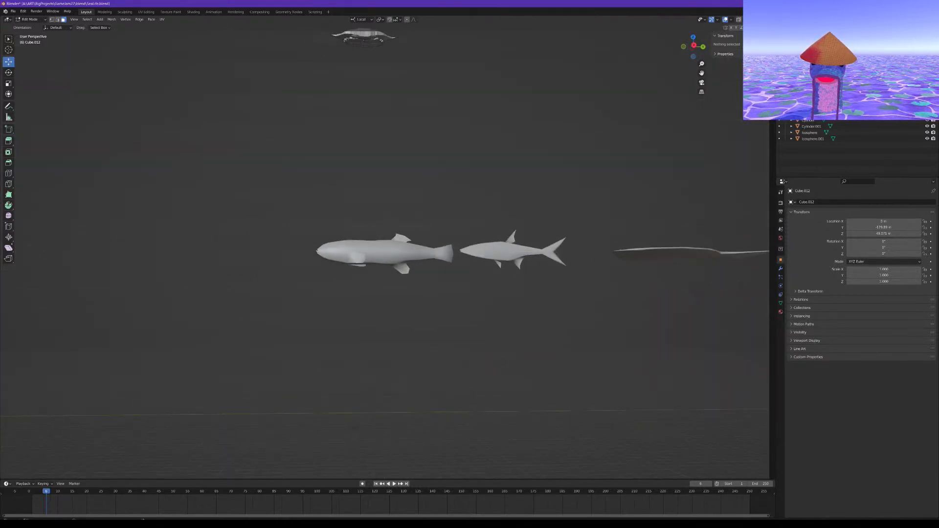
Review the two small fish, the Cube.012 crab shell and the full creature lineup
drag(321, 198, 529, 301)
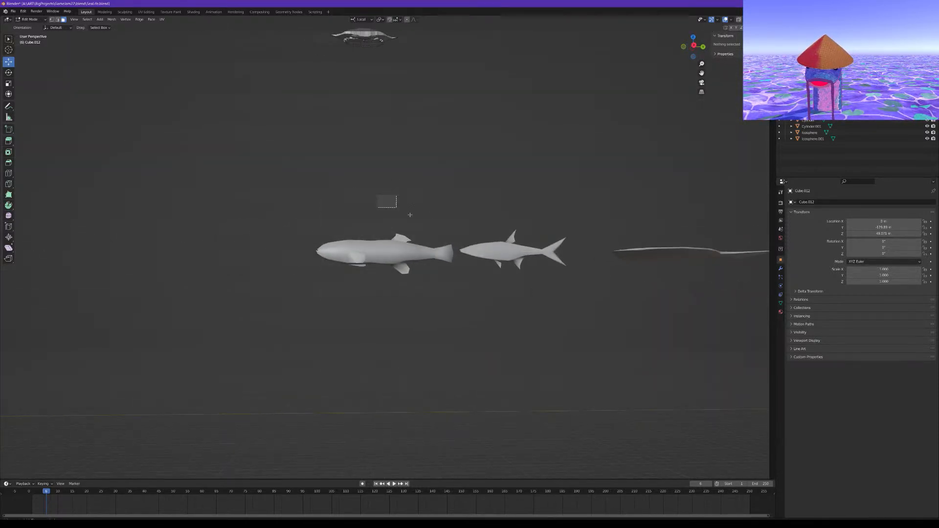
scroll(489, 245, down, 4)
mouse_move(414, 193)
middle_down()
mouse_move(435, 224)
mouse_move(416, 204)
middle_up()
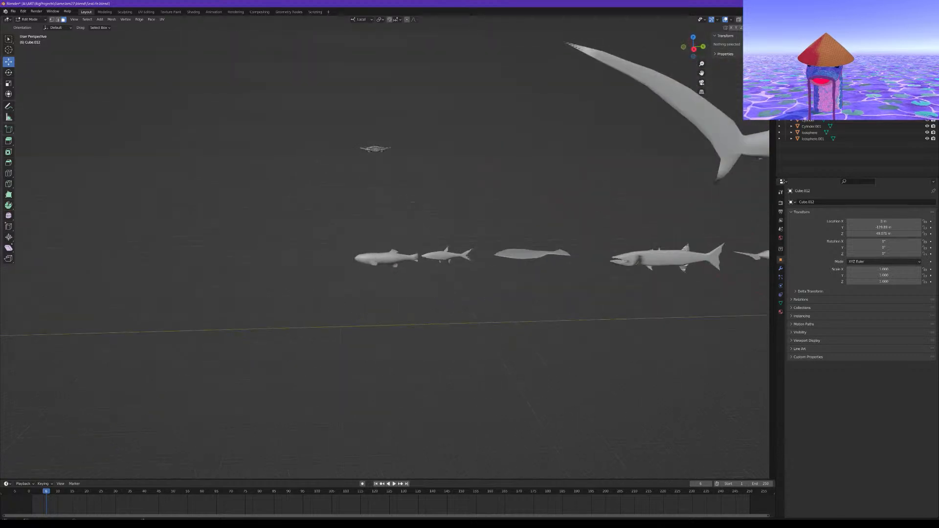
scroll(415, 204, up, 3)
shift+middle_drag(418, 120, 455, 232)
scroll(455, 233, up, 7)
scroll(455, 232, down, 8)
middle_drag(552, 180, 392, 180)
scroll(556, 180, down, 5)
middle_drag(391, 180, 433, 173)
scroll(455, 186, up, 1)
scroll(465, 184, up, 1)
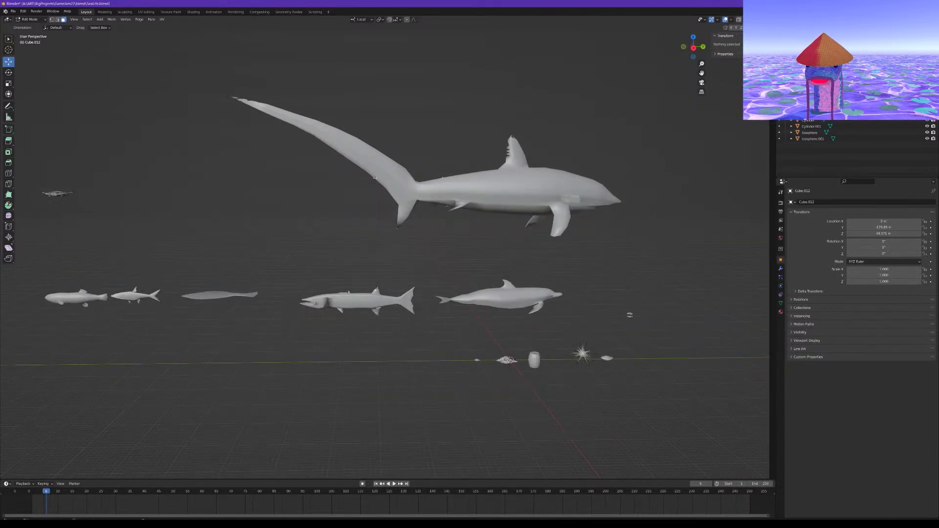
Examine the Cube.012 crab shell from above and compare it with the rest of the creature lineup
middle_drag(375, 177, 557, 191)
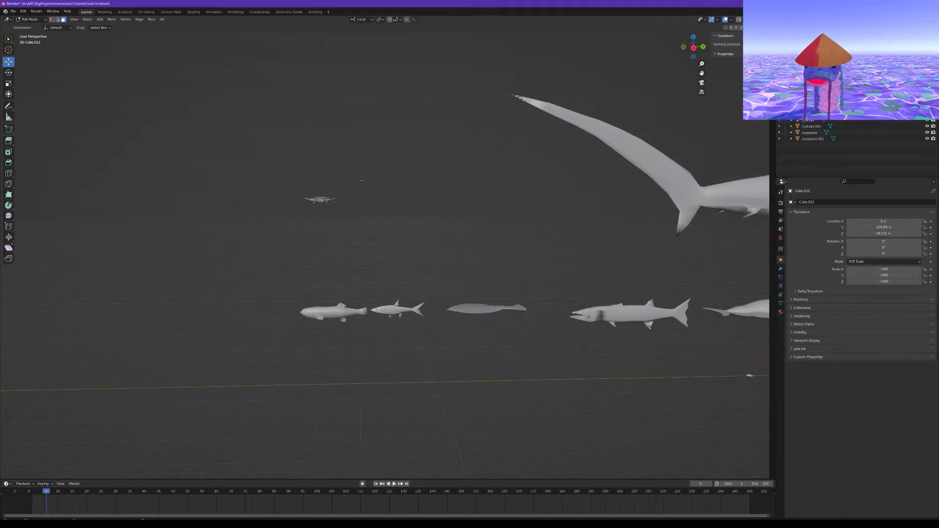
scroll(371, 174, up, 4)
shift+middle_drag(347, 165, 470, 234)
scroll(525, 217, up, 2)
scroll(525, 217, up, 1)
scroll(469, 234, up, 1)
middle_drag(530, 214, 549, 226)
middle_drag(466, 137, 493, 180)
scroll(492, 181, down, 6)
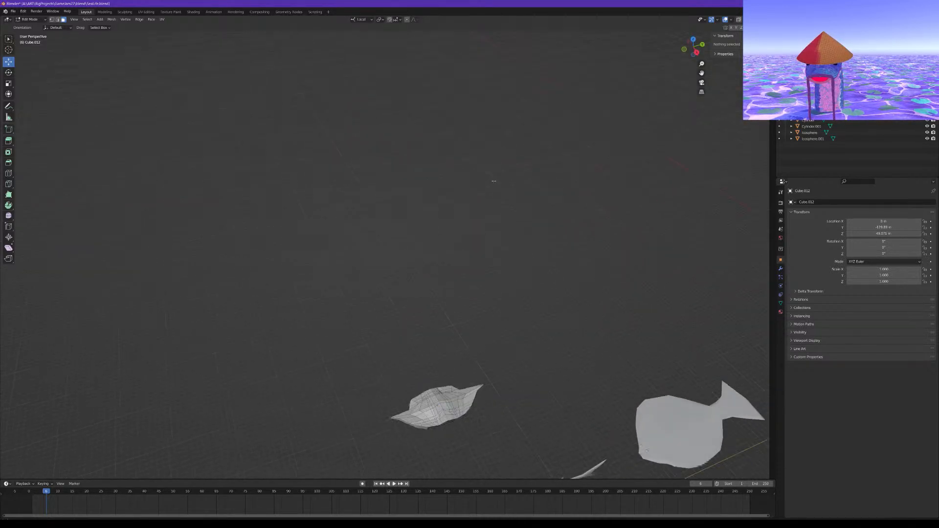
shift+middle_drag(478, 249, 470, 169)
scroll(466, 233, up, 3)
middle_drag(466, 233, 439, 199)
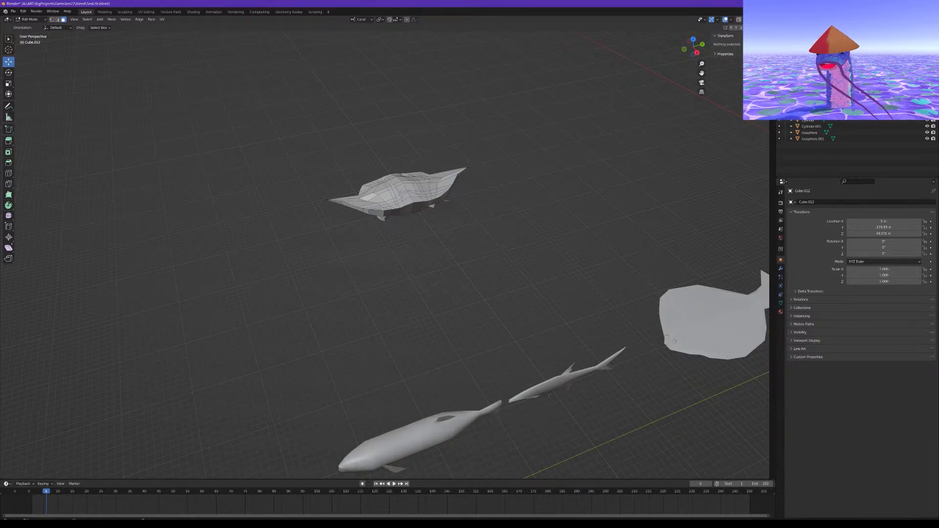
middle_drag(438, 166, 463, 131)
scroll(463, 131, down, 10)
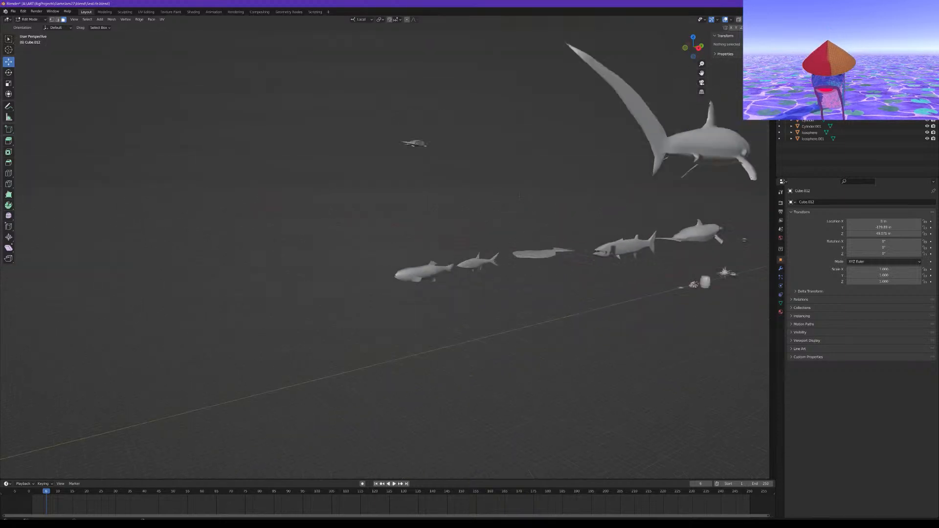
middle_drag(606, 187, 476, 191)
scroll(476, 191, up, 5)
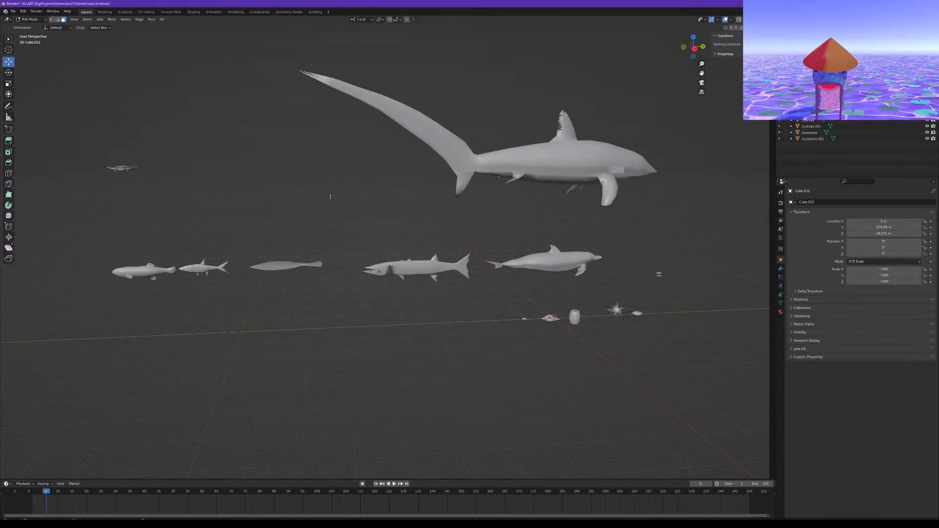
scroll(333, 194, down, 2)
middle_drag(333, 194, 472, 206)
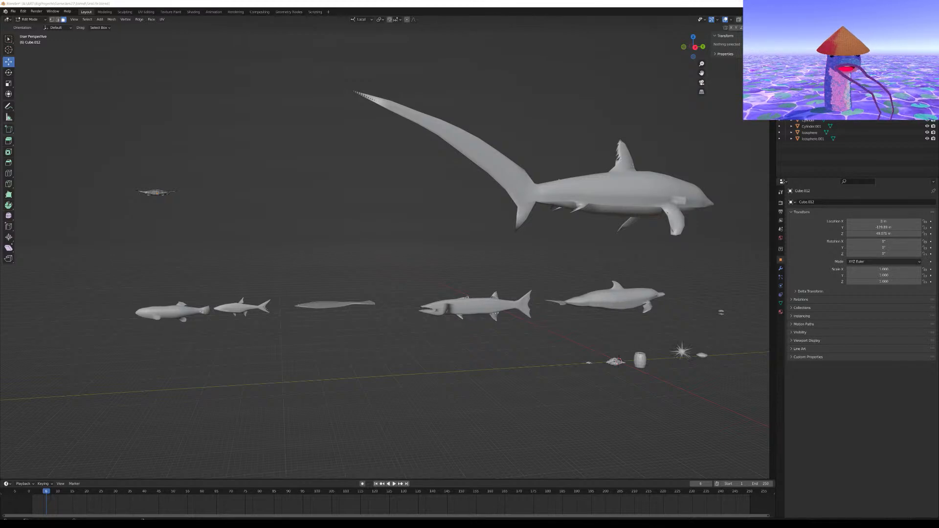
Inspect the crab shell's front edge and eye recess up close in solid shading
scroll(653, 222, down, 1)
middle_drag(654, 222, 490, 235)
scroll(587, 239, up, 1)
scroll(508, 196, up, 1)
shift+middle_drag(395, 213, 559, 200)
scroll(607, 194, down, 3)
scroll(543, 200, up, 1)
scroll(582, 199, up, 1)
scroll(577, 199, down, 1)
shift+middle_drag(422, 206, 558, 215)
scroll(650, 222, up, 5)
scroll(558, 215, up, 2)
shift+middle_drag(704, 307, 540, 183)
scroll(542, 195, down, 4)
scroll(540, 184, up, 5)
shift+middle_drag(504, 215, 532, 294)
scroll(529, 336, down, 4)
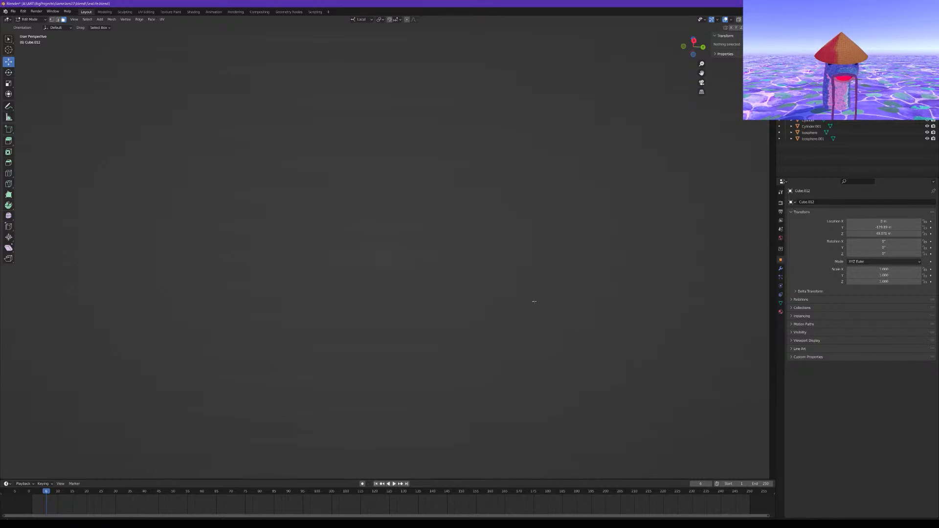
scroll(532, 292, down, 4)
middle_drag(530, 237, 531, 196)
shift+middle_drag(529, 162, 536, 210)
scroll(514, 287, up, 5)
shift+middle_drag(536, 210, 508, 276)
scroll(513, 269, down, 4)
scroll(504, 291, up, 2)
scroll(411, 254, up, 4)
shift+middle_drag(383, 202, 367, 263)
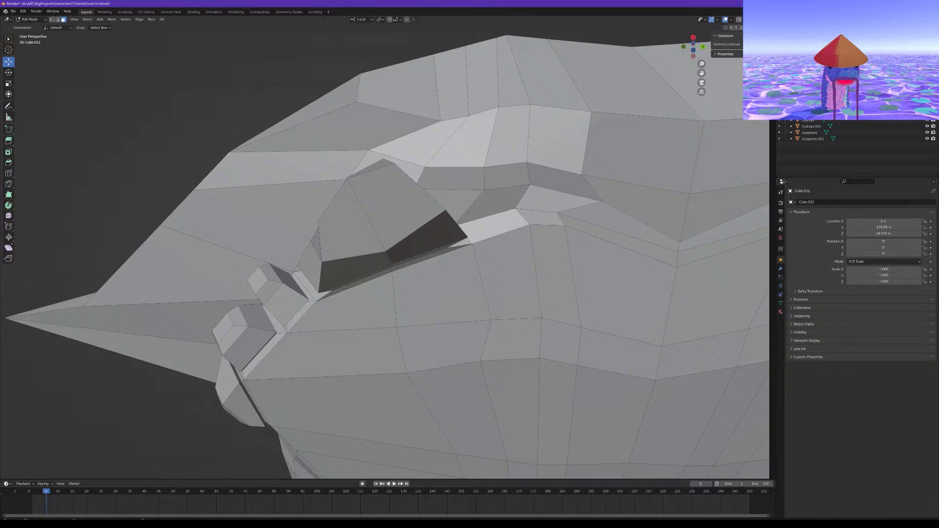
Turn on the Face Orientation overlay and check the crab shell's face directions from several angles
click(731, 19)
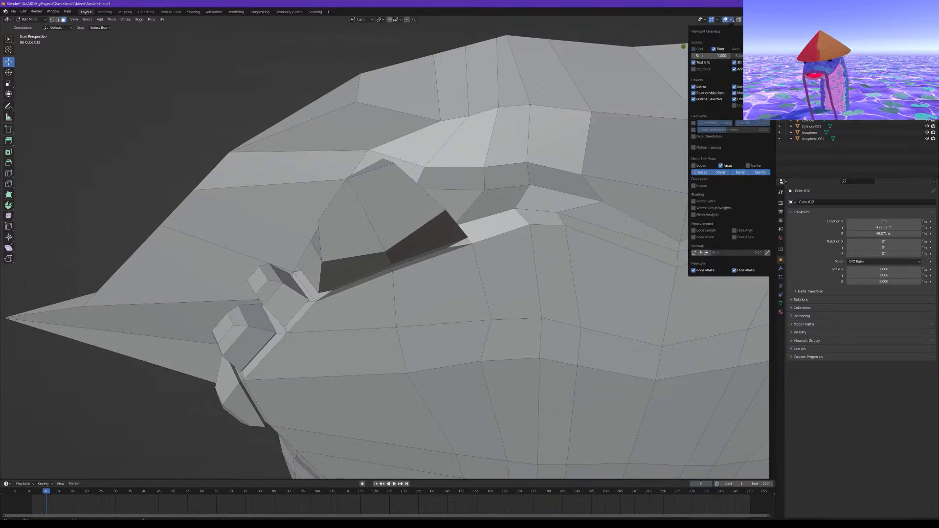
click(709, 137)
middle_drag(484, 225, 421, 174)
scroll(472, 147, down, 5)
scroll(379, 174, up, 3)
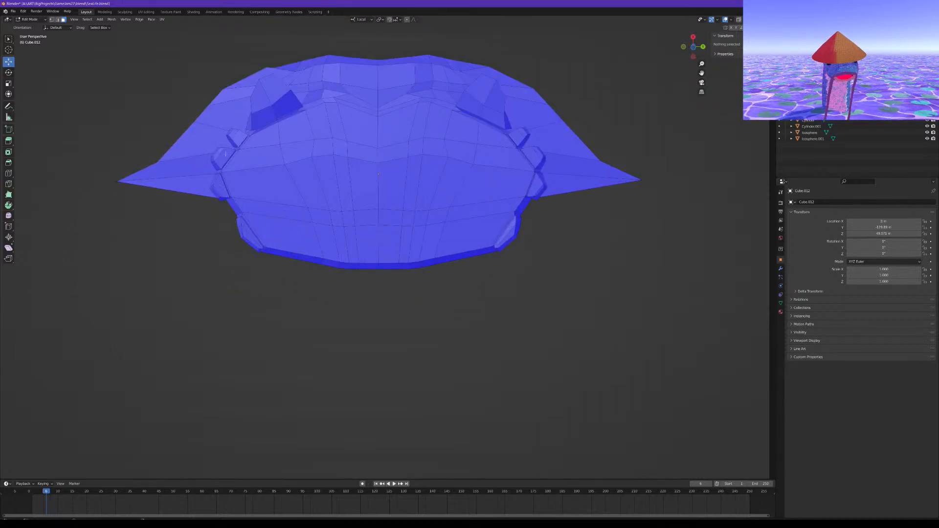
scroll(436, 225, down, 3)
middle_drag(441, 228, 441, 321)
shift+middle_drag(474, 339, 522, 136)
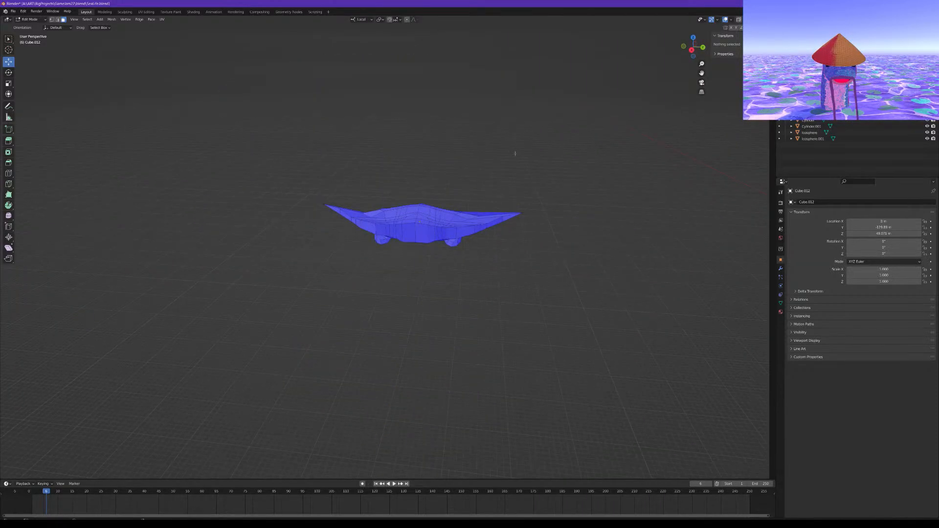
In vertex selection mode, select the two opposite vertices on the shell's upper surface and shift them slightly along the local Z axis
scroll(522, 136, up, 5)
middle_drag(498, 181, 558, 266)
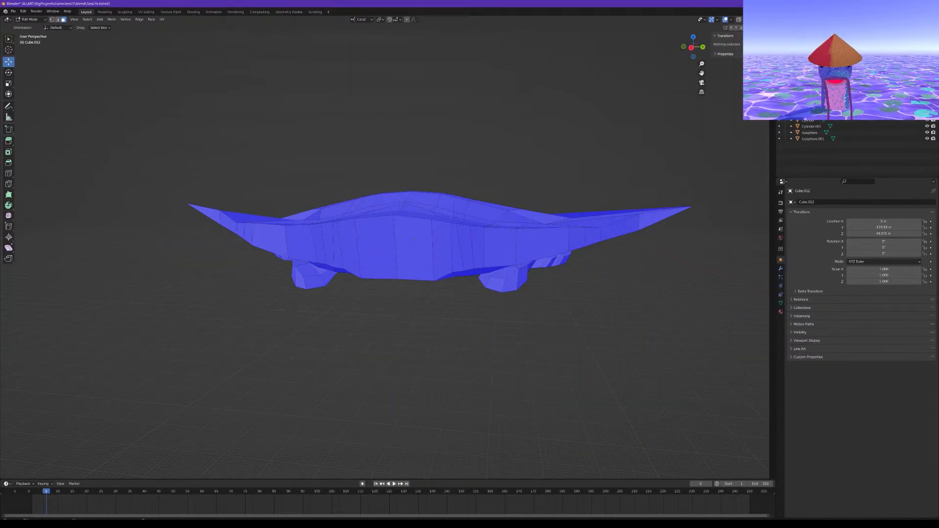
middle_drag(217, 99, 409, 239)
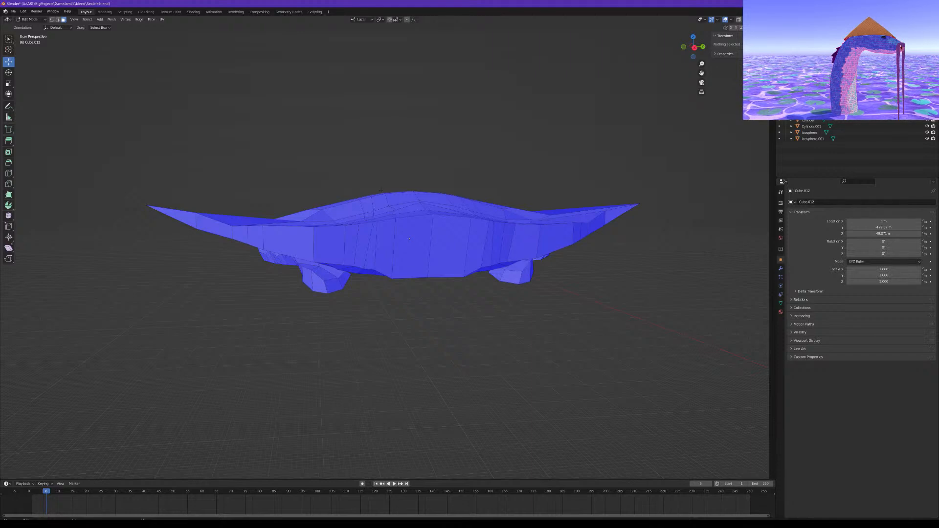
middle_drag(409, 239, 389, 193)
click(52, 20)
middle_drag(337, 230, 348, 261)
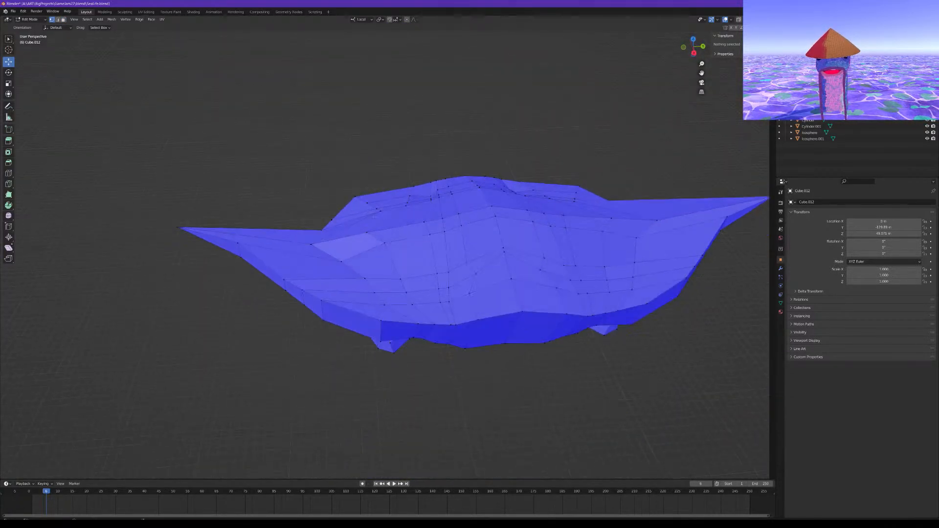
scroll(348, 261, down, 1)
click(347, 261)
shift+click(595, 240)
middle_drag(595, 240, 593, 220)
mouse_move(475, 228)
mouse_down()
mouse_move(471, 214)
mouse_move(478, 229)
mouse_up()
middle_drag(478, 229, 477, 252)
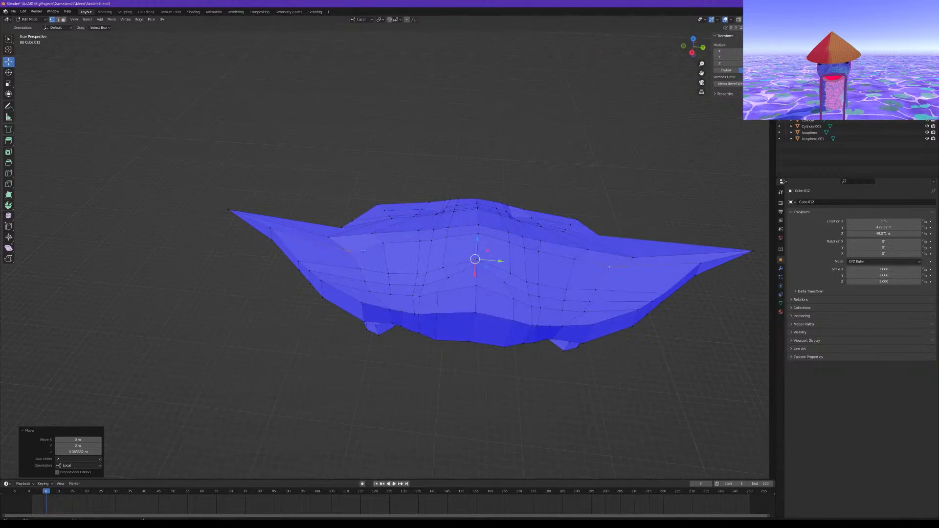
Raise the single upper-surface vertex on one shoulder of the shell slightly along the local Z axis and deselect it
click(349, 251)
middle_drag(366, 239, 371, 218)
drag(349, 229, 349, 224)
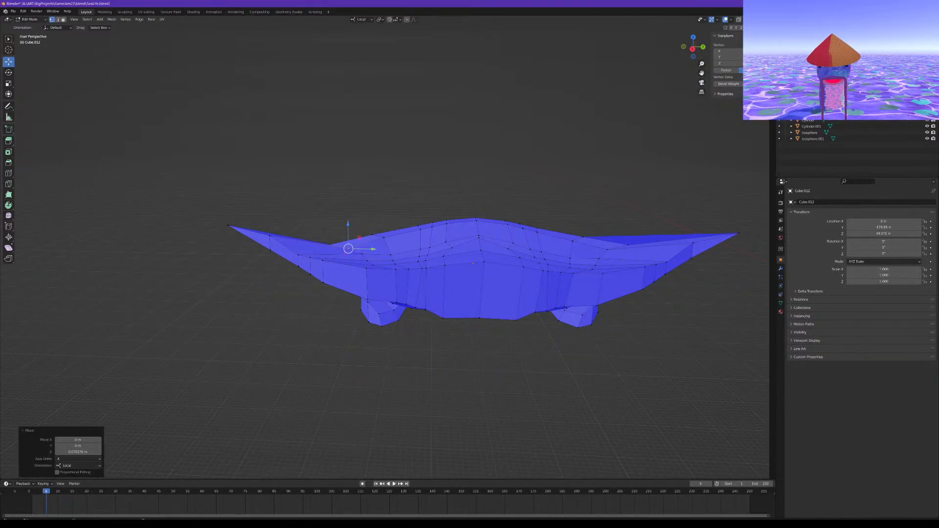
click(583, 369)
Merge the lower vertex of the front wall above one front leg into the rim vertex above it, using At Last
mouse_move(457, 319)
middle_down()
mouse_move(463, 340)
mouse_move(470, 316)
middle_up()
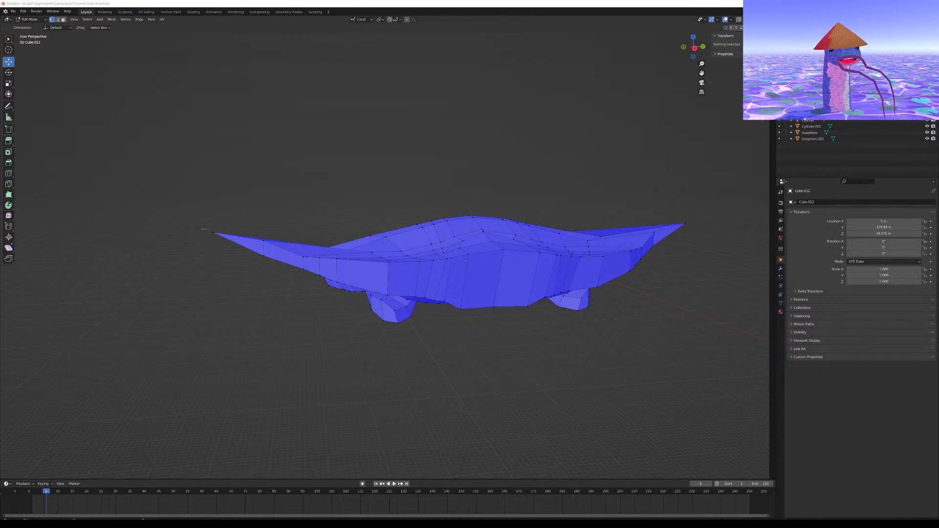
middle_drag(376, 289, 361, 267)
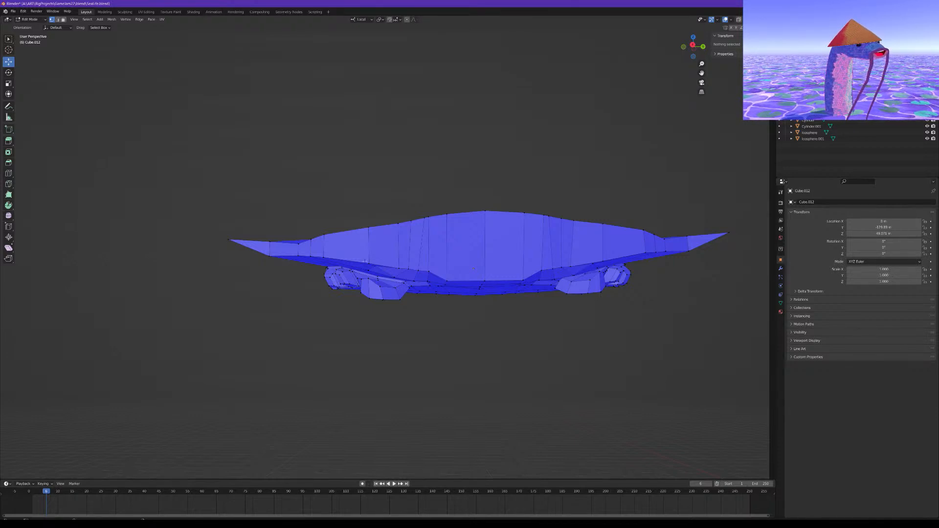
click(369, 262)
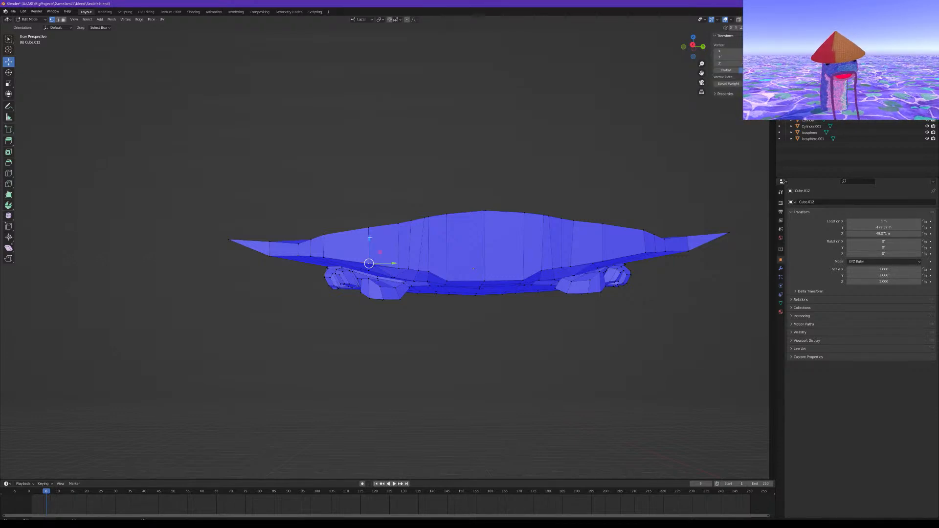
middle_drag(369, 233, 373, 241)
shift+click(373, 242)
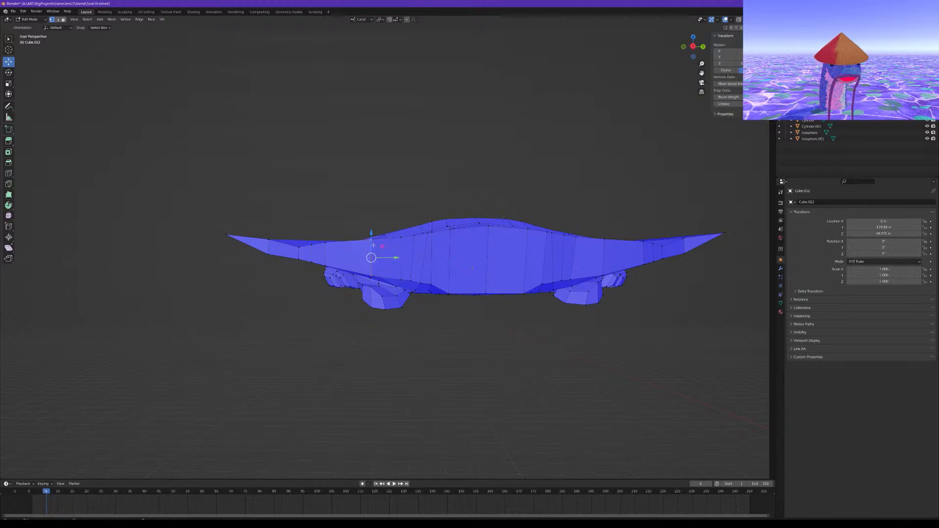
key(m)
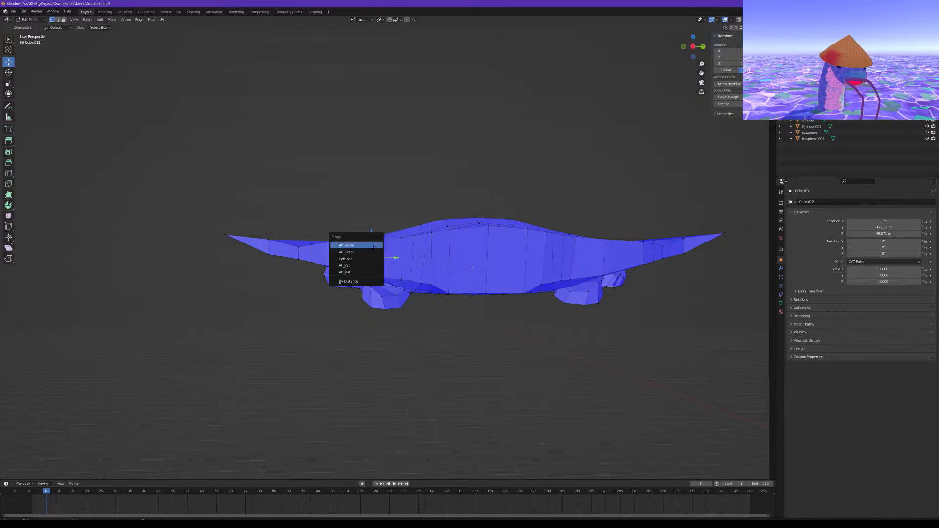
click(377, 272)
Merge the next two lower vertices outward along that side of the front wall into their upper rim vertices, using At Last
scroll(367, 237, up, 1)
click(311, 269)
shift+click(311, 243)
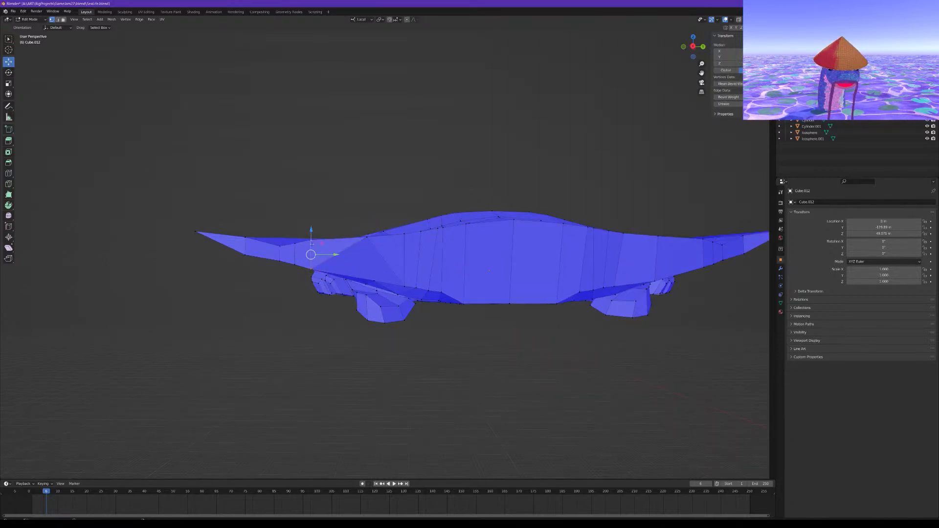
key(m)
click(312, 248)
click(290, 246)
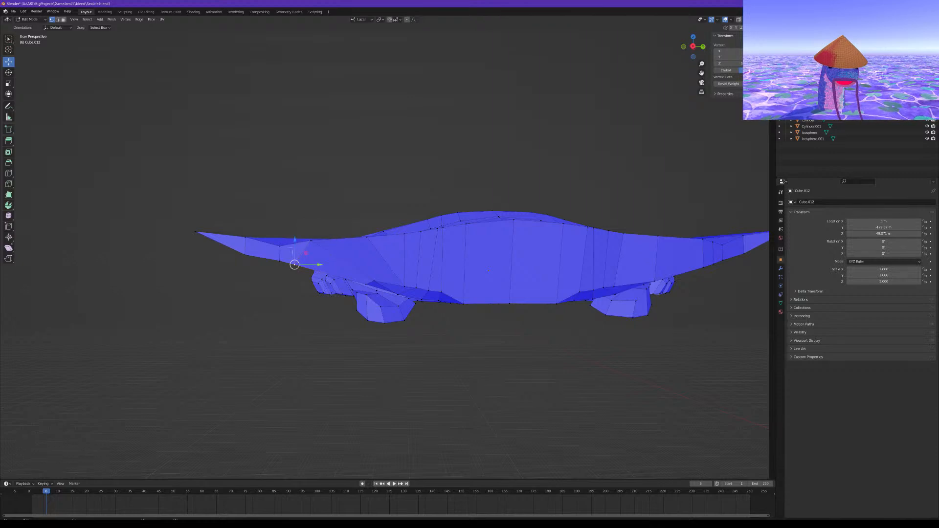
key(m)
click(290, 246)
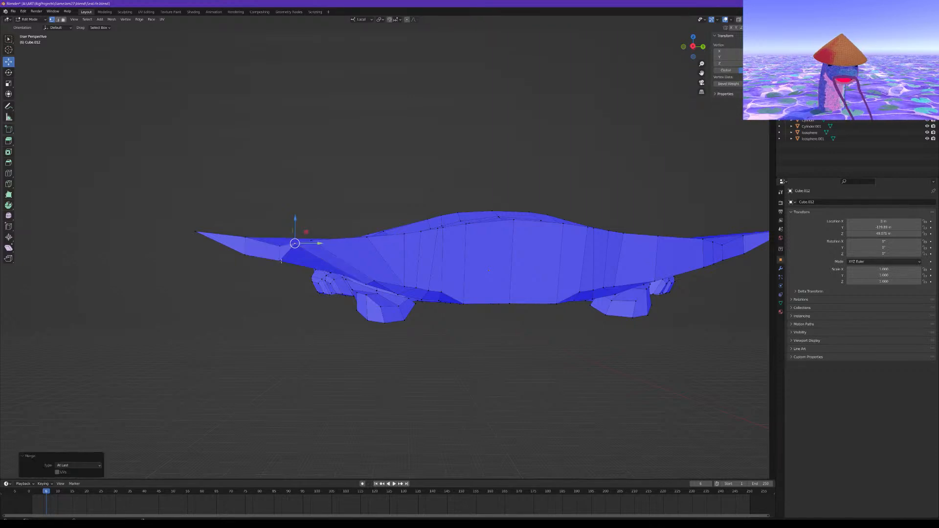
Merge the last two lower vertices near that side's pointed tip into the rim vertices above them, using At Last
click(278, 260)
shift+click(280, 248)
key(m)
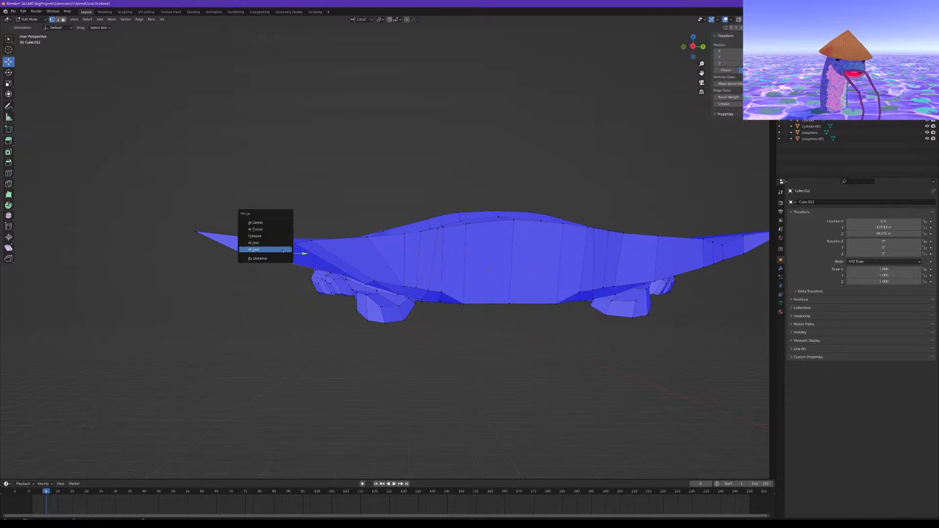
click(282, 249)
click(245, 255)
shift+click(248, 241)
key(m)
click(248, 240)
click(244, 296)
middle_drag(244, 296, 329, 269)
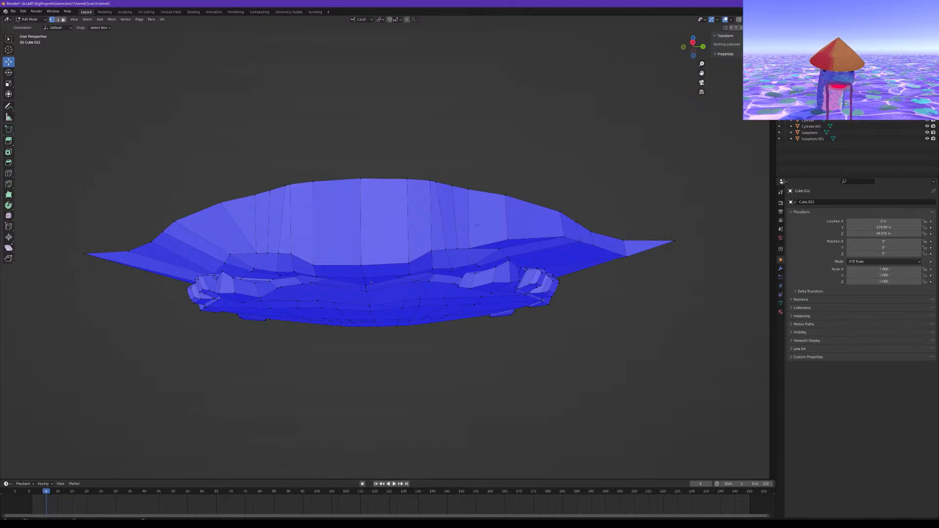
On the opposite side of the front wall, merge the first two lower vertices into their rim vertices, using At Last
click(508, 239)
shift+click(504, 196)
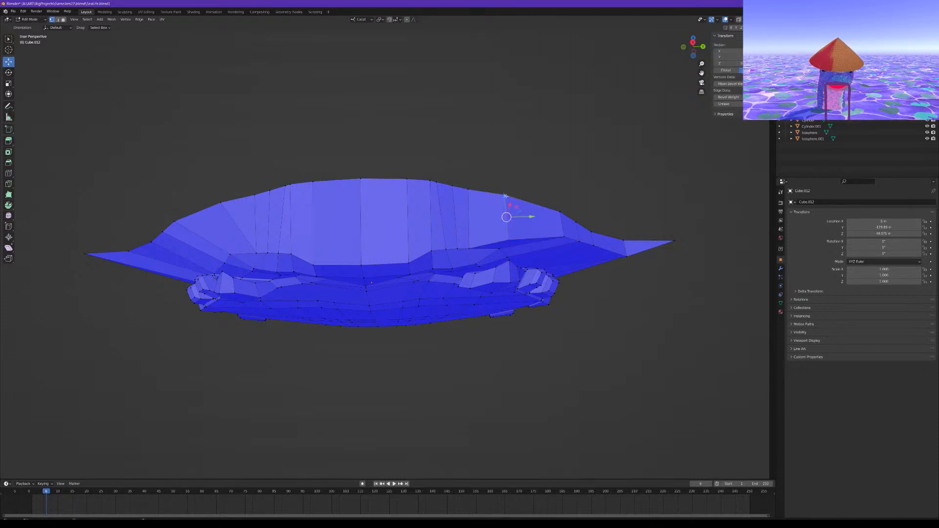
key(m)
click(492, 201)
click(559, 212)
key(m)
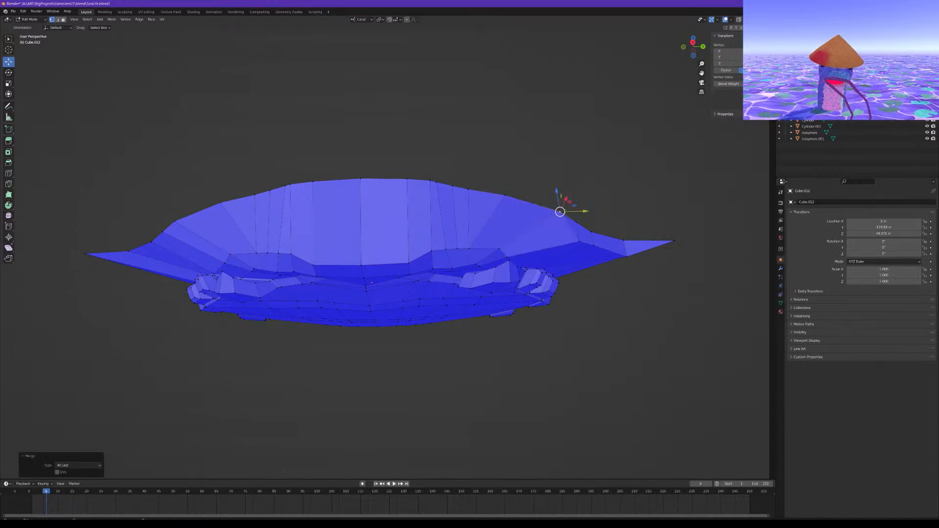
click(559, 211)
Merge the remaining lower vertices out to the opposite pointed tip into the rim vertices above them, using At Last
shift+middle_drag(594, 231, 514, 238)
shift+click(489, 239)
key(m)
click(489, 232)
click(506, 245)
key(m)
click(504, 235)
click(546, 254)
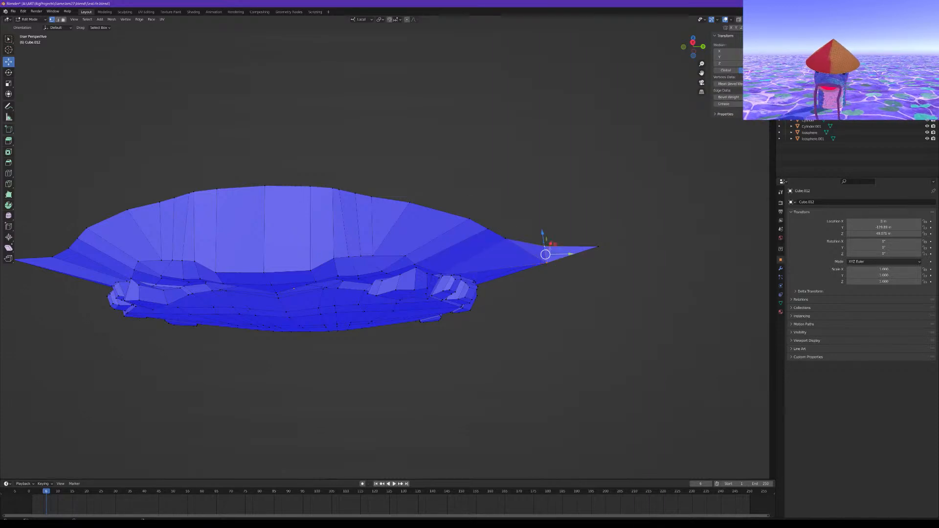
key(m)
click(549, 250)
Examine the tapered sides and front wall of the shell from below, the front and the side
middle_drag(581, 269, 563, 290)
click(561, 295)
middle_drag(454, 281, 152, 260)
middle_drag(101, 288, 82, 285)
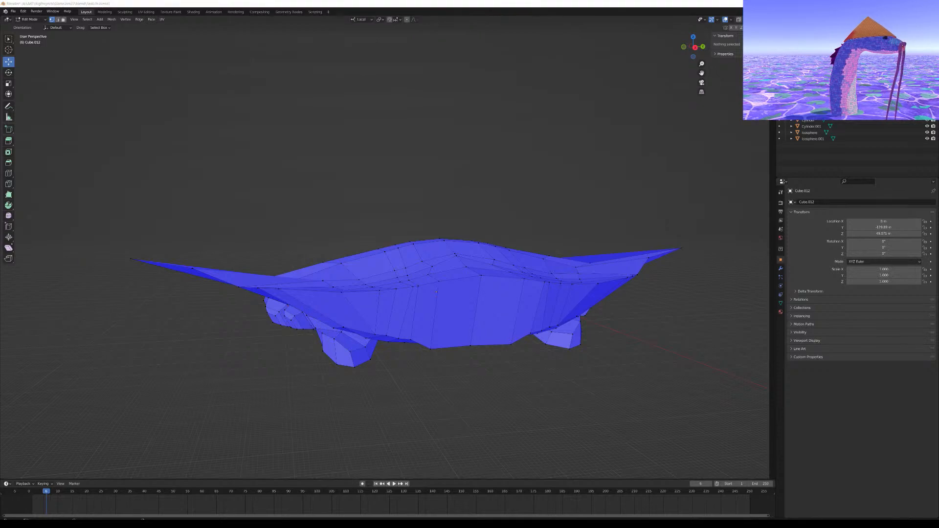
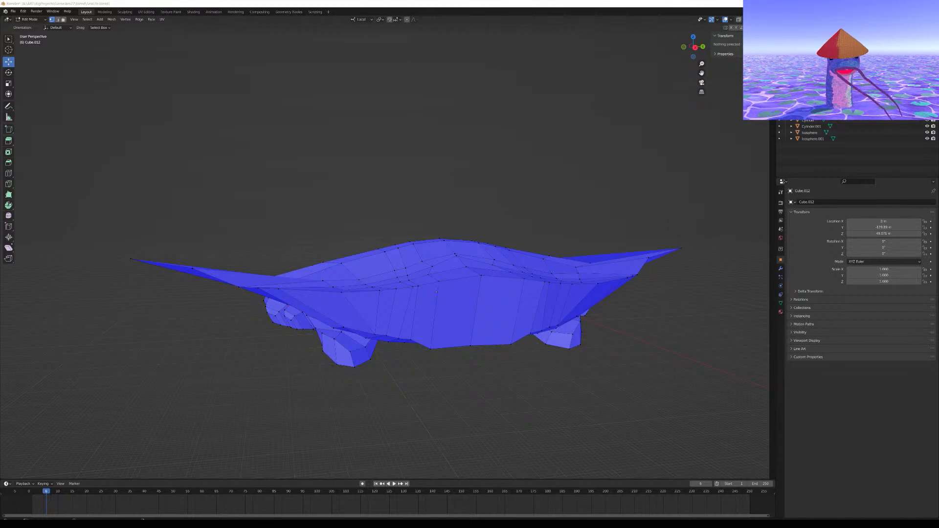
middle_drag(436, 292, 625, 188)
middle_drag(572, 238, 550, 240)
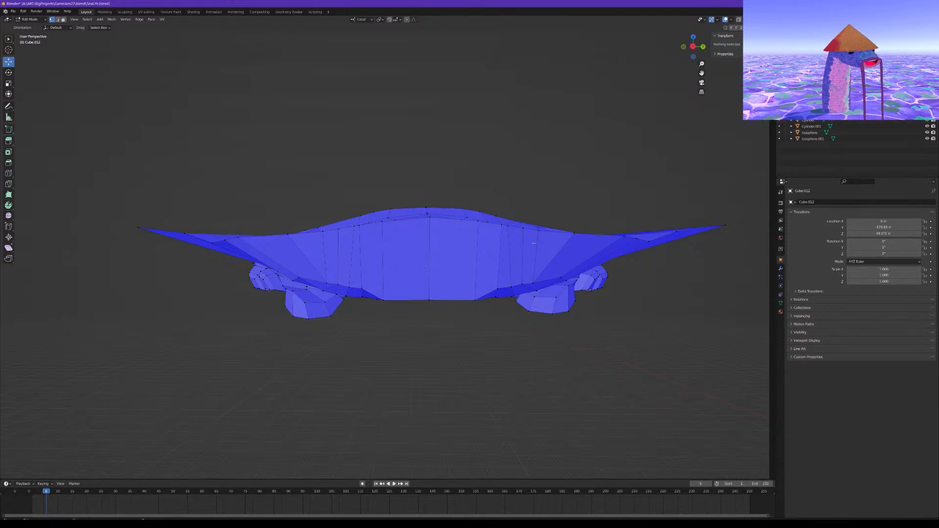
middle_drag(521, 241, 311, 298)
middle_drag(420, 228, 356, 227)
Undo all the vertex merges on both sides of the shell's front wall
key(ctrl+r)
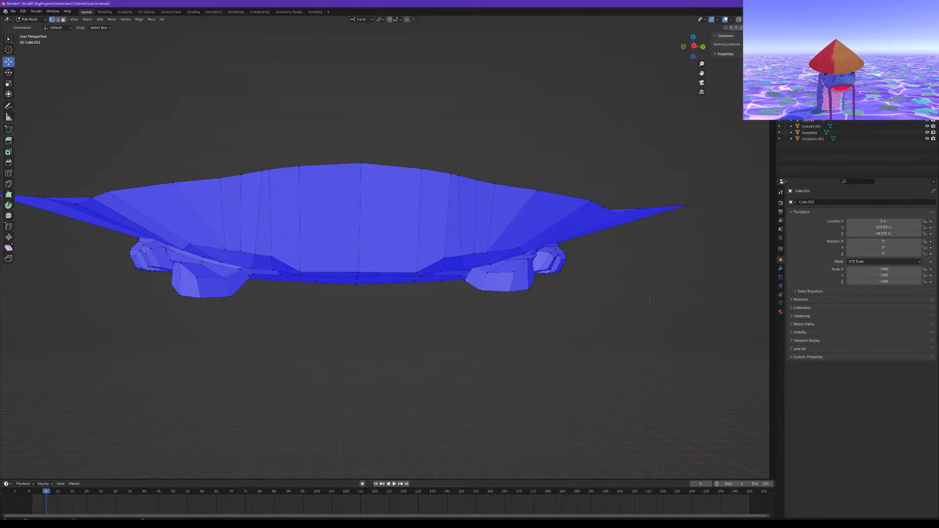
key(ctrl+z)
key(ctrl+z)
key(ctrl+z)
key(ctrl+z)
key(ctrl+z)
key(ctrl+z)
key(ctrl+z)
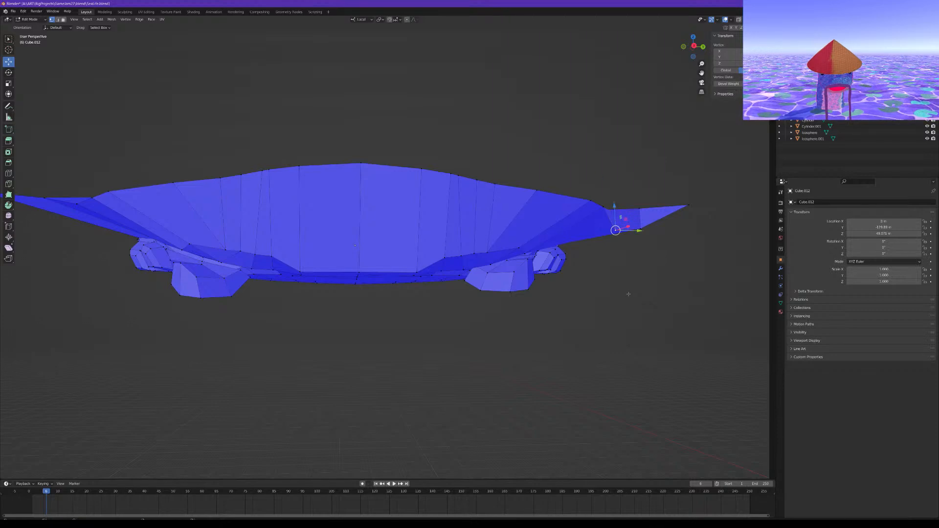
key(ctrl+z)
key(ctrl+z)
key(ctrl+z)
key(ctrl+z)
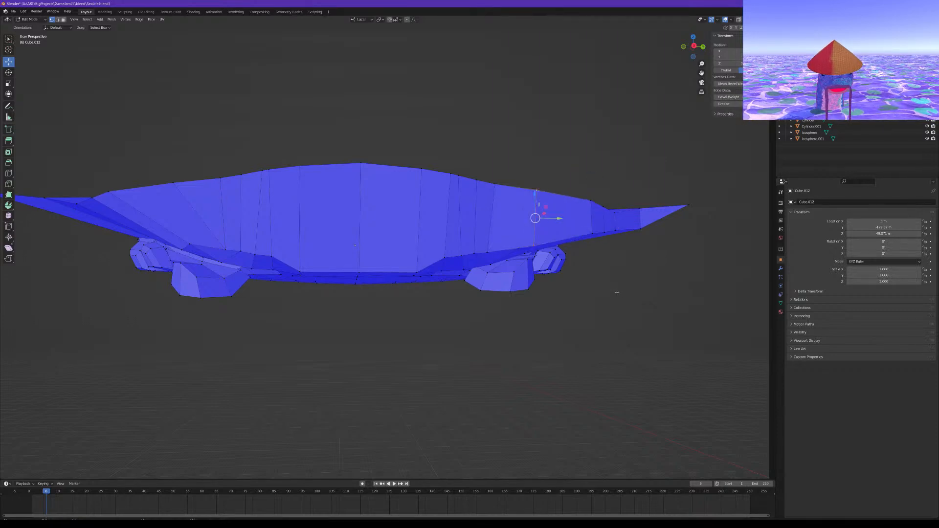
key(ctrl+z)
key(ctrl+z)
key(ctrl+z)
key(ctrl+z)
key(ctrl+z)
key(ctrl+z)
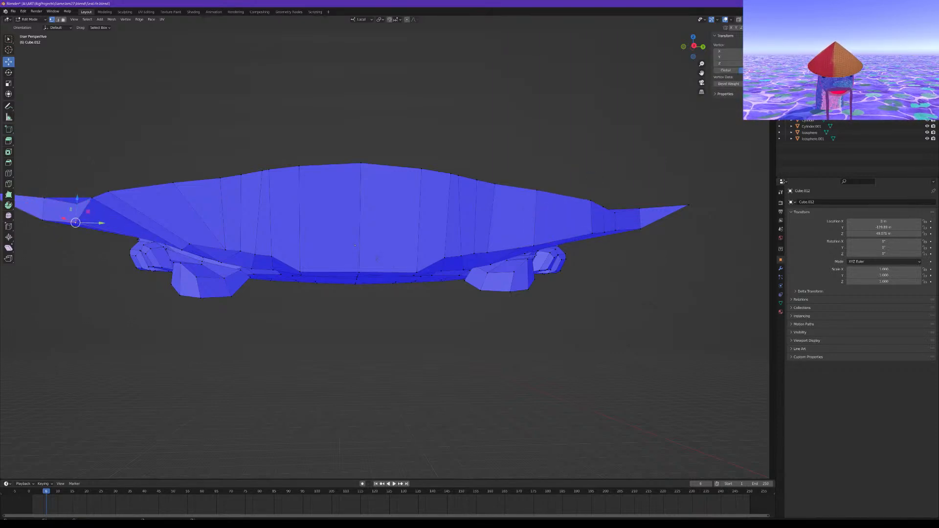
key(ctrl+z)
key(ctrl+z)
key(ctrl+z)
key(ctrl+z)
key(ctrl+z)
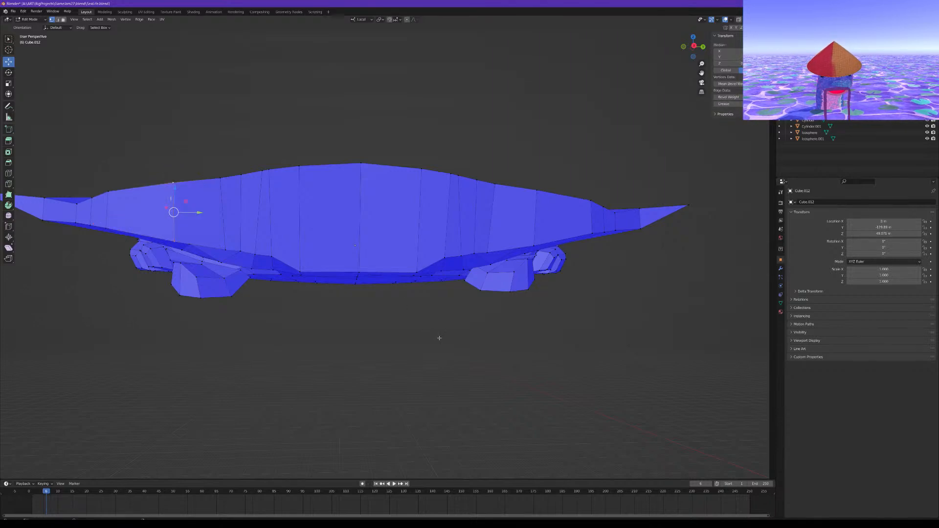
key(ctrl+z)
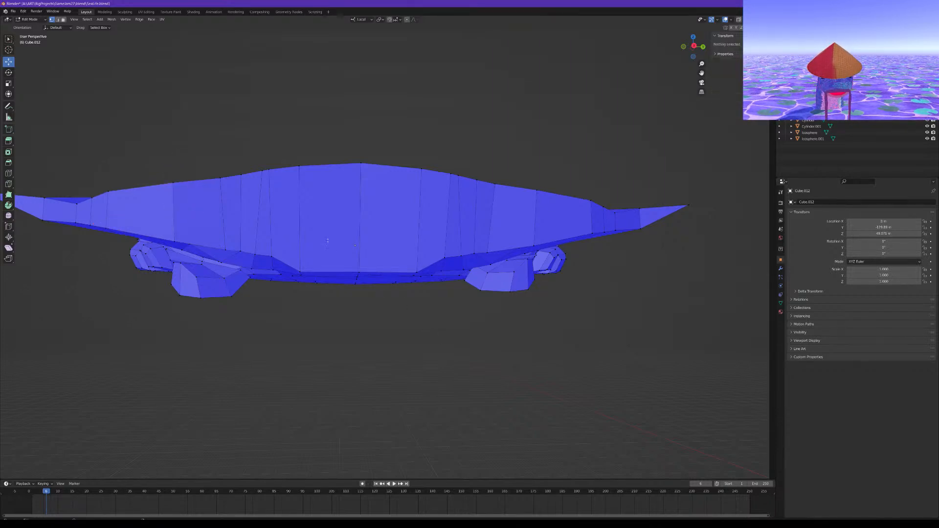
Try adding three horizontal loop cuts across the shell's front wall: one above mid-height, one near the upper rim and one below the first
key(ctrl+r)
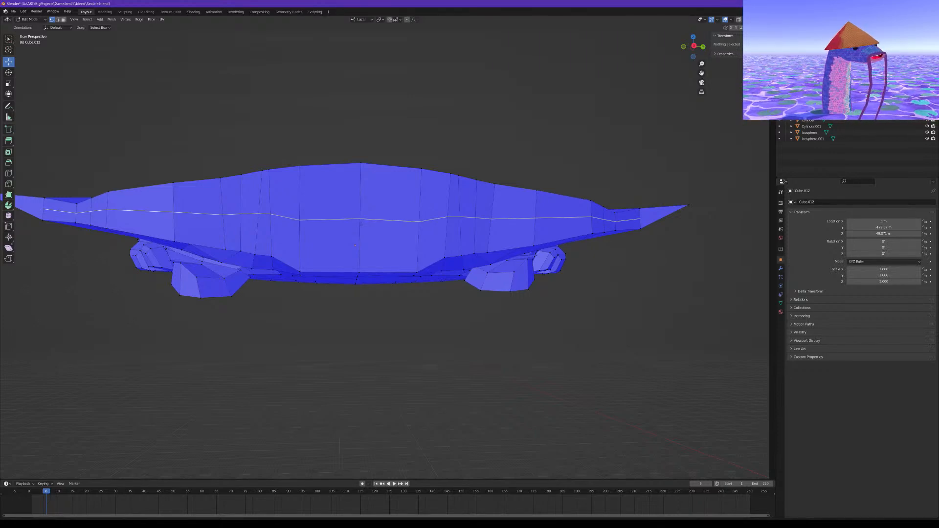
click(362, 218)
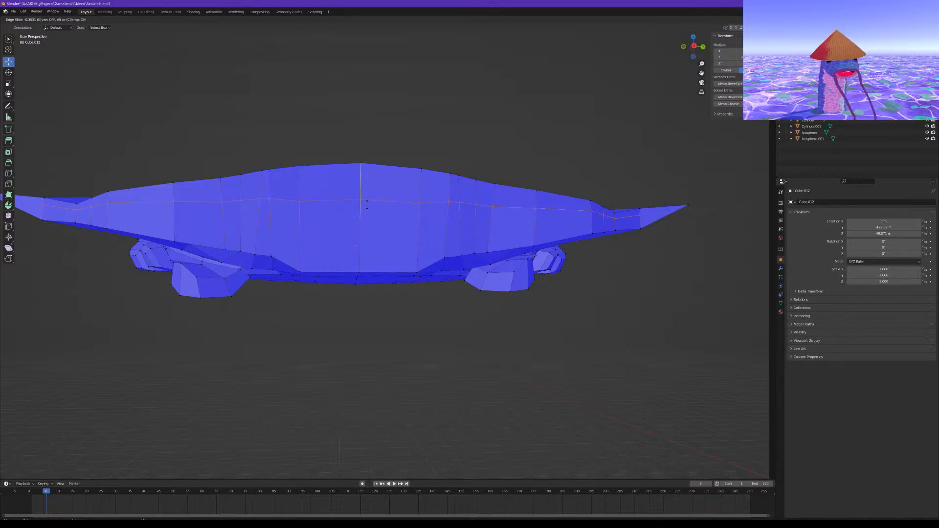
click(367, 204)
key(g)
key(g)
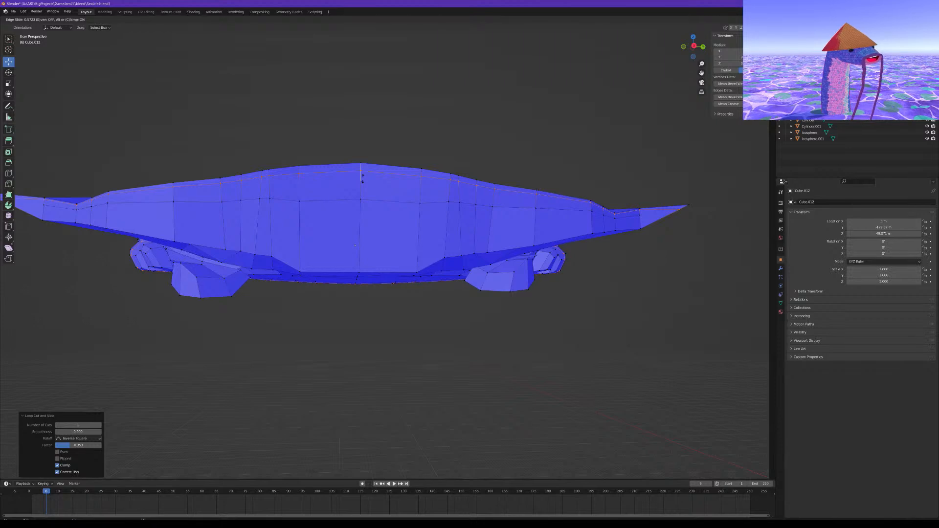
click(363, 178)
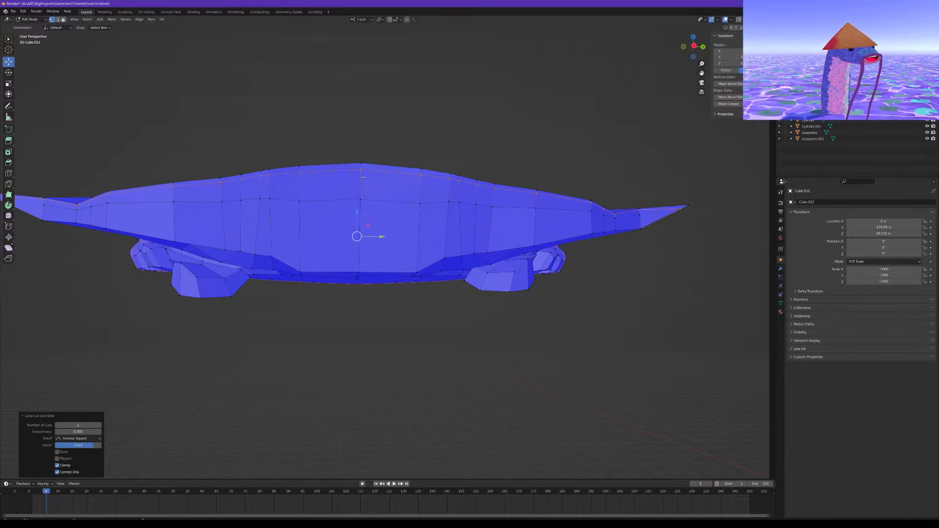
key(g)
key(g)
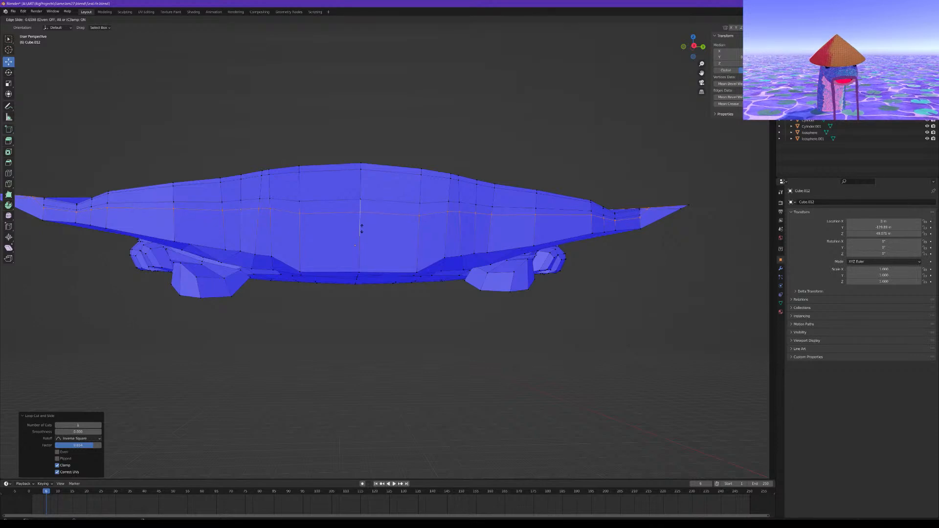
click(362, 225)
mouse_move(430, 208)
middle_down()
mouse_move(443, 268)
mouse_move(440, 228)
mouse_move(424, 222)
middle_up()
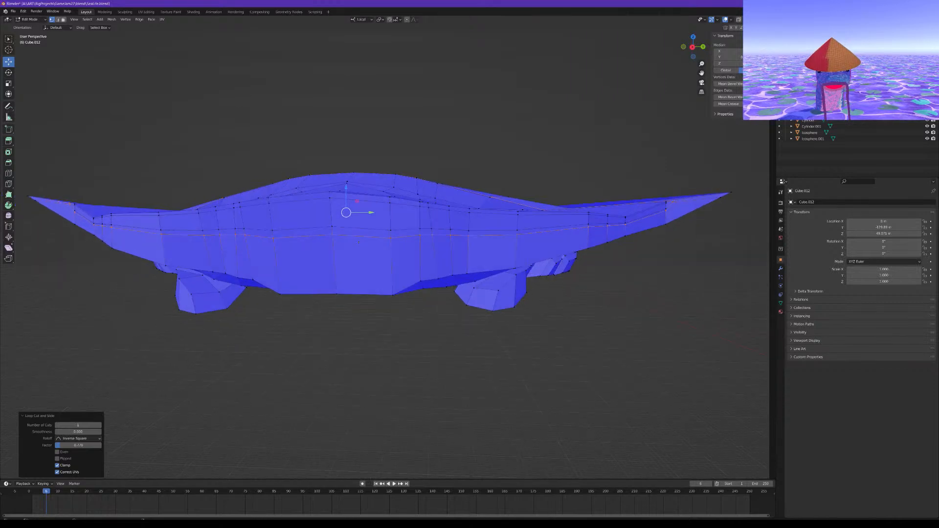
Undo the three horizontal loop cuts on the front wall
key(ctrl+z)
key(ctrl+z)
key(ctrl+z)
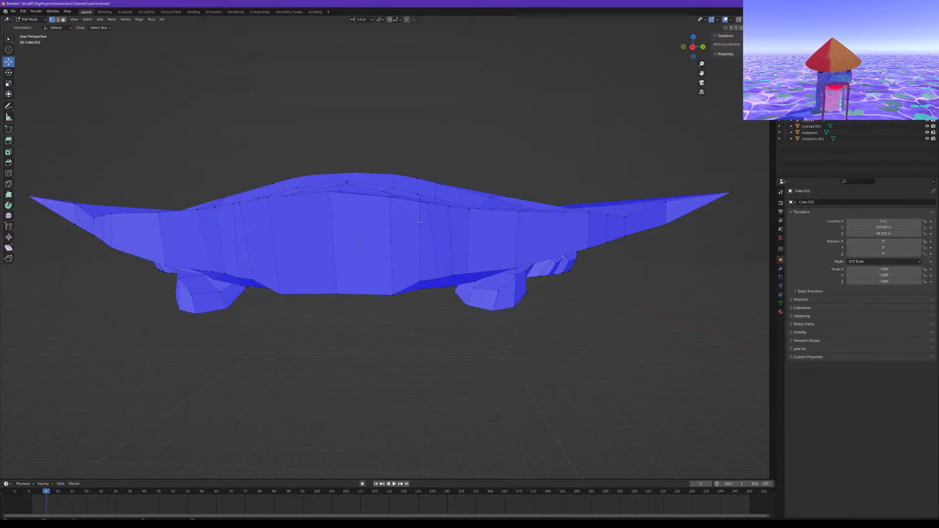
Delete the two outermost faces at the pointed tips of the shell's front wall
key(3)
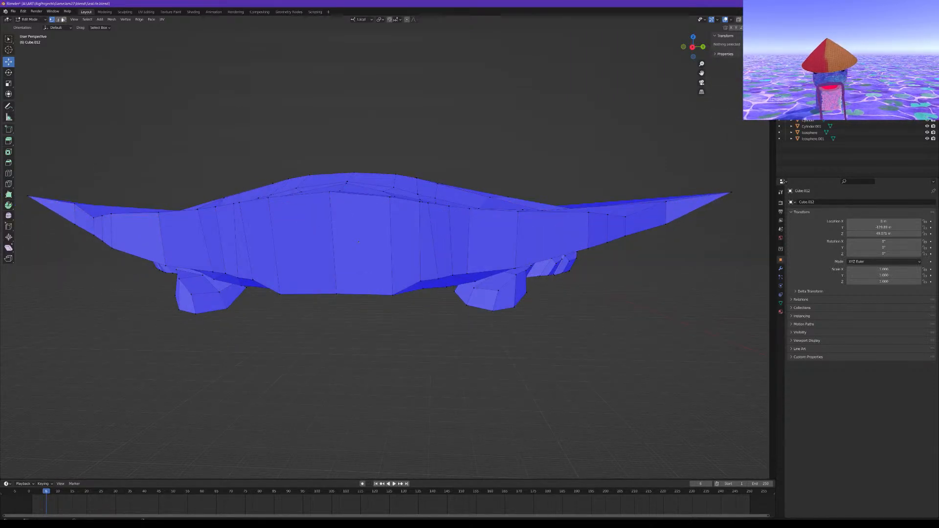
click(79, 215)
shift+click(687, 207)
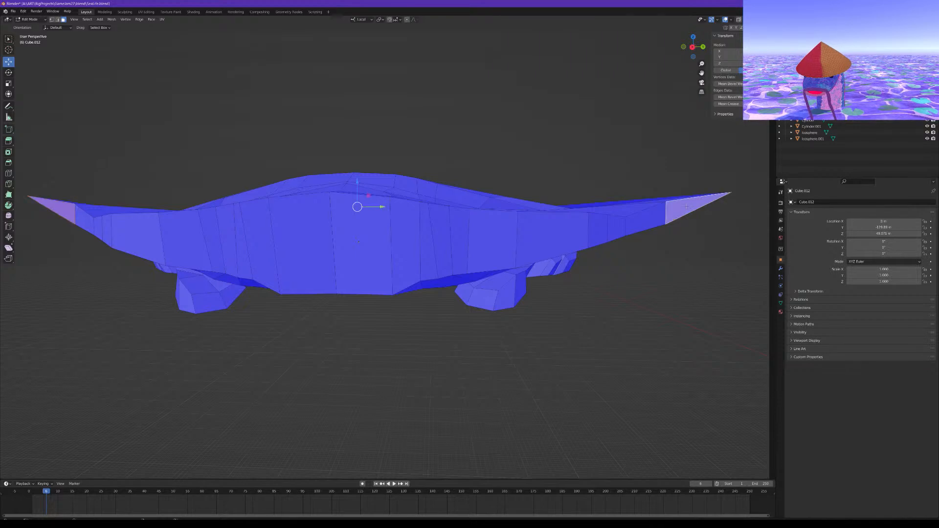
key(x)
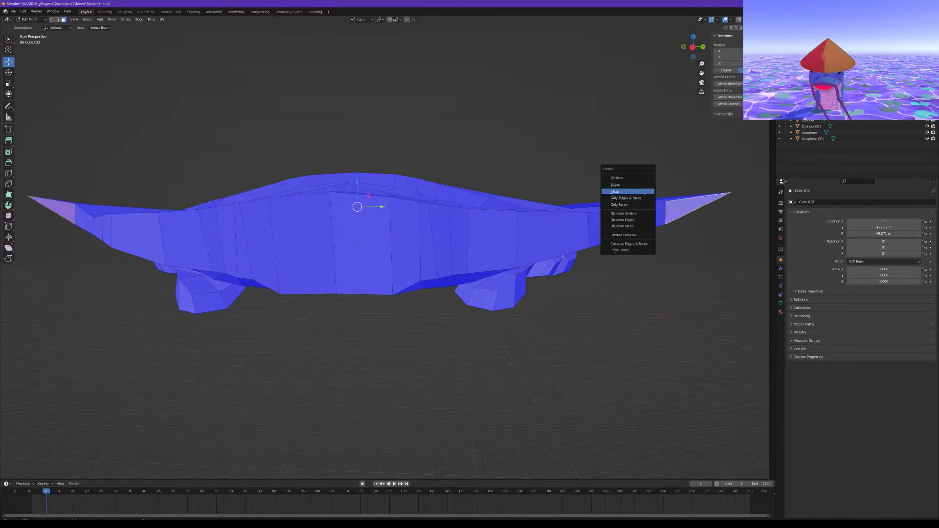
click(645, 192)
Add two horizontal loop cuts across the front wall, one tight under the upper rim and one slightly below it
middle_drag(496, 223, 489, 217)
key(ctrl+r)
click(337, 224)
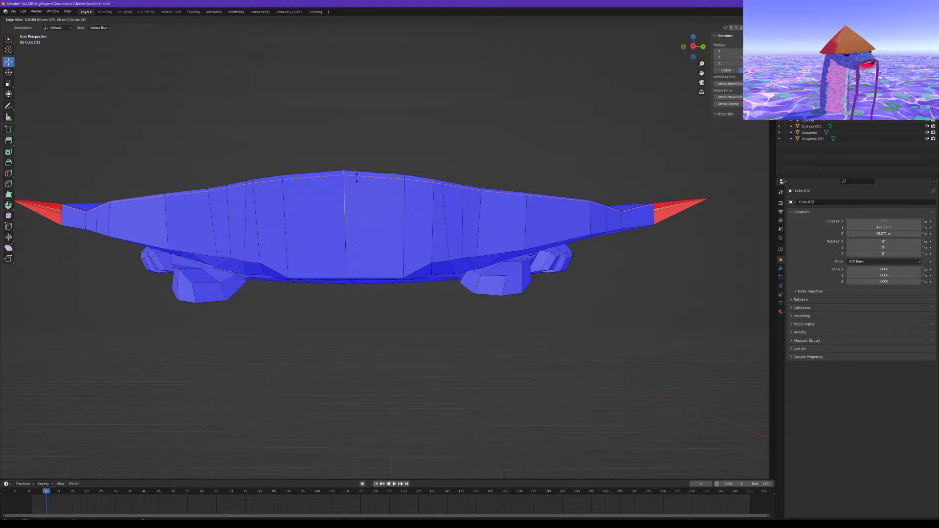
click(357, 178)
mouse_move(346, 195)
middle_down()
mouse_move(360, 206)
mouse_move(353, 201)
middle_up()
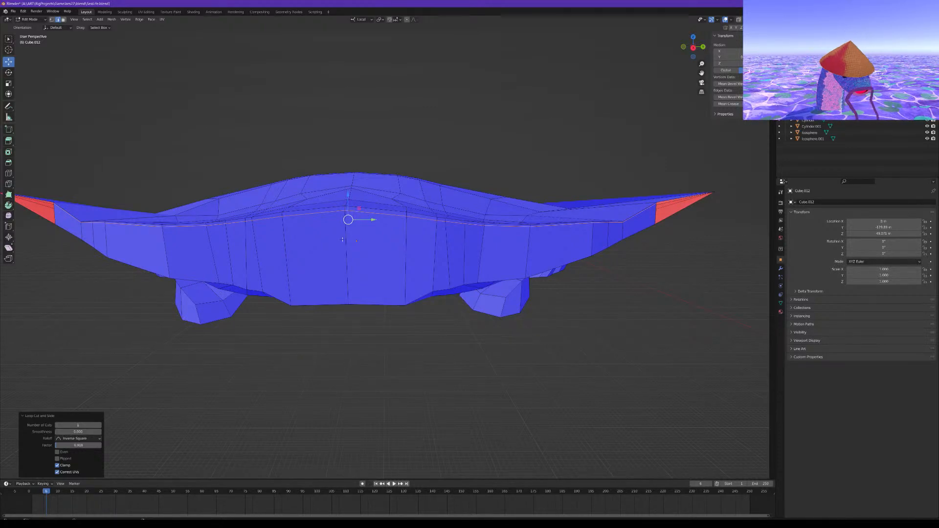
key(g)
key(g)
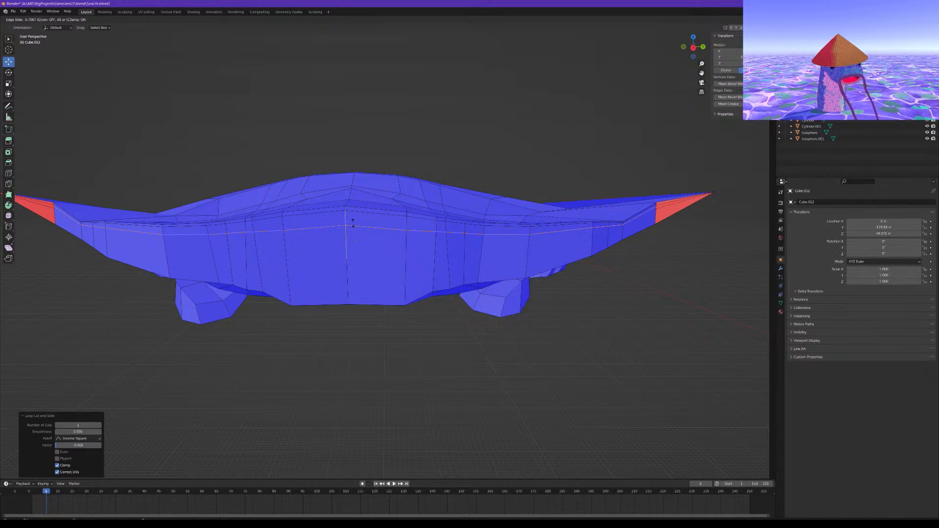
click(353, 223)
middle_drag(353, 222, 352, 272)
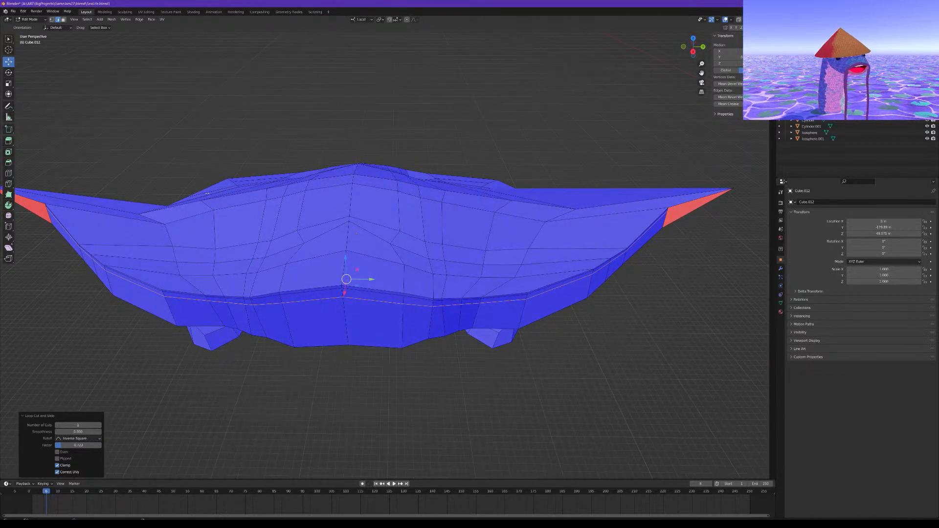
Add vertical loop cuts beside the existing edges on both sides of the front wall's middle section
key(1)
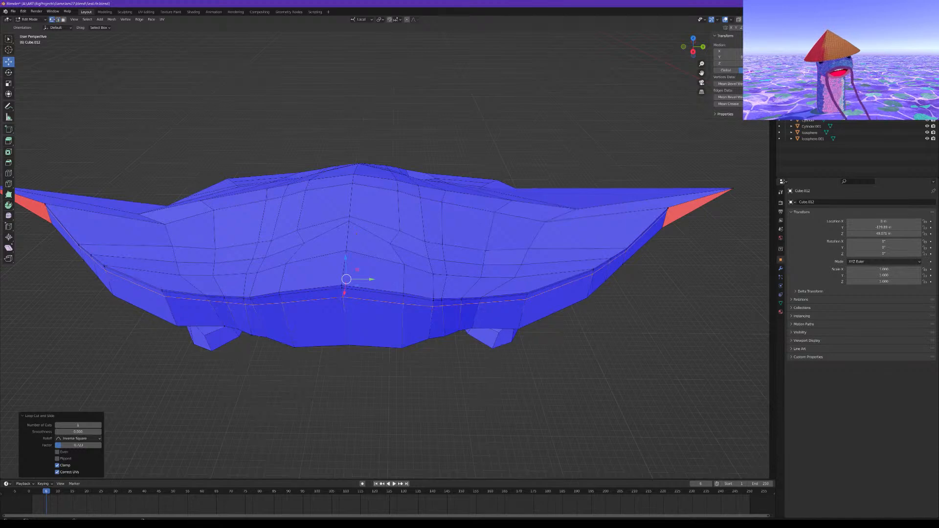
middle_drag(231, 254, 234, 247)
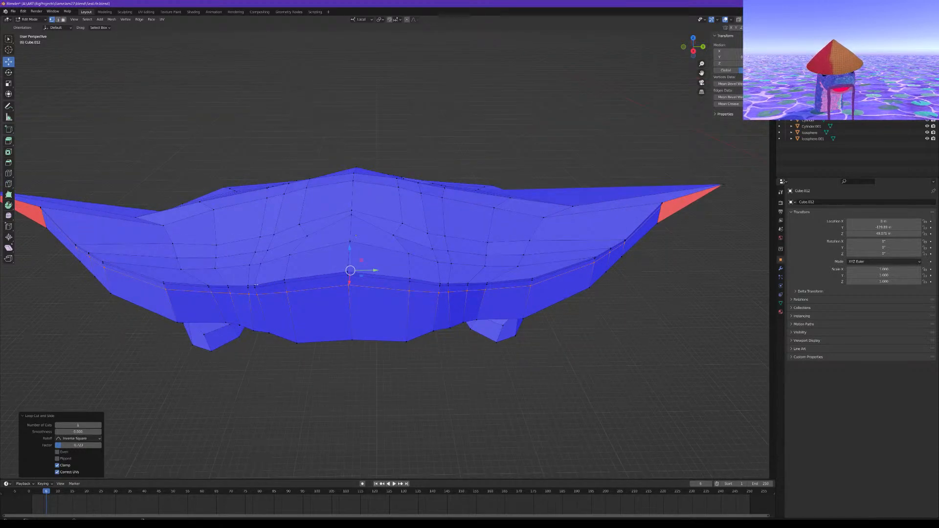
click(255, 285)
shift+click(285, 282)
middle_drag(452, 296, 451, 291)
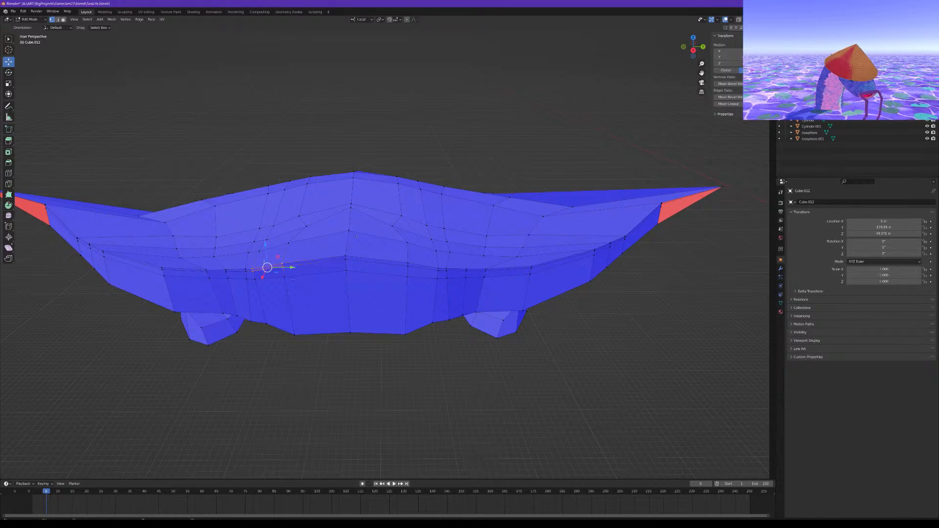
key(ctrl+r)
click(277, 274)
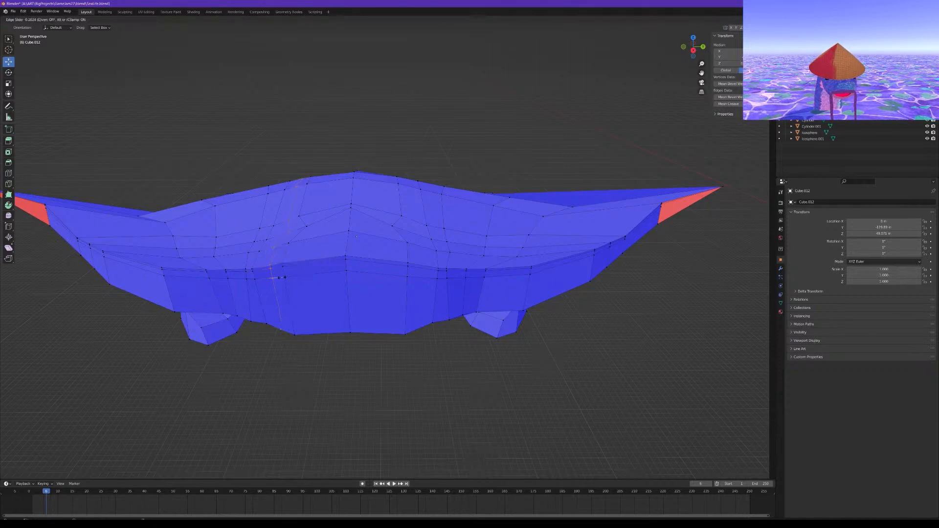
click(292, 283)
key(g)
key(g)
click(409, 276)
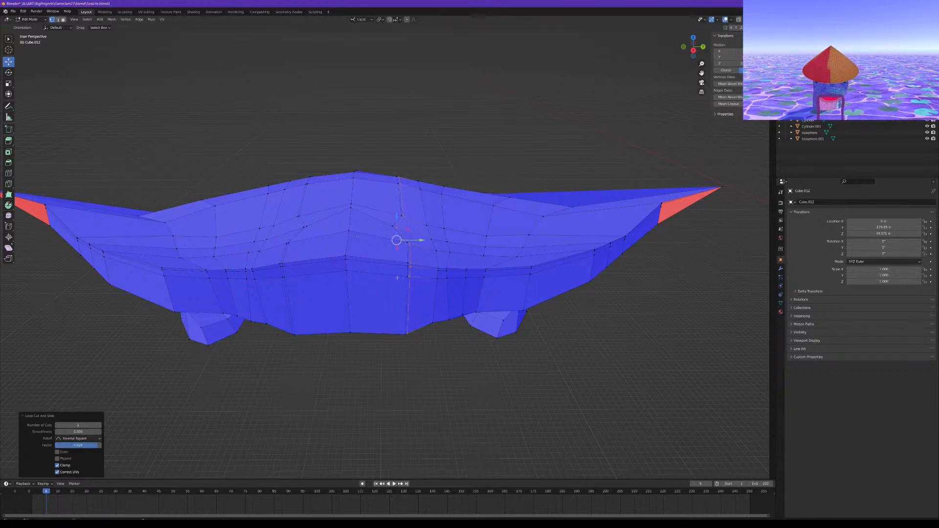
Push the rim vertices of the two small segments flanking the front wall's middle inward along local X to form notches
click(277, 263)
shift+click(266, 268)
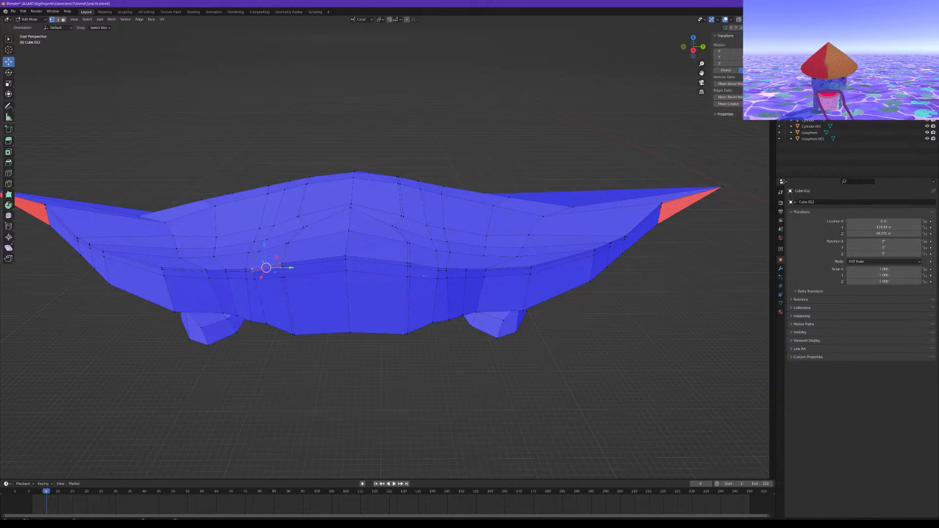
shift+click(411, 268)
shift+click(410, 264)
shift+click(439, 268)
shift+click(439, 272)
middle_drag(435, 272, 324, 353)
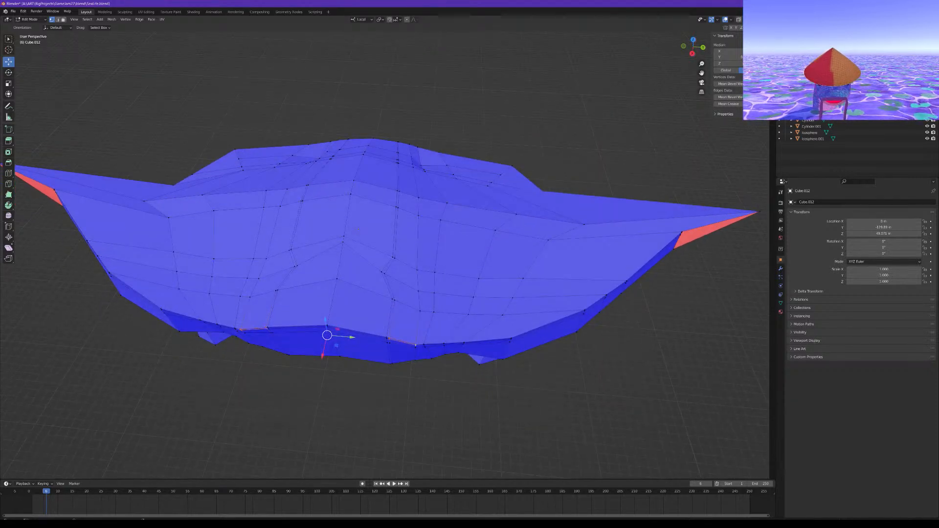
drag(323, 353, 324, 349)
click(325, 347)
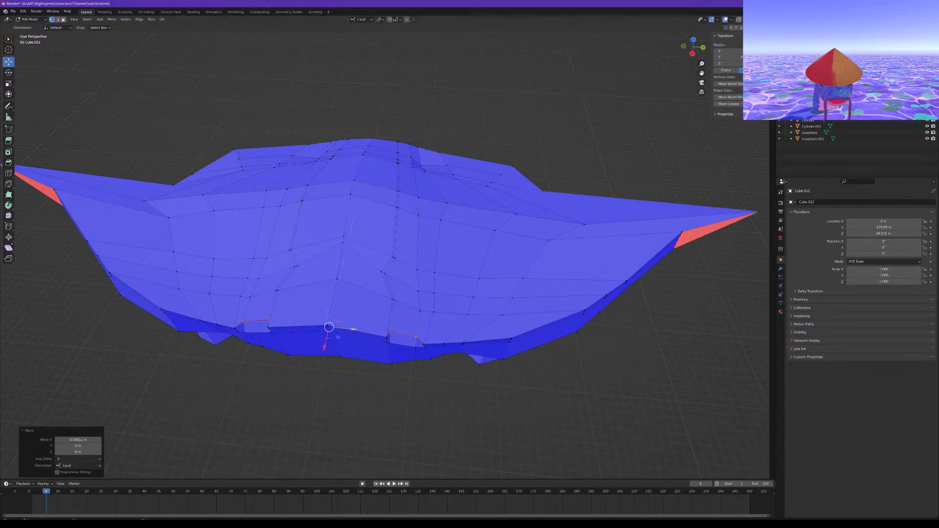
middle_drag(327, 329, 364, 315)
Scale down the inner edge of the left notch and shift its four vertices along the rim
middle_drag(224, 272, 287, 225)
click(298, 207)
shift+click(298, 214)
shift+click(261, 219)
shift+click(260, 215)
click(9, 83)
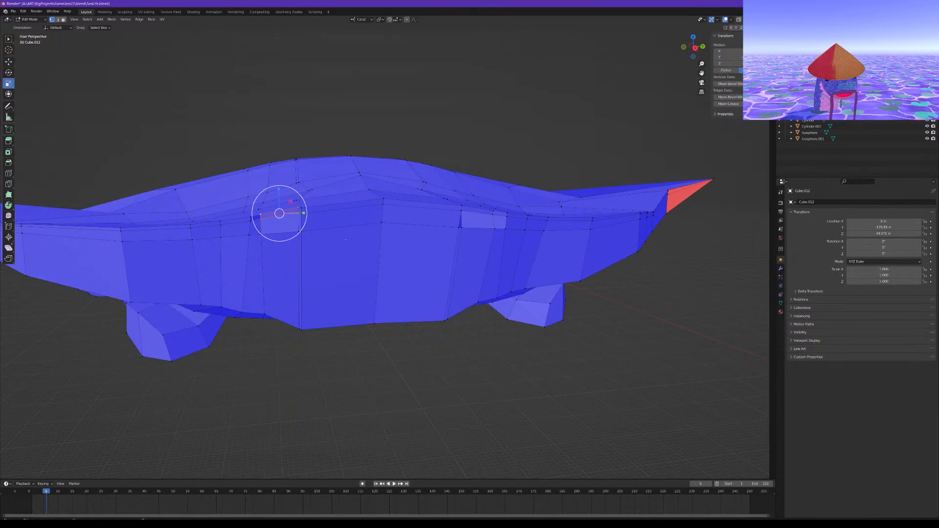
middle_drag(299, 204, 291, 239)
key(s)
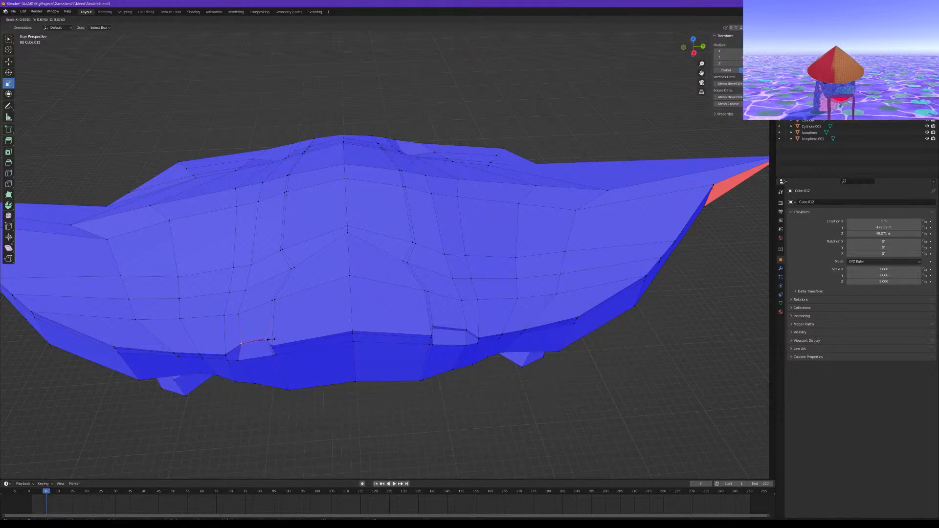
click(204, 271)
click(9, 62)
drag(276, 341, 245, 363)
Shift the four inner vertices of the right notch sideways along local Y
middle_drag(309, 303, 298, 292)
click(274, 267)
shift+click(275, 270)
shift+click(307, 279)
shift+click(309, 276)
middle_drag(315, 284, 323, 288)
drag(321, 284, 328, 287)
middle_drag(329, 287, 366, 323)
Narrow the right notch's inner edge by scaling it down and adjust its sideways position
click(9, 83)
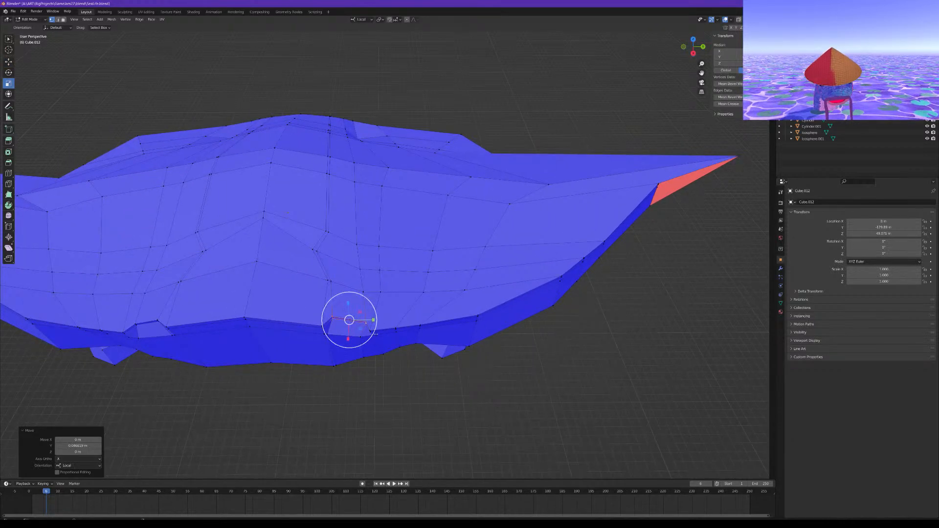
drag(371, 333, 367, 331)
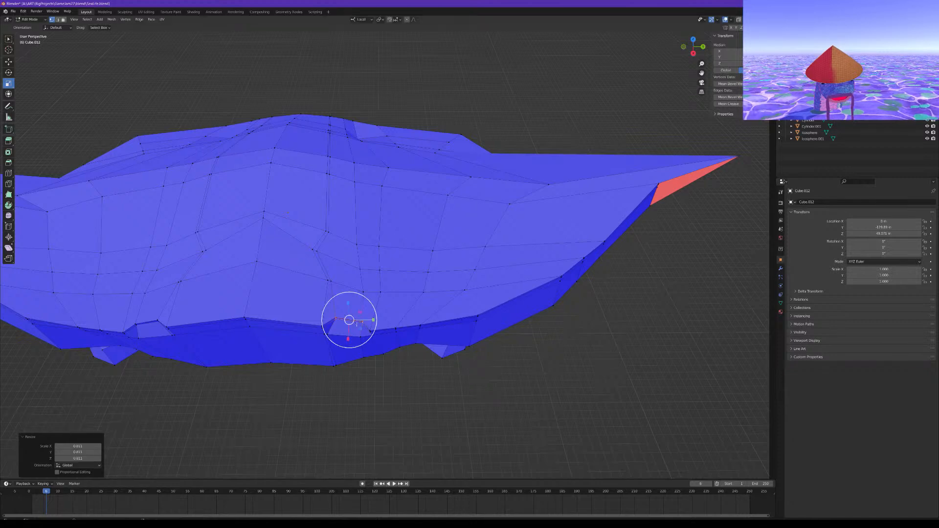
click(8, 62)
middle_drag(308, 200, 322, 217)
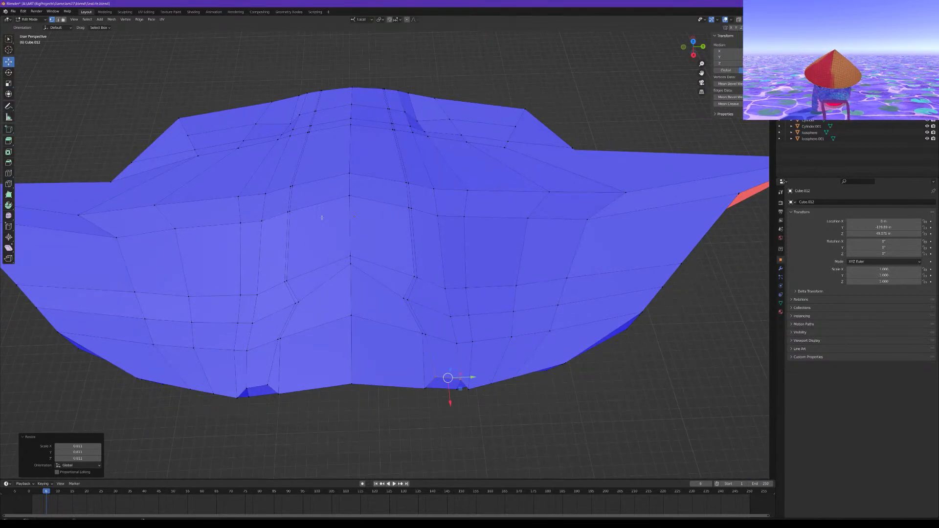
drag(470, 378, 471, 390)
click(8, 83)
click(8, 62)
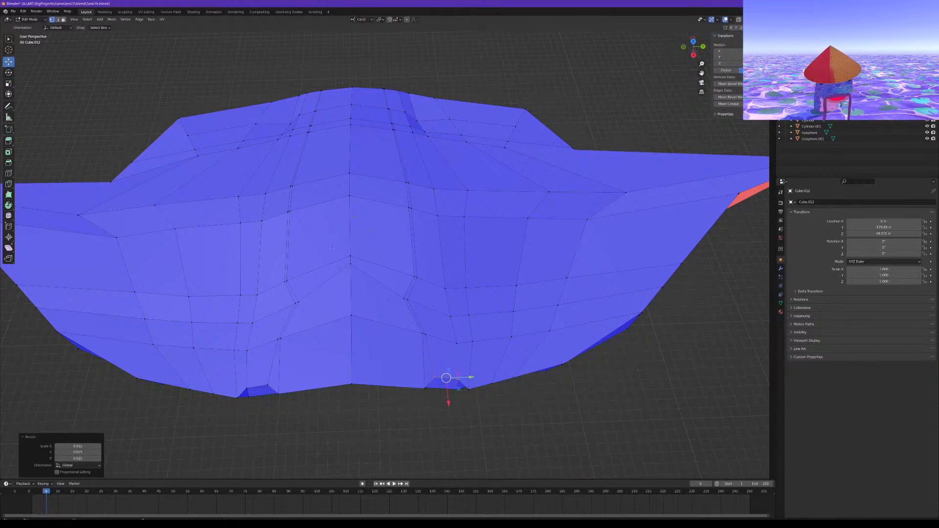
Lower the bottom edges of both notches in the front wall along local Z
middle_drag(343, 293, 346, 235)
middle_drag(465, 274, 468, 308)
drag(475, 324, 475, 326)
click(468, 366)
middle_drag(467, 365, 444, 318)
click(419, 204)
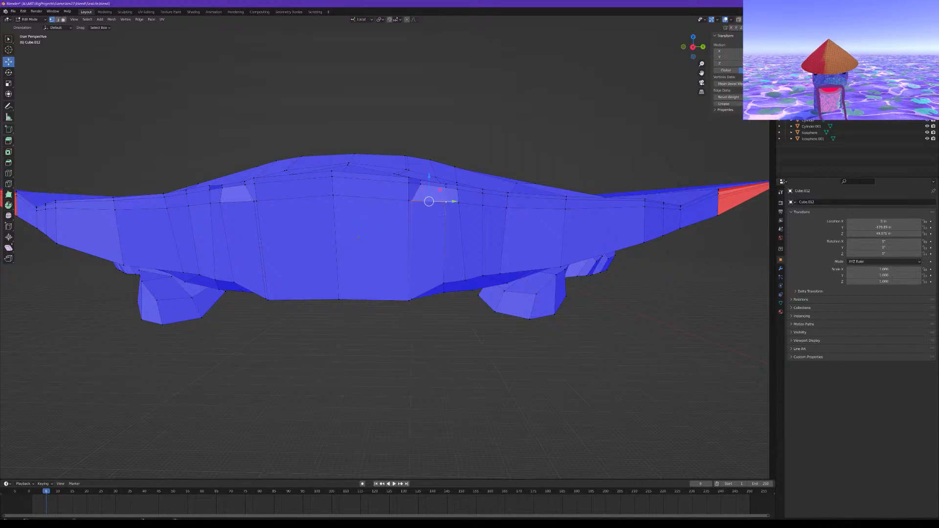
drag(433, 188, 430, 192)
click(229, 199)
drag(242, 182, 239, 186)
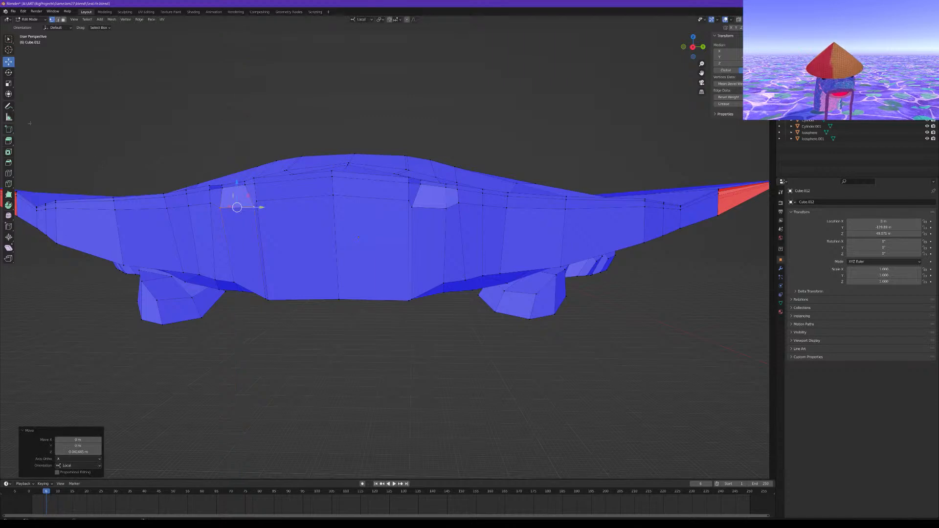
Scale down the bottom edges of the left and right notches to narrow them
key(shift+space)
key(s)
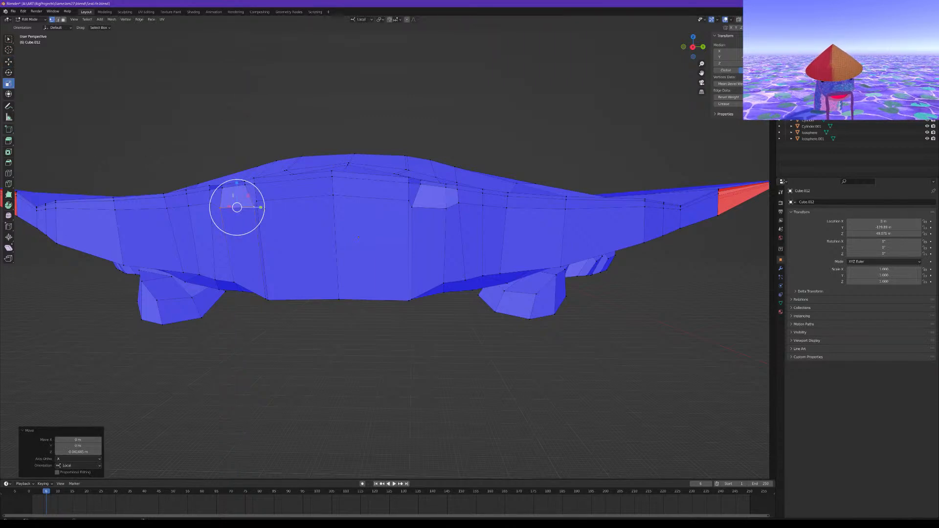
drag(264, 209, 252, 210)
click(420, 205)
key(s)
click(445, 223)
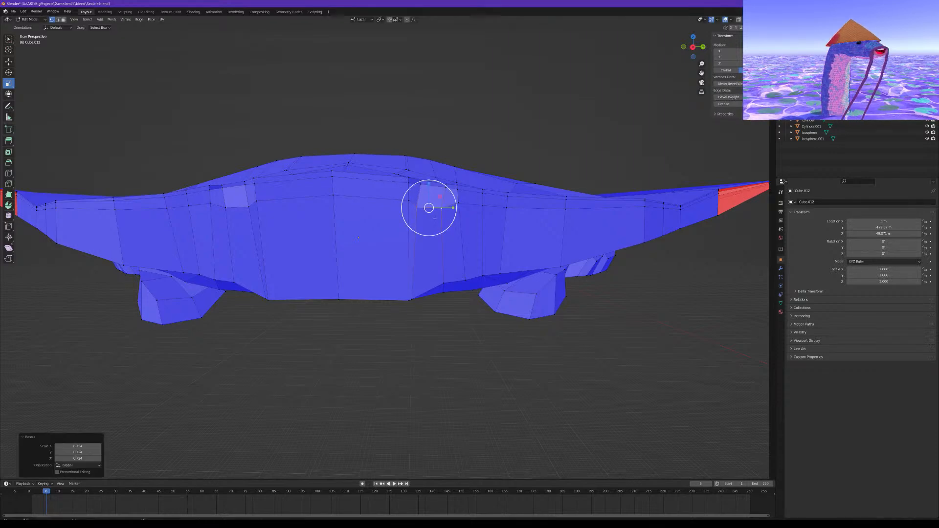
shift+middle_drag(418, 210, 431, 218)
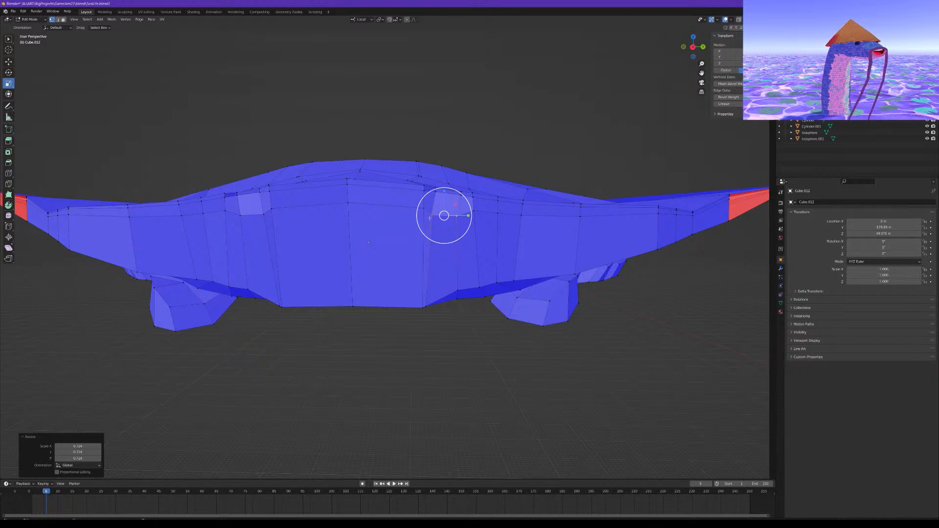
Lower the centre vertex of the front wall's upper rim and push it back into the shell along local X
click(347, 182)
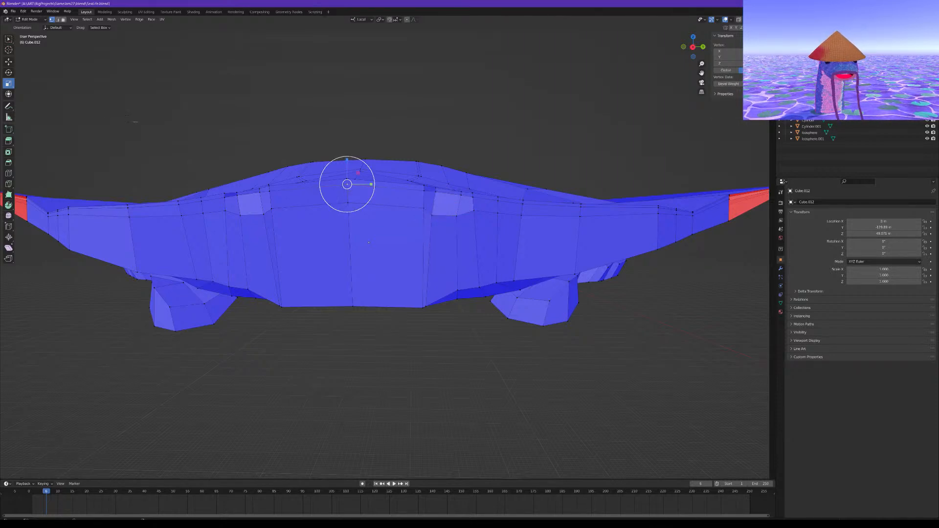
click(8, 61)
drag(347, 160, 347, 172)
middle_drag(356, 177, 520, 234)
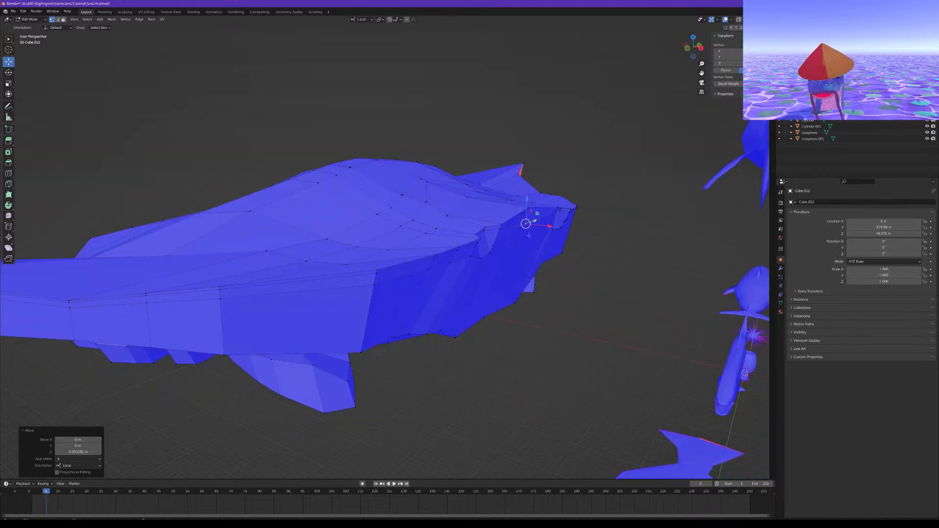
click(553, 230)
key(ctrl+z)
drag(549, 226, 538, 225)
middle_drag(467, 227, 365, 244)
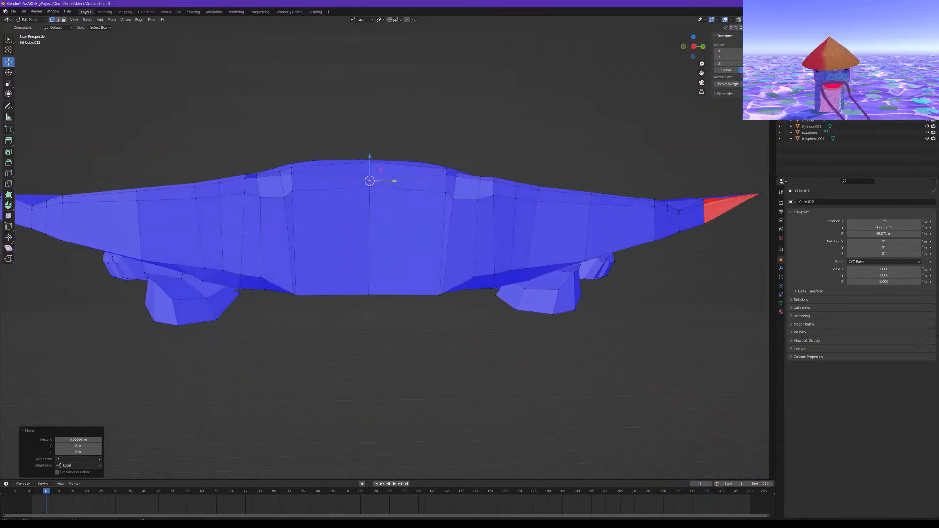
Raise the selected centre vertices just below the front wall's rim along local Z
click(371, 189)
drag(373, 165, 371, 158)
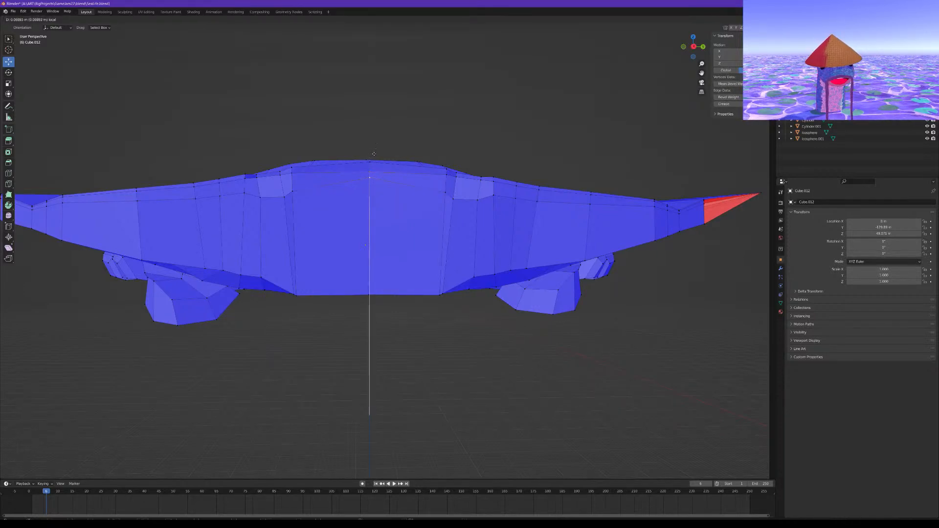
drag(374, 154, 374, 154)
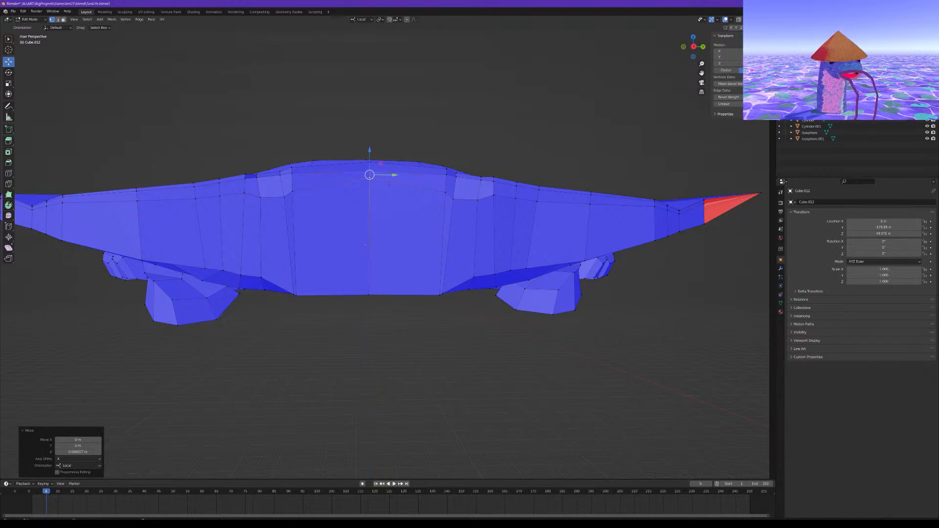
Add two vertical loop cuts tight against the front wall's centre edge, one on each side
key(ctrl+r)
click(375, 188)
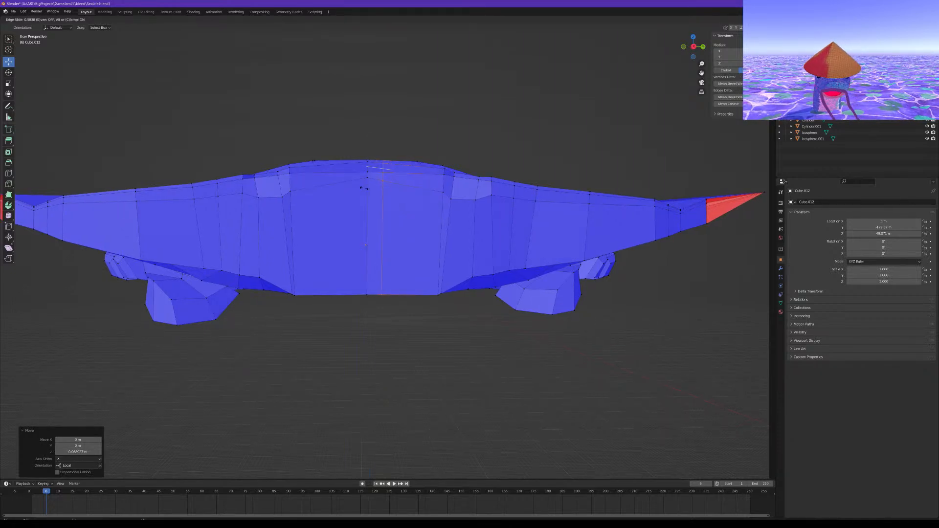
click(350, 186)
key(ctrl+r)
click(358, 190)
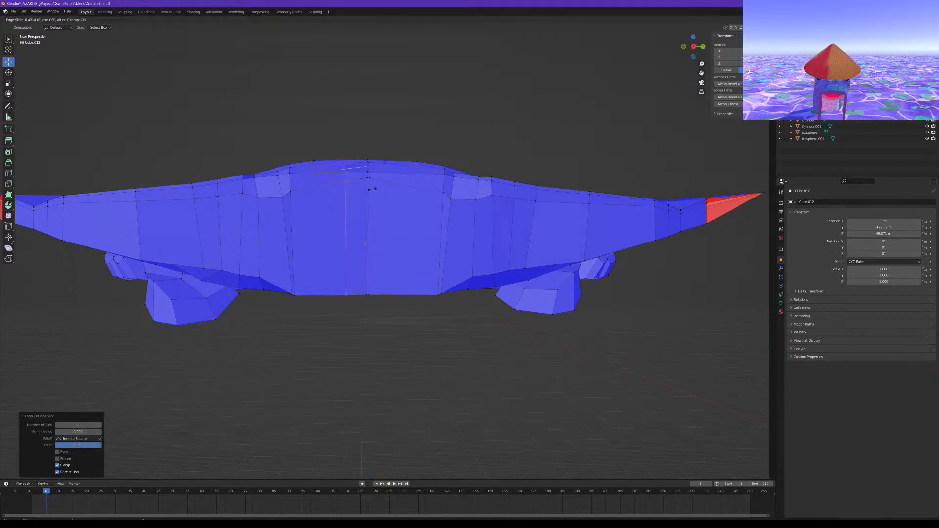
click(394, 199)
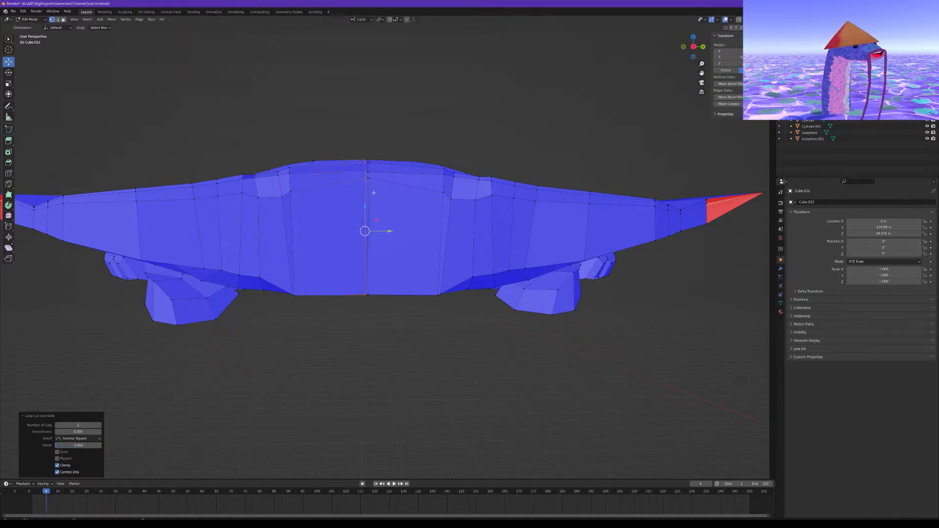
middle_drag(376, 194, 358, 198)
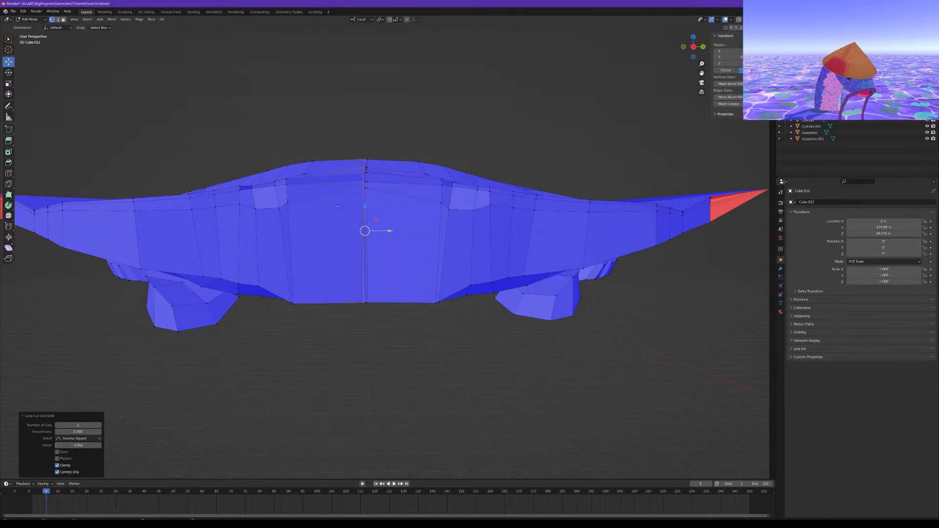
Add one vertical loop cut midway across each half of the front wall's central section, at factor 0
key(ctrl+r)
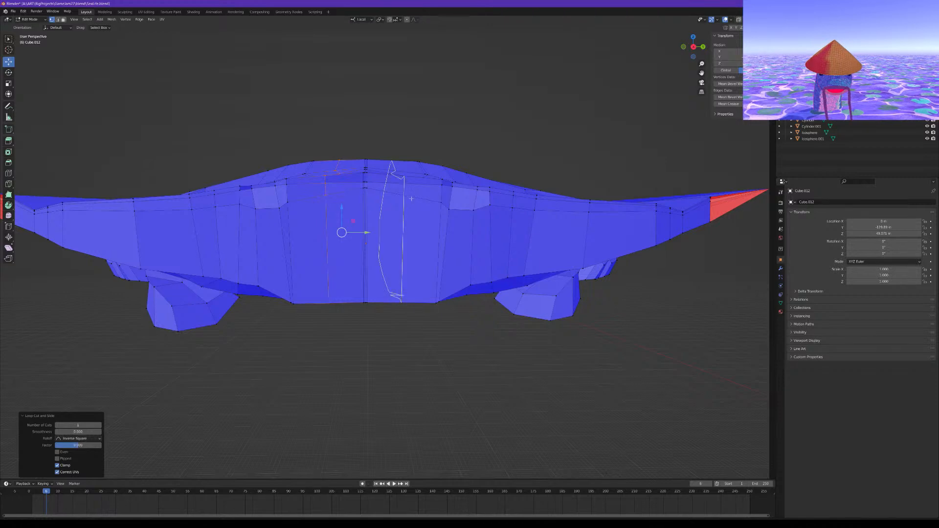
click(405, 200)
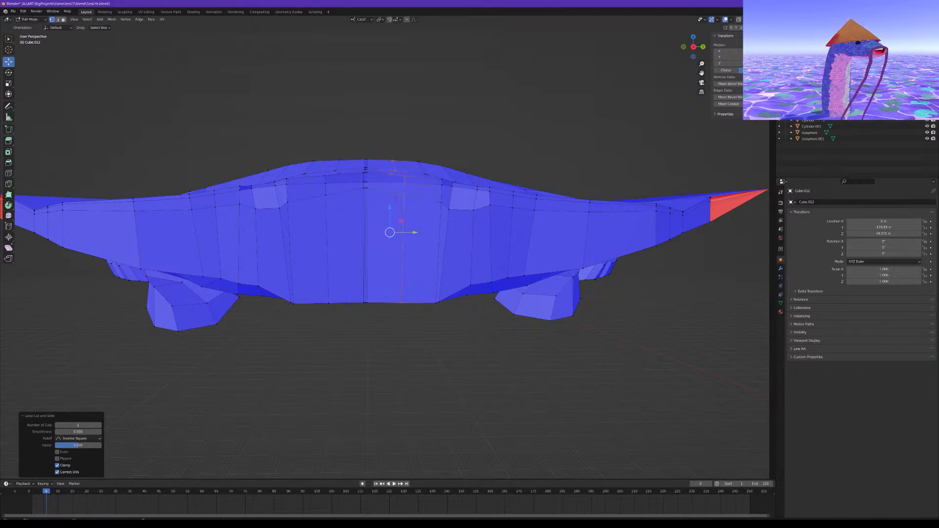
middle_drag(399, 198, 361, 211)
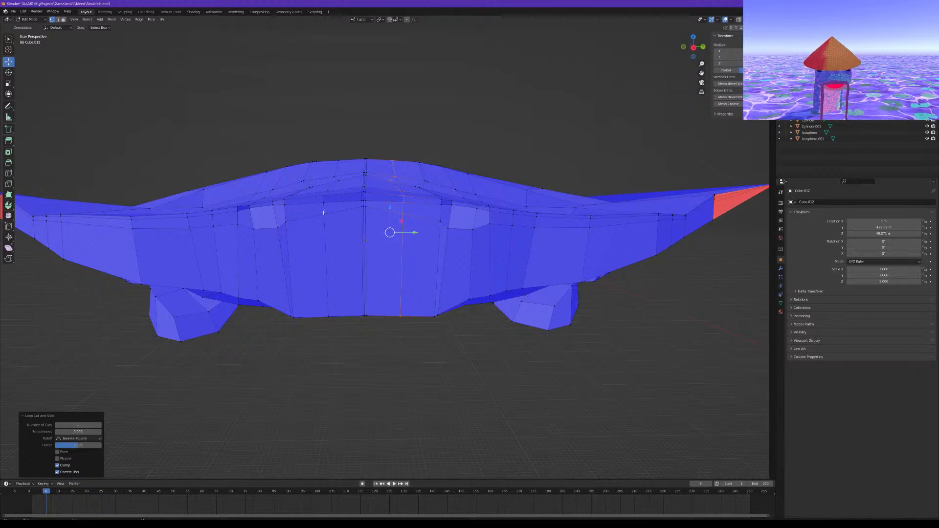
Select the rim vertices on both new vertical loops and scale them along local Z to about 0.31
scroll(407, 204, up, 3)
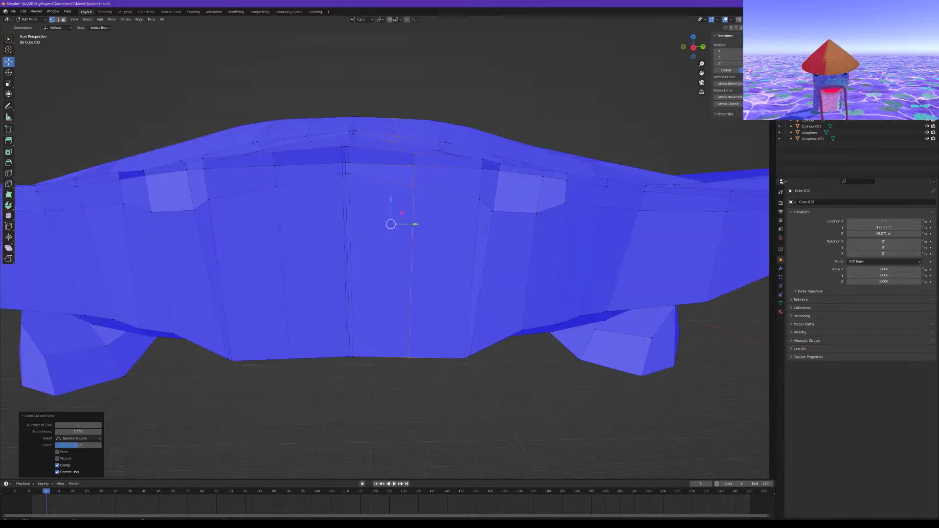
click(414, 187)
shift+click(415, 168)
shift+click(416, 154)
shift+click(277, 185)
shift+click(274, 166)
shift+click(273, 152)
click(8, 83)
drag(345, 142, 345, 159)
key(ctrl+z)
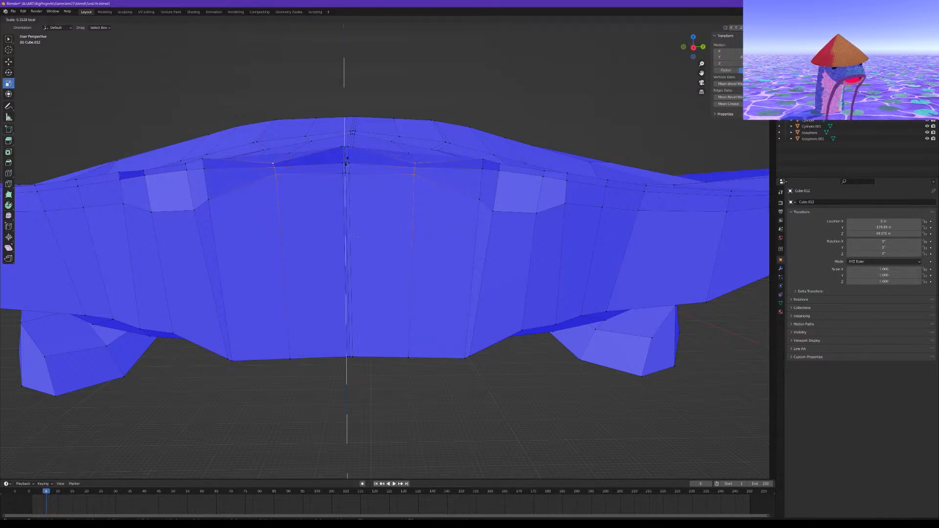
drag(347, 162, 347, 162)
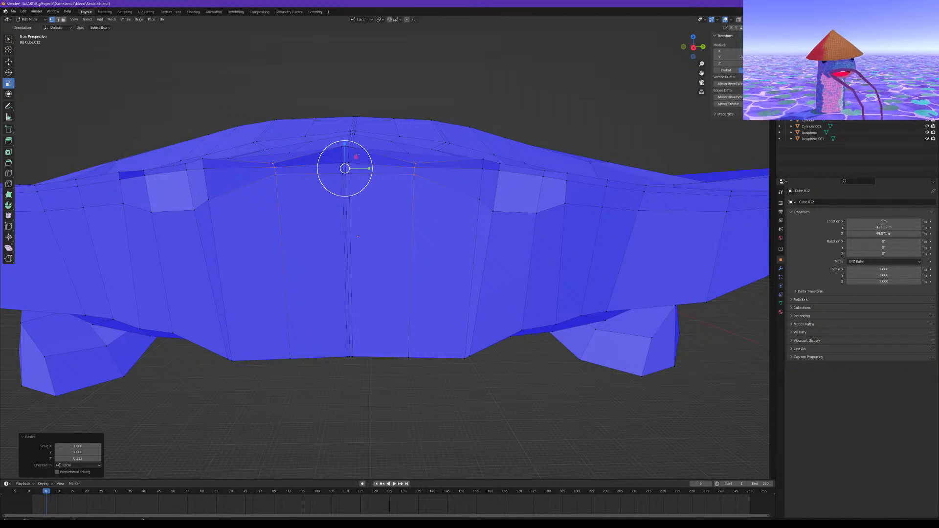
Try to scale the centre rim vertices of the front wall along local Z
click(349, 146)
shift+click(349, 163)
shift+click(349, 174)
shift+click(341, 147)
drag(346, 143, 346, 147)
key(ctrl+z)
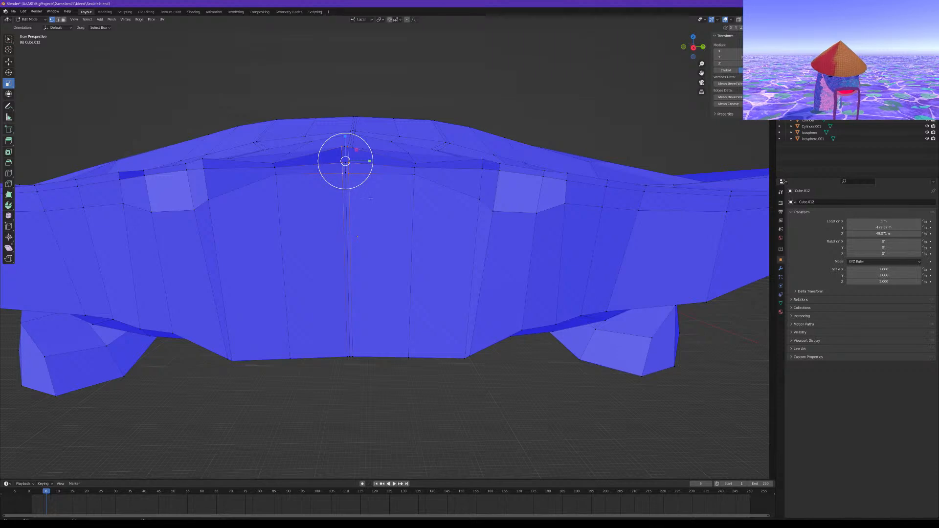
Add a vertical loop cut on each side of the centre edge, halfway to the neighbouring loops
key(ctrl+r)
click(382, 175)
right_click(382, 176)
key(ctrl+r)
click(310, 173)
click(309, 172)
key(ctrl+z)
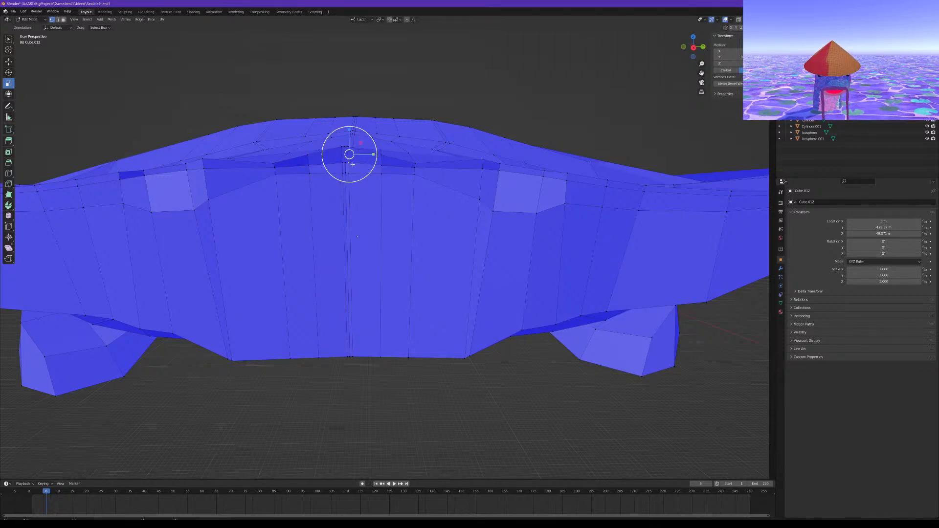
Select the upper vertices of the tight loops beside the centre edge and scale them along local Z to about 0.12
click(510, 350)
click(351, 175)
shift+click(349, 164)
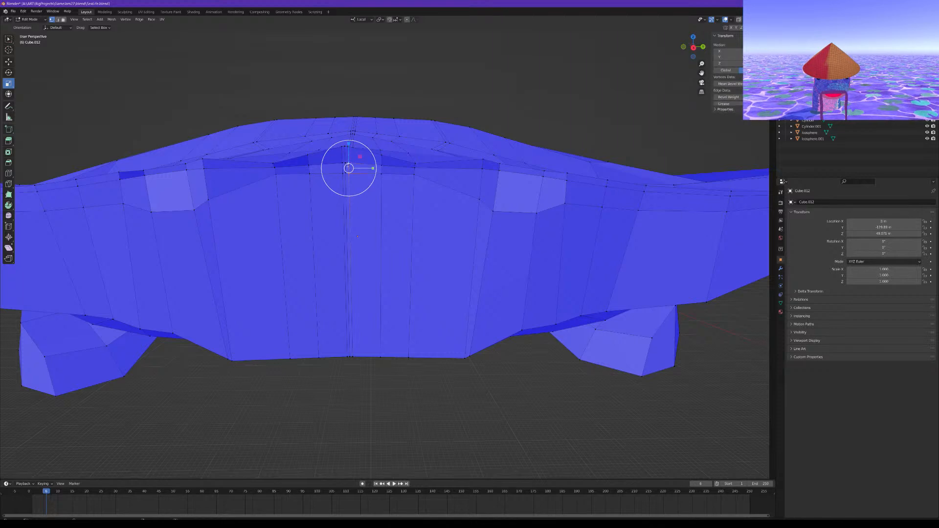
shift+click(349, 147)
key(ctrl+z)
middle_drag(349, 148, 344, 160)
shift+click(320, 194)
shift+click(313, 193)
middle_drag(313, 195, 356, 241)
key(s)
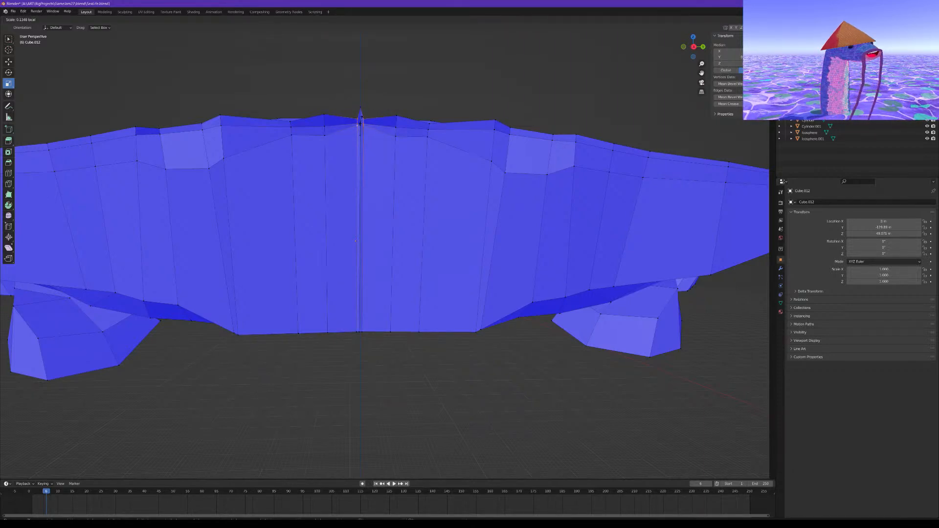
click(356, 241)
Try to lower the flattened centre vertices along local Z
key(shift+space)
key(g)
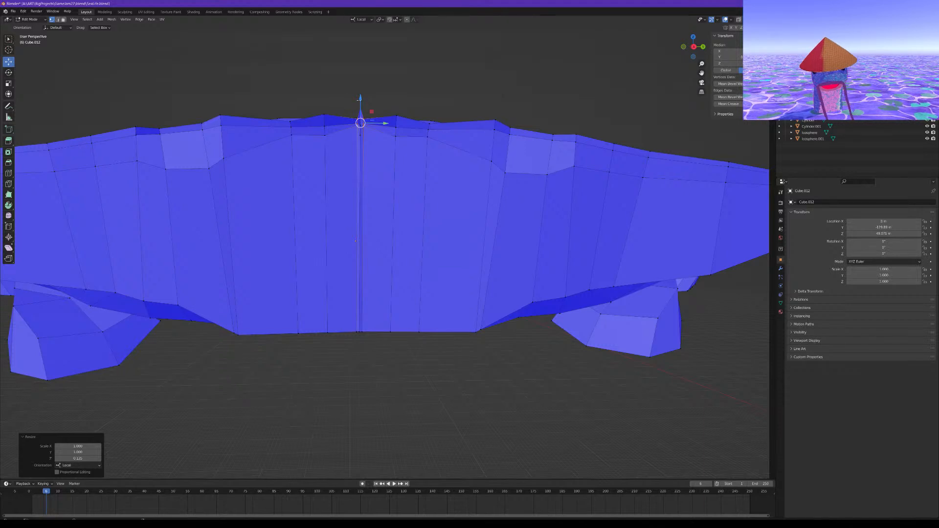
drag(360, 98, 359, 102)
key(ctrl+z)
click(357, 123)
shift+click(365, 121)
scroll(405, 91, up, 2)
middle_drag(405, 91, 406, 99)
click(419, 65)
Select the front wall's centre-edge vertices near the rim, scale them closer together along local Z, and clear the selection
click(342, 106)
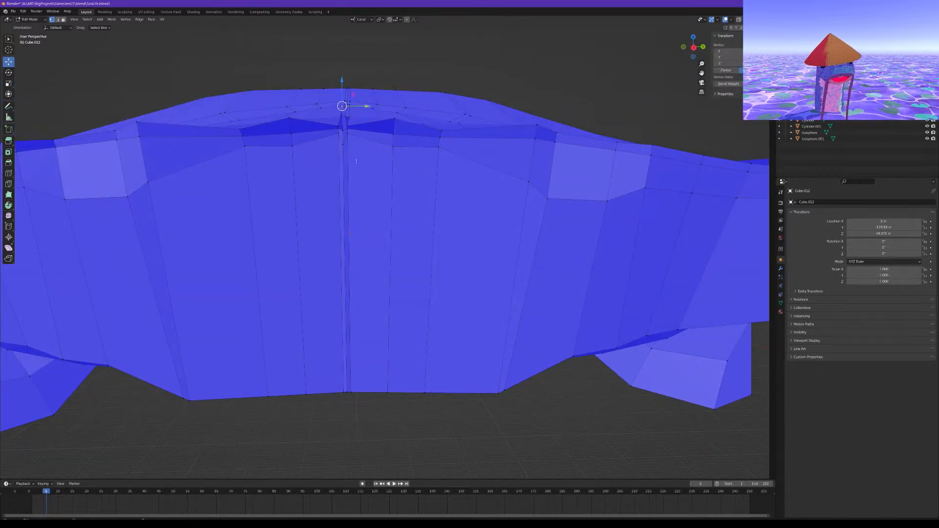
middle_drag(354, 163, 355, 161)
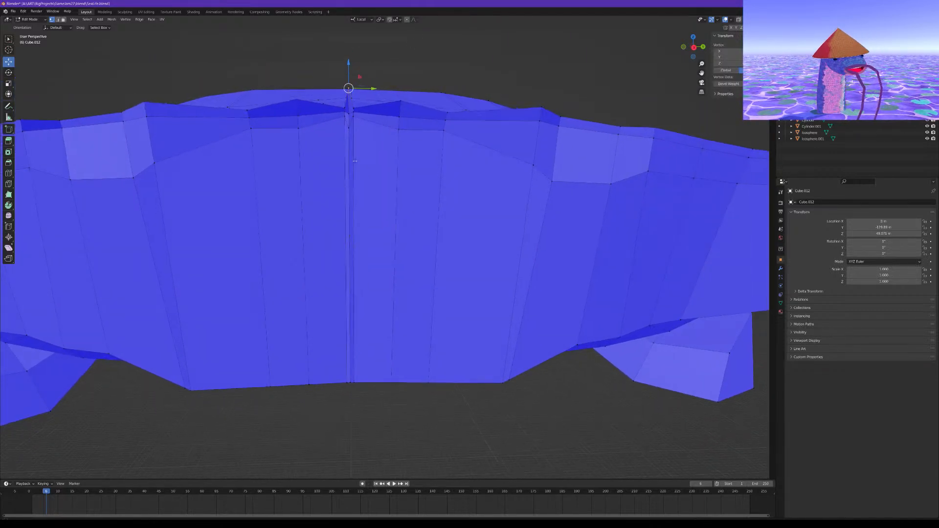
shift+click(348, 128)
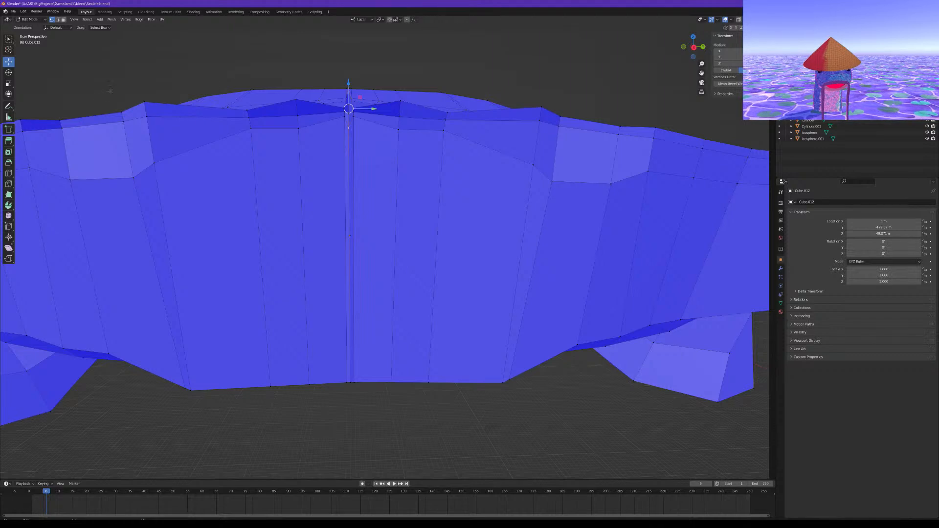
click(9, 84)
mouse_move(348, 83)
mouse_down()
mouse_move(348, 102)
mouse_move(350, 91)
mouse_up()
key(g)
click(8, 83)
mouse_move(349, 87)
mouse_down()
mouse_move(349, 112)
mouse_move(348, 92)
mouse_up()
click(9, 61)
click(453, 74)
Try to add a horizontal loop cut along the front wall's upper rim, level with the notches
middle_drag(443, 78, 442, 115)
scroll(445, 85, down, 6)
scroll(442, 115, up, 4)
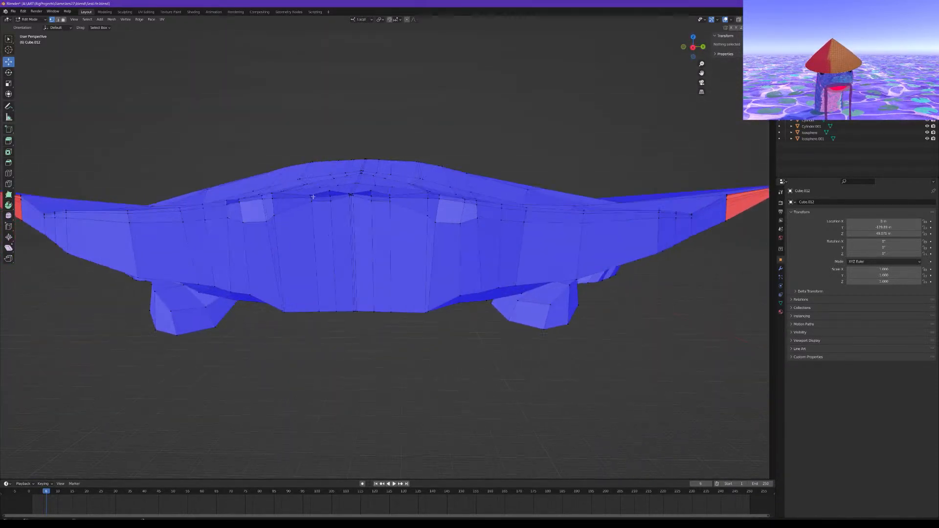
mouse_move(316, 197)
middle_down()
mouse_move(322, 210)
mouse_move(313, 194)
mouse_move(318, 202)
middle_up()
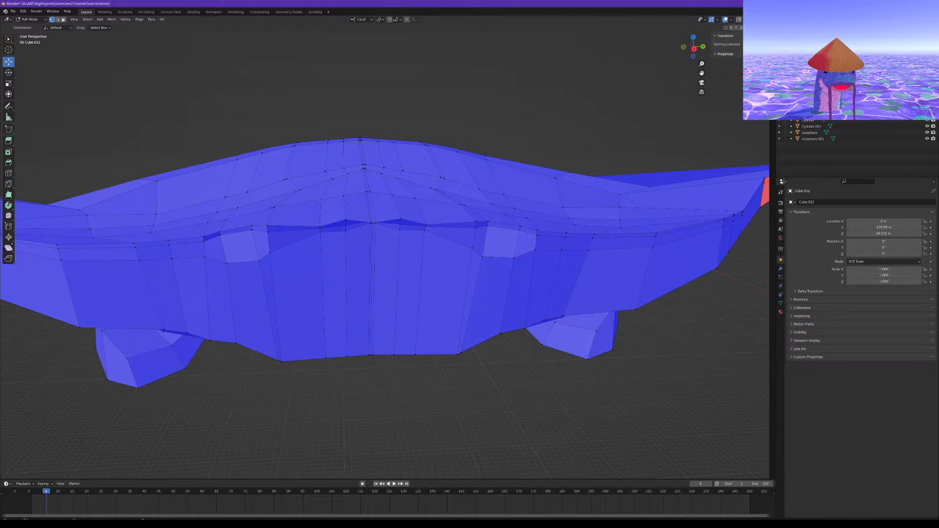
scroll(259, 219, up, 1)
middle_drag(239, 191, 235, 180)
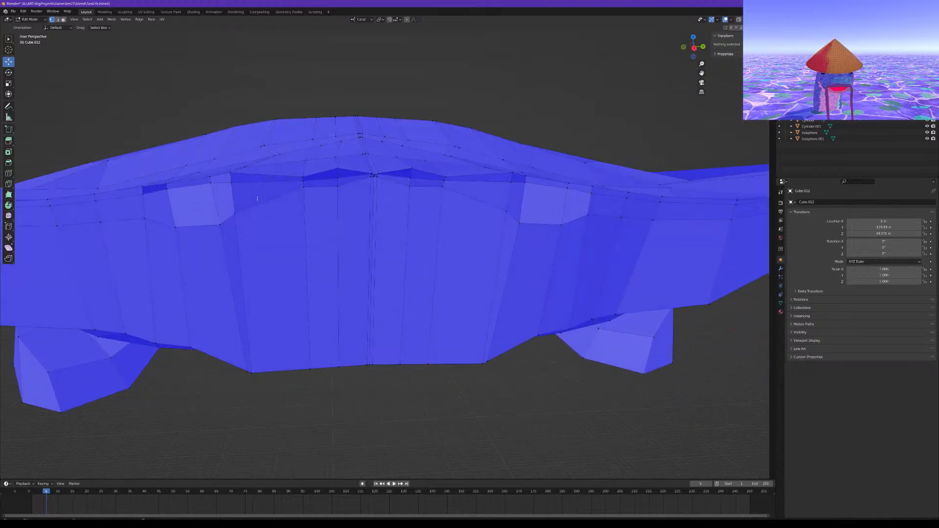
alt+click(233, 179)
key(g)
key(g)
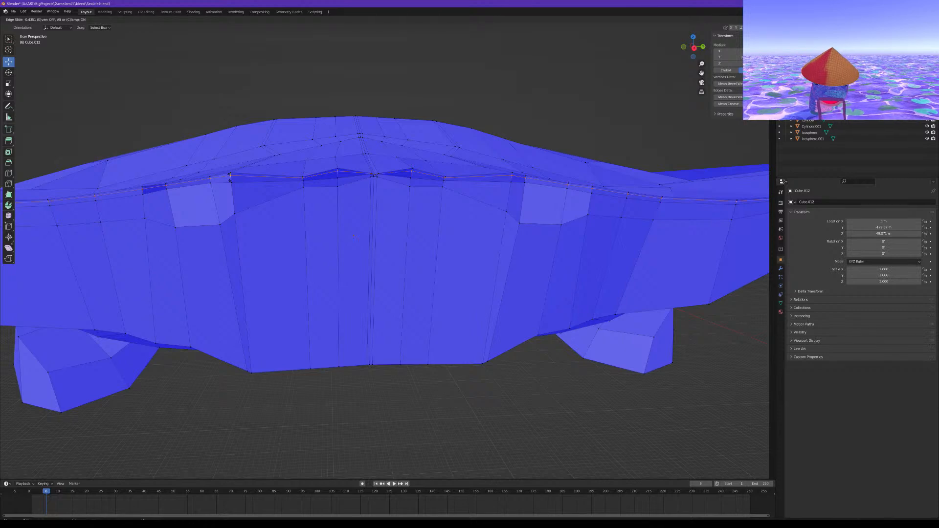
right_click(230, 178)
scroll(350, 180, up, 1)
middle_drag(351, 179, 342, 180)
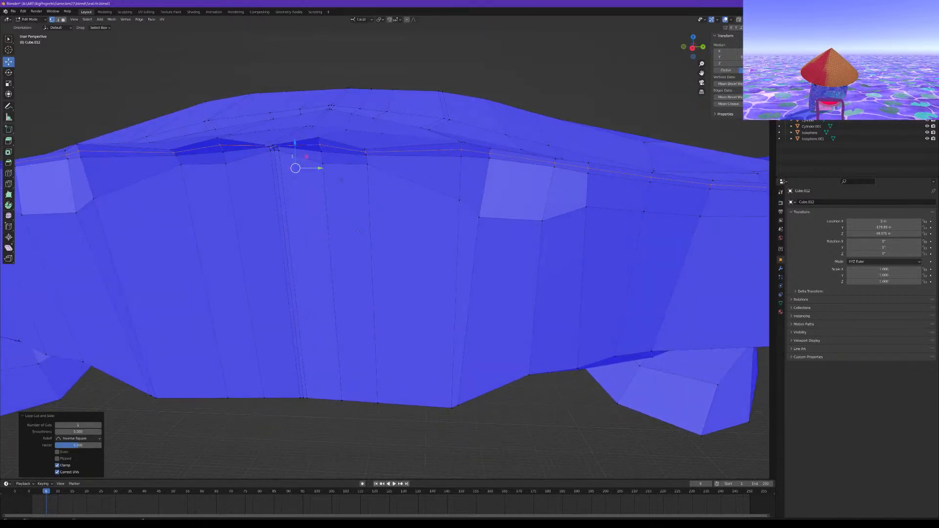
key(ctrl+z)
In face selection mode, select the faces of the left notch and the rim strip running from it towards the centre
scroll(341, 180, down, 1)
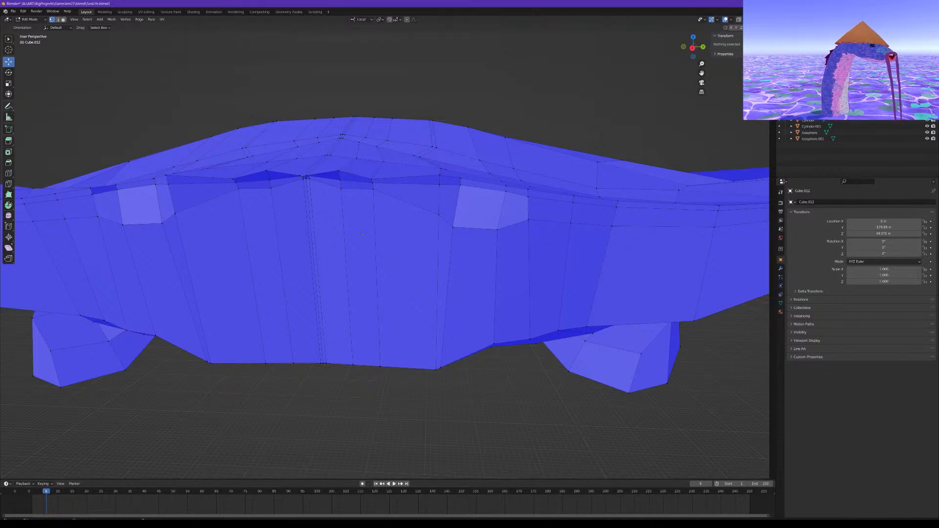
scroll(362, 233, down, 4)
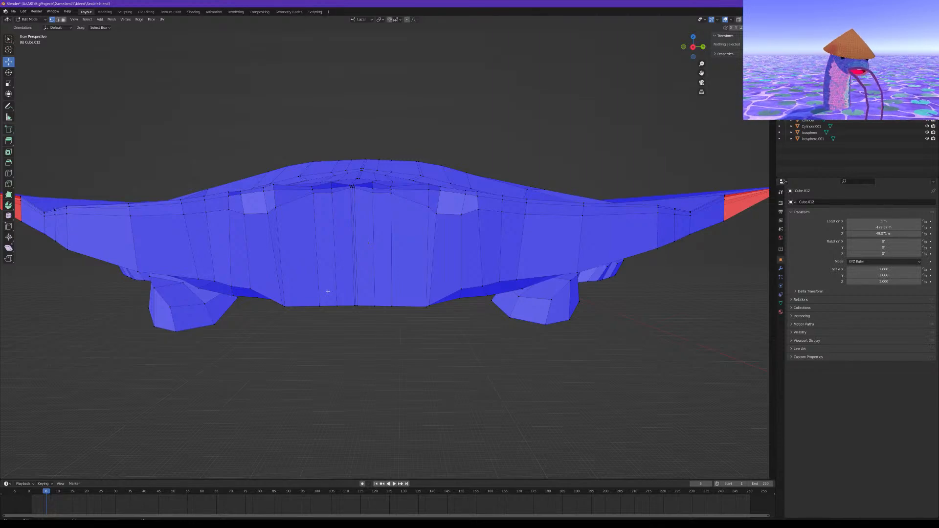
scroll(213, 254, down, 1)
middle_drag(369, 255, 284, 215)
scroll(413, 307, up, 3)
scroll(327, 276, down, 4)
scroll(327, 276, down, 3)
scroll(291, 240, up, 4)
scroll(284, 214, up, 1)
click(64, 20)
click(210, 168)
shift+click(207, 162)
shift+click(207, 162)
shift+click(204, 158)
shift+click(238, 163)
shift+click(241, 155)
shift+click(257, 164)
shift+click(256, 151)
shift+click(283, 159)
shift+click(285, 150)
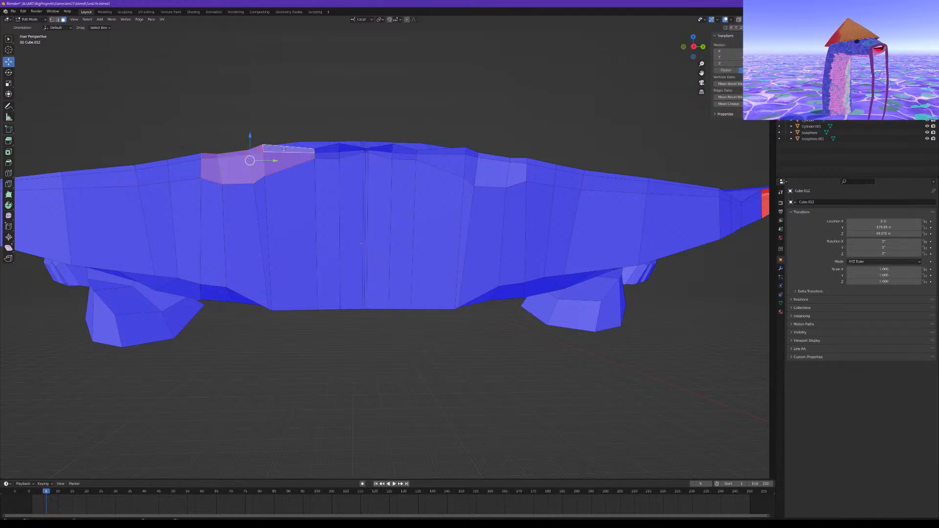
shift+click(330, 158)
key(ctrl+z)
shift+click(330, 156)
shift+click(331, 148)
shift+click(349, 154)
shift+click(349, 149)
Add the rim strip faces beyond the centre gap and the right notch's faces to the selection
scroll(371, 162, up, 2)
shift+middle_drag(373, 163, 342, 196)
shift+click(345, 162)
shift+click(349, 155)
shift+click(372, 163)
shift+click(371, 156)
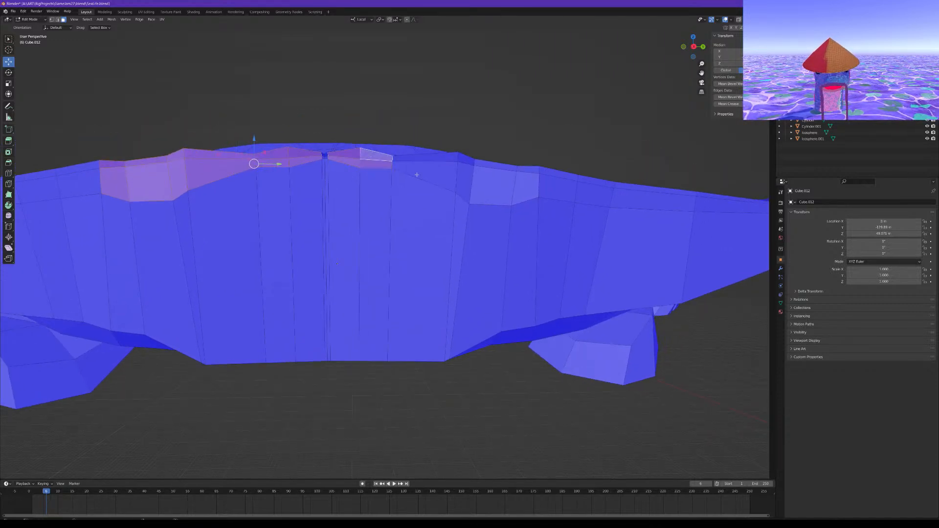
shift+click(417, 172)
shift+click(428, 158)
shift+click(465, 174)
shift+click(466, 160)
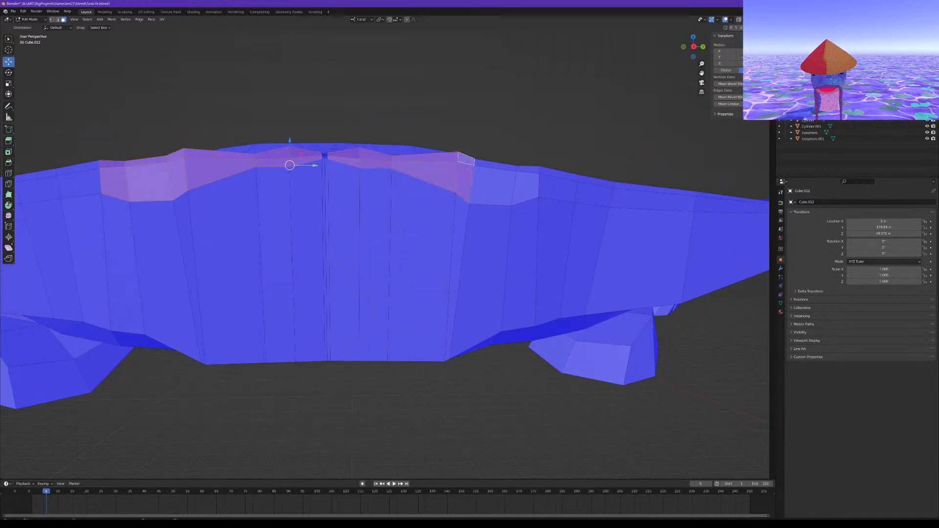
shift+click(492, 182)
shift+click(495, 166)
shift+click(524, 185)
shift+click(525, 175)
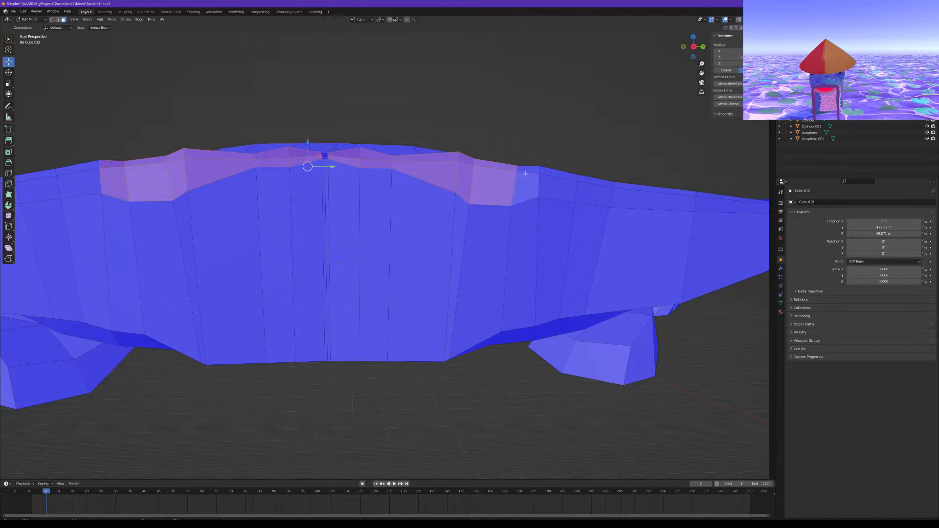
shift+click(526, 181)
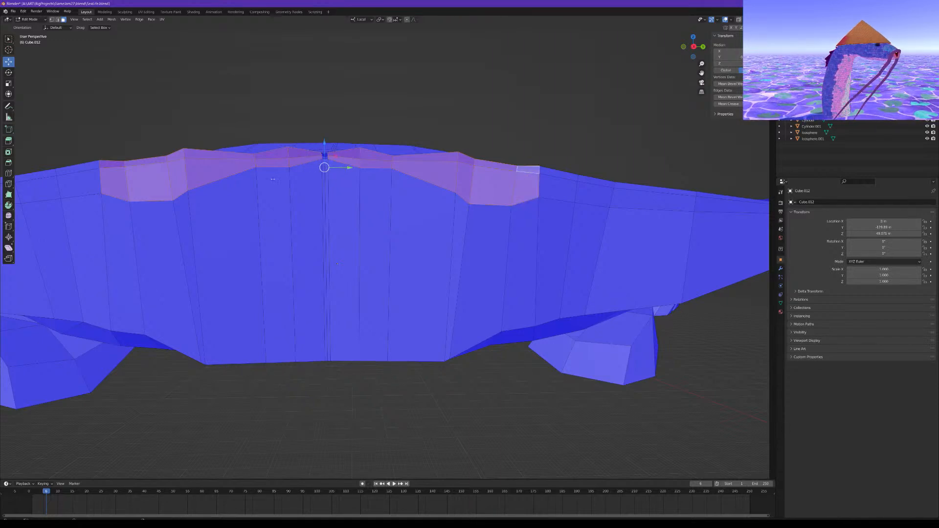
Extrude the selected notch and strip faces and push them about 0.16 m into the shell along local X
middle_drag(273, 180, 259, 165)
middle_drag(257, 200, 440, 230)
middle_drag(202, 197, 223, 151)
middle_drag(410, 154, 448, 268)
key(e)
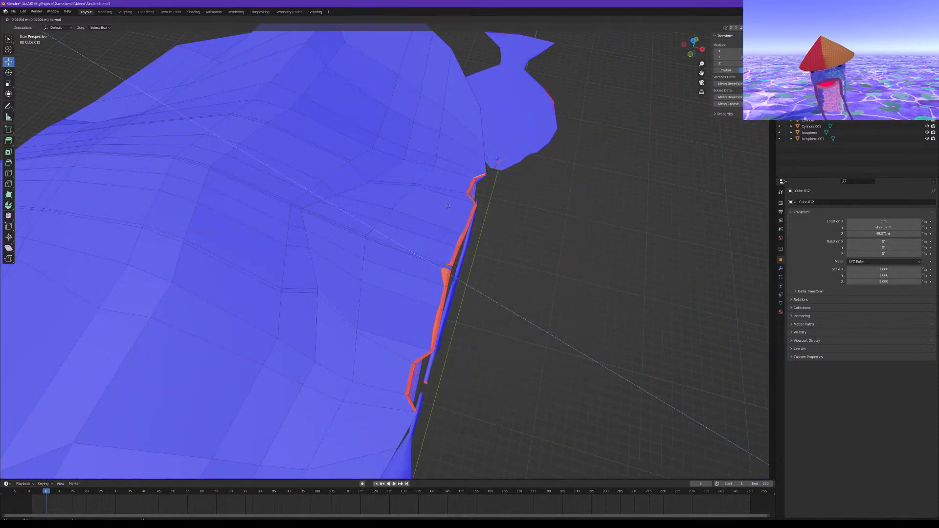
right_click(448, 207)
drag(473, 277, 434, 274)
middle_drag(434, 274, 356, 221)
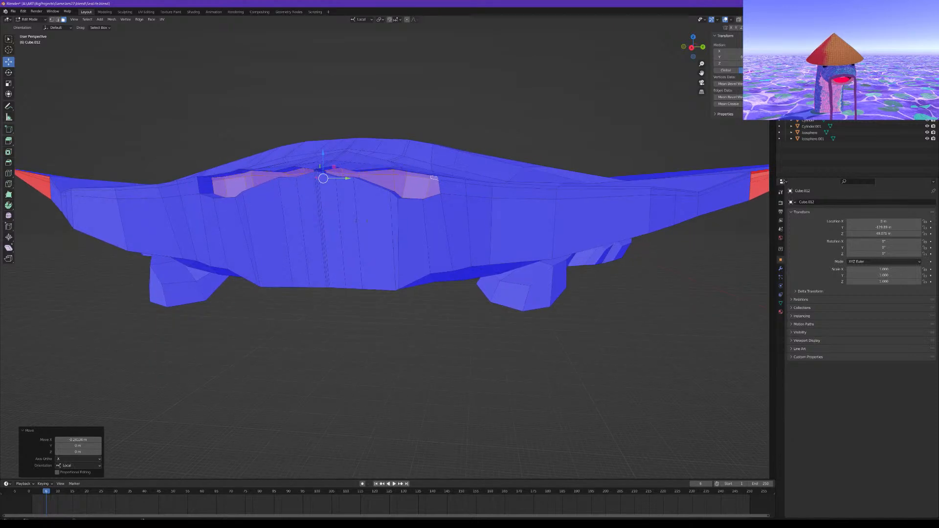
Invert the selection and hide it so only the recessed notch faces remain displayed
click(94, 19)
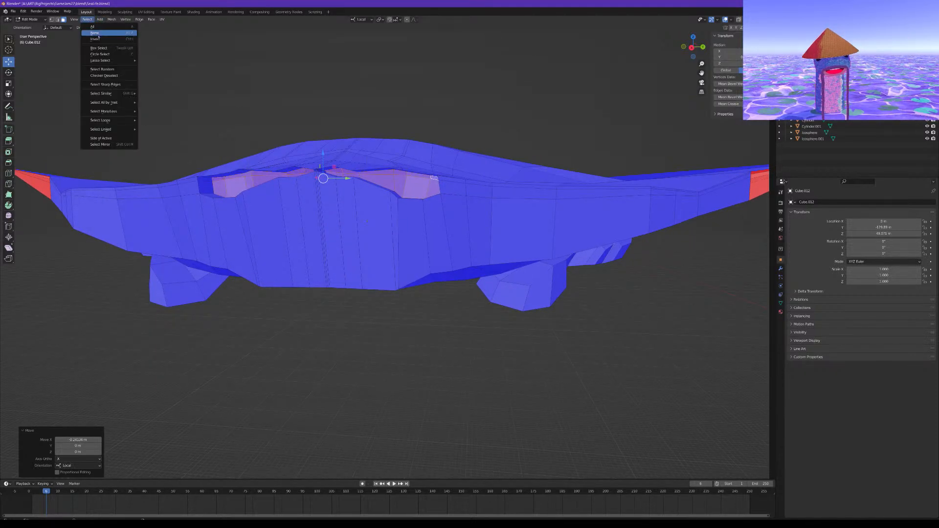
click(99, 38)
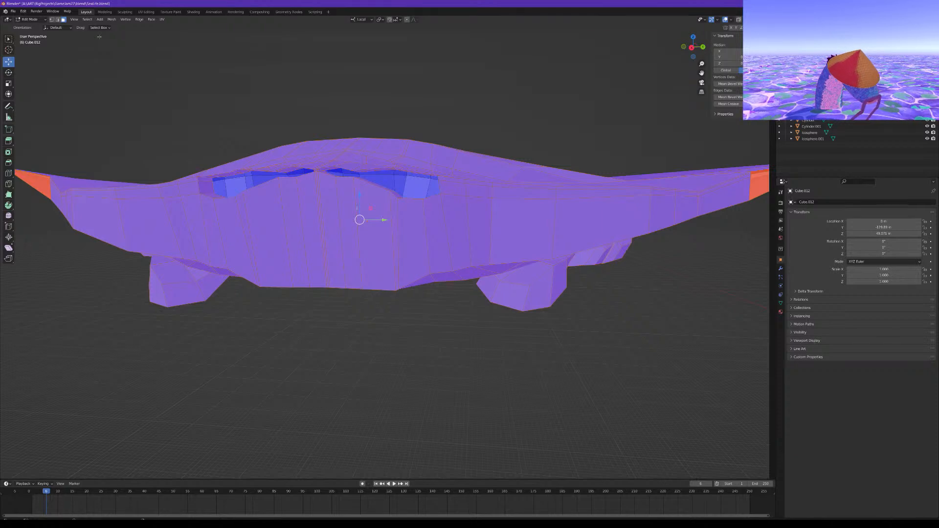
key(h)
middle_drag(298, 147, 302, 109)
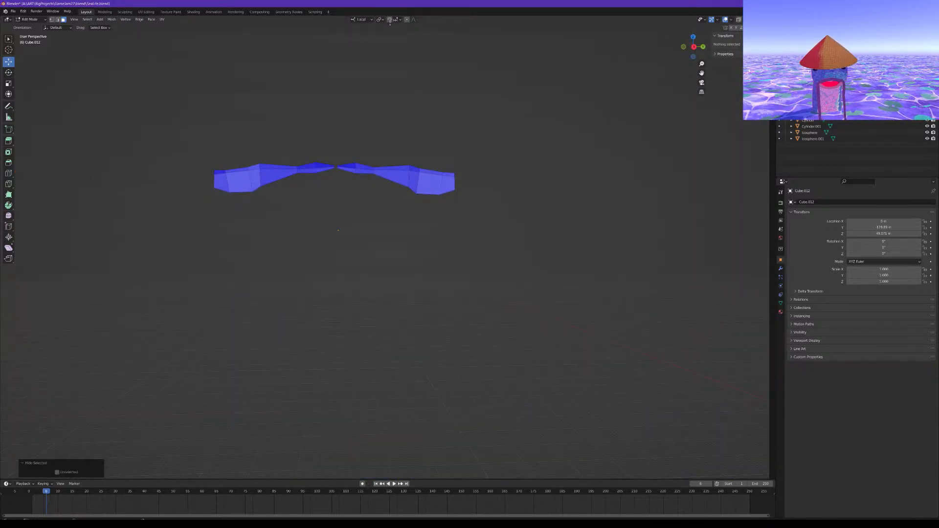
Select the recessed strip's centre edges, enable proportional editing, and move them about 0.15 m along local X
click(58, 19)
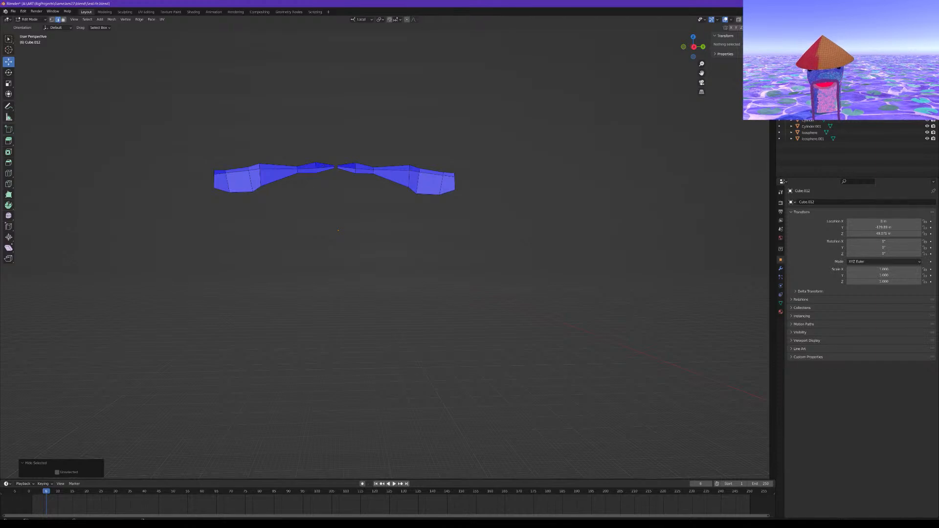
click(342, 201)
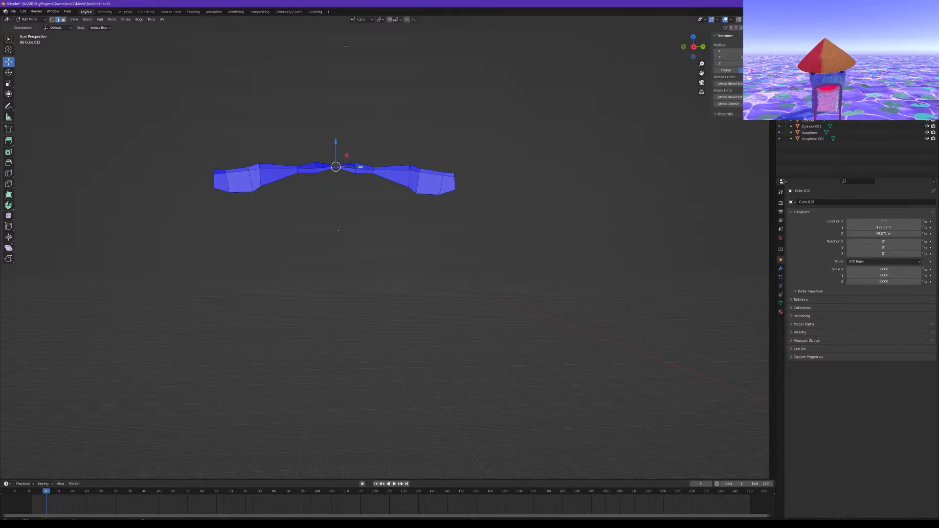
click(406, 20)
middle_drag(416, 103, 316, 183)
drag(318, 191, 297, 193)
middle_drag(299, 194, 371, 135)
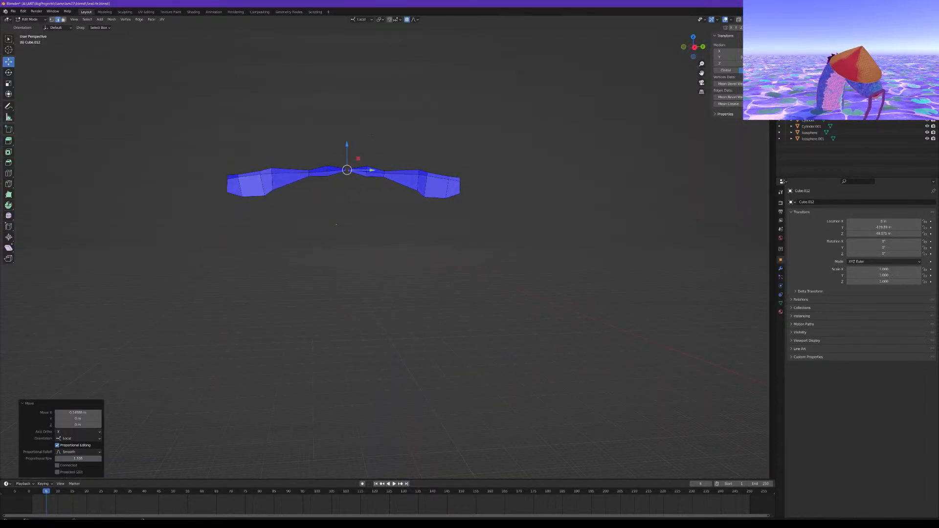
Reveal the hidden shell geometry to inspect the recess, and undo back to the isolated strip
key(alt+h)
middle_drag(367, 135, 330, 186)
scroll(355, 157, up, 3)
key(ctrl+z)
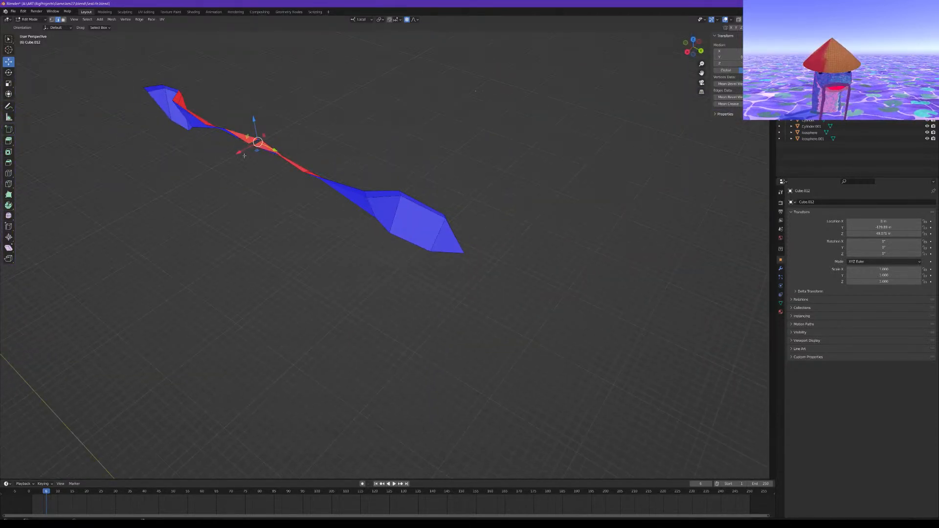
Move the strip's centre edges further along local X, check them against the revealed shell, and undo back to the isolated strip
drag(240, 152, 221, 163)
scroll(221, 162, down, 4)
middle_drag(220, 163, 236, 151)
key(alt+h)
middle_drag(320, 161, 280, 185)
scroll(349, 133, up, 2)
key(ctrl+z)
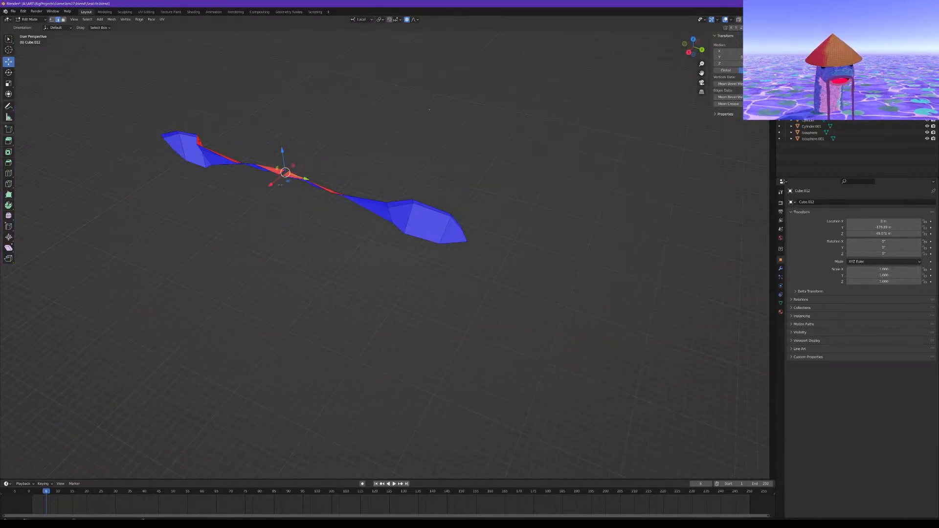
Nudge the strip's centre edges slightly along local X, reveal the hidden shell geometry, and clear the selection
drag(270, 185, 273, 187)
middle_drag(301, 211, 233, 297)
key(alt+h)
key(alt+a)
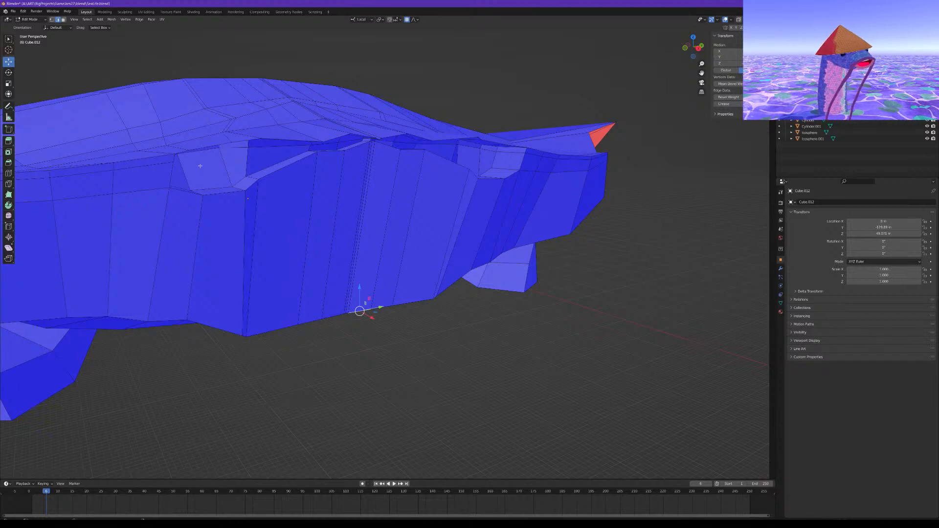
Select the two central faces of the recessed strip, turn off proportional editing, nudge them slightly along local X, and deselect them
middle_drag(228, 194, 218, 190)
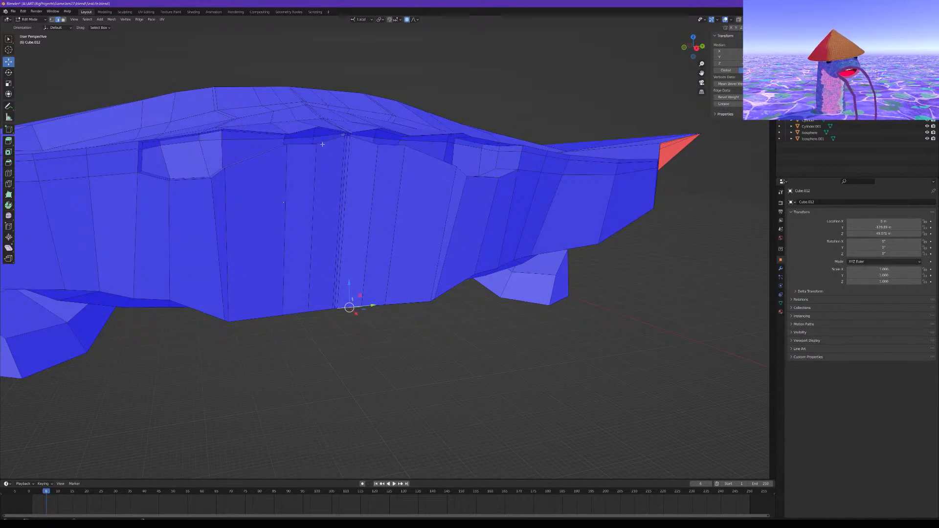
mouse_move(303, 139)
middle_down()
mouse_move(299, 147)
mouse_move(285, 137)
middle_up()
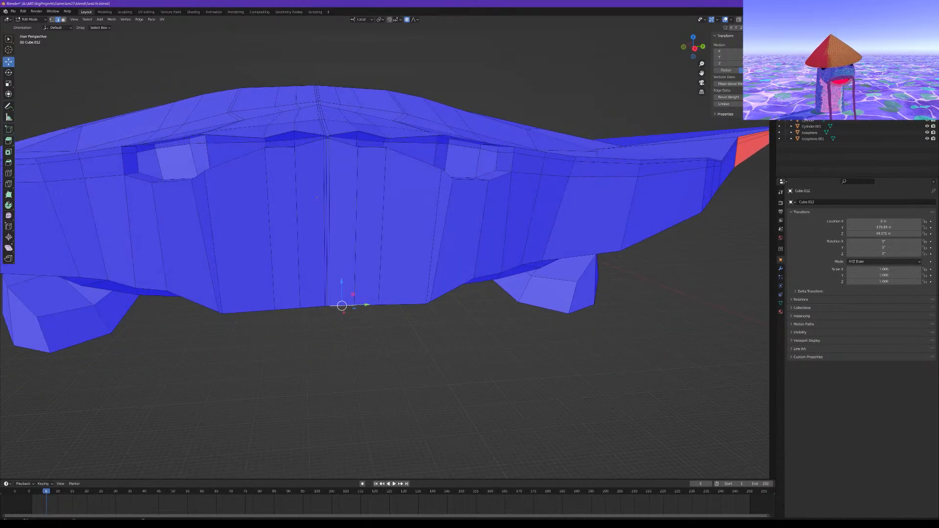
click(64, 20)
click(301, 138)
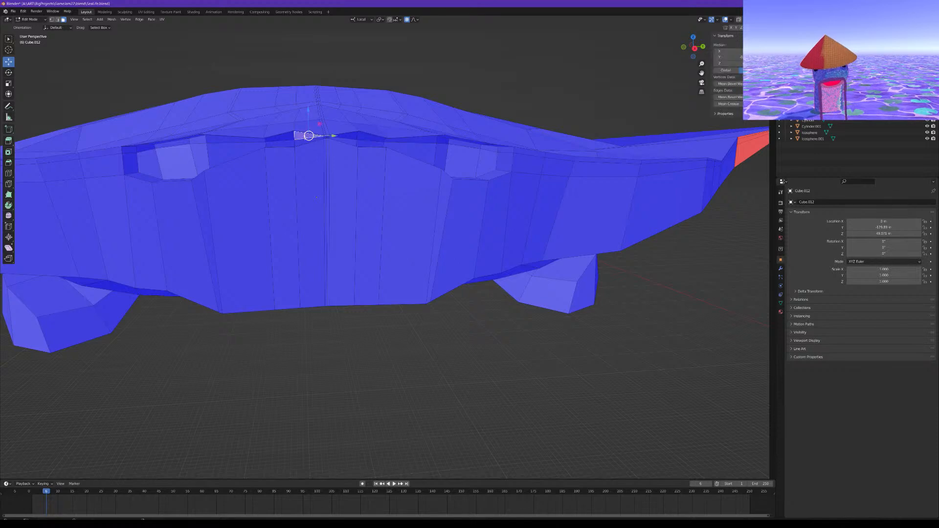
shift+click(349, 137)
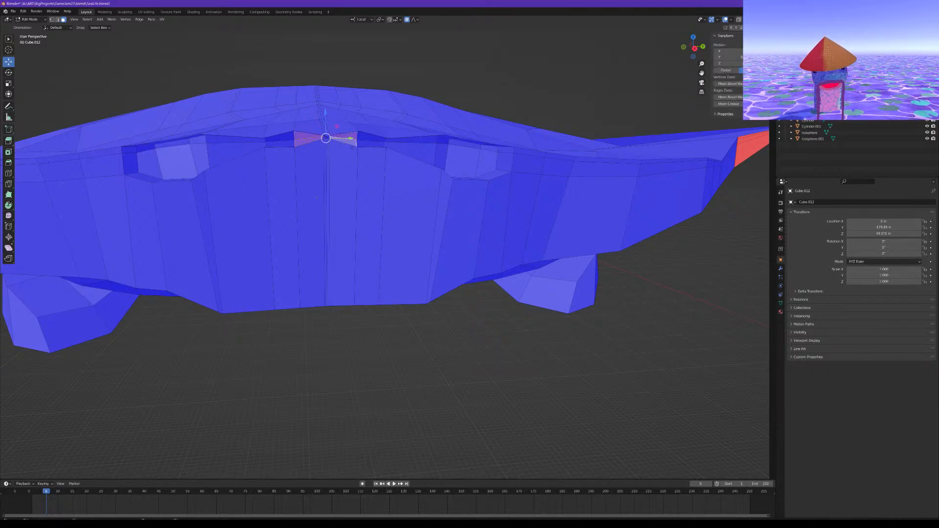
key(shift+Tab)
middle_drag(316, 197, 385, 113)
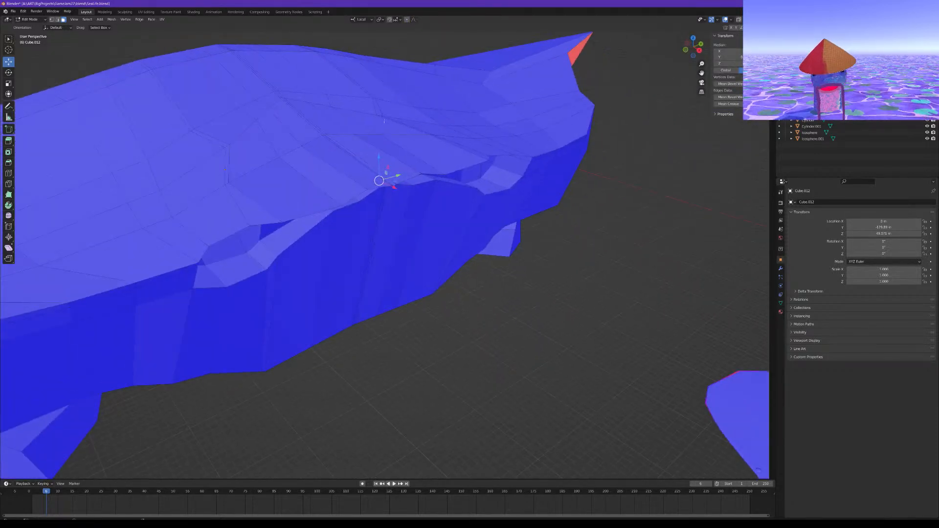
drag(397, 189, 392, 186)
middle_drag(392, 188, 339, 163)
drag(299, 144, 301, 143)
middle_drag(267, 298, 306, 298)
key(ctrl+z)
drag(314, 172, 313, 175)
click(334, 315)
Add a single horizontal loop cut around the shell's side wall, slid about 0.72 of the way up, just below the notches
middle_drag(333, 315, 338, 277)
middle_drag(347, 348, 261, 317)
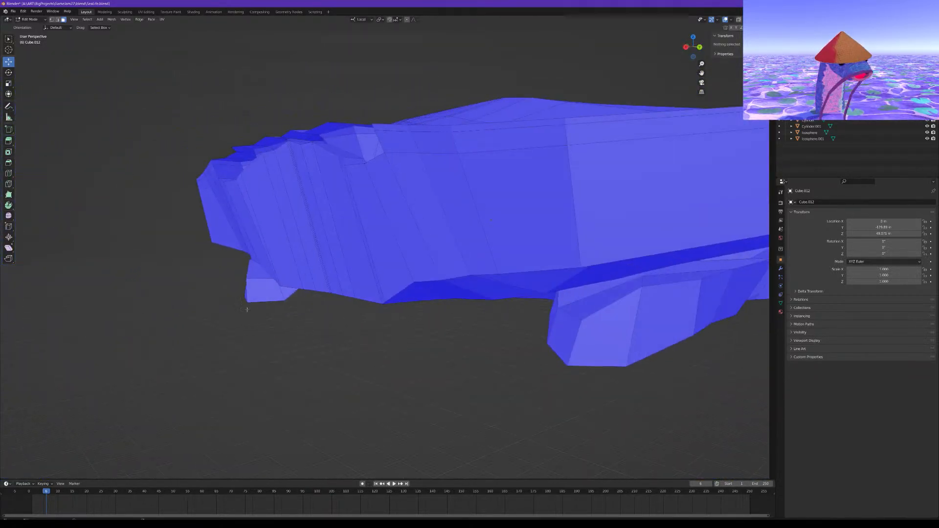
middle_drag(491, 220, 396, 236)
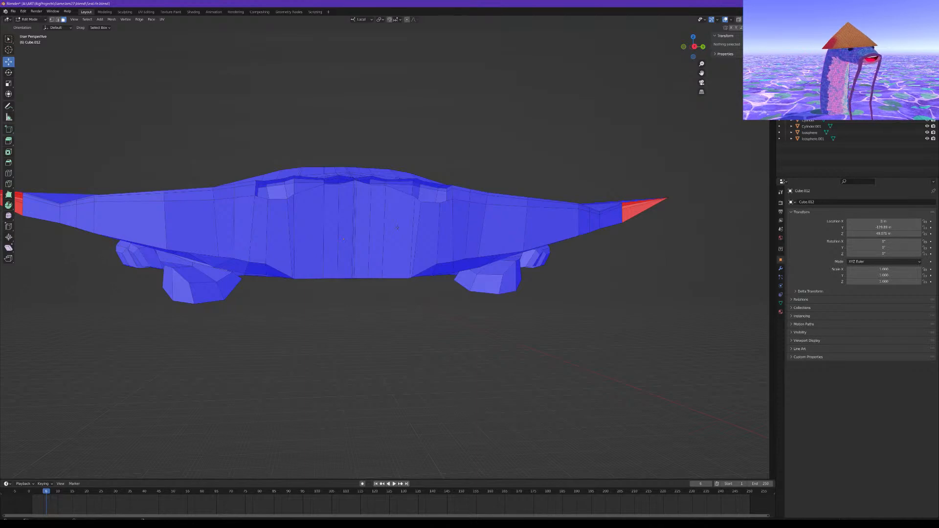
mouse_move(398, 229)
middle_down()
mouse_move(342, 235)
mouse_move(402, 243)
middle_up()
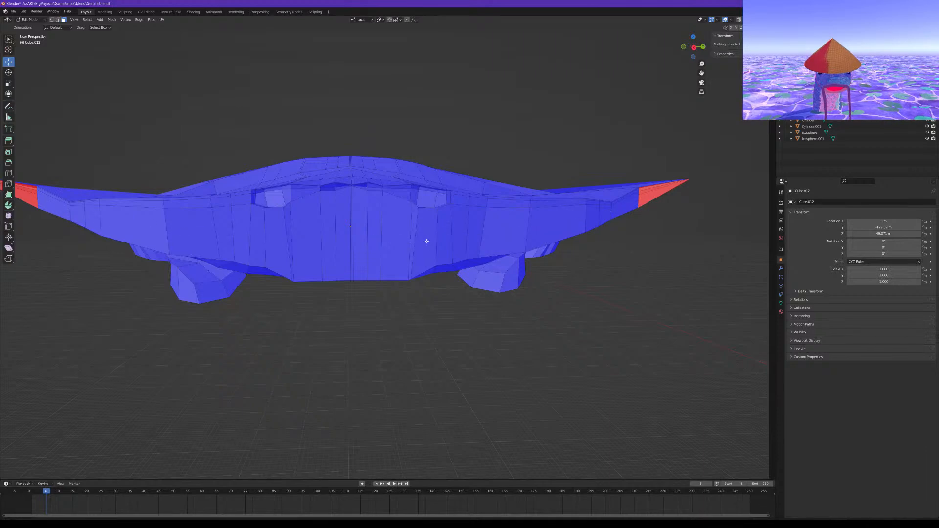
key(ctrl+r)
click(422, 223)
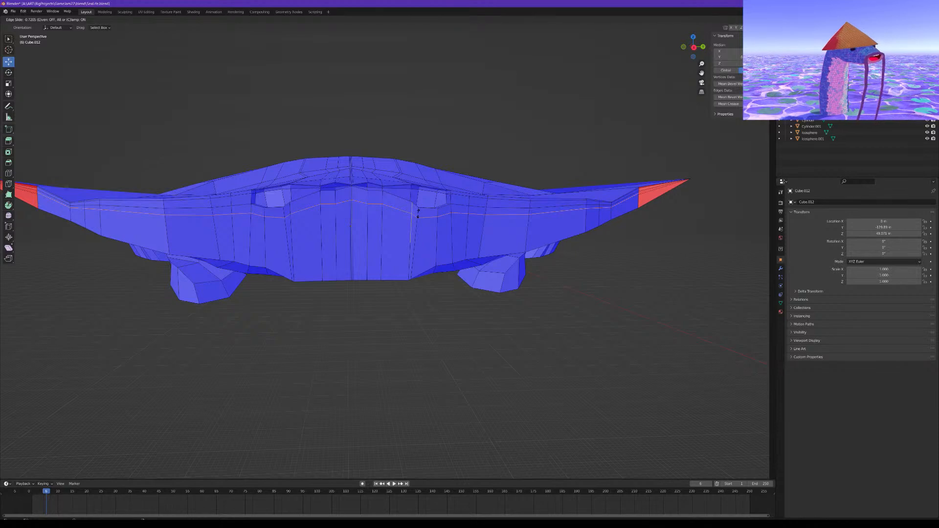
click(419, 214)
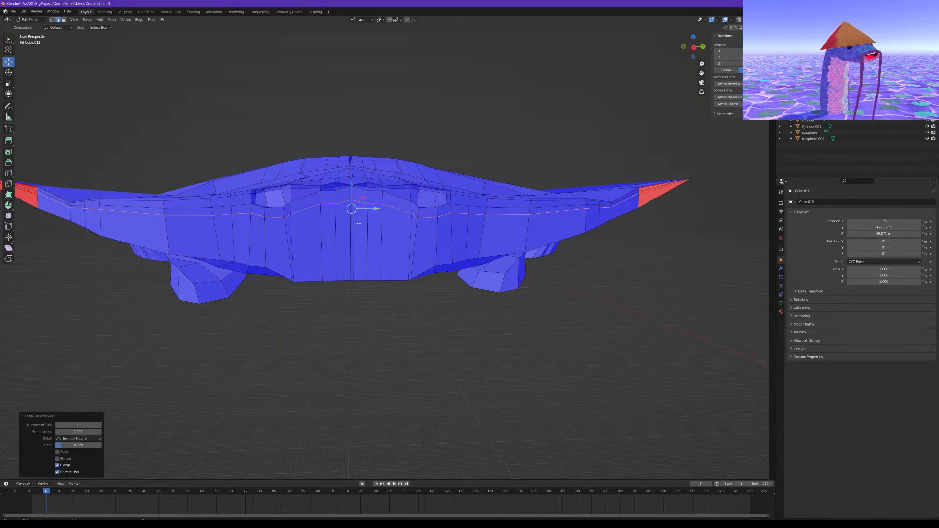
Select all front wall faces between the two notches, including the narrow upper row above the new edge loop
scroll(361, 223, up, 1)
shift+middle_drag(360, 224, 369, 242)
scroll(369, 241, up, 1)
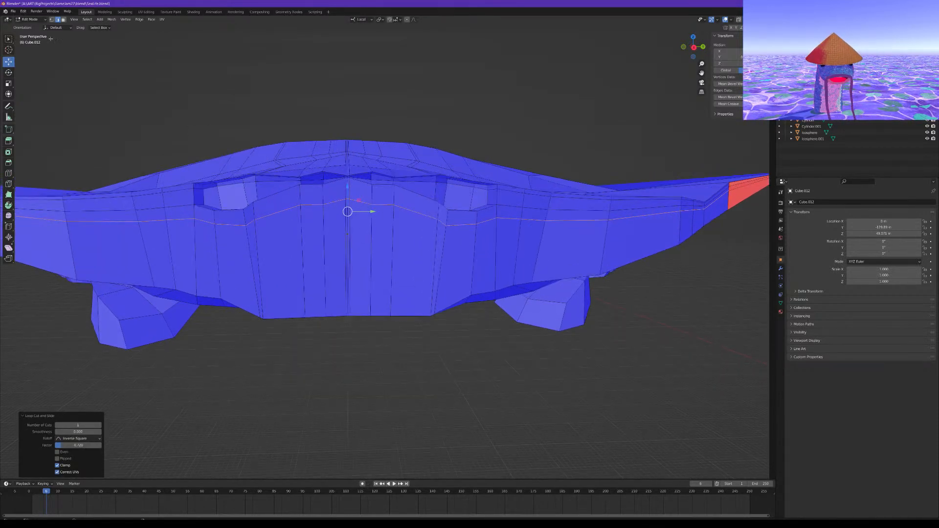
click(52, 19)
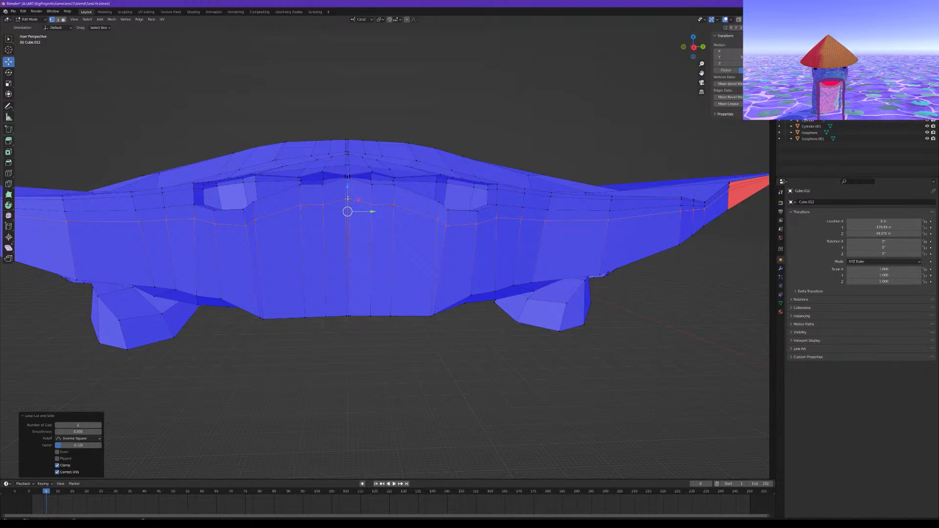
click(348, 198)
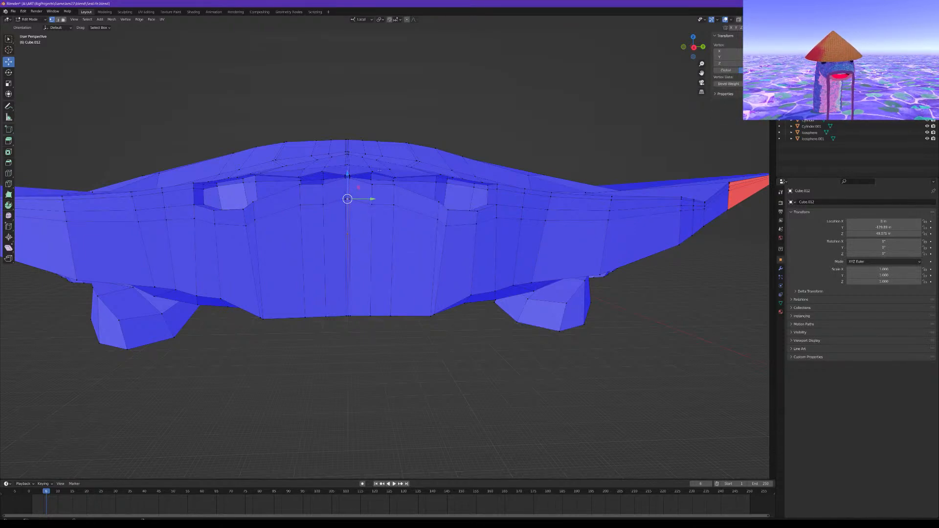
click(63, 19)
drag(253, 234, 439, 269)
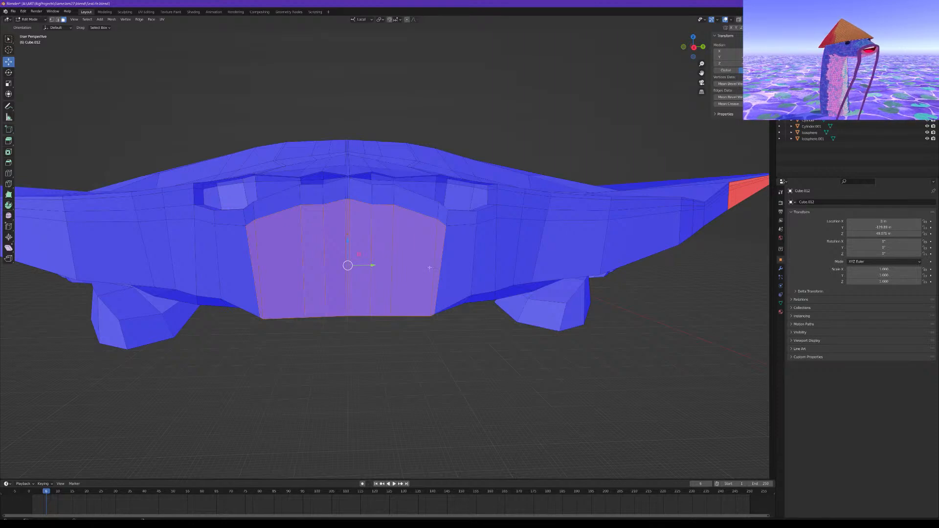
shift+click(299, 201)
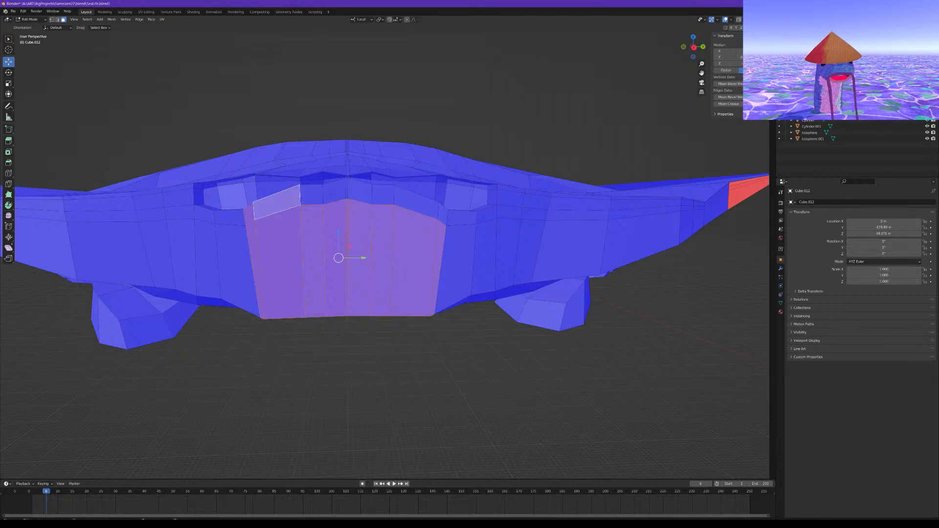
shift+click(331, 196)
shift+drag(315, 197, 425, 235)
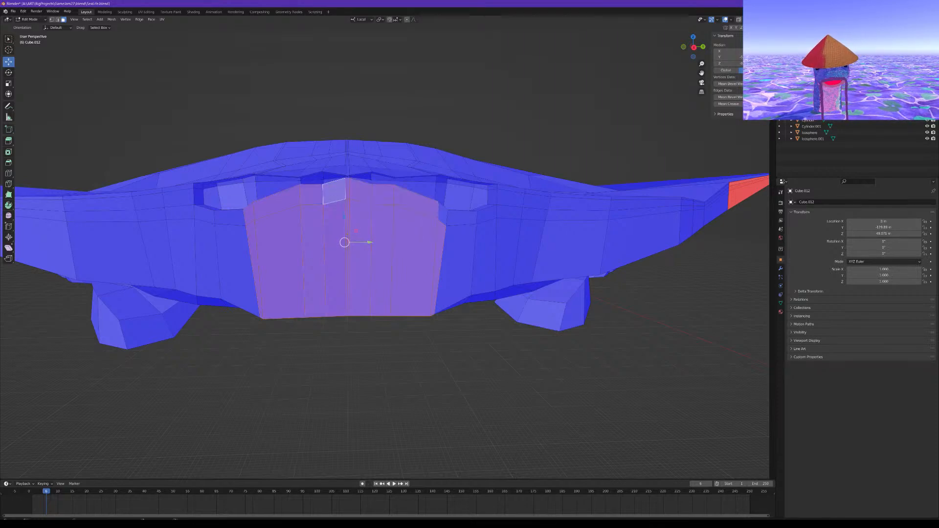
shift+click(441, 216)
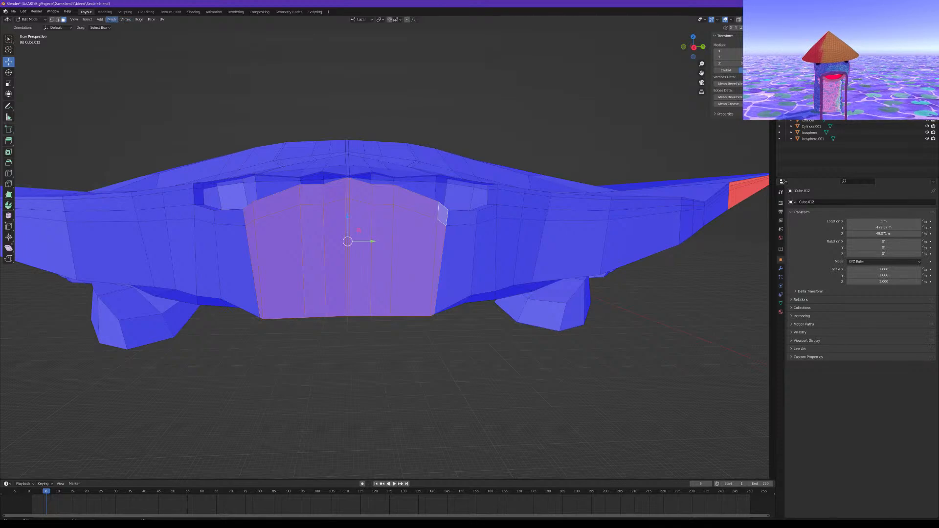
Invert the selection and hide it so only the front wall panel between the notches remains displayed
click(85, 20)
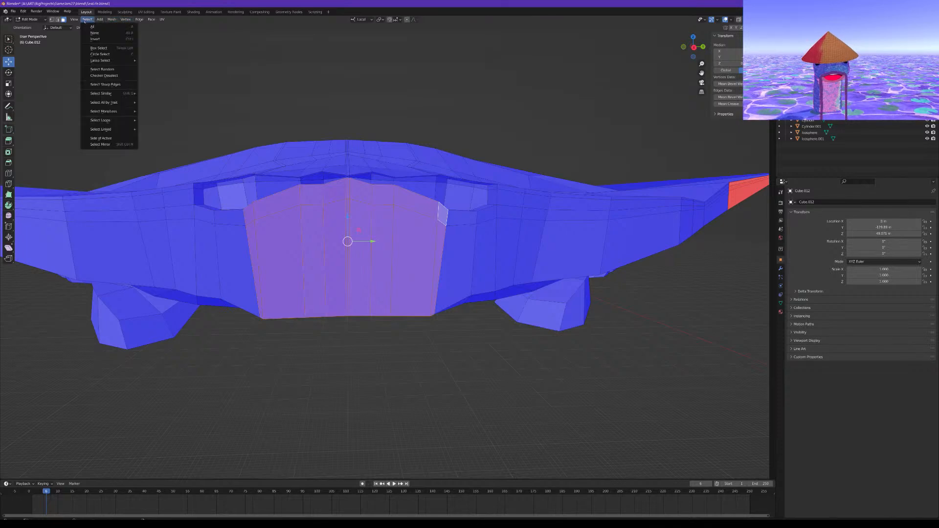
click(95, 38)
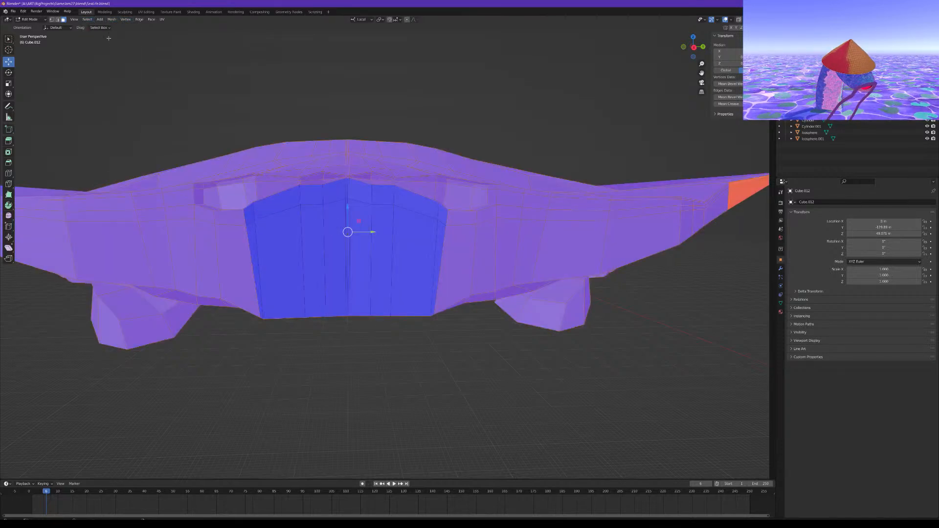
key(h)
Select the panel's top centre vertex and lower it about 0.11 m along local Z with smooth proportional editing
key(1)
middle_drag(332, 157, 337, 164)
drag(340, 165, 355, 181)
middle_drag(356, 181, 357, 182)
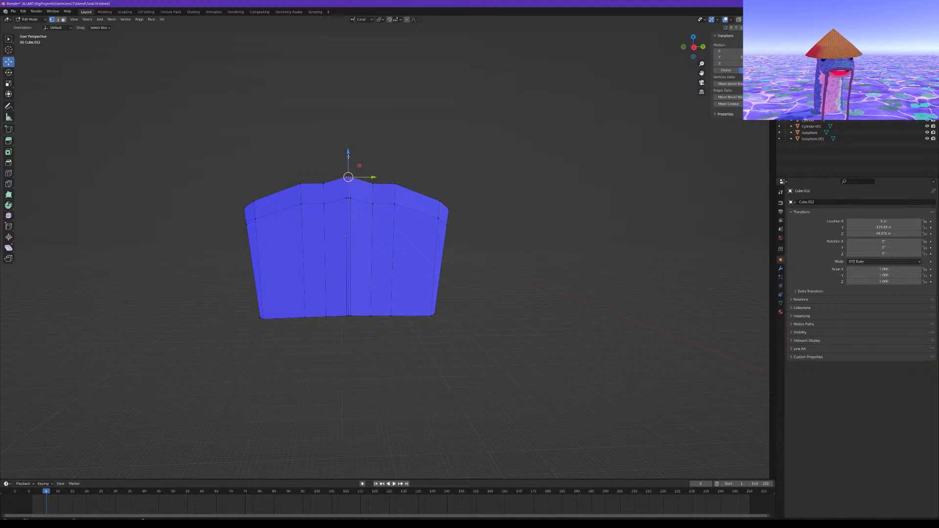
click(407, 20)
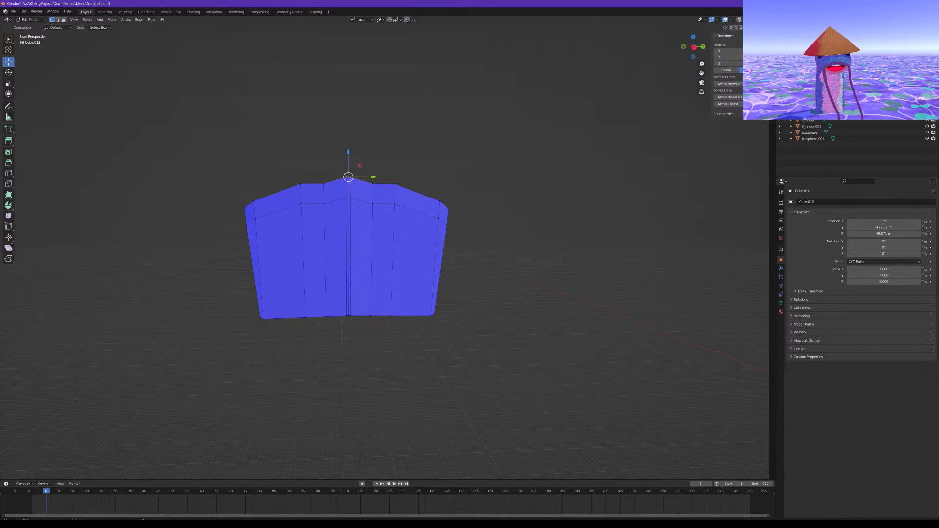
drag(348, 157, 350, 185)
key(ctrl+z)
scroll(347, 163, up, 8)
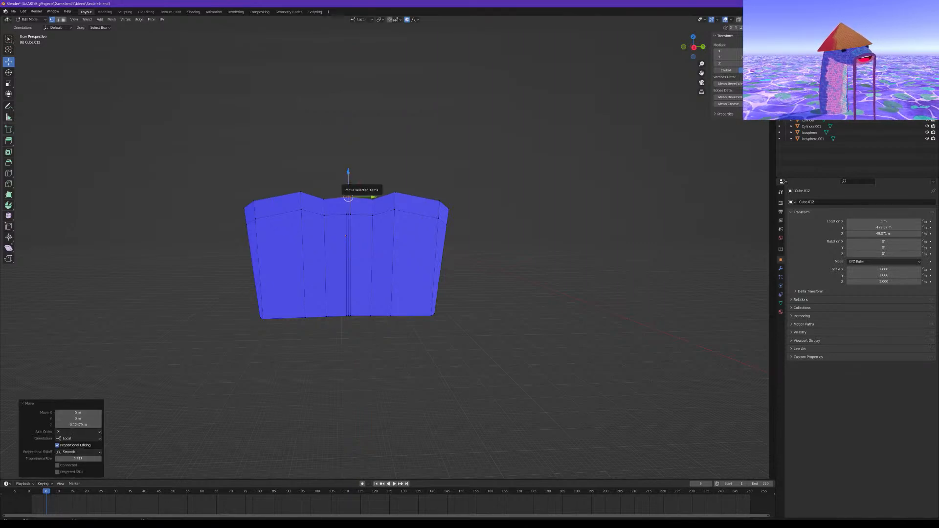
Reveal the hidden shell geometry around the reshaped front panel, clear the selection, and inspect the rim from the front
middle_drag(347, 183, 282, 260)
middle_drag(449, 200, 371, 203)
key(alt+h)
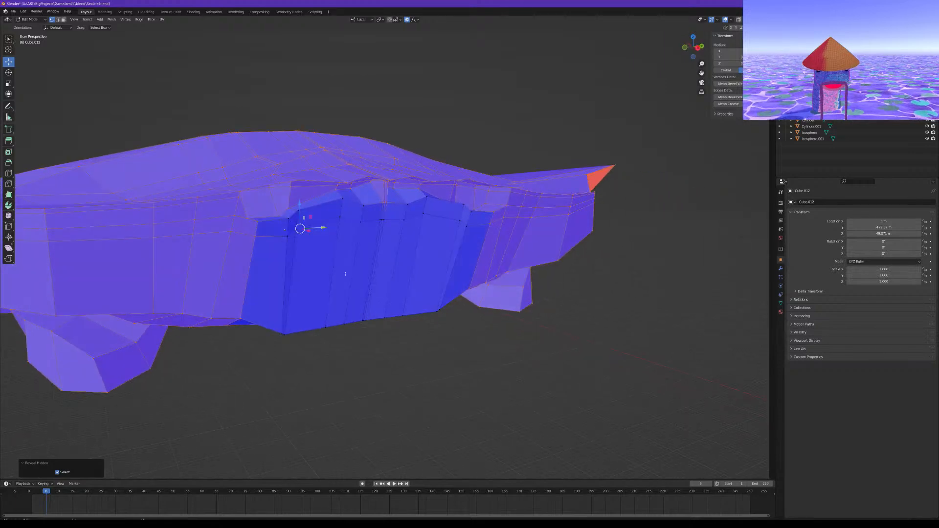
middle_drag(258, 200, 339, 226)
click(309, 377)
mouse_move(309, 377)
middle_down()
mouse_move(299, 388)
mouse_move(294, 376)
middle_up()
mouse_move(277, 343)
middle_down()
mouse_move(289, 337)
mouse_move(275, 349)
middle_up()
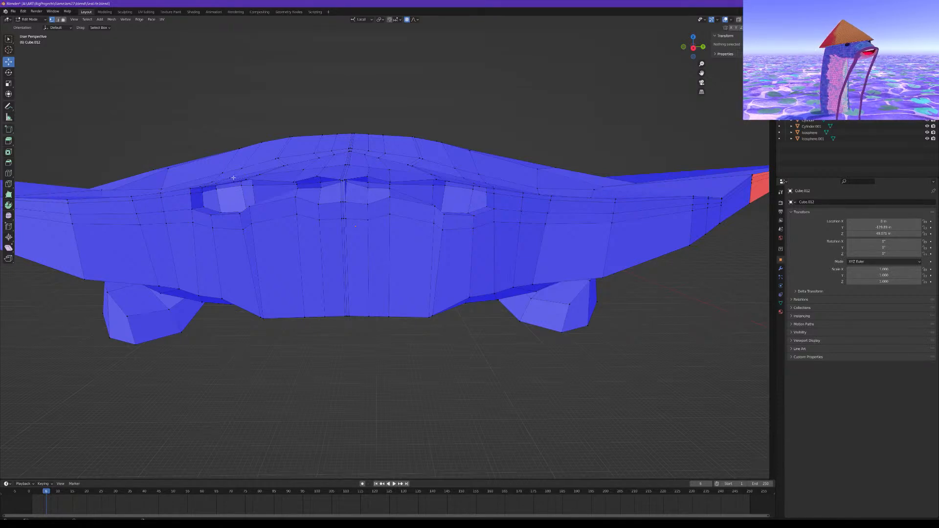
Select rim vertices across the front wall's centre, try raising them with proportional editing, undo that move, and turn proportional editing off
mouse_move(326, 186)
middle_down()
mouse_move(332, 197)
mouse_move(334, 185)
middle_up()
drag(304, 196, 406, 202)
drag(350, 173, 351, 151)
key(ctrl+z)
key(o)
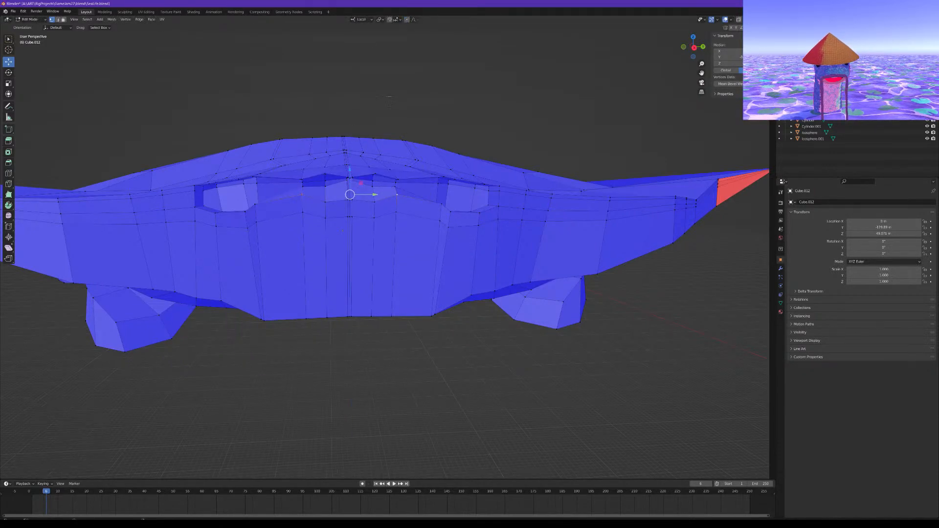
Add the remaining central rim vertices to the selection and raise them about 0.07 m along local Z
scroll(327, 195, up, 1)
shift+click(309, 189)
shift+drag(350, 201, 336, 185)
shift+click(373, 192)
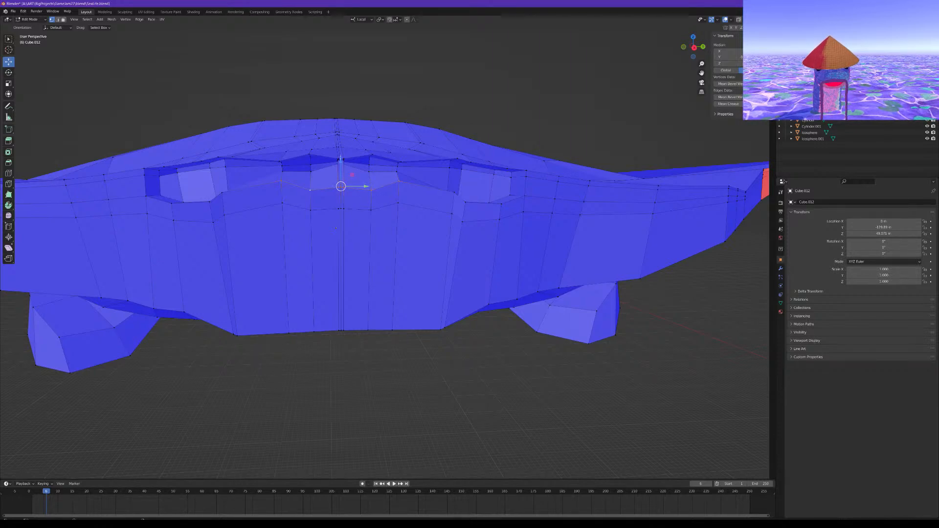
key(g)
key(z)
key(z)
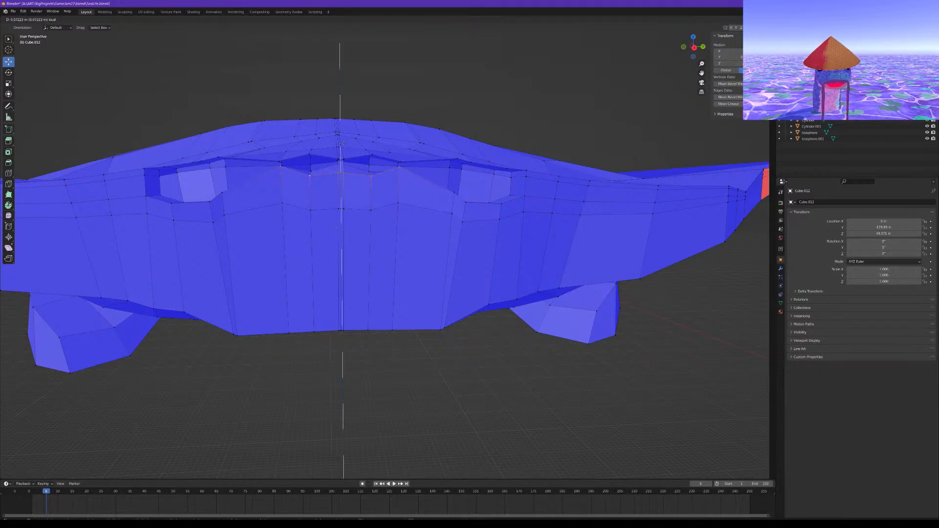
click(343, 145)
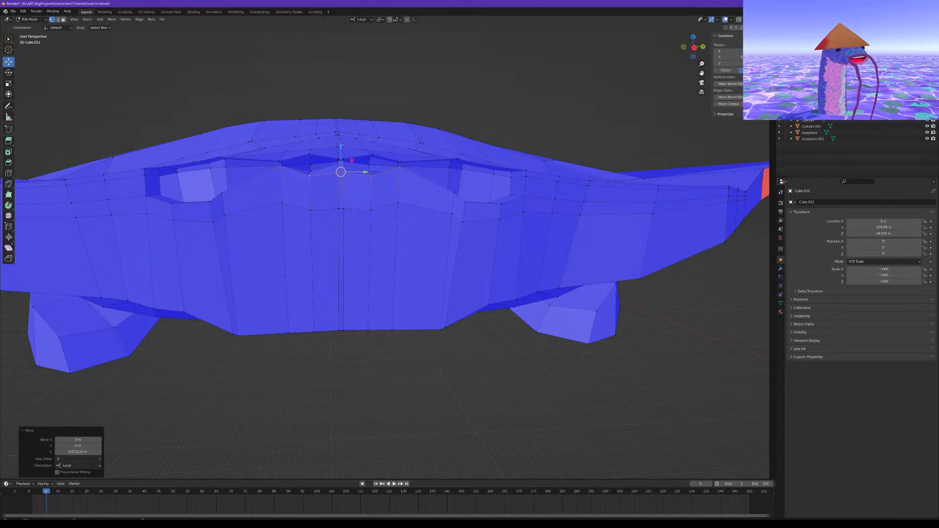
Select only the vertices at the middle of the front rim, raise them about 0.04 m along local Z, and deselect them
middle_drag(257, 180, 264, 176)
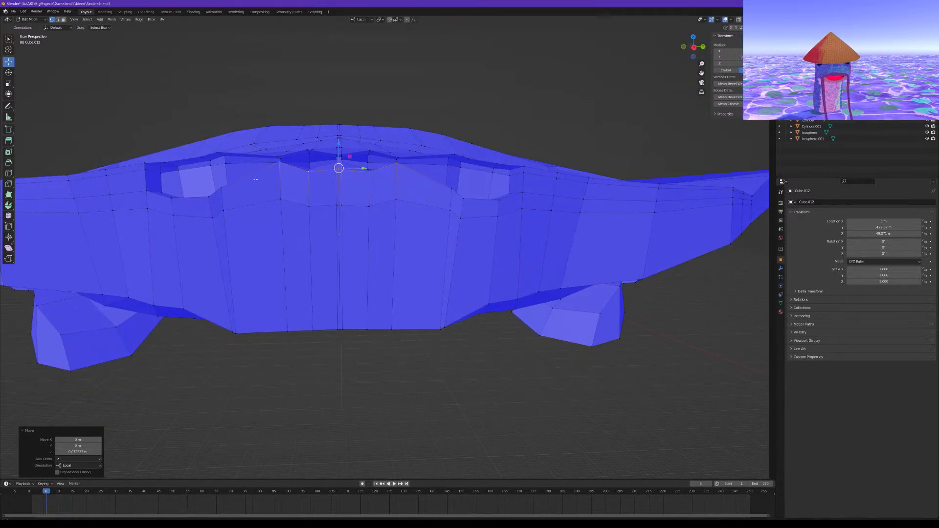
click(332, 168)
drag(339, 157, 339, 149)
middle_drag(339, 149, 364, 163)
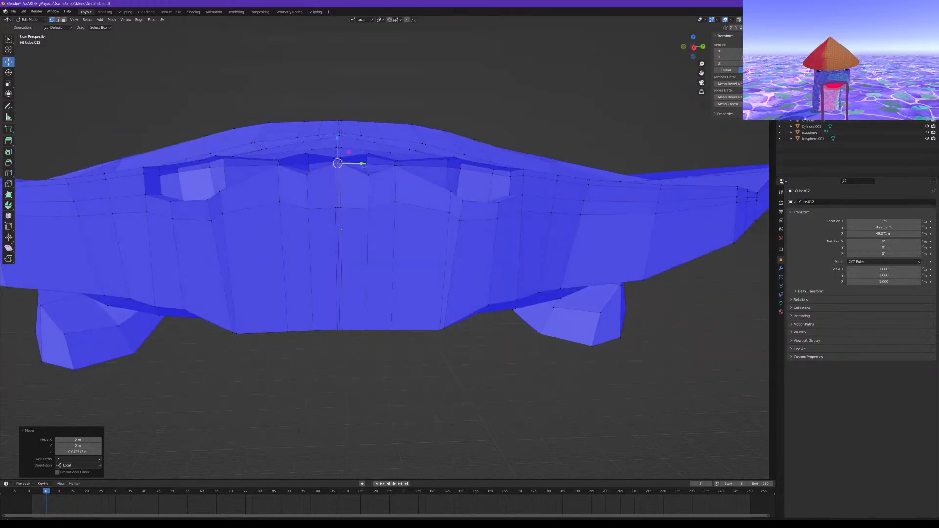
click(354, 362)
middle_drag(354, 363, 340, 375)
Select the inner lower corner vertices of both eye notches and raise them slightly along local Z
click(438, 235)
middle_drag(438, 234, 451, 214)
shift+click(204, 194)
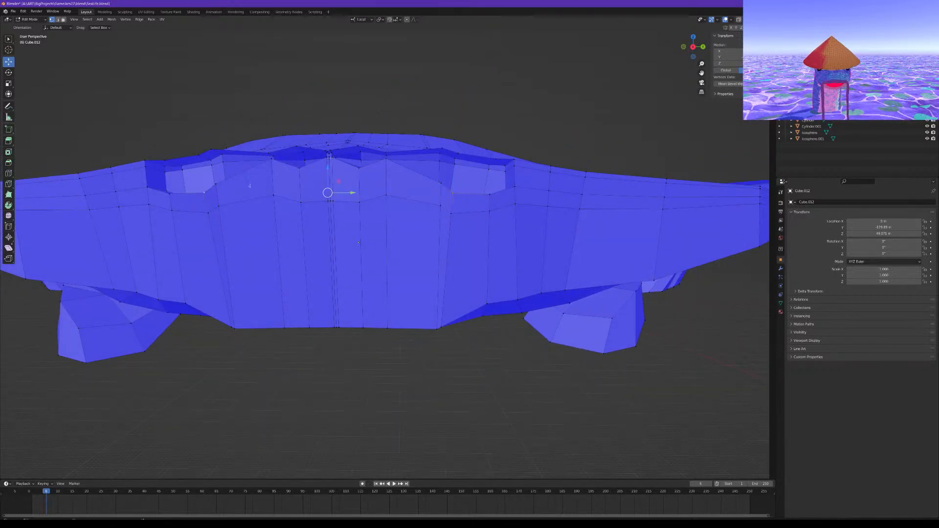
shift+click(441, 184)
shift+click(219, 184)
drag(328, 162, 329, 151)
Select the outer lower corner vertices of both eye notches and scale them inward along local Y
click(147, 187)
shift+click(514, 186)
key(shift+space)
key(s)
drag(353, 187, 353, 188)
Select the outer upper corner vertices of both eye notches and scale them inward along local Y
click(514, 166)
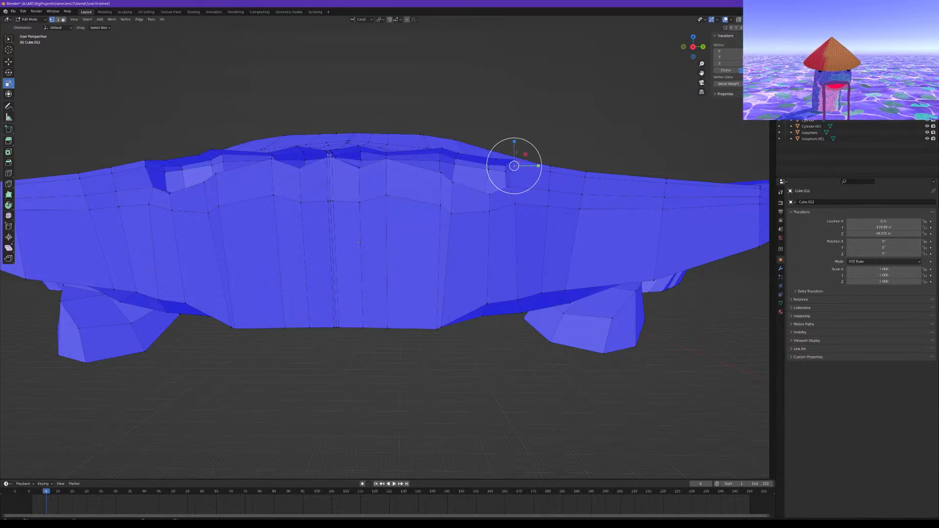
shift+click(146, 168)
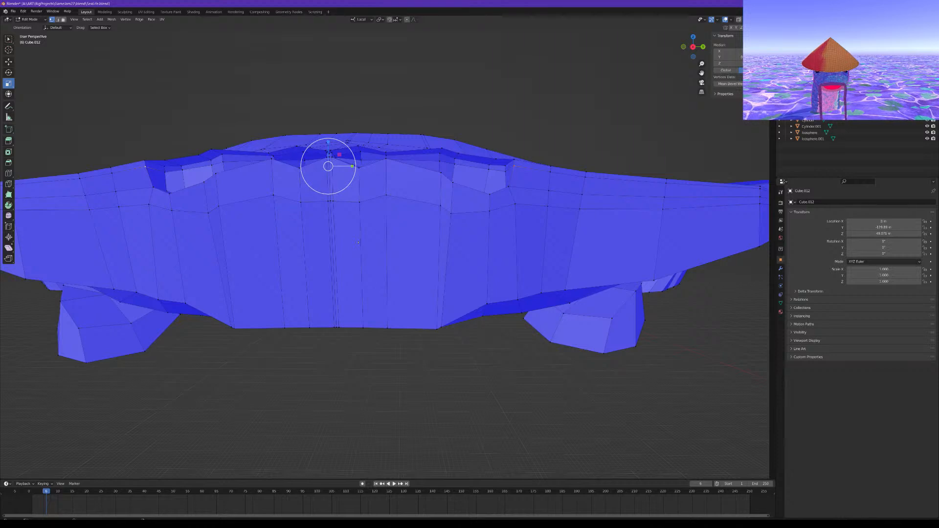
drag(352, 166, 331, 152)
Shift the outer upper corner vertices of both eye notches slightly along local X and deselect them
click(8, 62)
middle_drag(277, 168, 454, 196)
key(g)
key(x)
click(259, 193)
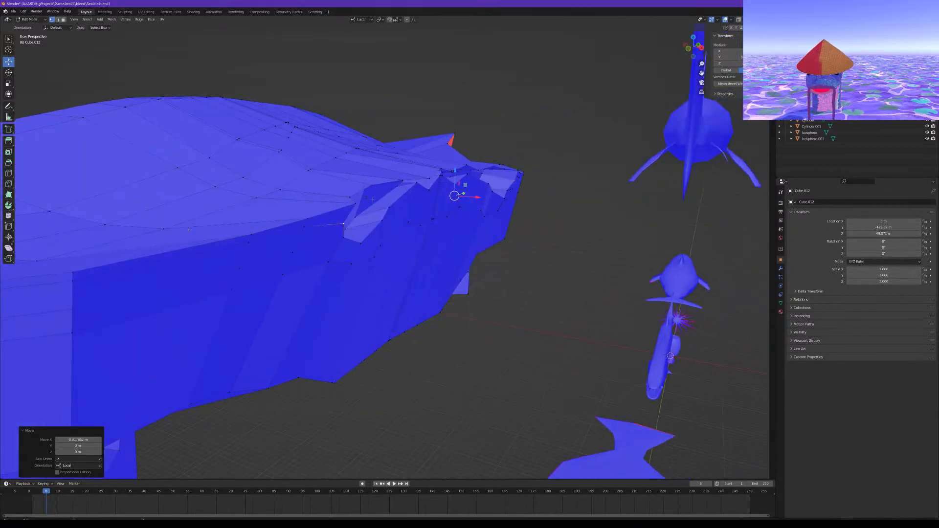
drag(476, 198, 472, 198)
click(580, 216)
middle_drag(580, 215, 409, 218)
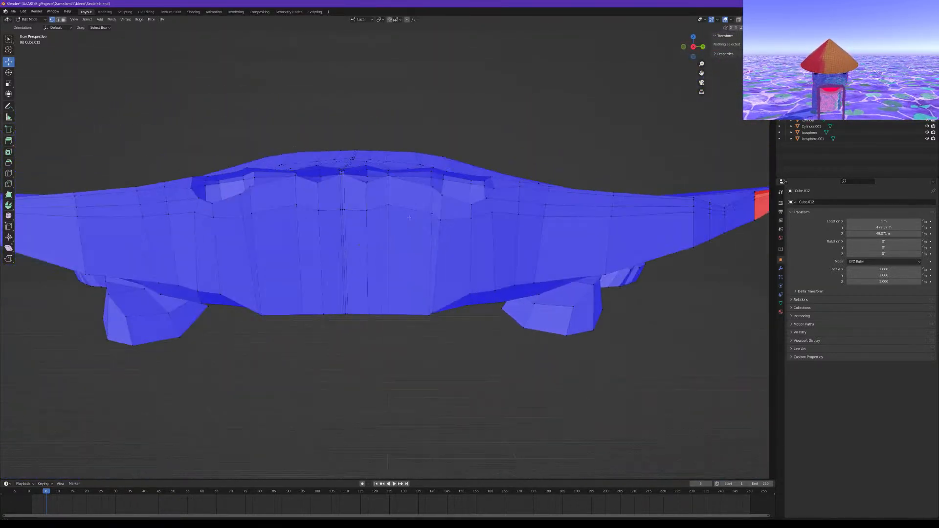
Add a horizontal edge loop across the lower front wall, slid close to its bottom edge, and deselect it
click(63, 20)
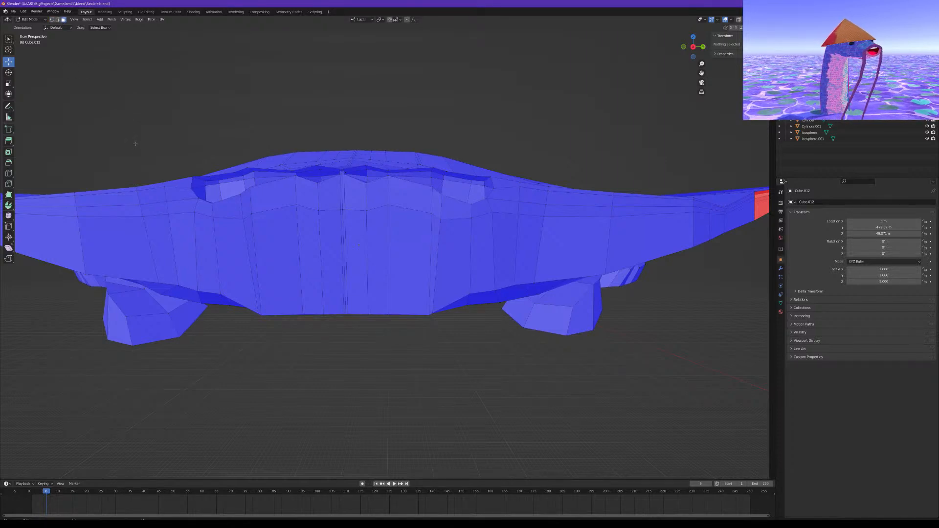
middle_drag(285, 206, 286, 200)
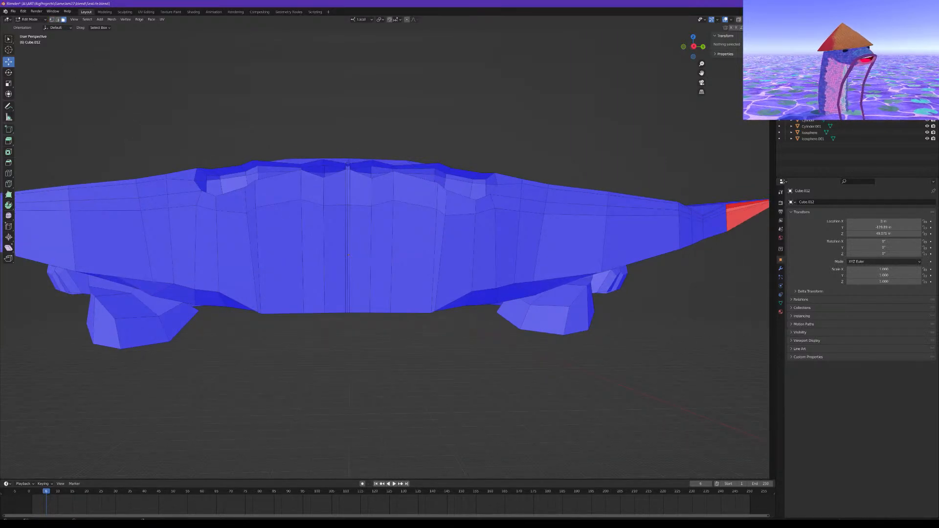
click(282, 232)
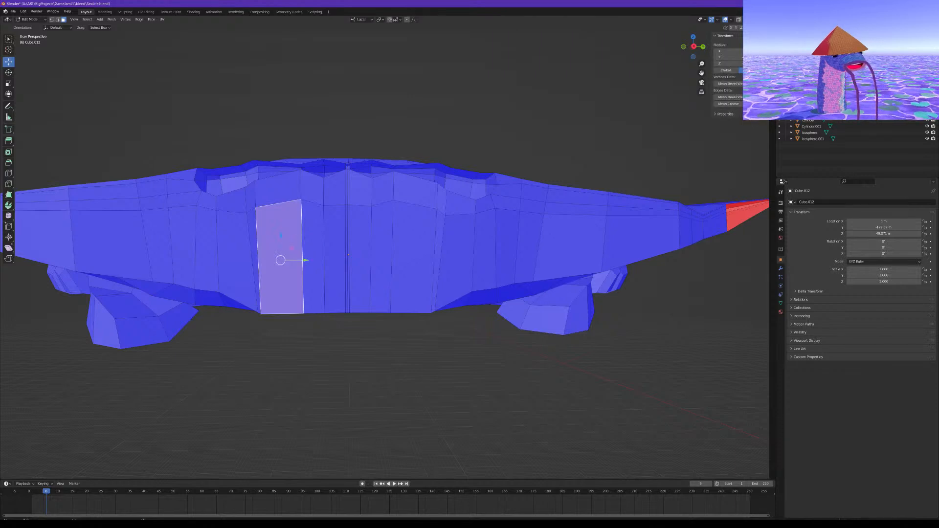
key(ctrl+r)
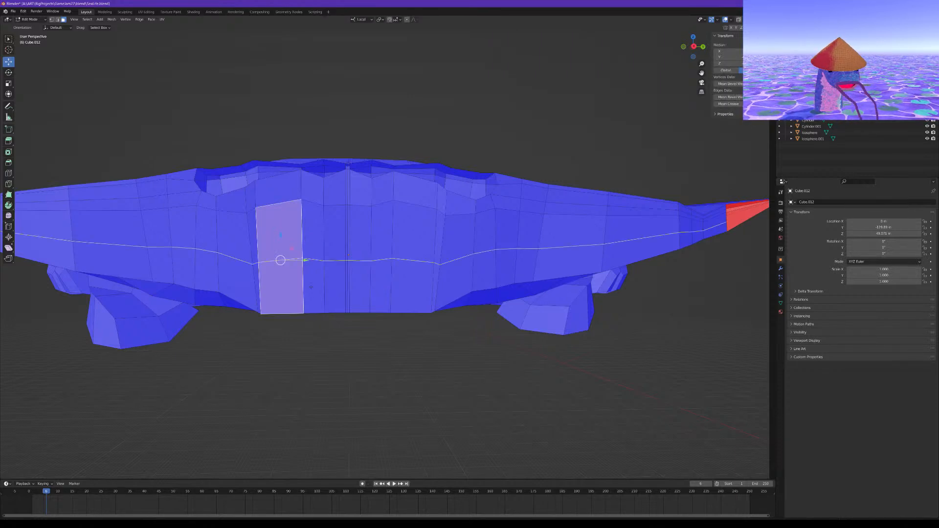
click(312, 265)
click(315, 326)
middle_drag(315, 321, 331, 324)
click(349, 331)
scroll(295, 268, up, 3)
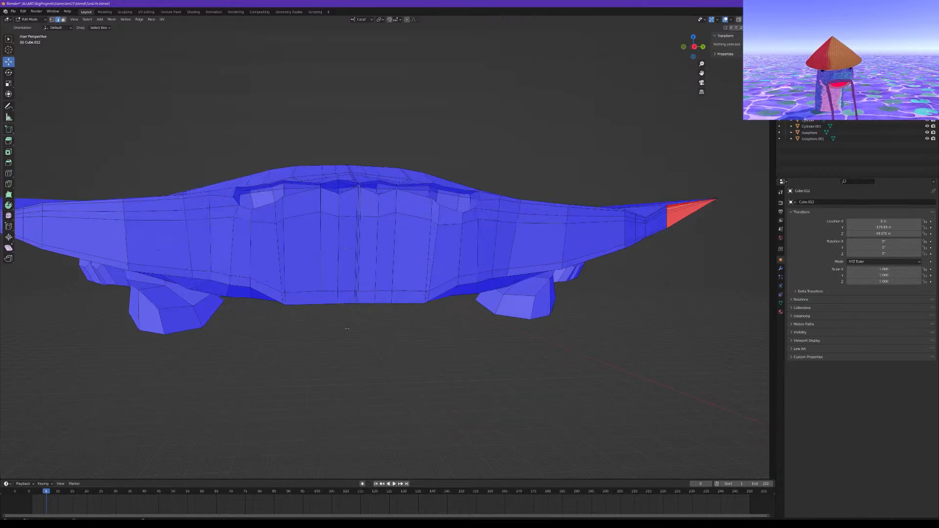
Add a centred horizontal edge loop through the tall central faces of the front wall, without sliding it
key(3)
middle_drag(262, 197, 261, 204)
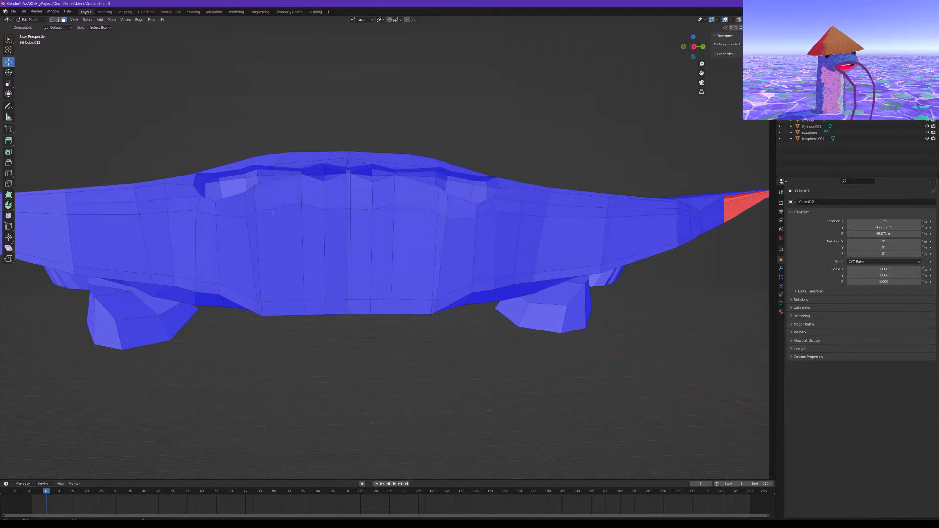
click(291, 234)
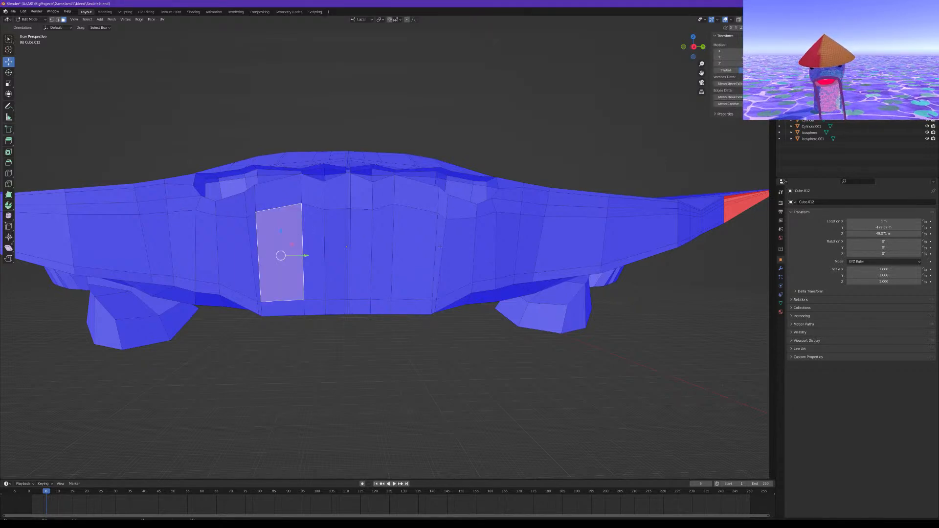
ctrl+click(420, 242)
middle_drag(421, 242, 394, 252)
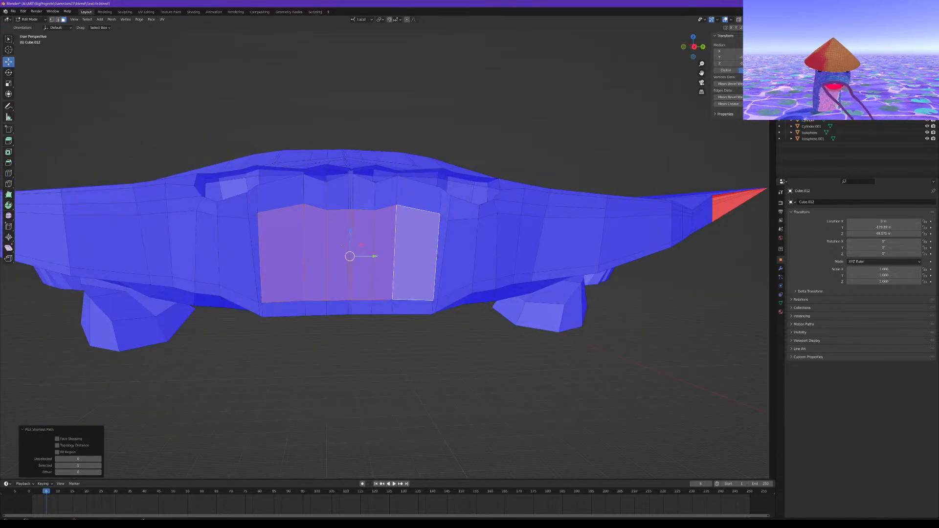
key(ctrl+r)
click(324, 256)
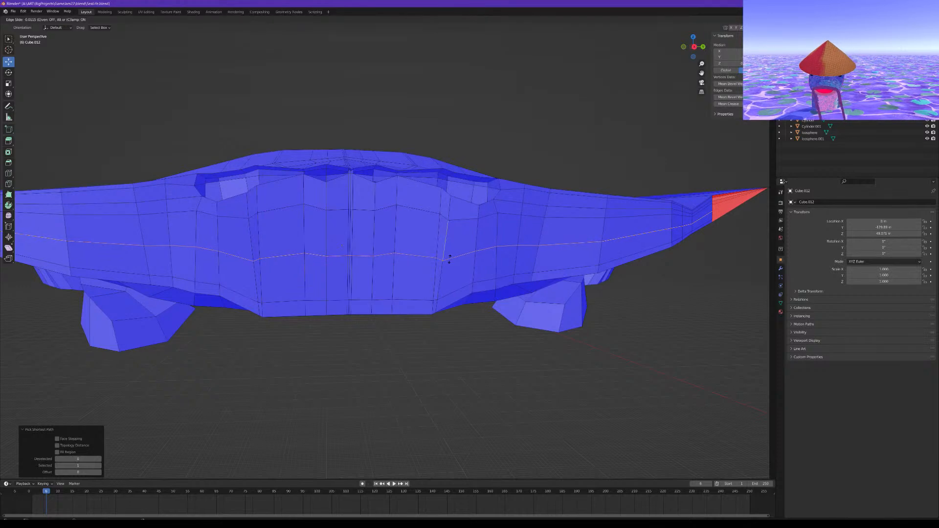
right_click(324, 256)
scroll(324, 259, up, 2)
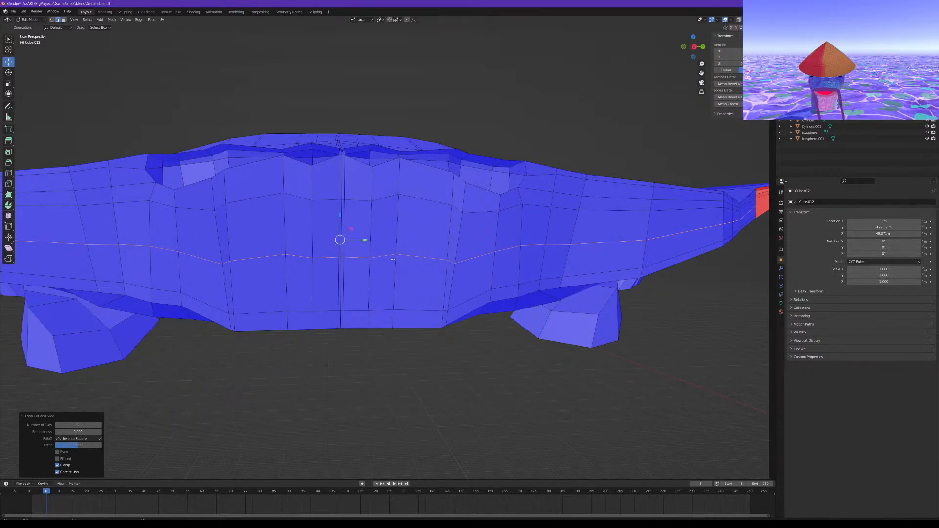
Select the two outer vertices of the new loop on the central front wall and scale them outward about 1.25 along local Y
click(52, 20)
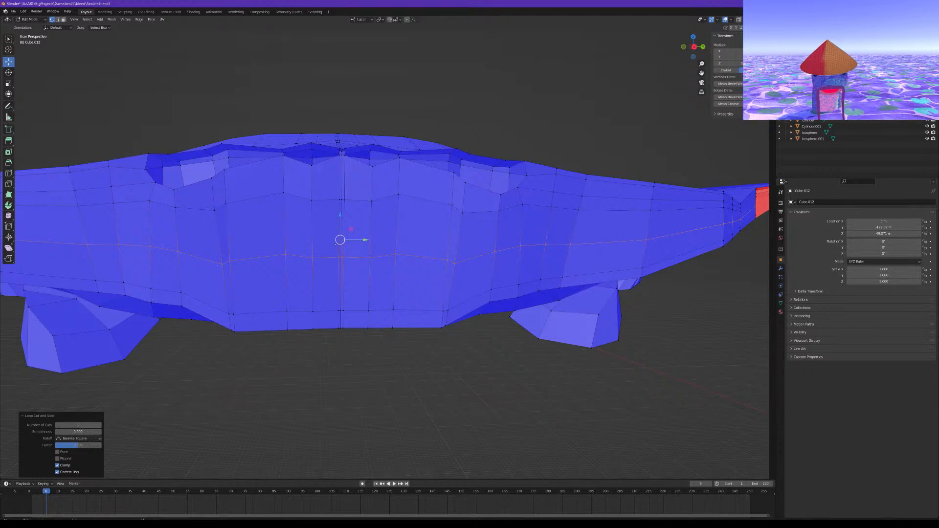
click(229, 262)
shift+click(447, 260)
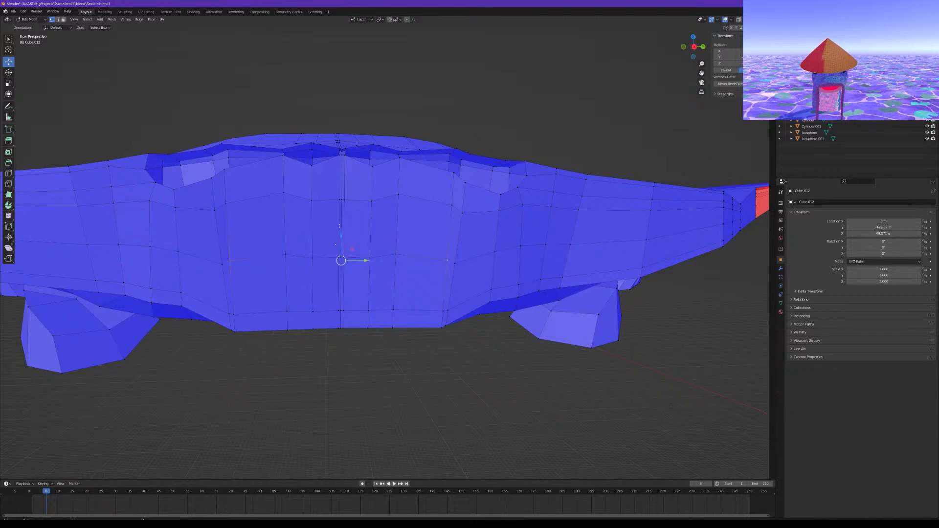
click(8, 84)
drag(367, 261, 373, 262)
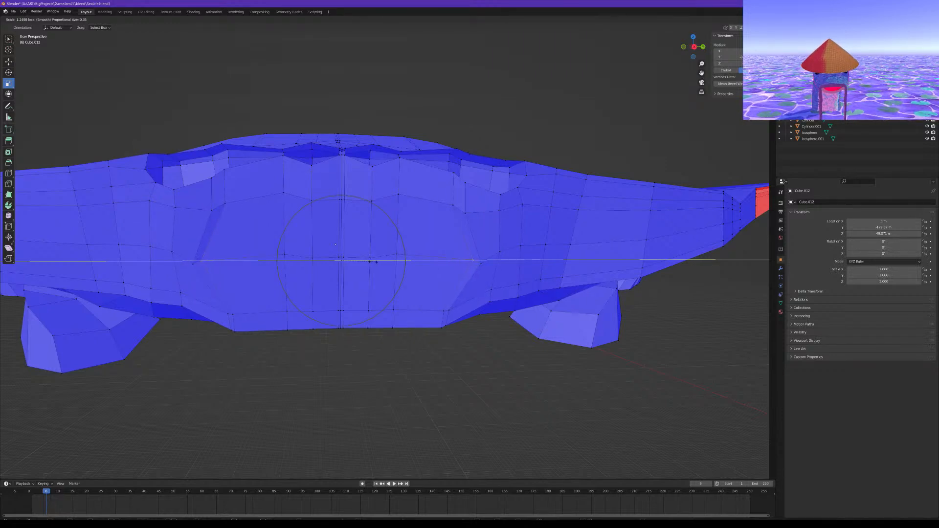
drag(374, 261, 375, 262)
mouse_move(375, 263)
middle_down()
mouse_move(417, 269)
mouse_move(375, 272)
middle_up()
key(alt+a)
Select both rows of central front wall faces forming the hexagonal mouth area and extrude them about 0.4 m inward
click(63, 20)
middle_drag(297, 226, 410, 256)
click(258, 228)
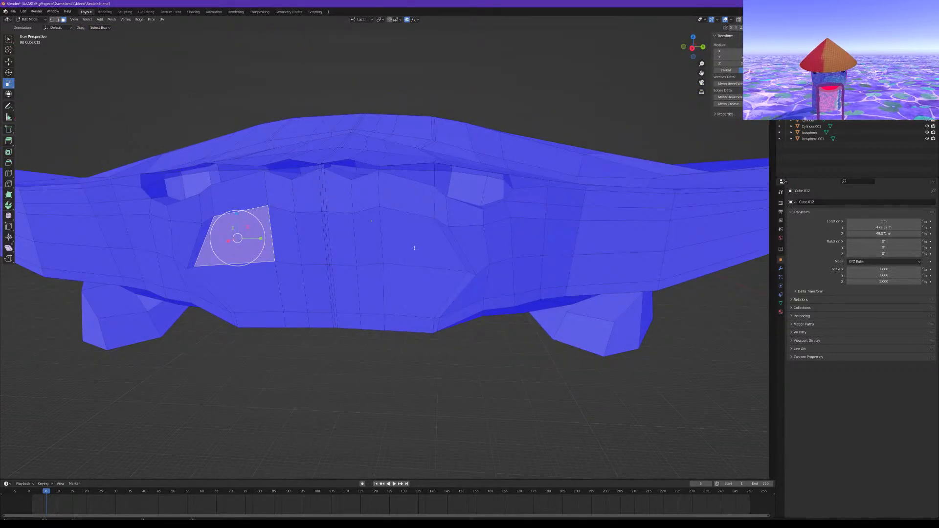
ctrl+click(415, 248)
ctrl+click(421, 289)
ctrl+click(240, 289)
middle_drag(323, 280, 399, 289)
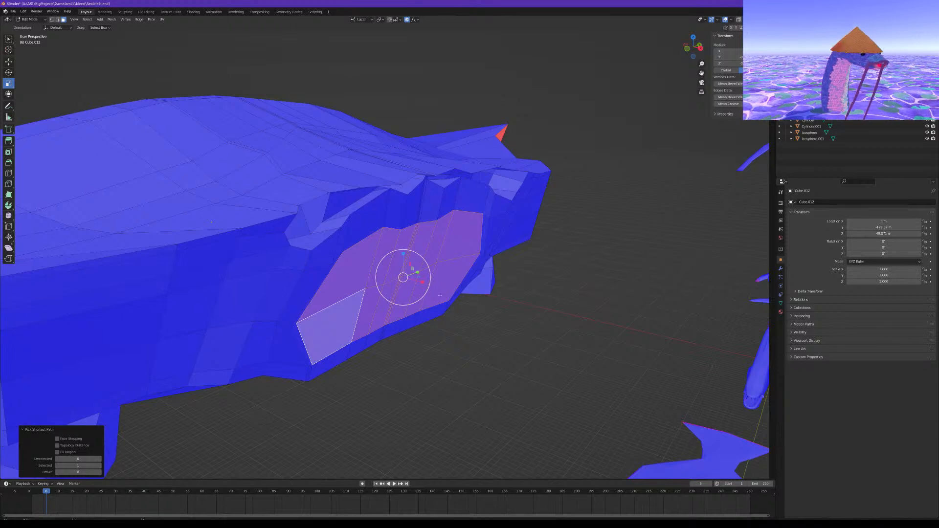
key(e)
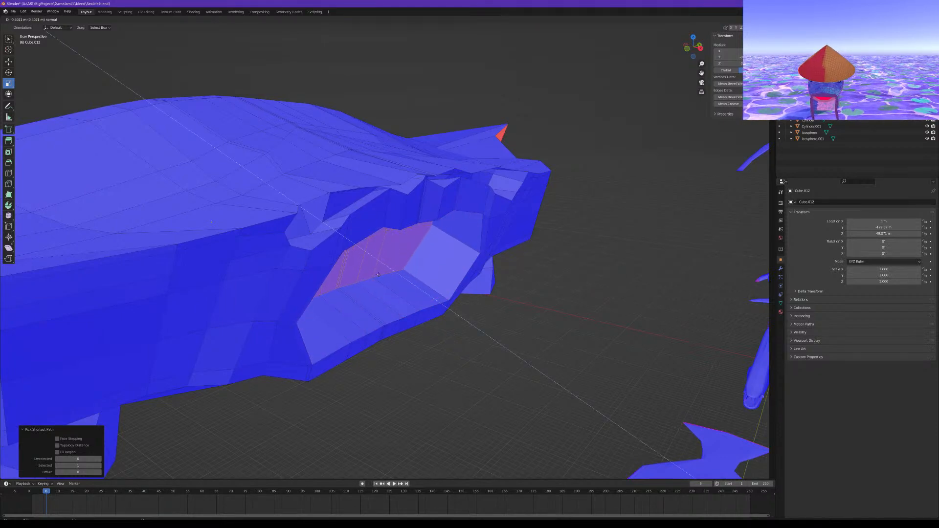
click(375, 274)
middle_drag(375, 274, 276, 237)
scroll(330, 278, down, 5)
scroll(324, 247, up, 3)
Move the extruded inner faces of the mouth recess slightly along local X with proportional editing on
click(8, 62)
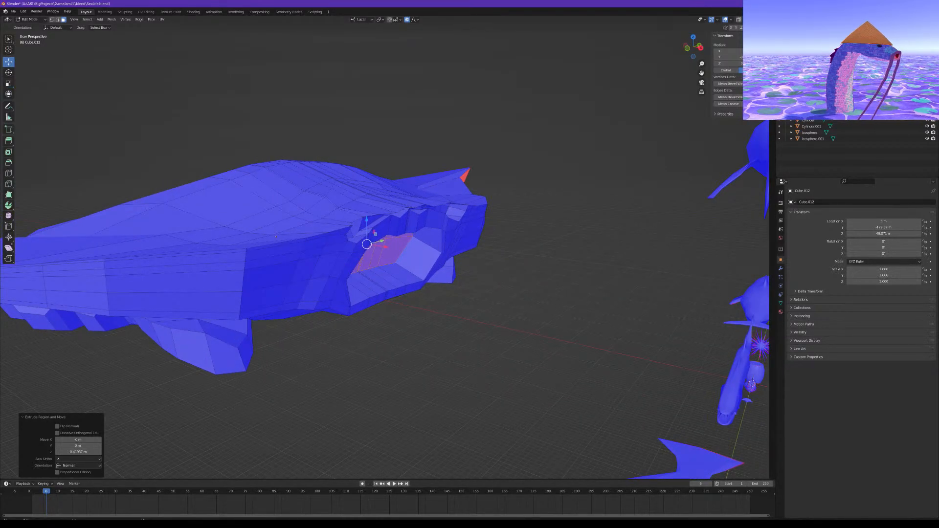
scroll(276, 237, up, 2)
middle_drag(276, 237, 248, 241)
middle_drag(366, 243, 348, 251)
drag(350, 237, 365, 238)
middle_drag(343, 267, 308, 224)
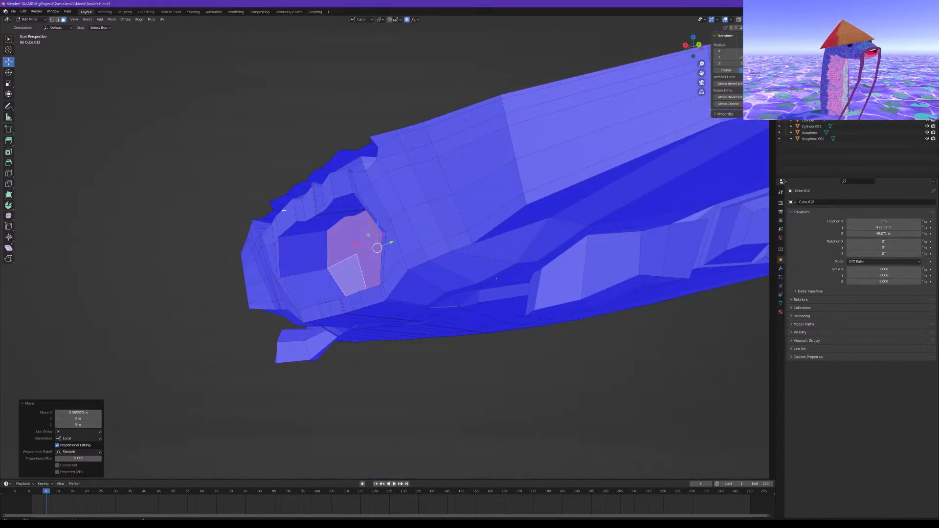
scroll(283, 211, up, 2)
scroll(279, 215, down, 1)
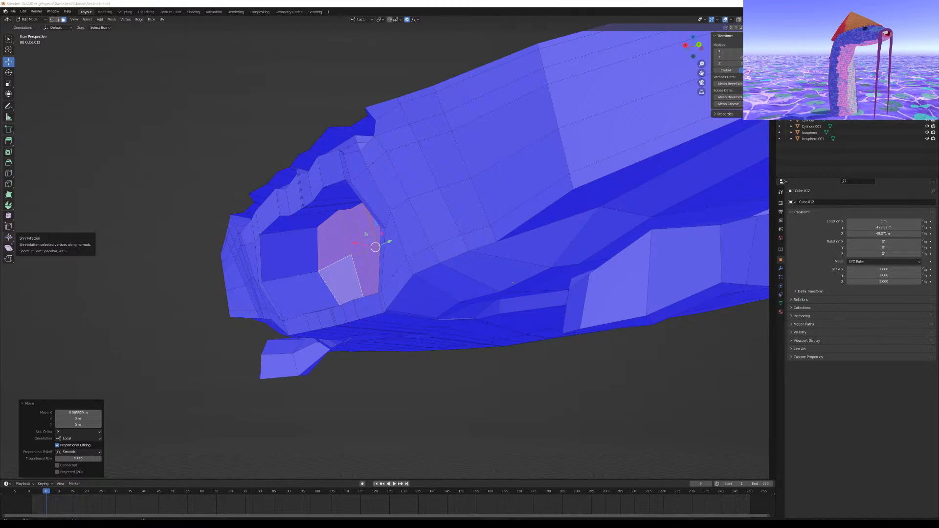
Try adding two edge loops around the inner walls of the mouth recess, and undo both cuts
click(468, 3)
key(ctrl+r)
click(293, 271)
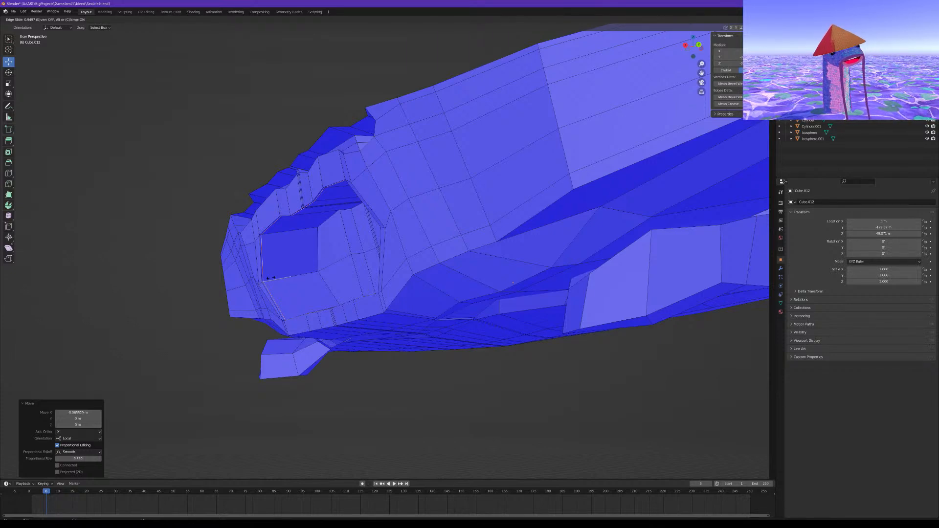
click(272, 278)
key(ctrl+r)
click(278, 280)
right_click(258, 283)
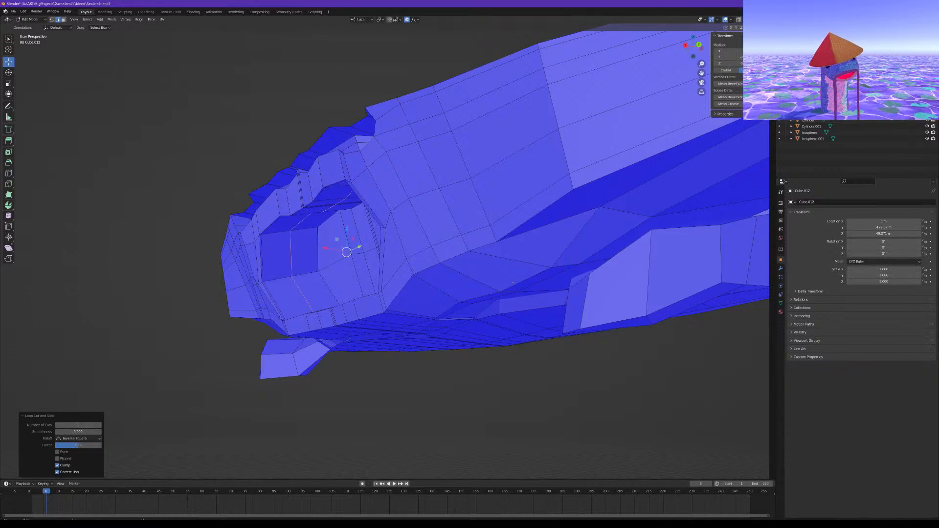
key(ctrl+z)
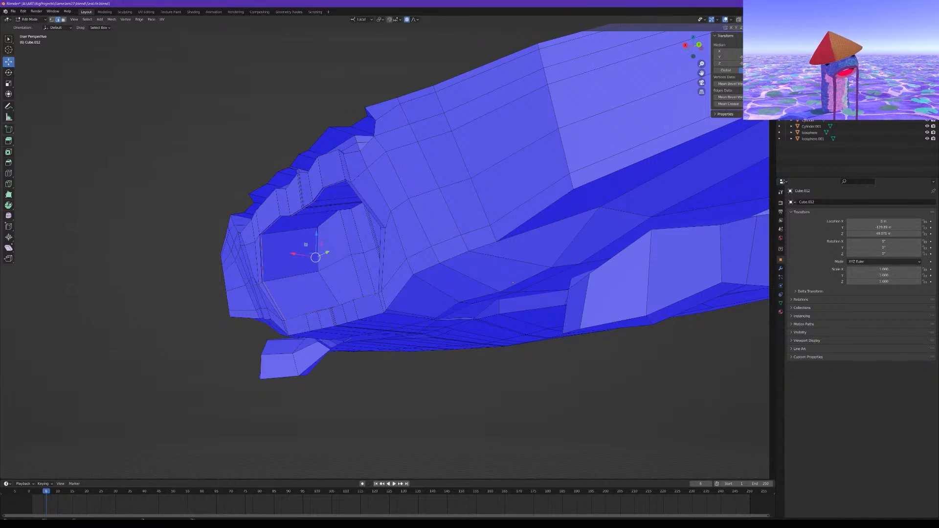
key(ctrl+z)
Add one edge loop around the inner walls of the mouth recess, slid close to the opening's rim
key(ctrl+r)
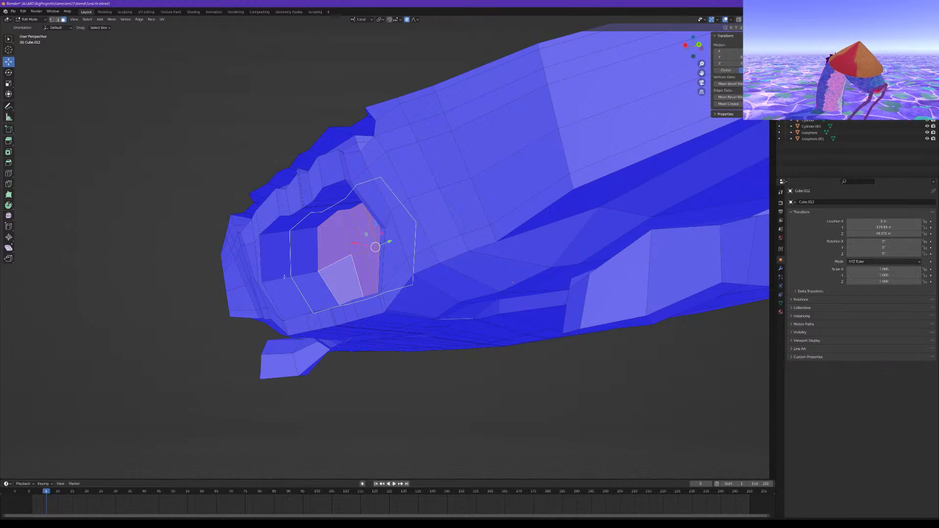
click(274, 279)
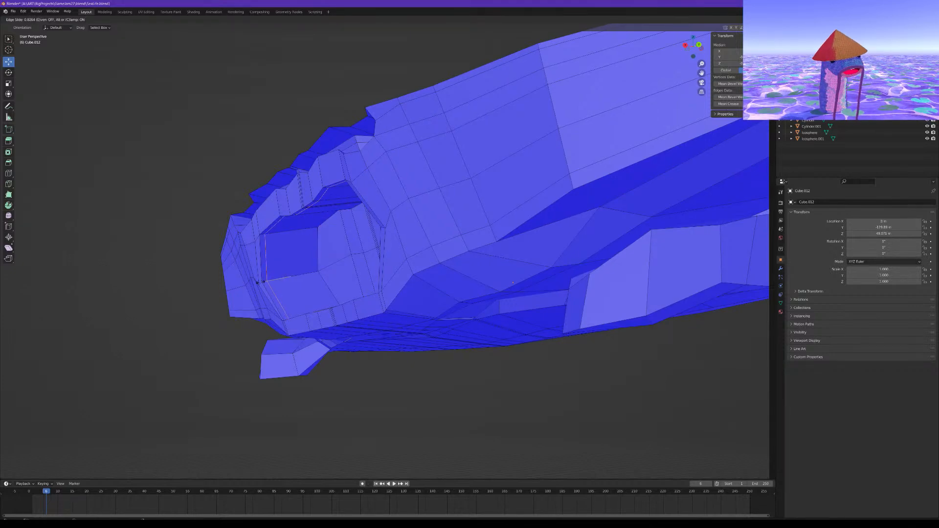
click(259, 282)
middle_drag(258, 283, 326, 305)
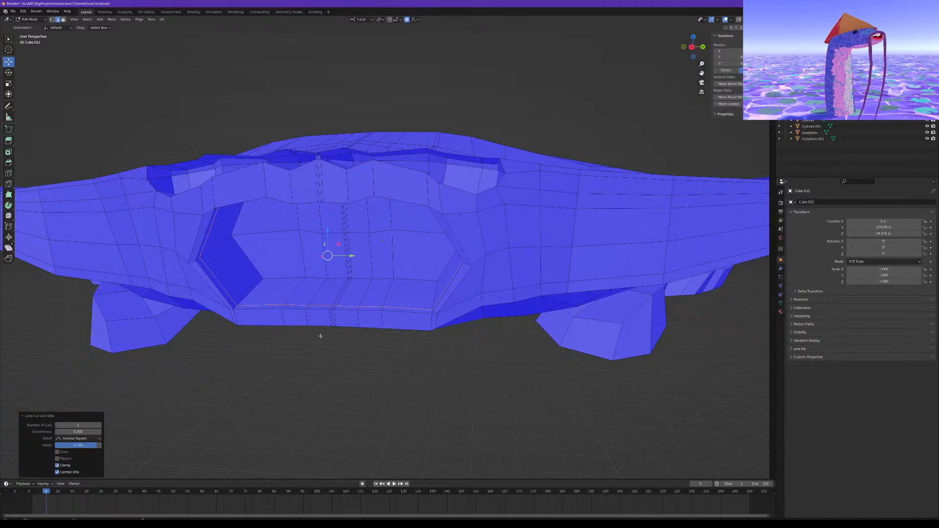
scroll(321, 336, up, 2)
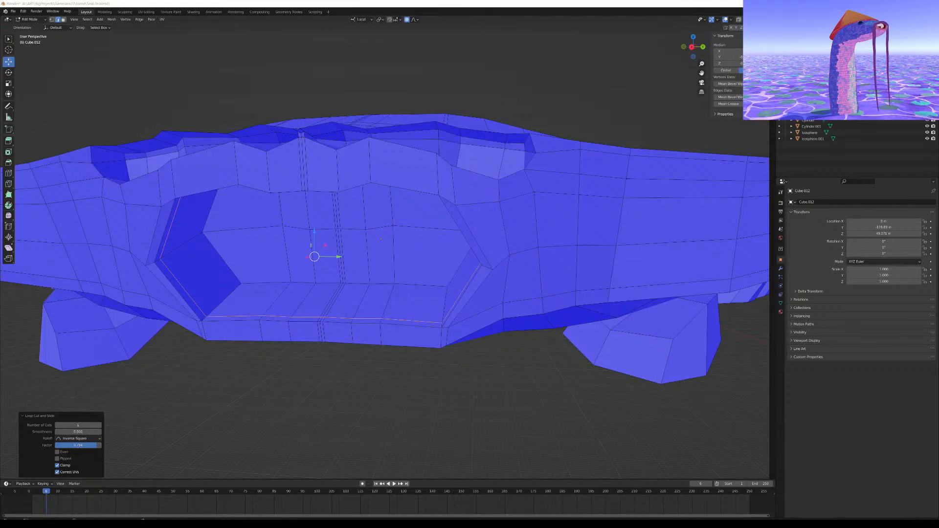
middle_drag(372, 347, 334, 335)
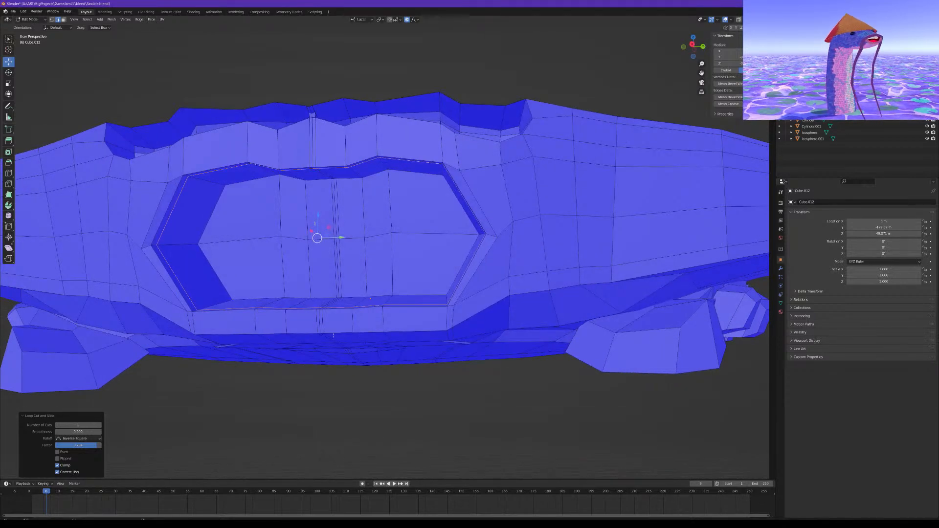
mouse_move(337, 339)
middle_down()
mouse_move(346, 350)
mouse_move(338, 344)
middle_up()
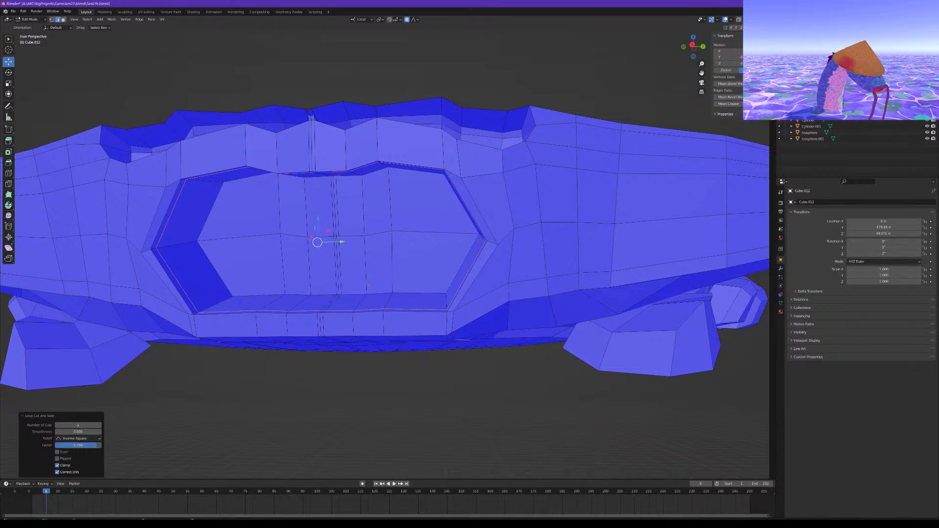
Add a horizontal edge loop through the lower half of the mouth recess with a slide factor of about 0.21, and switch to face selection
key(ctrl+r)
click(196, 299)
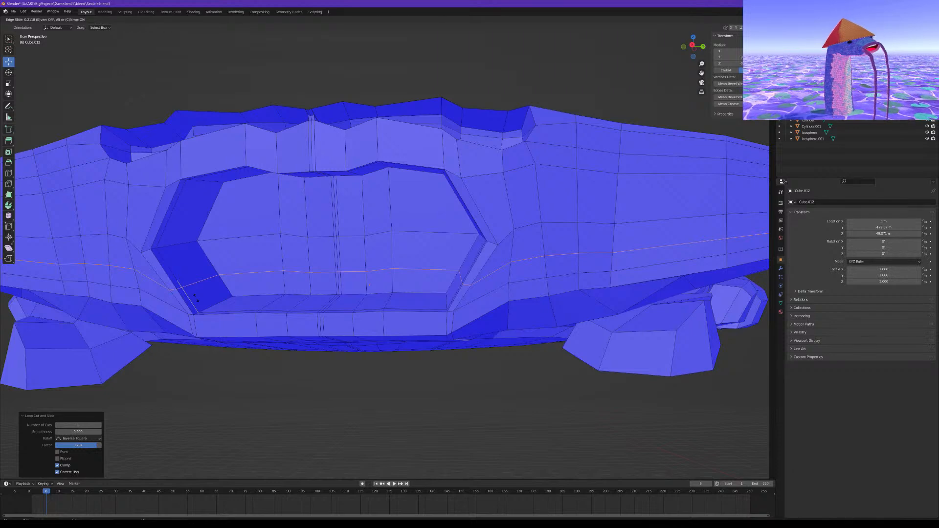
click(196, 298)
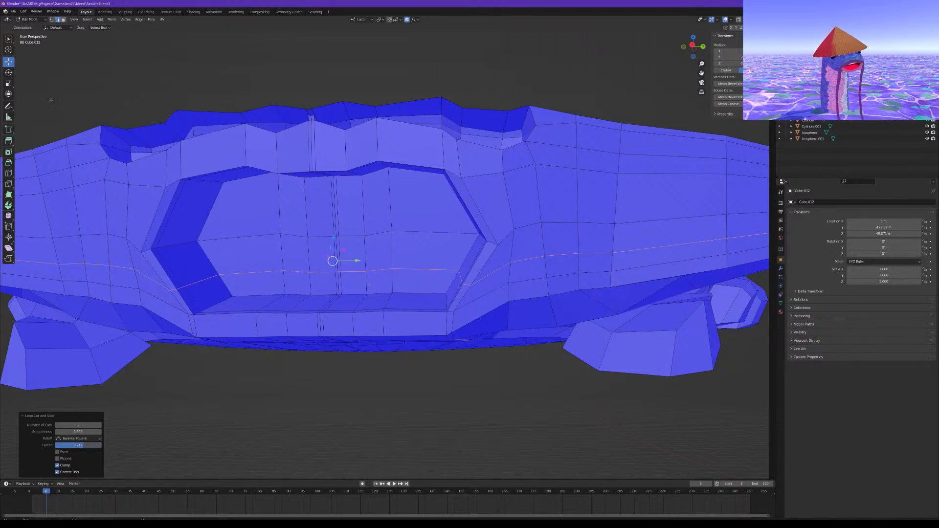
click(64, 20)
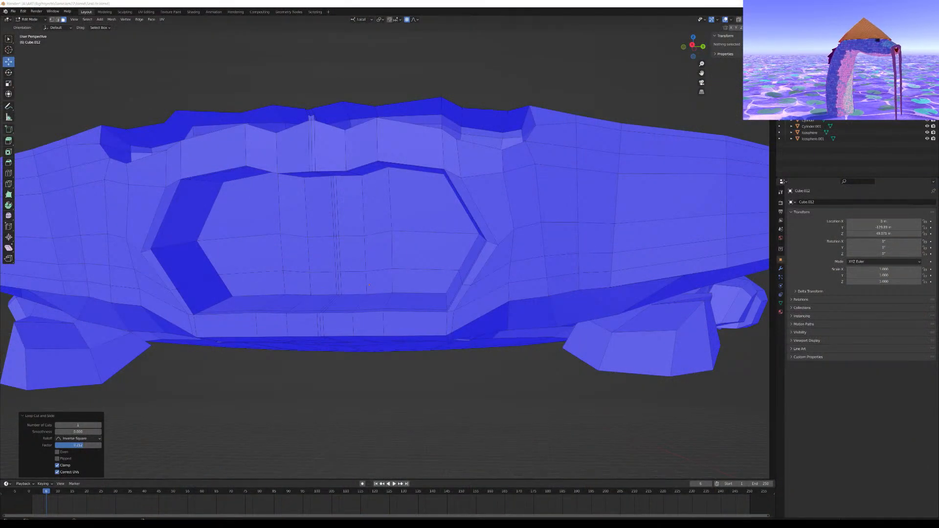
Extrude the narrow rim faces at both lower sides of the mouth recess in place
click(184, 303)
middle_drag(183, 303, 176, 334)
middle_drag(452, 194, 318, 331)
shift+click(472, 310)
key(e)
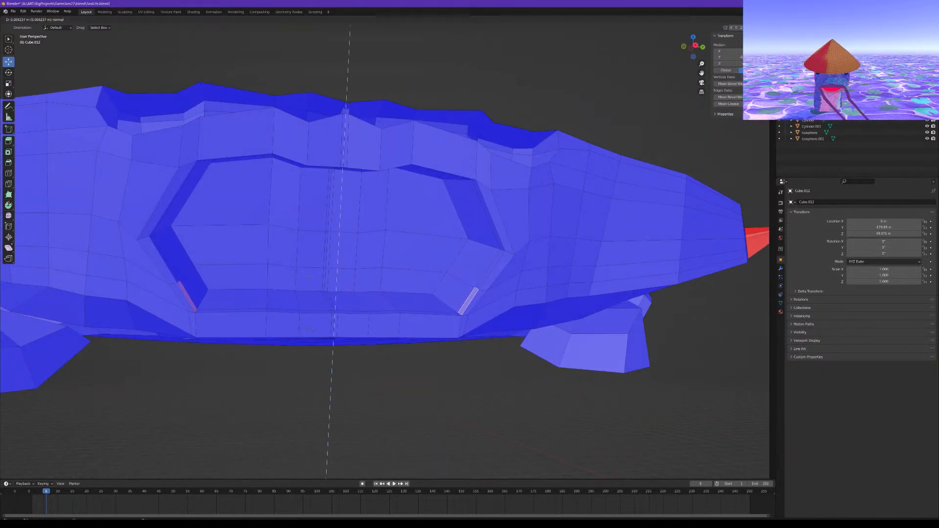
right_click(313, 318)
Try scaling the two extruded faces along local Y, undo it, and turn off proportional editing
key(shift+space)
key(s)
drag(359, 300, 360, 300)
key(ctrl+z)
click(407, 20)
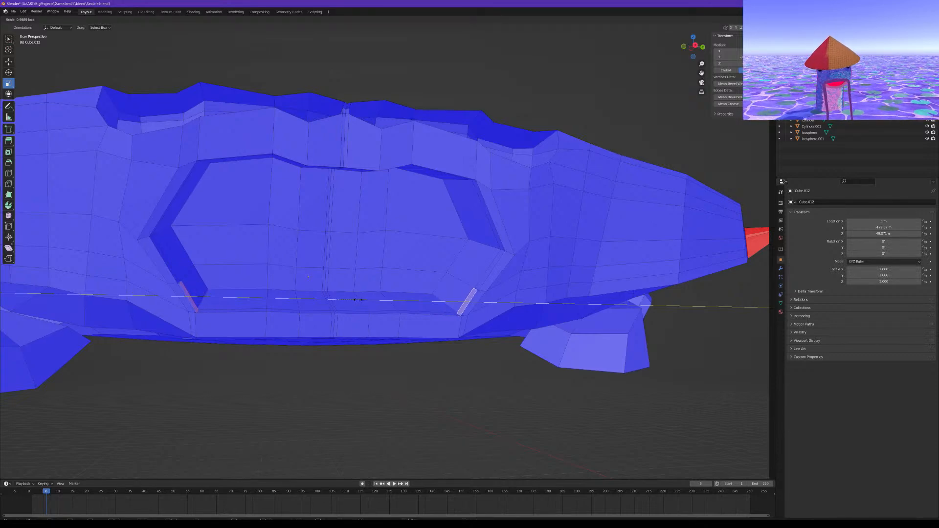
Scale the two extruded rim faces closer together along local Y and shrink them along local X
drag(358, 300, 358, 300)
middle_drag(357, 300, 288, 318)
drag(298, 301, 303, 300)
middle_drag(303, 300, 319, 272)
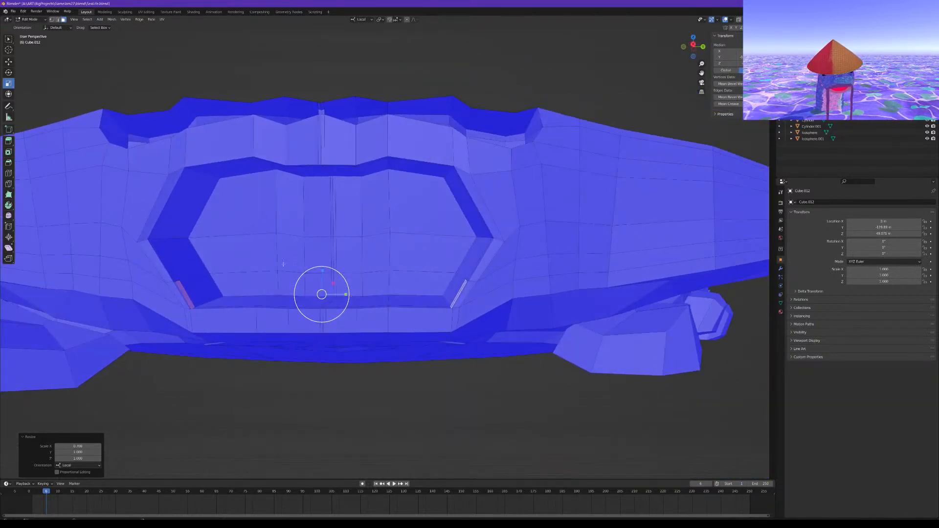
drag(347, 295, 344, 295)
middle_drag(344, 295, 346, 341)
Move the extruded faces slightly along local X and scale them further toward the mouth's centre along local Y
click(9, 61)
drag(324, 341, 324, 341)
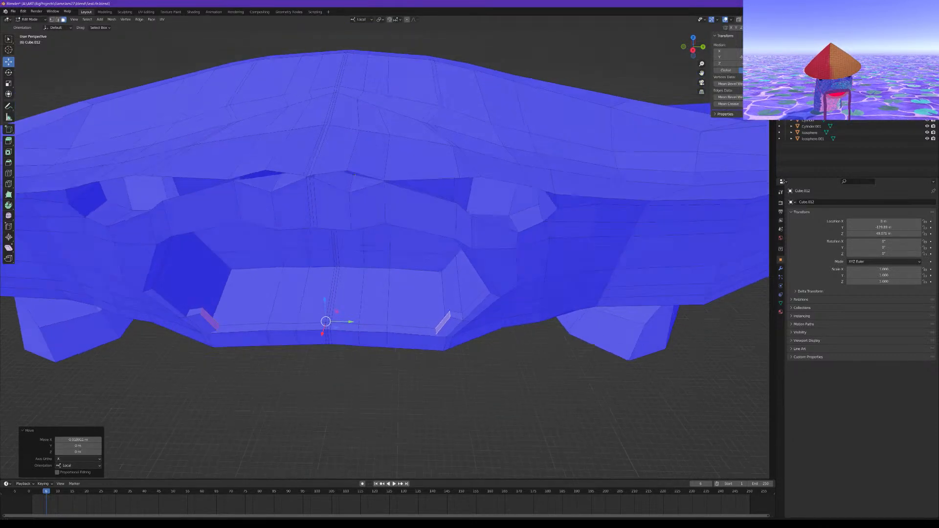
middle_drag(324, 341, 266, 282)
click(9, 84)
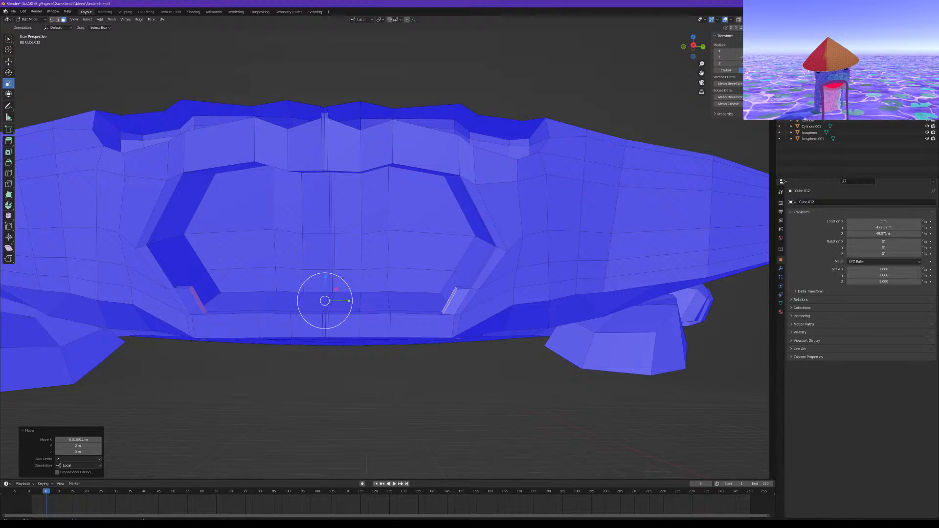
drag(349, 301, 341, 301)
middle_drag(341, 302, 314, 303)
Adjust the position of the two lower mouth flap ends with small moves along local X and Z
click(9, 61)
drag(297, 306, 301, 305)
middle_drag(302, 305, 340, 278)
key(g)
key(x)
key(x)
click(331, 277)
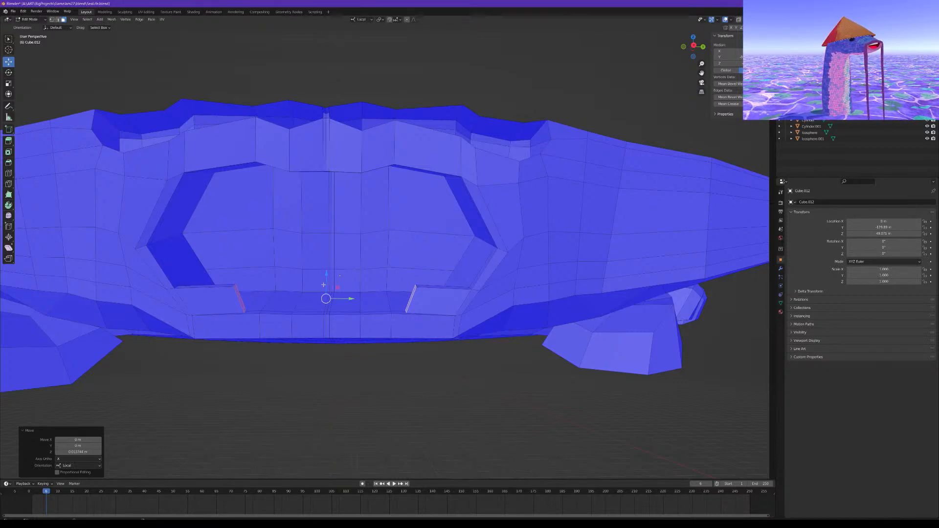
Select the side corner edges of the mouth opening on both sides and scale them closer together along local Y
mouse_move(324, 284)
middle_down()
mouse_move(337, 286)
mouse_move(293, 290)
mouse_move(309, 291)
middle_up()
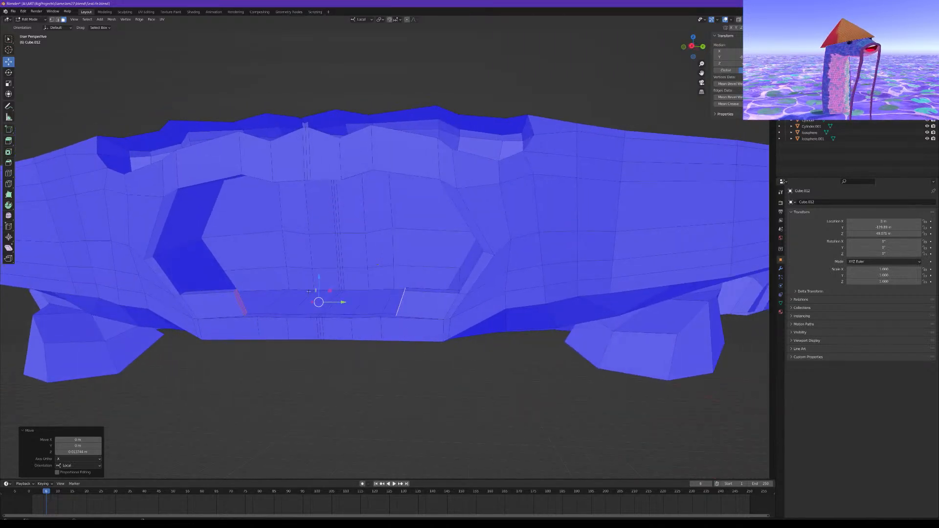
click(170, 264)
middle_drag(170, 264, 180, 296)
click(58, 19)
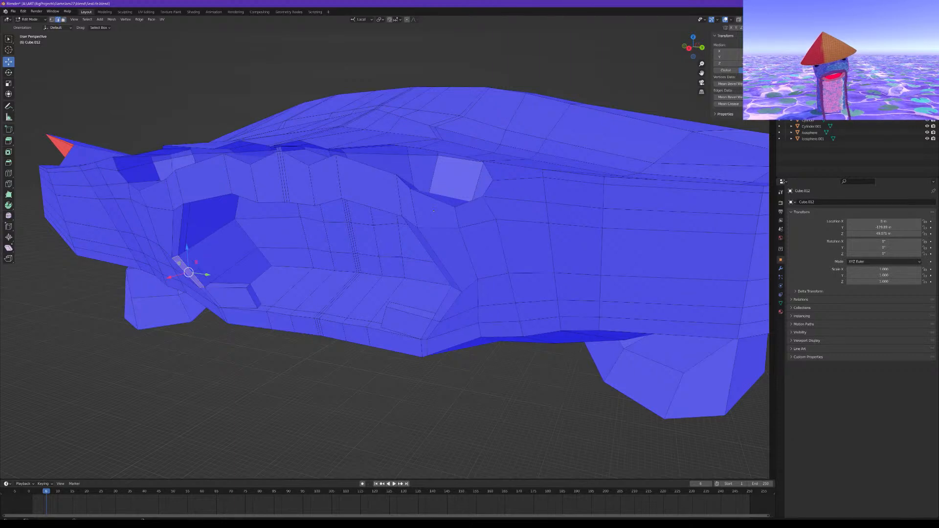
click(183, 254)
middle_drag(180, 288, 236, 285)
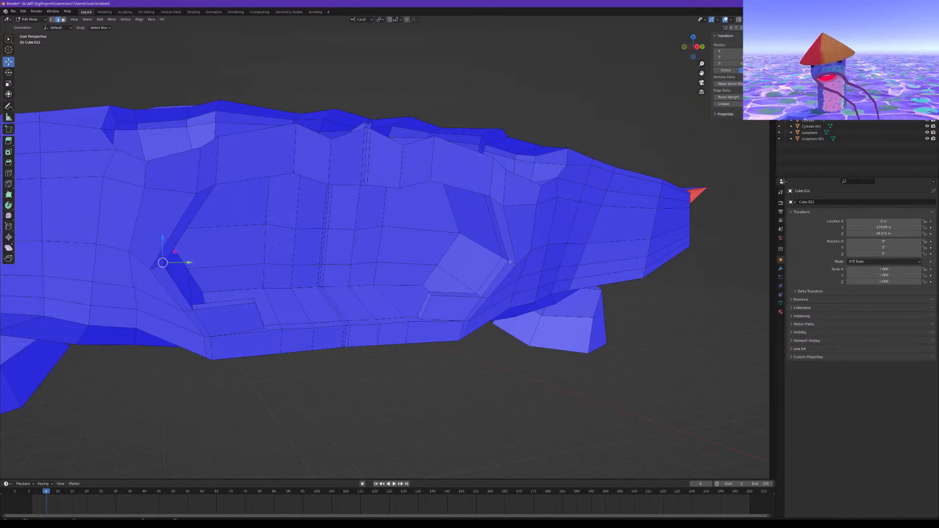
mouse_move(509, 262)
middle_down()
mouse_move(508, 293)
mouse_move(503, 254)
middle_up()
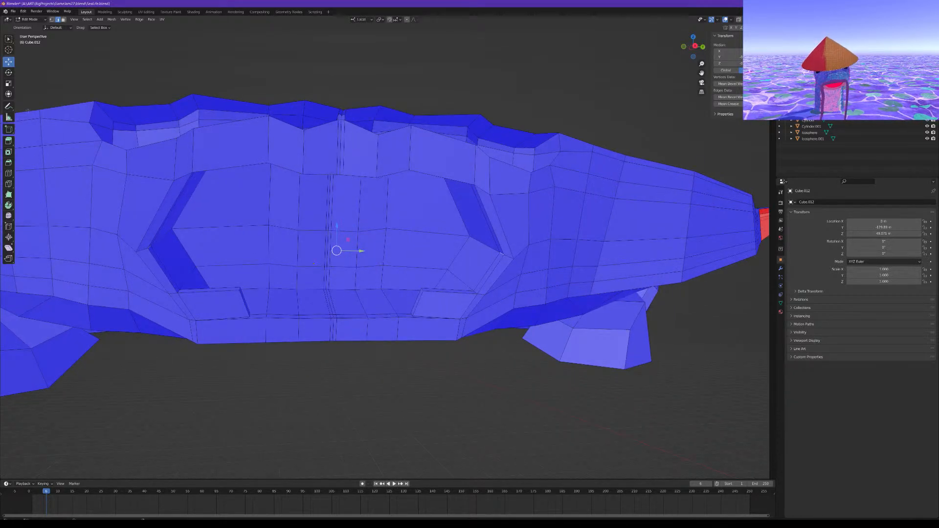
click(9, 83)
drag(360, 251, 356, 252)
middle_drag(239, 268, 222, 269)
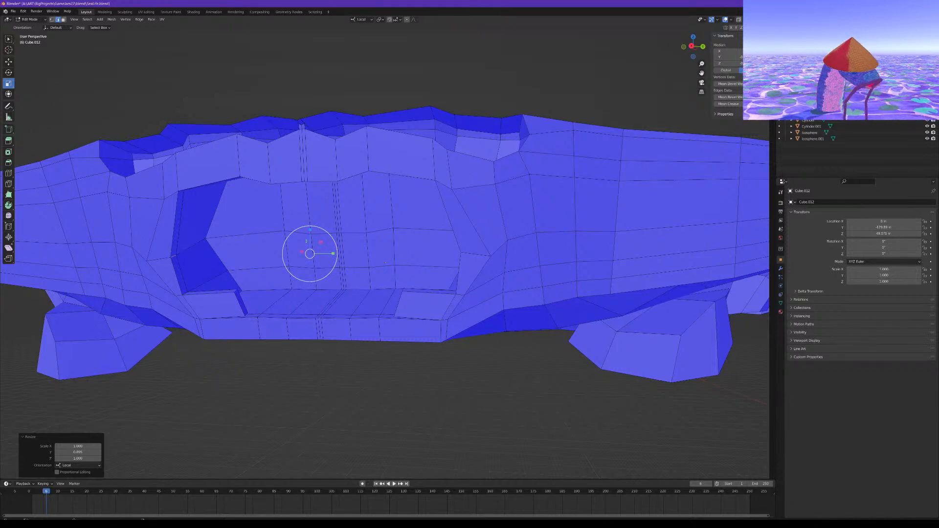
Add a horizontal edge loop through the upper part of the mouth, slid close to the opening's upper rim
key(ctrl+r)
click(179, 201)
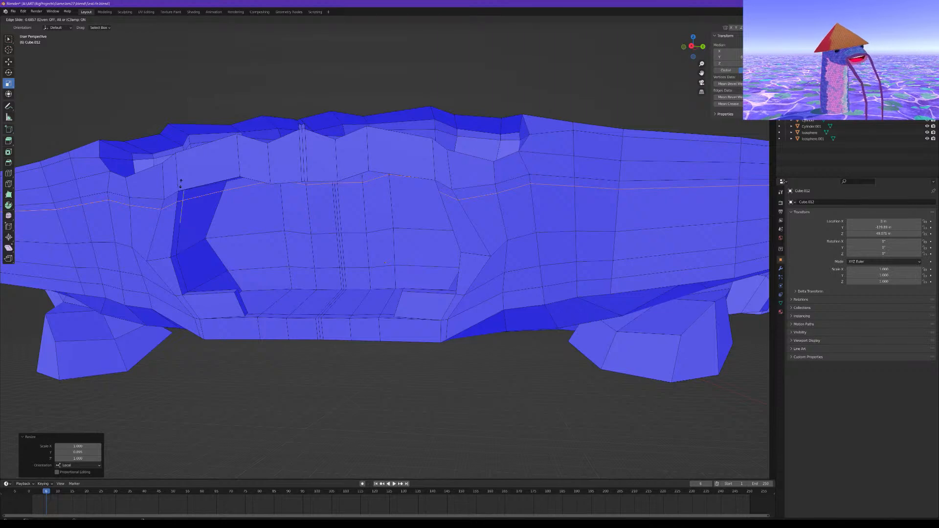
click(179, 183)
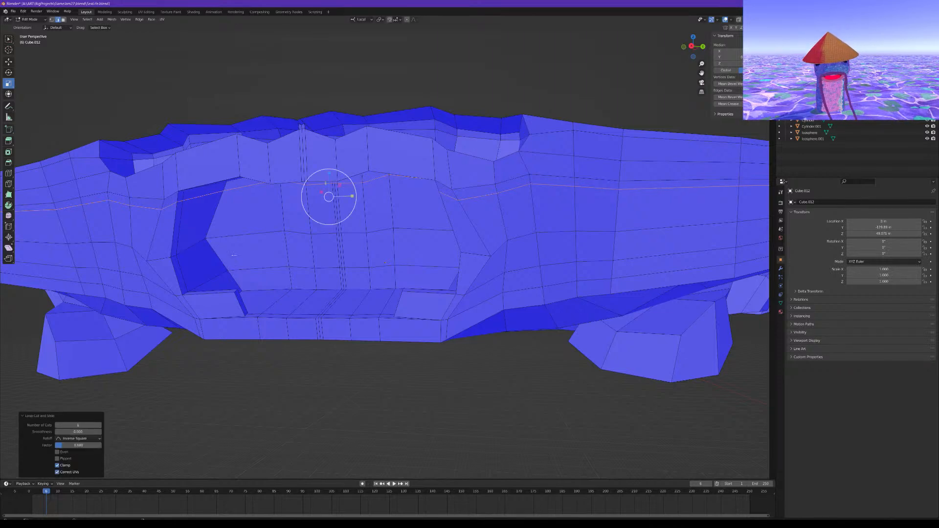
Select the two narrow rim faces above the lower flap on each side of the mouth and extrude them in place
click(64, 19)
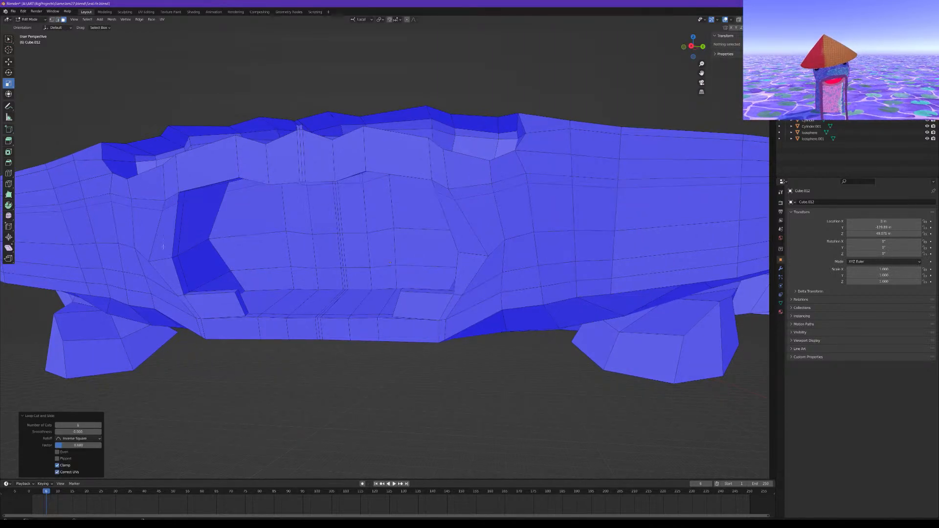
click(177, 230)
shift+click(181, 276)
middle_drag(390, 264, 416, 289)
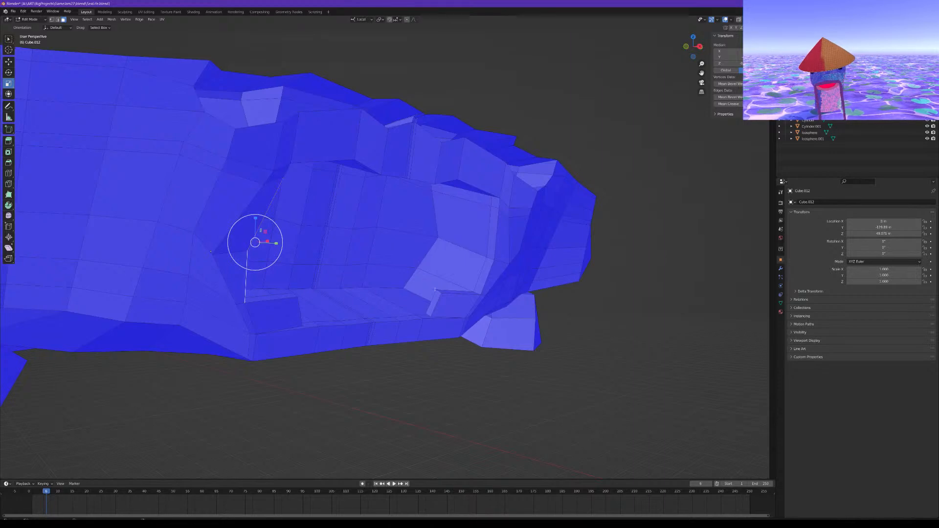
shift+click(485, 273)
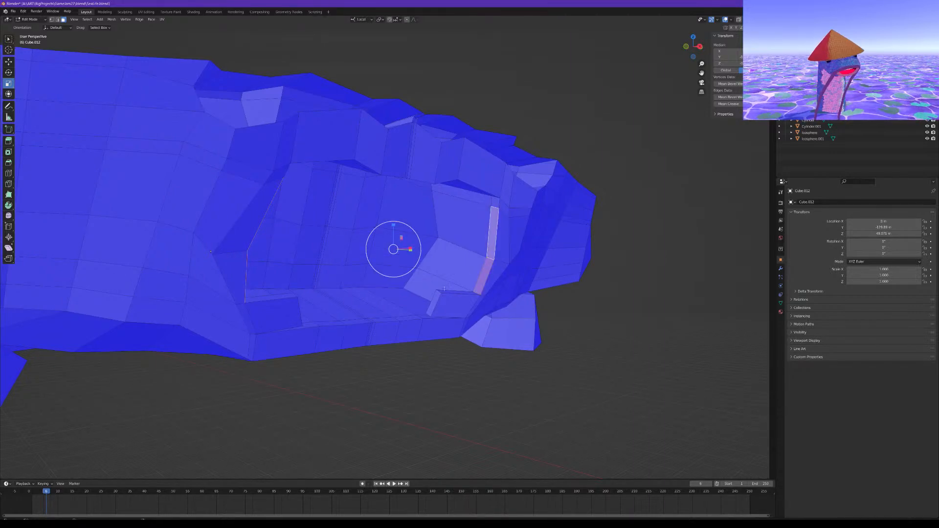
middle_drag(491, 248, 395, 293)
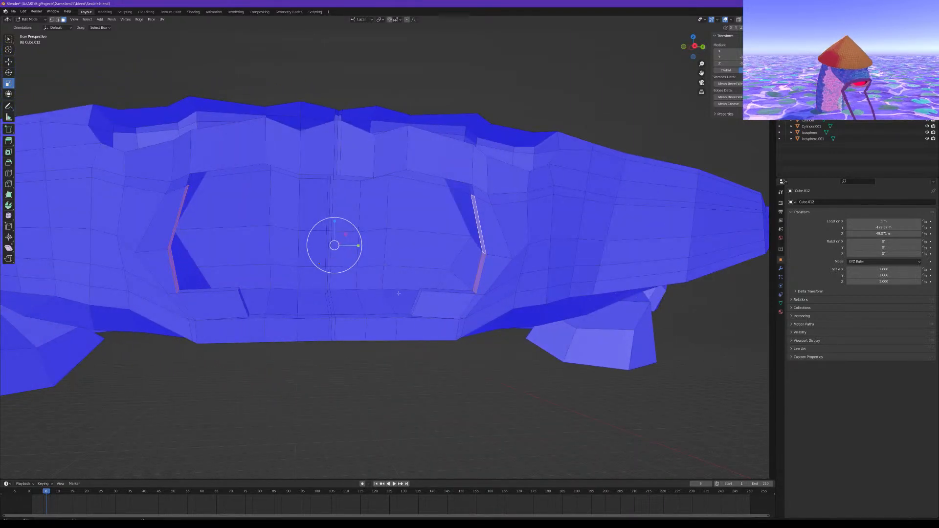
key(e)
key(Escape)
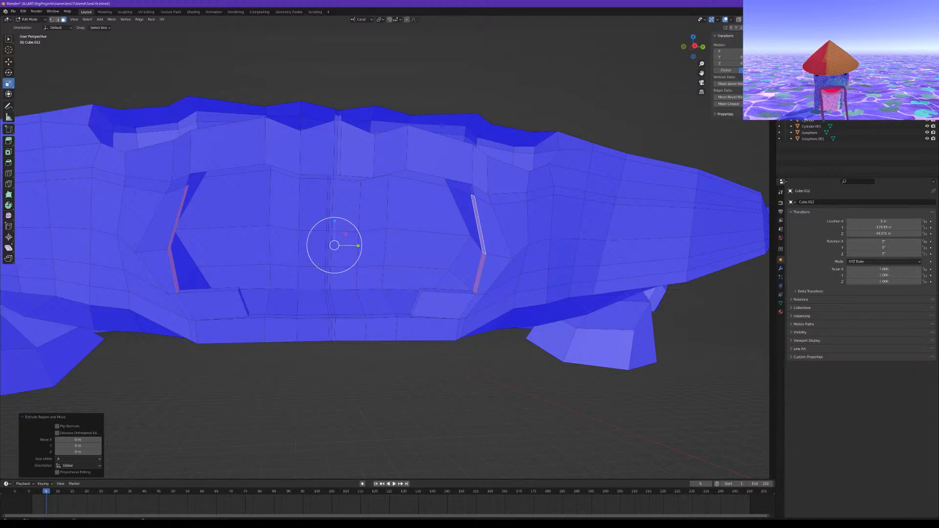
Scale the extruded side faces toward the mouth's centre along local Y and slightly reduce their height along local Z
key(s)
key(x)
key(x)
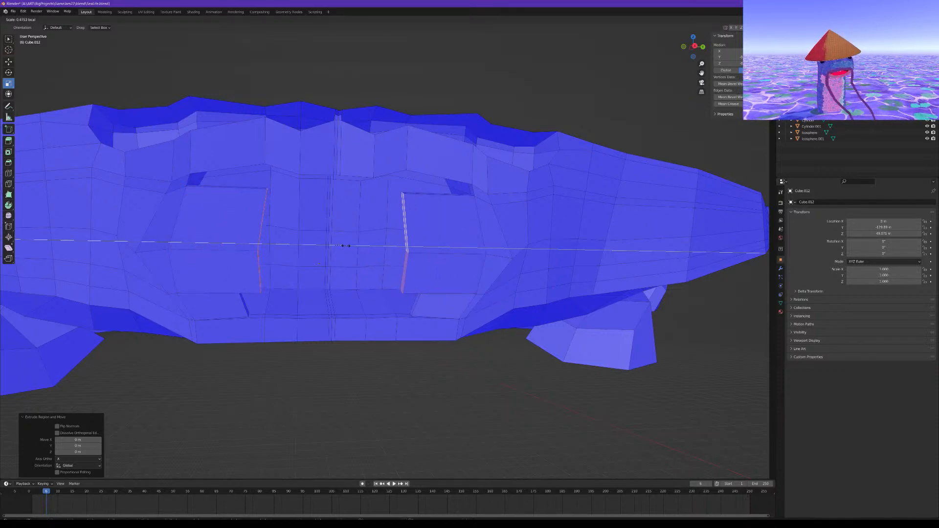
click(345, 245)
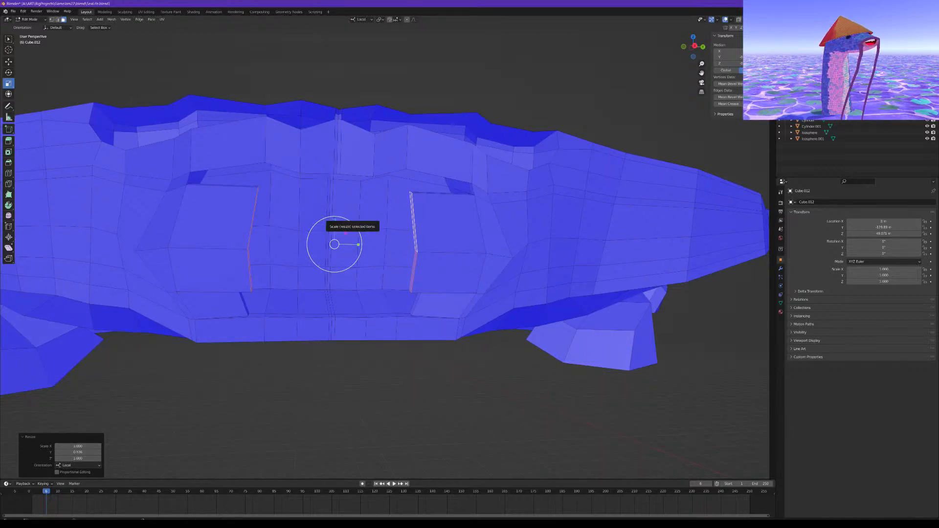
drag(336, 220, 337, 225)
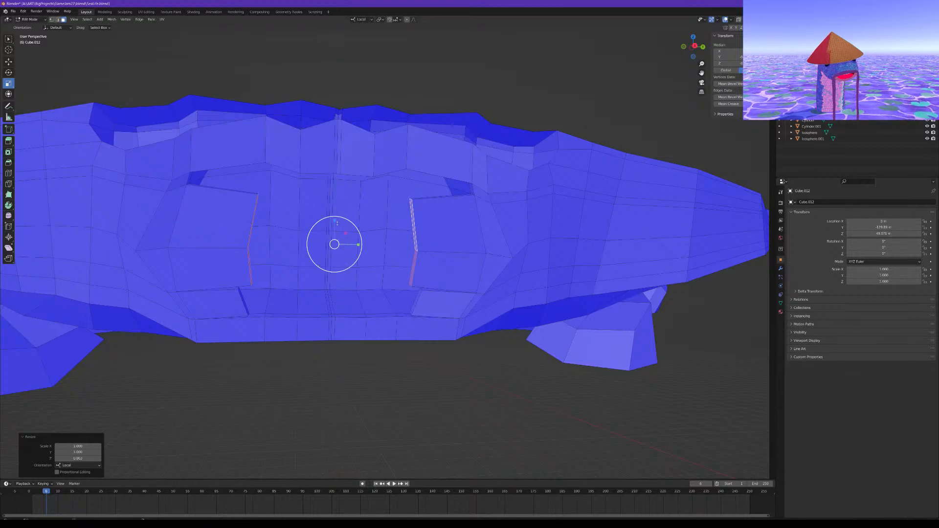
Scale the middle edges of the two large side flaps closer together along local Y to give the flaps a point
middle_drag(227, 222, 216, 246)
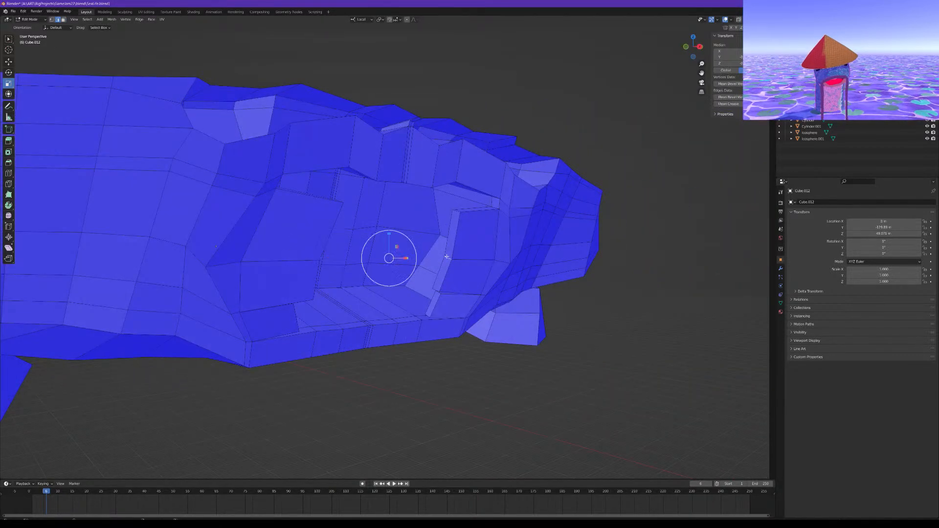
middle_drag(447, 256, 423, 253)
key(s)
key(y)
key(y)
click(361, 253)
middle_drag(361, 253, 323, 283)
Lower the bottom inner edges of both large side flaps along local Z toward the small lower flaps
click(243, 275)
shift+click(445, 281)
click(9, 62)
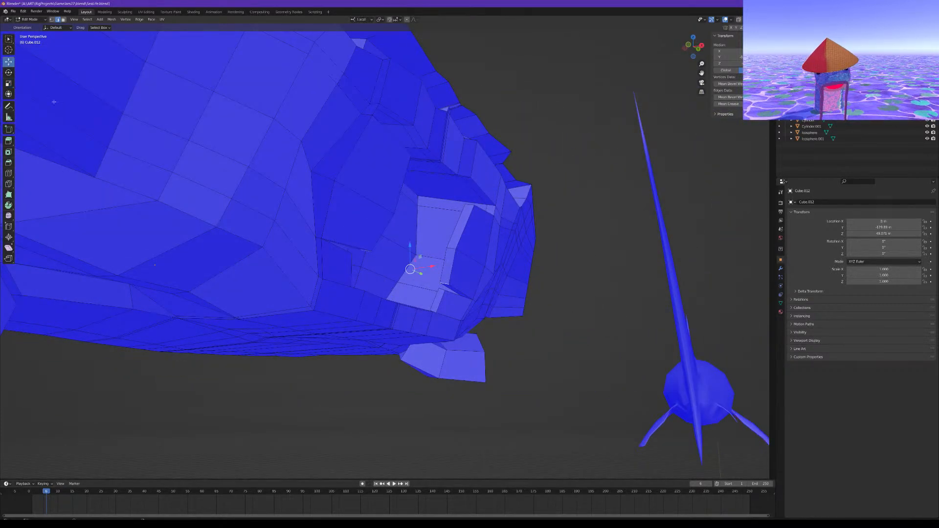
drag(410, 245, 428, 272)
middle_drag(427, 272, 382, 274)
Scale the upper inner edges of both large side flaps farther apart along local Y
middle_drag(313, 243, 284, 246)
middle_drag(235, 210, 342, 241)
click(9, 83)
drag(349, 212, 361, 213)
middle_drag(361, 213, 392, 222)
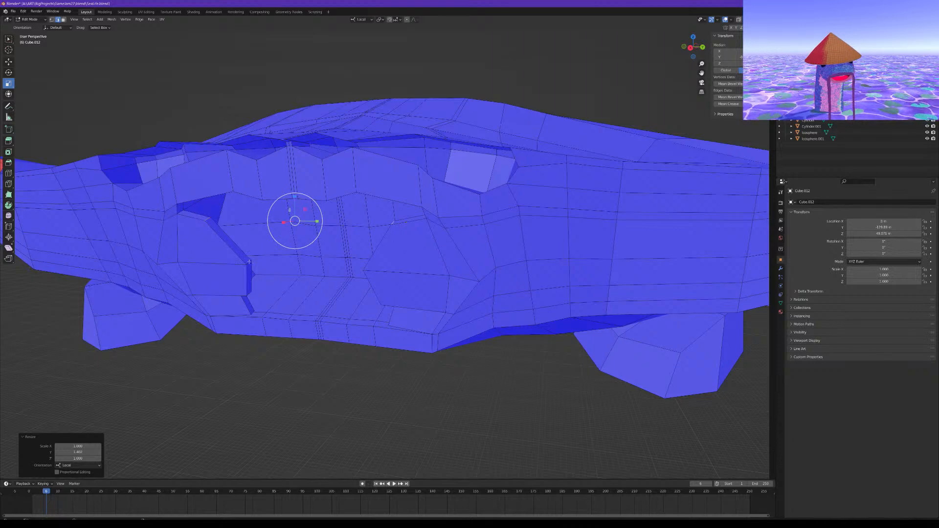
Scale the middle edges of both large side flaps apart along local Y, undo it, and scale them apart again
click(249, 261)
middle_drag(249, 261, 302, 266)
middle_drag(422, 268, 360, 255)
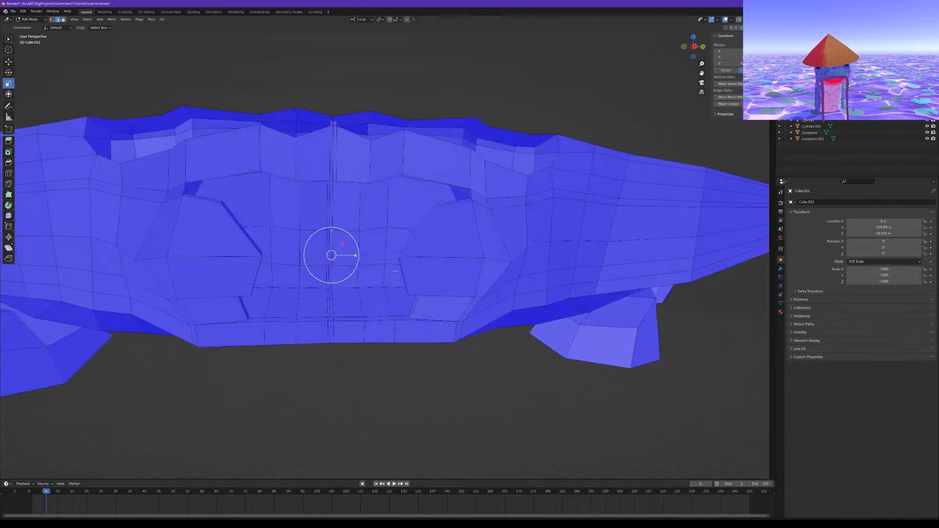
key(s)
key(y)
key(y)
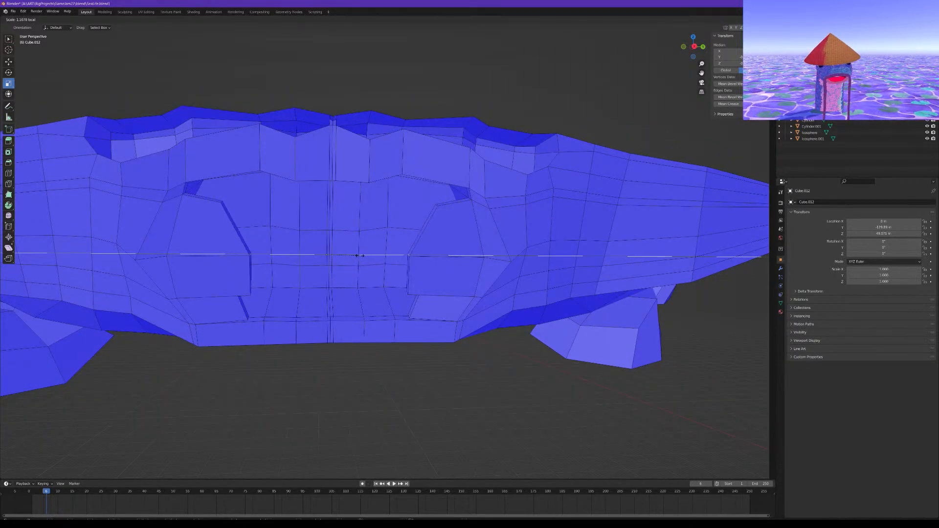
click(368, 261)
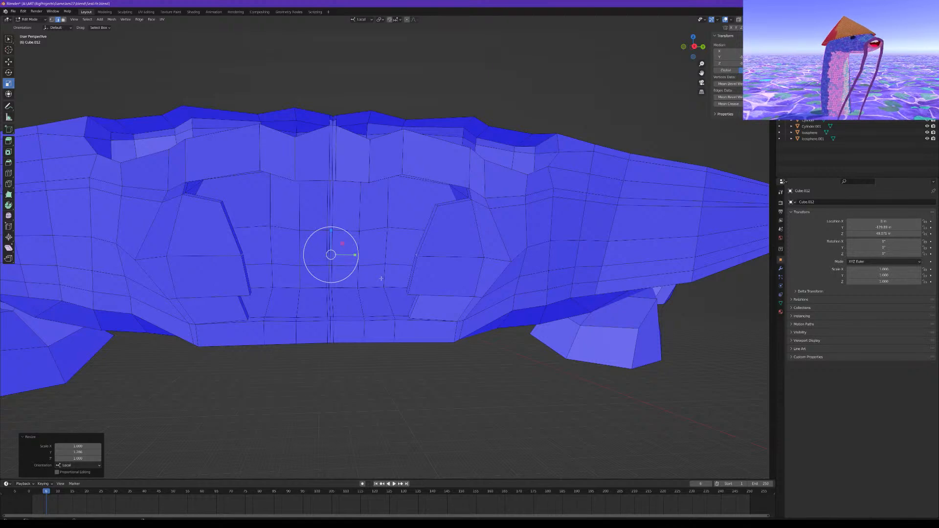
key(ctrl+z)
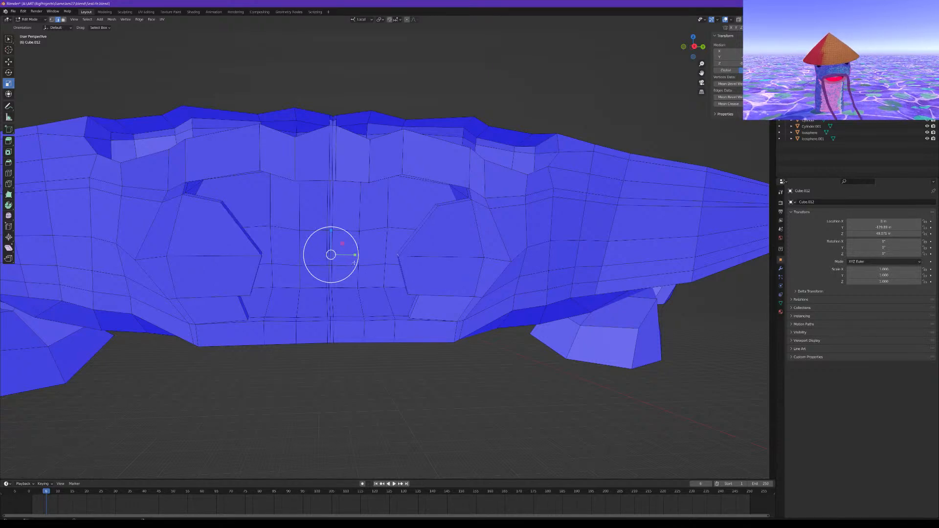
drag(355, 255, 364, 255)
click(375, 405)
Extrude the end faces of both small lower flaps in place and scale them slightly closer together along local Y
middle_drag(374, 405, 318, 392)
scroll(373, 395, down, 1)
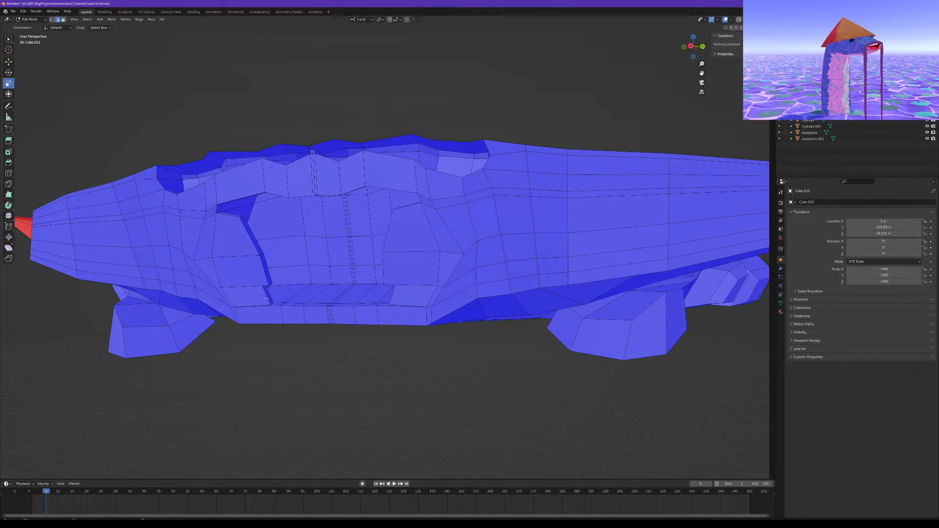
scroll(266, 300, up, 4)
click(225, 315)
click(60, 43)
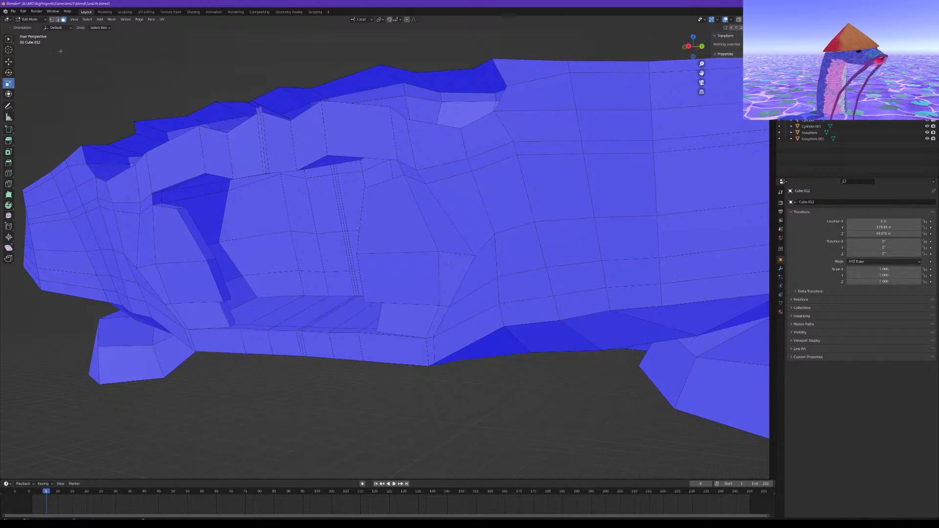
mouse_move(226, 275)
middle_down()
mouse_move(247, 281)
mouse_move(233, 284)
middle_up()
click(209, 326)
middle_drag(210, 326, 254, 333)
middle_drag(428, 342, 477, 348)
key(e)
key(Escape)
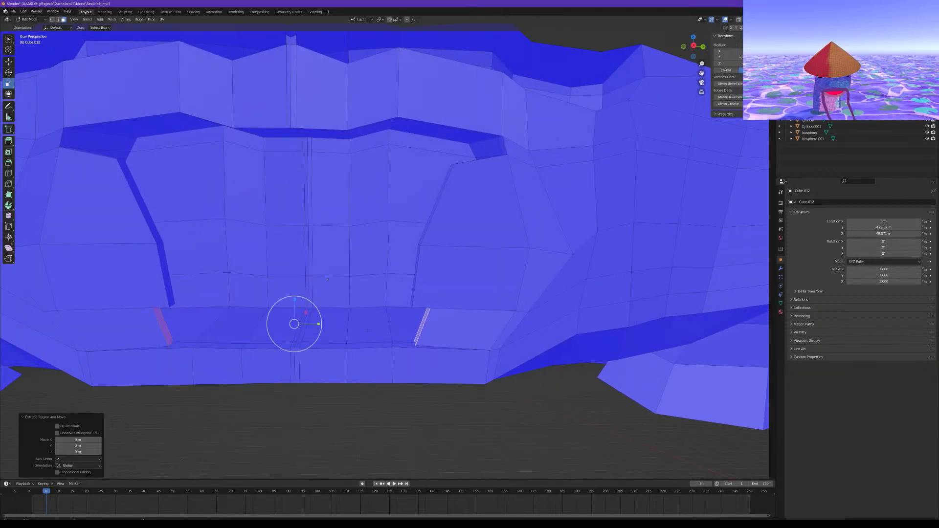
drag(319, 324, 317, 325)
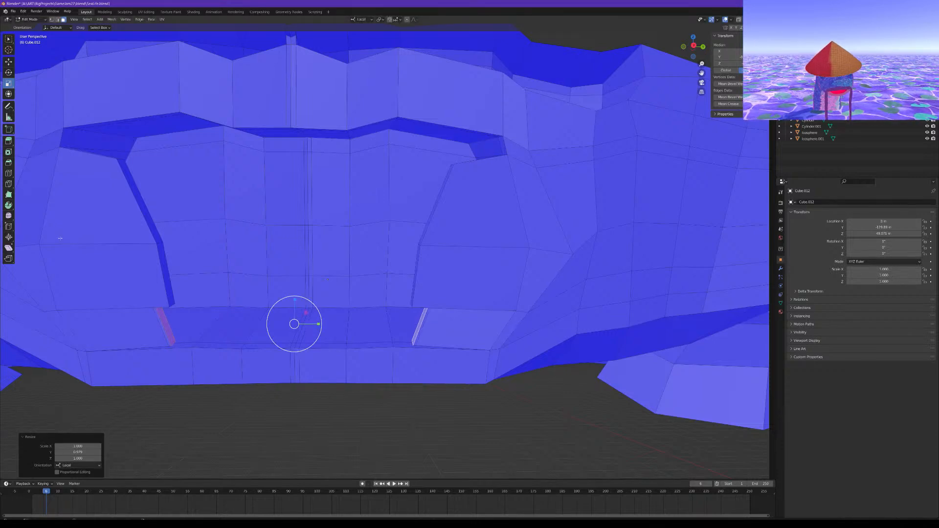
Shrink the end face of each small lower flap individually with a uniform scale
click(167, 326)
key(s)
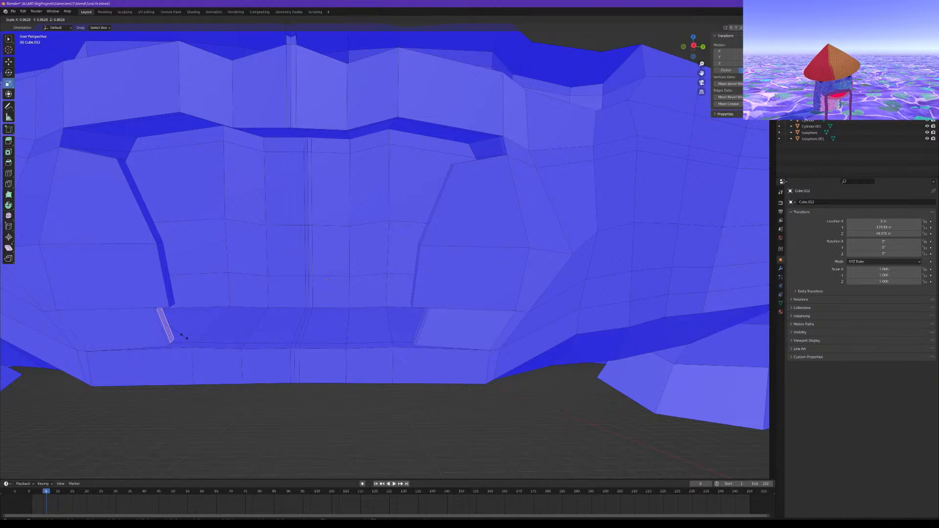
click(183, 337)
middle_drag(183, 337, 437, 339)
drag(465, 353, 456, 350)
middle_drag(456, 350, 361, 327)
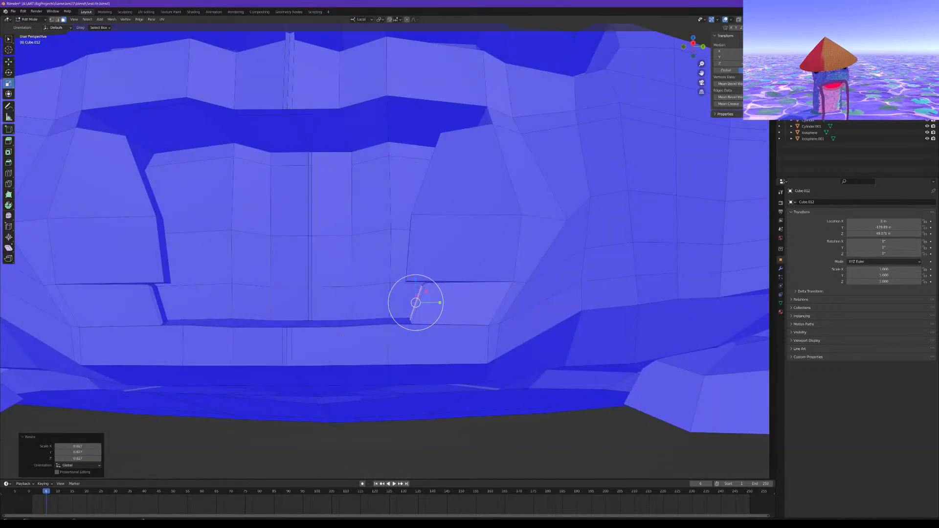
Extrude the end faces of both small lower flaps in place and scale them slightly toward each other with a uniform scale
shift+click(161, 305)
middle_drag(216, 288, 241, 284)
key(e)
right_click(243, 284)
key(s)
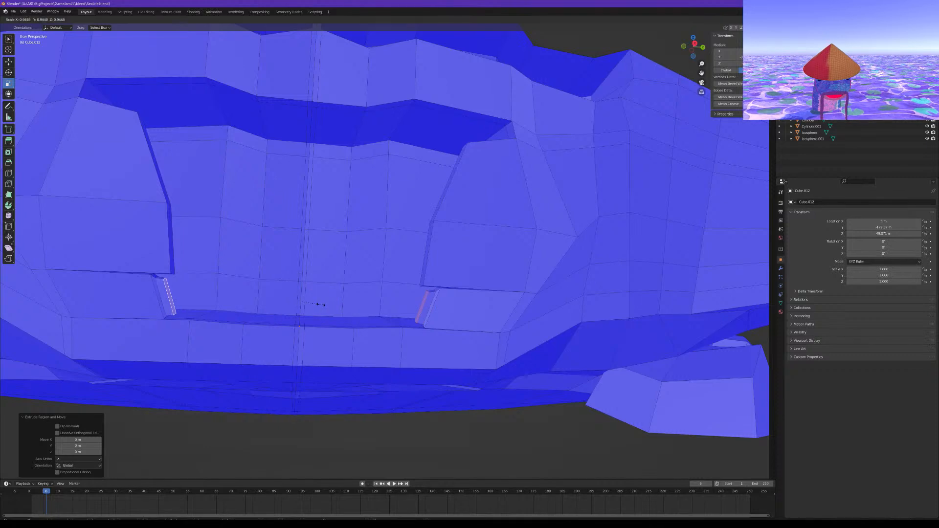
click(321, 304)
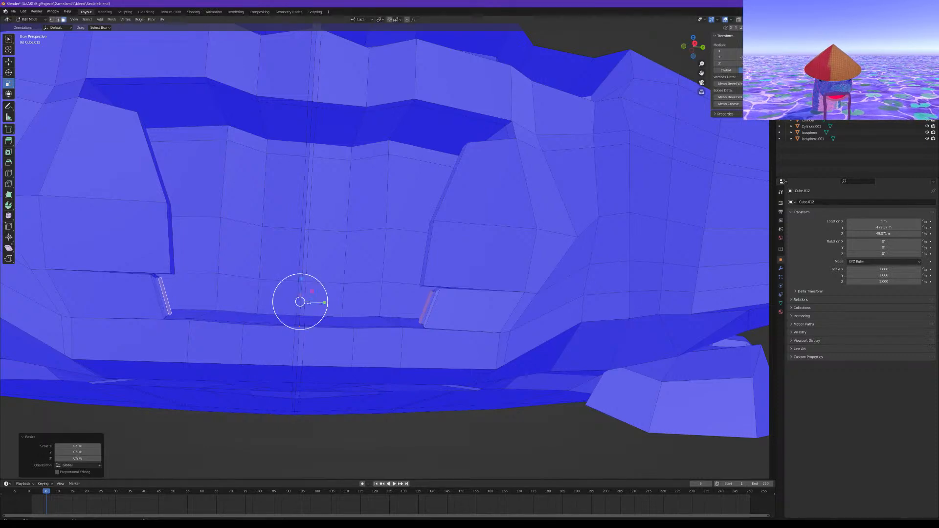
Enlarge the end face of each small lower flap individually with a slight uniform scale
click(165, 297)
key(s)
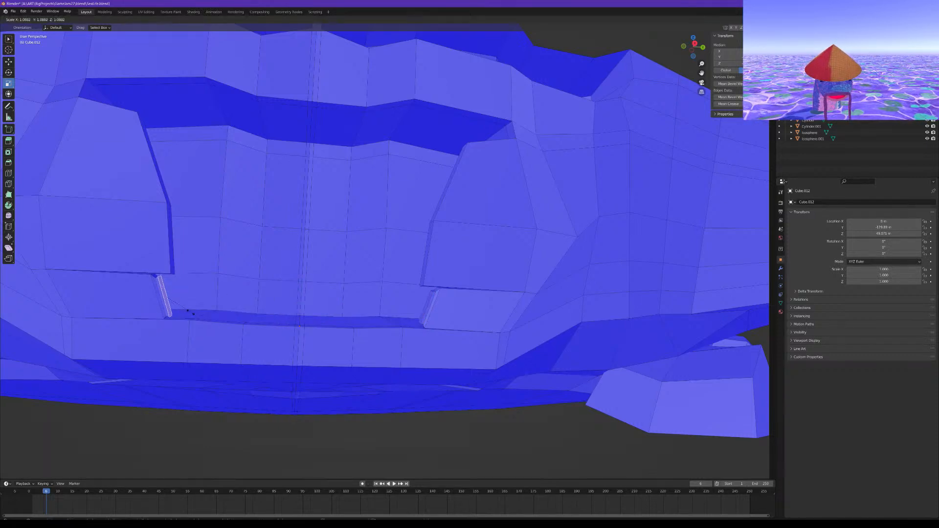
click(193, 313)
middle_drag(193, 314, 268, 325)
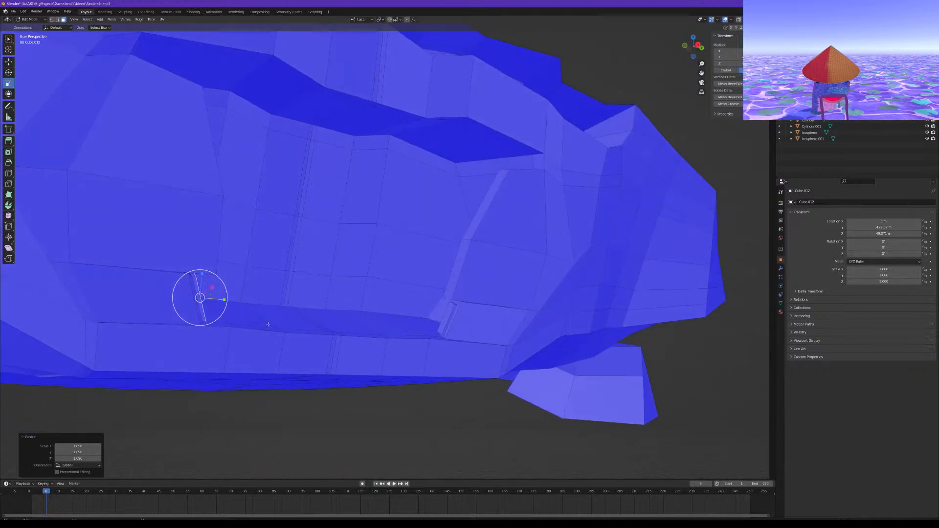
click(460, 317)
key(s)
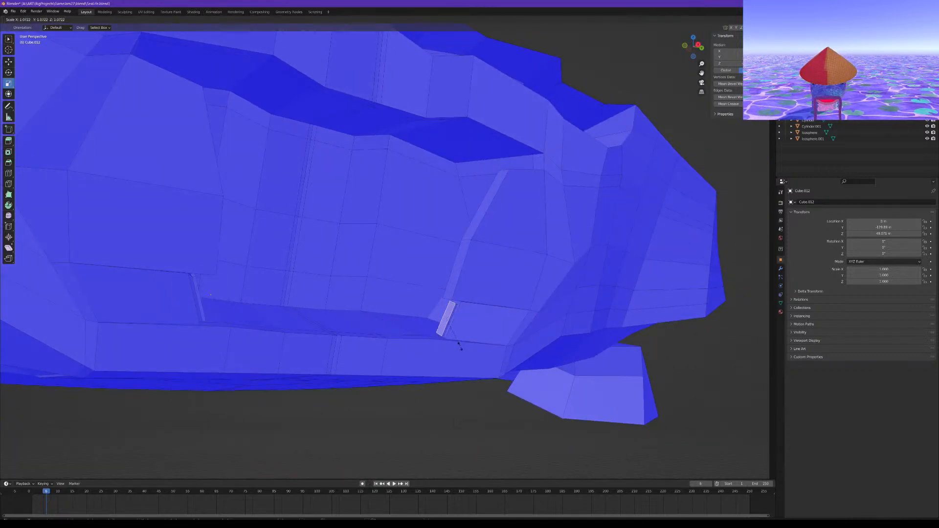
click(462, 348)
middle_drag(462, 348, 414, 338)
middle_drag(274, 325, 261, 330)
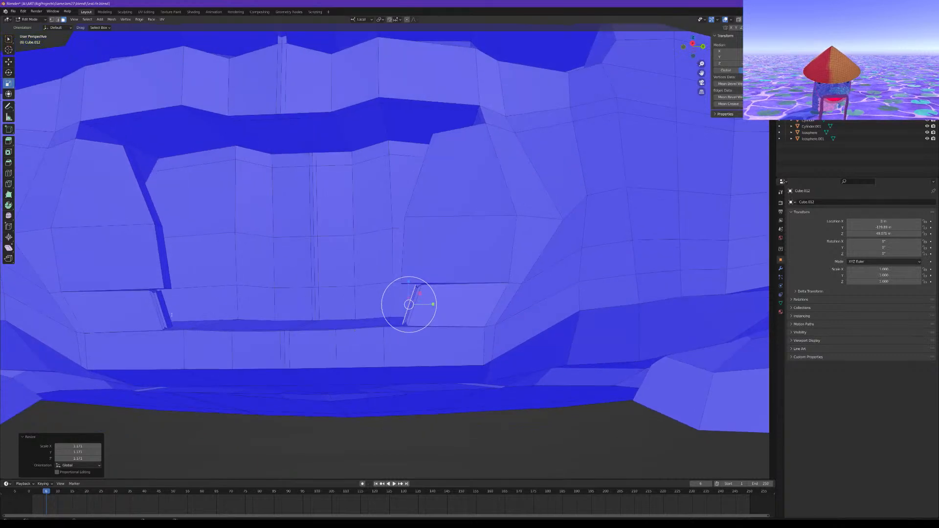
Extrude both lower flap end faces in place and scale them closer together along local Y
shift+click(166, 309)
middle_drag(171, 312, 191, 320)
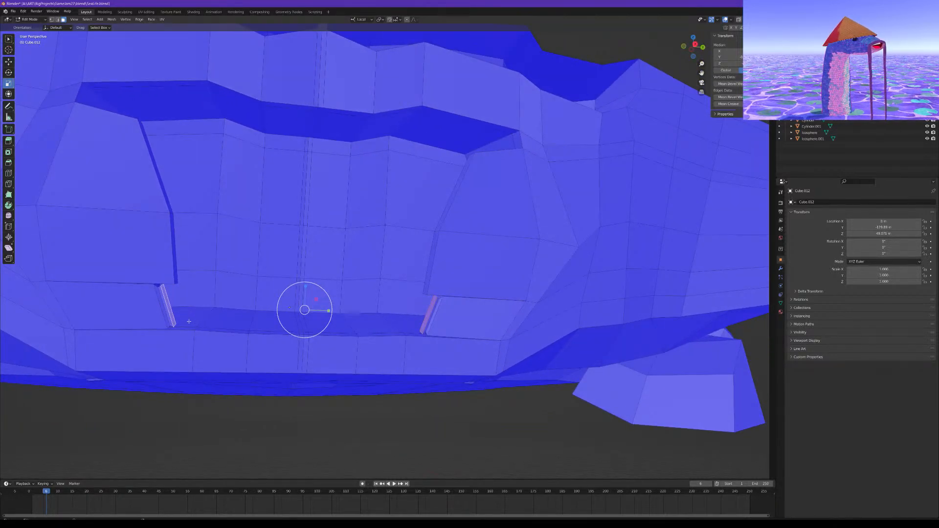
middle_drag(305, 310, 317, 308)
key(e)
right_click(319, 308)
drag(320, 314, 318, 314)
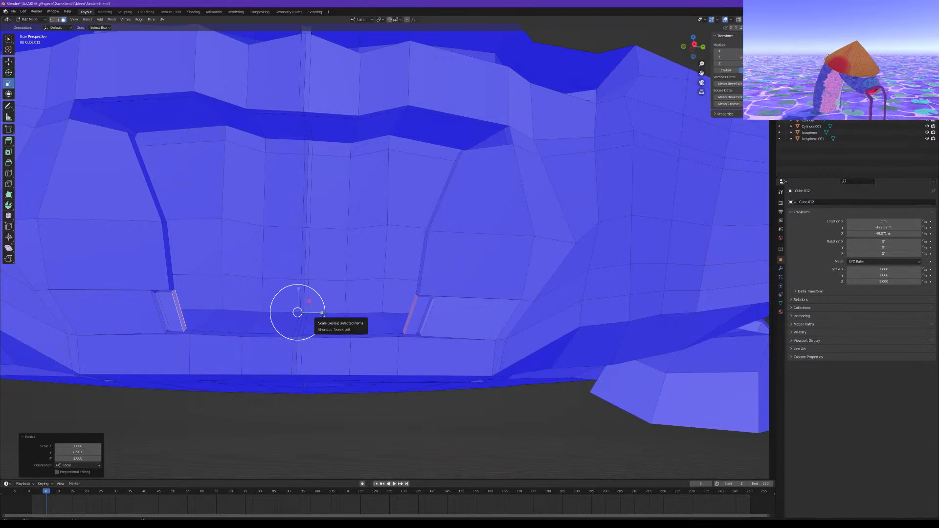
Extrude both end faces again in place and scale them along local Y almost to the mouth's centre line, undoing an extra adjustment
key(e)
right_click(331, 311)
drag(322, 313, 299, 314)
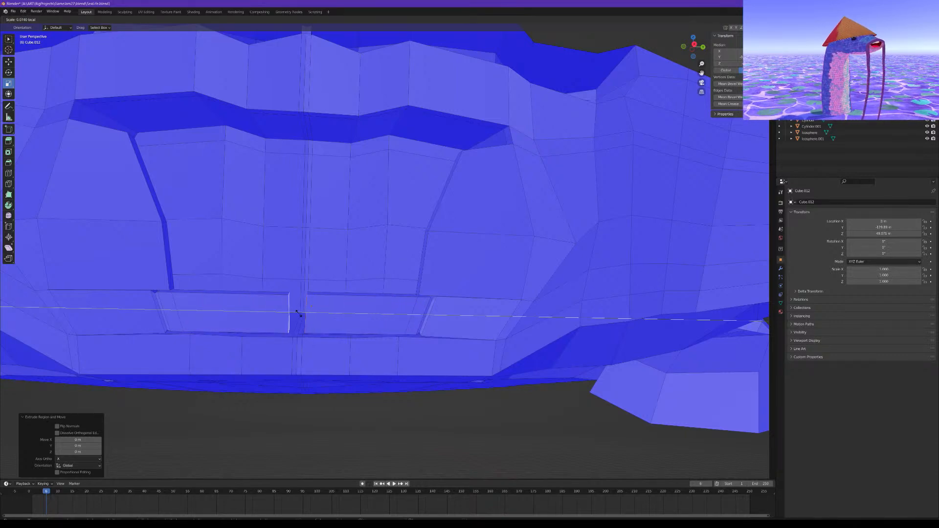
drag(299, 314, 295, 298)
key(ctrl+z)
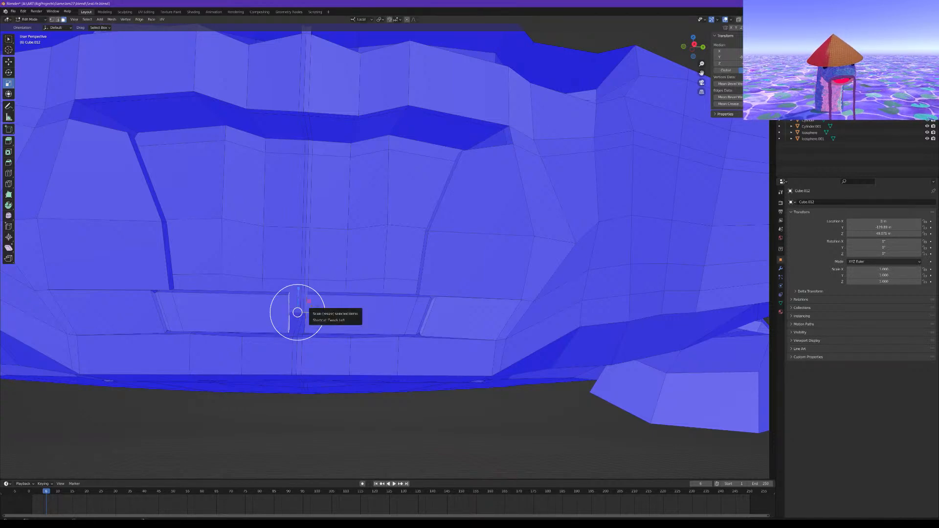
Adjust the gap between the two inner ends along local Y, extrude them in place, and scale them until they nearly touch
drag(322, 313, 299, 315)
key(e)
right_click(340, 315)
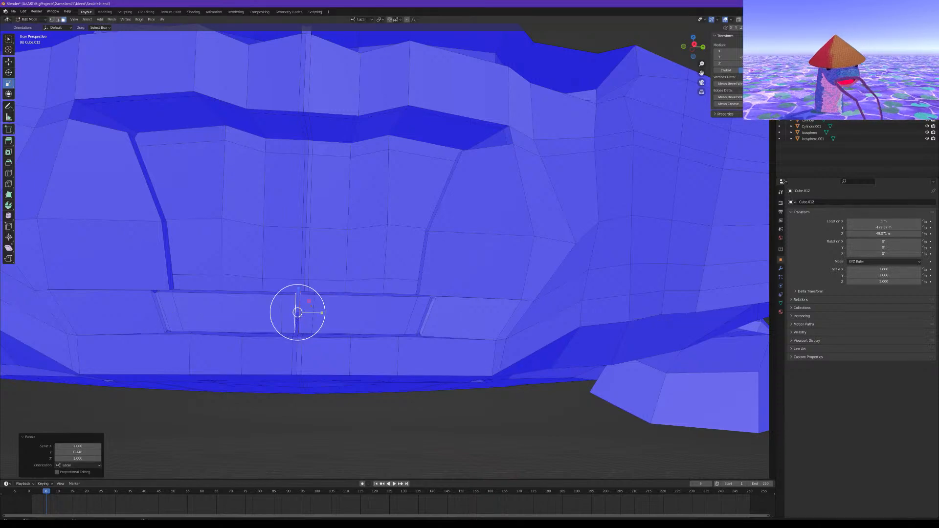
right_click(110, 181)
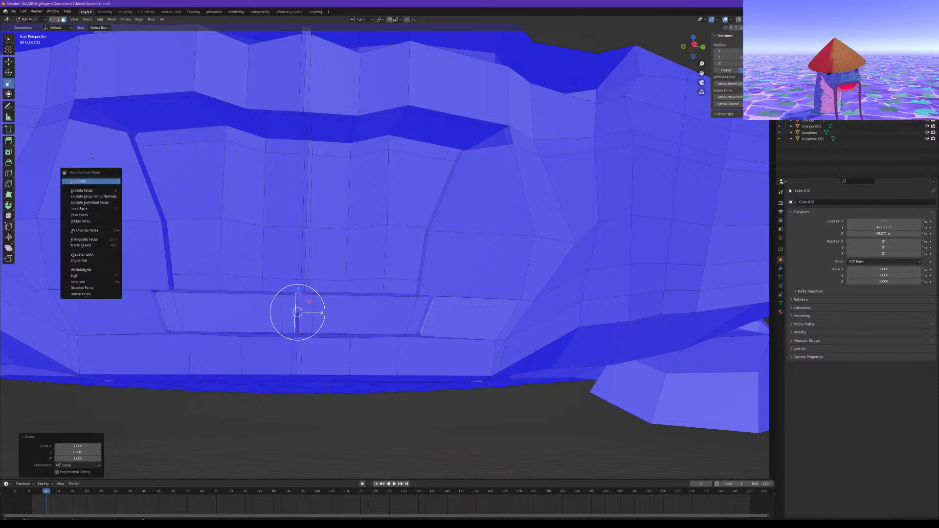
Move the nearly touching inner end faces of the lower flaps slightly upward along local Z
drag(298, 289, 298, 281)
click(9, 62)
mouse_move(299, 283)
middle_down()
mouse_move(309, 274)
mouse_move(304, 288)
middle_up()
scroll(298, 323, up, 3)
middle_drag(295, 338, 263, 376)
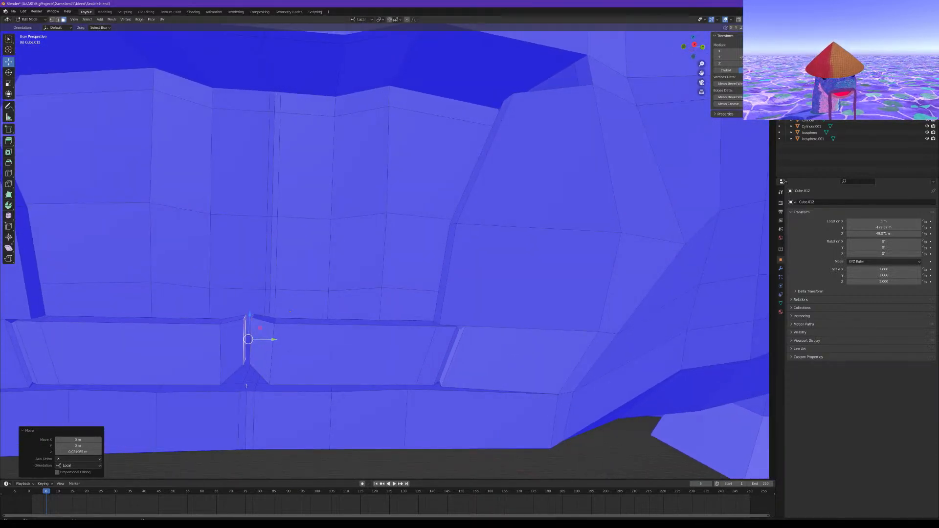
Extrude the small face below the central gap slightly and widen it along local Y to span the notch
click(246, 386)
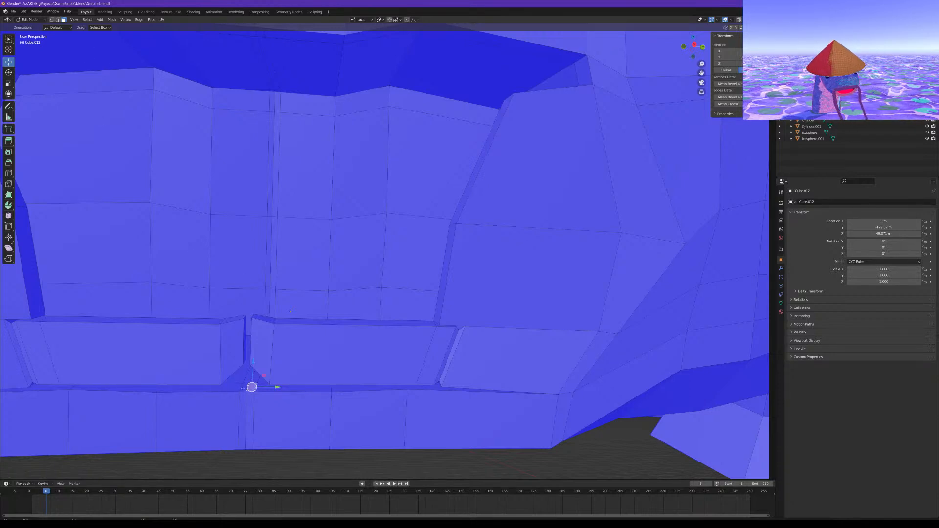
middle_drag(246, 386, 255, 366)
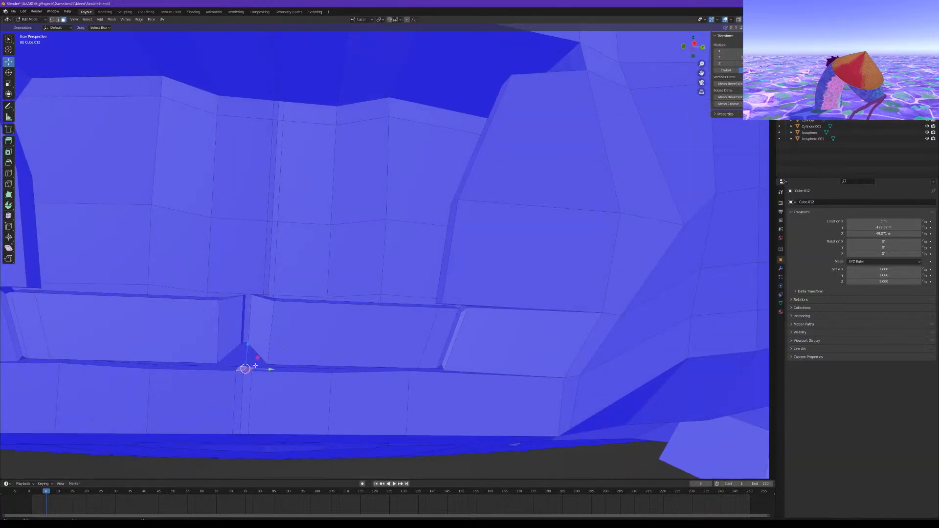
key(e)
click(251, 366)
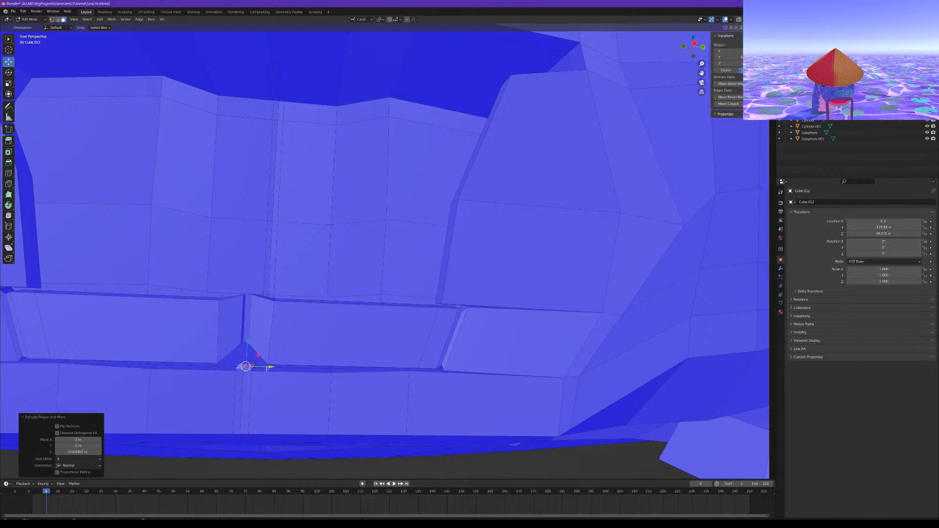
key(shift+space)
key(s)
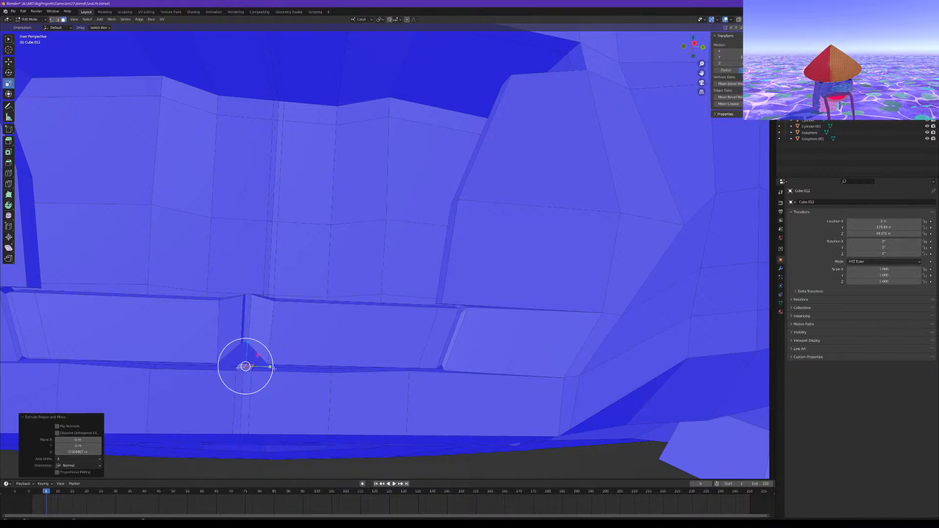
drag(270, 370, 329, 380)
key(ctrl+z)
middle_drag(300, 368, 278, 361)
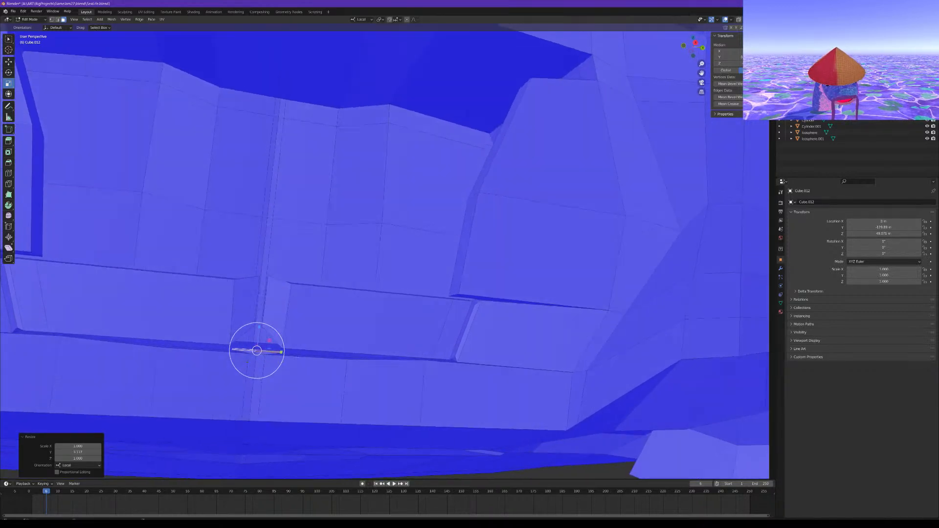
drag(283, 353, 290, 353)
Extrude the widened centre face upward into the notch and narrow its top along local Y to a thin strip
key(e)
click(293, 331)
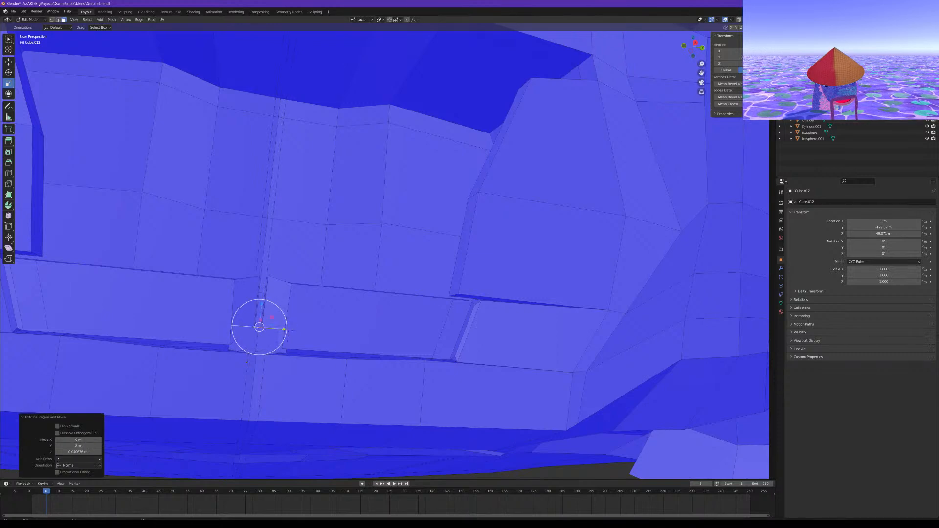
drag(284, 329, 260, 327)
middle_drag(196, 298, 181, 302)
scroll(220, 336, up, 3)
shift+middle_drag(153, 386, 268, 323)
shift+middle_drag(268, 416, 294, 277)
scroll(274, 271, up, 4)
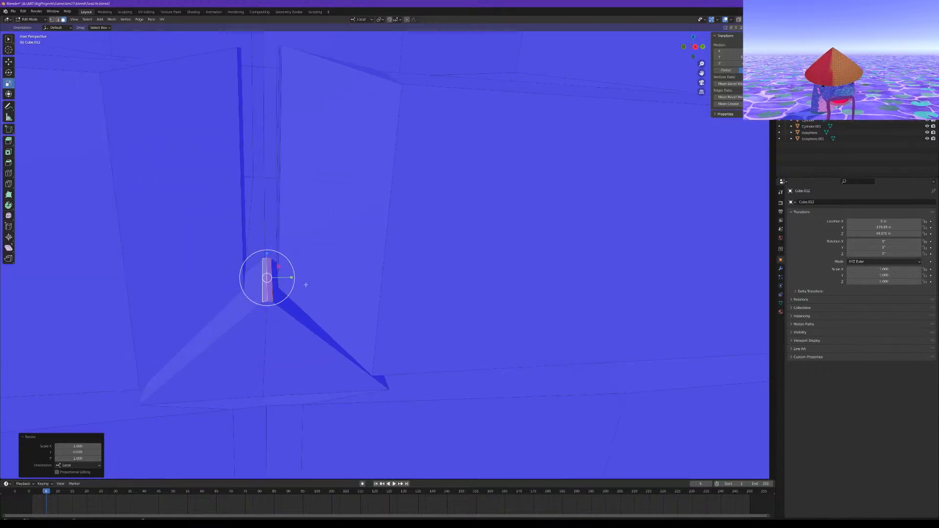
Merge the front pair and the back pair of vertices on the centre wedge's narrow top, each at its centre
click(52, 20)
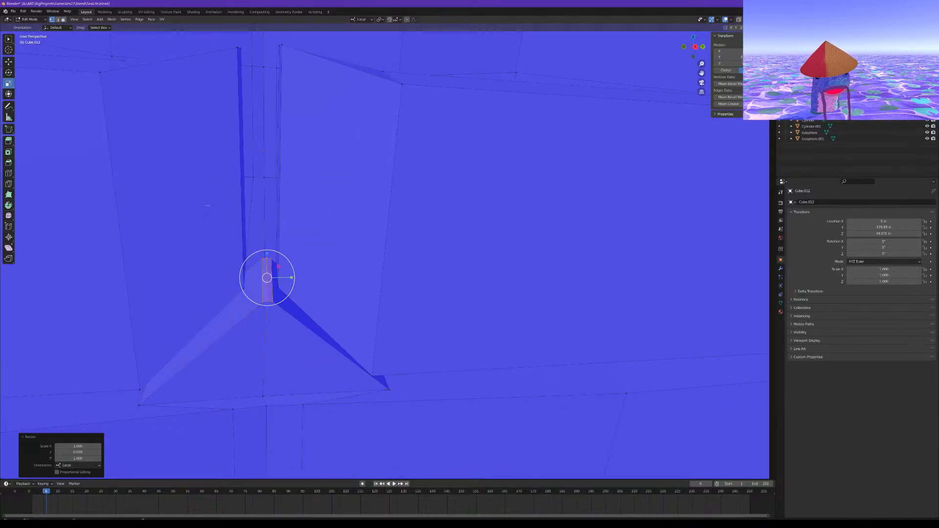
click(267, 301)
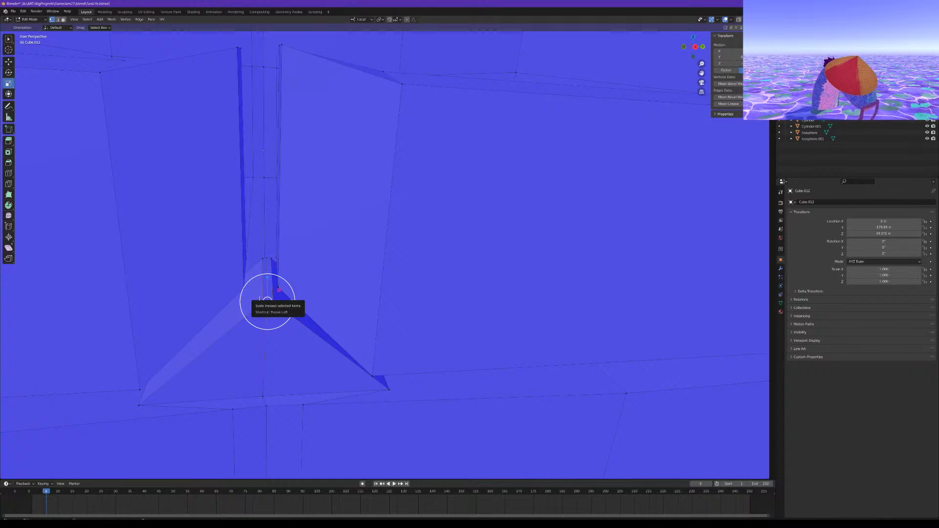
key(m)
click(260, 298)
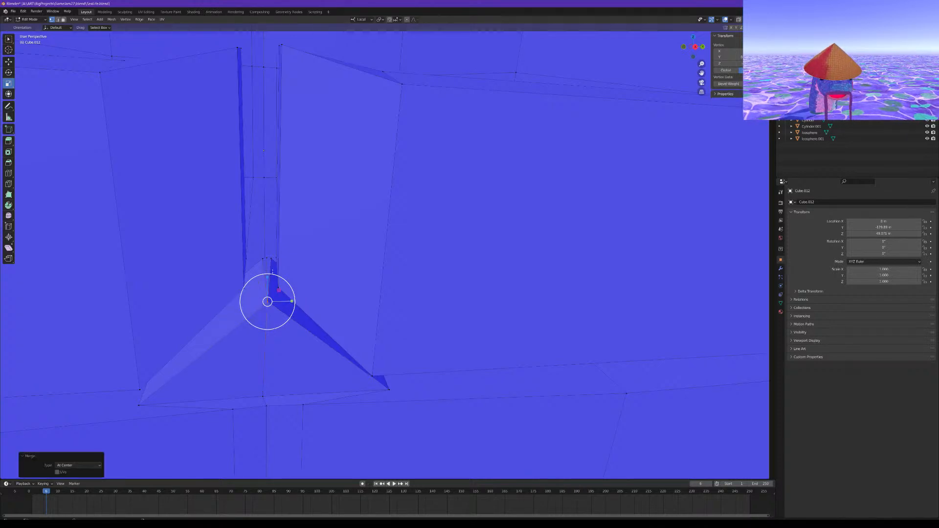
click(259, 256)
key(m)
click(258, 254)
Select the merged vertices at the wedge's tip and move them slightly along local Y
middle_drag(258, 255, 262, 251)
shift+click(269, 168)
shift+click(270, 168)
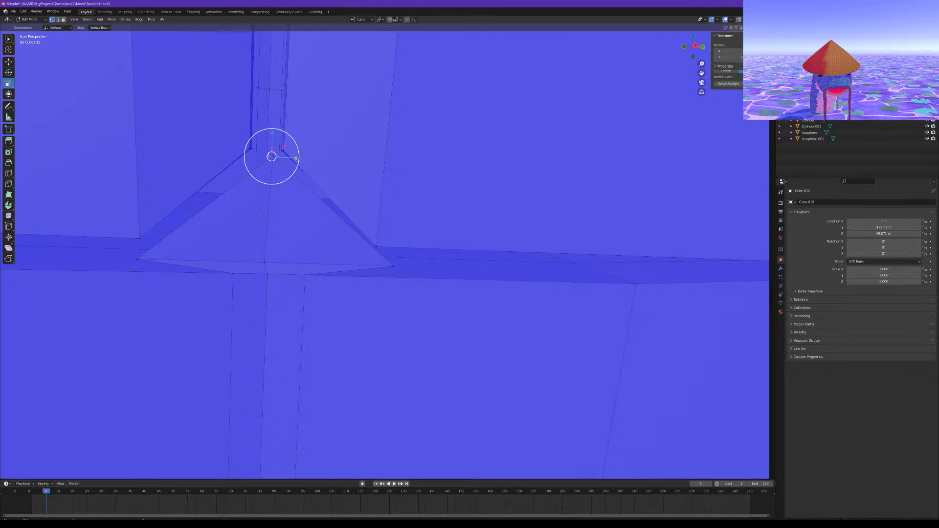
middle_drag(269, 169, 270, 176)
shift+click(269, 228)
scroll(268, 230, down, 4)
middle_drag(268, 249, 262, 281)
click(9, 62)
drag(308, 203, 318, 215)
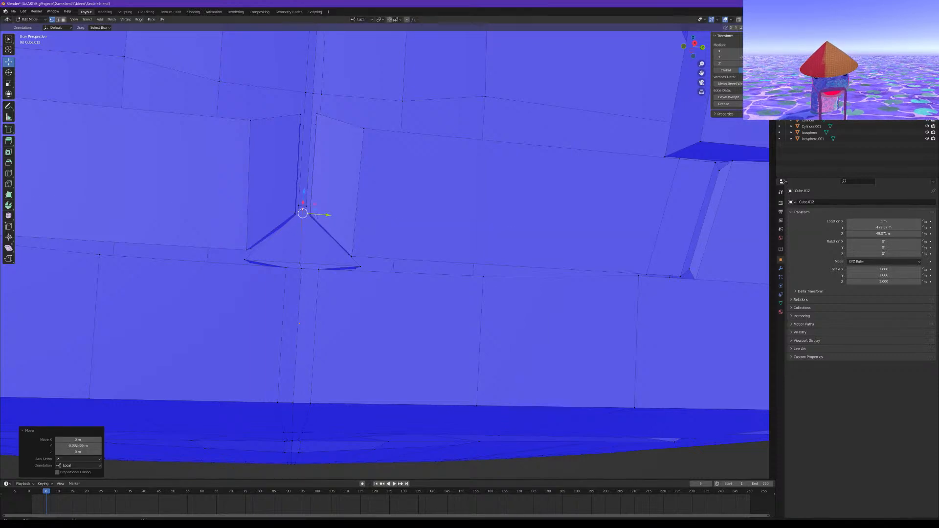
Deselect everything and examine the lower mouth flaps against the whole shell from the front
scroll(369, 383, down, 7)
click(369, 421)
middle_drag(369, 422, 361, 436)
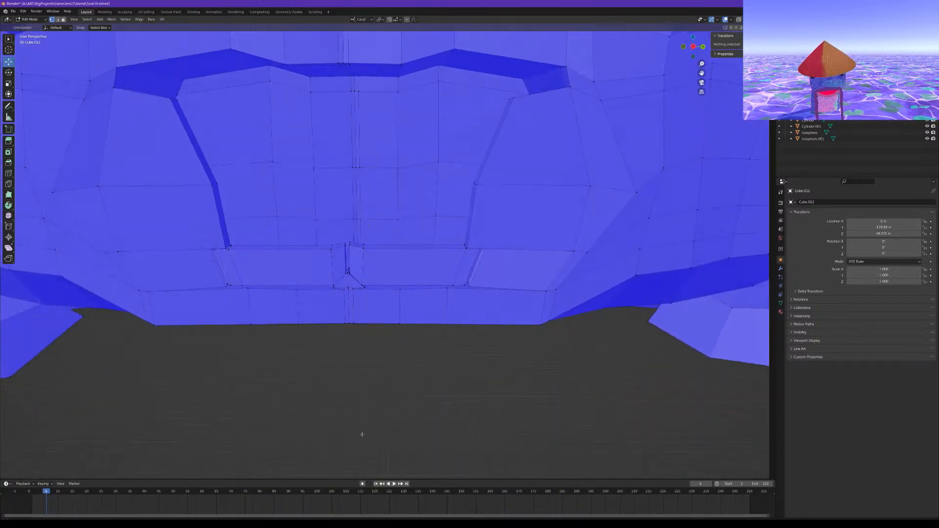
scroll(362, 435, down, 4)
scroll(336, 378, down, 3)
scroll(336, 378, up, 1)
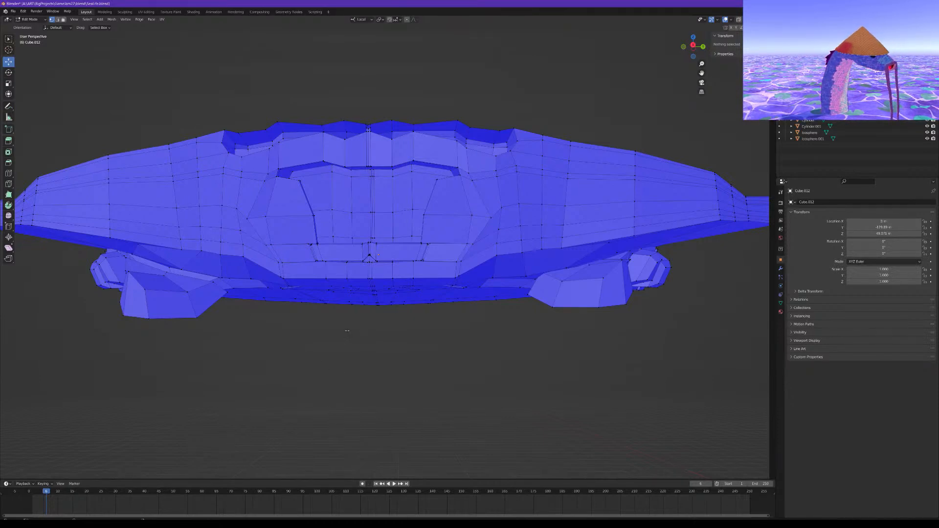
scroll(347, 331, up, 5)
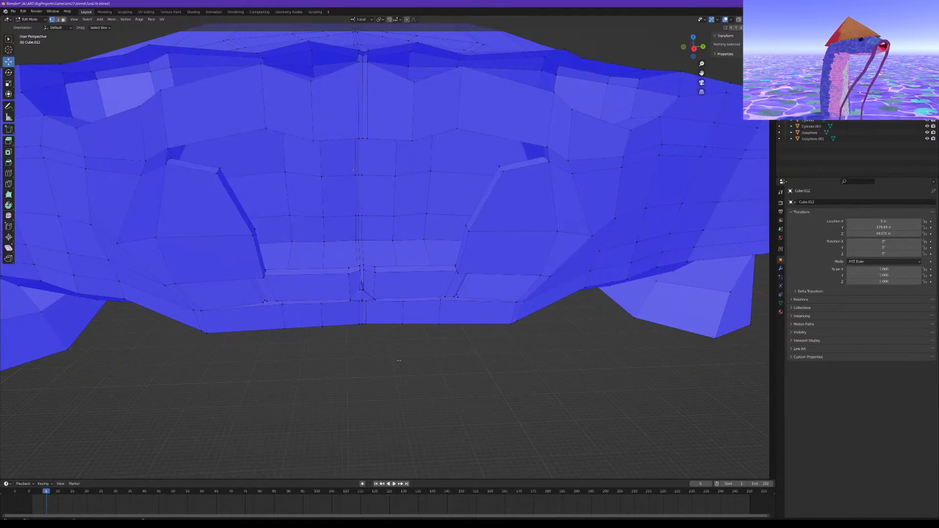
scroll(400, 360, up, 2)
Select the upper faces of both lower flaps' inner sections and extrude them upward to form two tall central panels
key(3)
click(319, 276)
shift+click(348, 275)
shift+click(366, 274)
shift+click(404, 274)
middle_drag(346, 298, 374, 283)
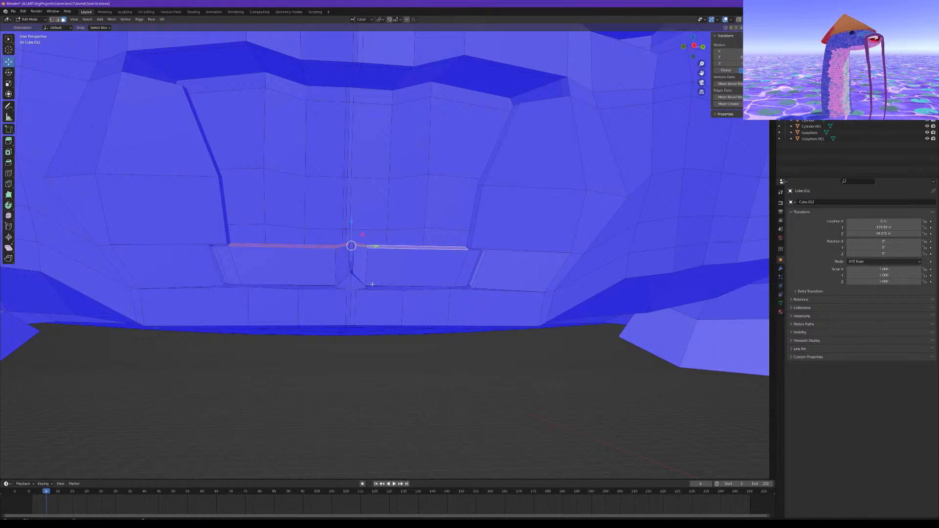
key(e)
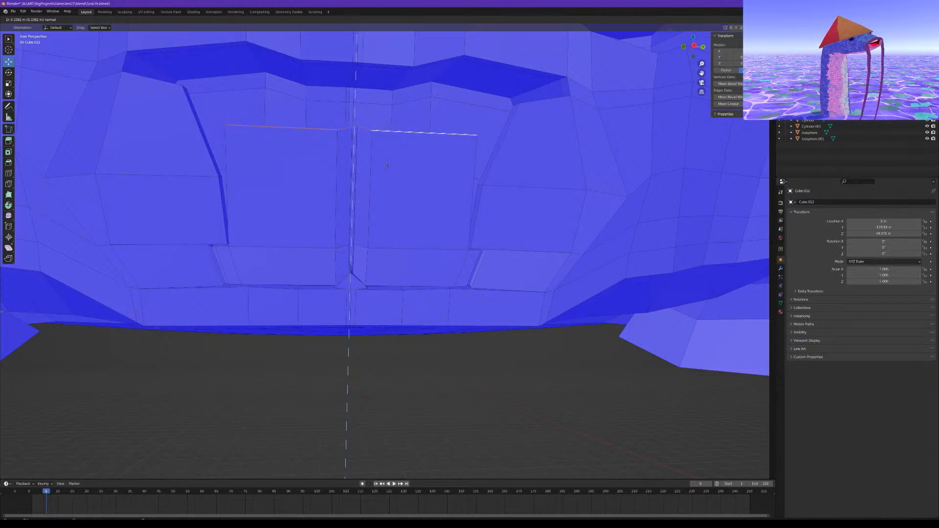
click(387, 167)
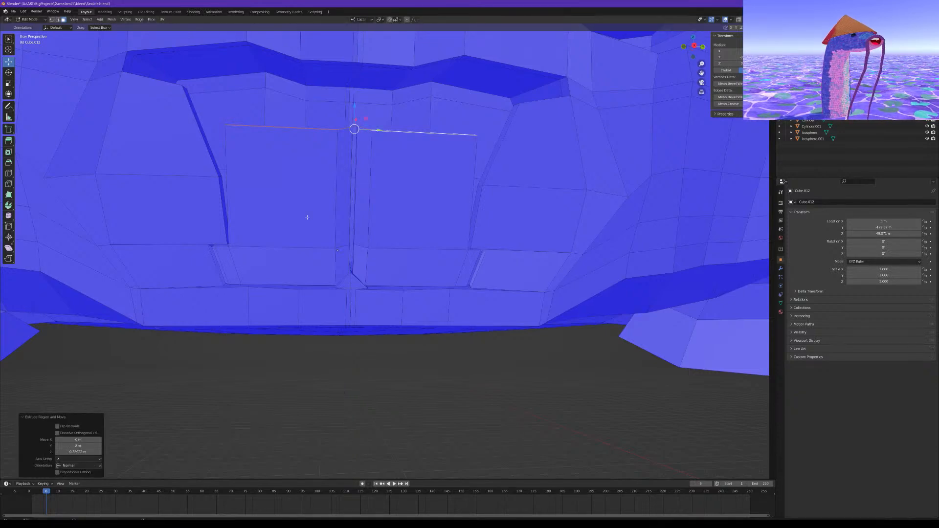
Select the outer upper edges of both tall central panels and scale them slightly along local Y
middle_drag(307, 217, 306, 231)
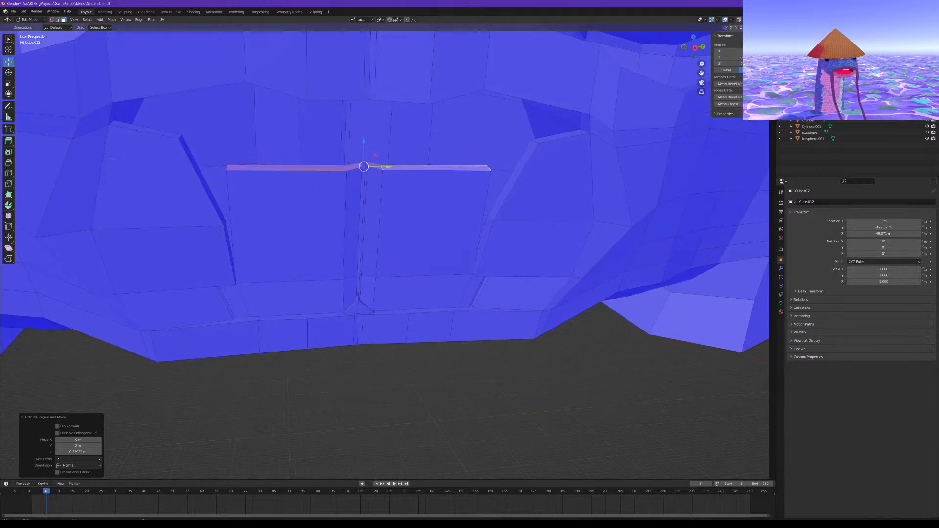
click(58, 20)
middle_drag(229, 186, 230, 182)
click(232, 180)
shift+click(484, 178)
middle_drag(483, 178, 479, 172)
click(8, 84)
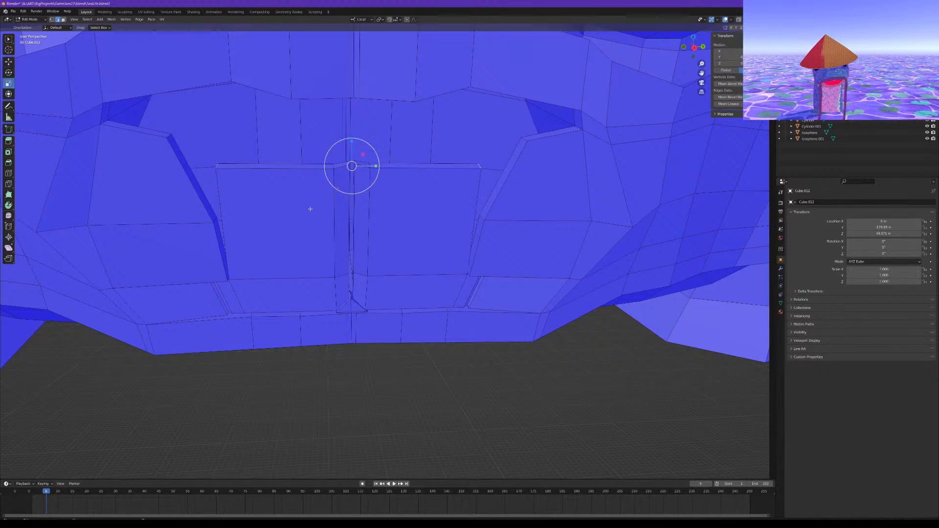
middle_drag(369, 189, 372, 170)
drag(380, 147, 381, 147)
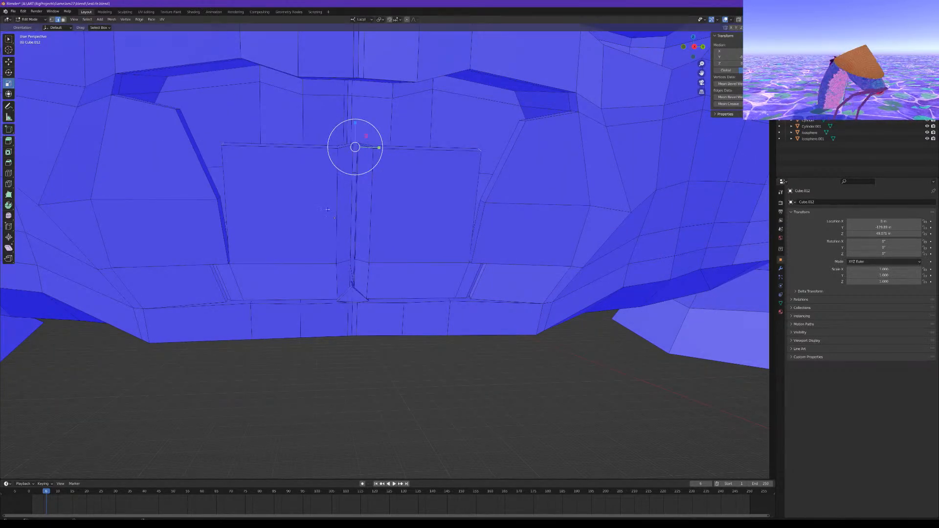
Add one horizontal loop cut across the middle of each tall central panel
key(ctrl+r)
click(332, 207)
click(335, 200)
key(ctrl+r)
click(372, 213)
click(373, 213)
click(374, 207)
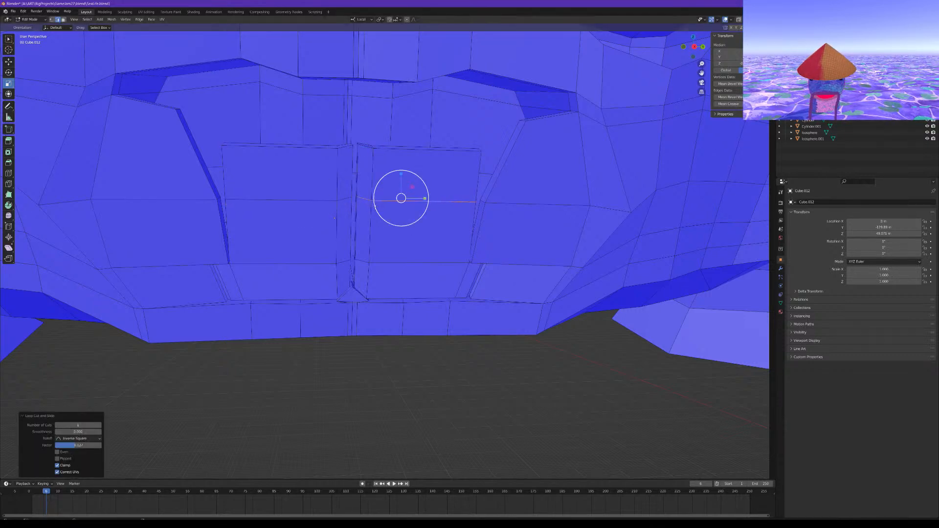
Select the short outer top edges of both tall central panels and scale them apart along local Y to widen the panel tops
middle_drag(296, 192, 284, 193)
middle_drag(219, 178, 226, 194)
click(226, 193)
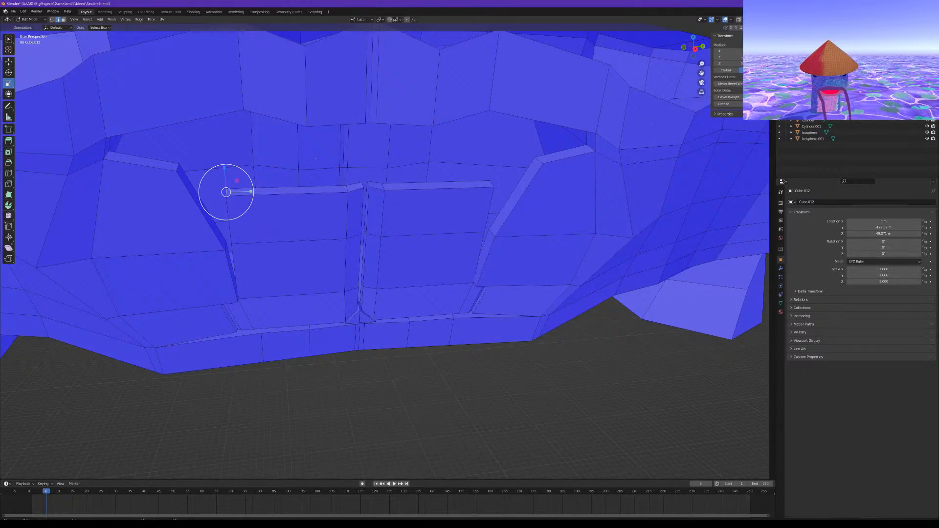
shift+click(492, 184)
middle_drag(492, 184, 484, 169)
drag(376, 155, 380, 157)
middle_drag(380, 157, 373, 244)
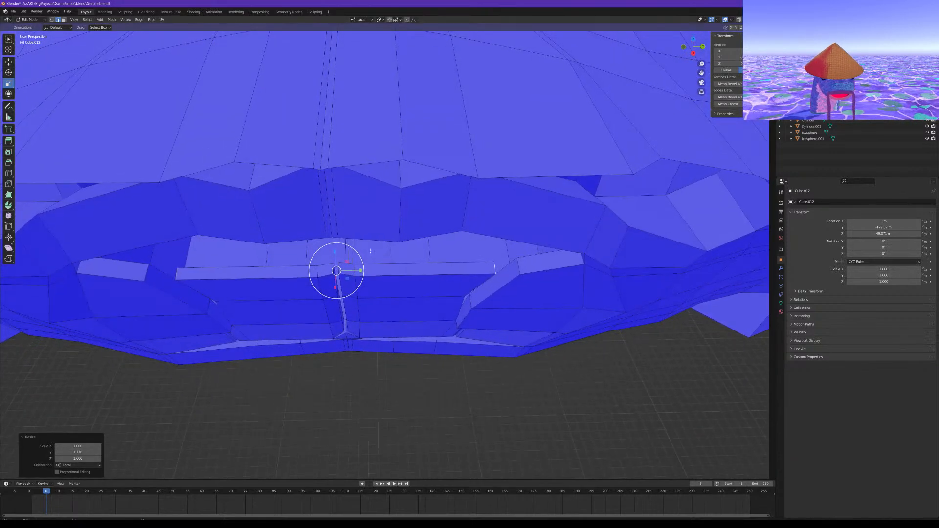
drag(361, 270, 335, 302)
Move the outer top edges of both tall central panels slightly along local X
click(7, 62)
middle_drag(334, 303, 372, 302)
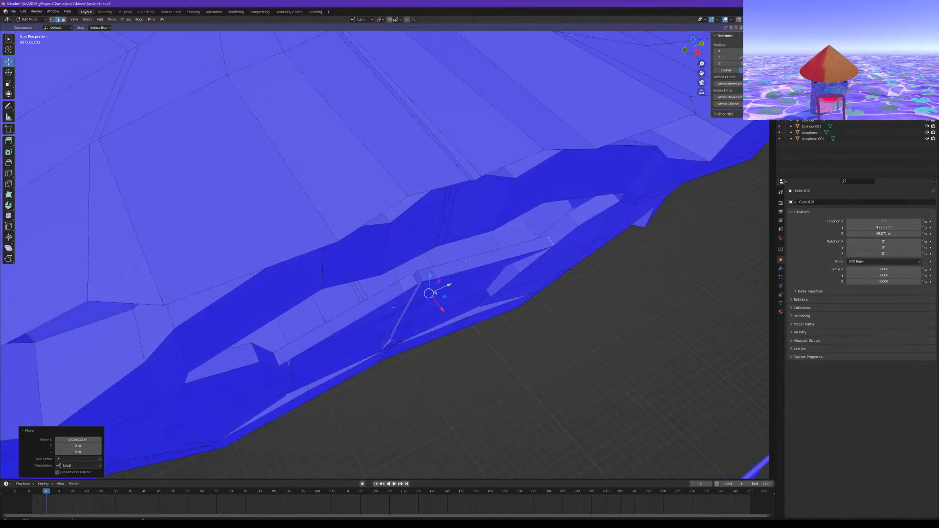
drag(445, 310, 447, 314)
middle_drag(446, 313, 435, 276)
Select the short outer edges at the middle loop cut of both tall central panels and move them slightly along local X
middle_drag(294, 297, 348, 265)
click(277, 243)
shift+click(416, 235)
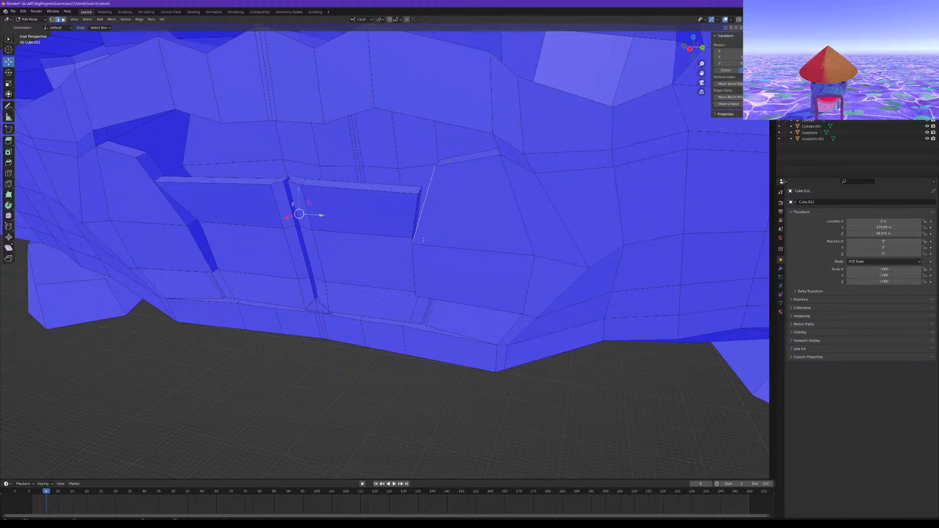
key(ctrl+z)
scroll(421, 246, up, 1)
shift+click(421, 240)
scroll(416, 242, down, 3)
middle_drag(356, 250, 271, 155)
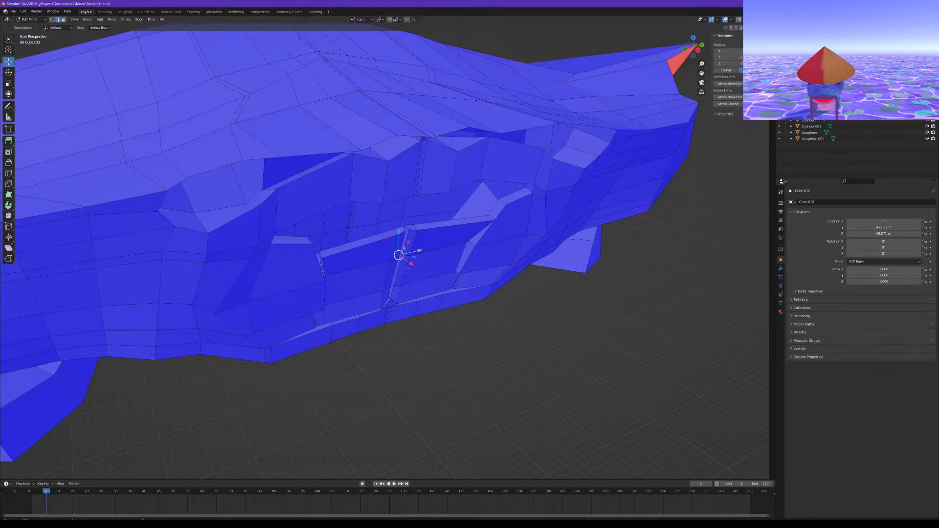
drag(411, 265, 416, 272)
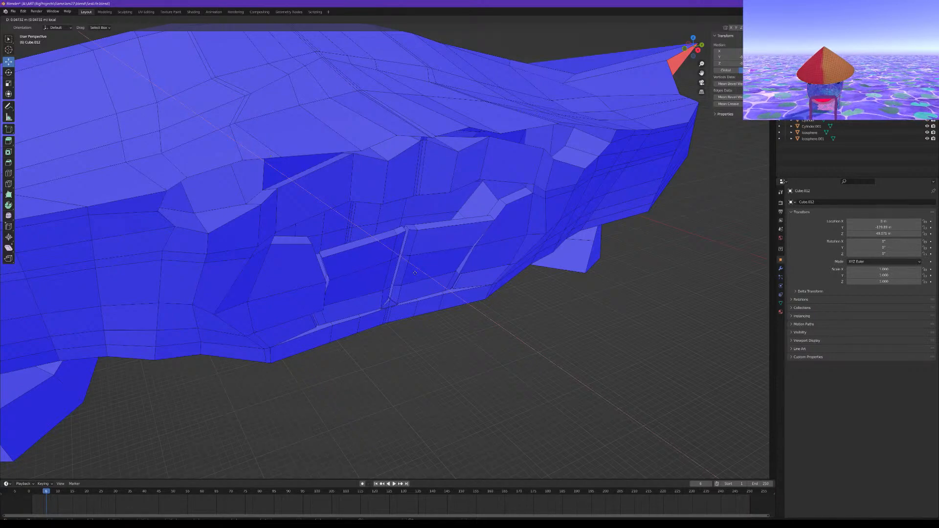
click(415, 273)
middle_drag(415, 273, 394, 244)
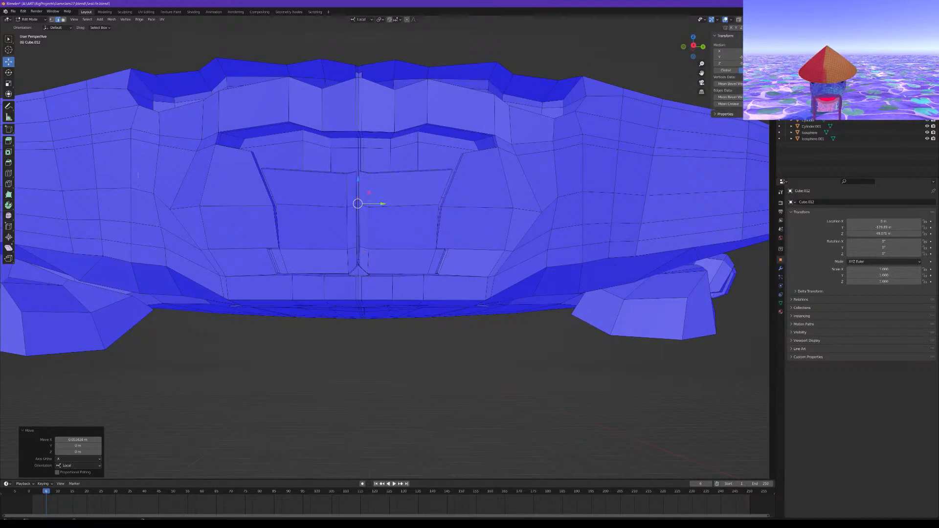
Scale the selected vertical edges of the central seam along the local Y axis
click(11, 84)
scroll(392, 223, up, 2)
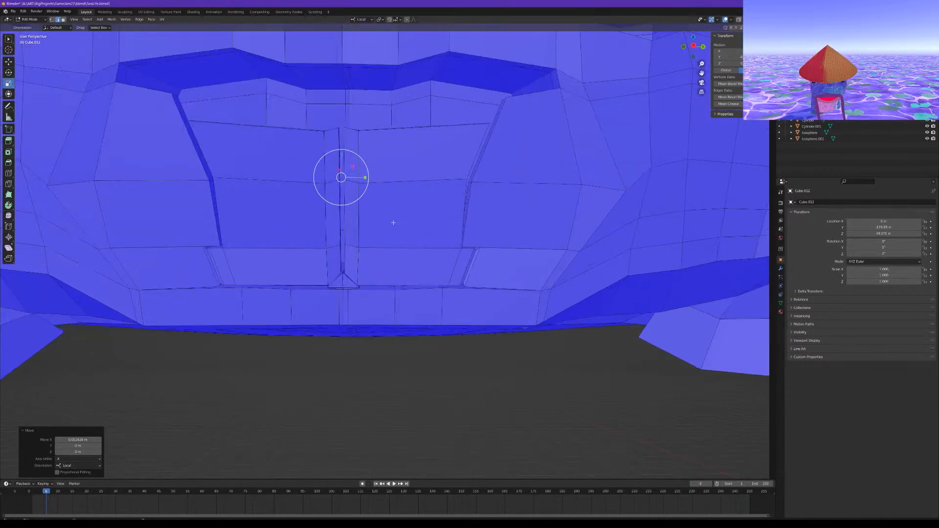
shift+middle_drag(392, 222, 380, 243)
scroll(380, 244, down, 1)
drag(367, 209, 367, 209)
scroll(244, 220, up, 4)
mouse_move(245, 220)
middle_down()
mouse_move(270, 225)
mouse_move(260, 224)
middle_up()
scroll(264, 228, down, 3)
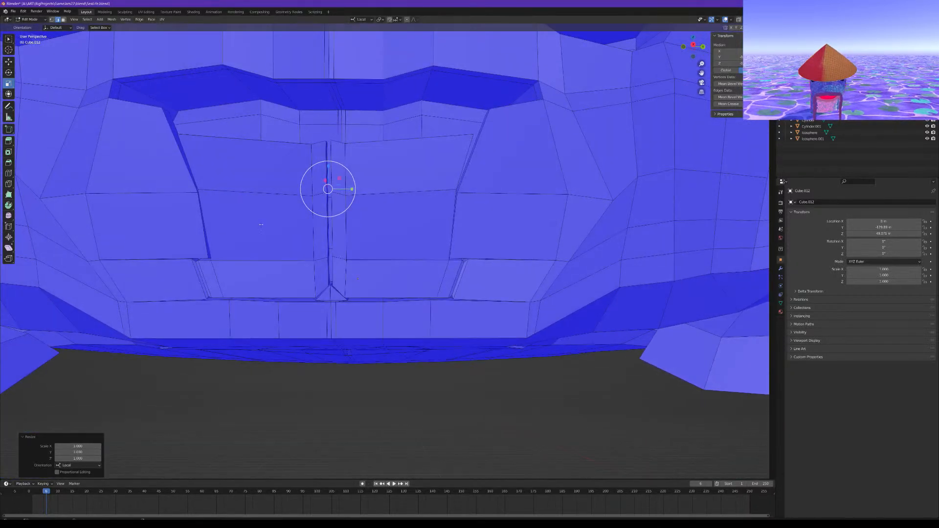
Try to scale the edges at the top of the central seam apart along local Y, and undo it
middle_drag(358, 278, 271, 261)
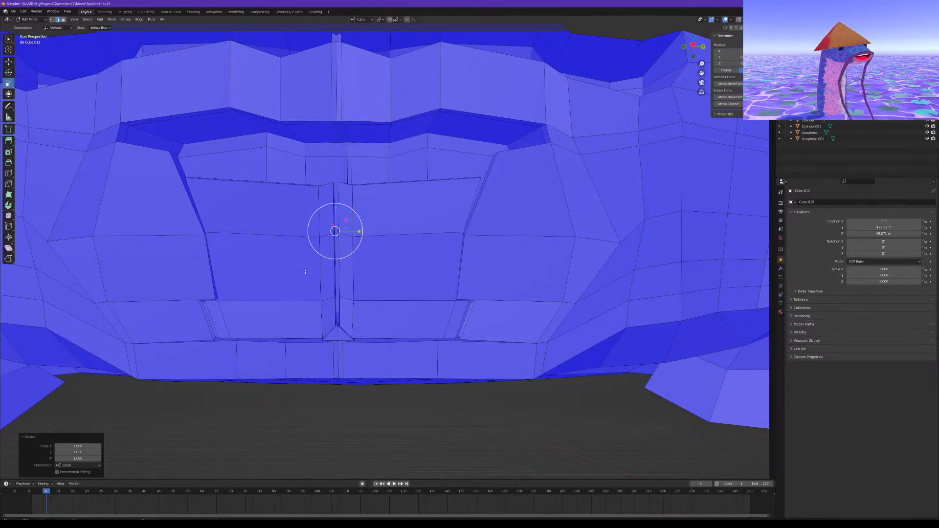
middle_drag(324, 244, 334, 272)
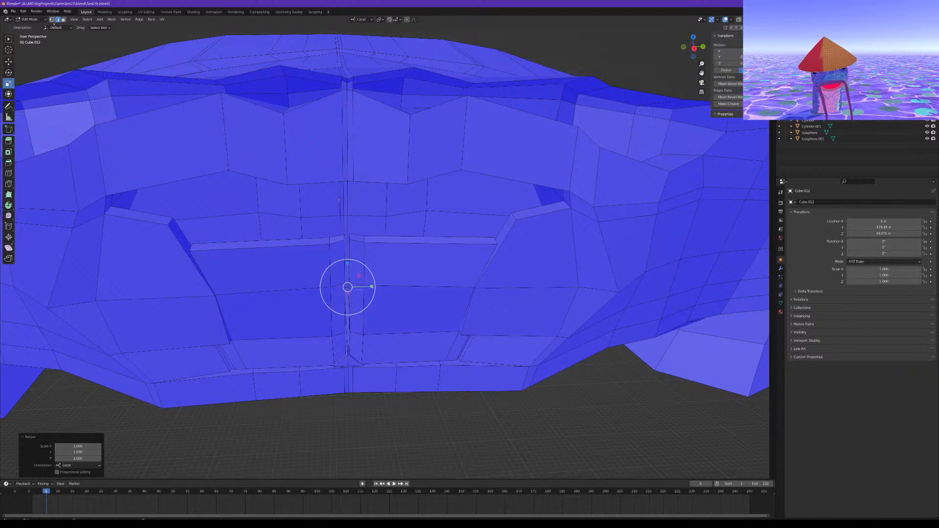
scroll(364, 253, up, 2)
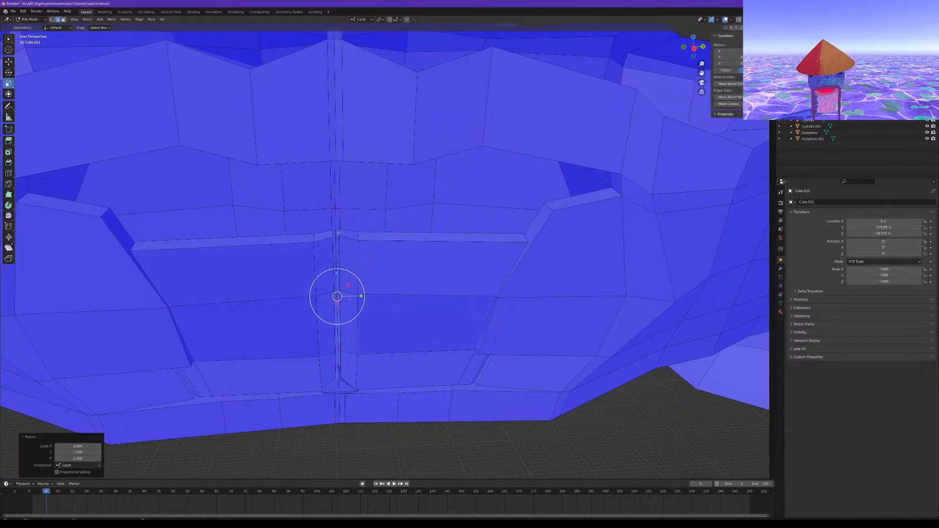
click(338, 233)
shift+click(358, 237)
shift+click(333, 234)
shift+click(315, 237)
middle_drag(326, 294, 353, 275)
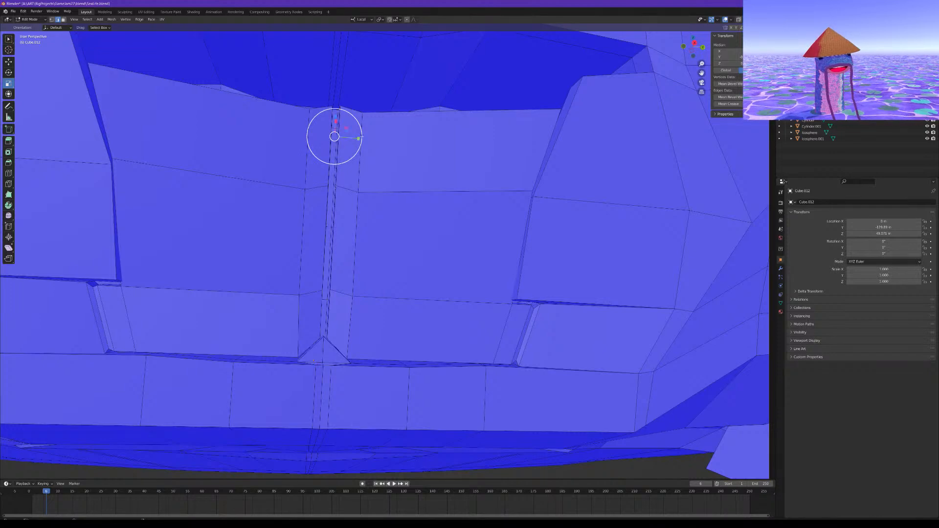
drag(360, 140, 405, 151)
key(ctrl+z)
Widen the top of the central seam by scaling its two upper inner edges apart along the local Y axis
middle_drag(406, 152, 363, 212)
click(330, 242)
shift+click(306, 244)
middle_drag(310, 251, 312, 231)
key(s)
key(x)
key(x)
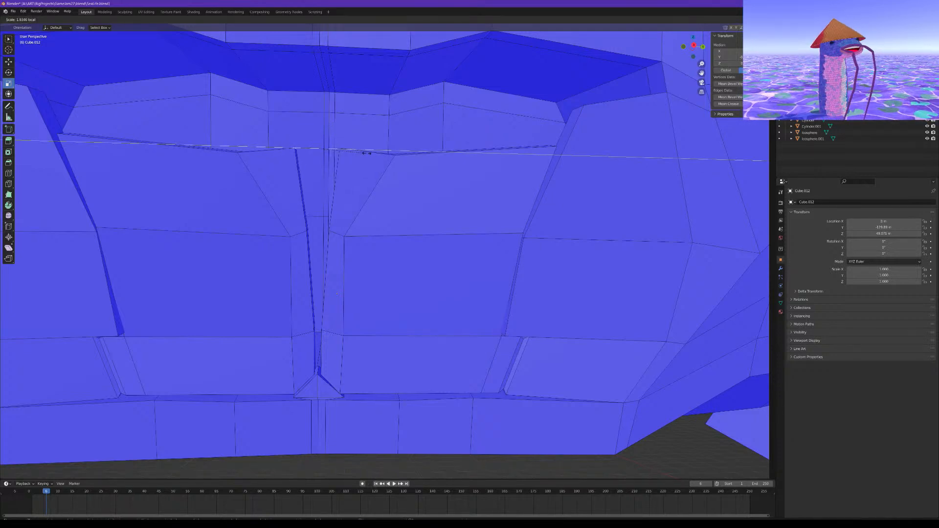
click(412, 163)
middle_drag(412, 163, 393, 304)
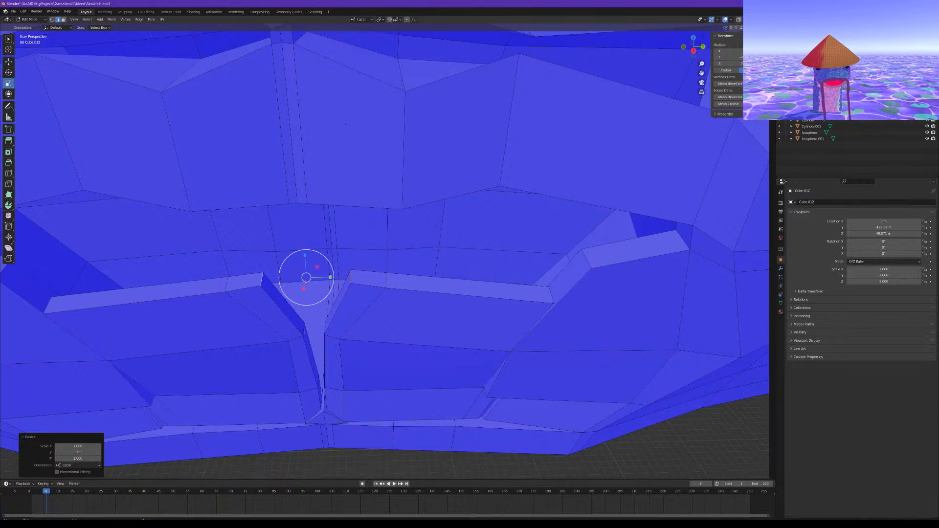
Try to scale the seam's mid-height edges apart along local Y, and undo the scaling and selections
click(306, 334)
shift+click(326, 332)
middle_drag(329, 334, 349, 264)
drag(336, 236, 345, 234)
key(ctrl+z)
middle_drag(339, 236, 319, 254)
key(ctrl+z)
key(ctrl+z)
Select the mid-height edges on both sides of the seam and scale them apart along local Y
click(262, 248)
middle_drag(262, 248, 306, 244)
shift+click(406, 238)
key(ctrl+z)
shift+click(402, 235)
middle_drag(405, 250, 367, 246)
drag(350, 241, 368, 253)
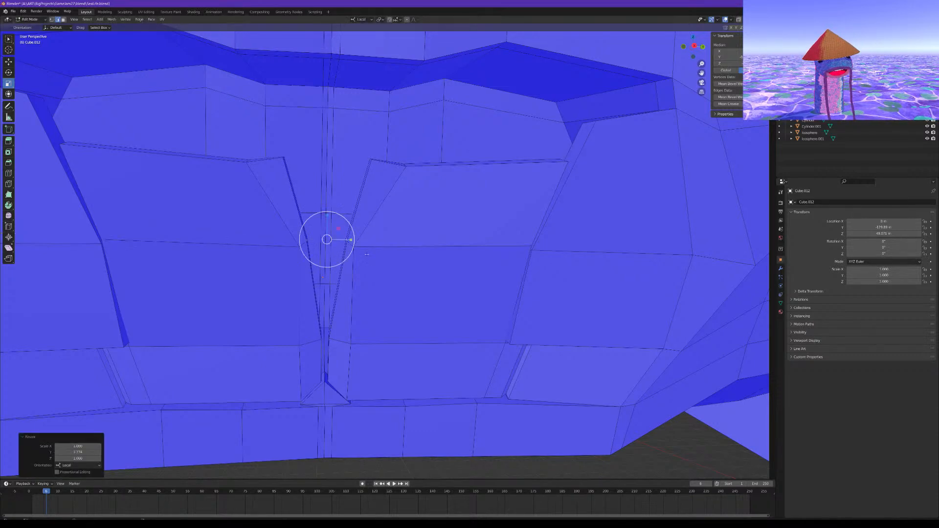
Select the short edges on the top ledges of both central panels and scale them apart along local Y
scroll(367, 253, down, 4)
mouse_move(368, 253)
middle_down()
mouse_move(360, 278)
mouse_move(359, 261)
middle_up()
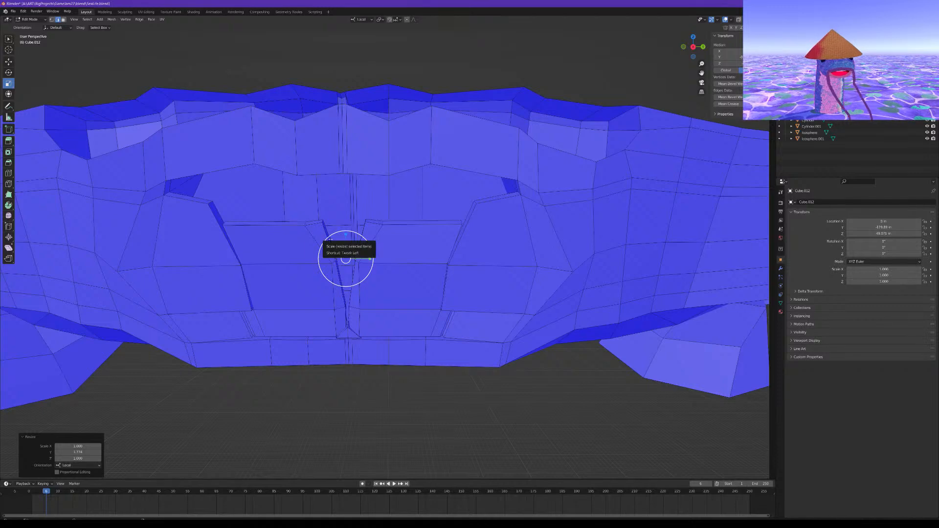
scroll(343, 260, up, 2)
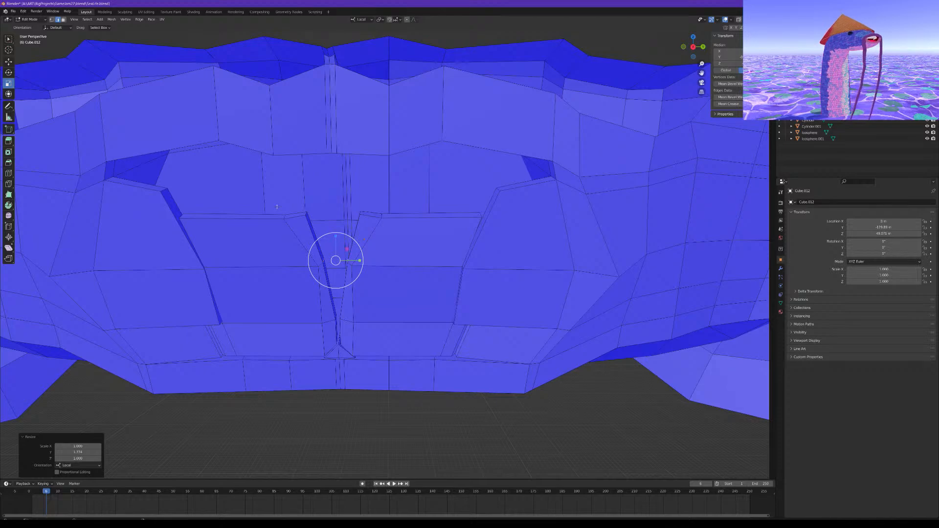
middle_drag(364, 239, 296, 223)
click(309, 248)
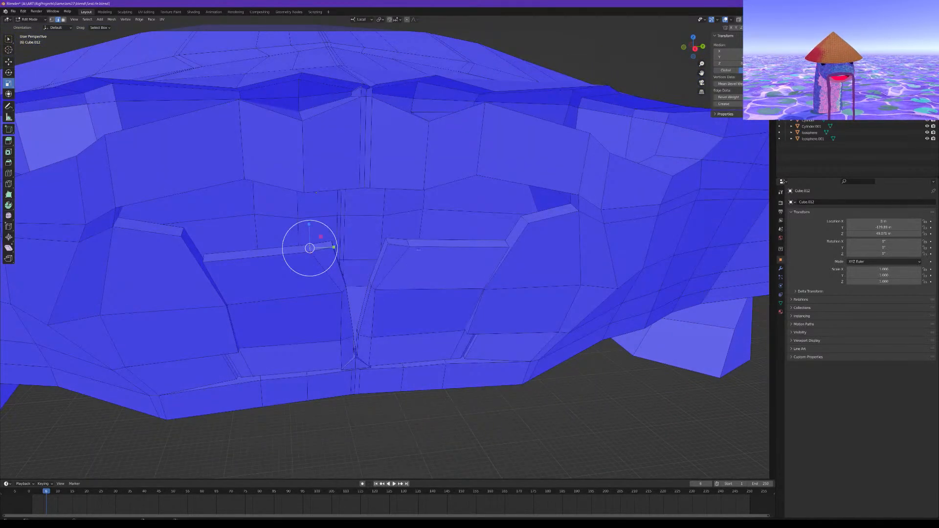
shift+click(410, 242)
middle_drag(410, 242, 386, 248)
drag(355, 237, 375, 248)
Move the two top-ledge edges outward along local X and lower them along local Z
middle_drag(374, 248, 378, 291)
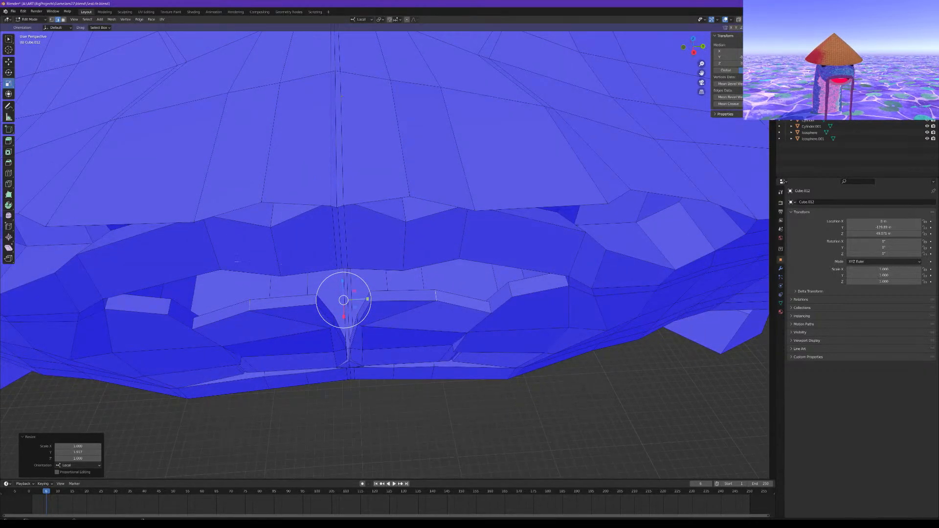
click(8, 62)
drag(344, 318, 344, 328)
middle_drag(344, 328, 370, 182)
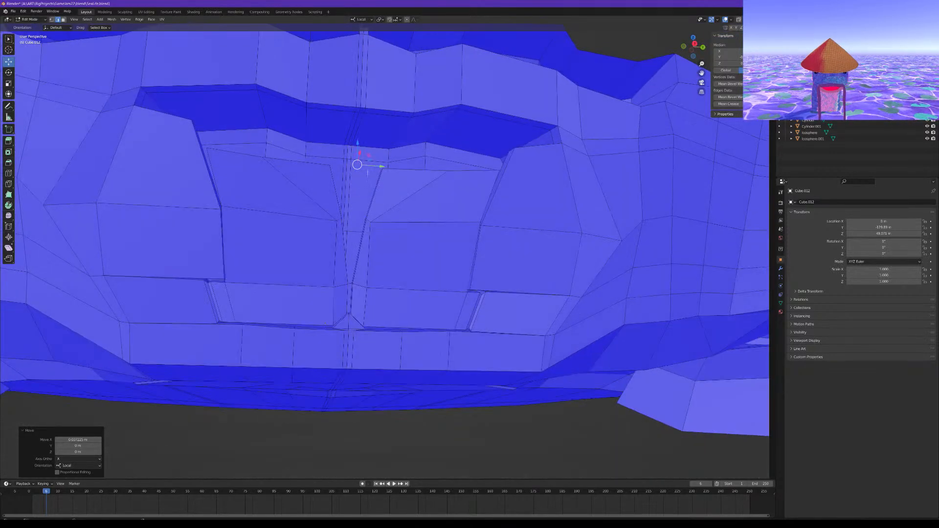
drag(358, 145, 357, 157)
middle_drag(357, 157, 285, 294)
scroll(321, 235, down, 6)
scroll(315, 254, up, 8)
scroll(299, 278, down, 5)
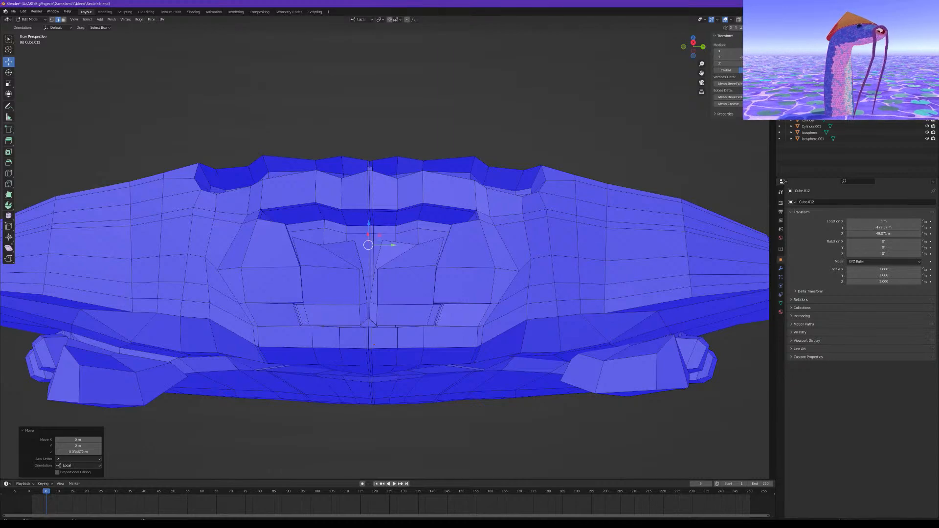
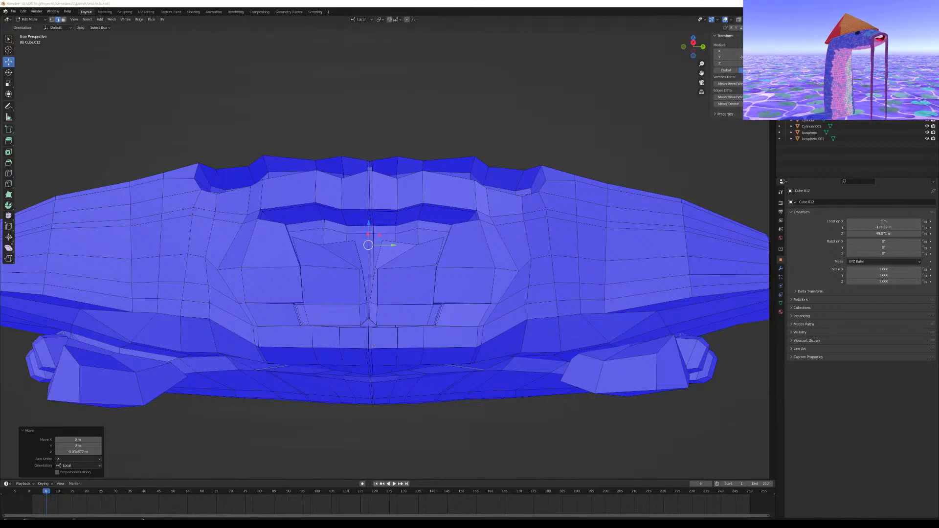
Insert one edge loop around the body at the height of the central panels' outer upper corners, and clear the selection
scroll(161, 323, up, 2)
middle_drag(161, 324, 156, 349)
scroll(161, 349, up, 1)
scroll(243, 285, up, 1)
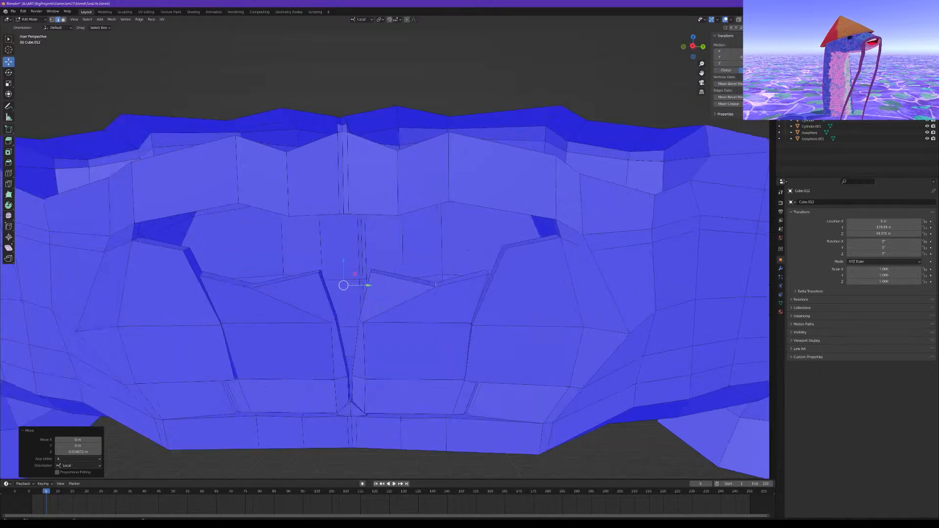
middle_drag(243, 285, 238, 287)
click(195, 267)
middle_drag(192, 268, 190, 267)
alt+click(189, 267)
key(g)
key(g)
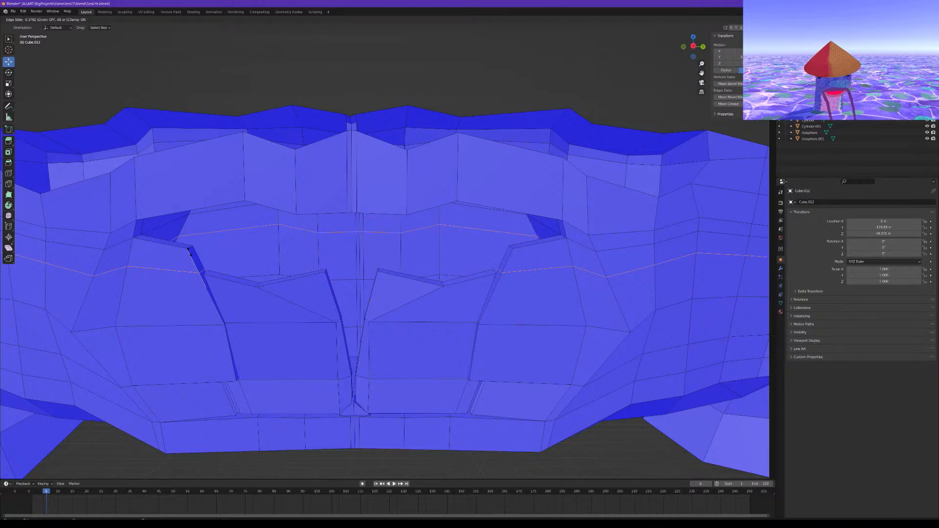
click(190, 250)
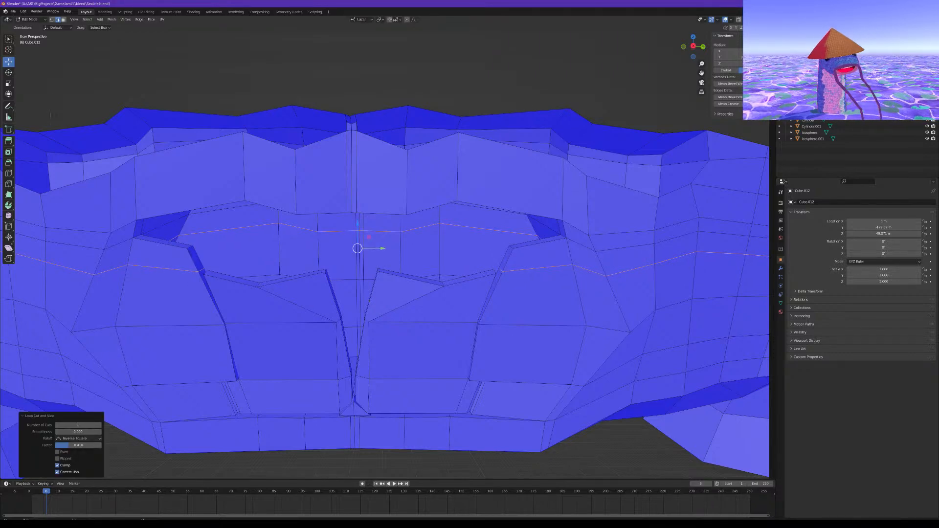
key(alt+a)
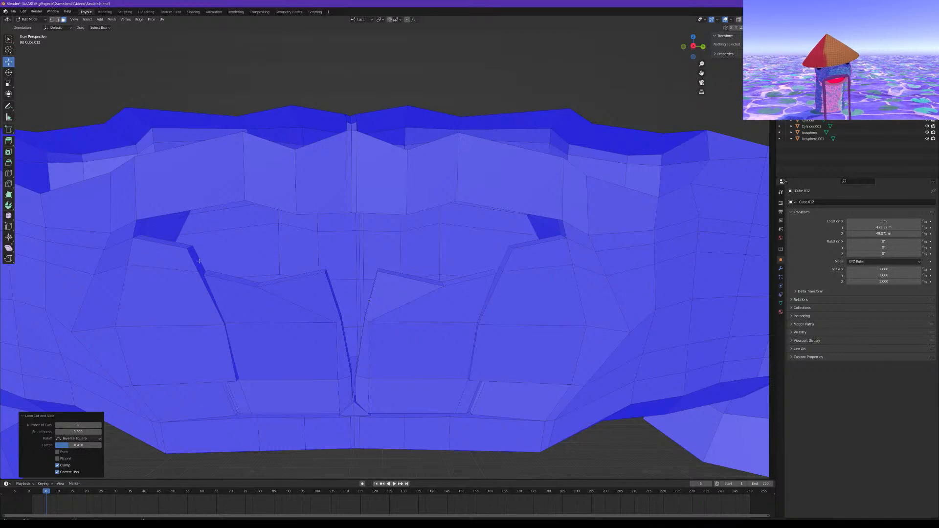
Select the narrow faces beside the outer upper corners of both central panels and extrude them in place
click(198, 261)
shift+click(504, 259)
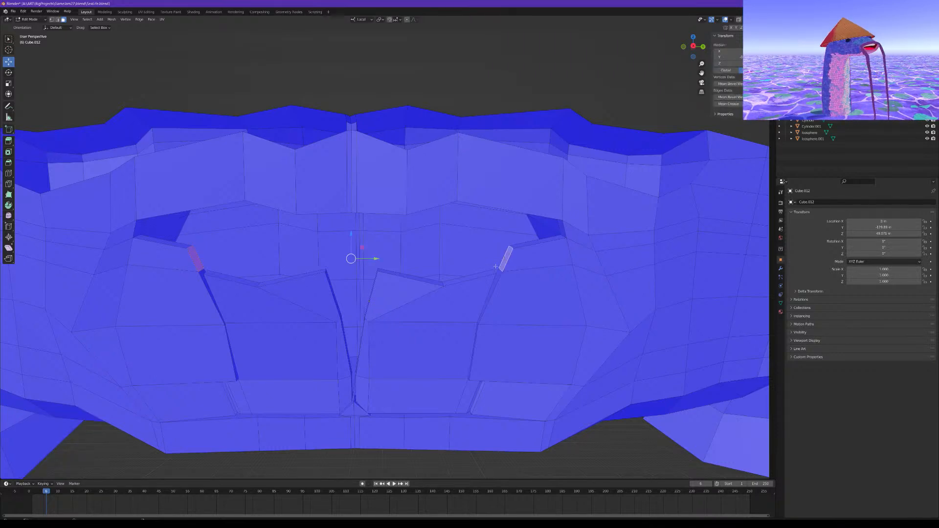
key(e)
right_click(489, 265)
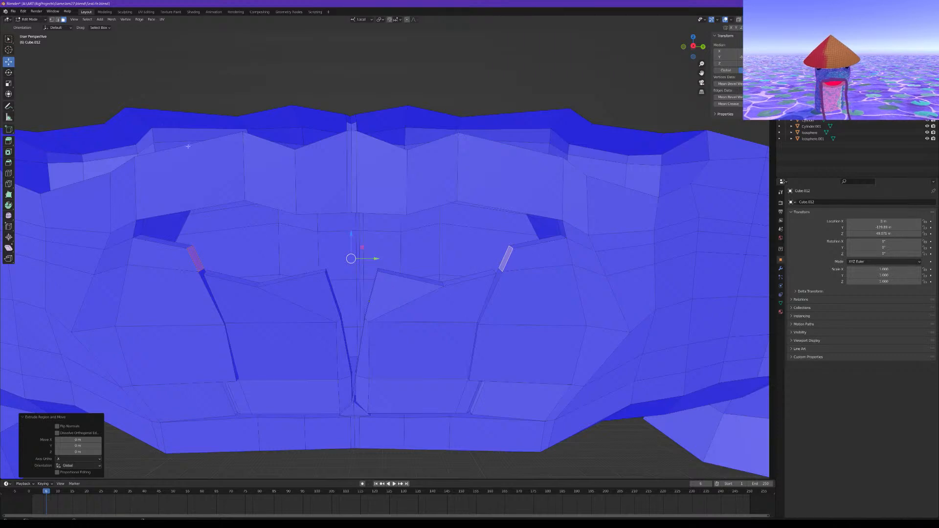
Try to scale and shift the pair of extruded side faces, and undo these changes
click(10, 84)
middle_drag(376, 262, 384, 237)
drag(385, 236, 358, 211)
click(9, 63)
mouse_move(359, 216)
middle_down()
mouse_move(363, 251)
mouse_move(359, 225)
middle_up()
drag(353, 224, 357, 218)
key(ctrl+z)
key(ctrl+z)
key(ctrl+z)
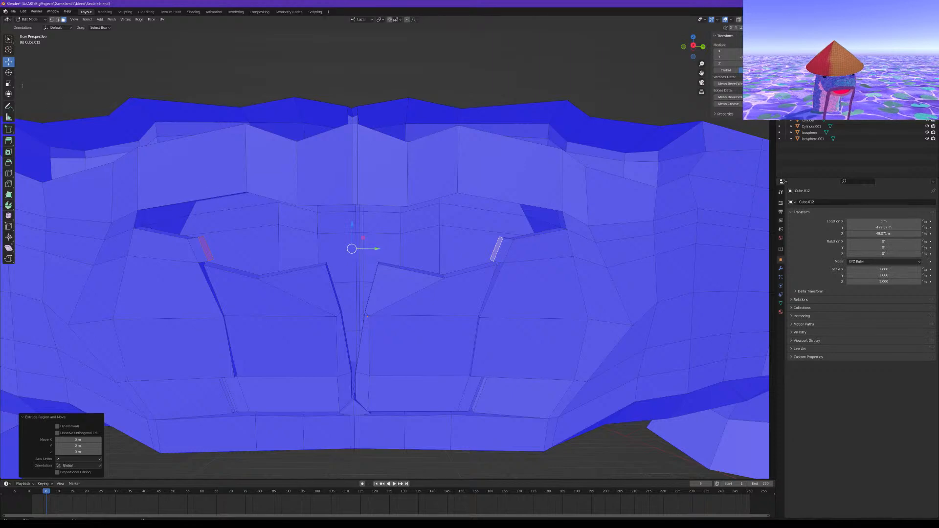
Scale the two extruded faces toward the centre along local Y, stretch them along Z and adjust their height
click(9, 83)
drag(379, 249, 368, 249)
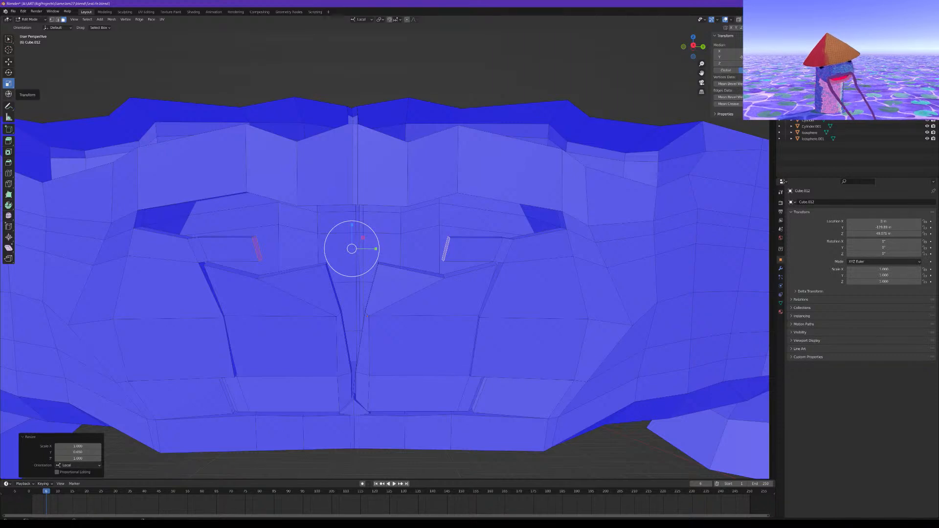
drag(352, 225, 353, 197)
middle_drag(353, 196, 352, 181)
click(8, 61)
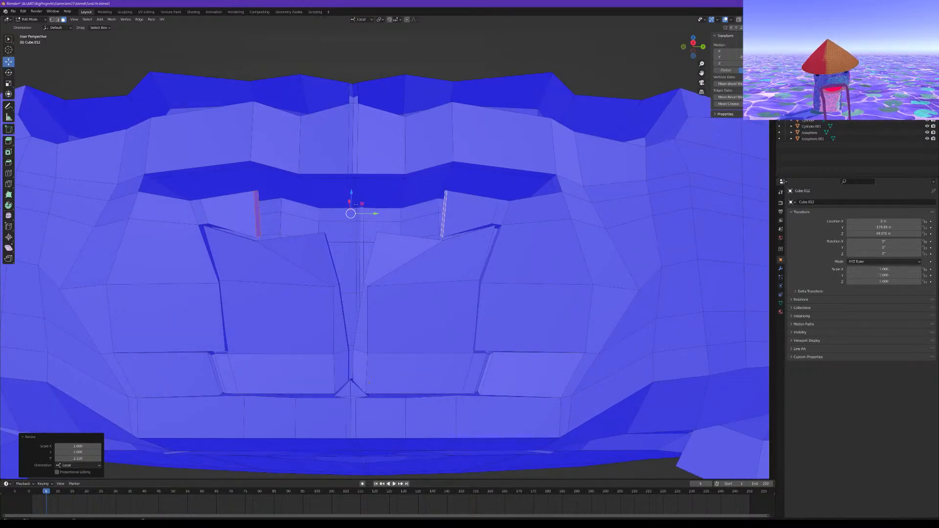
drag(352, 194, 353, 201)
Extrude the two end faces again in place and scale them along local Y until they sit close to the seam
key(e)
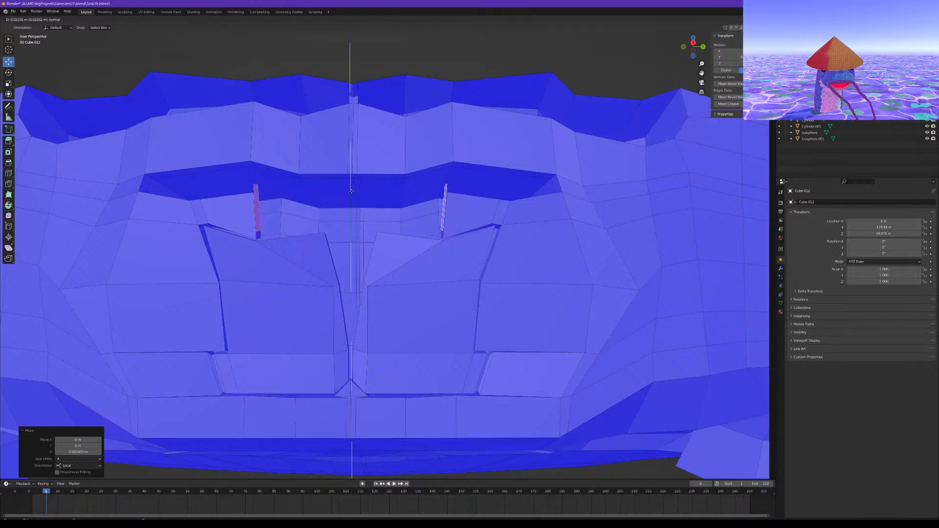
key(Escape)
click(8, 84)
drag(375, 216, 351, 214)
scroll(345, 210, up, 3)
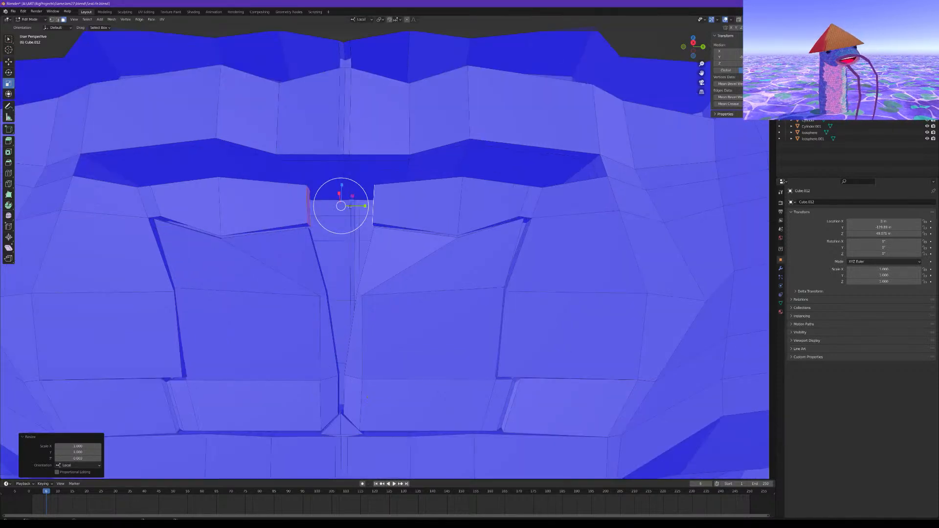
scroll(361, 237, up, 2)
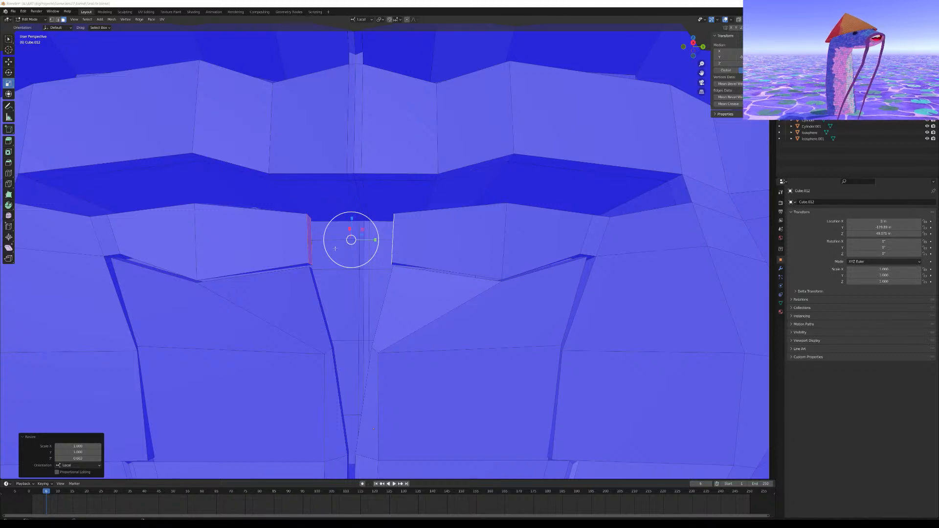
Add a centred edge loop running horizontally through the two new strips above the central panels
key(ctrl+r)
click(505, 242)
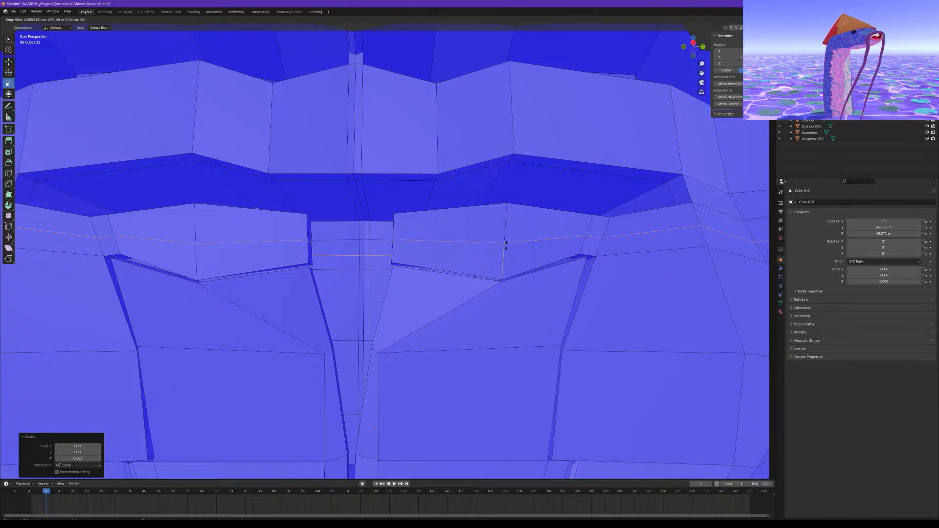
right_click(505, 245)
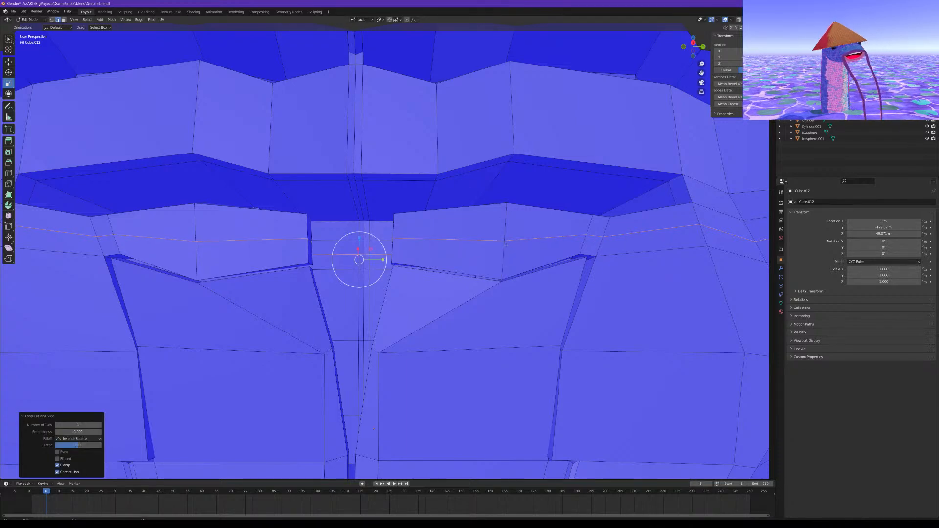
Extrude the upper inner end faces of both strips in place and scale them toward the centre along the local horizontal axis
middle_drag(374, 430, 407, 254)
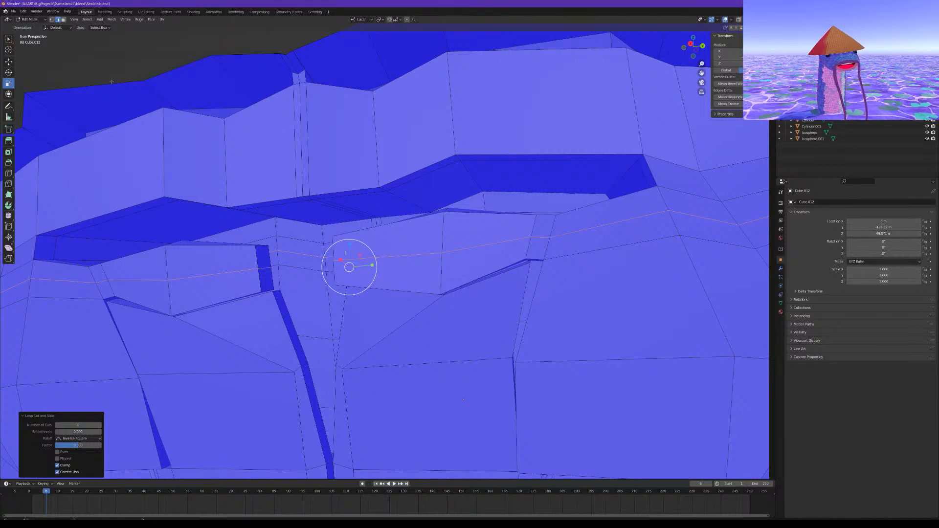
click(63, 19)
middle_drag(276, 262, 304, 261)
click(258, 258)
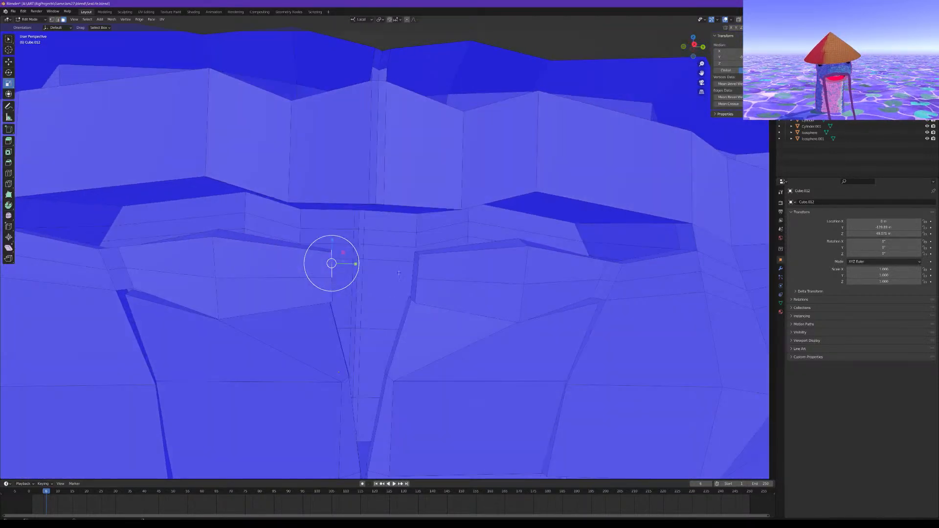
middle_drag(415, 265, 407, 273)
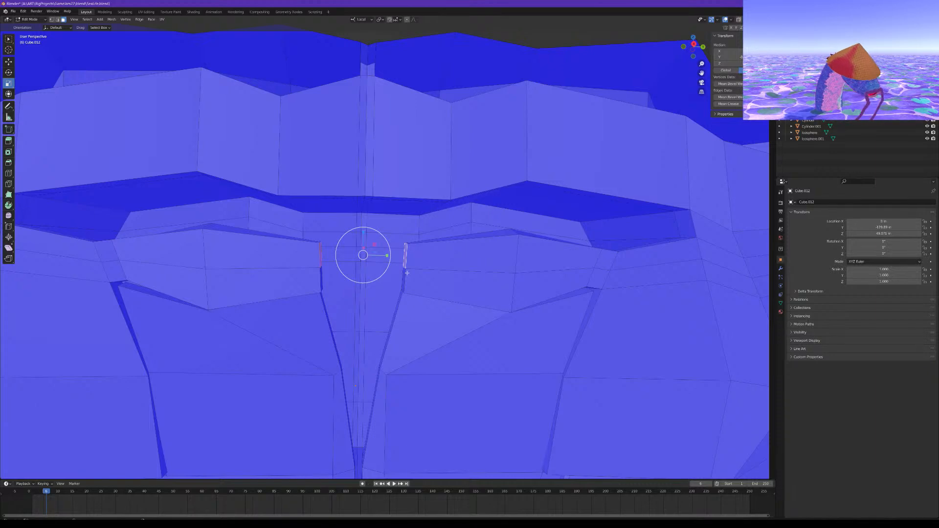
key(e)
key(Escape)
key(s)
key(x)
key(x)
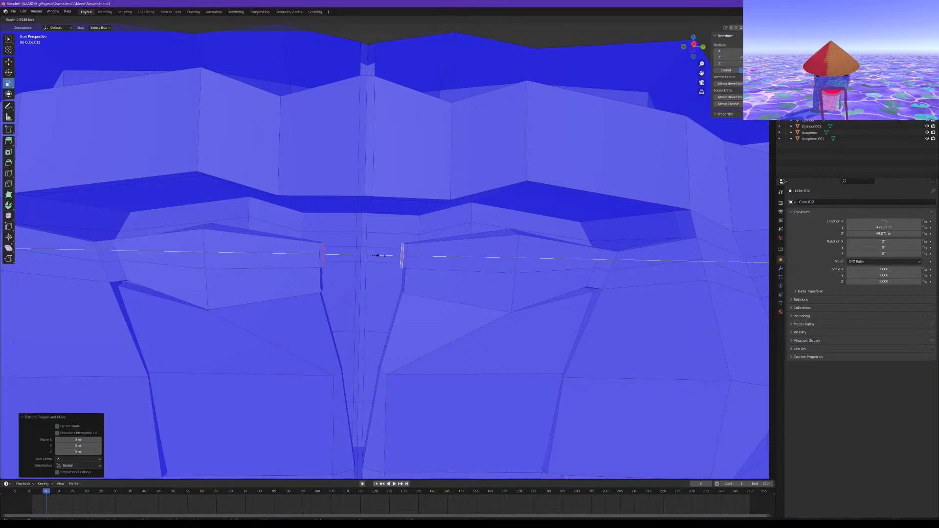
click(372, 254)
Select the inner end face of each upper strip separately and scale each one up uniformly
middle_drag(372, 255, 348, 258)
click(285, 267)
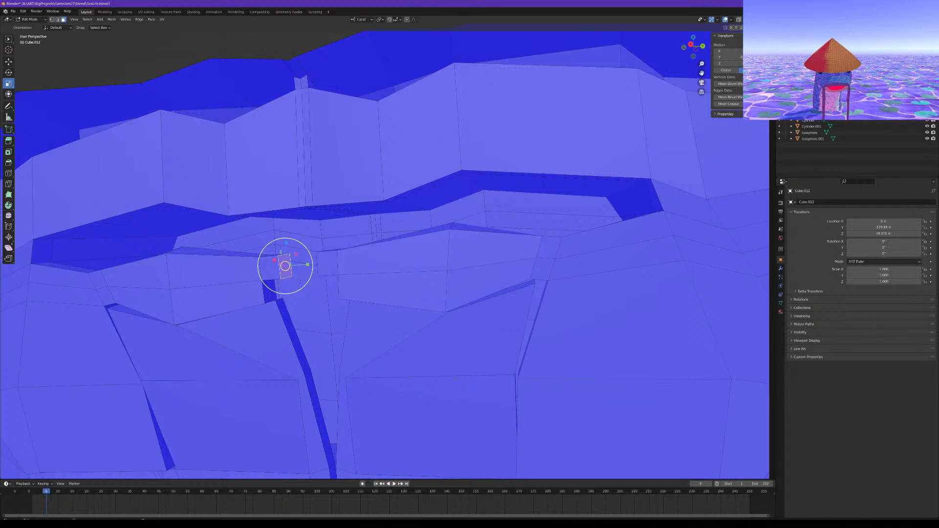
key(s)
click(311, 284)
middle_drag(313, 285, 401, 294)
click(415, 280)
key(s)
click(430, 298)
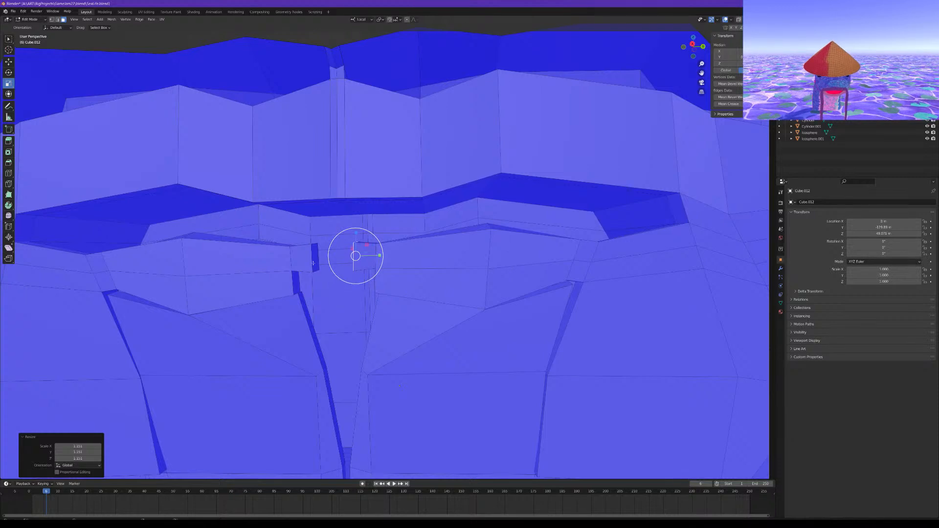
Extrude both strip end faces in place, scale them along local Y until they nearly meet at the seam, and shrink them uniformly
shift+click(316, 257)
middle_drag(318, 259, 350, 279)
key(e)
right_click(349, 279)
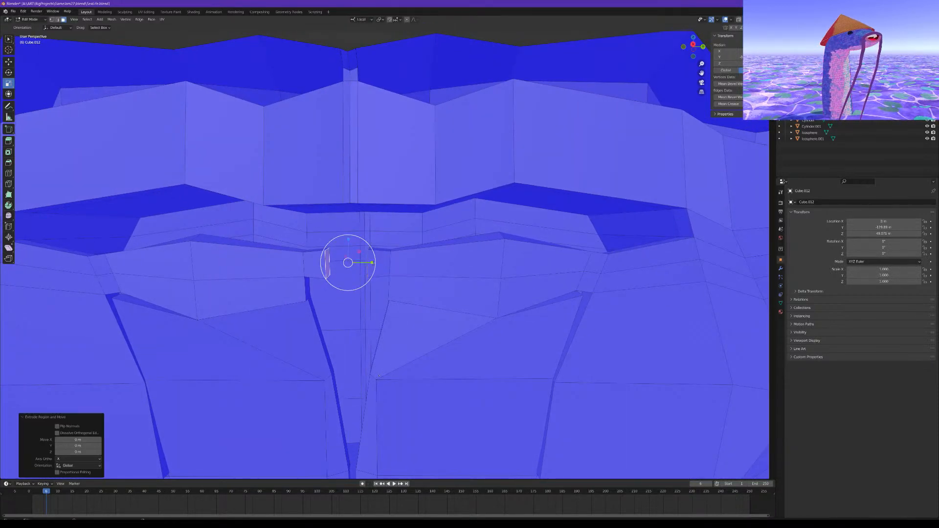
key(s)
key(x)
key(x)
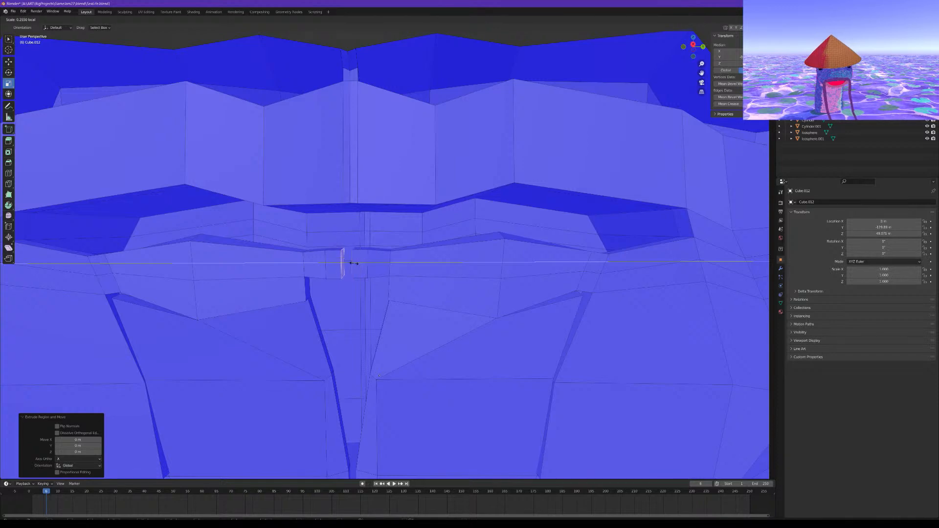
click(348, 264)
middle_drag(349, 264, 382, 265)
key(s)
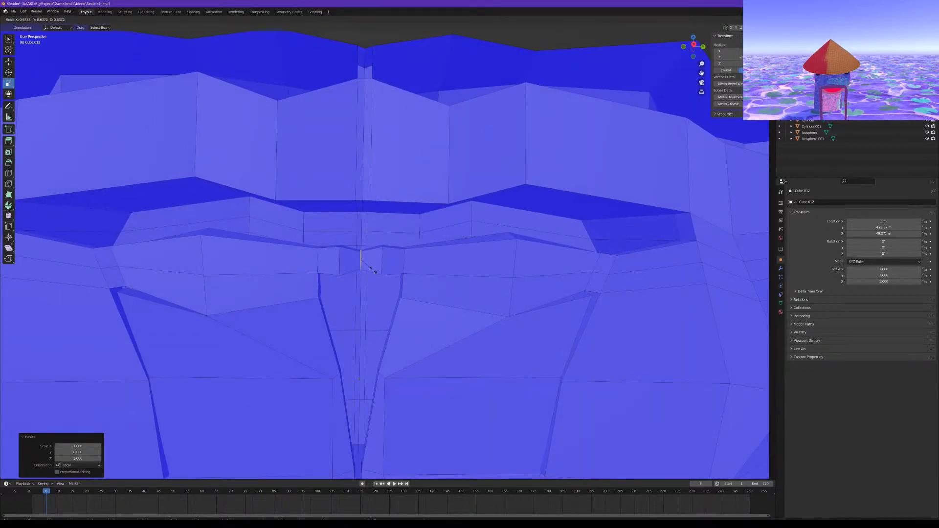
click(372, 270)
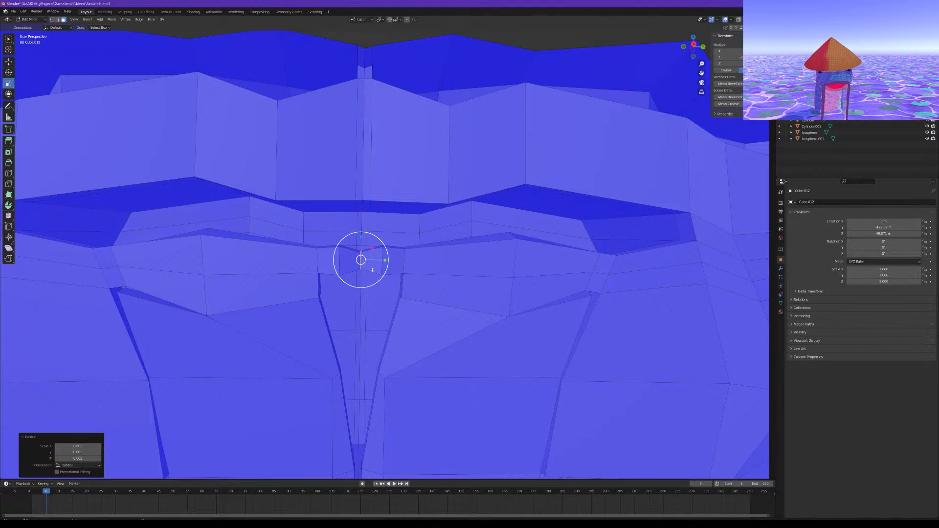
Examine the front of the body mesh close up and from a distance to check its overall shape
middle_drag(373, 280, 370, 248)
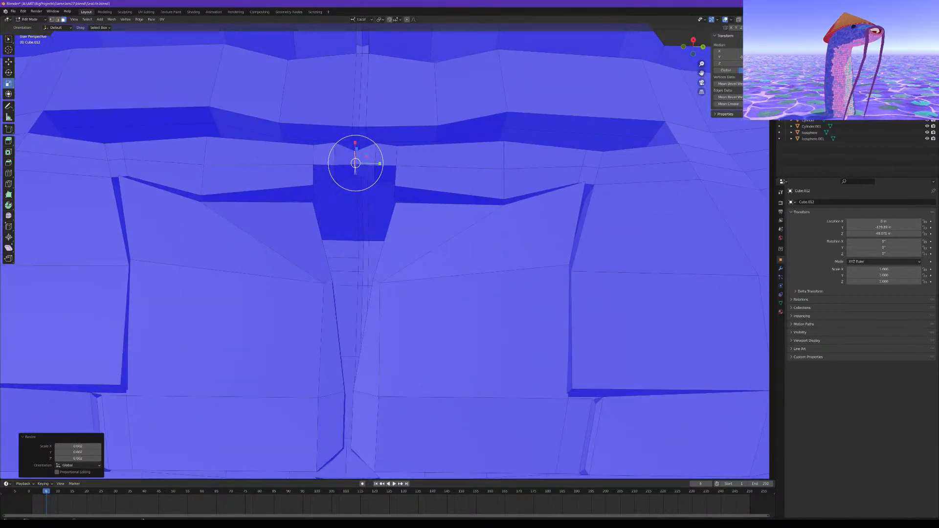
middle_drag(463, 199, 425, 247)
scroll(459, 198, down, 8)
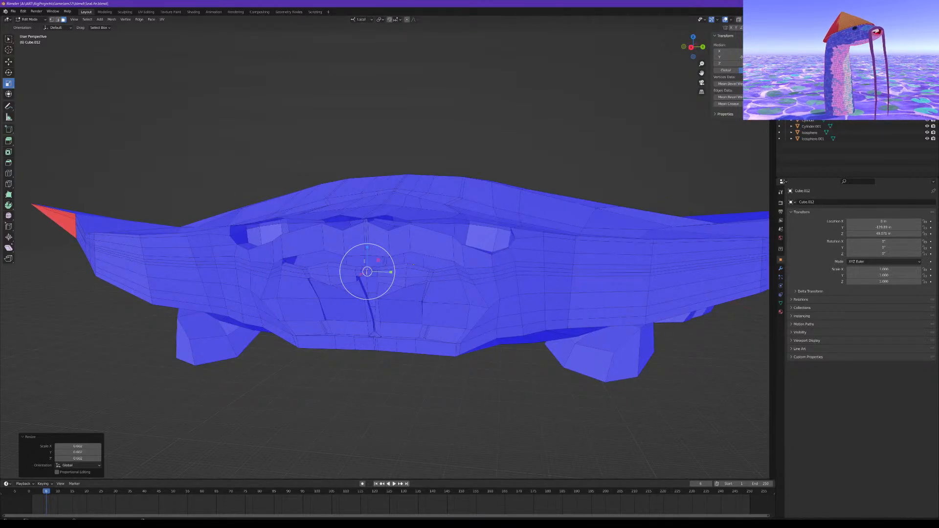
middle_drag(413, 265, 410, 244)
middle_drag(370, 270, 383, 350)
scroll(372, 256, up, 2)
scroll(372, 256, down, 5)
middle_drag(372, 255, 364, 274)
scroll(365, 274, down, 1)
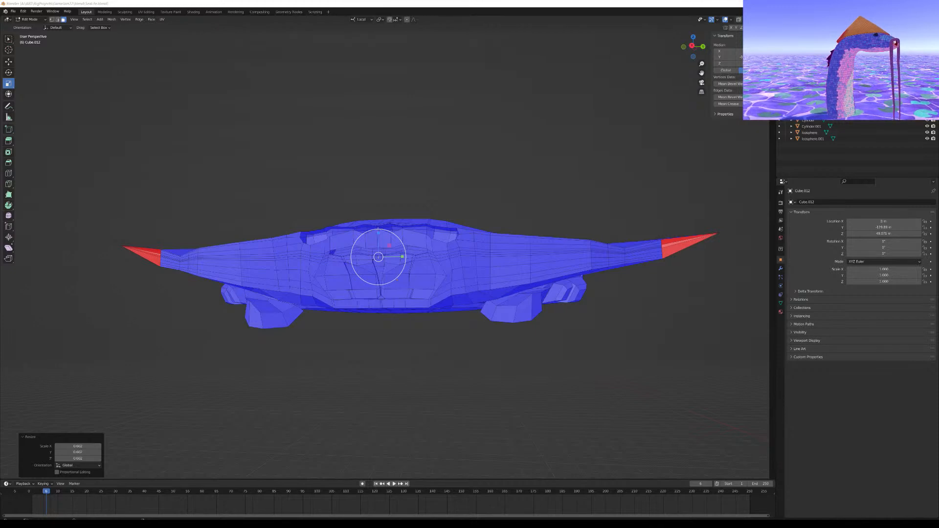
Extrude the two bottom faces of the new centre pieces slightly downward, and extrude them down again by a larger amount
scroll(419, 310, up, 3)
middle_drag(419, 311, 406, 261)
scroll(416, 280, up, 3)
scroll(402, 249, up, 2)
click(366, 162)
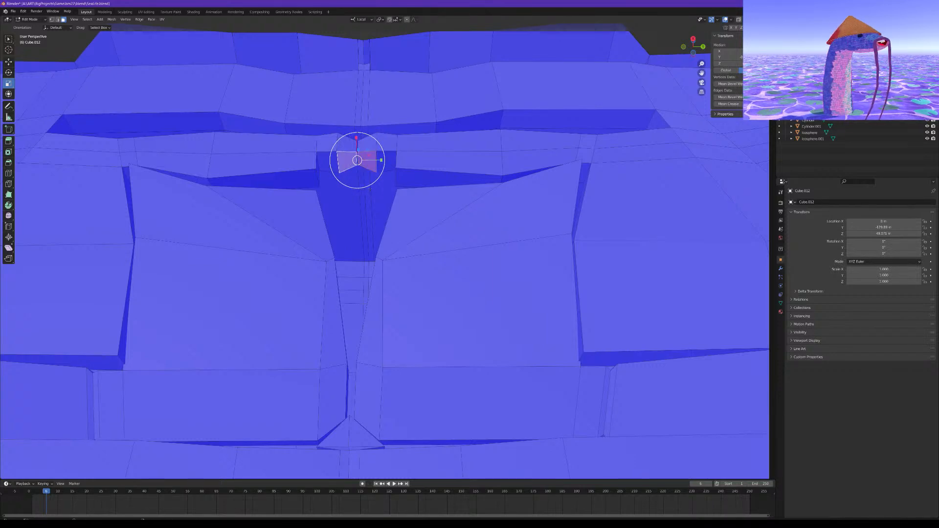
key(e)
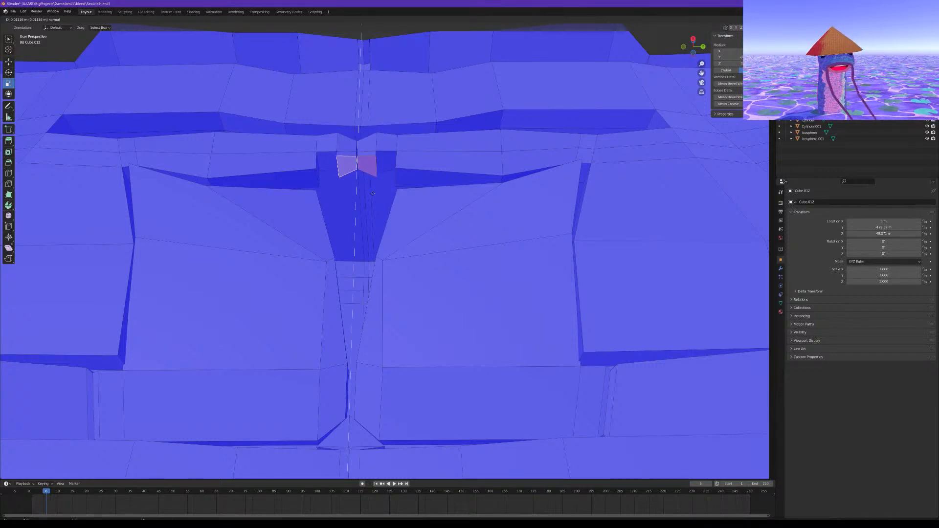
click(371, 191)
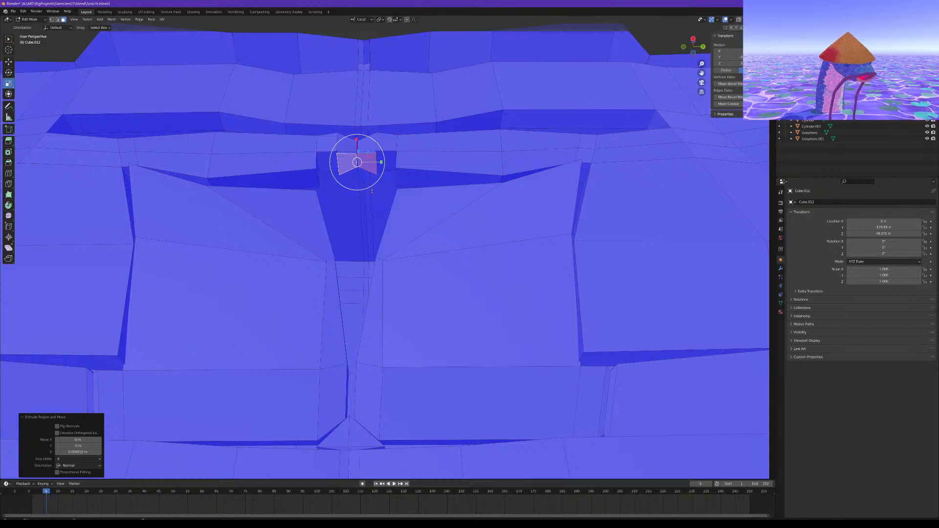
key(e)
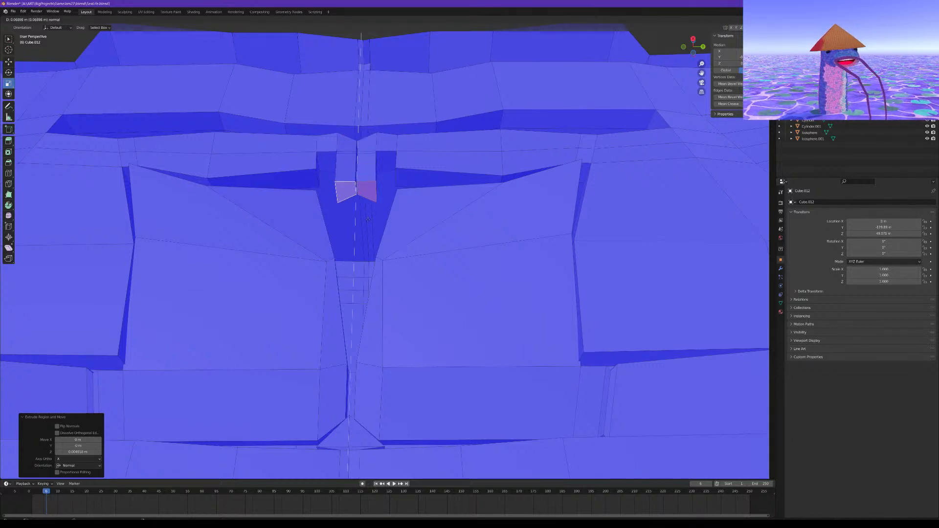
click(371, 206)
Widen the two extruded centre faces along local Y so they flare outward from the seam
key(s)
key(x)
key(x)
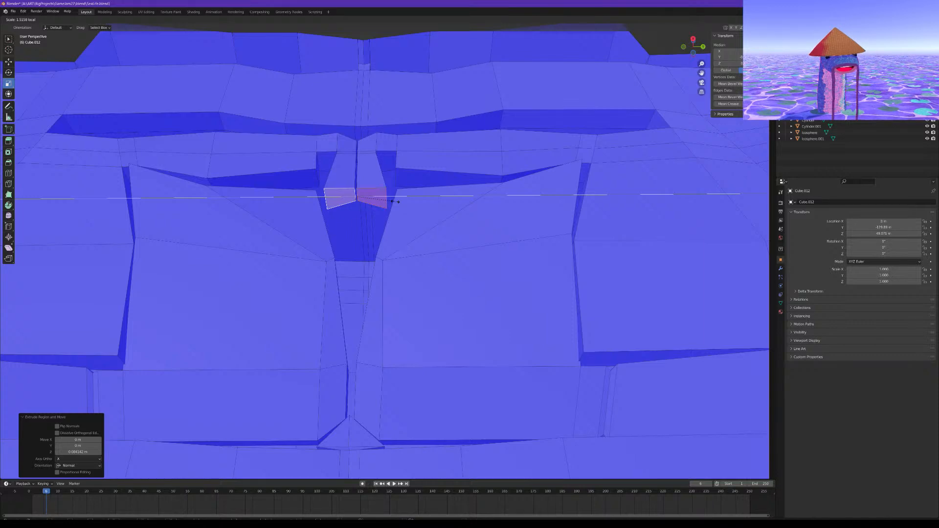
click(399, 203)
Extrude the two centre faces further down the seam and narrow them along local Y to form a taper
middle_drag(399, 203, 395, 232)
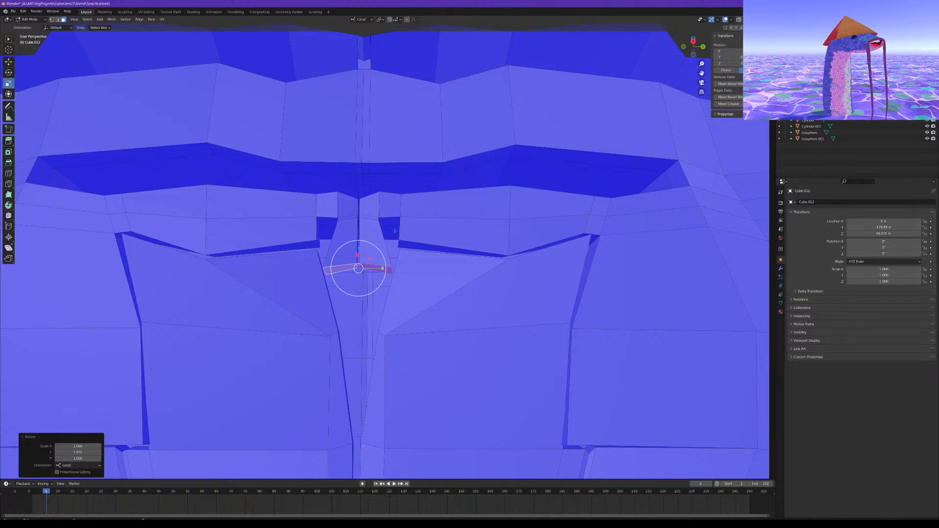
key(e)
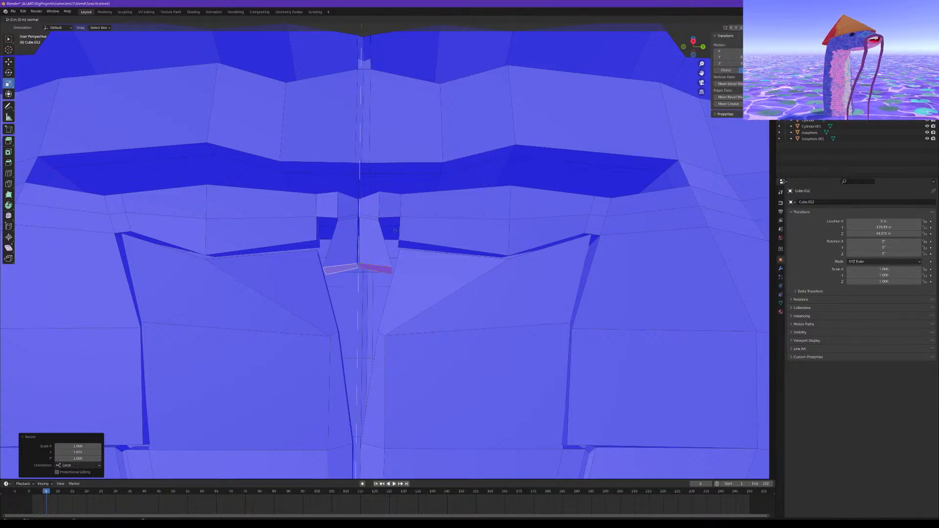
click(381, 294)
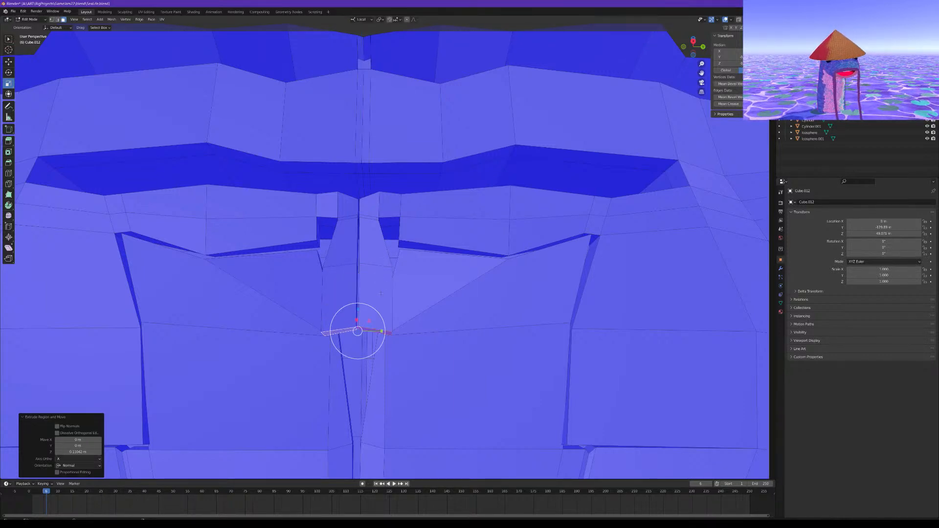
key(s)
key(x)
key(x)
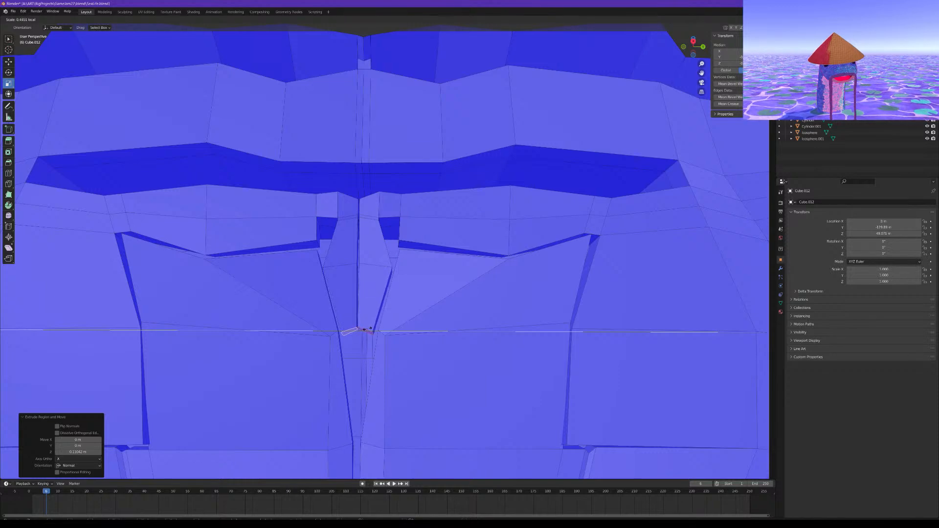
drag(368, 329, 367, 330)
Extrude the narrowed end faces by a very small amount and widen them slightly along local Y
middle_drag(361, 328, 367, 327)
key(e)
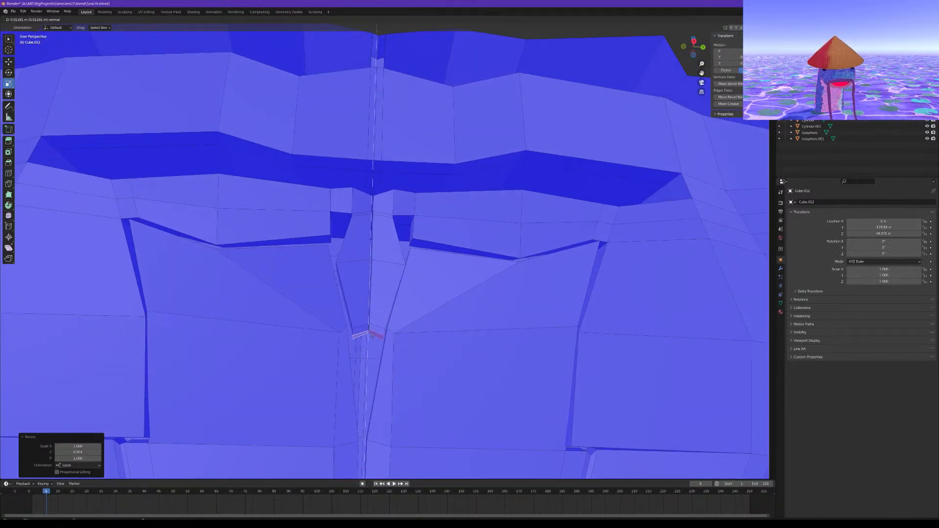
click(368, 332)
key(s)
key(x)
key(x)
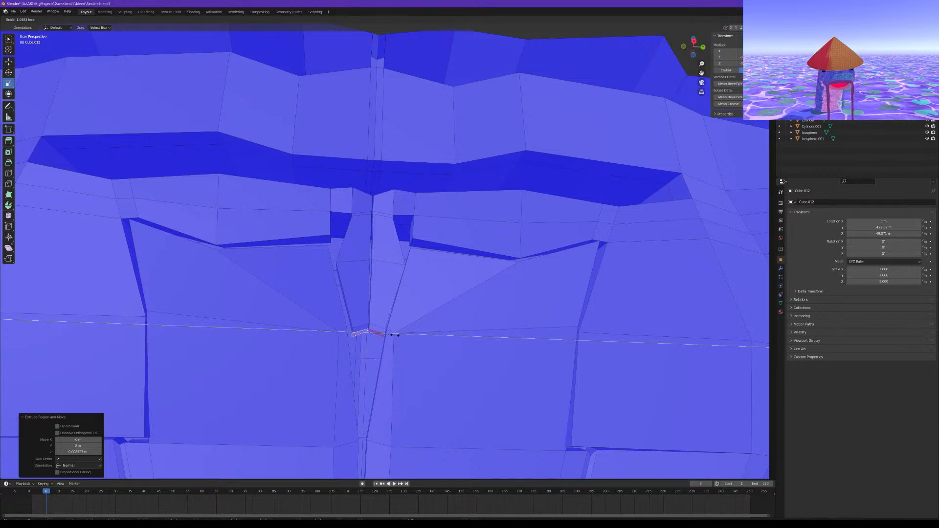
click(397, 336)
Extrude the end faces far down the seam and collapse them along local Y into a point at the centre
middle_drag(396, 335, 396, 314)
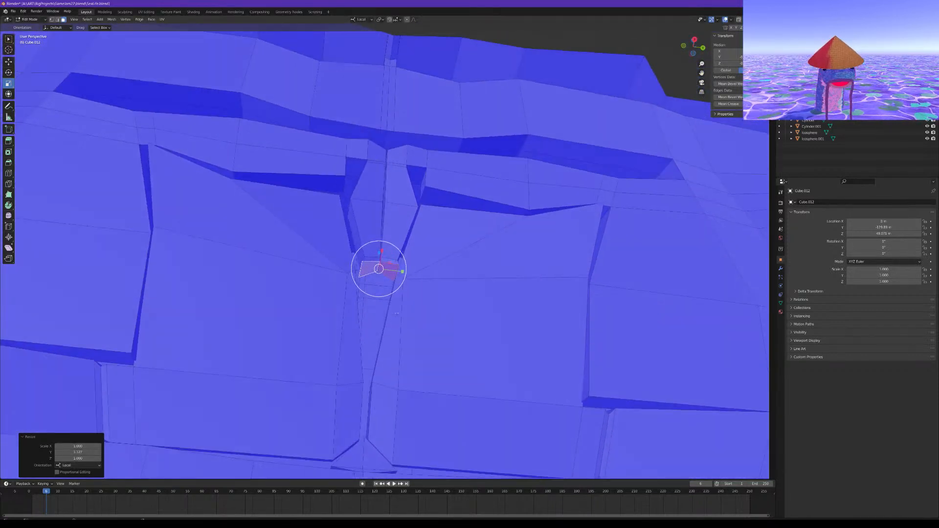
key(e)
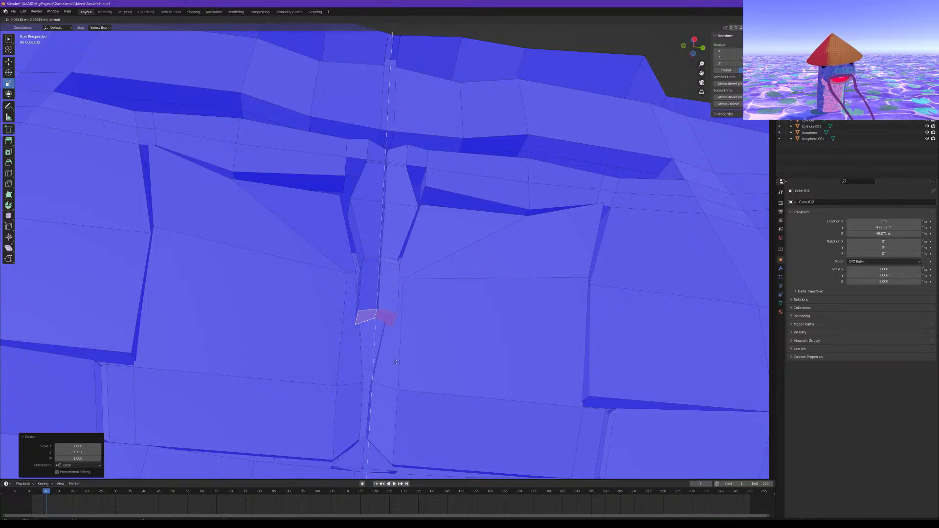
click(383, 419)
middle_drag(450, 407, 438, 408)
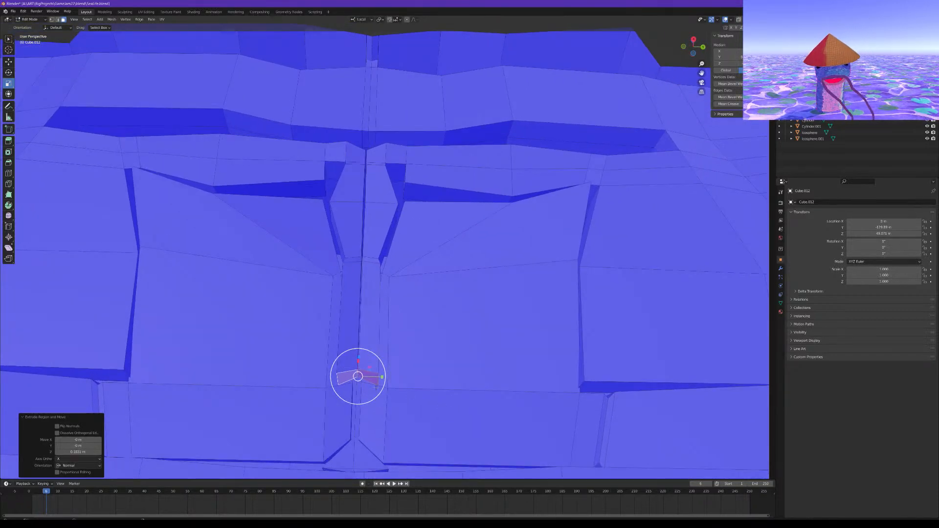
drag(383, 378, 358, 375)
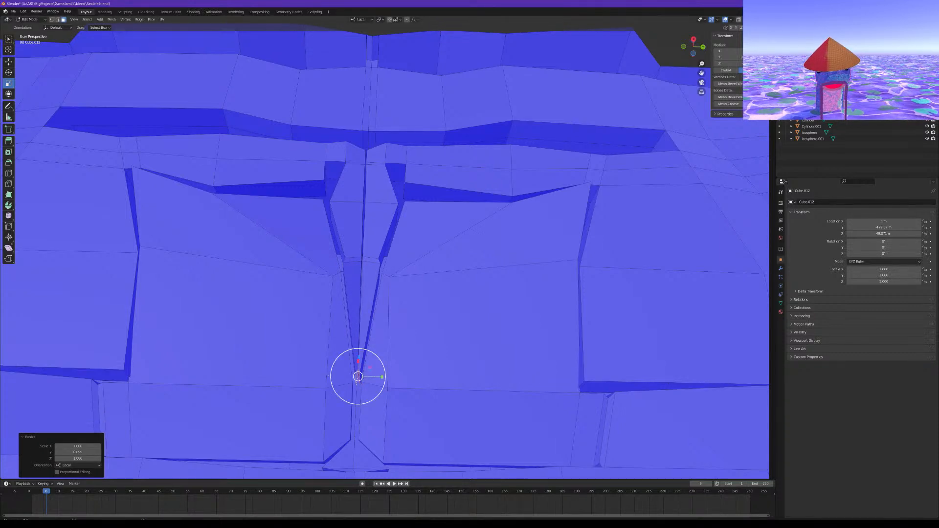
Move the two narrow faces at the tapered lower end of the centre pieces apart along local Y
scroll(360, 372, up, 2)
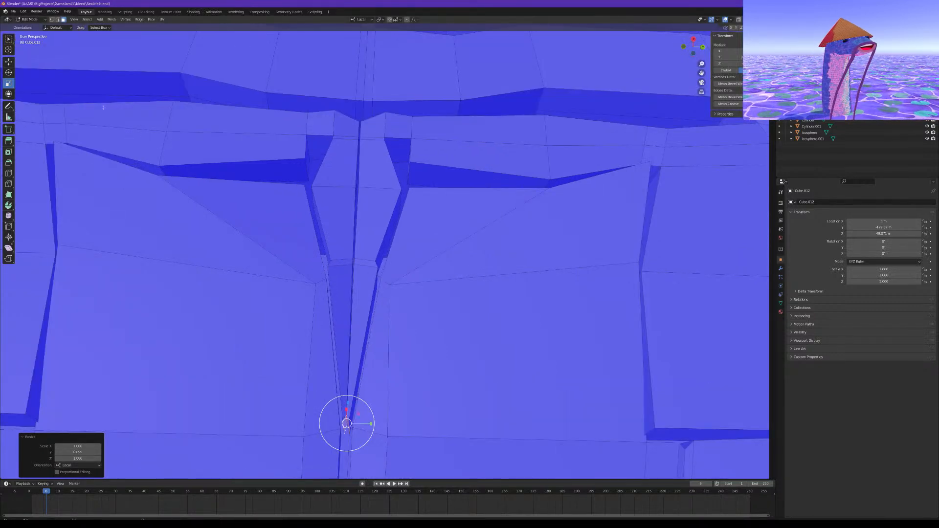
shift+middle_drag(368, 465, 405, 308)
scroll(405, 307, up, 6)
click(376, 207)
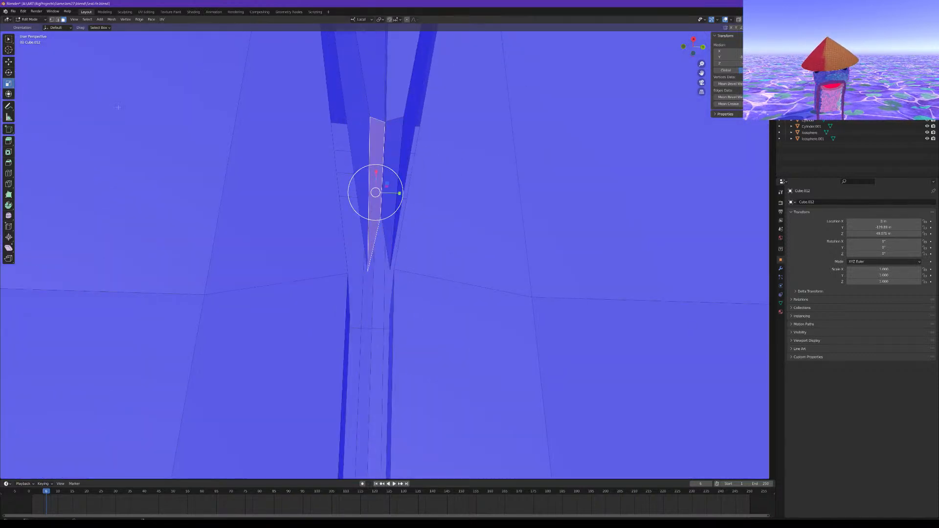
key(g)
drag(400, 193, 418, 193)
click(395, 182)
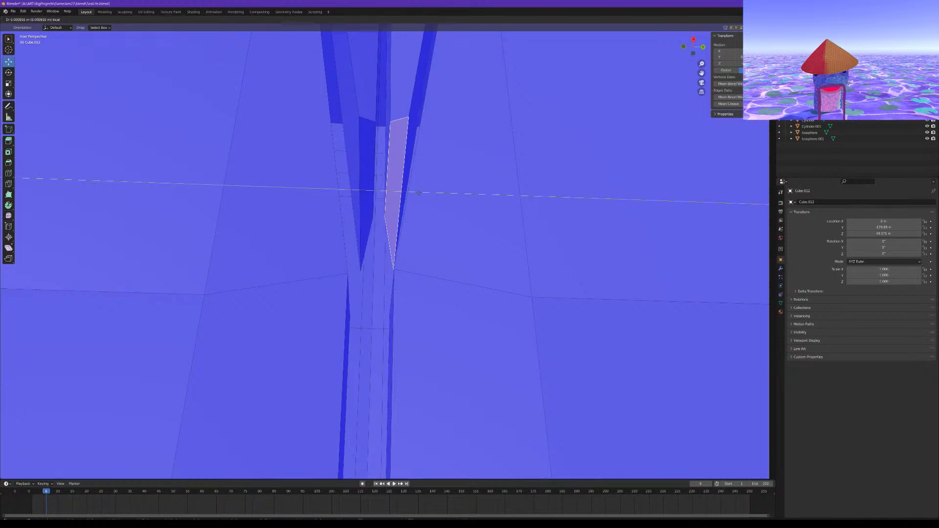
In vertex selection mode, merge the two neighbouring vertices at the lower end of one tapered centre piece at their centre
scroll(419, 193, down, 9)
middle_drag(419, 193, 395, 211)
scroll(388, 221, up, 4)
key(1)
scroll(389, 221, up, 3)
click(282, 243)
shift+click(296, 235)
key(m)
click(277, 238)
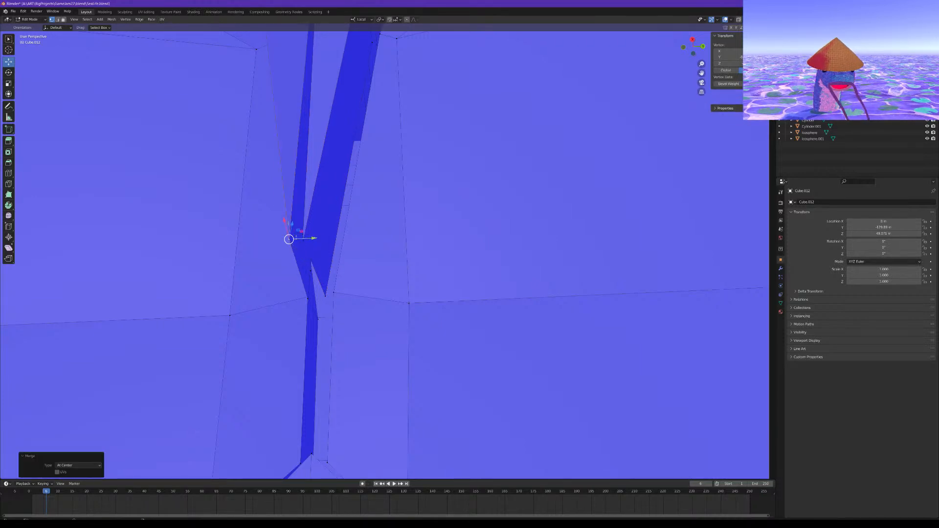
Merge the two vertices at the pointed tip of the tapered centre piece at their centre
click(308, 296)
shift+click(312, 271)
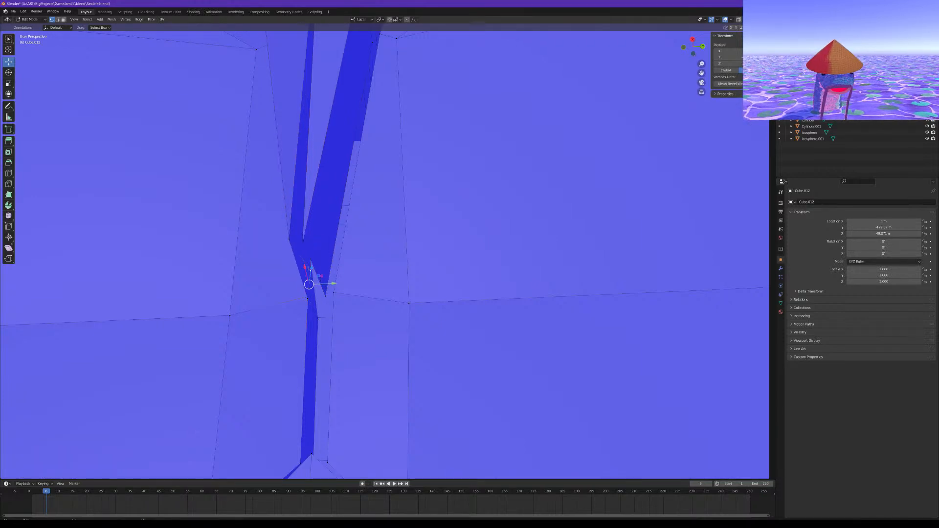
shift+middle_drag(323, 305, 327, 239)
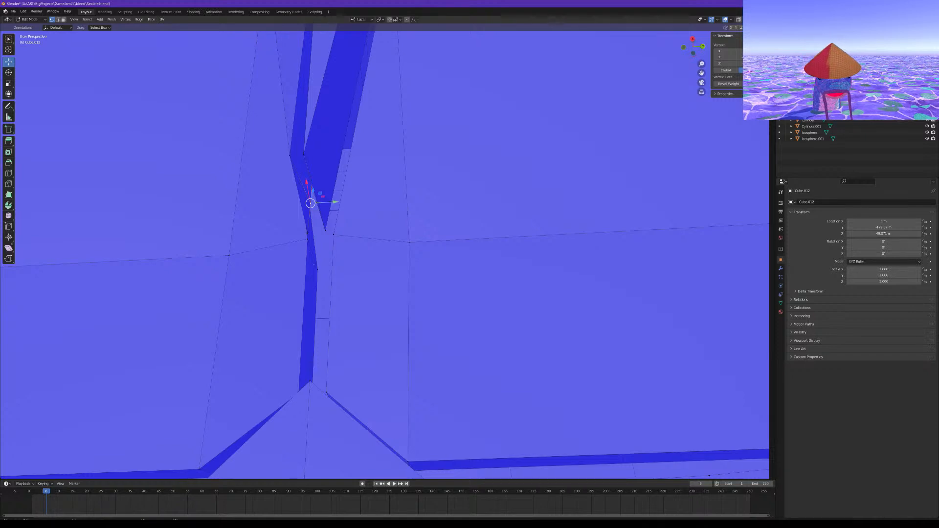
key(m)
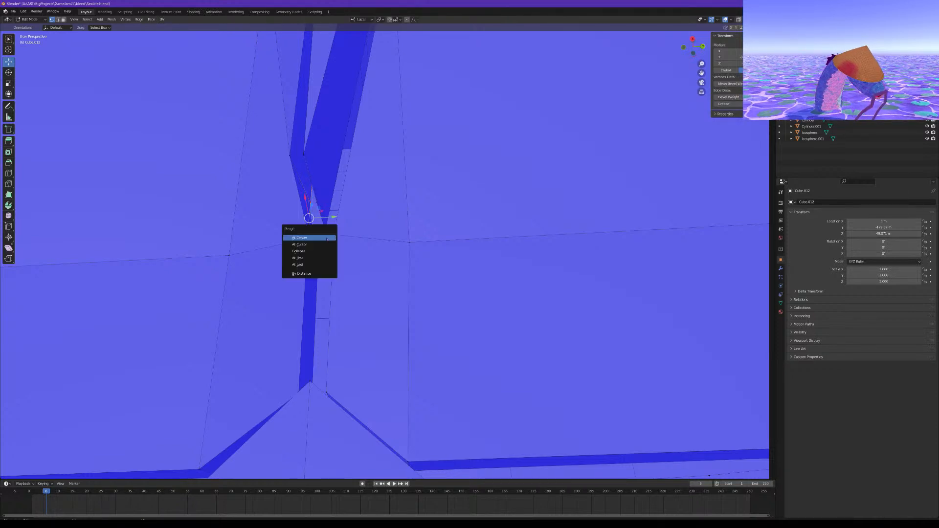
click(327, 238)
On the opposite tapered piece, merge the lower end vertices at centre and merge the result with the vertex below it at centre
middle_drag(327, 240, 346, 246)
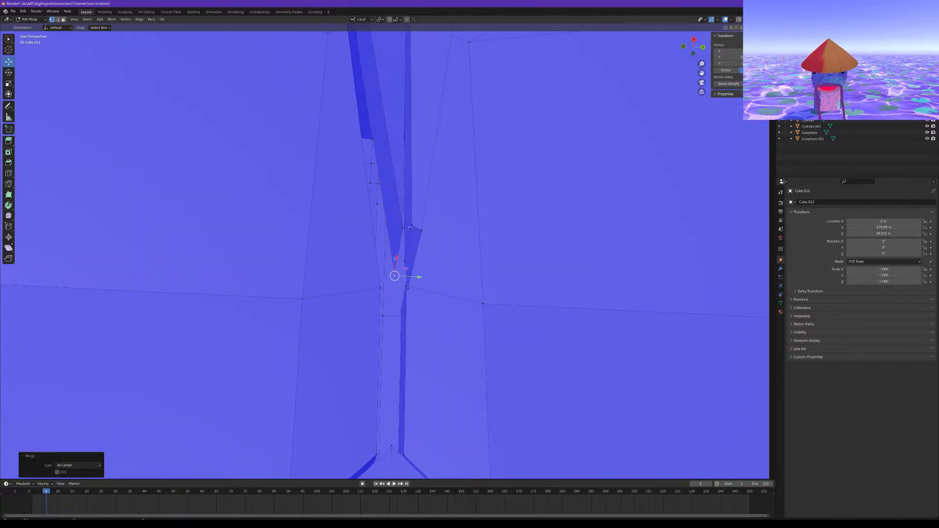
shift+click(409, 228)
key(m)
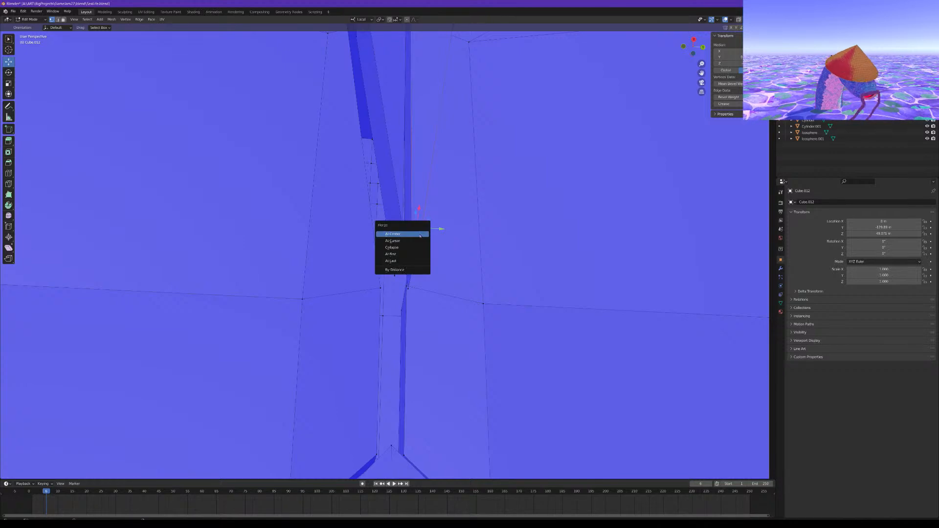
click(420, 235)
shift+click(408, 288)
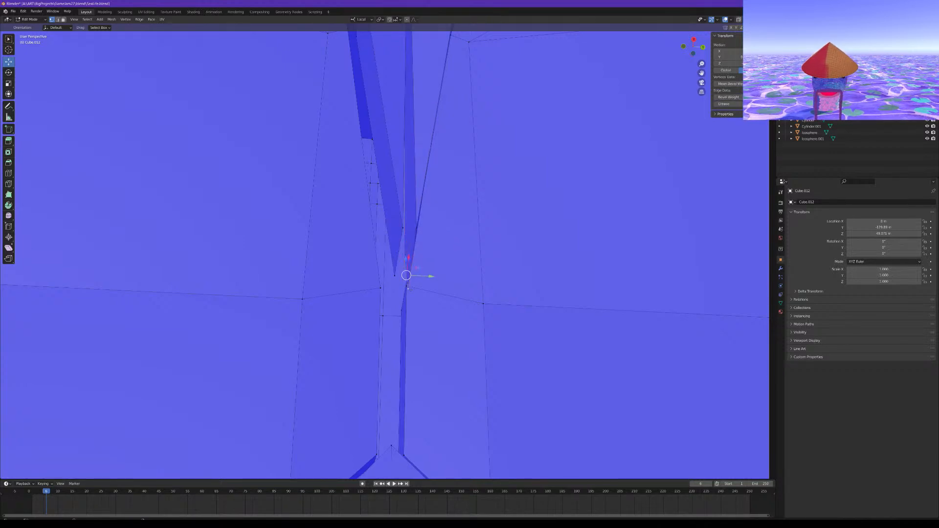
key(m)
click(409, 292)
scroll(407, 294, down, 8)
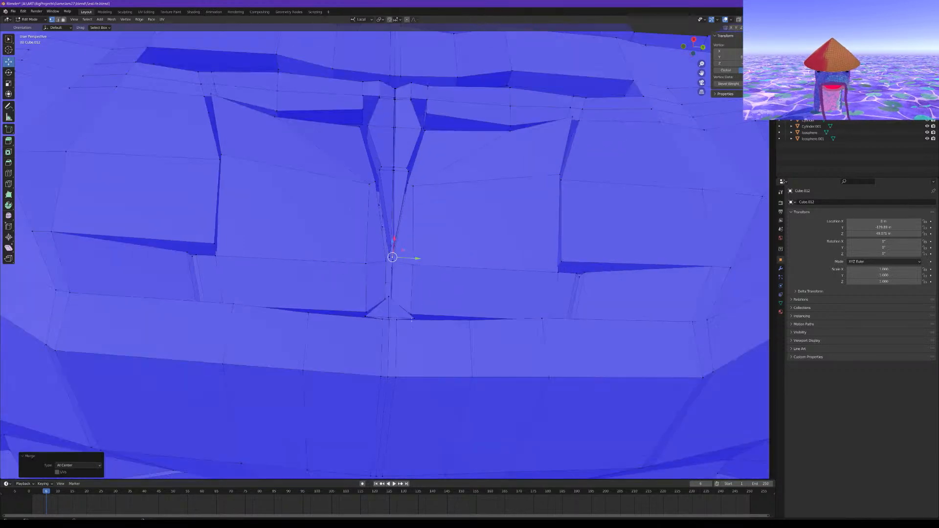
Clear the selection, return to Object Mode and examine the front of the body from several angles and distances
scroll(400, 357, down, 5)
key(alt+a)
middle_drag(399, 358, 453, 156)
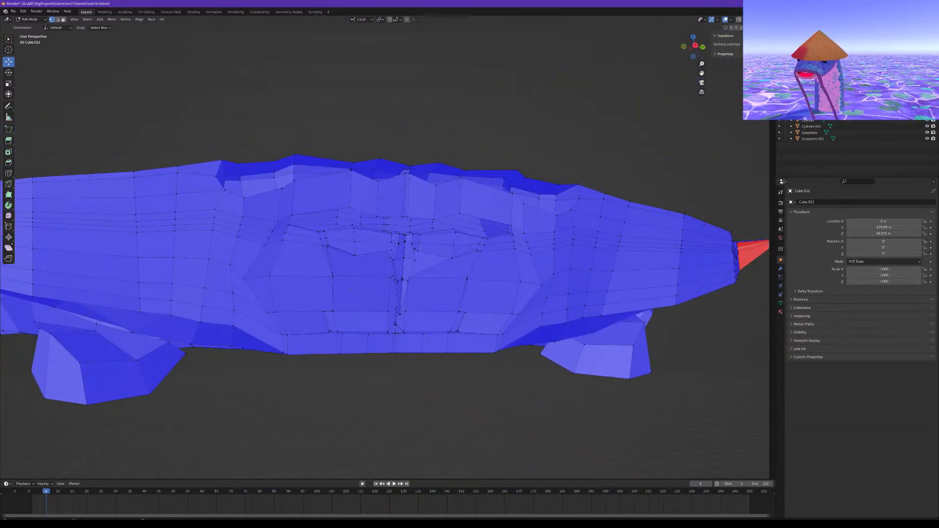
click(30, 20)
click(32, 26)
click(247, 103)
middle_drag(248, 103, 241, 126)
middle_drag(235, 116, 279, 144)
scroll(279, 144, down, 4)
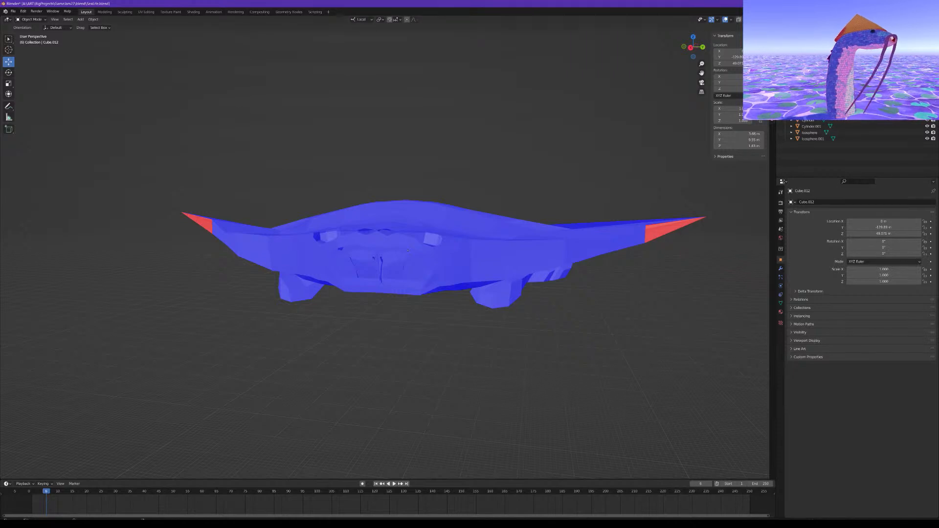
scroll(395, 356, up, 3)
middle_drag(463, 321, 427, 305)
scroll(422, 313, up, 3)
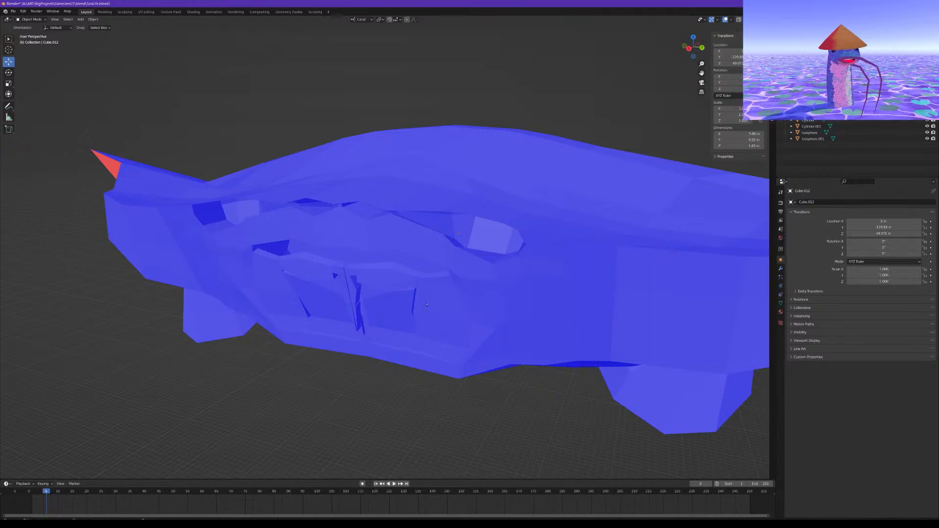
middle_drag(374, 269, 399, 260)
scroll(389, 264, down, 4)
scroll(399, 260, up, 3)
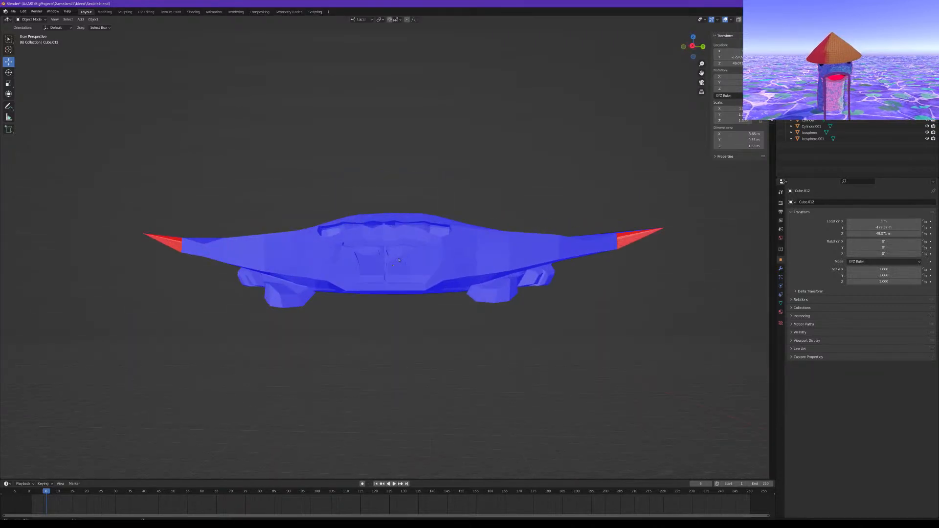
middle_drag(314, 244, 388, 288)
scroll(316, 260, up, 3)
scroll(368, 264, down, 4)
scroll(379, 334, up, 3)
scroll(409, 314, up, 4)
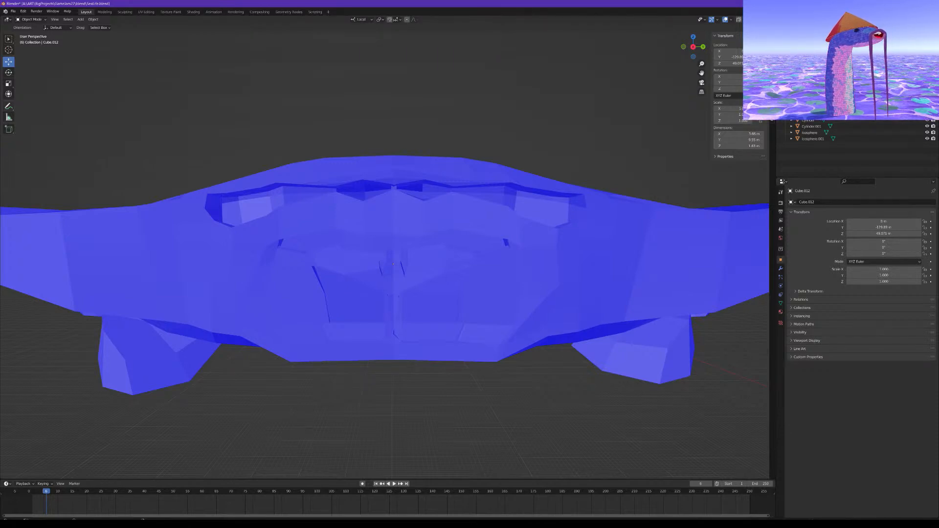
key(alt+Tab)
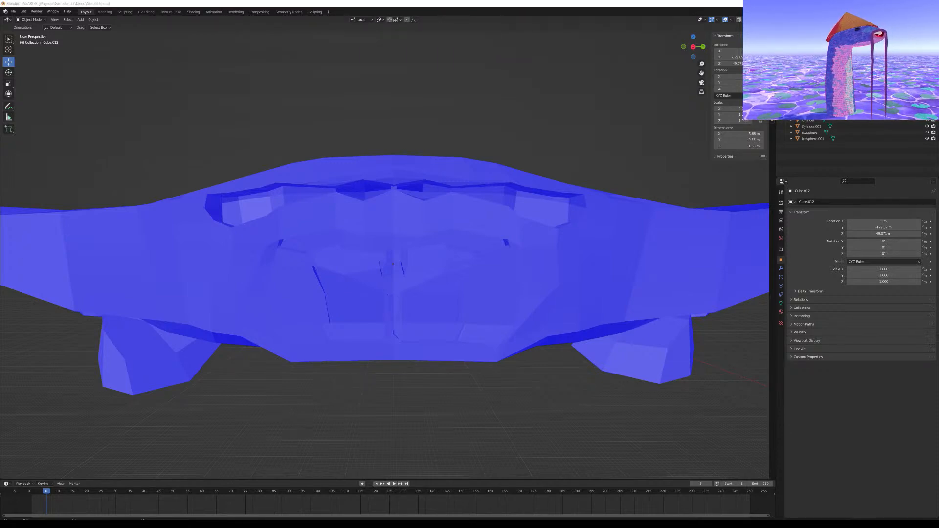
Select the body, enter Edit Mode and extrude the matching inner faces of both eye sockets along their normals
middle_drag(303, 257, 305, 267)
click(306, 267)
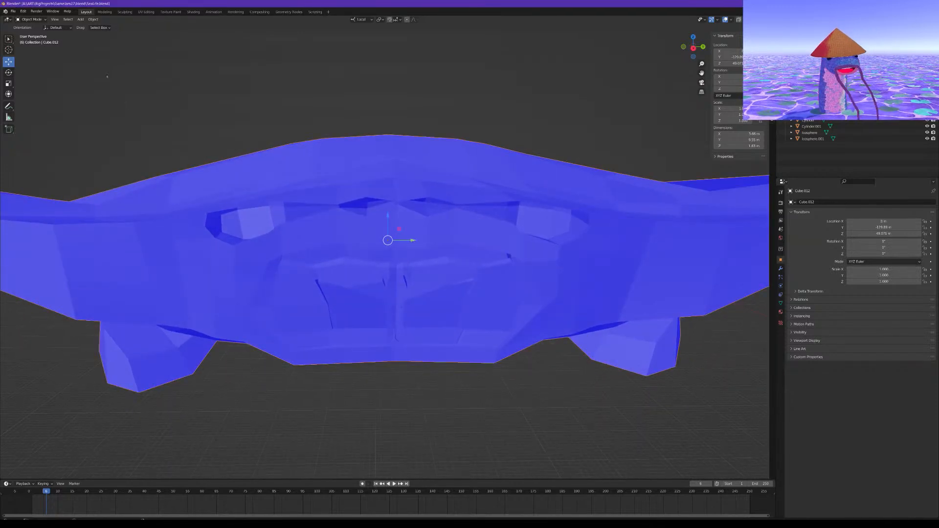
click(31, 19)
click(30, 33)
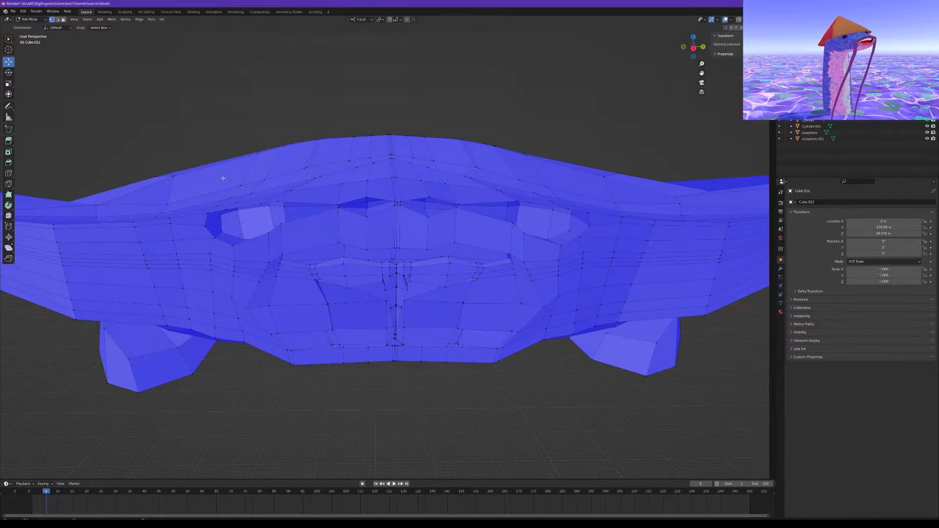
scroll(222, 178, up, 1)
middle_drag(266, 188, 318, 259)
click(291, 191)
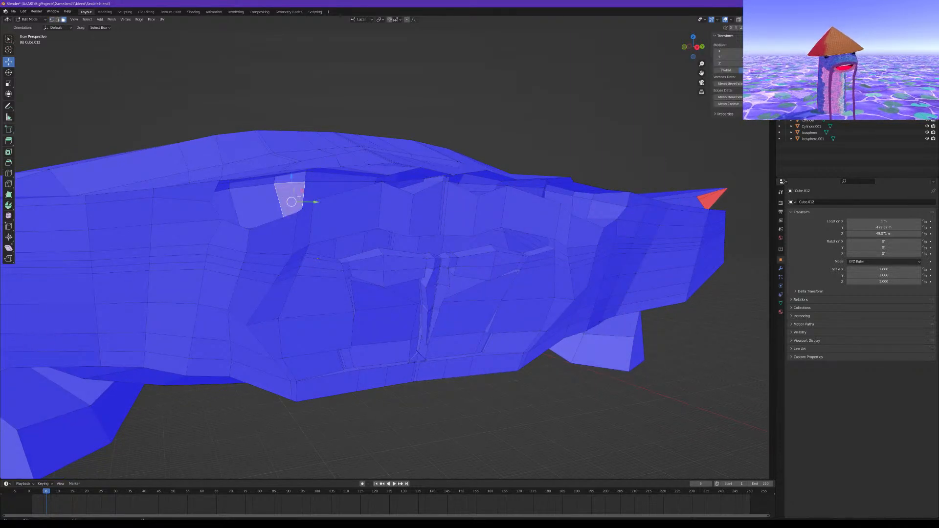
middle_drag(294, 197, 261, 195)
shift+click(539, 195)
middle_drag(539, 195, 548, 197)
key(e)
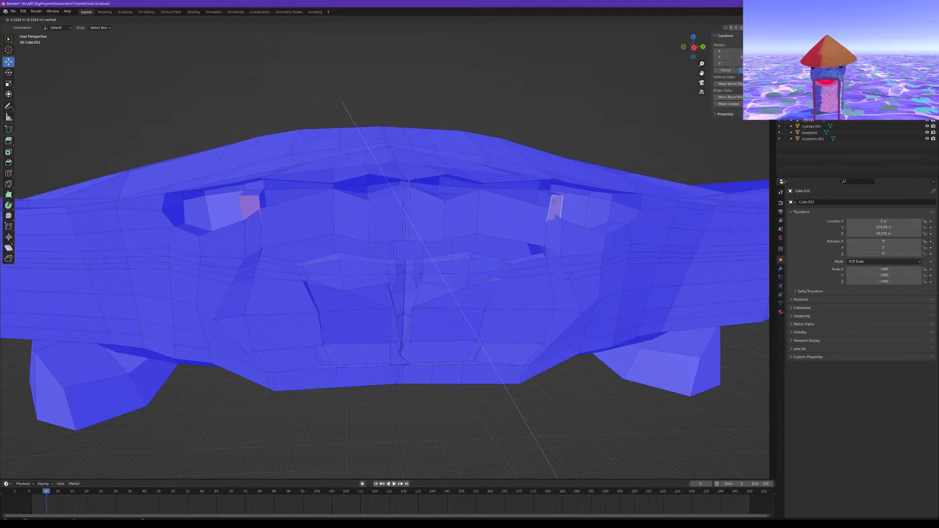
click(555, 201)
Raise the two extruded socket faces about 0.057 m along local Z and reduce their height along local Z
key(g)
key(z)
key(z)
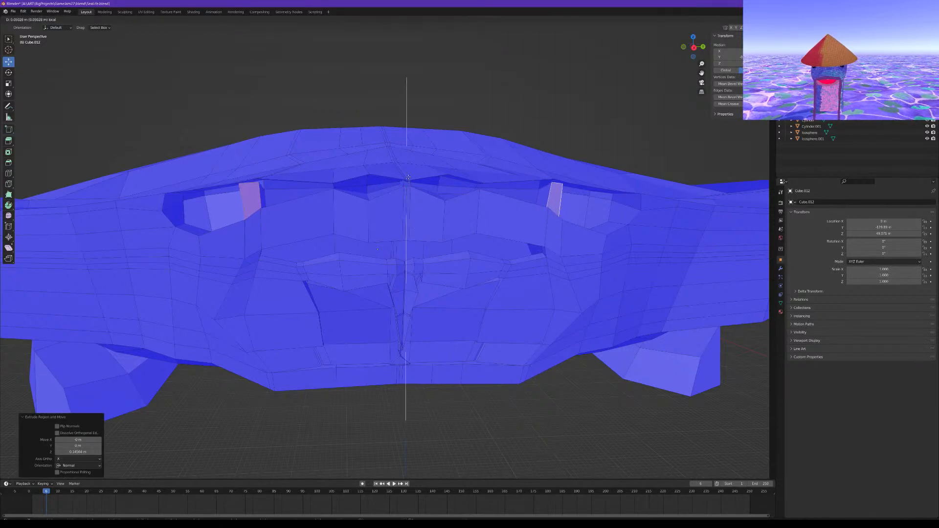
click(408, 173)
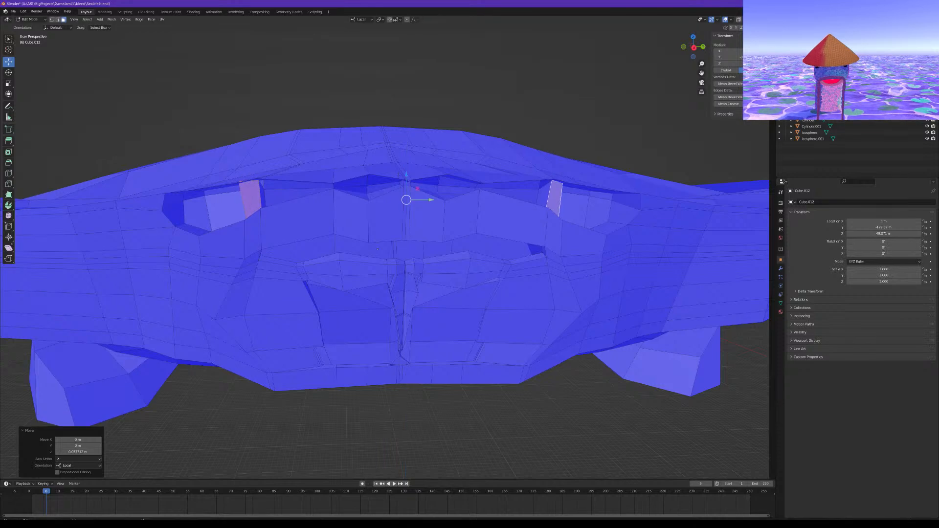
key(s)
key(z)
key(z)
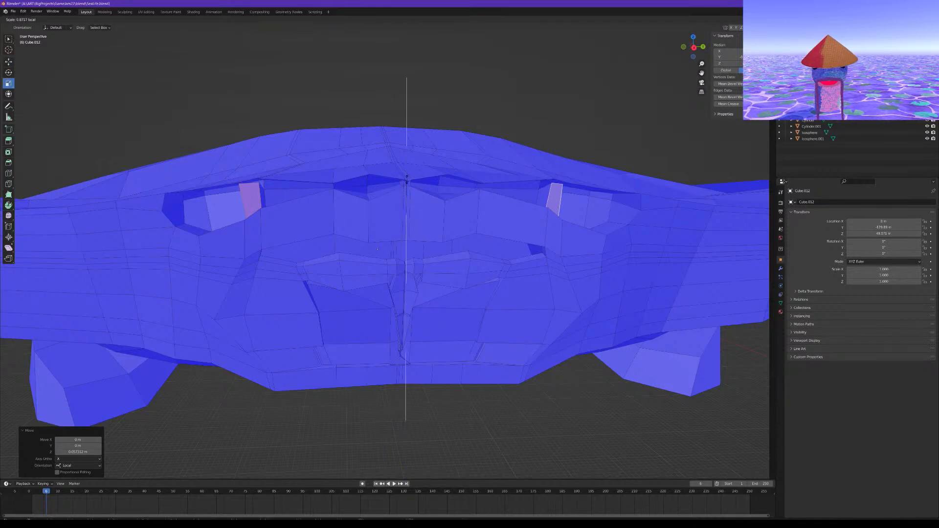
click(408, 187)
Reposition the two extruded socket faces and scale them slightly outward along local Y
mouse_move(396, 188)
middle_down()
mouse_move(330, 197)
mouse_move(424, 194)
mouse_move(411, 186)
middle_up()
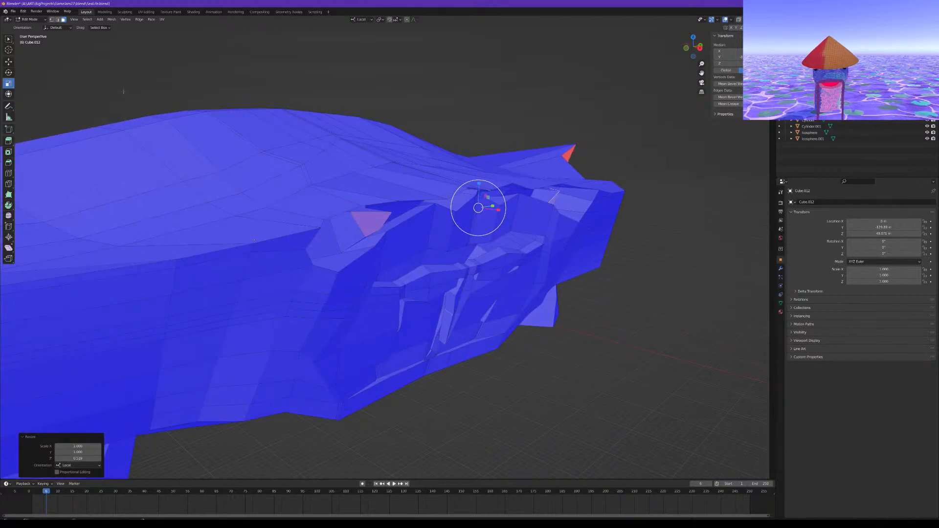
key(shift+space)
key(g)
drag(499, 211, 461, 188)
middle_drag(468, 192, 107, 91)
click(8, 84)
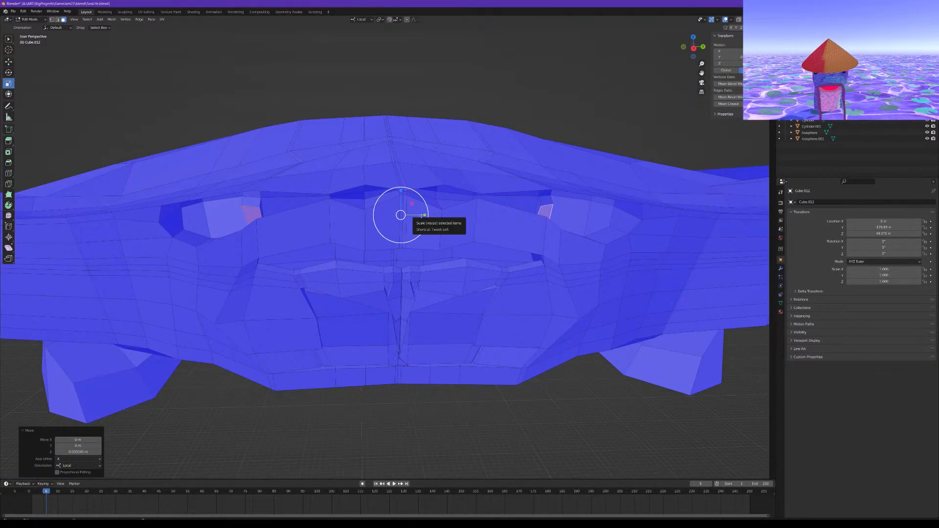
drag(425, 217, 429, 217)
middle_drag(429, 218, 379, 211)
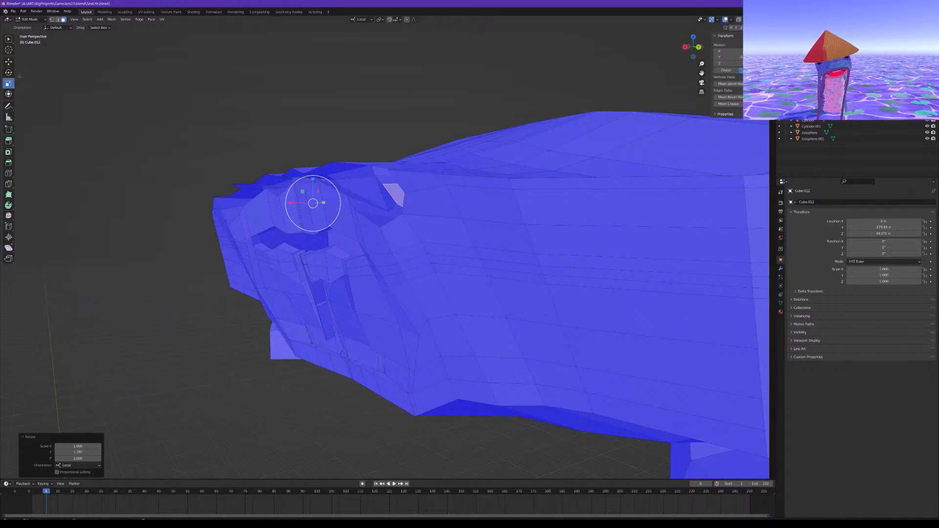
Shift the two socket faces, rotate them about local Y and fine-tune their scale along local Y
click(11, 63)
drag(294, 202, 308, 180)
click(9, 73)
middle_drag(308, 180, 195, 147)
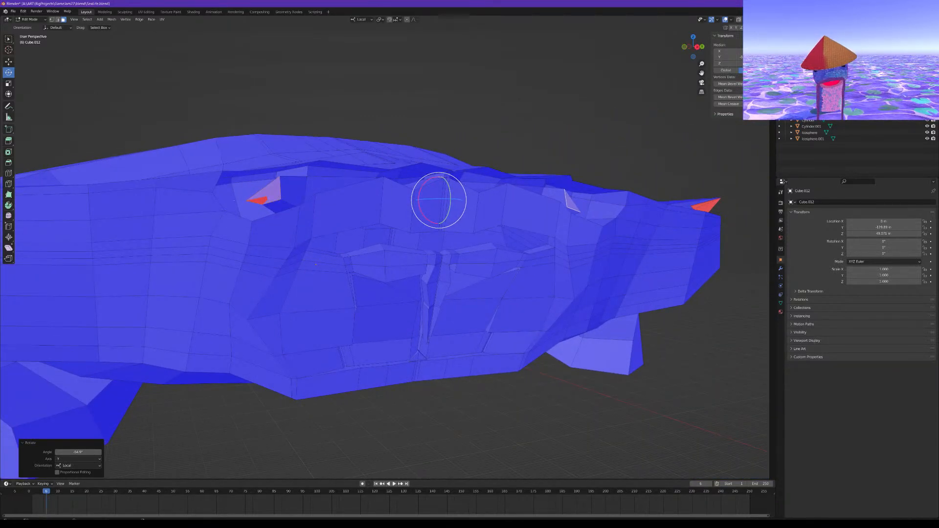
key(s)
drag(460, 200, 461, 201)
middle_drag(461, 200, 553, 203)
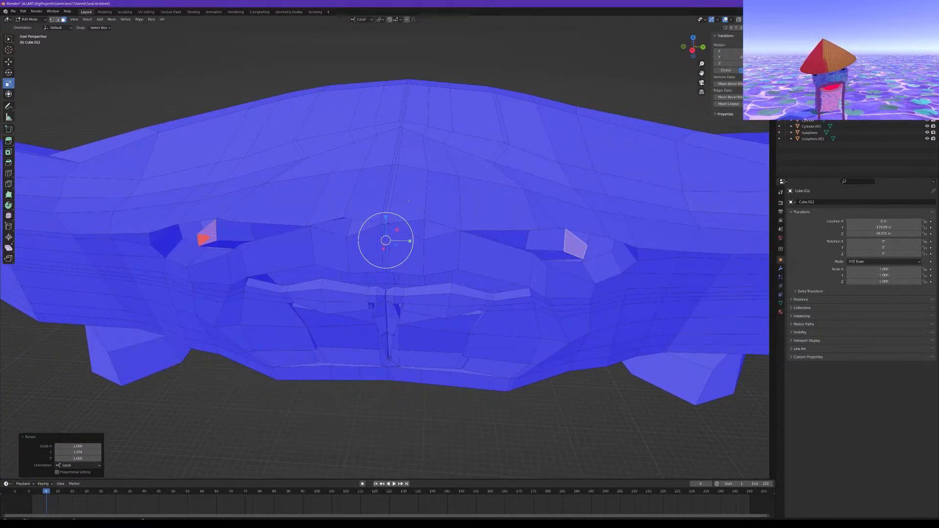
Select only the extruded face in the eye socket with the exposed red backface and rotate it
click(214, 236)
key(r)
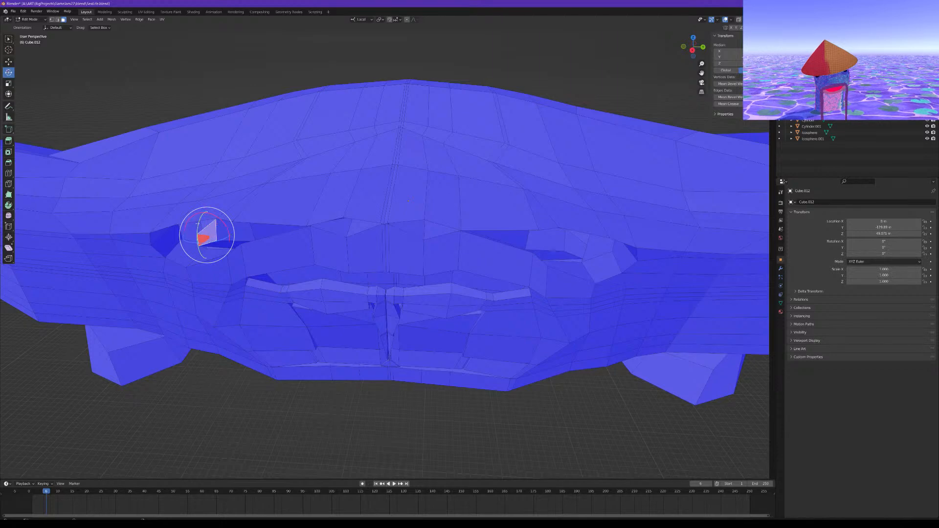
drag(217, 242, 215, 236)
In vertex selection mode, try to move the lower inner corner vertex of that socket face, and undo the move
click(51, 20)
click(217, 241)
key(g)
drag(239, 241, 222, 221)
click(219, 224)
scroll(222, 220, up, 4)
middle_drag(223, 221, 252, 210)
key(ctrl+z)
key(ctrl+z)
key(ctrl+z)
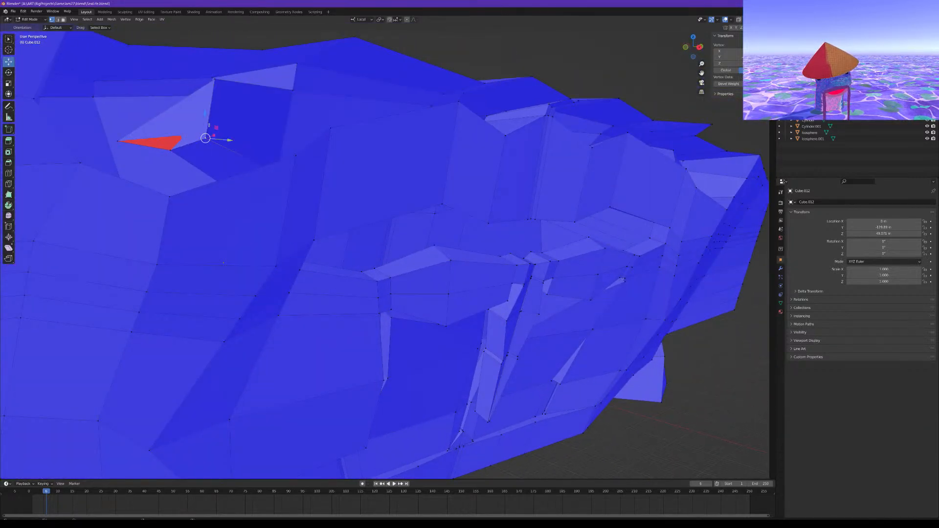
Select the outer corner vertex of the same socket face and reposition it to hide the red backface
click(119, 143)
drag(143, 143, 135, 102)
middle_drag(135, 102, 193, 226)
drag(137, 293, 136, 309)
middle_drag(136, 309, 121, 273)
scroll(135, 274, down, 1)
scroll(120, 273, down, 1)
mouse_move(281, 225)
middle_down()
mouse_move(285, 212)
mouse_move(235, 221)
mouse_move(290, 213)
middle_up()
scroll(343, 282, down, 5)
Clear the selection and add an ico sphere with a 1 m radius to the body mesh
click(373, 323)
mouse_move(373, 323)
middle_down()
mouse_move(352, 327)
mouse_move(363, 330)
middle_up()
key(shift+a)
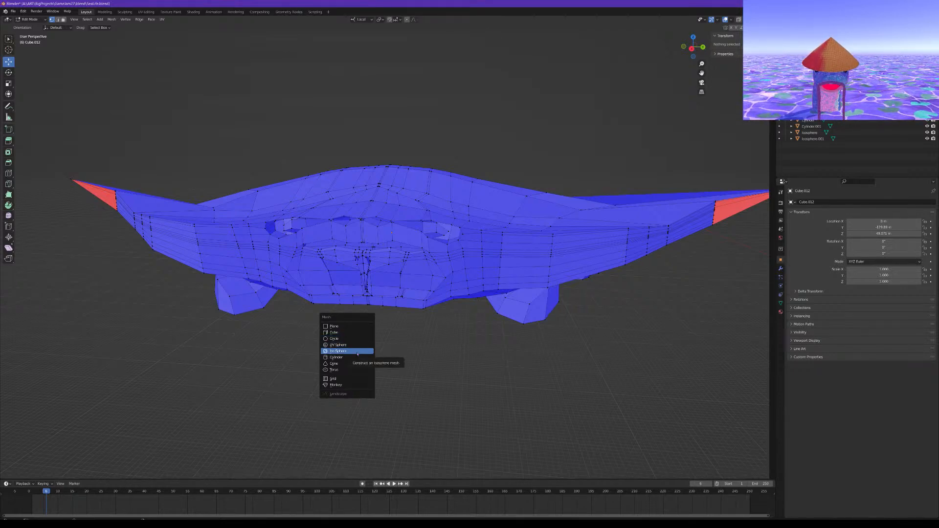
click(357, 352)
scroll(344, 346, down, 5)
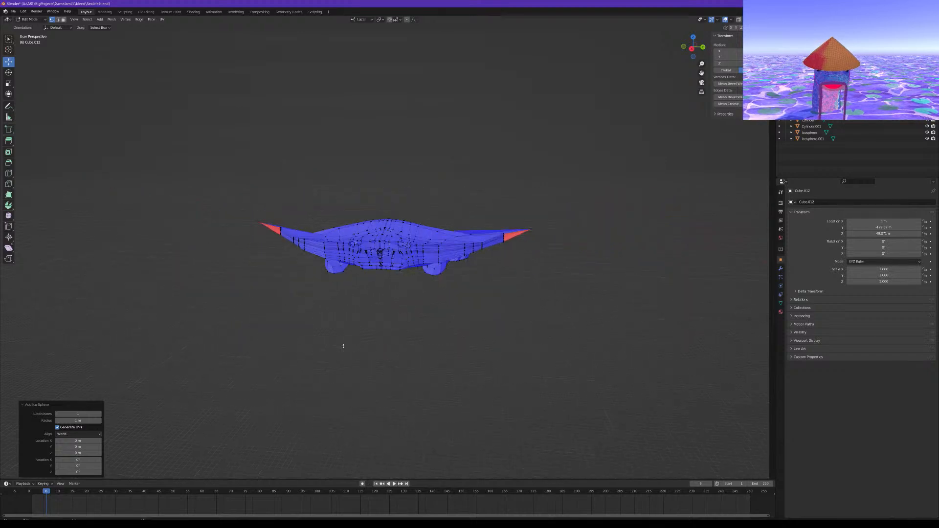
scroll(344, 347, down, 3)
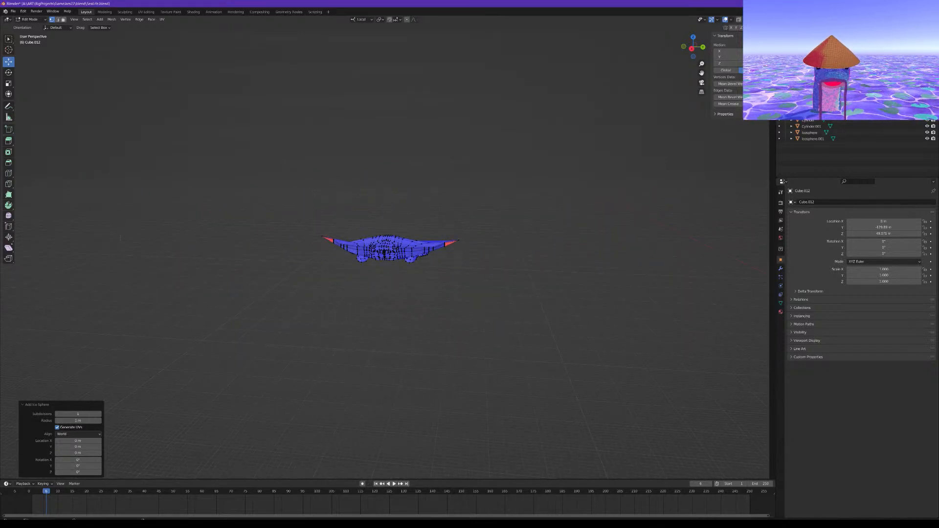
scroll(248, 259, down, 6)
Move the ico sphere along local Y and then up local Z until it sits just beneath the body
key(g)
key(y)
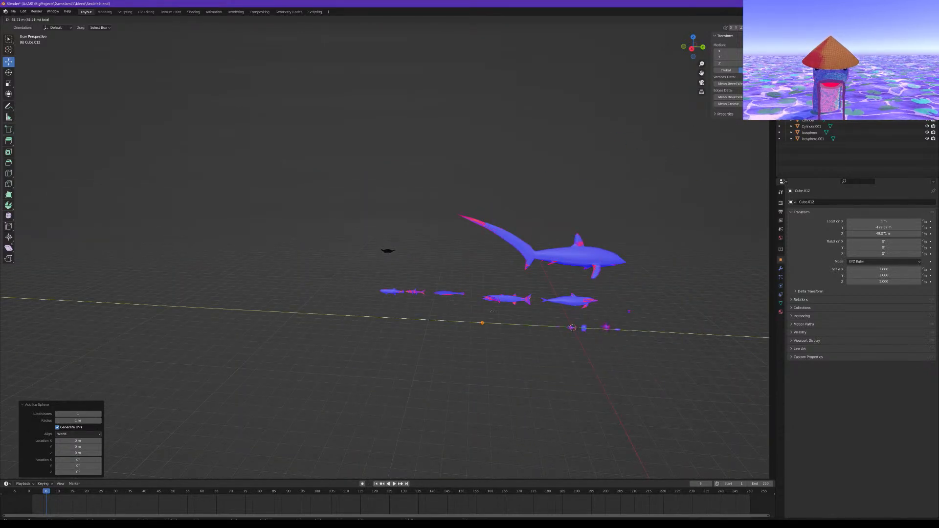
click(409, 312)
key(g)
key(z)
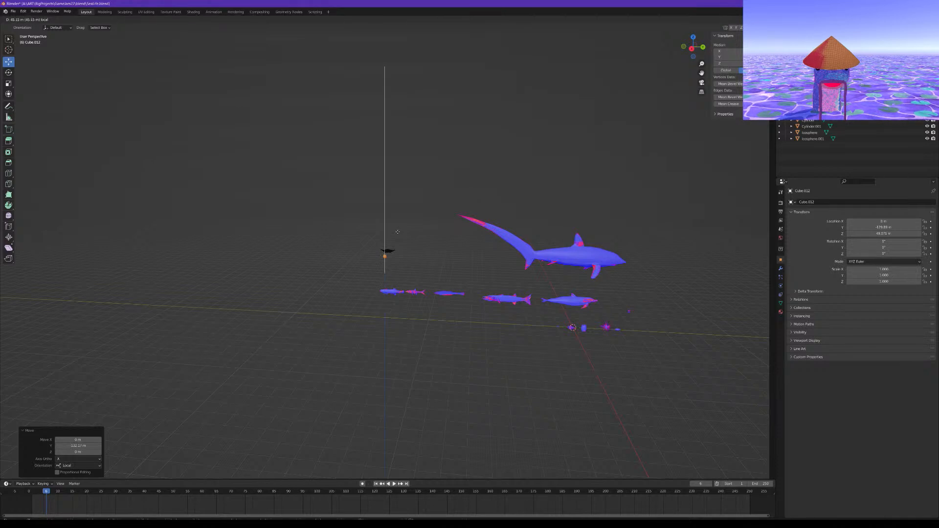
click(394, 235)
scroll(394, 237, up, 11)
scroll(393, 238, up, 4)
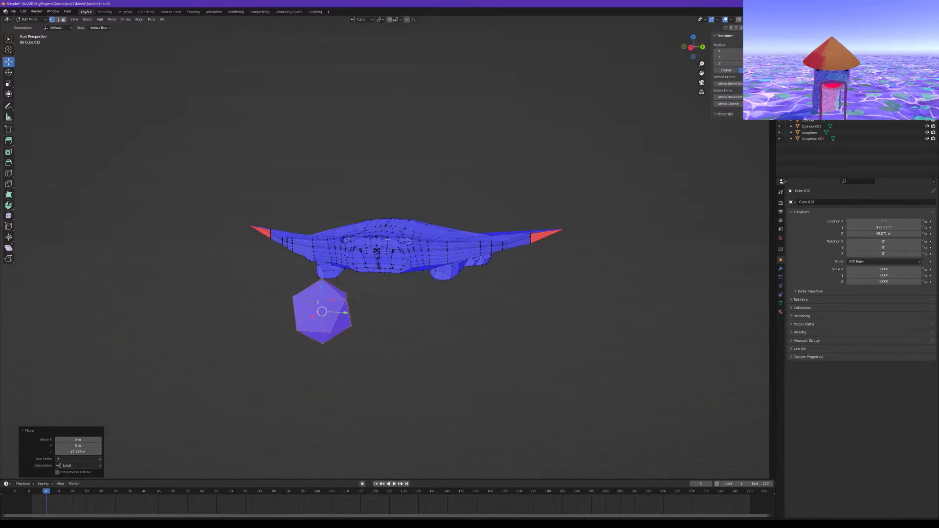
Bring the ico sphere up to the front of the body and scale it down uniformly to roughly eye size
drag(303, 290, 304, 209)
middle_drag(304, 209, 382, 245)
drag(316, 283, 416, 303)
middle_drag(416, 304, 329, 265)
drag(316, 250, 360, 251)
click(9, 84)
scroll(360, 251, up, 4)
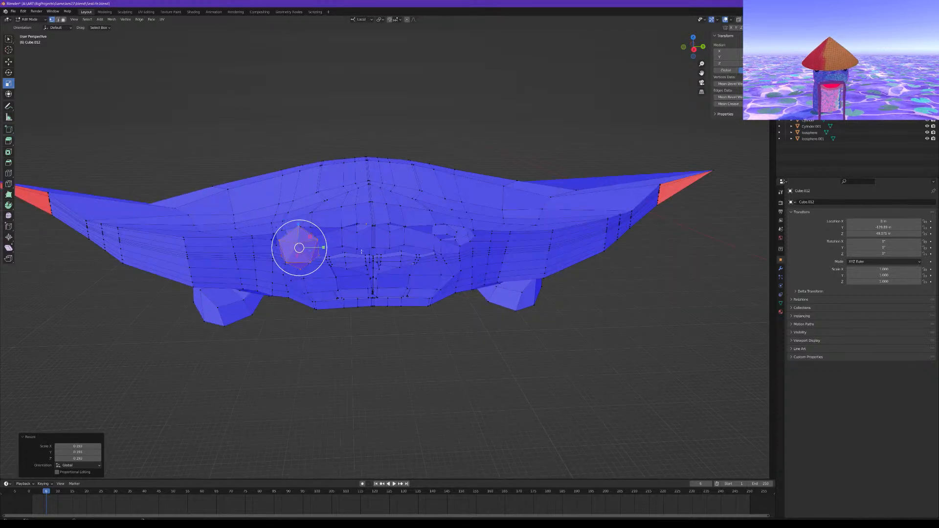
scroll(358, 240, up, 2)
Place the small ico sphere inside the eye socket with the reshaped face, adjusting its depth and height
middle_drag(320, 238, 333, 244)
drag(301, 238, 271, 219)
click(8, 62)
middle_drag(270, 218, 352, 252)
drag(390, 275, 333, 253)
middle_drag(334, 254, 305, 236)
scroll(293, 232, up, 3)
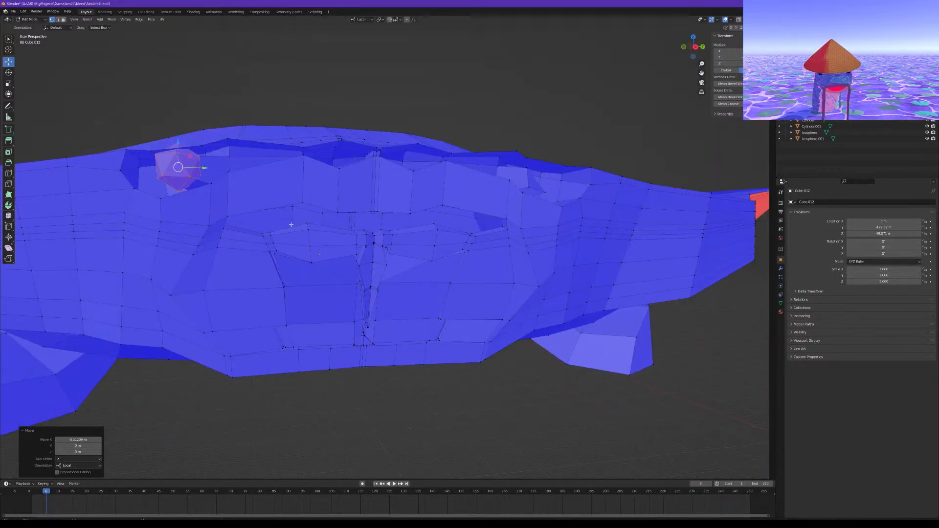
mouse_move(242, 190)
mouse_down()
mouse_move(261, 220)
mouse_move(237, 201)
mouse_up()
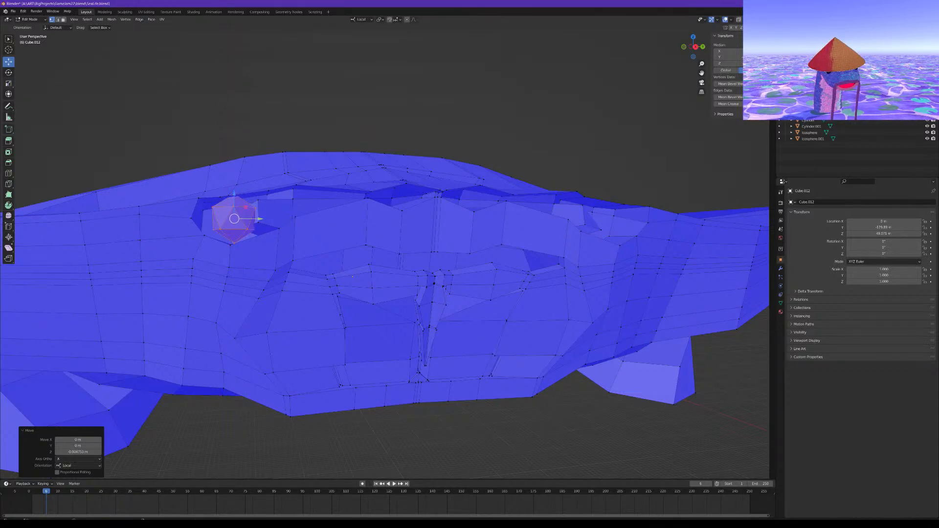
Rotate the ico sphere in its socket and adjust its placement, undoing the last adjustment
key(r)
drag(260, 219, 222, 191)
key(w)
middle_drag(353, 277, 254, 254)
drag(354, 268, 357, 268)
key(r)
middle_drag(304, 248, 238, 216)
drag(228, 190, 217, 183)
key(ctrl+z)
click(9, 72)
Enlarge the eye sphere uniformly and reposition it in the socket
click(8, 84)
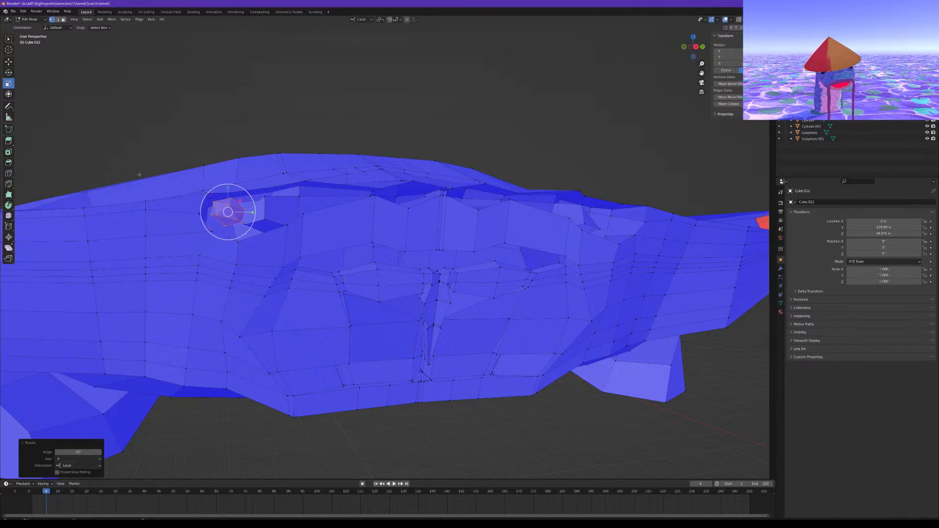
drag(248, 232, 253, 236)
middle_drag(253, 236, 240, 245)
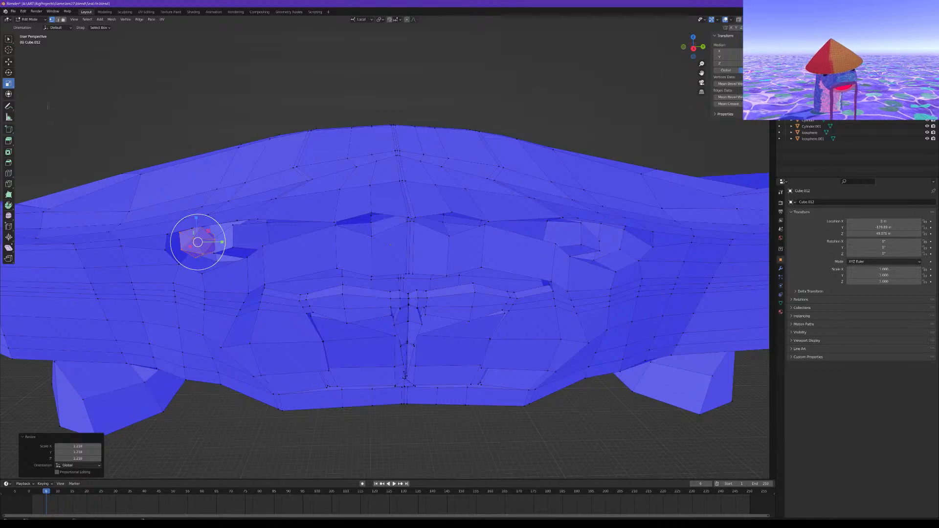
click(9, 62)
middle_drag(188, 206, 312, 254)
scroll(197, 194, up, 3)
drag(231, 238, 217, 221)
Enlarge the eye sphere further and shift it about 0.007 m along local Y to fill the socket
click(9, 84)
mouse_move(239, 261)
mouse_down()
mouse_move(246, 266)
mouse_move(238, 243)
mouse_up()
click(8, 62)
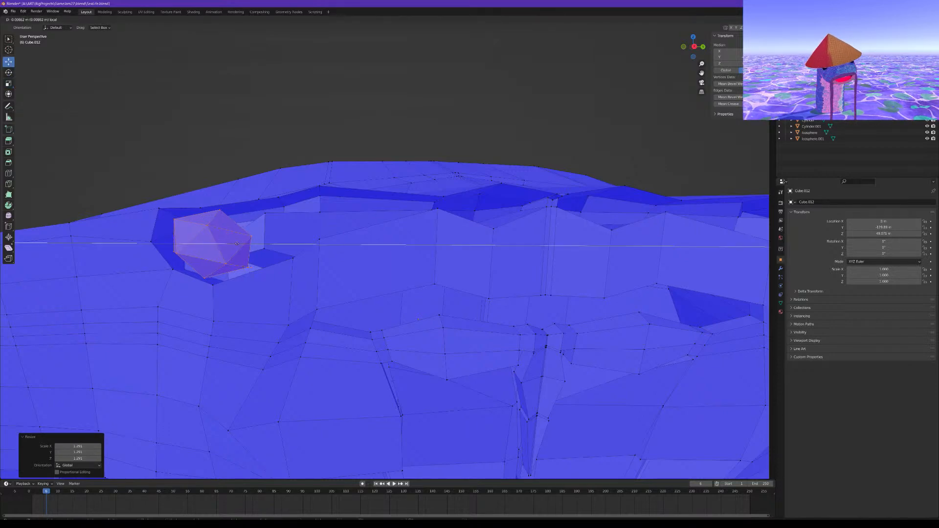
scroll(332, 255, down, 6)
middle_drag(340, 252, 324, 264)
scroll(324, 264, up, 5)
scroll(324, 263, up, 1)
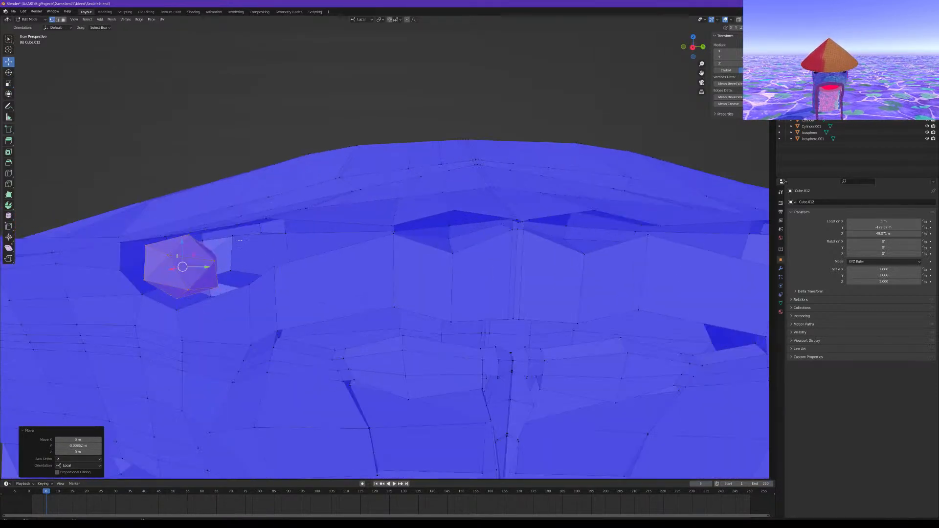
Move the inner socket edge beside the eye sphere toward the sphere along local Y
click(235, 265)
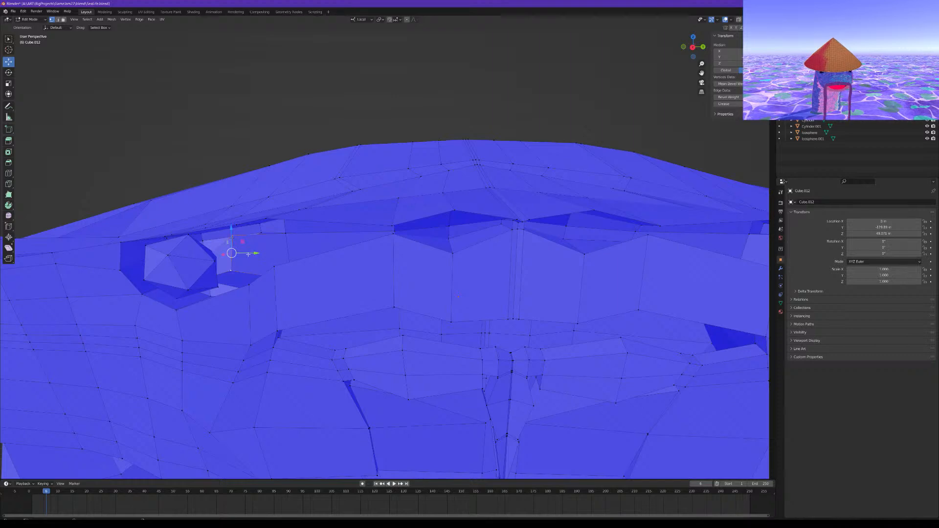
drag(248, 254, 222, 254)
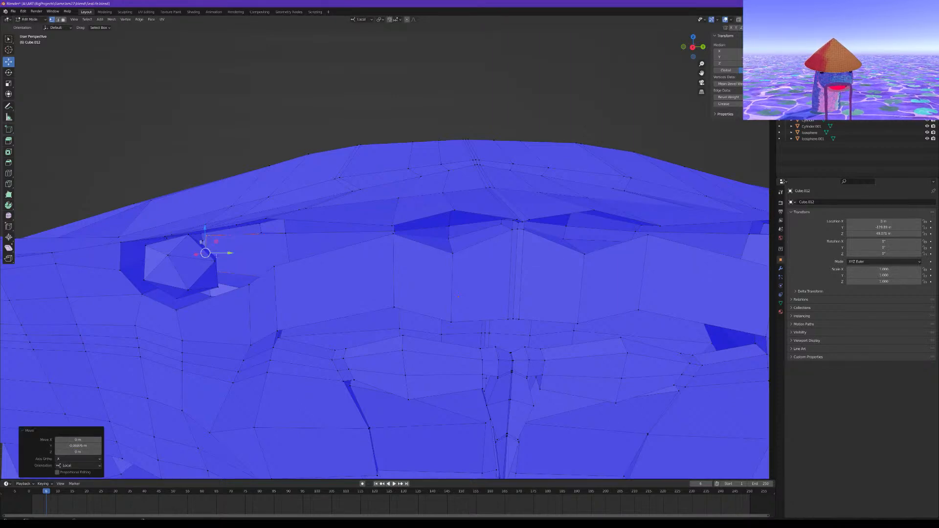
Lower the upper vertex of the inner socket edge beside the eye sphere slightly along local Z
click(207, 247)
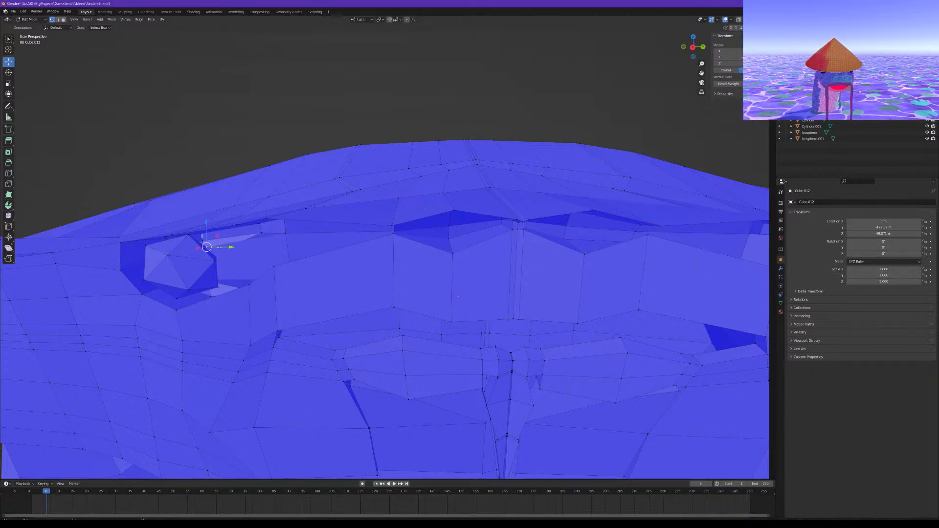
drag(206, 224, 206, 229)
scroll(267, 179, down, 3)
click(275, 171)
middle_drag(289, 160, 283, 193)
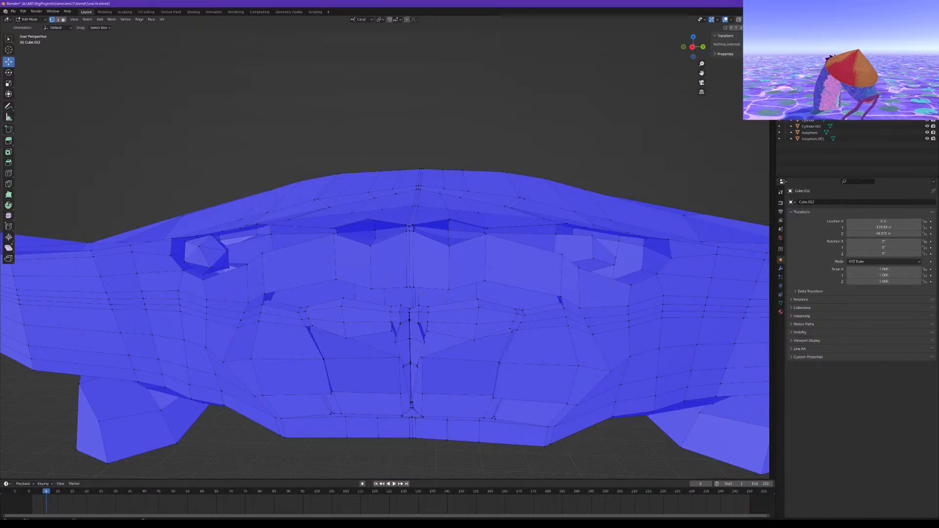
Duplicate the linked eye sphere in place, mirror it on global Y, and move it about 1.69 m along local Y into the opposite socket
key(l)
key(shift+d)
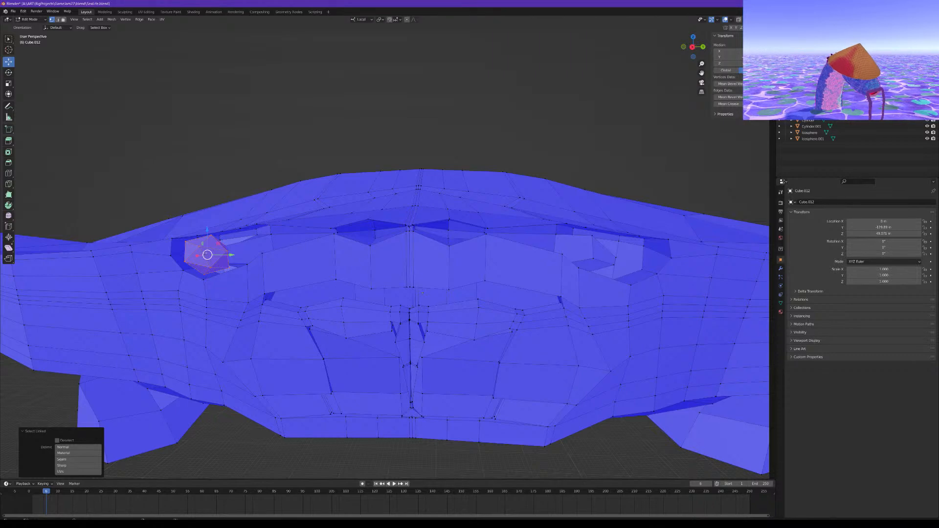
key(Escape)
click(112, 19)
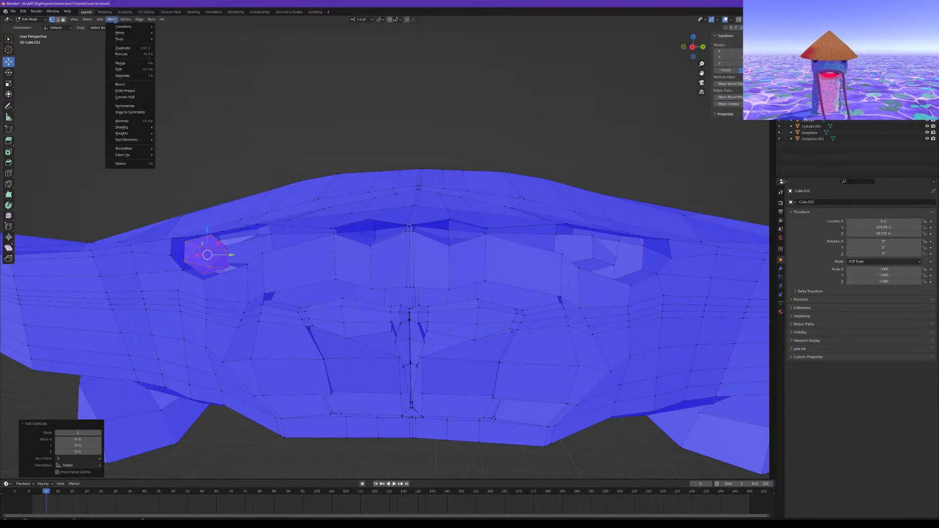
mouse_move(128, 33)
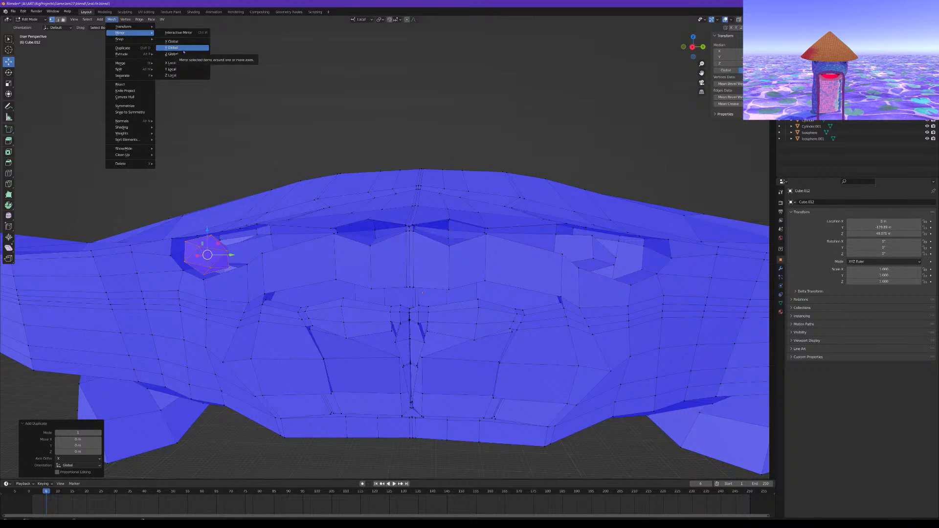
click(184, 48)
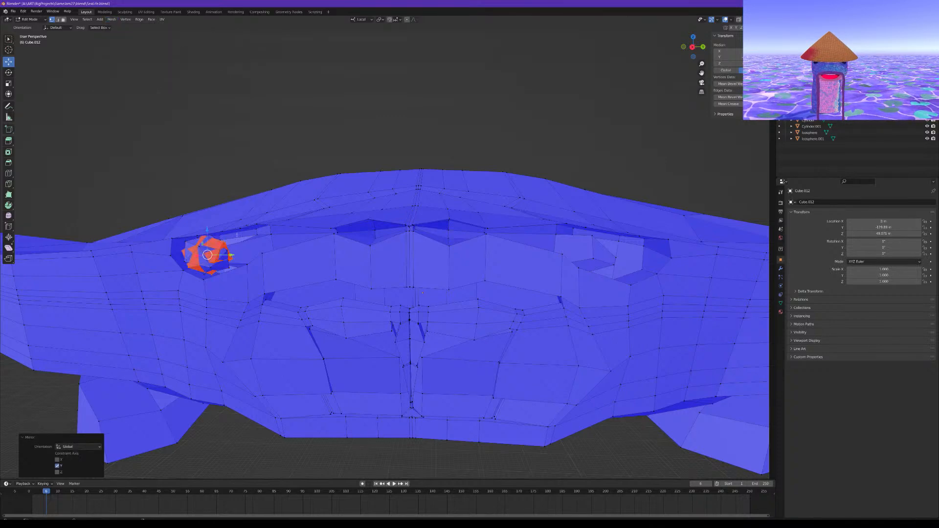
key(g)
key(y)
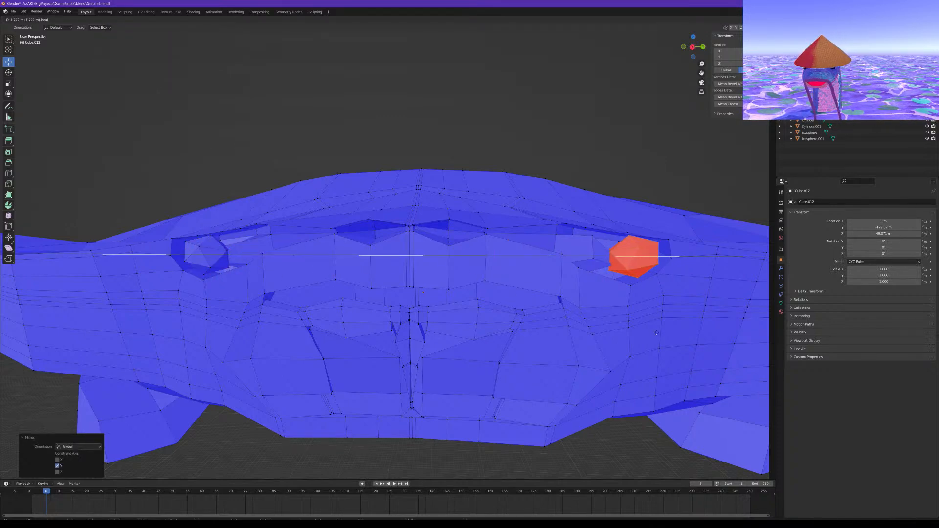
click(648, 339)
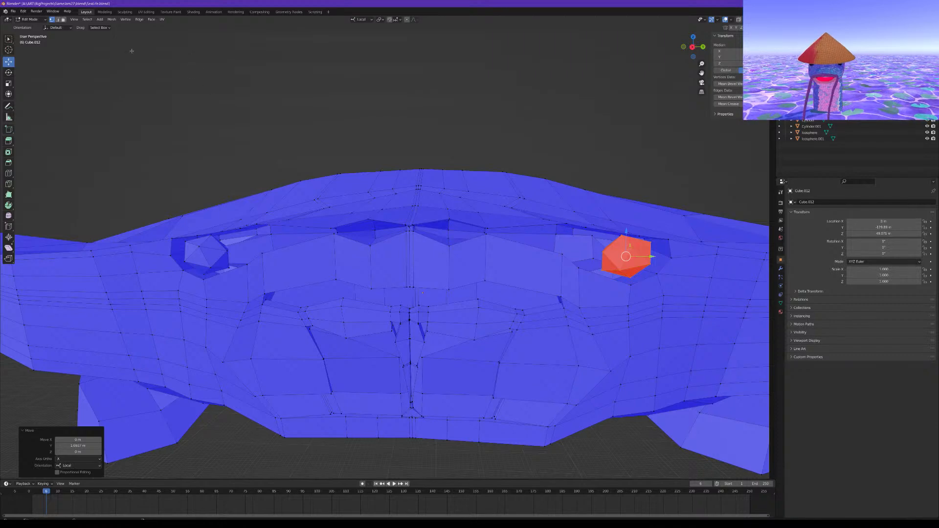
Flip the normals of the mirrored eye sphere and nudge it slightly along local Y in its socket
click(112, 20)
mouse_move(128, 121)
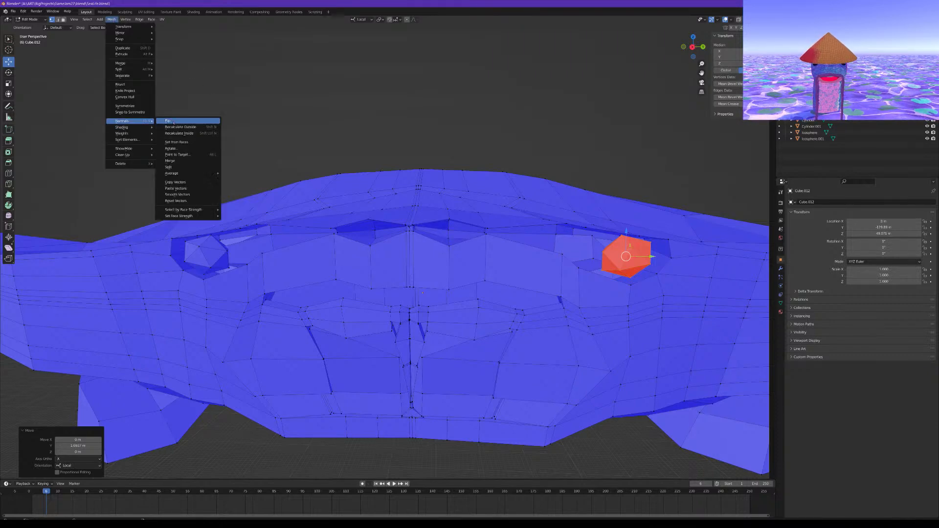
click(168, 121)
middle_drag(167, 121, 410, 212)
drag(410, 211, 401, 212)
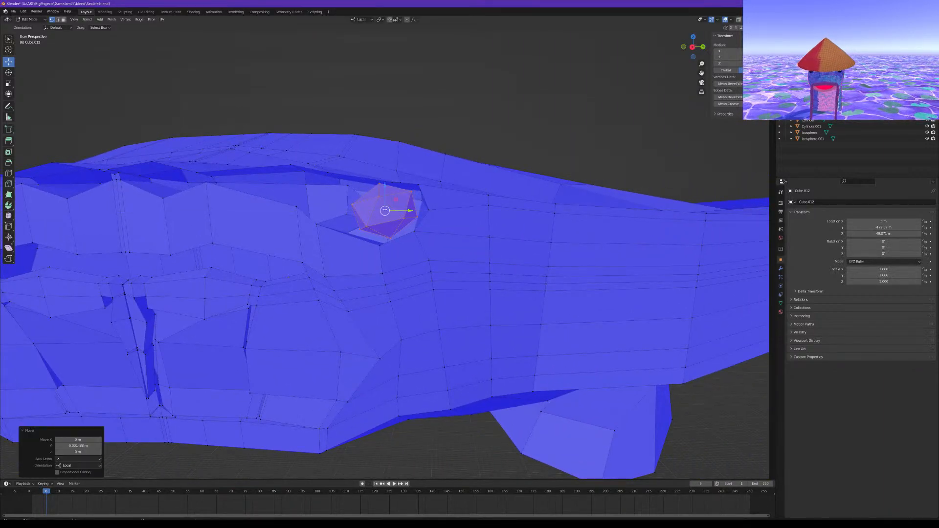
Move the inner socket edge toward the mirrored eye sphere along local Y and adjust its upper vertex
scroll(401, 211, up, 1)
middle_drag(402, 212, 376, 211)
scroll(392, 210, up, 2)
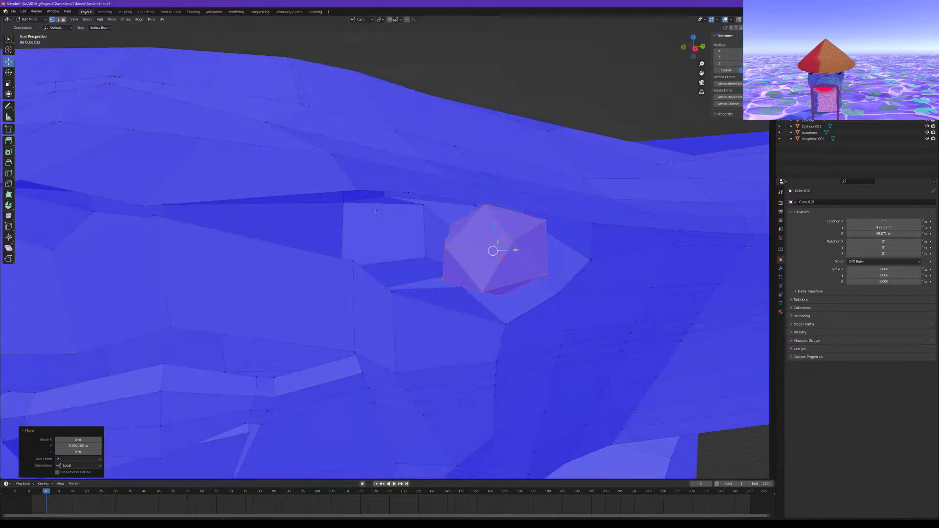
click(428, 215)
shift+click(429, 258)
drag(448, 227, 471, 239)
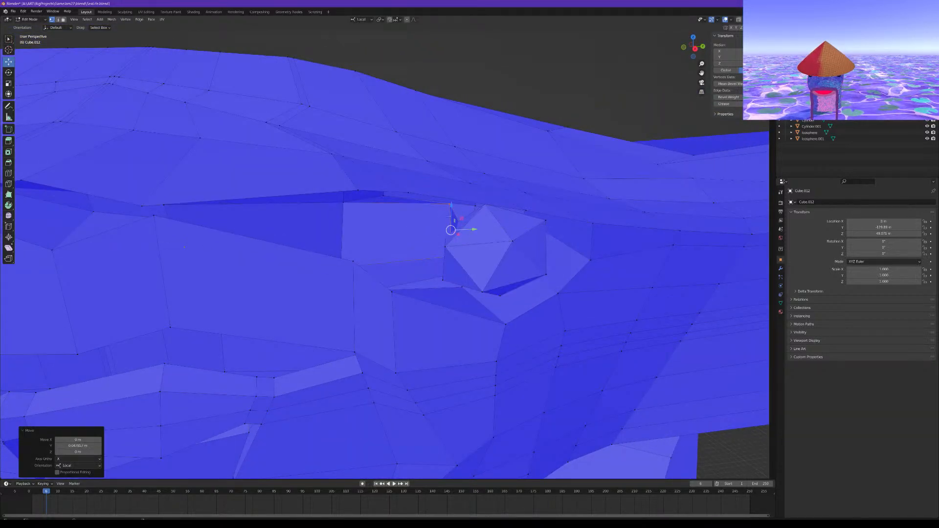
click(449, 218)
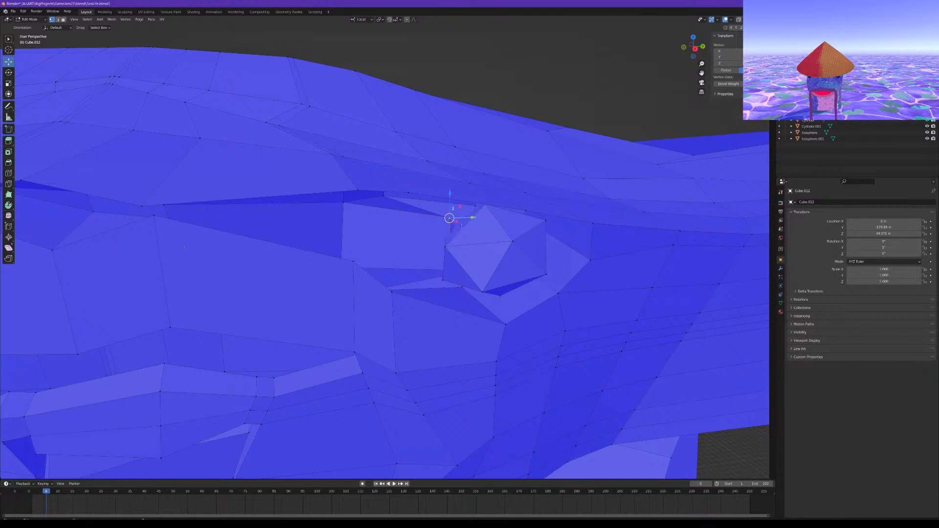
mouse_move(466, 219)
mouse_down()
mouse_move(477, 219)
mouse_move(465, 215)
mouse_up()
scroll(465, 216, down, 7)
middle_drag(465, 216, 463, 193)
click(462, 154)
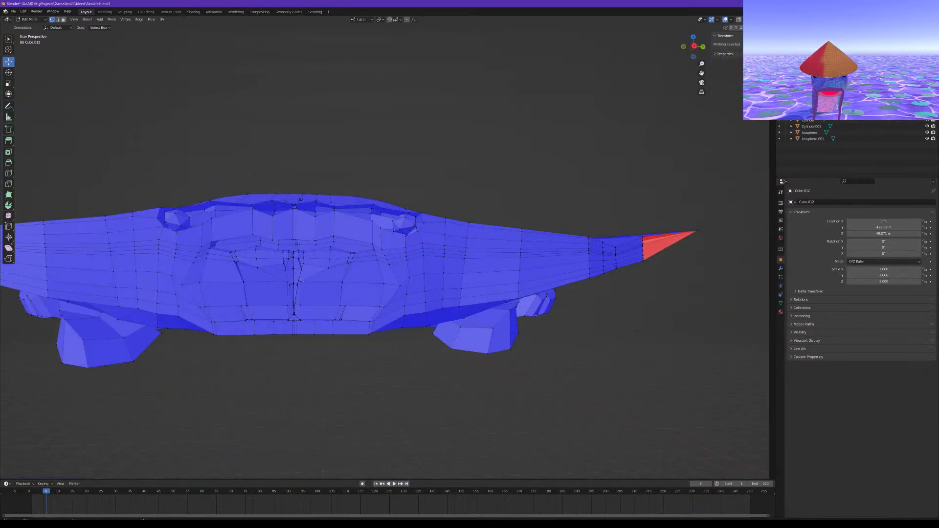
Cut an edge loop across the outermost fin section and slide it by a factor of about 0.77 toward the fin tip
scroll(461, 153, down, 1)
middle_drag(362, 215, 170, 285)
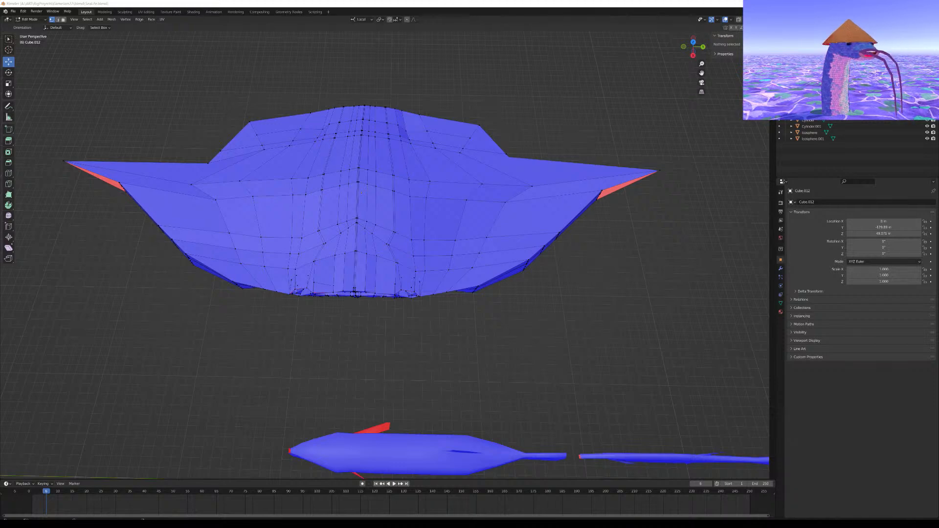
middle_drag(182, 419, 235, 372)
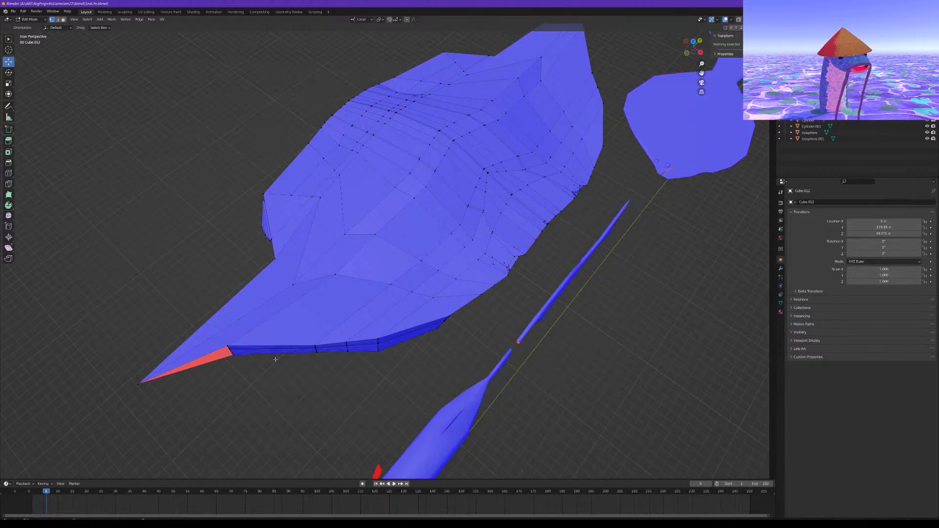
key(ctrl+r)
click(278, 342)
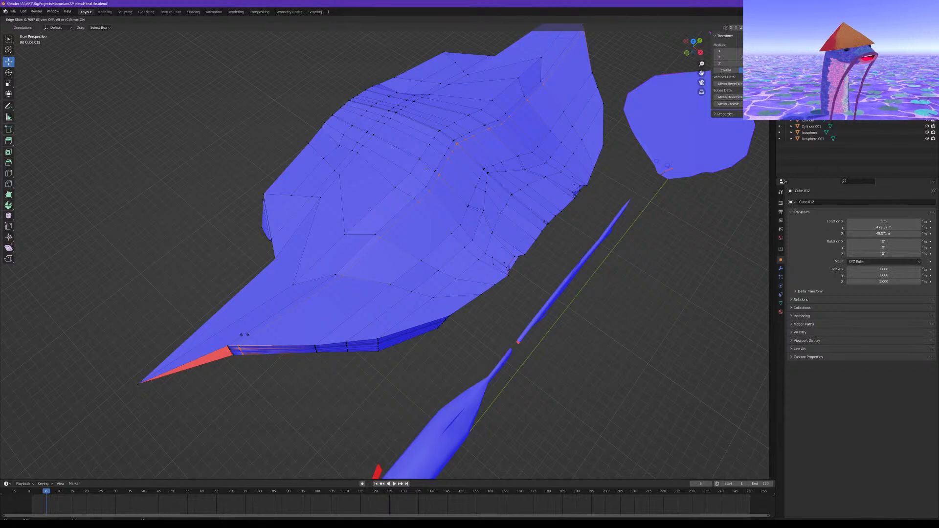
click(245, 335)
Cut six evenly spaced, centred edge loops through the remaining part of the outer fin section
key(ctrl+r)
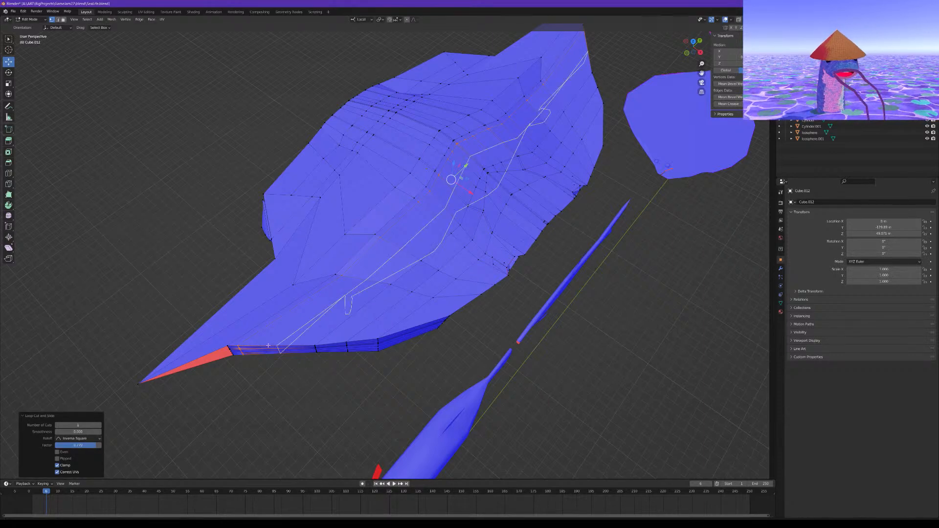
scroll(268, 346, up, 2)
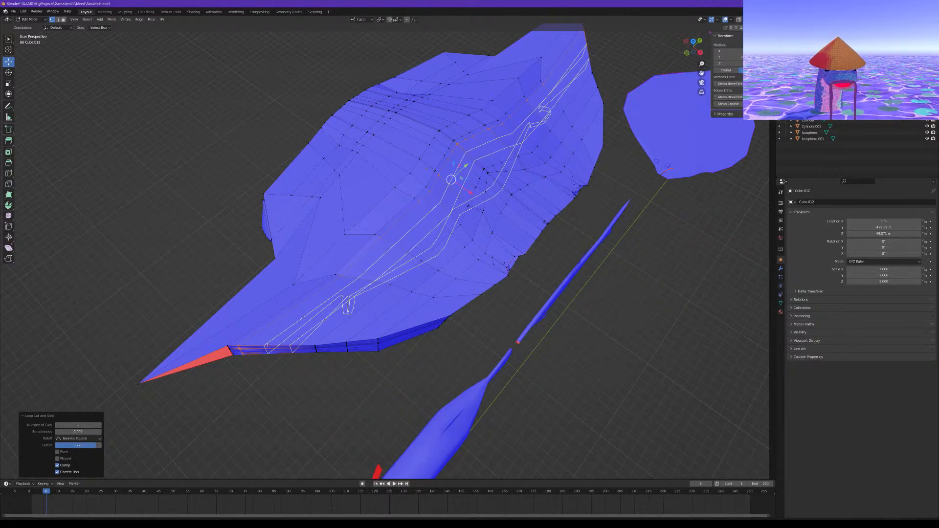
scroll(268, 345, up, 4)
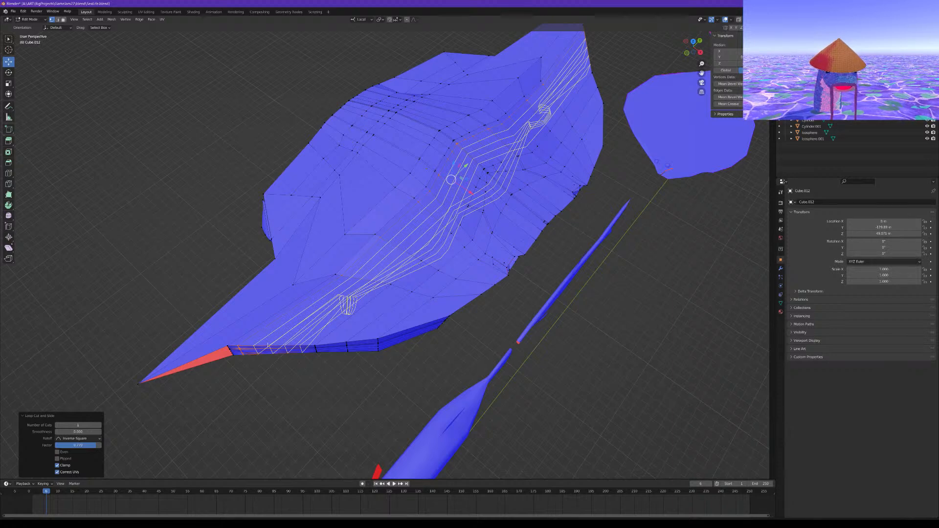
scroll(268, 345, up, 3)
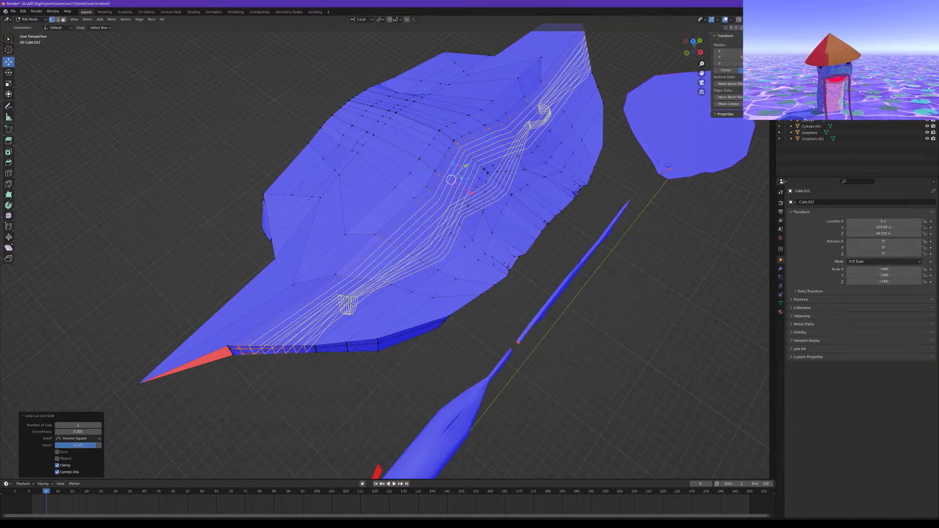
click(267, 346)
right_click(274, 348)
Cut one centred edge loop through each of the two narrower fin sections nearer the head
key(ctrl+r)
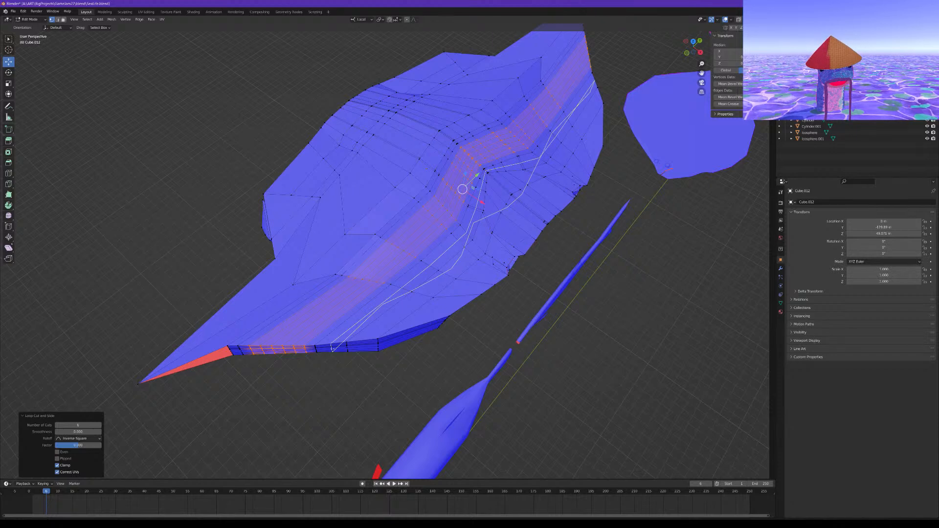
click(333, 349)
right_click(333, 348)
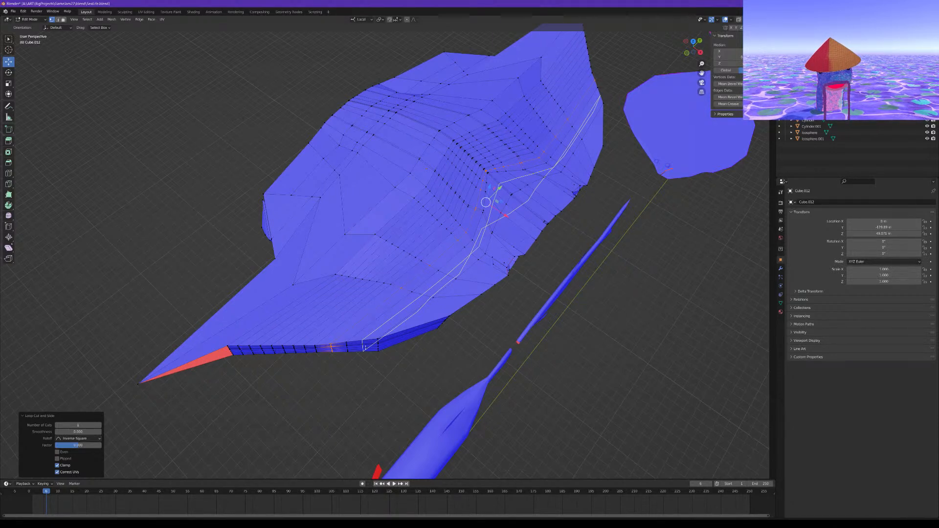
click(365, 348)
right_click(374, 350)
middle_drag(393, 356, 376, 324)
Cut additional single edge loops through the fin section nearest the head and slide them into position
key(ctrl+r)
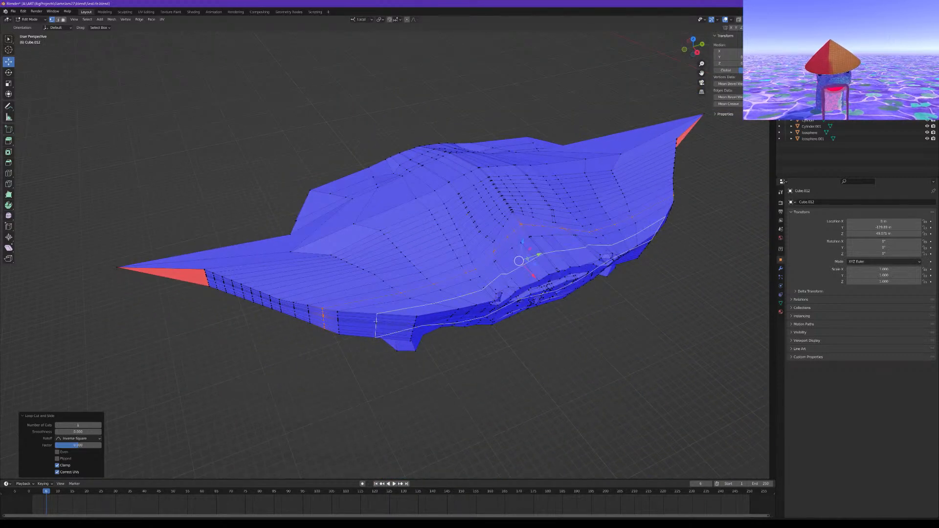
scroll(376, 321, up, 3)
scroll(375, 322, down, 2)
click(375, 321)
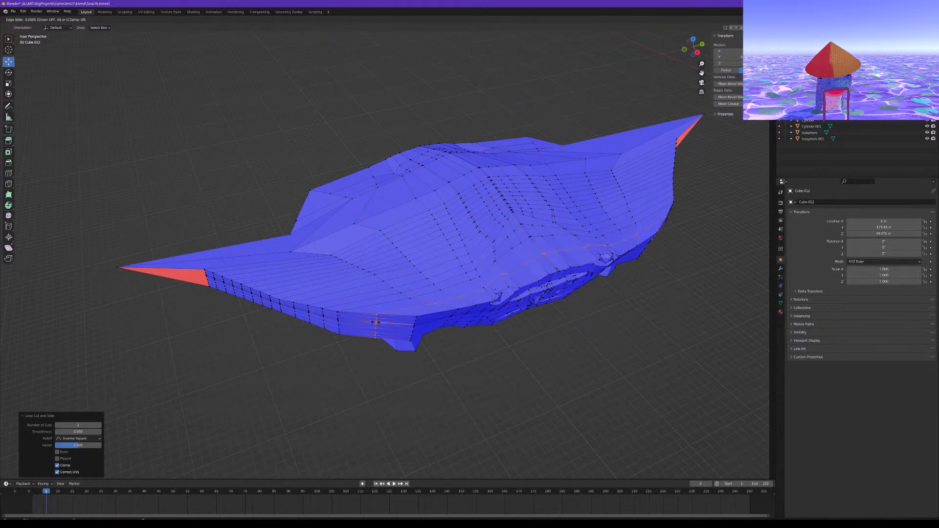
click(364, 322)
key(ctrl+r)
click(391, 324)
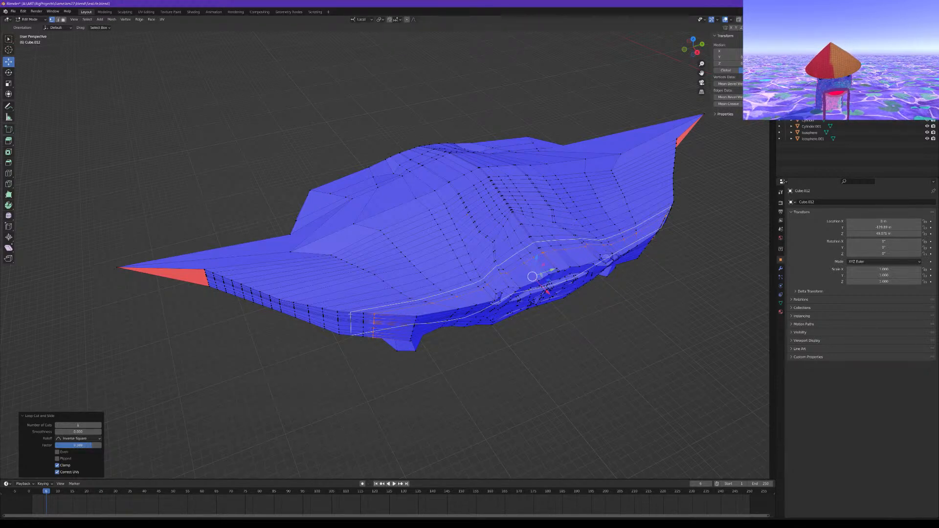
click(355, 318)
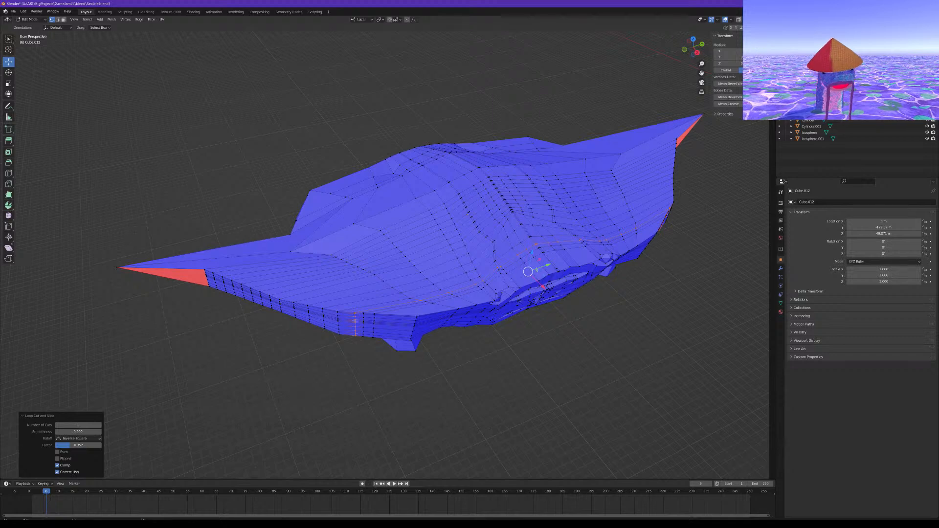
Undo the loop cuts added across the fins
middle_drag(308, 260, 293, 216)
middle_drag(322, 411, 336, 244)
scroll(423, 247, up, 3)
scroll(347, 241, up, 3)
scroll(347, 241, down, 5)
key(ctrl+z)
key(ctrl+z)
key(ctrl+z)
Cut two centred edge loops through the narrow fin section next to the long outer one
scroll(323, 330, up, 3)
scroll(336, 244, up, 1)
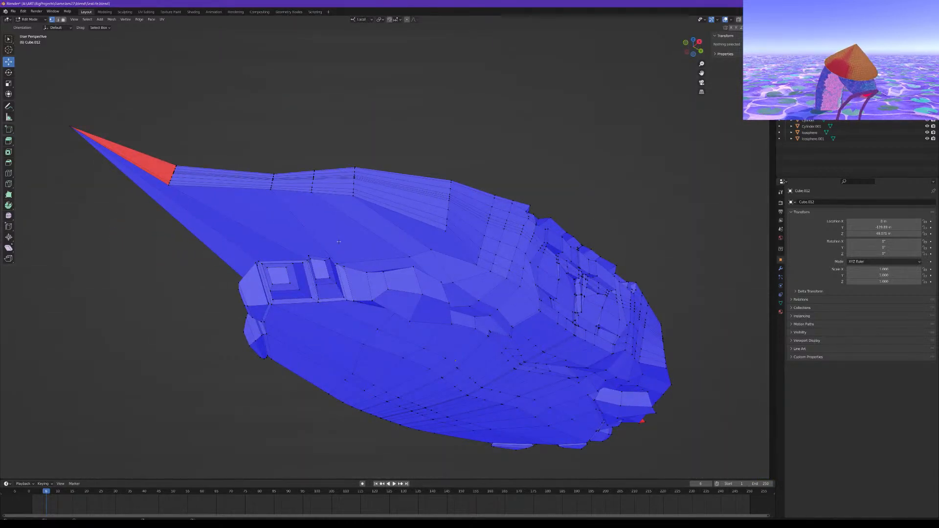
key(ctrl+r)
scroll(294, 185, up, 2)
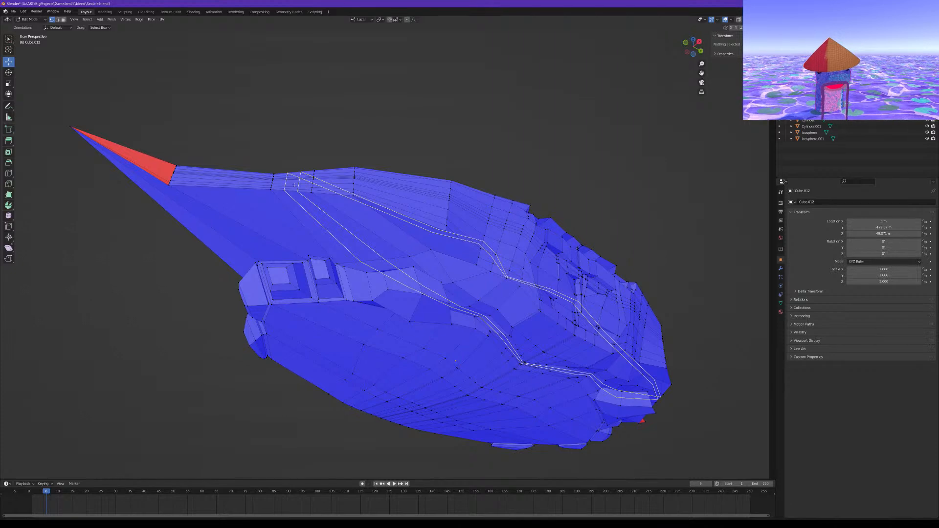
click(294, 185)
right_click(294, 185)
middle_drag(294, 186, 291, 209)
Cut five edge loops through the long outer fin section
key(ctrl+r)
scroll(218, 216, up, 1)
scroll(218, 217, up, 2)
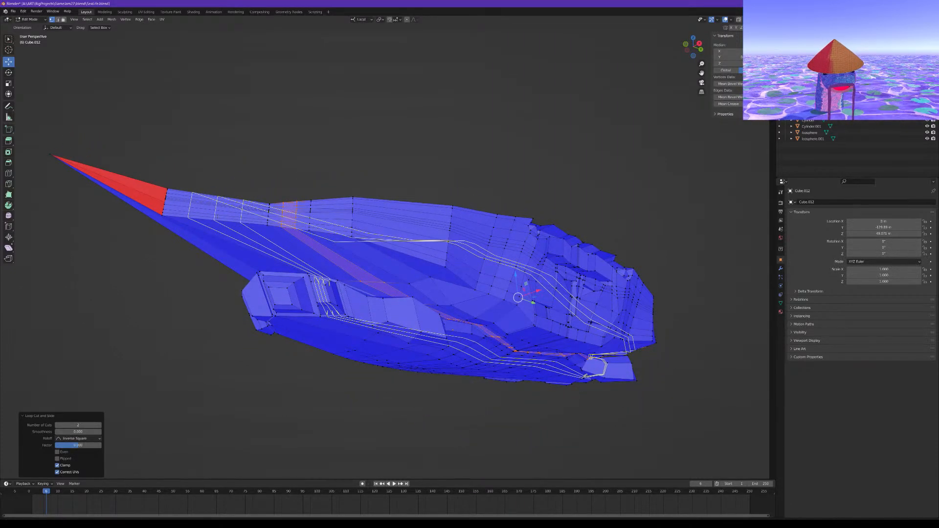
scroll(217, 216, up, 1)
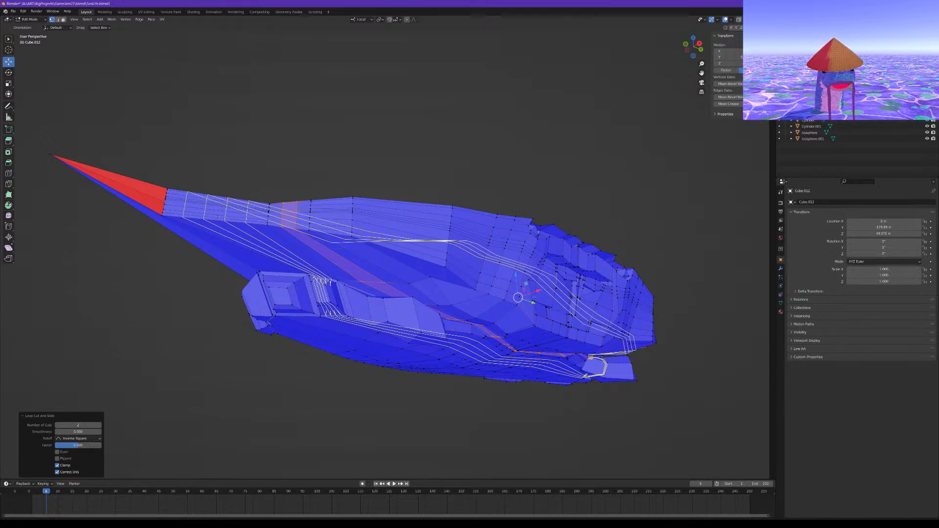
scroll(217, 216, up, 1)
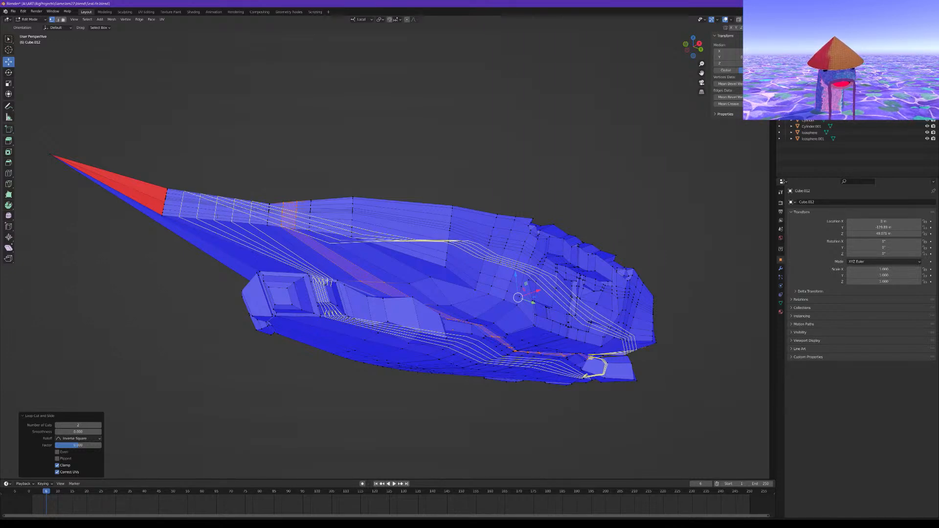
click(218, 217)
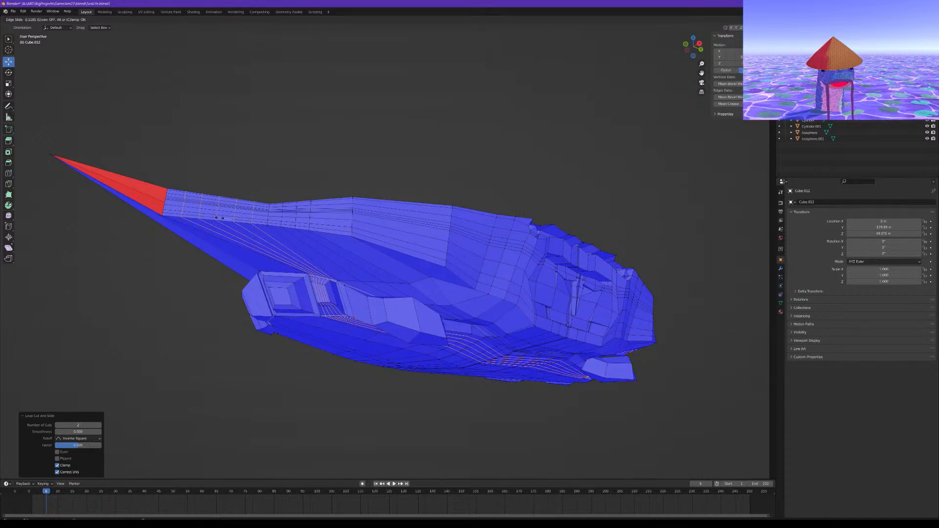
middle_drag(217, 217, 307, 245)
Cut one edge loop through the next fin section toward the head and slide it by a factor of about 0.27
middle_drag(312, 274, 314, 340)
key(ctrl+r)
click(316, 345)
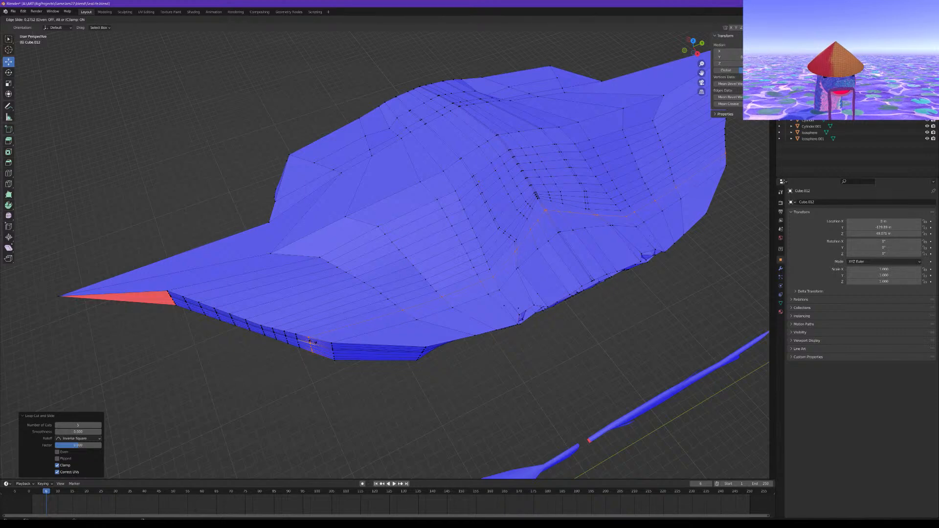
click(309, 341)
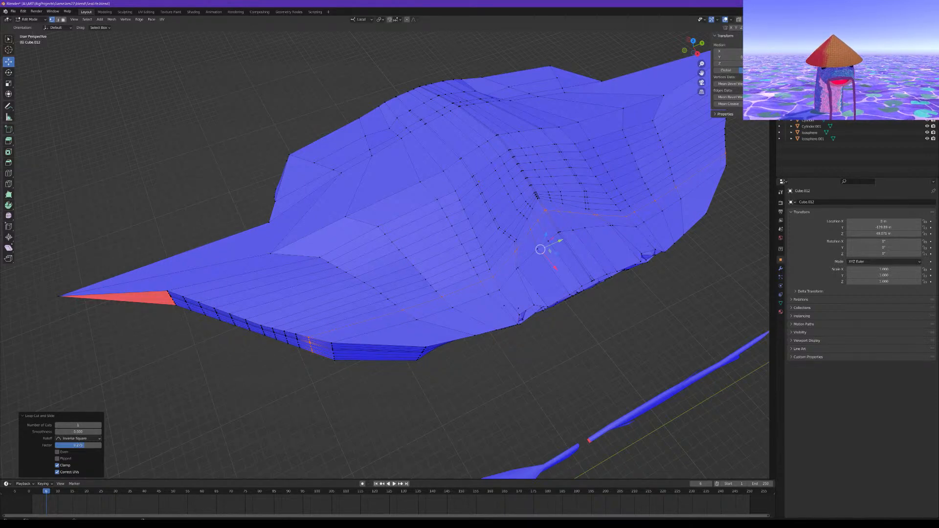
middle_drag(313, 251, 343, 279)
scroll(337, 186, down, 4)
middle_drag(432, 252, 295, 260)
scroll(302, 251, up, 1)
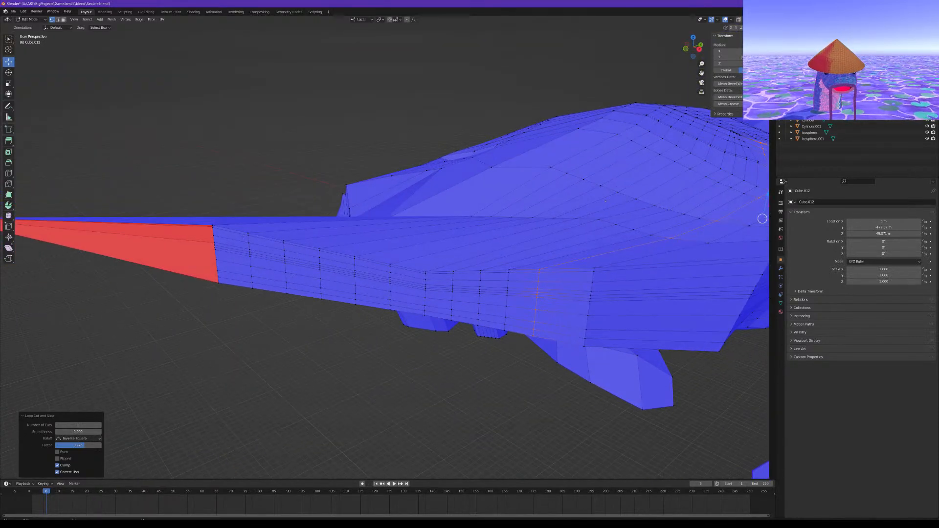
middle_drag(248, 241, 248, 262)
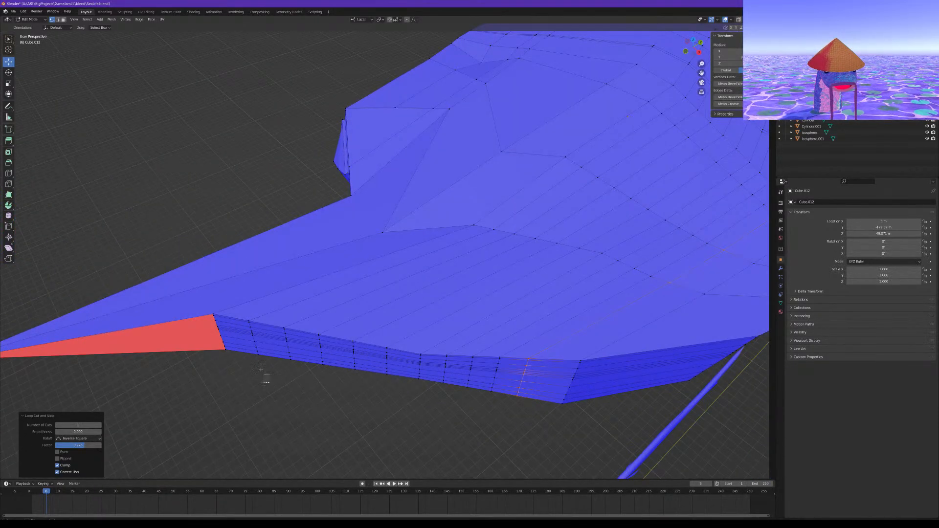
click(250, 332)
middle_drag(252, 331, 98, 270)
shift+middle_drag(497, 240, 335, 326)
mouse_move(335, 325)
middle_down()
mouse_move(308, 338)
mouse_move(335, 319)
middle_up()
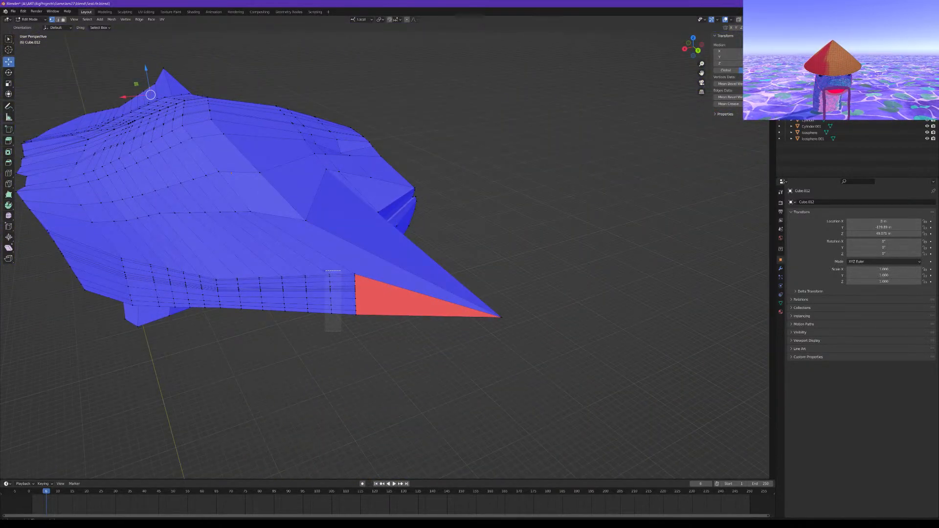
middle_drag(333, 279, 321, 336)
drag(301, 344, 276, 291)
shift+middle_drag(276, 291, 302, 298)
shift+drag(274, 341, 255, 305)
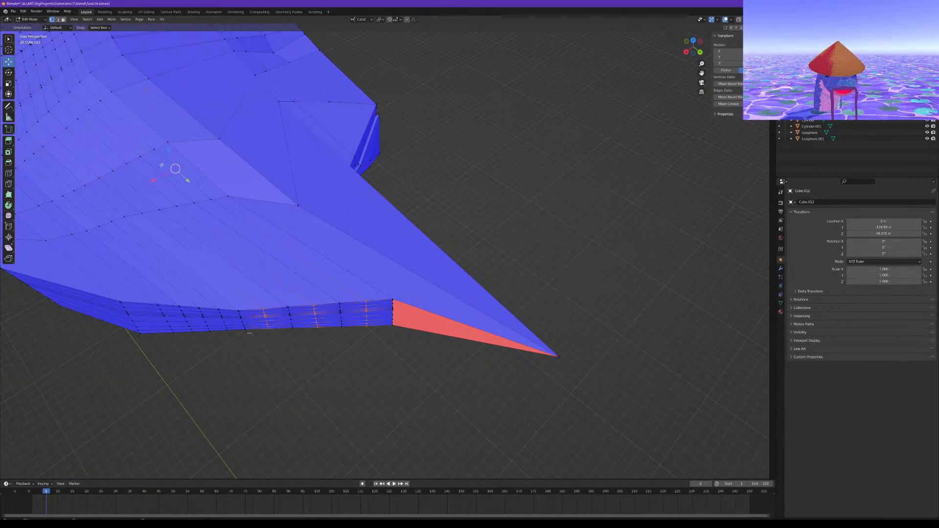
shift+middle_drag(256, 304, 331, 295)
shift+drag(325, 340, 310, 290)
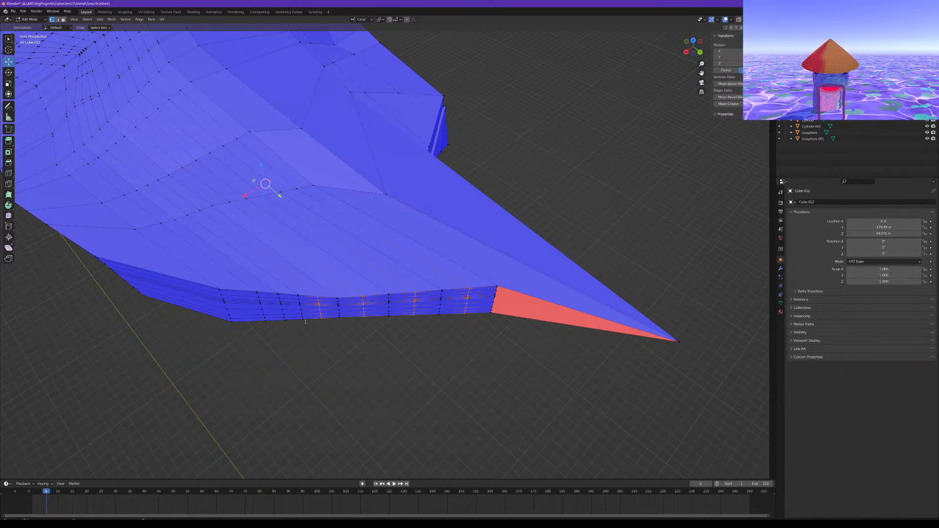
middle_drag(303, 322, 346, 289)
middle_drag(345, 289, 346, 354)
click(377, 370)
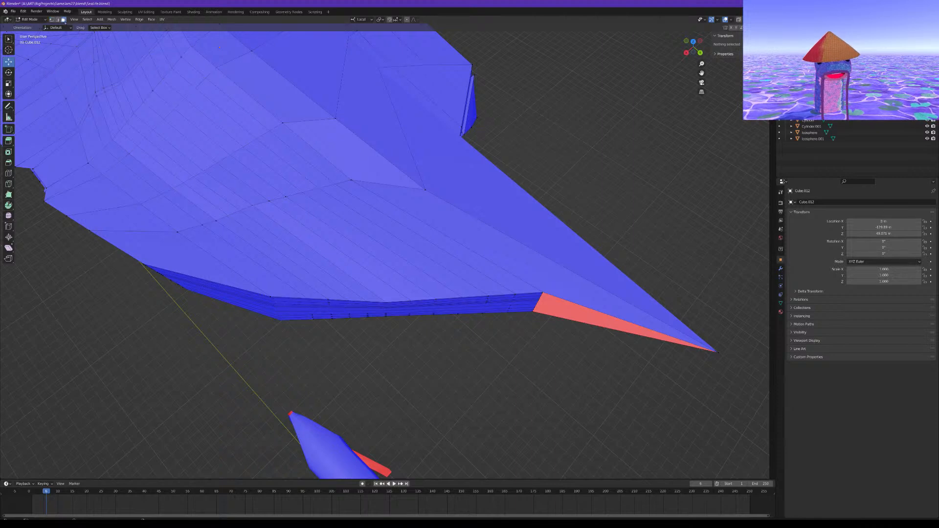
middle_drag(269, 254, 255, 187)
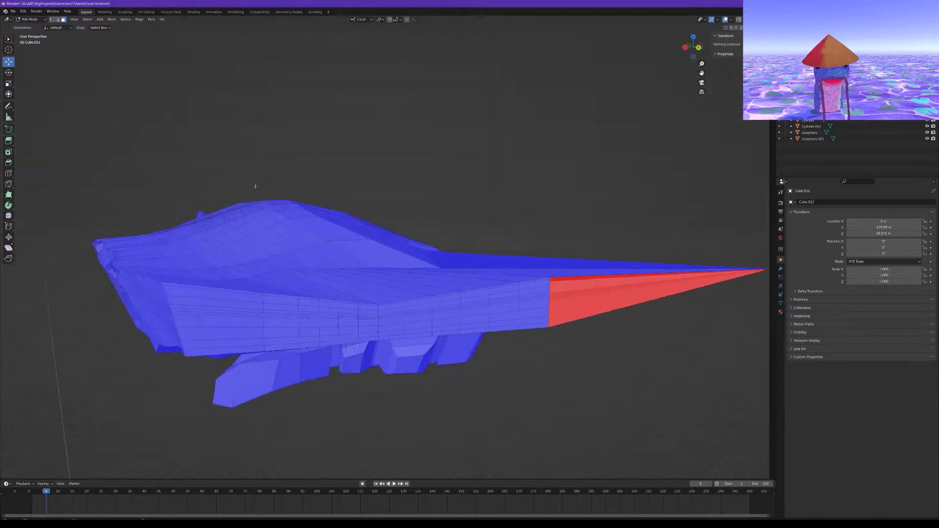
Undo the recent edge loops cut through the long outer fin section and the sections beside it
key(1)
click(191, 228)
scroll(255, 190, down, 2)
middle_drag(255, 190, 292, 280)
key(ctrl+z)
click(247, 170)
scroll(255, 256, down, 4)
scroll(266, 270, up, 2)
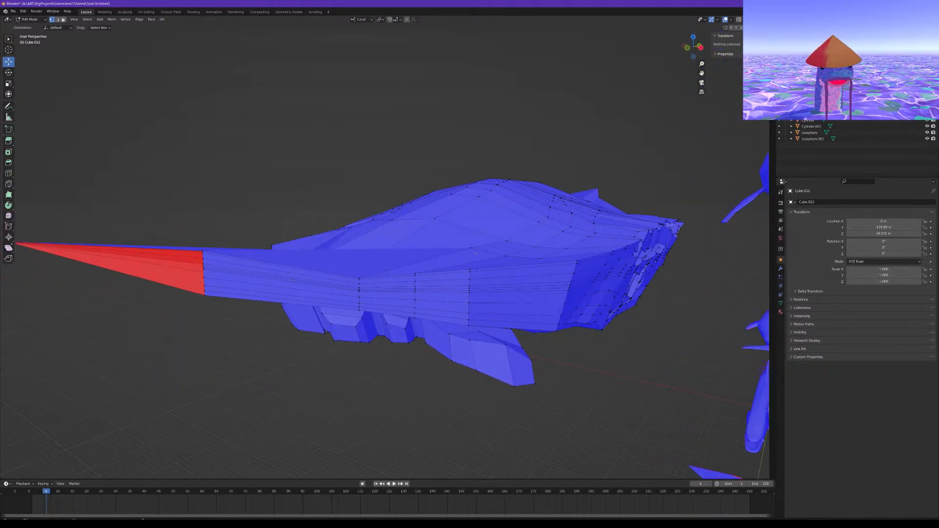
Cut three centred edge loops through the long outer fin section
key(ctrl+r)
scroll(282, 271, up, 1)
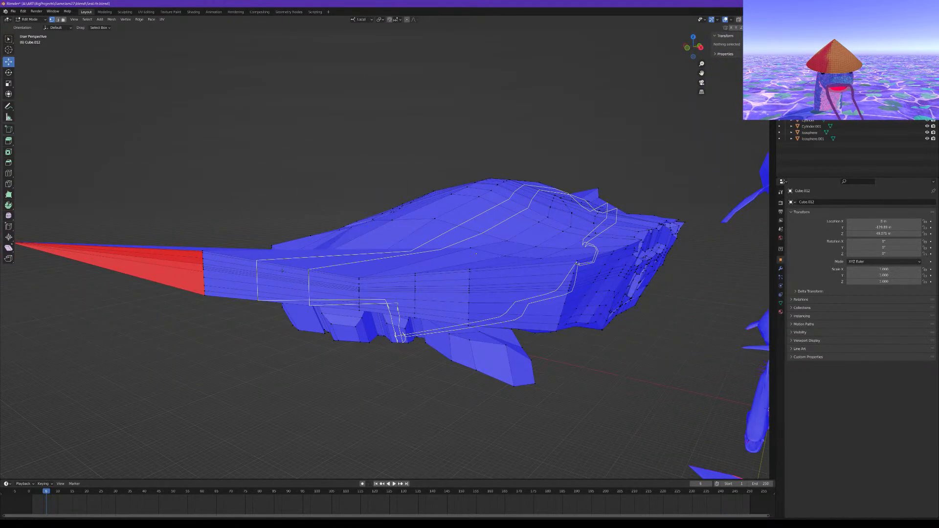
scroll(282, 271, up, 1)
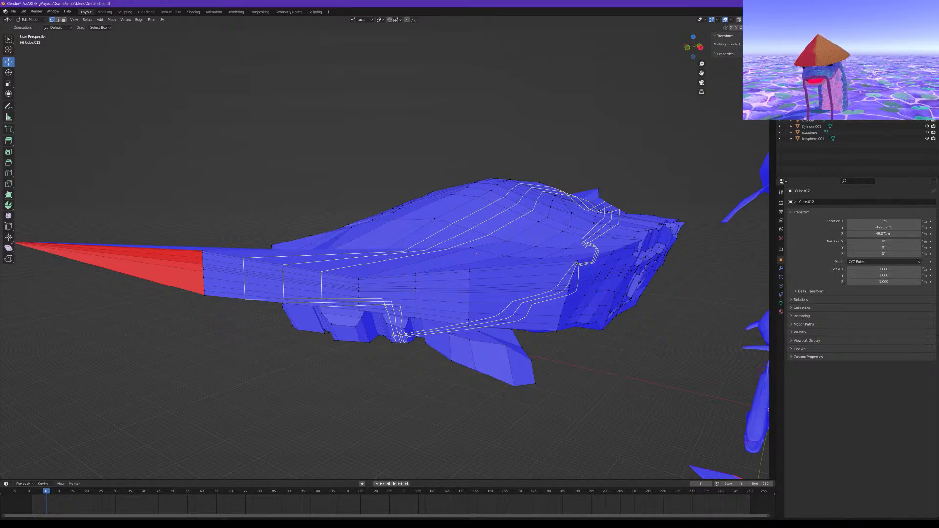
click(311, 260)
right_click(311, 259)
scroll(311, 260, down, 3)
scroll(311, 260, up, 2)
mouse_move(311, 260)
middle_down()
mouse_move(323, 195)
mouse_move(303, 261)
middle_up()
click(242, 303)
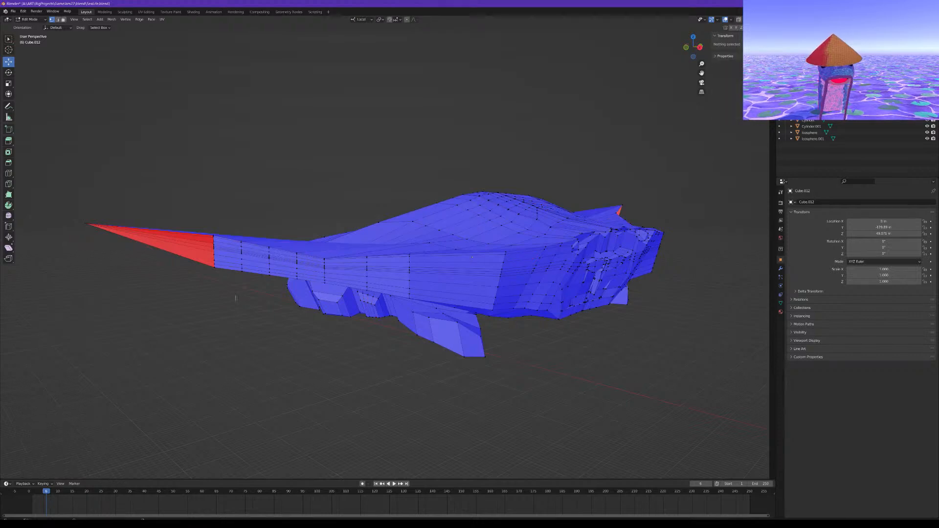
Select the vertical strip of outer edge faces nearest the tip on both fins
click(63, 20)
scroll(212, 191, up, 1)
shift+middle_drag(212, 191, 310, 213)
scroll(284, 259, up, 2)
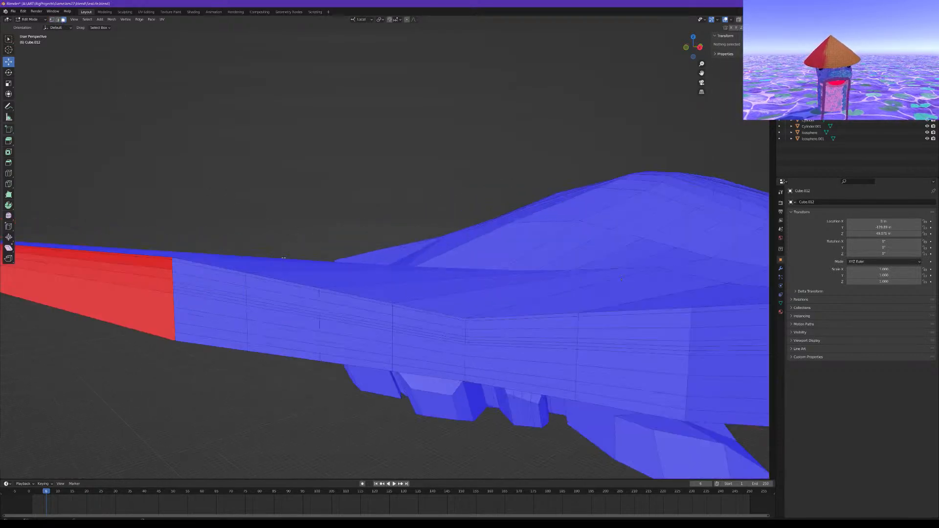
click(227, 271)
ctrl+click(214, 345)
scroll(222, 325, down, 2)
middle_drag(222, 325, 135, 309)
scroll(135, 308, down, 2)
middle_drag(496, 277, 435, 284)
scroll(346, 248, up, 3)
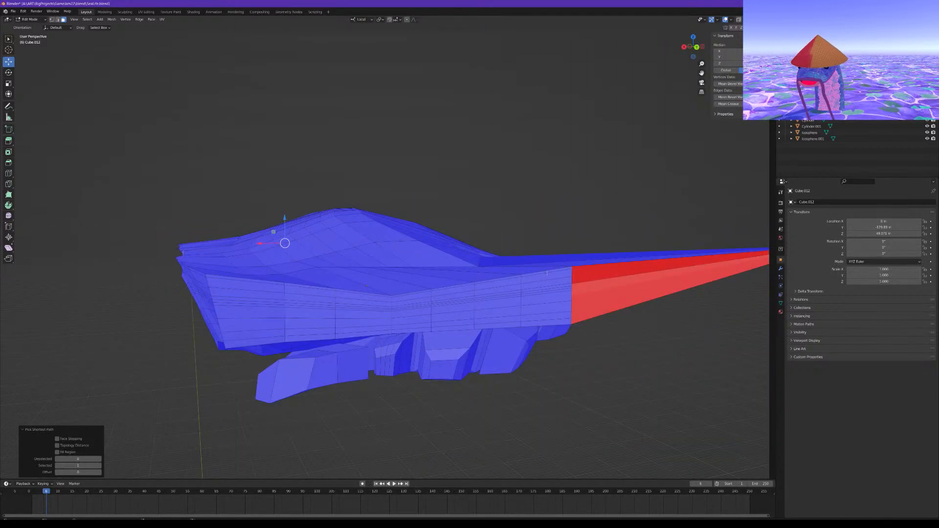
shift+click(547, 271)
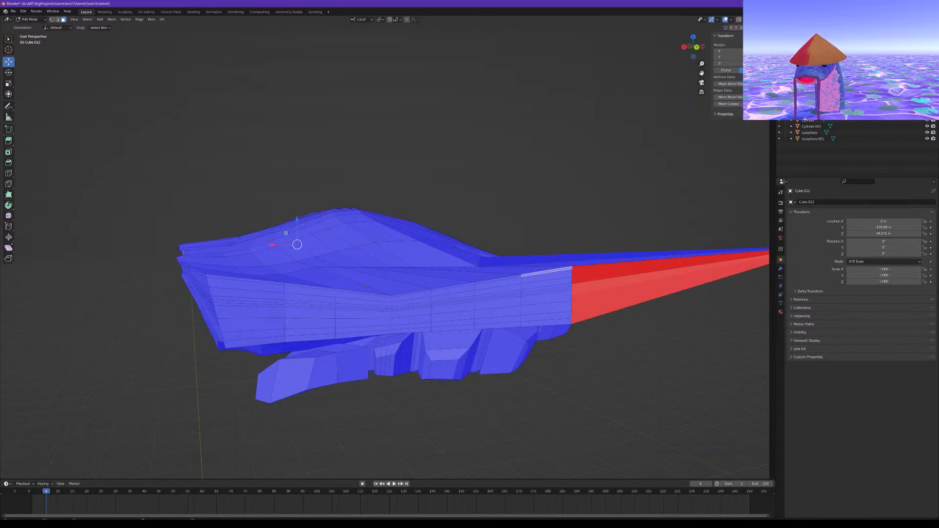
ctrl+click(554, 322)
Extrude the strips nearest the fin tips in place and scale them outward into blocks
scroll(555, 321, down, 3)
middle_drag(554, 322, 484, 325)
key(e)
right_click(481, 314)
click(8, 84)
drag(476, 270, 477, 270)
middle_drag(477, 270, 376, 236)
scroll(376, 236, up, 2)
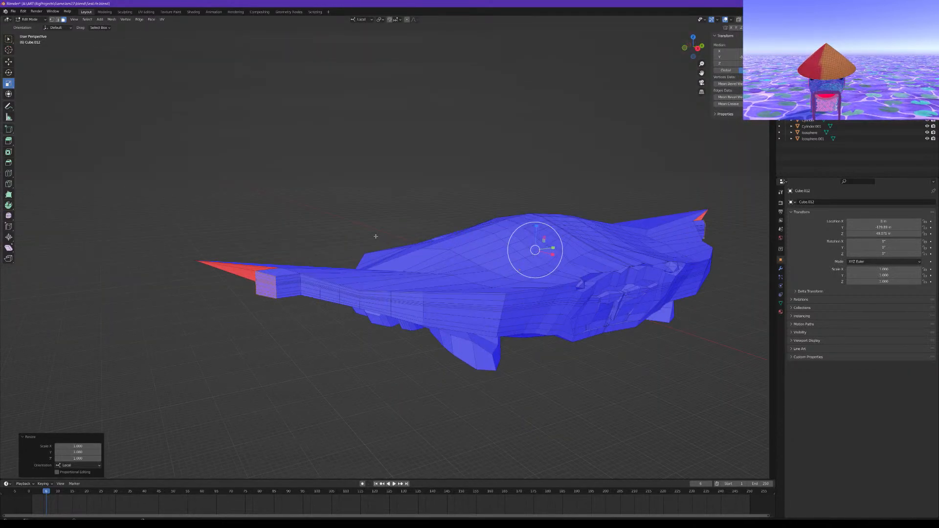
middle_drag(373, 237, 369, 233)
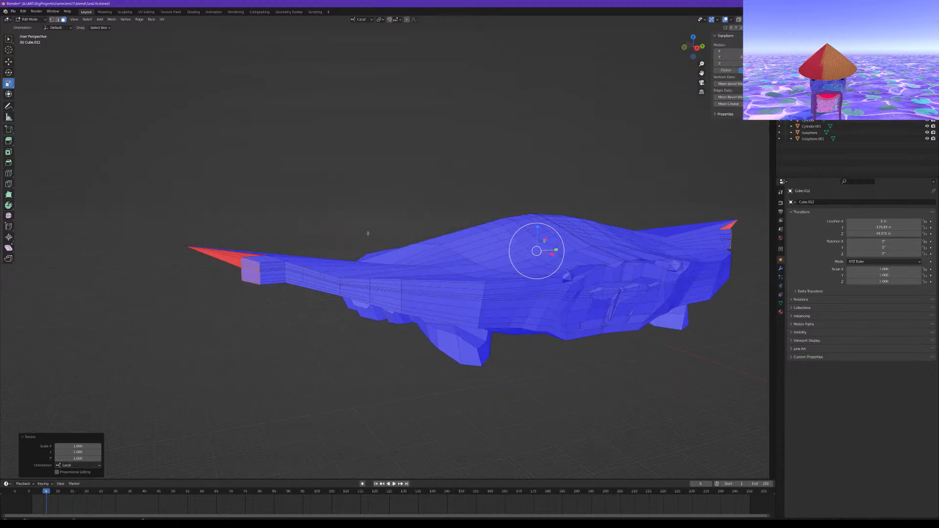
key(m)
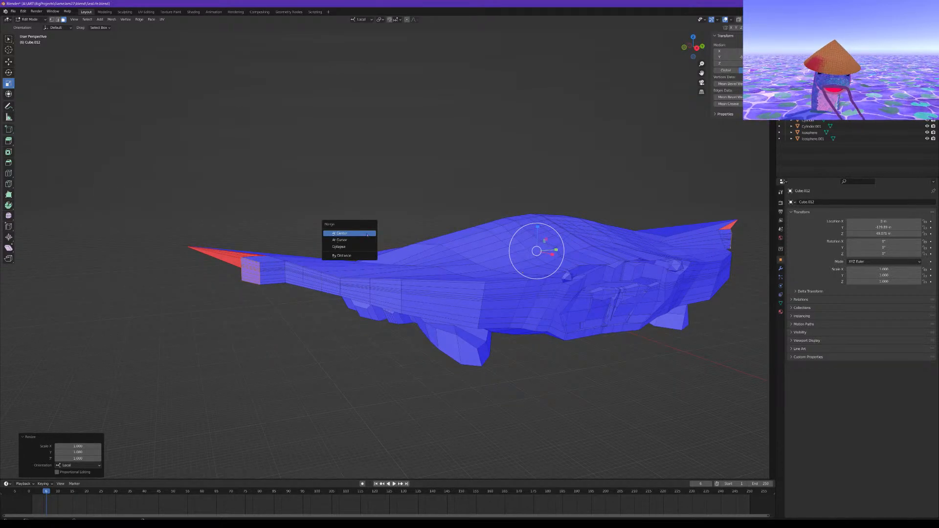
click(368, 234)
middle_drag(363, 233, 345, 239)
click(242, 339)
middle_drag(239, 275, 334, 331)
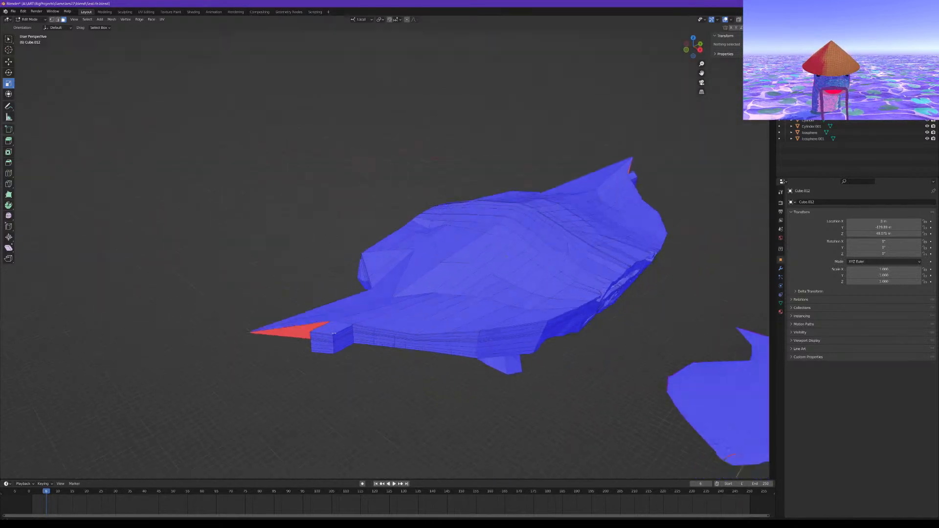
scroll(333, 331, up, 5)
drag(354, 404, 318, 333)
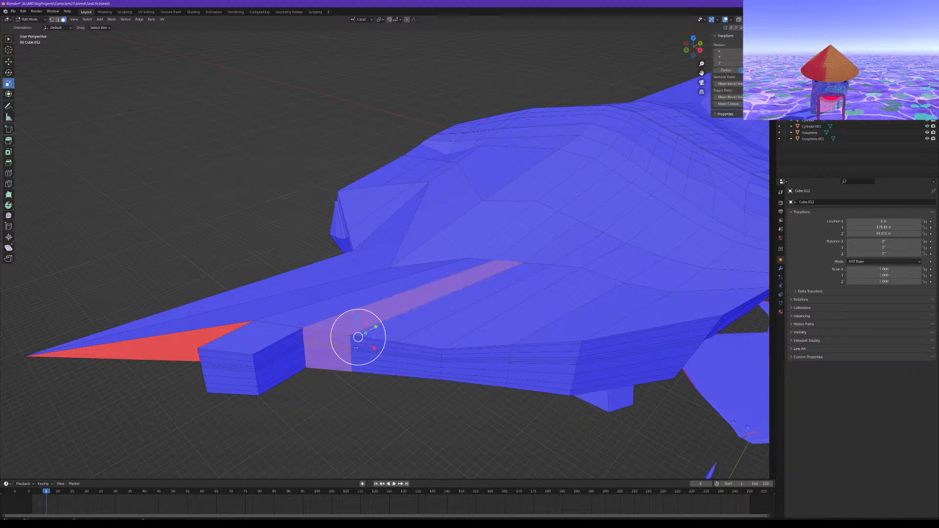
click(119, 141)
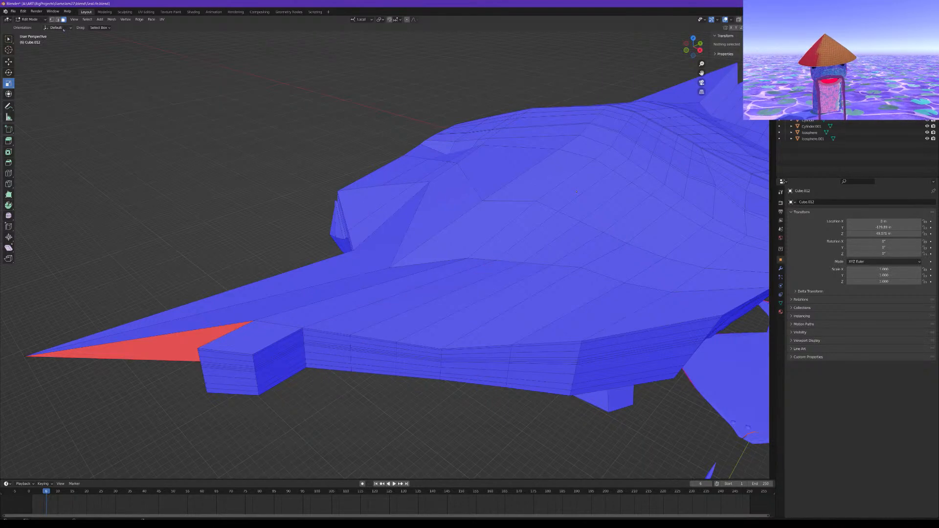
Select the vertical strip of edge faces directly beside the extruded block on both fins
scroll(315, 328, up, 4)
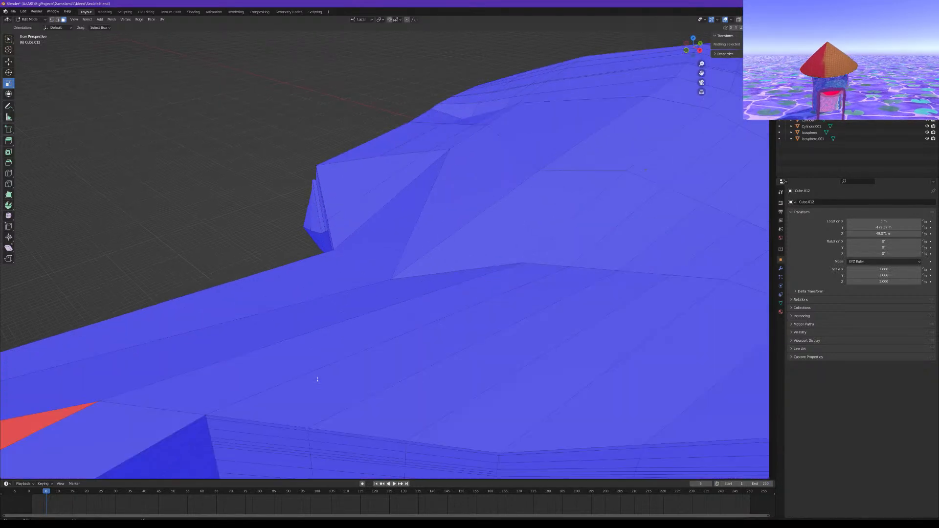
click(281, 345)
ctrl+click(284, 412)
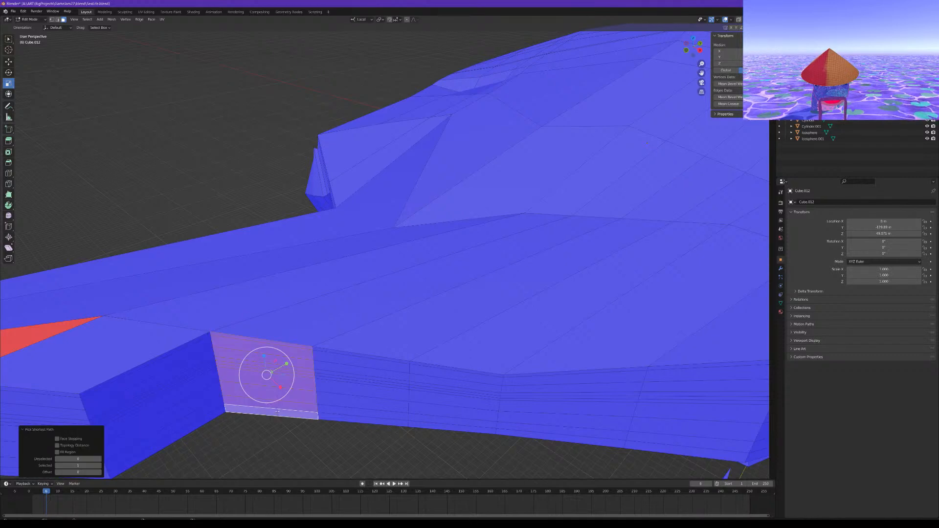
scroll(294, 401, down, 9)
middle_drag(489, 326, 203, 263)
scroll(456, 290, up, 2)
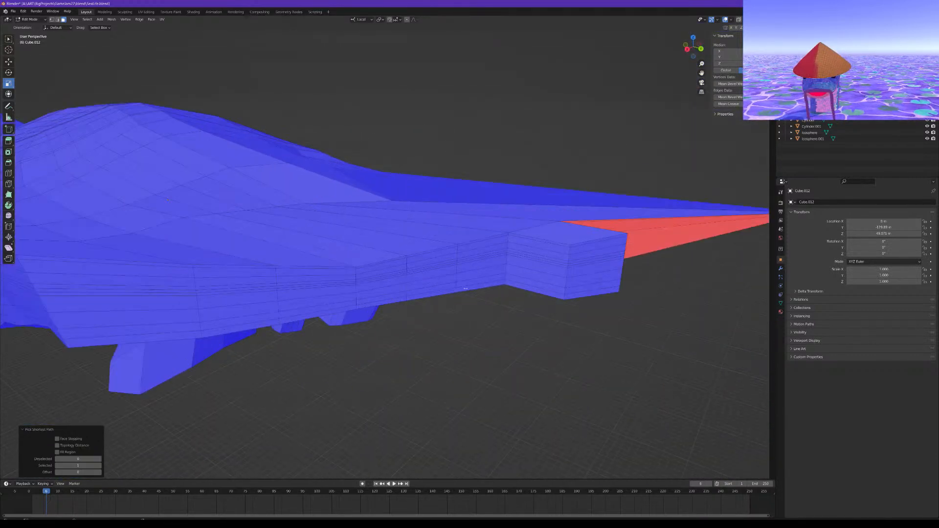
click(487, 239)
ctrl+click(482, 286)
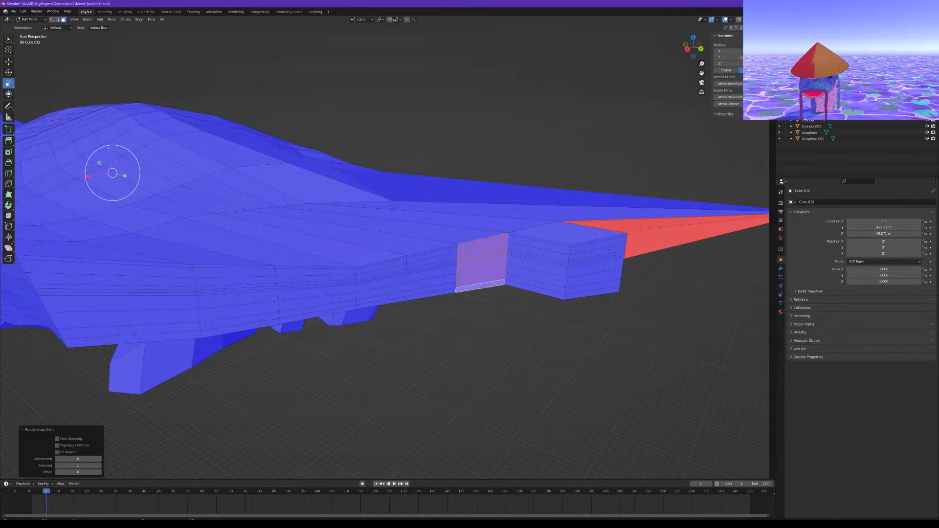
Extrude the second pair of fin edge strips in place and scale them outward, less far than the first blocks
scroll(391, 256, down, 6)
middle_drag(367, 247, 418, 275)
shift+middle_drag(418, 275, 428, 297)
key(e)
right_click(427, 297)
key(s)
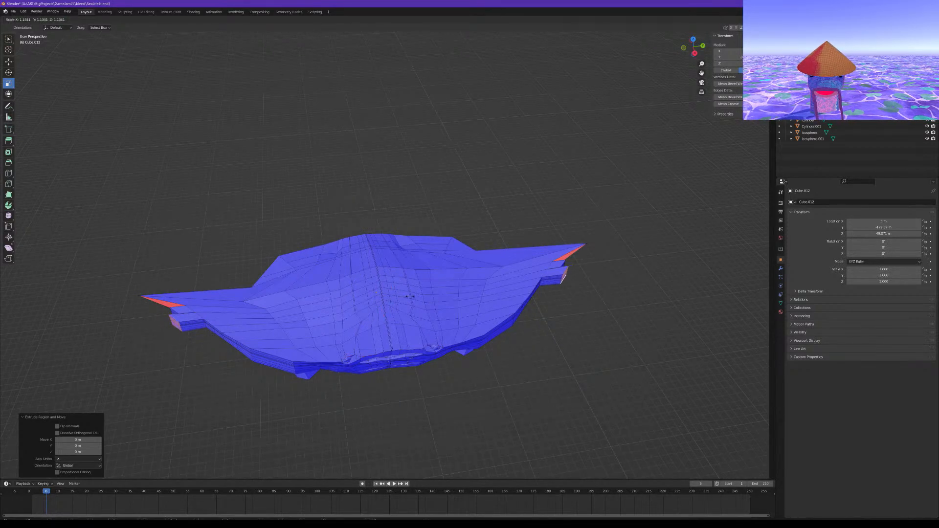
click(409, 297)
middle_drag(409, 297, 409, 306)
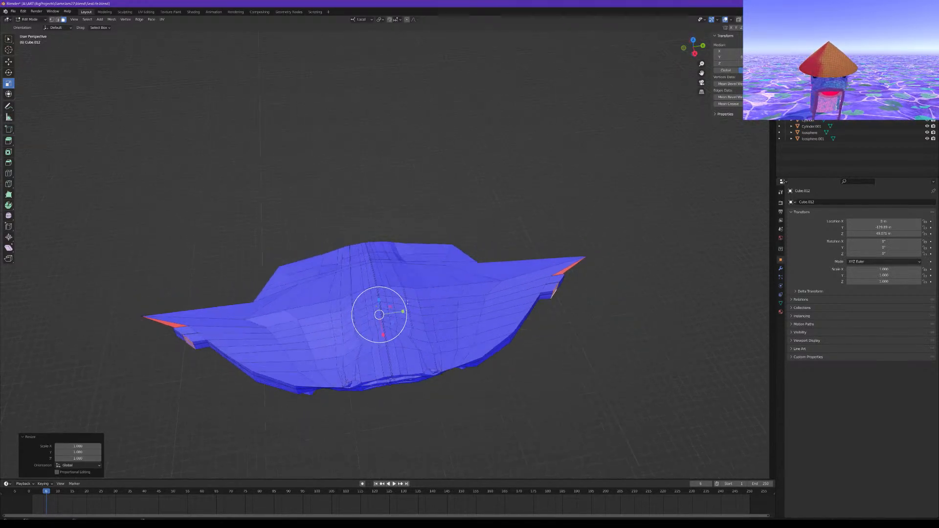
key(Tab)
key(Tab)
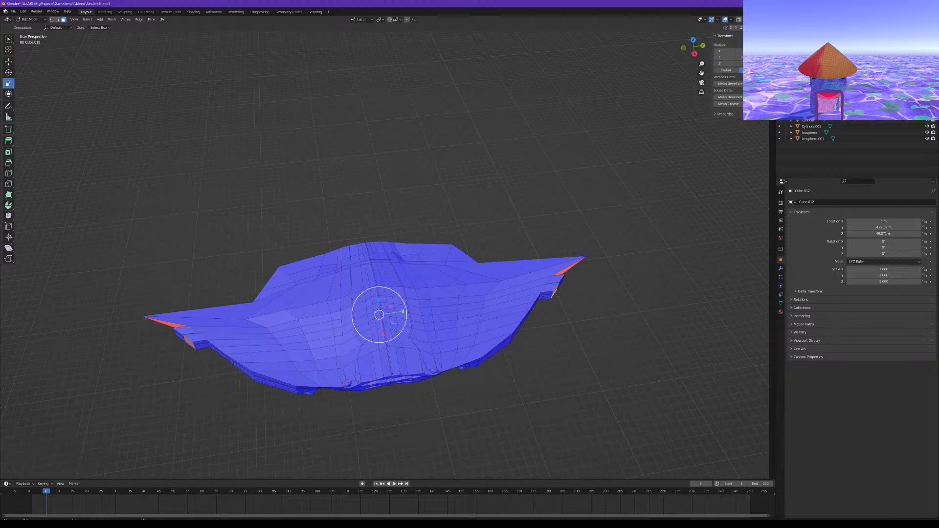
drag(385, 334, 380, 325)
Select the third vertical strip of edge faces, beside the second extruded block, on both fins
middle_drag(381, 325, 354, 337)
scroll(385, 255, up, 3)
click(422, 180)
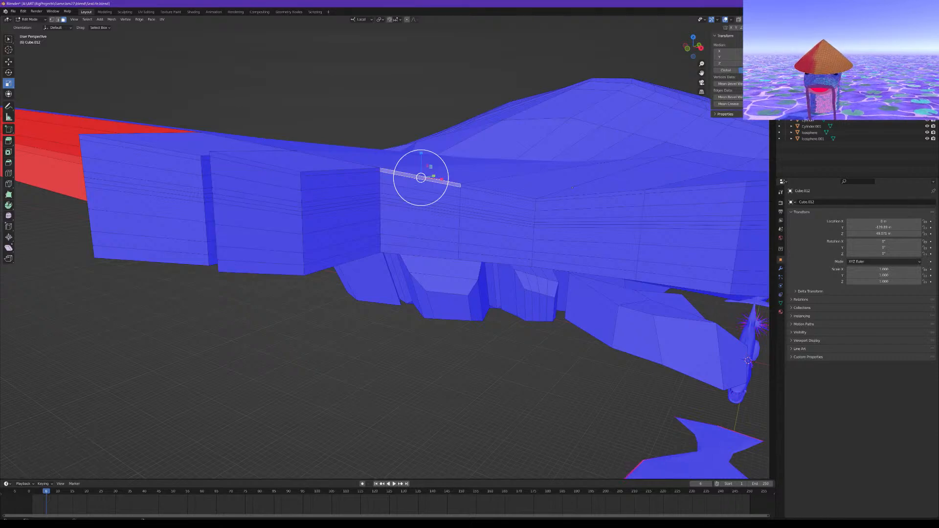
ctrl+click(428, 249)
scroll(428, 249, down, 6)
middle_drag(460, 245, 402, 230)
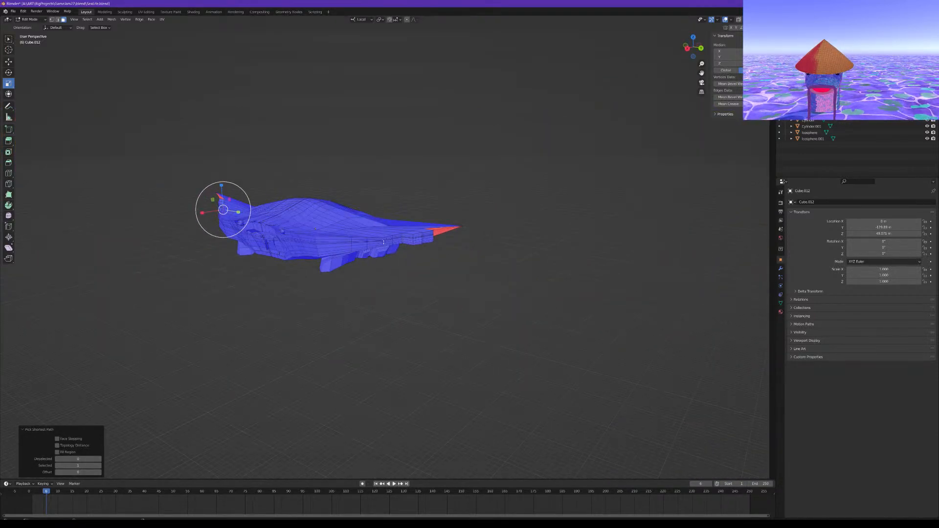
scroll(400, 228, up, 6)
ctrl+click(429, 168)
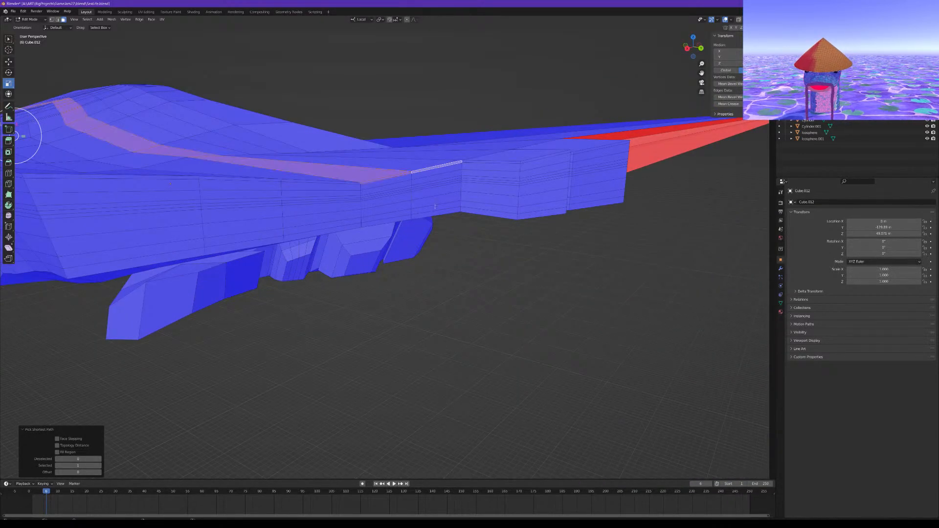
key(alt+a)
click(436, 167)
ctrl+click(439, 213)
Extrude the third pair of fin edge strips in place, scale them slightly outward and clear the selection
scroll(439, 213, down, 5)
middle_drag(387, 211, 448, 251)
key(e)
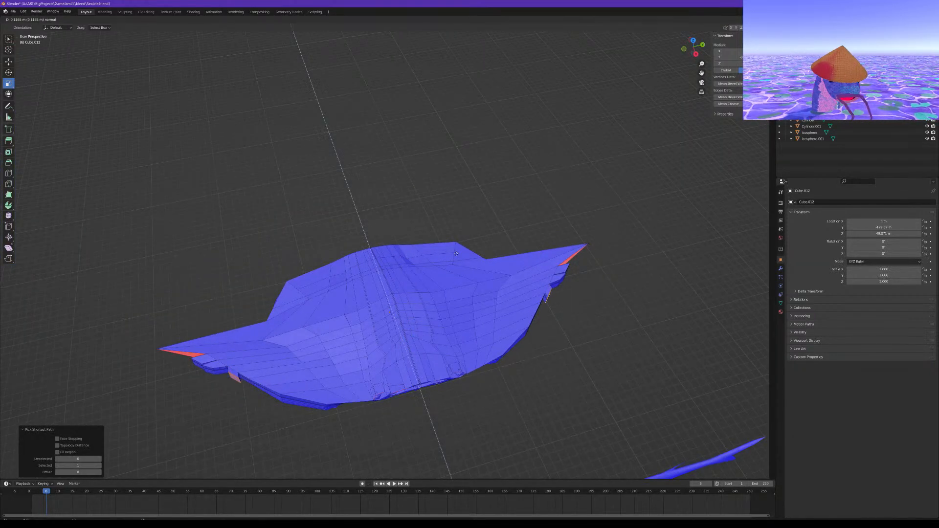
key(Escape)
drag(426, 319, 398, 342)
middle_drag(427, 349, 399, 328)
click(488, 341)
Select the fourth vertical strip of edge faces, beside the third extruded block, on both fins
middle_drag(488, 341, 456, 292)
scroll(463, 327, up, 4)
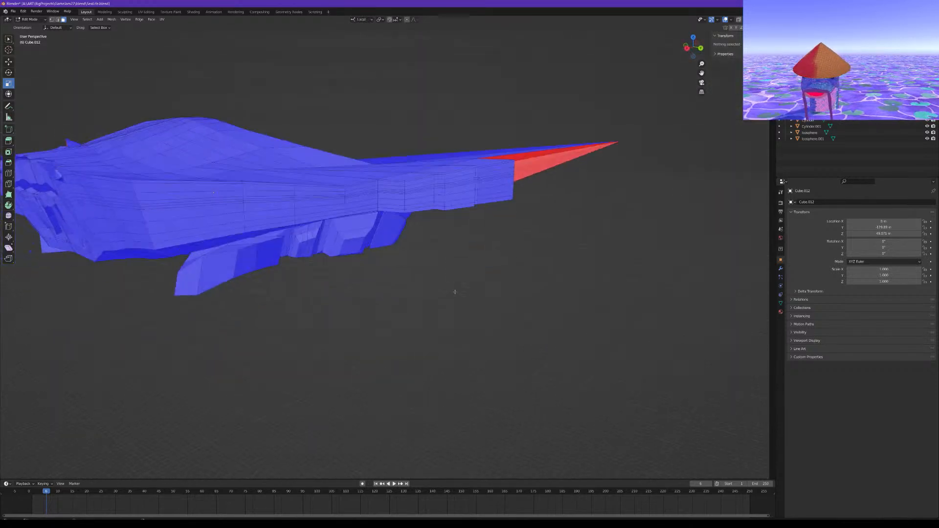
click(360, 184)
scroll(361, 183, up, 3)
ctrl+click(348, 185)
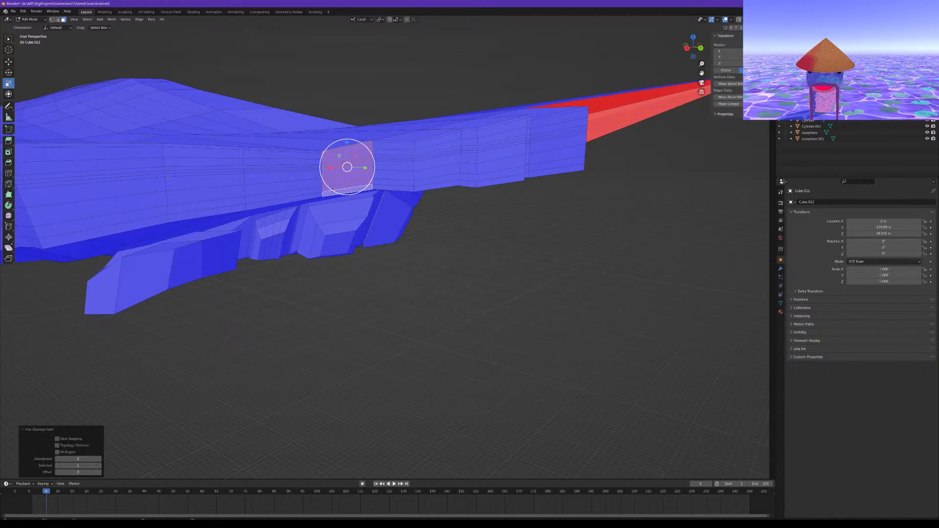
scroll(196, 224, down, 7)
middle_drag(189, 225, 354, 227)
scroll(355, 227, up, 3)
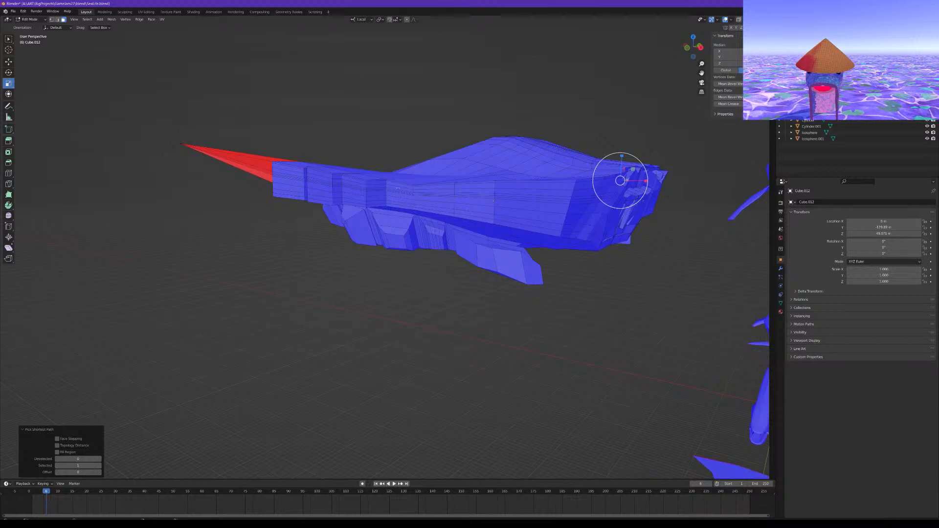
scroll(399, 188, up, 2)
shift+middle_drag(400, 189, 395, 226)
click(393, 215)
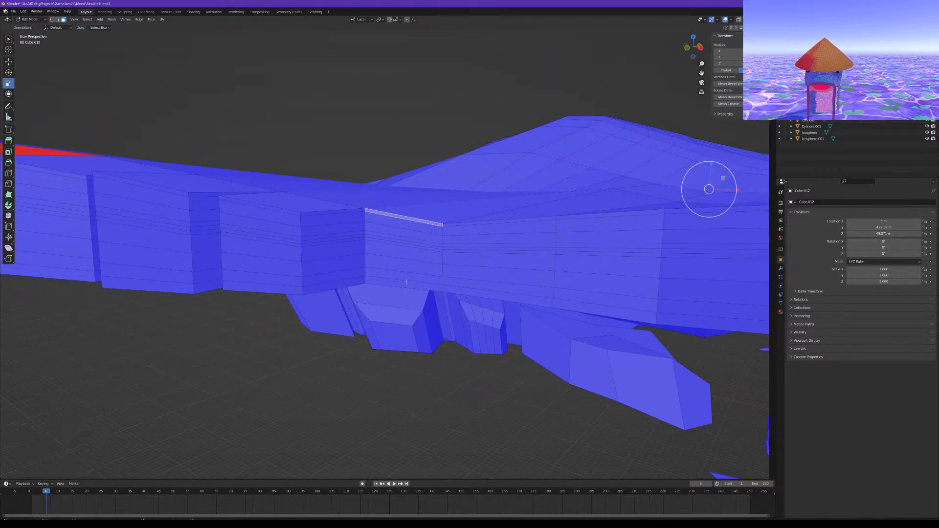
ctrl+click(404, 286)
Extrude the fourth pair of strips in place, scale them outward along local Y and narrow them along local X
scroll(404, 286, down, 6)
middle_drag(405, 286, 390, 289)
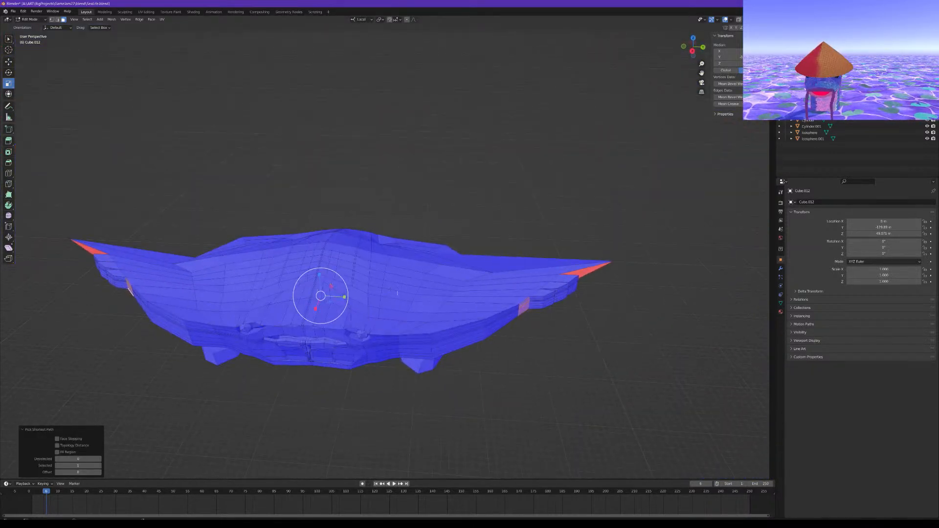
key(e)
key(Escape)
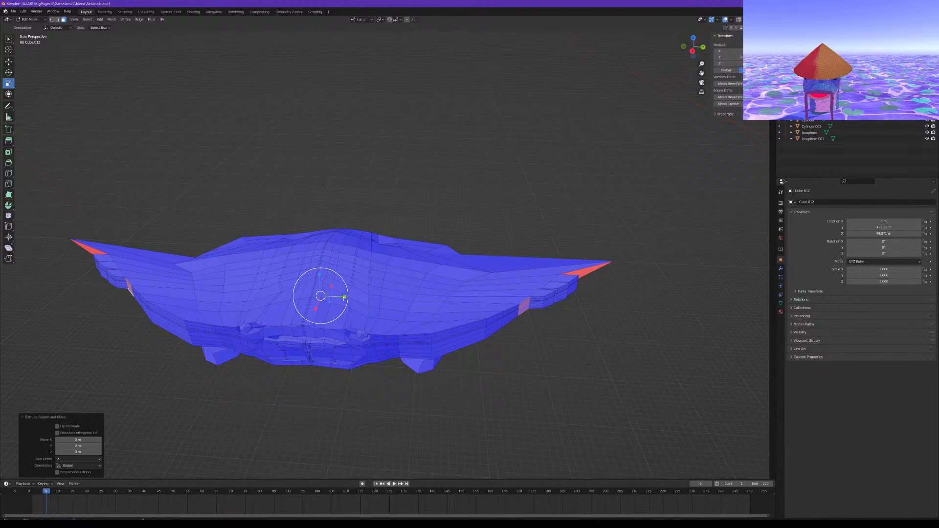
key(s)
key(x)
key(x)
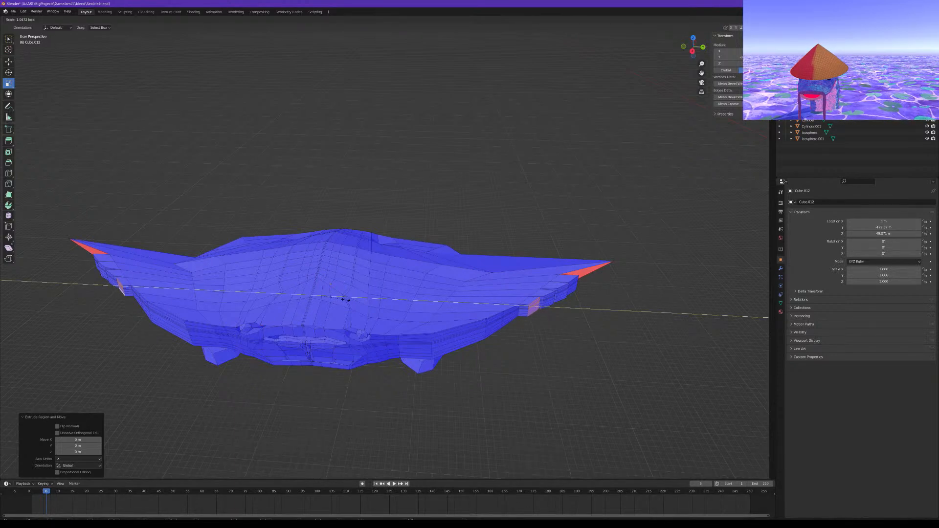
click(346, 300)
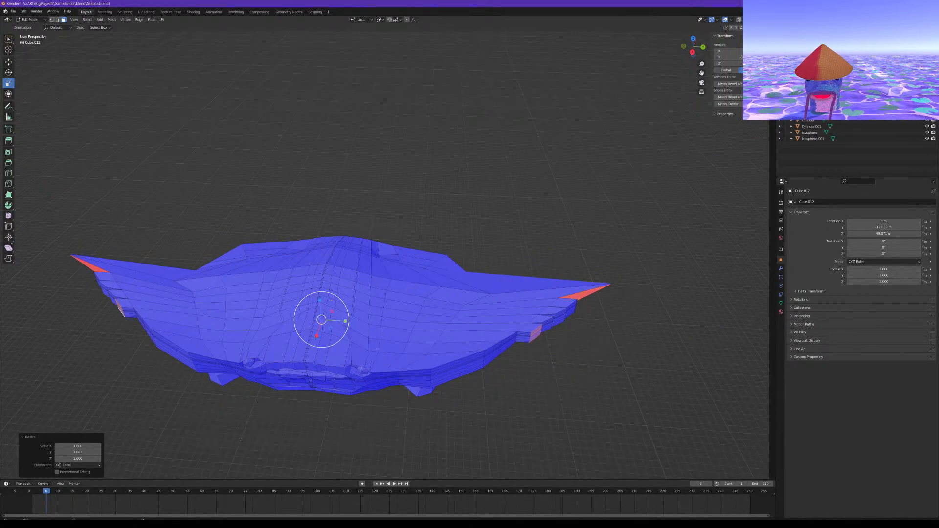
key(s)
key(x)
key(x)
click(319, 331)
Select the fifth vertical strip of edge faces, directly beside the fourth extruded block, on both fins
middle_drag(261, 335, 318, 302)
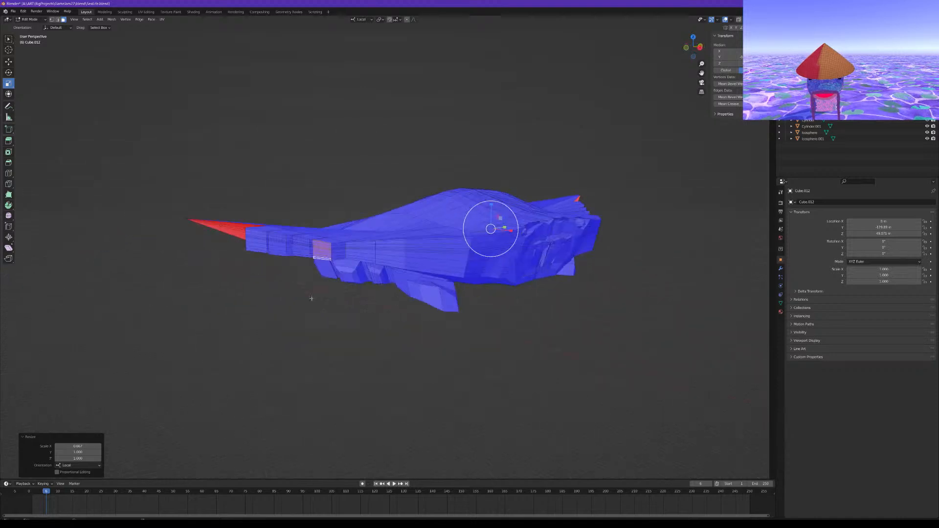
scroll(318, 302, up, 2)
scroll(353, 237, up, 4)
click(326, 213)
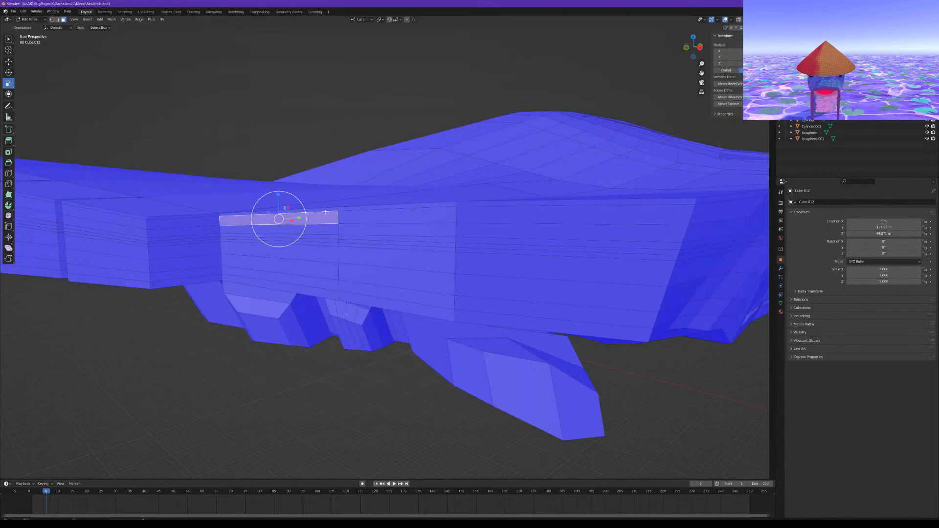
click(328, 210)
ctrl+click(326, 290)
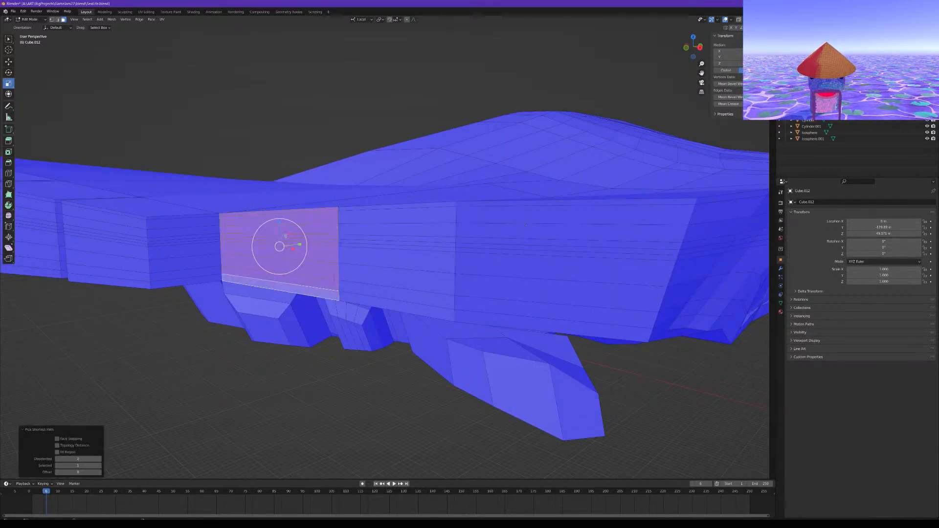
scroll(327, 289, down, 7)
middle_drag(430, 279, 323, 270)
scroll(323, 270, up, 6)
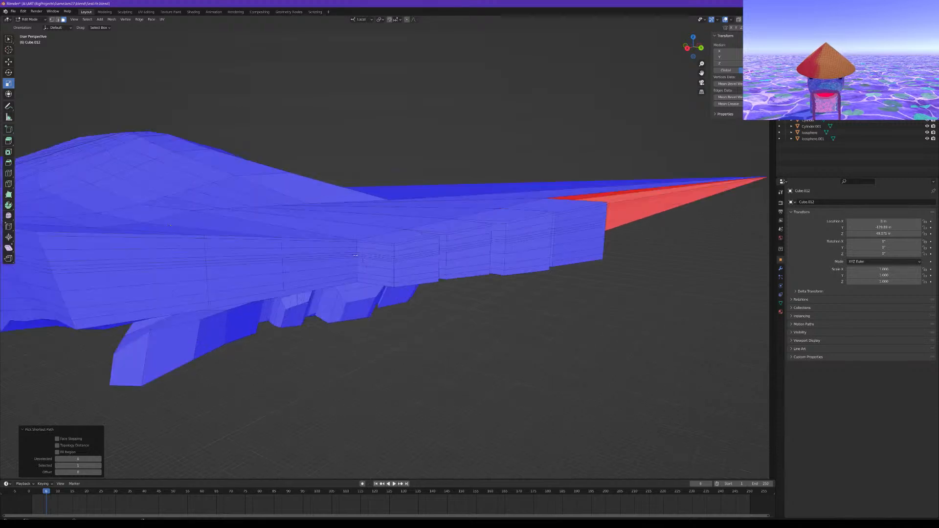
shift+click(313, 233)
ctrl+click(306, 307)
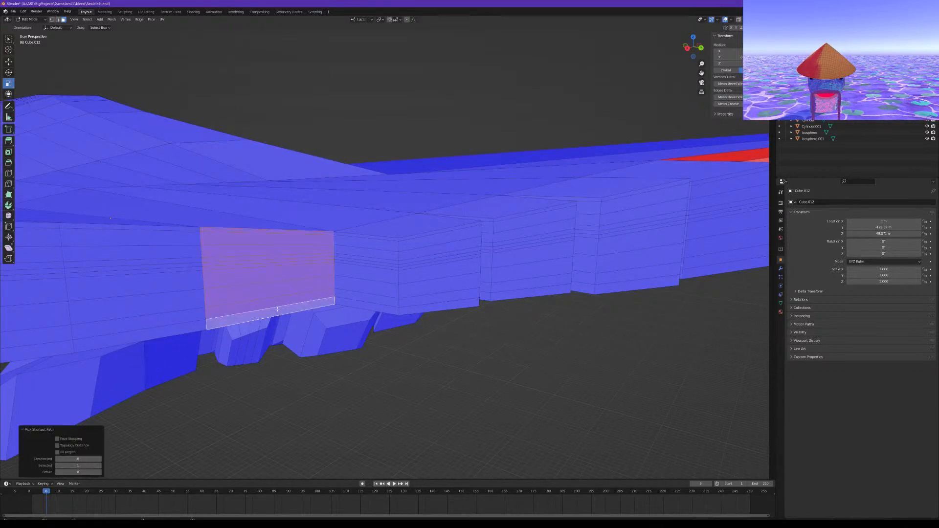
Extrude the fifth pair of strips in place, scale them outward along local Y and shrink their spacing along local X
scroll(305, 306, down, 8)
middle_drag(304, 299, 355, 301)
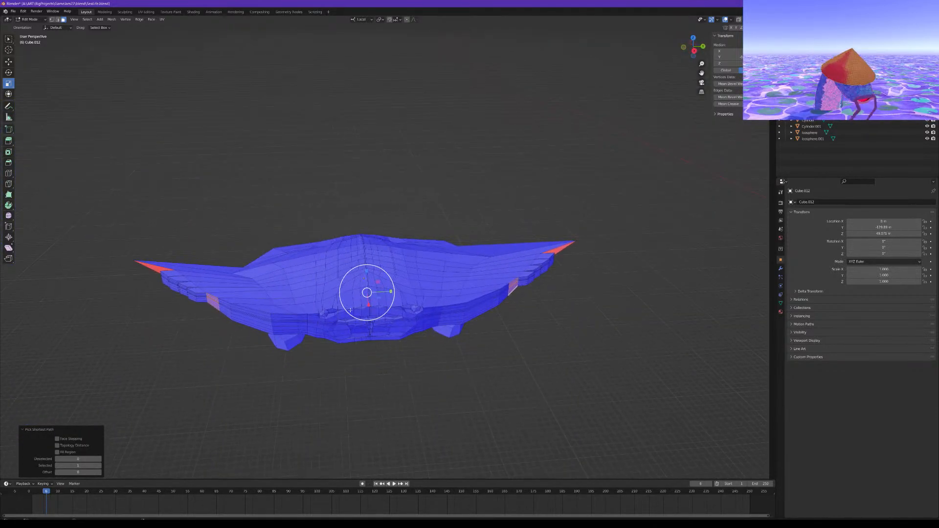
key(e)
right_click(355, 301)
key(s)
key(x)
key(x)
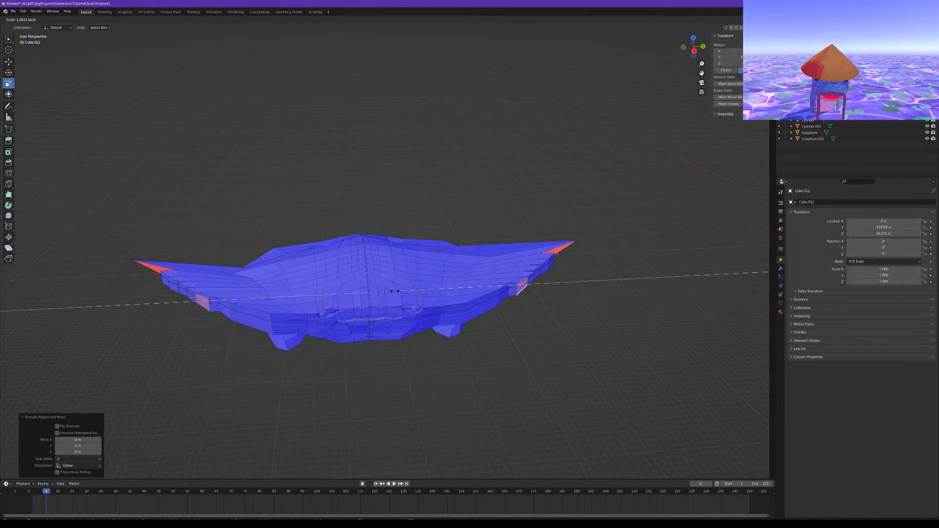
drag(395, 291, 395, 292)
middle_drag(395, 292, 397, 311)
drag(371, 351, 369, 346)
middle_drag(355, 347, 373, 338)
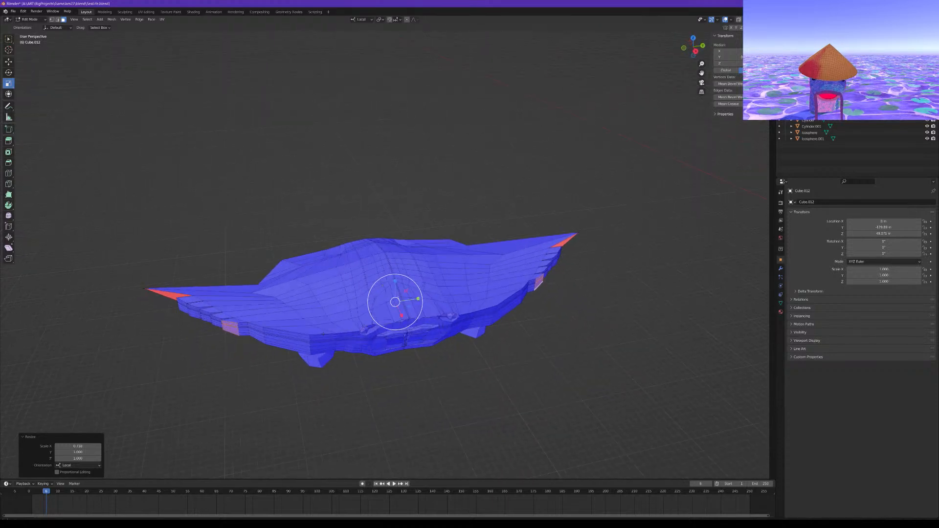
Cut one centred edge loop through the wide strip next to the body's front corners, across both fins
mouse_move(310, 339)
middle_down()
mouse_move(335, 315)
mouse_move(313, 328)
mouse_move(330, 317)
mouse_move(328, 341)
middle_up()
key(ctrl+r)
click(332, 340)
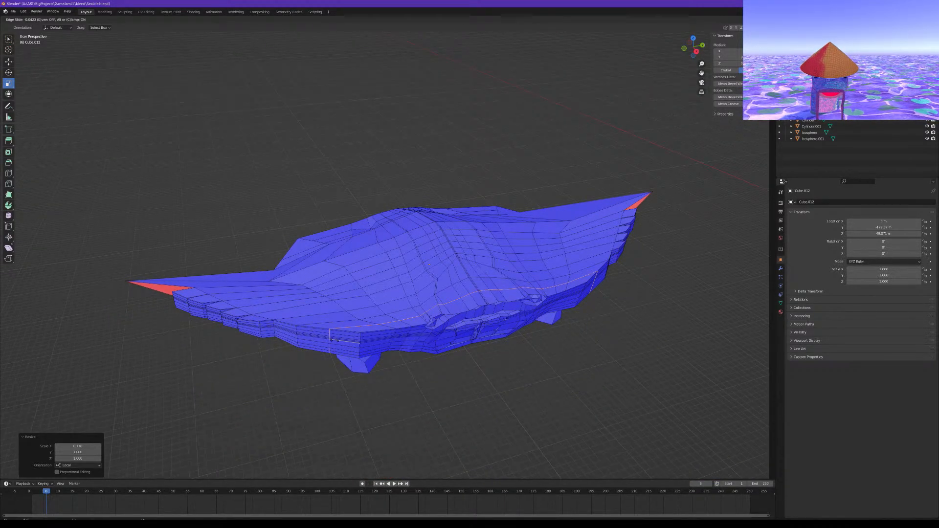
right_click(334, 341)
middle_drag(334, 340, 312, 329)
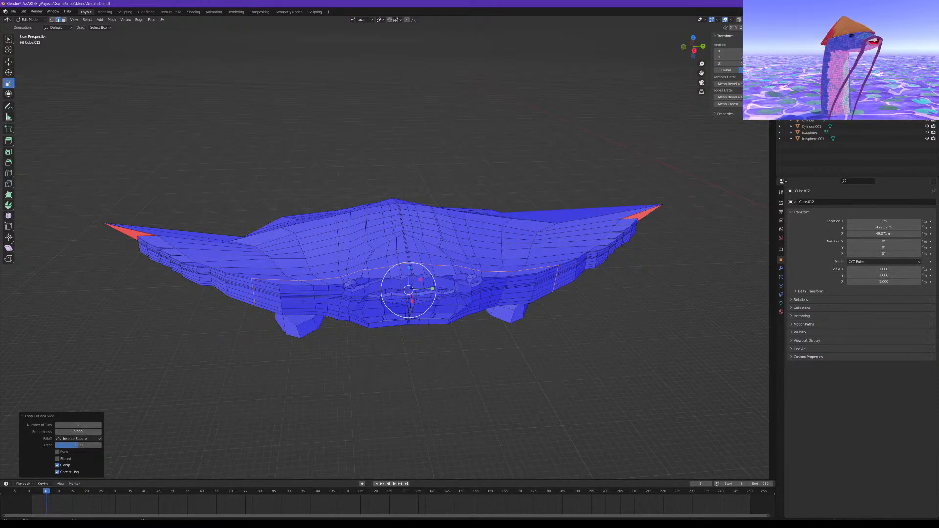
middle_drag(305, 303, 279, 304)
scroll(286, 318, up, 2)
key(ctrl+z)
Switch to face selection and select the sixth vertical edge strip, beside the fifth extruded block, on both fins
scroll(284, 308, up, 4)
click(278, 303)
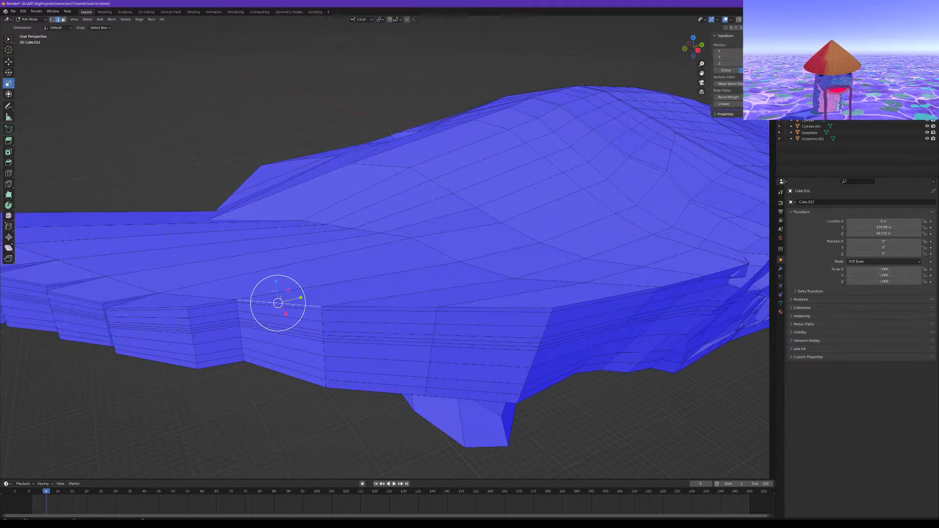
key(3)
scroll(321, 307, up, 3)
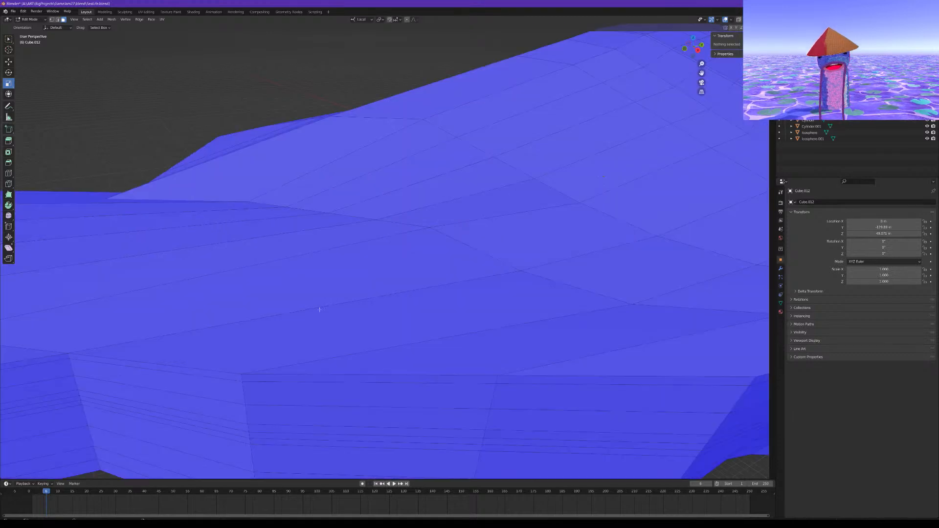
scroll(298, 302, down, 4)
click(285, 306)
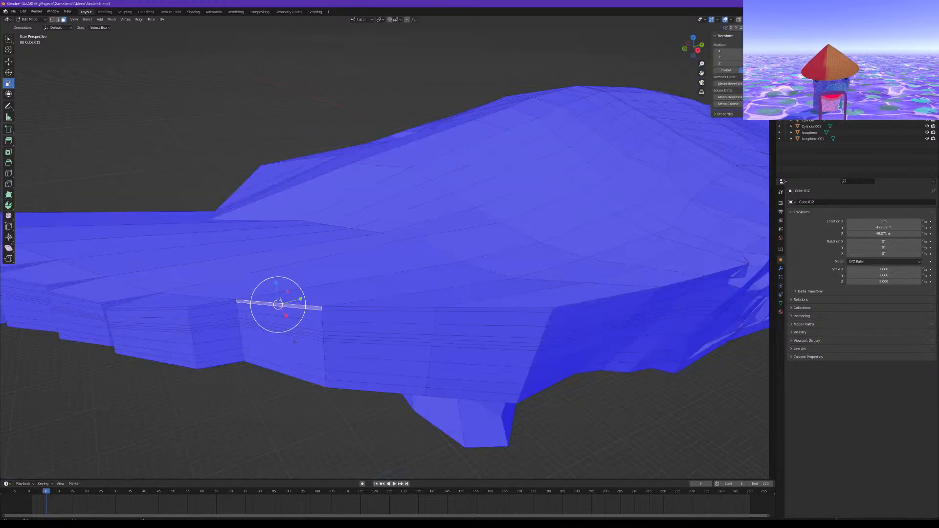
ctrl+click(304, 376)
middle_drag(305, 376, 211, 343)
scroll(439, 219, up, 4)
click(445, 179)
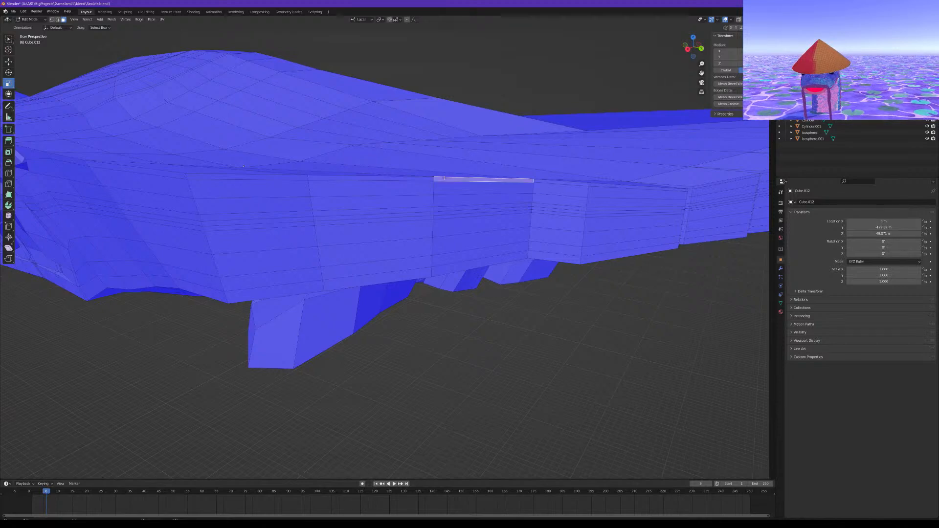
ctrl+click(447, 270)
Extrude the sixth pair of strips in place, scale them outward uniformly and reduce them along local X
scroll(447, 270, down, 5)
middle_drag(448, 270, 428, 272)
key(e)
right_click(435, 281)
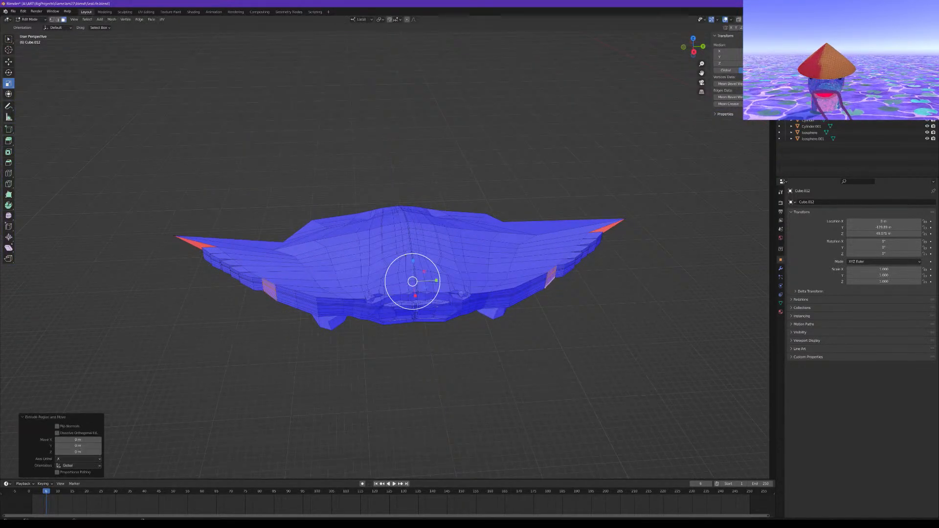
key(s)
click(429, 296)
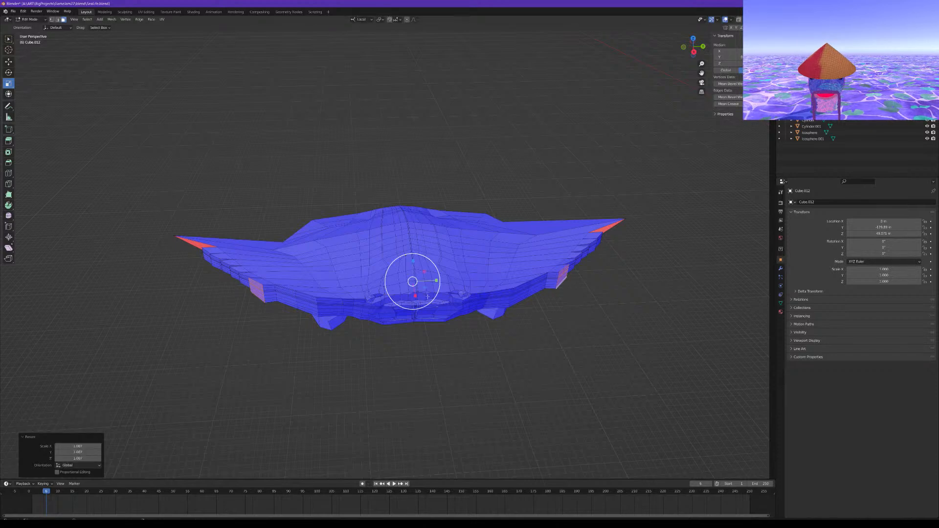
key(s)
key(z)
key(z)
click(415, 289)
Select the seventh vertical strip of edge faces, beside the sixth extruded block, on both fins
middle_drag(413, 280, 554, 241)
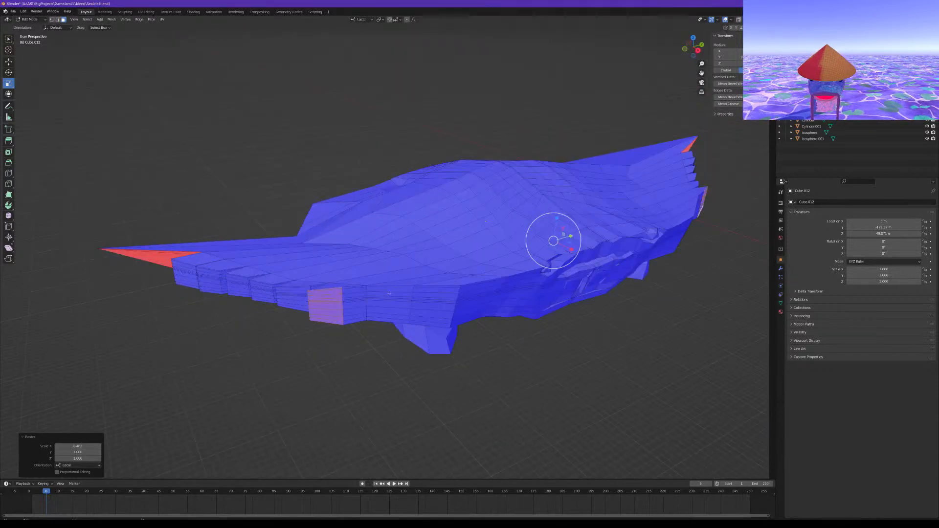
scroll(554, 240, up, 5)
click(414, 315)
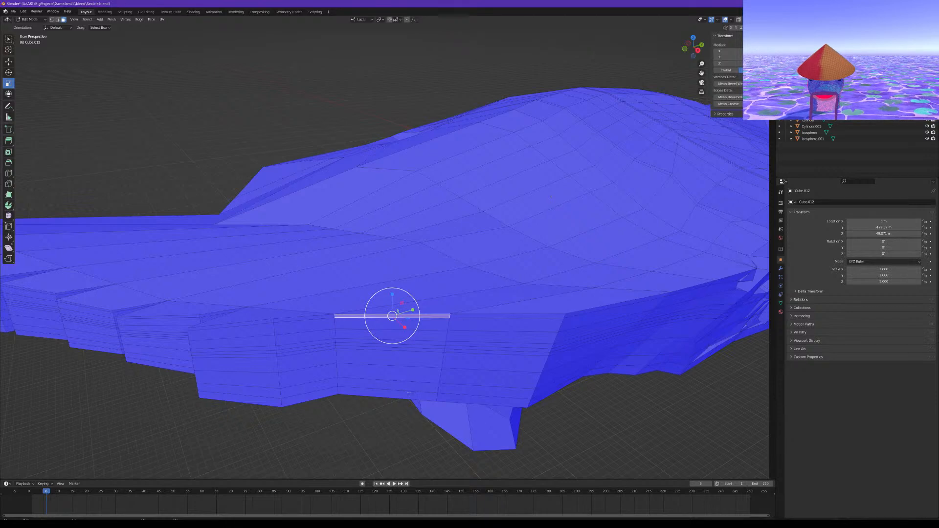
shift+click(407, 395)
click(430, 317)
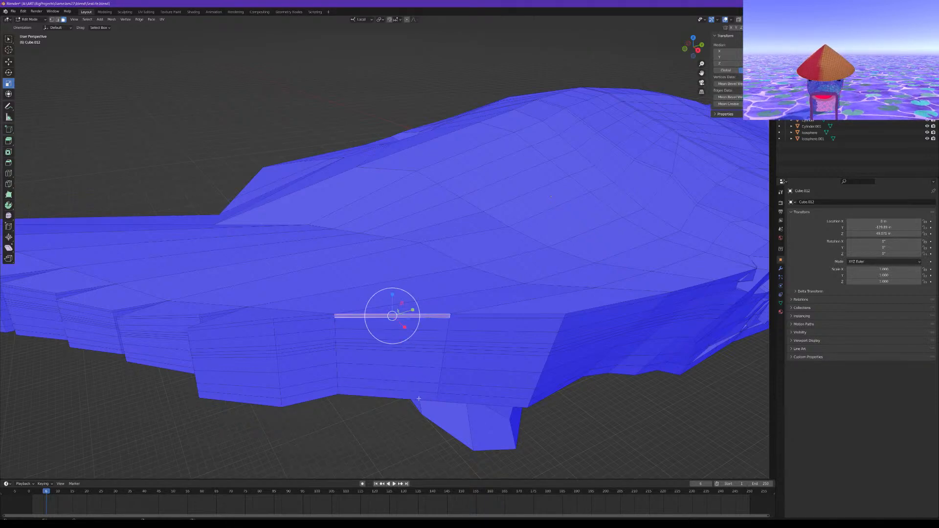
ctrl+click(420, 395)
scroll(459, 365, down, 6)
middle_drag(519, 345, 460, 338)
scroll(455, 333, up, 5)
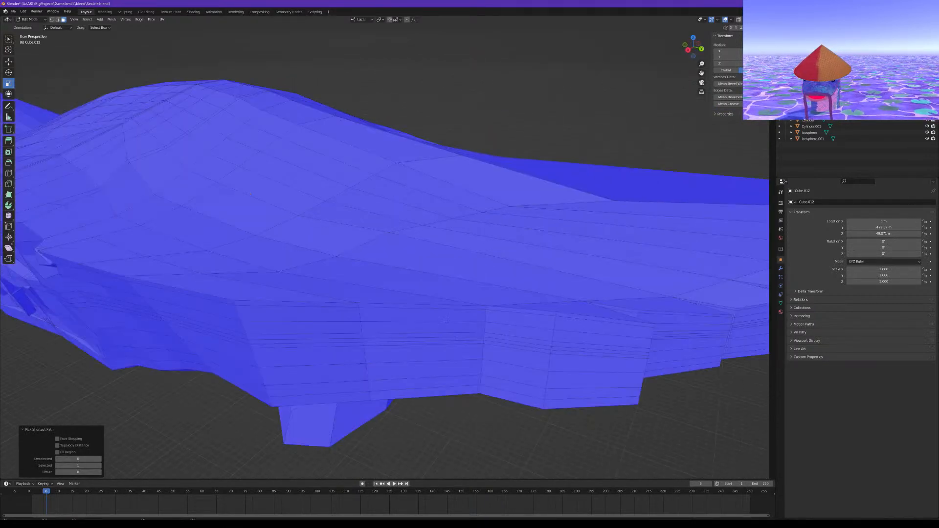
ctrl+click(437, 309)
key(alt+a)
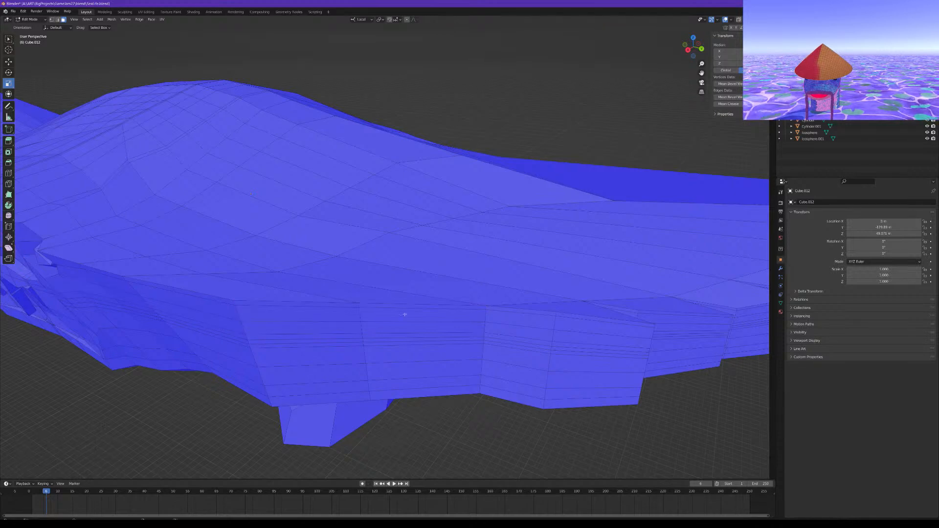
click(395, 307)
ctrl+click(403, 395)
Extrude the seventh pair of strips slightly along their normal and scale them outward along local Y
scroll(406, 386, down, 6)
middle_drag(414, 377, 472, 392)
key(e)
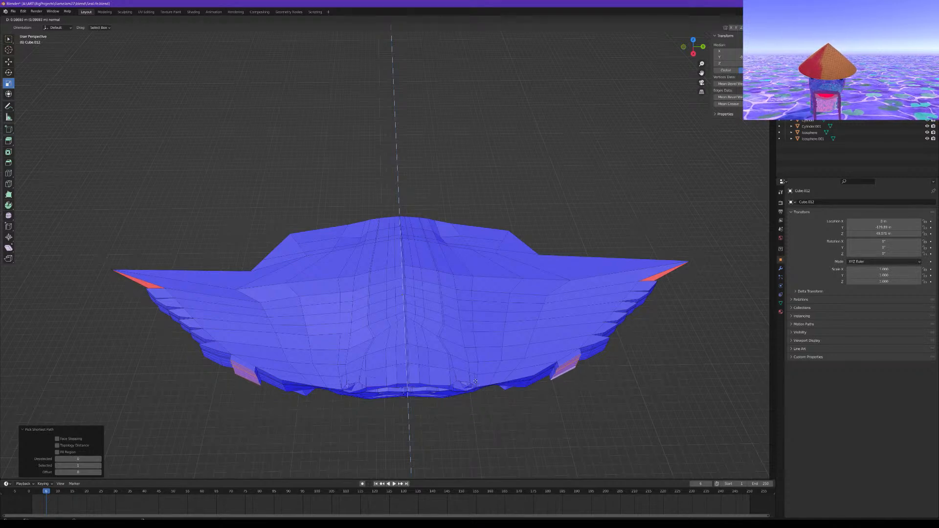
click(474, 374)
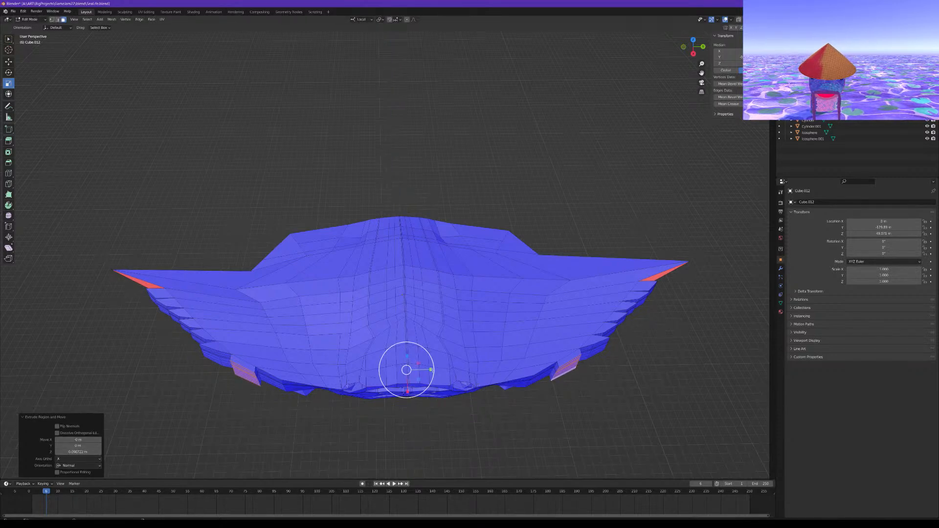
key(s)
key(y)
key(y)
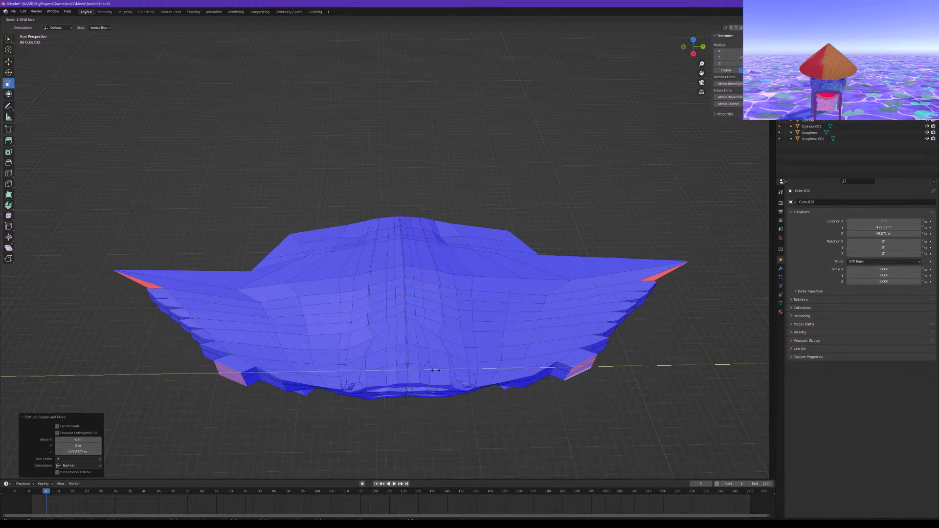
click(436, 370)
Select the eighth vertical strip of edge faces, beside the seventh extruded block, on both fins
middle_drag(459, 368, 441, 335)
scroll(442, 336, up, 4)
middle_drag(538, 284, 515, 283)
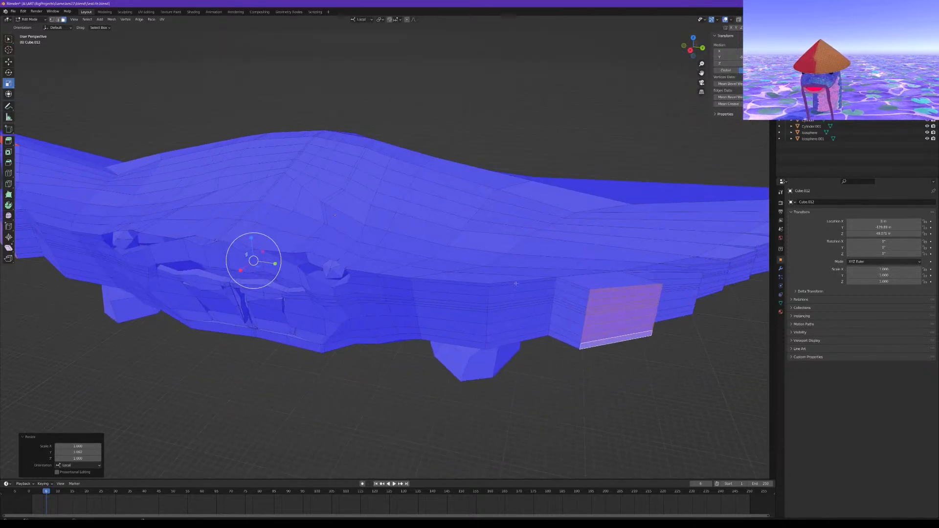
click(515, 284)
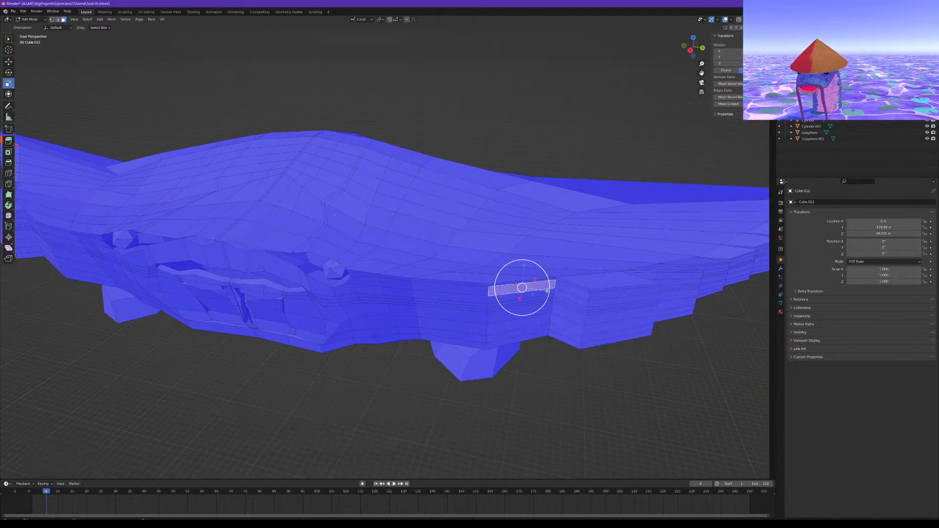
click(517, 282)
ctrl+click(518, 340)
middle_drag(366, 325, 375, 255)
shift+click(375, 252)
scroll(376, 254, up, 2)
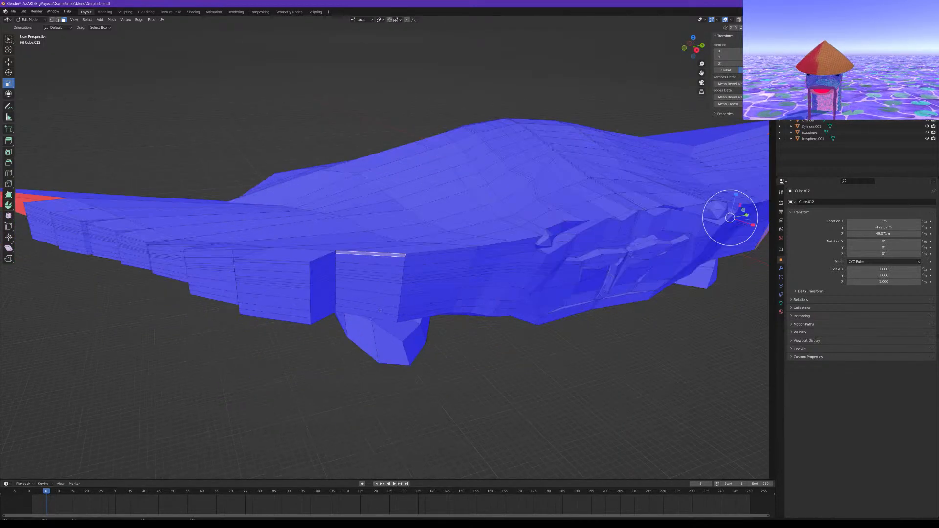
ctrl+click(374, 313)
scroll(370, 304, down, 6)
middle_drag(372, 303, 416, 338)
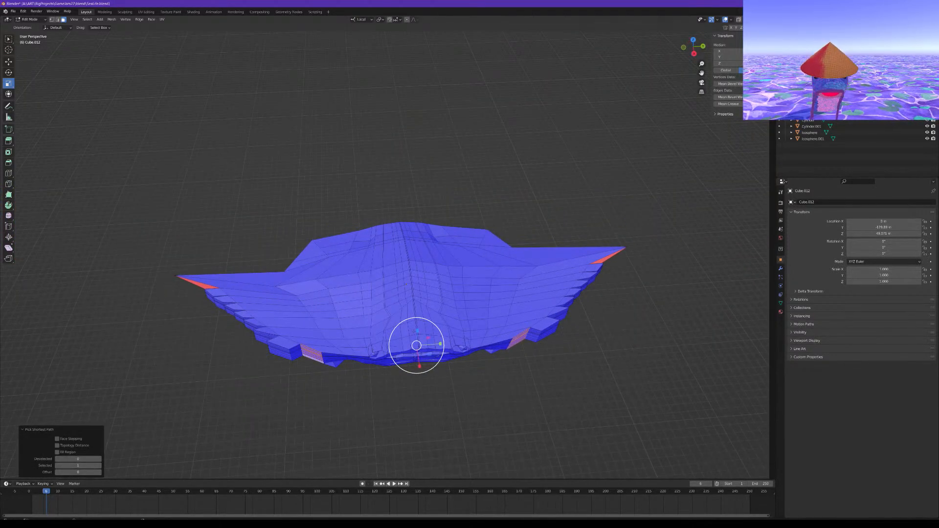
Extrude the eighth pair of strips slightly along their normal and scale them outward along local Y
key(e)
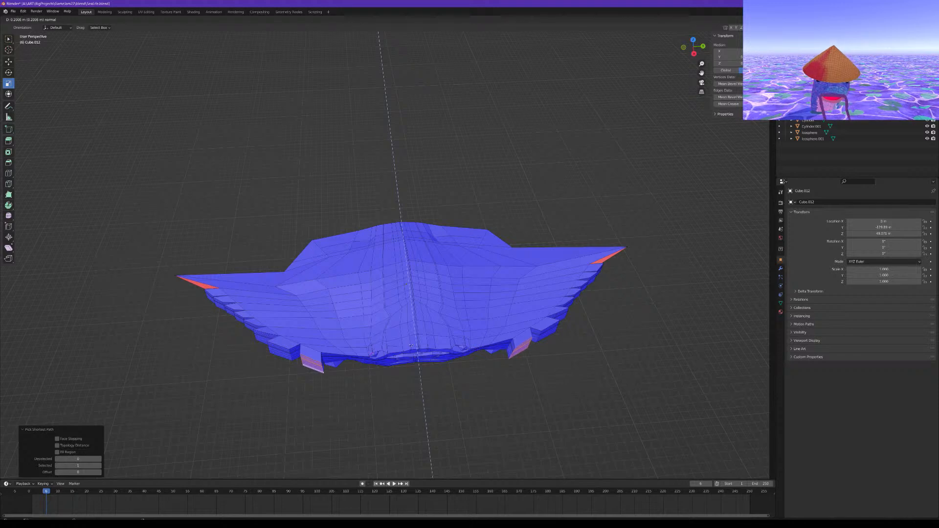
click(413, 343)
key(s)
key(y)
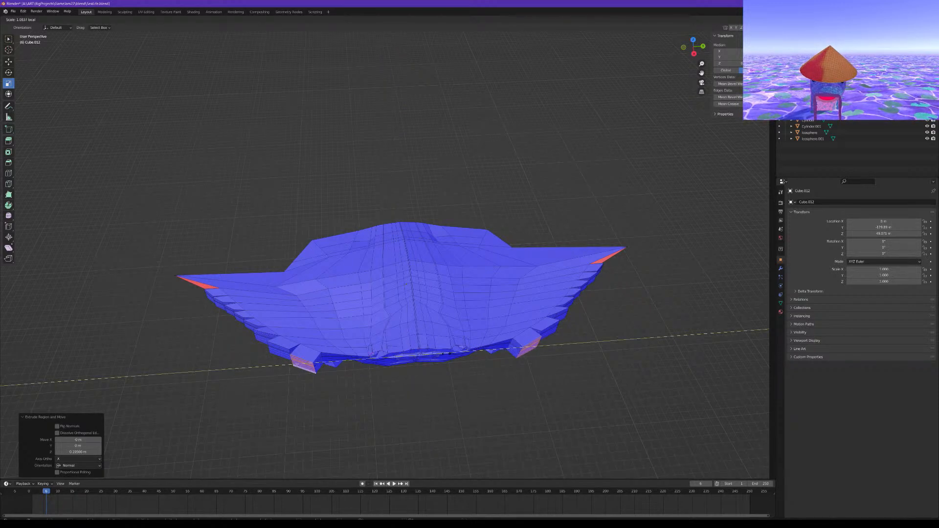
click(441, 356)
Select the ninth vertical strip, beside the eighth extruded block, on both fins and extrude the pair slightly along their normal
scroll(441, 356, up, 1)
middle_drag(450, 357, 445, 314)
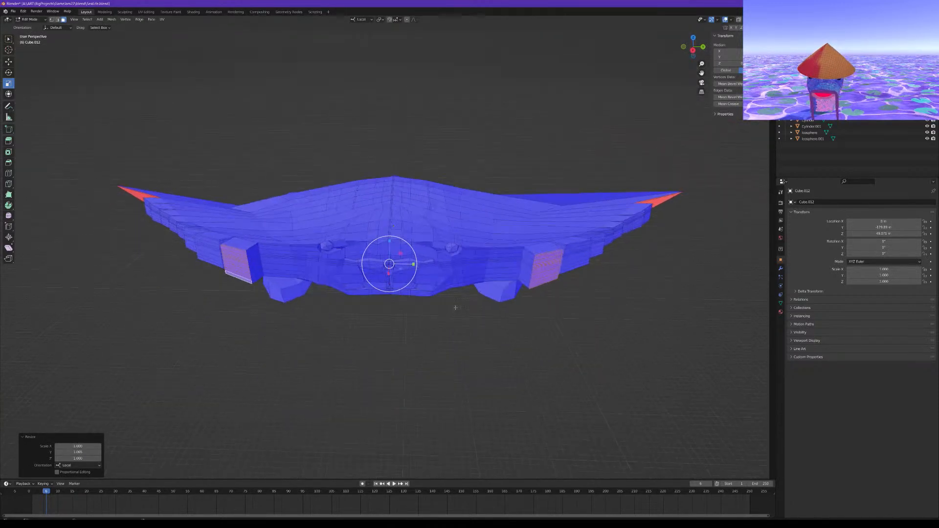
scroll(444, 314, up, 1)
middle_drag(512, 282, 362, 211)
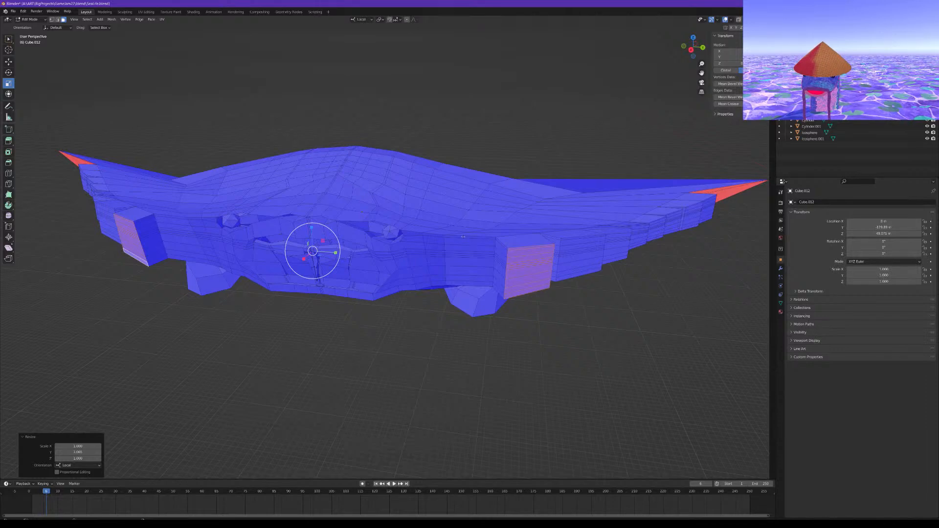
click(463, 236)
ctrl+click(466, 284)
middle_drag(466, 283, 493, 281)
shift+click(314, 248)
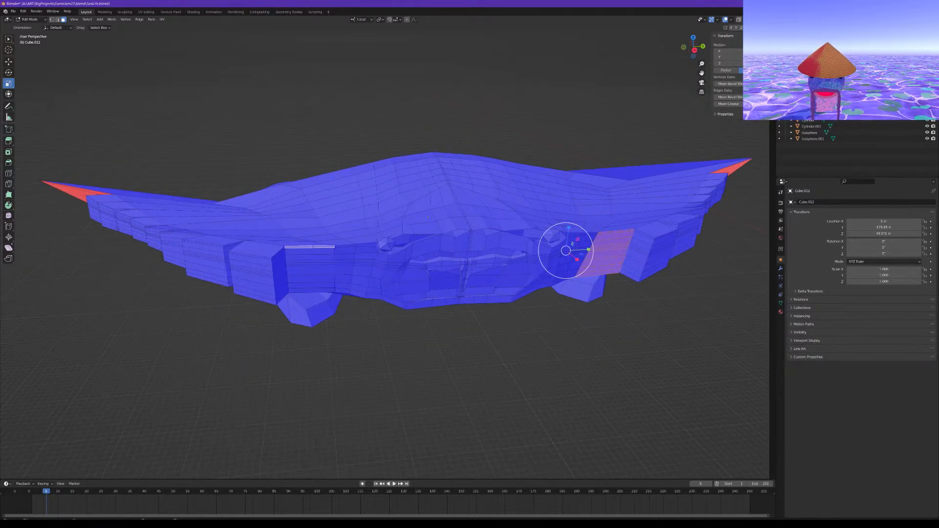
ctrl+click(320, 289)
middle_drag(319, 289, 352, 296)
key(e)
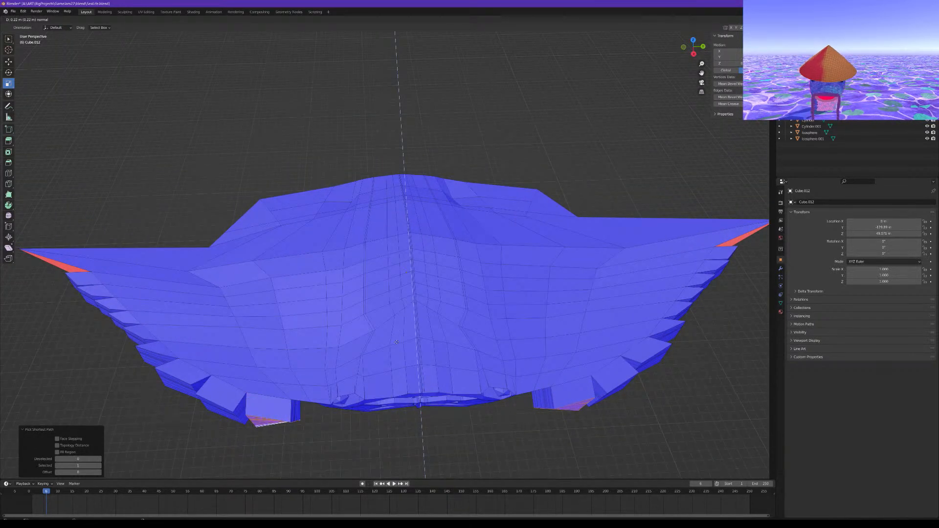
click(396, 342)
Select the outer faces of the first extruded block, next to one fin's red tip, and merge them at center
middle_drag(396, 342, 395, 294)
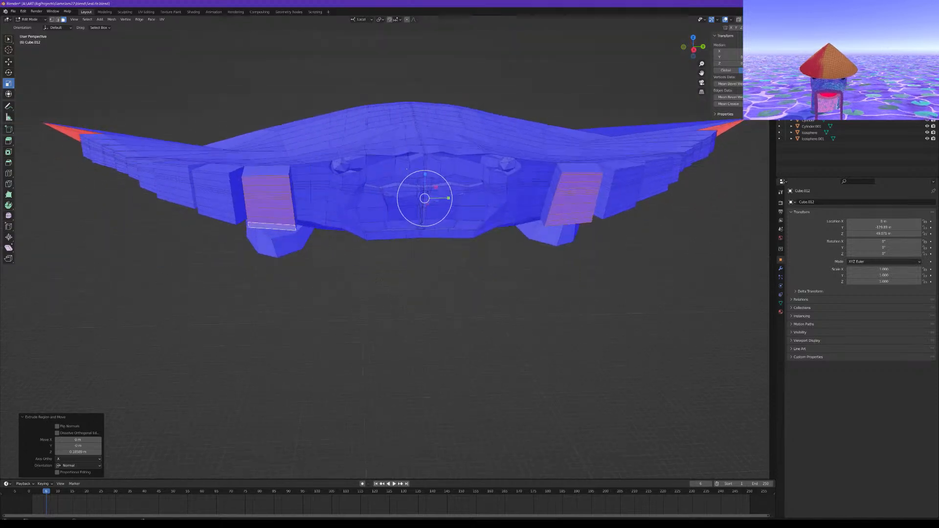
scroll(395, 294, up, 2)
shift+middle_drag(341, 191, 326, 317)
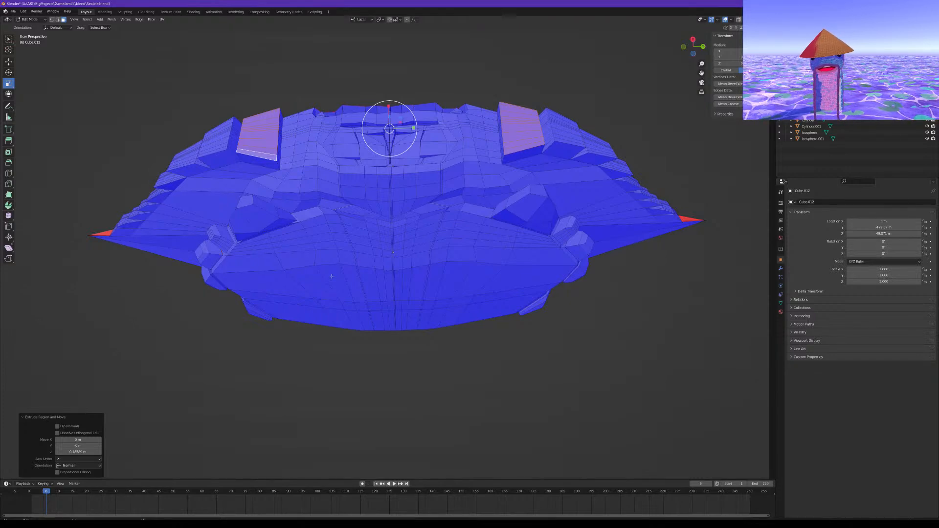
middle_drag(332, 276, 426, 292)
shift+middle_drag(68, 262, 337, 304)
scroll(310, 298, up, 5)
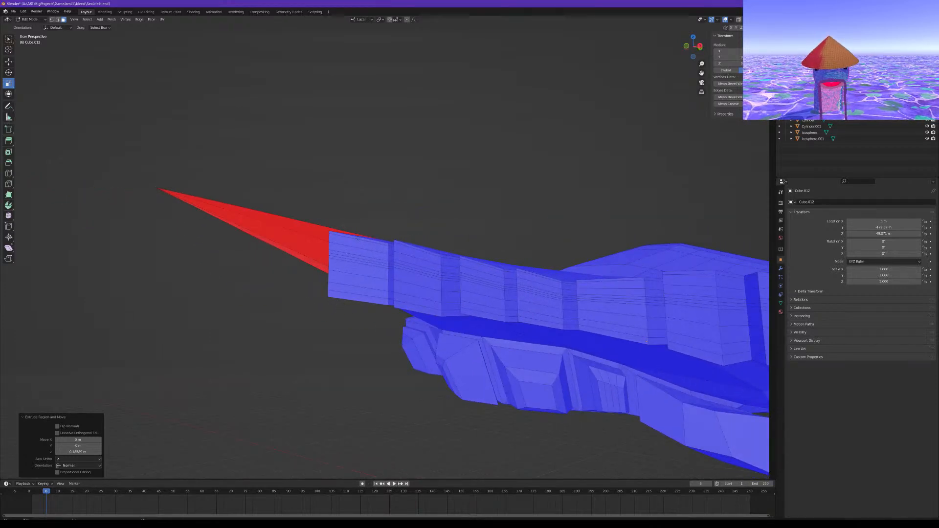
click(358, 239)
ctrl+click(367, 298)
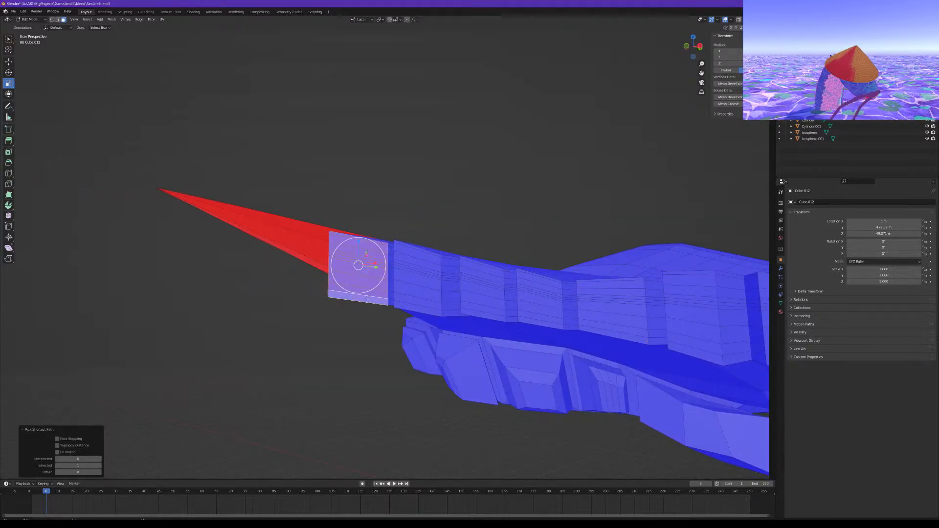
key(m)
click(367, 299)
Select the outer face strip of the second block on the same fin and merge it at center
middle_drag(367, 298, 366, 307)
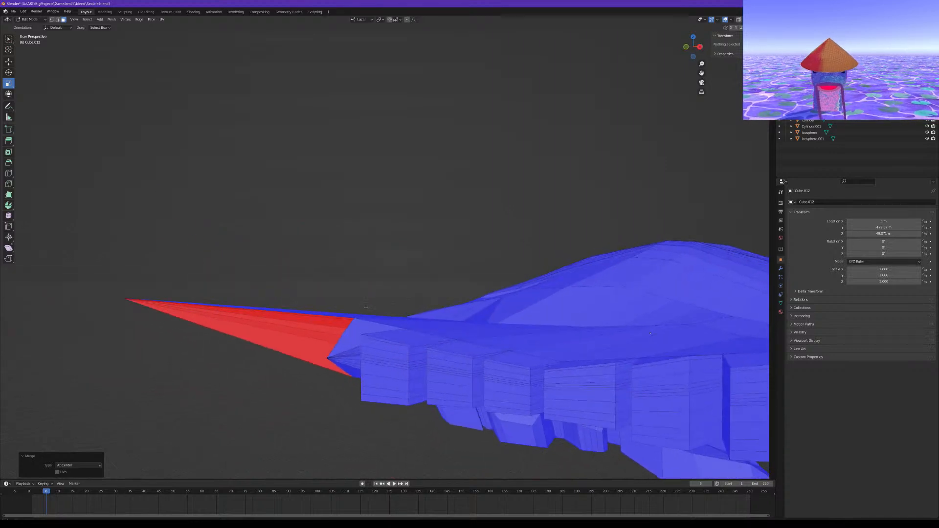
click(381, 341)
middle_drag(381, 341, 369, 365)
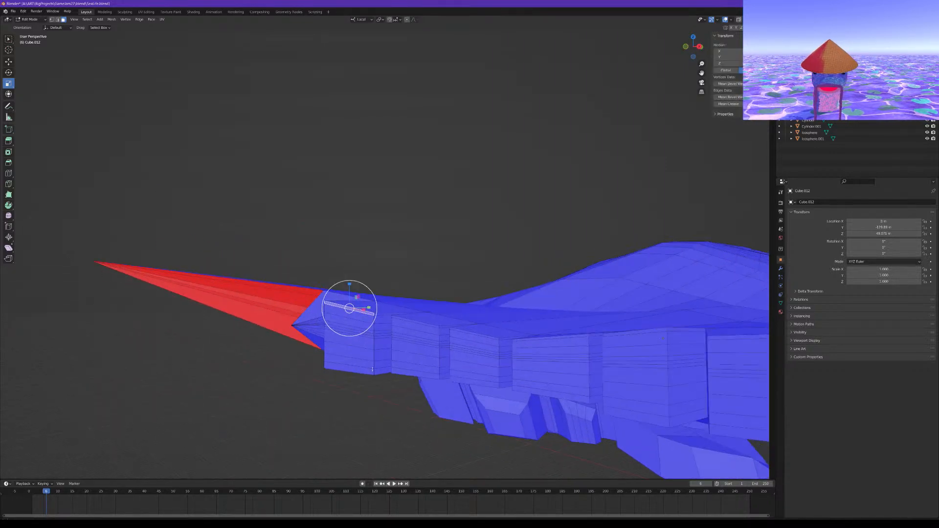
ctrl+click(369, 373)
key(m)
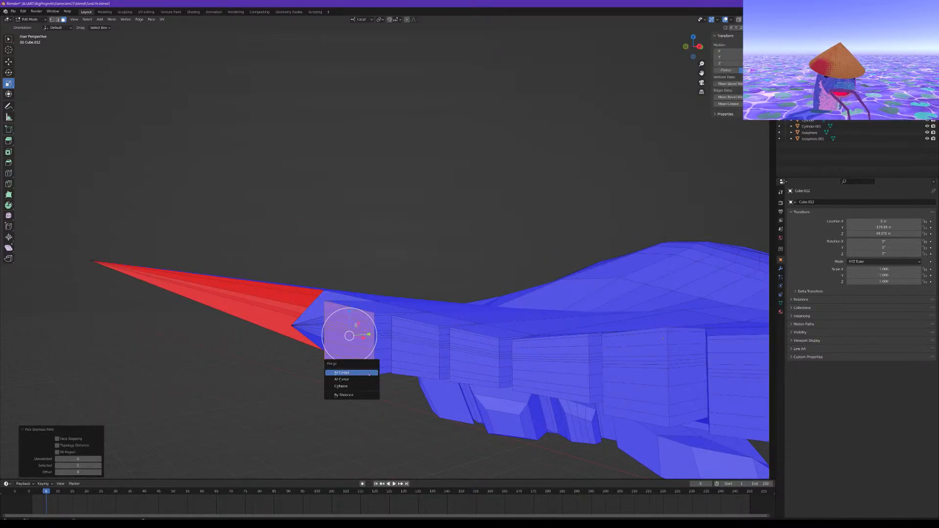
click(369, 373)
Merge the outer face strips of the third and fourth blocks on this fin at center, one block at a time
click(417, 322)
ctrl+click(416, 375)
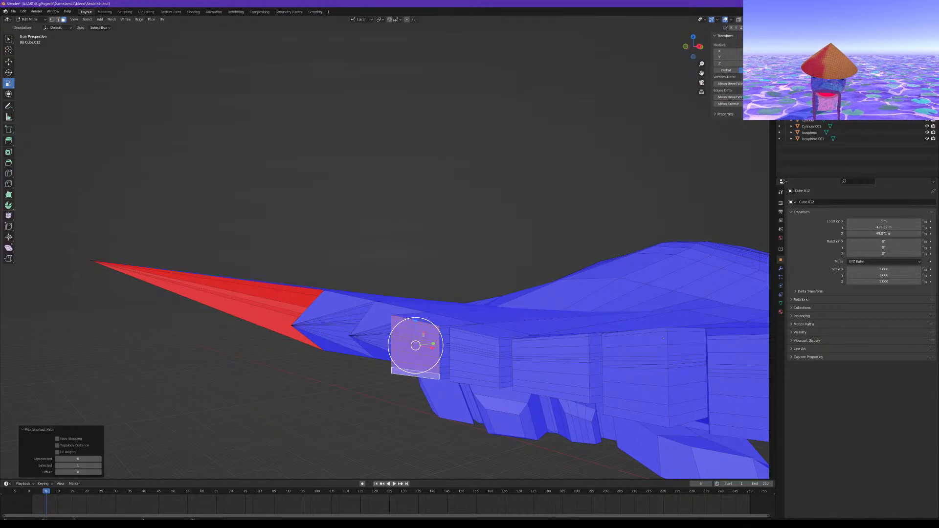
key(m)
click(416, 376)
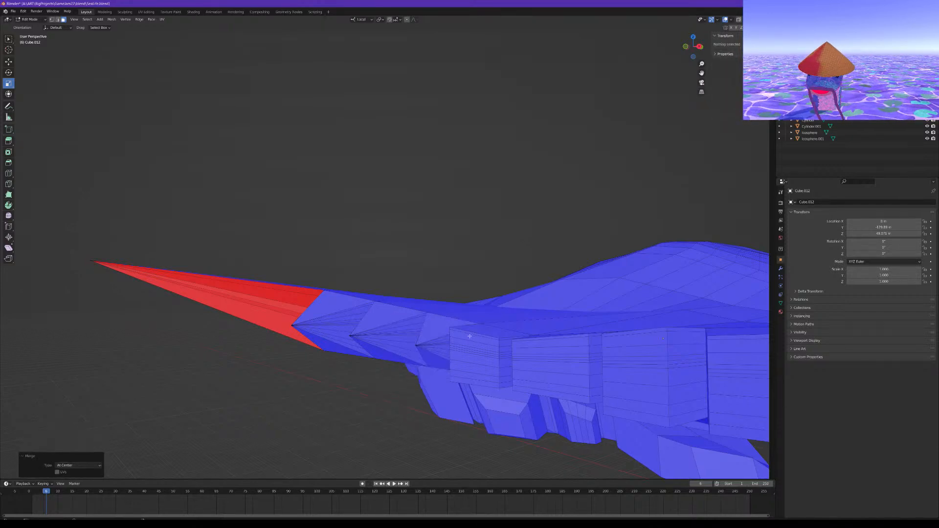
click(469, 339)
ctrl+click(463, 382)
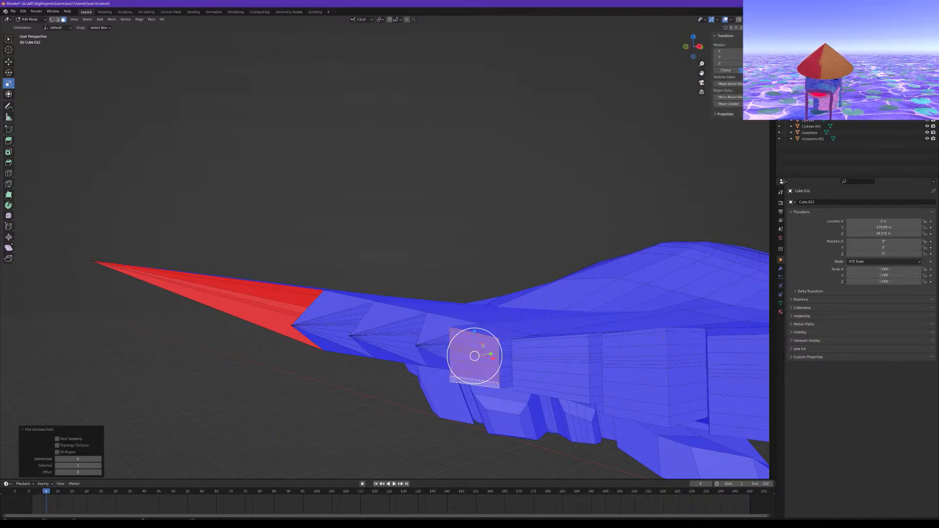
key(m)
click(464, 381)
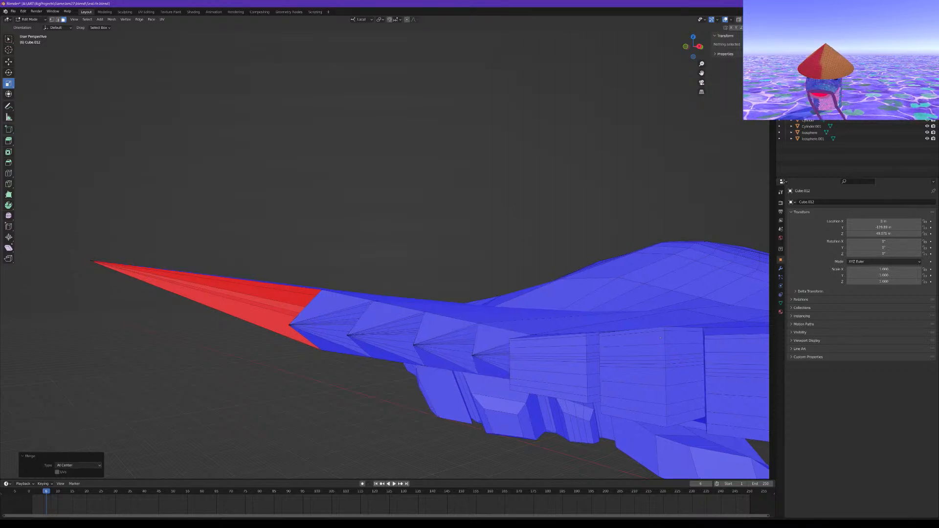
Merge the outer face strips of the fifth and sixth blocks on this fin at center, one block at a time
click(494, 345)
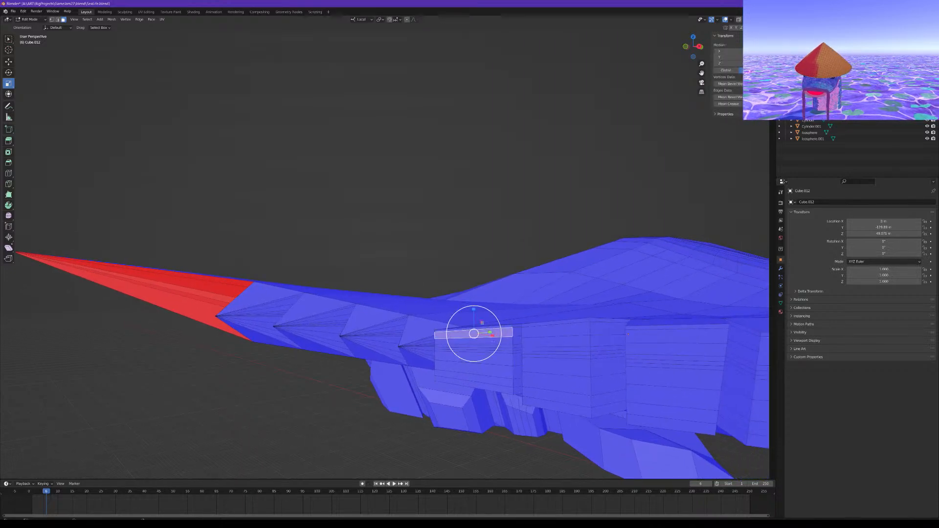
ctrl+click(499, 389)
key(m)
click(499, 391)
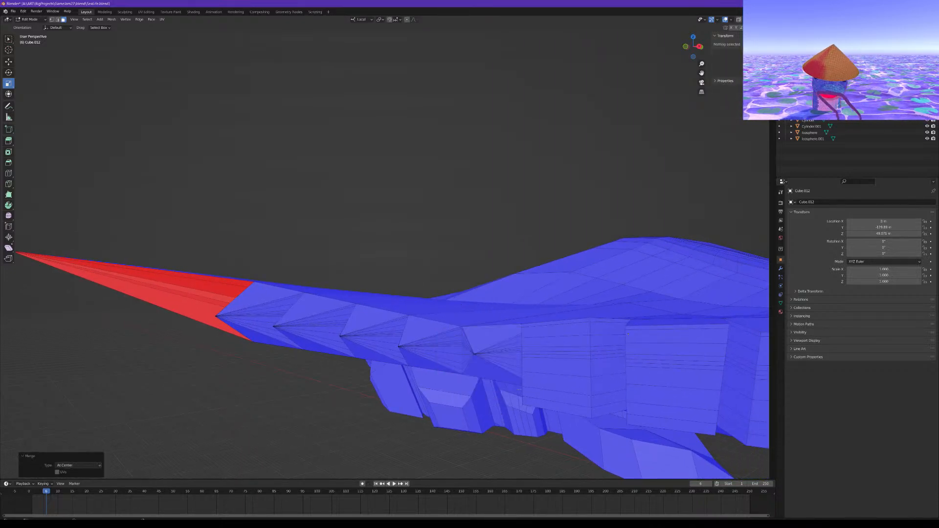
click(565, 322)
ctrl+click(570, 409)
key(m)
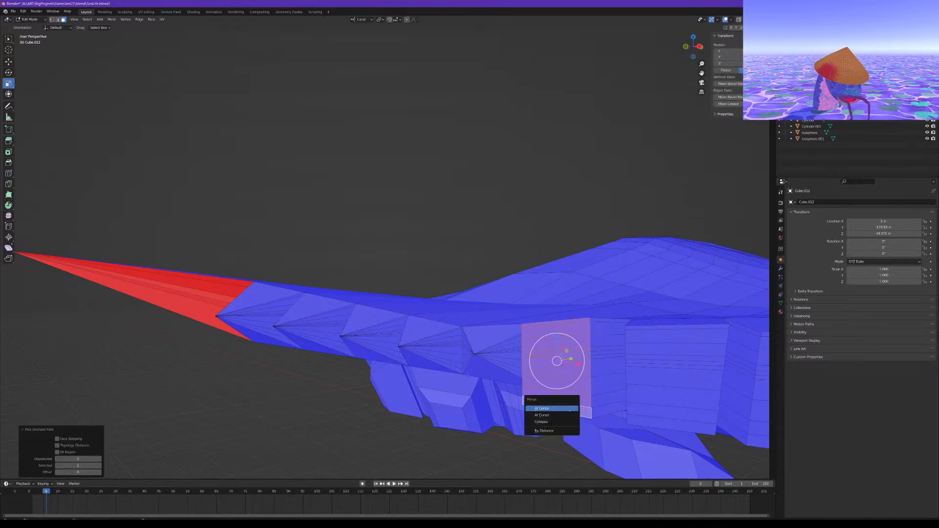
click(569, 409)
Select the outer face strip of the seventh block on this fin and merge it at center
middle_drag(570, 410, 454, 381)
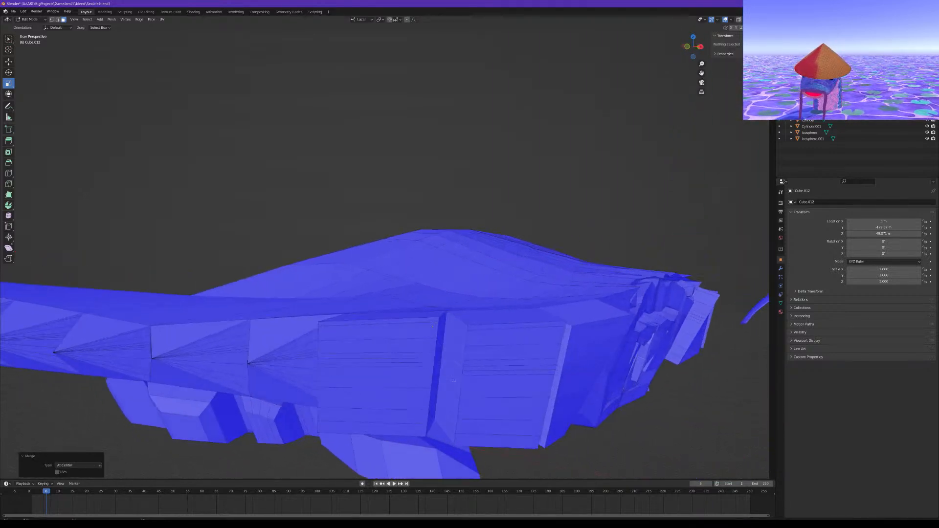
click(433, 326)
ctrl+click(402, 433)
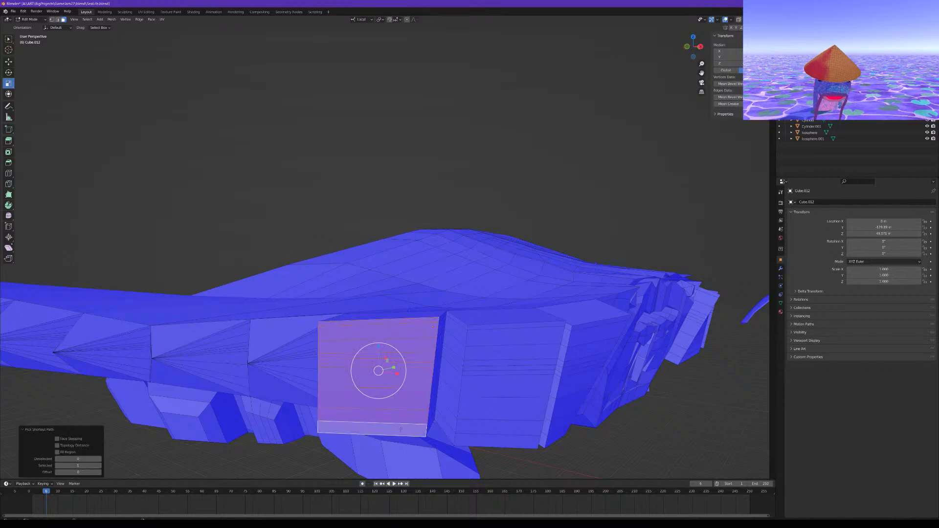
key(m)
click(401, 431)
Select the outer face strip of the eighth block on this fin and merge it at center
shift+middle_drag(401, 428, 313, 399)
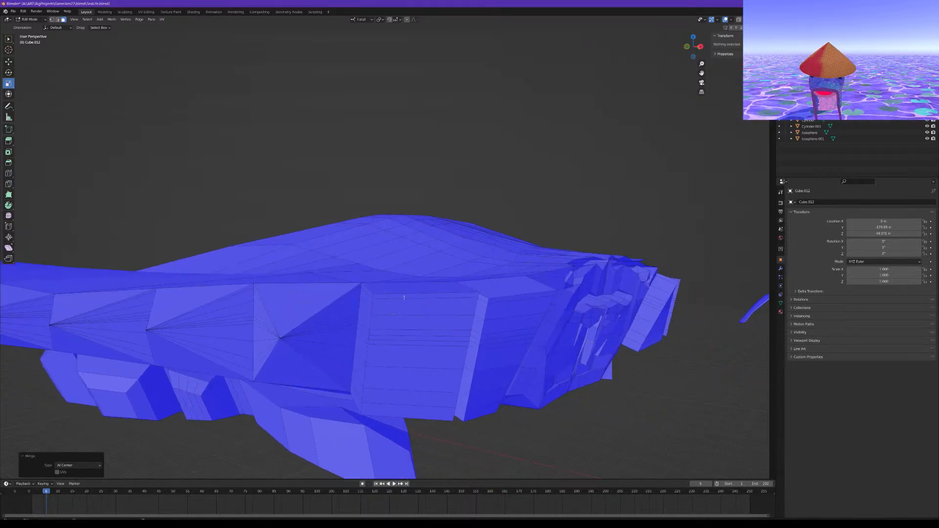
click(432, 295)
ctrl+click(413, 411)
key(m)
click(411, 409)
Merge the outer faces of this fin's ninth block, the one nearest the head, at center
middle_drag(410, 409, 459, 335)
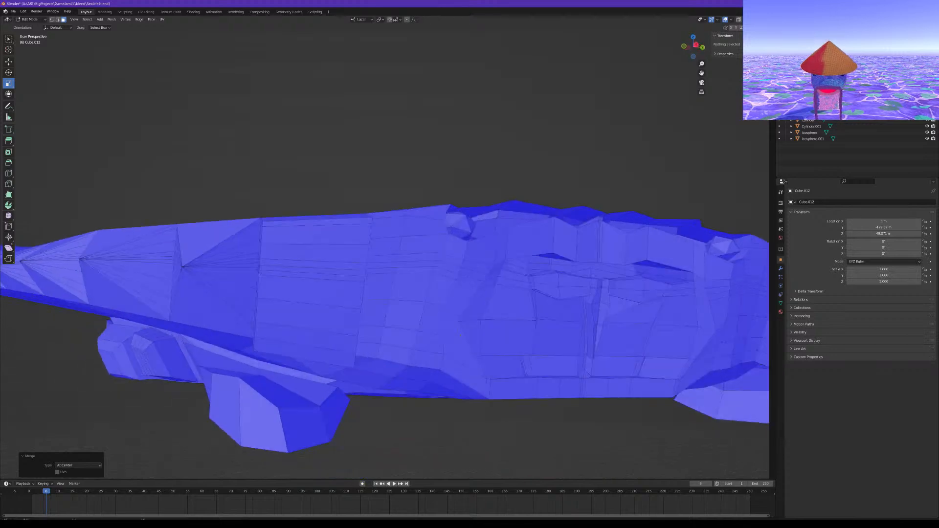
click(316, 221)
ctrl+click(326, 360)
key(m)
click(326, 360)
On the opposite fin, select the outer faces of the block nearest the head and merge them at center
middle_drag(326, 361, 382, 314)
middle_drag(359, 359, 410, 222)
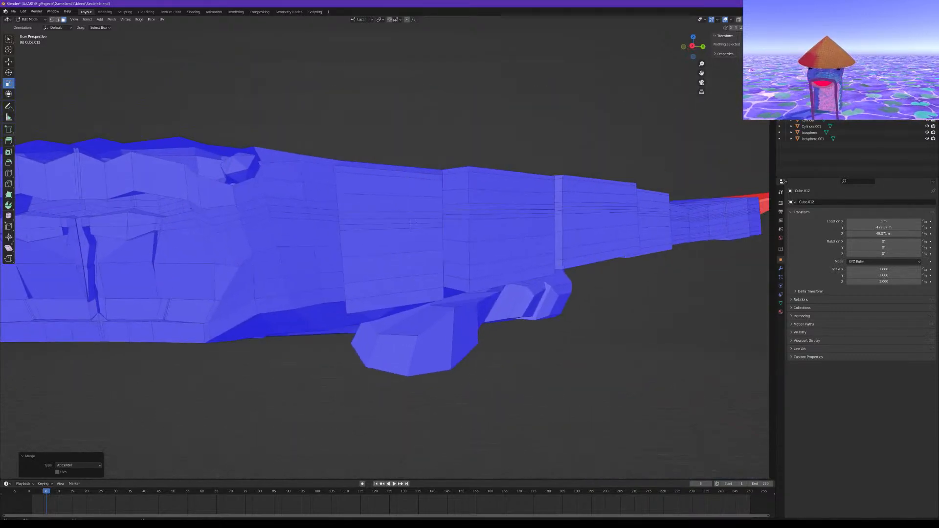
click(385, 176)
ctrl+click(373, 300)
key(m)
click(373, 300)
Merge the outer face strip of the opposite fin's second block from the head at center
middle_drag(374, 300, 391, 261)
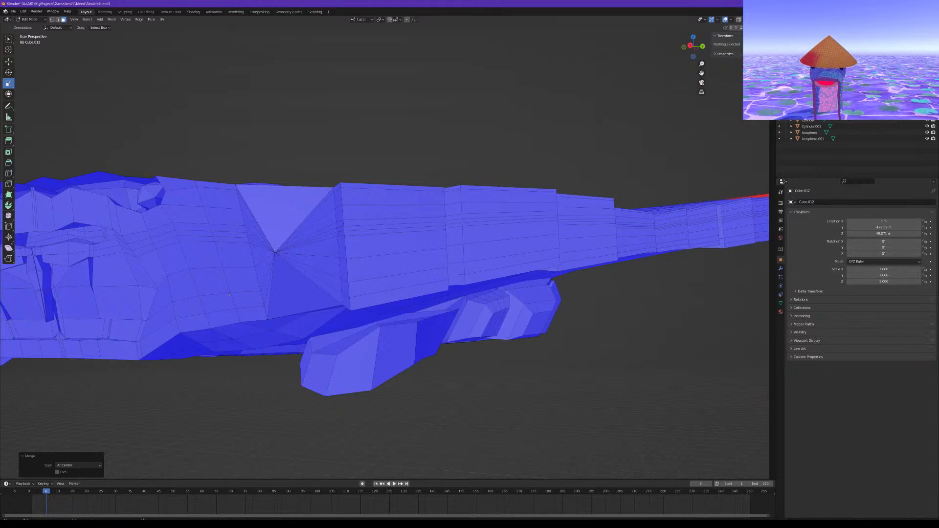
click(392, 185)
ctrl+click(373, 296)
key(m)
click(371, 294)
Merge the outer face strip of the opposite fin's third block from the head at center
middle_drag(370, 294, 374, 202)
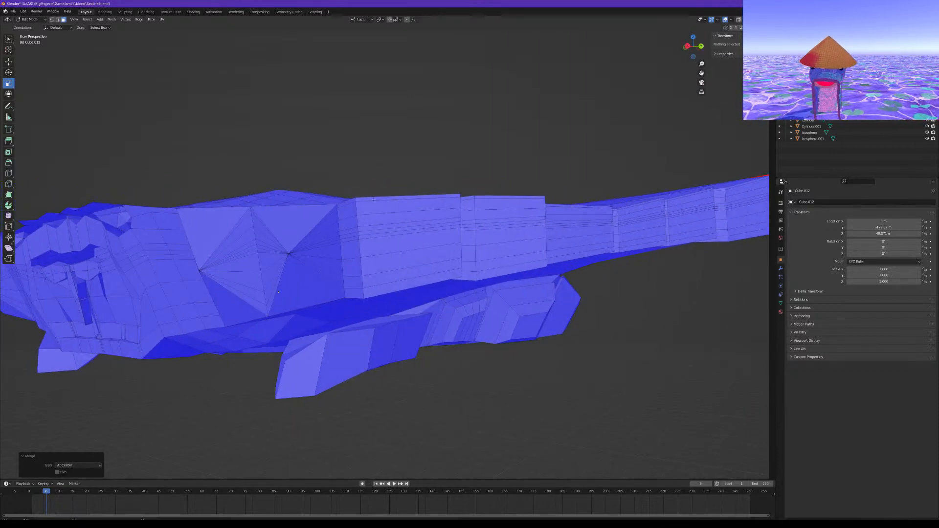
click(373, 200)
ctrl+click(384, 290)
key(m)
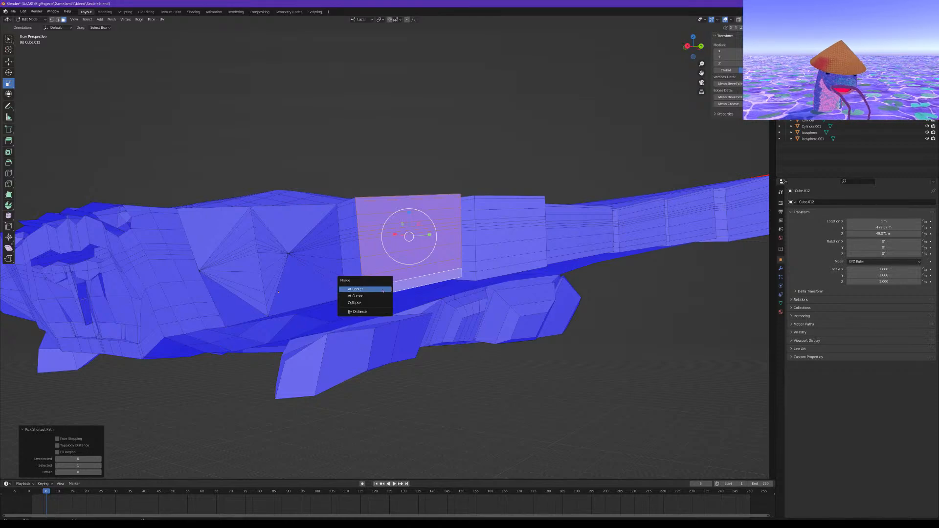
click(368, 290)
Merge the outer face strip of the opposite fin's fourth block from the head at center
middle_drag(368, 290, 312, 292)
click(421, 198)
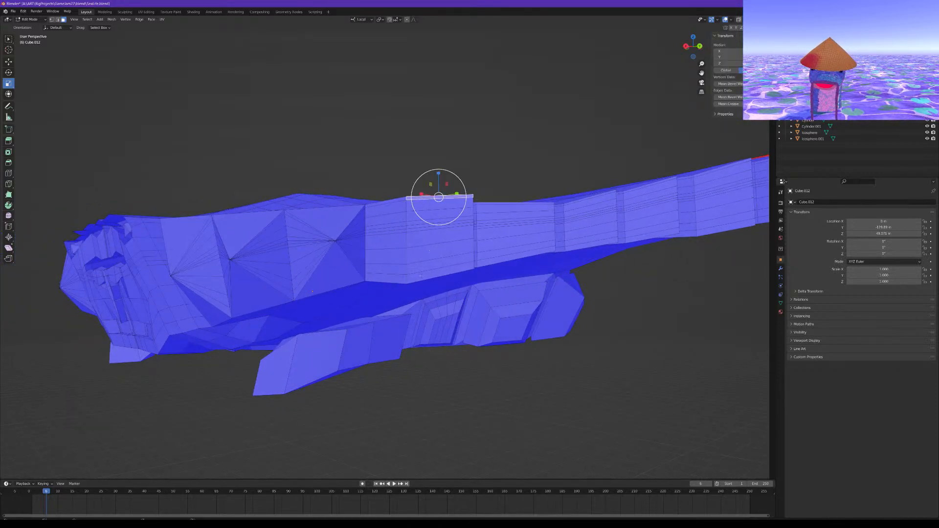
ctrl+click(422, 275)
key(m)
click(421, 272)
Merge the outer face strip of the opposite fin's fifth block from the head at center
middle_drag(421, 272, 373, 242)
ctrl+click(370, 301)
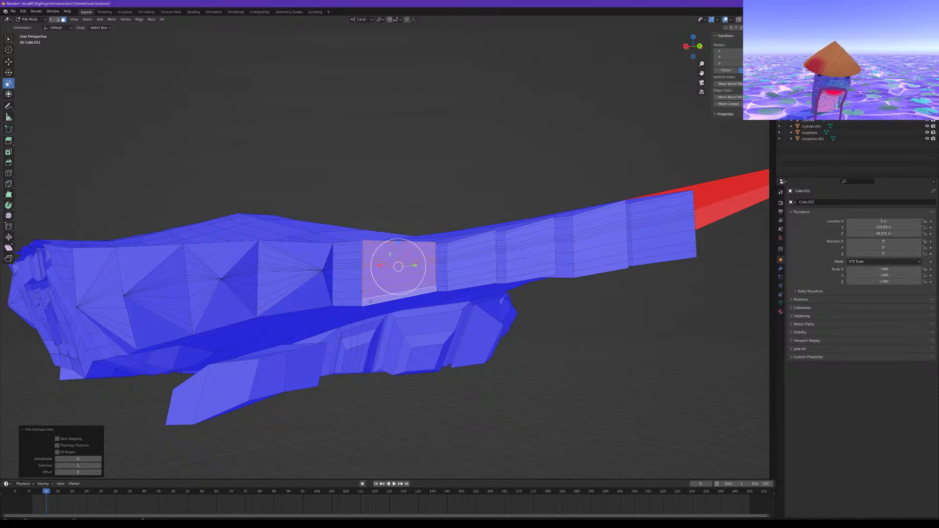
key(m)
click(371, 301)
middle_drag(370, 301, 343, 284)
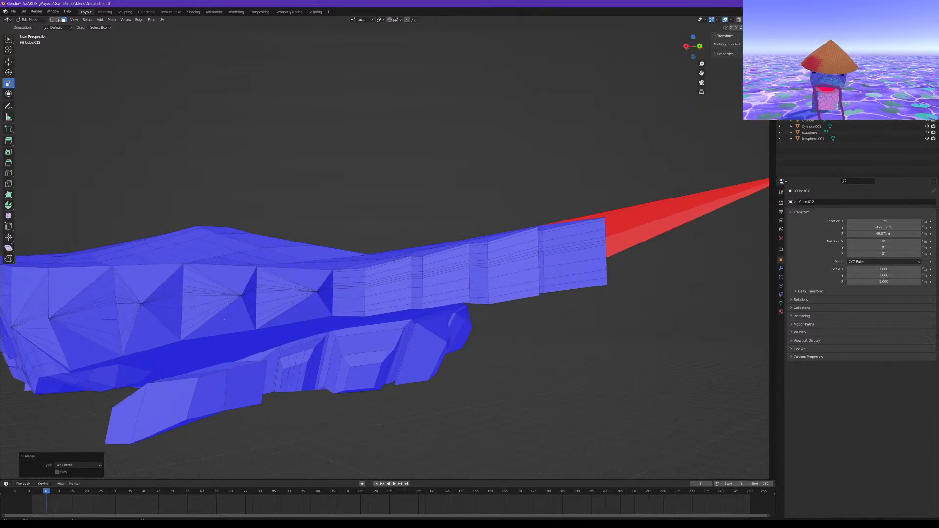
Merge the outer face strip of the opposite fin's sixth block from the head at center
click(395, 262)
ctrl+click(396, 311)
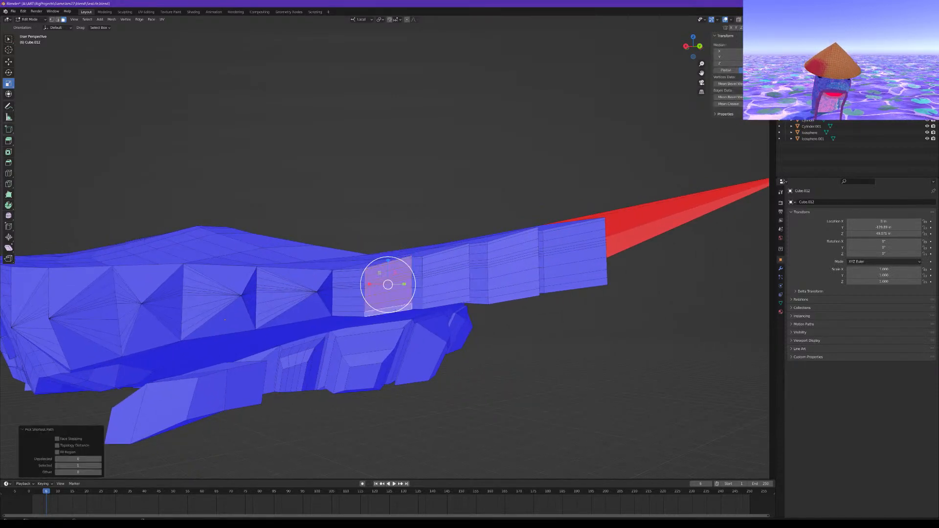
key(m)
click(395, 310)
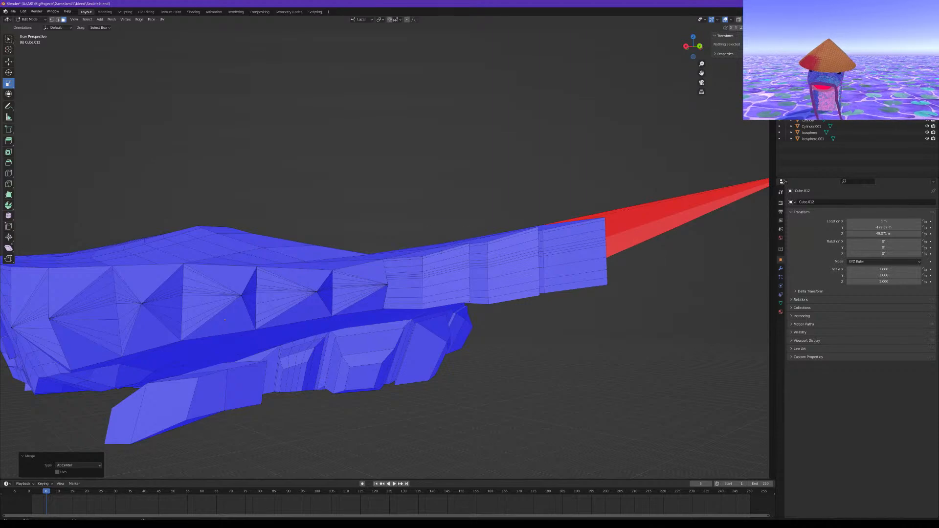
Merge the outer face strip of the opposite fin's seventh block from the head at center
click(441, 252)
ctrl+click(444, 303)
key(m)
click(443, 304)
middle_drag(443, 306, 416, 308)
Merge the outer face strip of the opposite fin's eighth block from the head at center
click(410, 244)
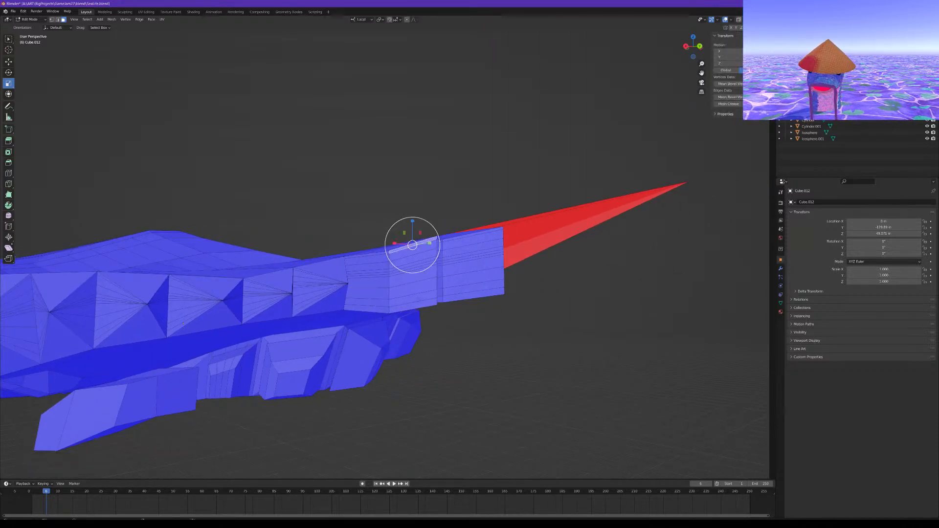
ctrl+click(418, 303)
key(m)
click(419, 304)
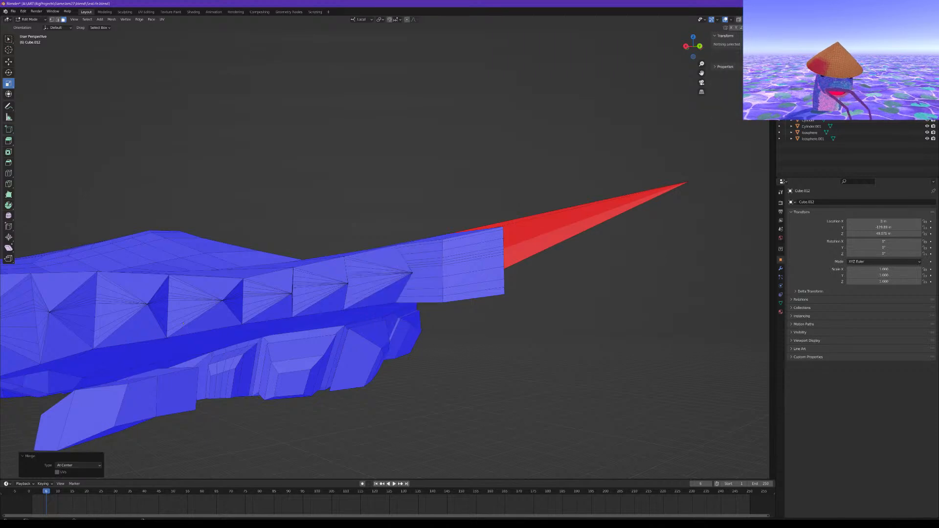
Merge the outer face strip of the opposite fin's last block, beside the tail, at center
click(456, 238)
ctrl+click(464, 300)
key(m)
click(463, 300)
In vertex select mode, select the first fin's vertical vertex column where its last spike meets the tail
scroll(440, 302, down, 6)
middle_drag(281, 308, 467, 279)
click(52, 20)
scroll(320, 305, up, 2)
middle_drag(321, 308, 431, 325)
scroll(358, 293, up, 4)
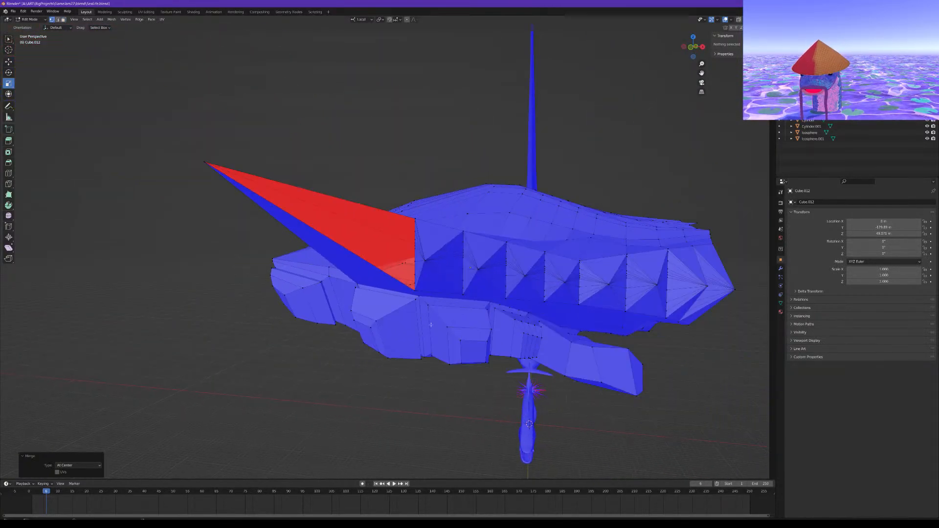
scroll(431, 325, up, 2)
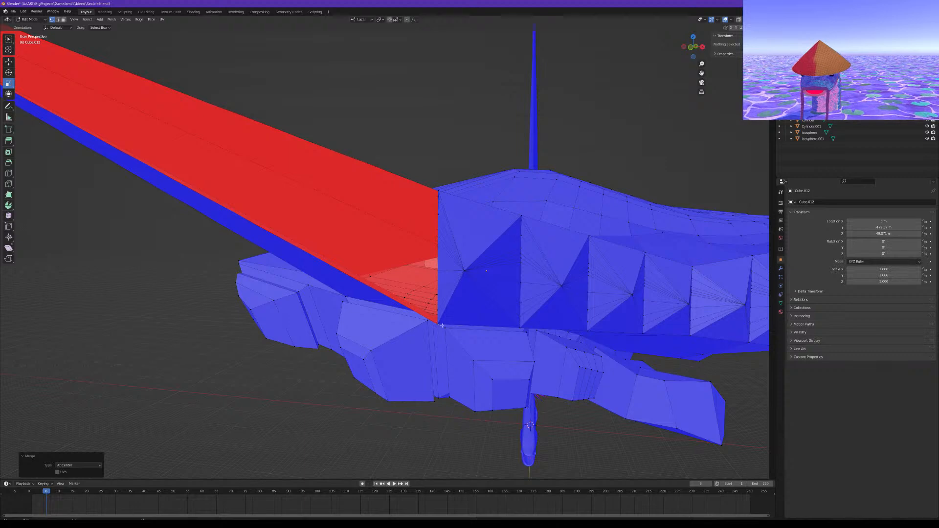
middle_drag(487, 271, 457, 285)
click(447, 278)
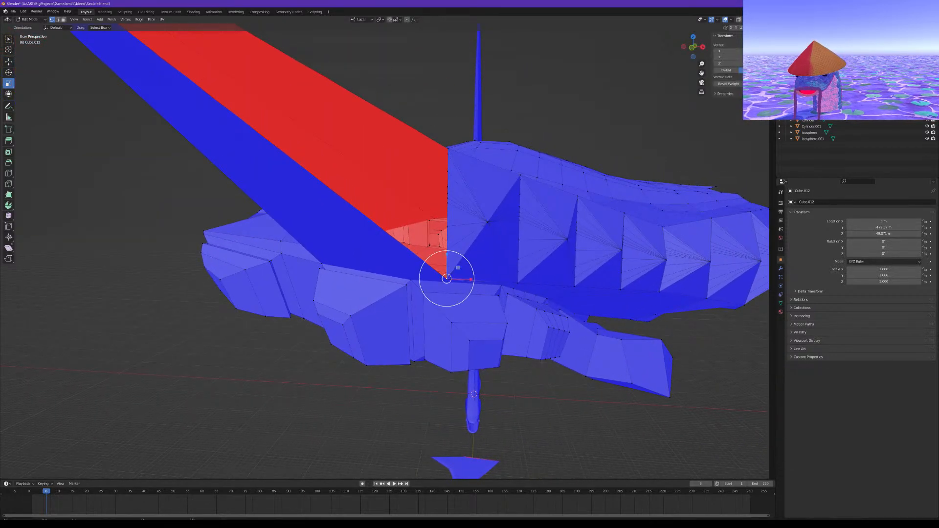
ctrl+click(448, 158)
shift+click(449, 149)
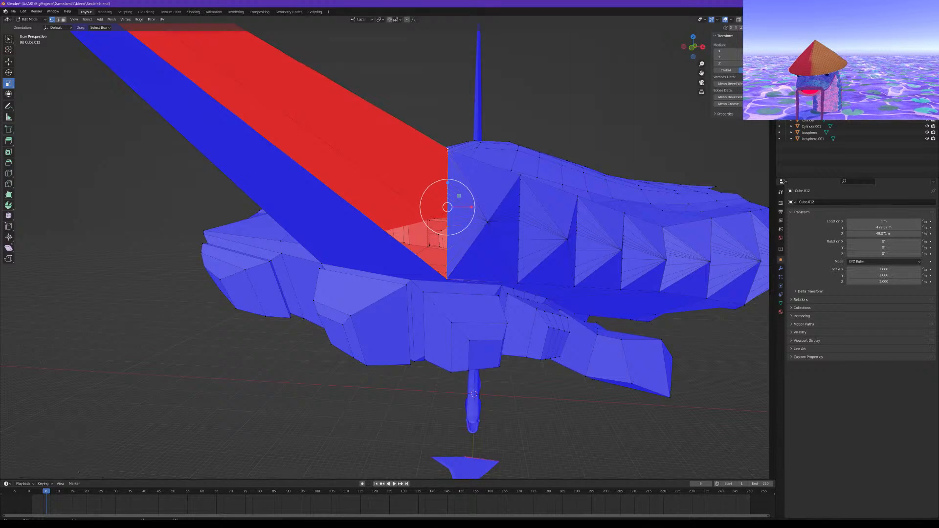
Try merging the selected tail-end vertex column of the first fin at its last selected vertex
key(m)
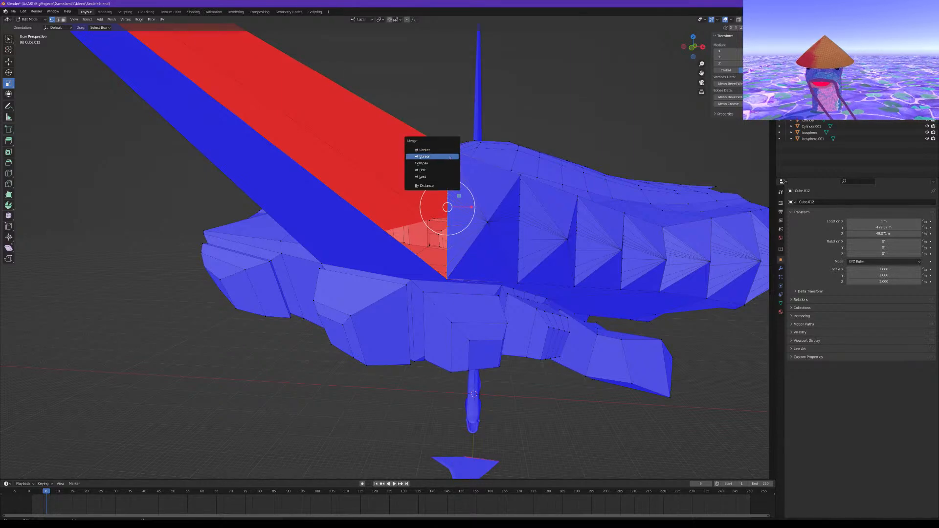
click(421, 176)
middle_drag(422, 177, 398, 212)
scroll(488, 299, up, 4)
scroll(499, 301, down, 4)
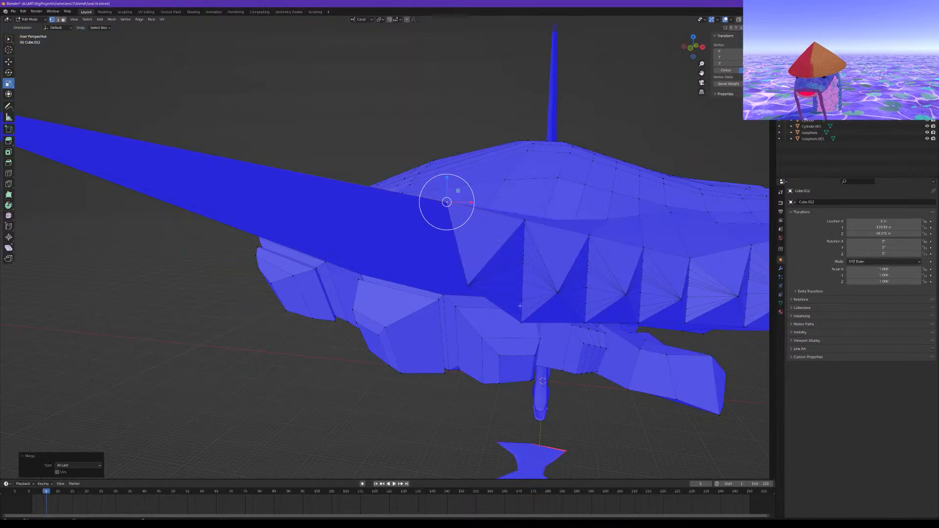
Try merging the first fin's second vertex column from the tail at its last selected upper vertex
shift+middle_drag(520, 306, 514, 305)
click(516, 322)
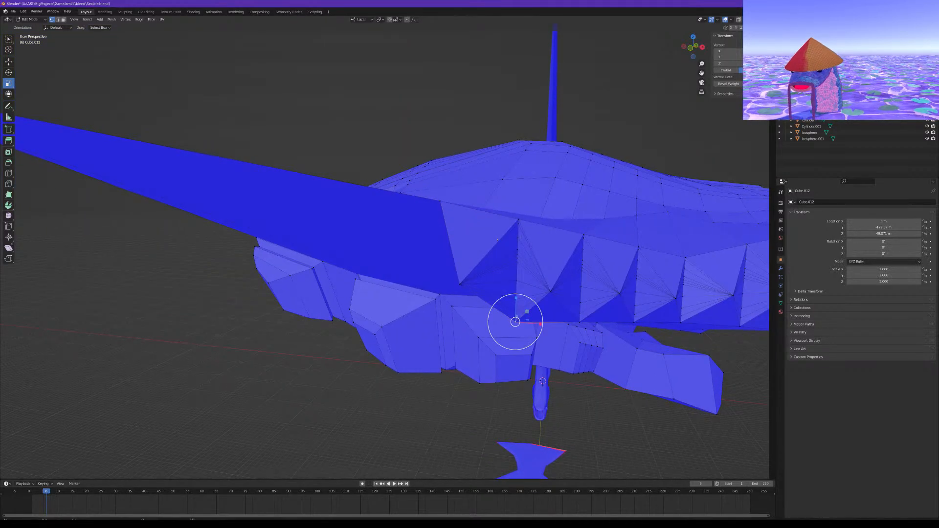
shift+click(519, 223)
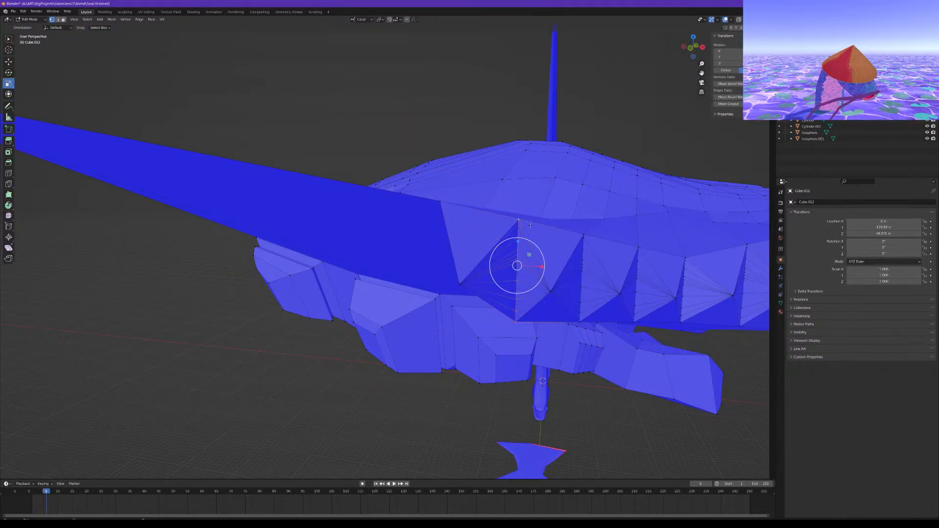
key(m)
click(531, 227)
middle_drag(531, 227, 495, 231)
key(ctrl+z)
key(m)
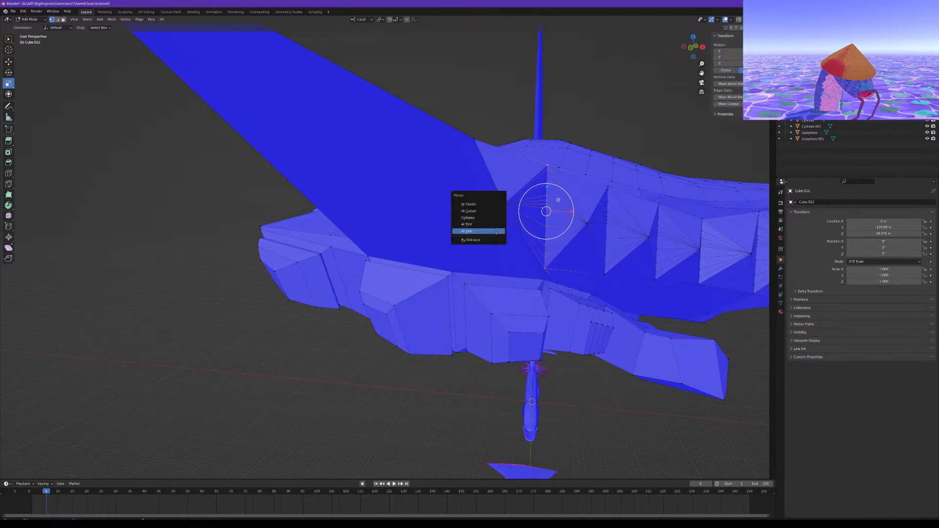
click(497, 231)
mouse_move(489, 232)
middle_down()
mouse_move(484, 279)
mouse_move(485, 233)
middle_up()
Try moving the tip vertex of the first fin's spike nearest the tail upward with the Move tool
click(132, 292)
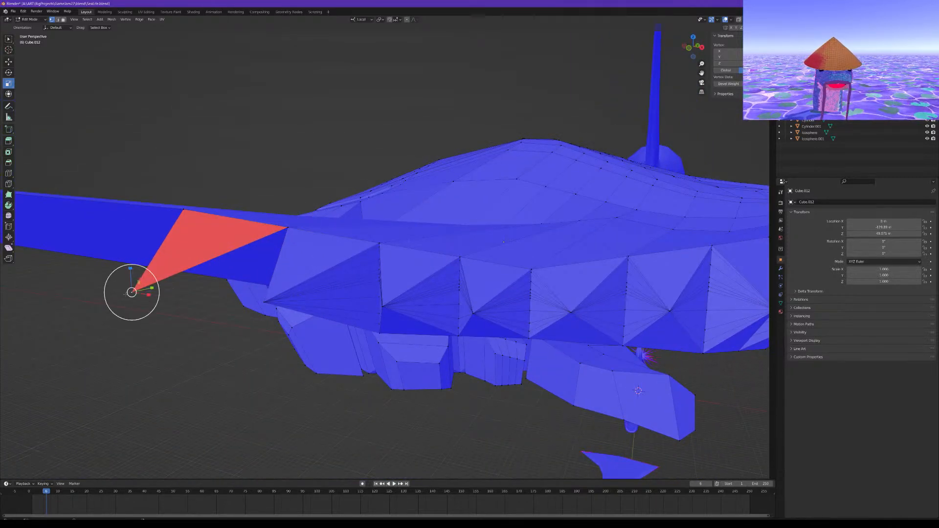
click(9, 62)
drag(131, 268, 121, 126)
middle_drag(174, 146, 370, 220)
Undo the spike tip move and the two column merges on the first fin
key(ctrl+z)
key(ctrl+z)
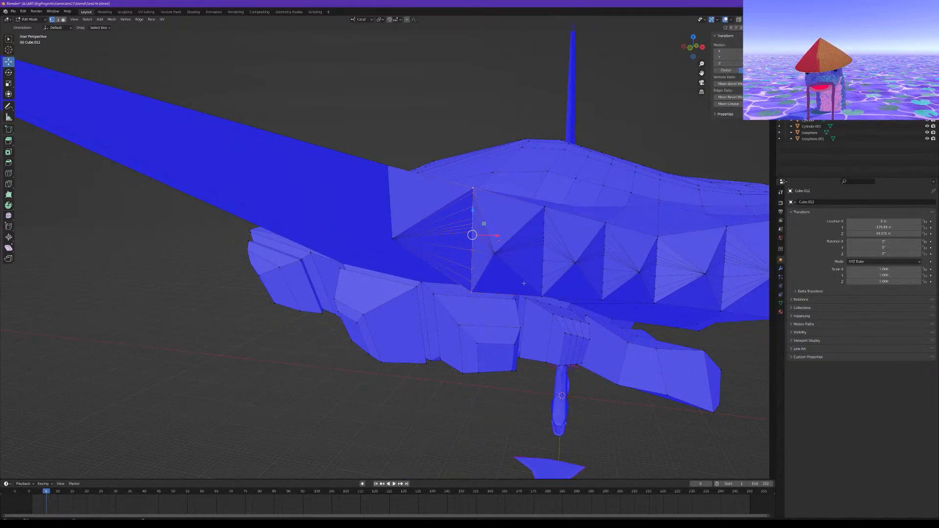
scroll(524, 283, down, 3)
key(ctrl+z)
key(ctrl+z)
key(ctrl+z)
mouse_move(525, 283)
middle_down()
mouse_move(545, 291)
mouse_move(509, 281)
middle_up()
key(ctrl+z)
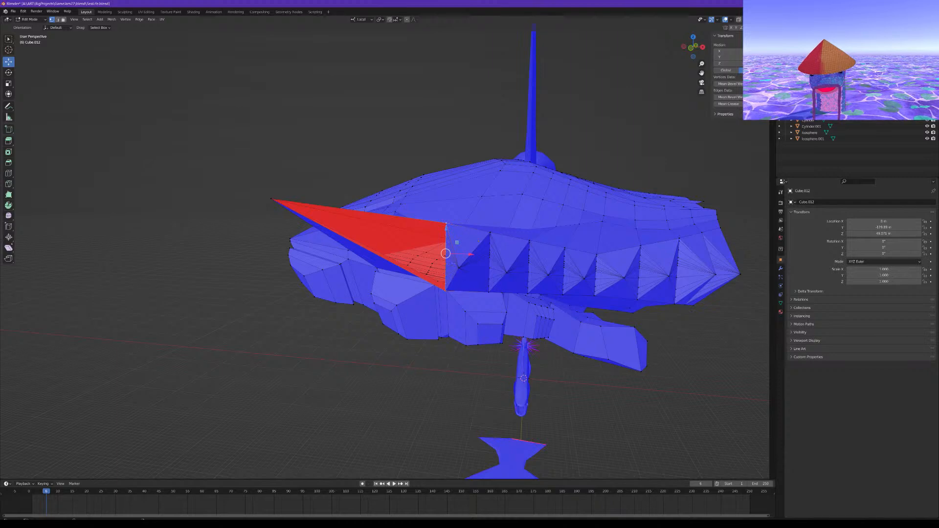
Try scaling the selected tail-end vertex column vertically with the Scale tool
click(7, 85)
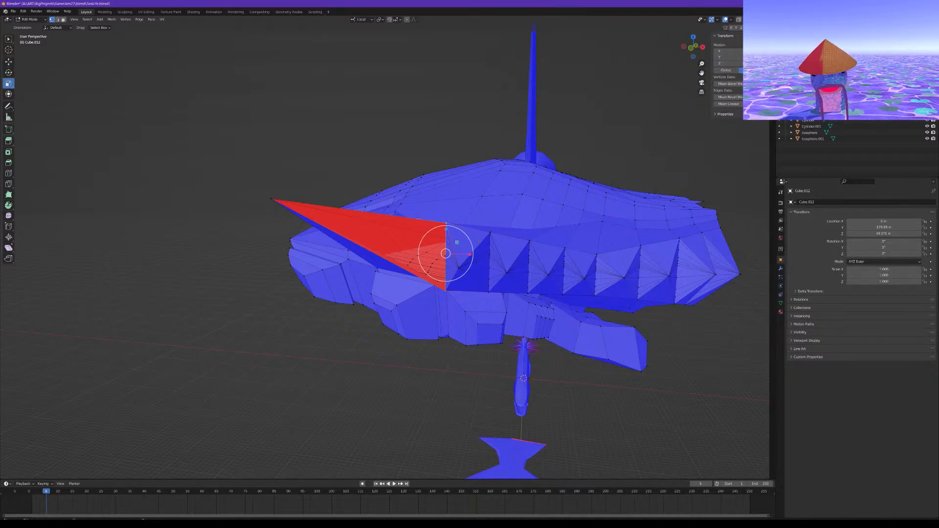
drag(446, 228, 446, 252)
middle_drag(445, 253, 486, 258)
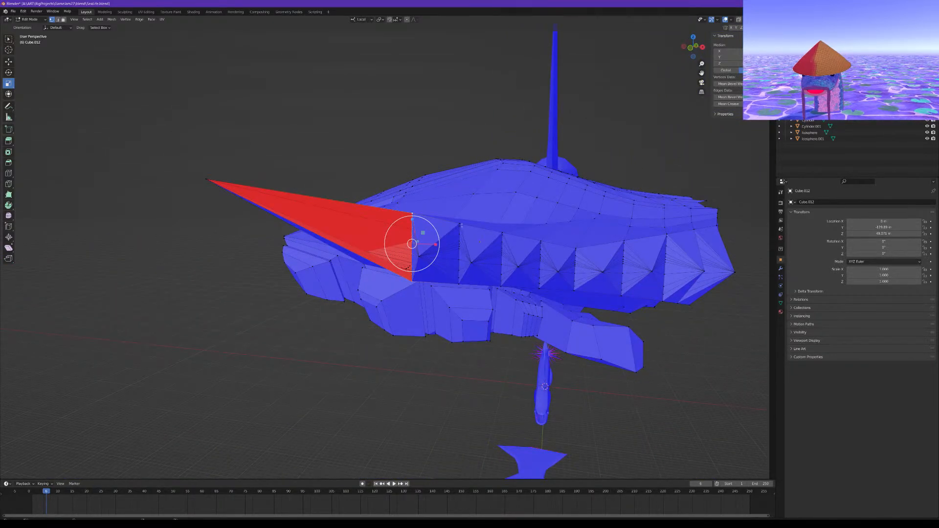
Add the first fin's second to fourth vertex columns between spikes, counted from the tail, to the selection
ctrl+click(480, 241)
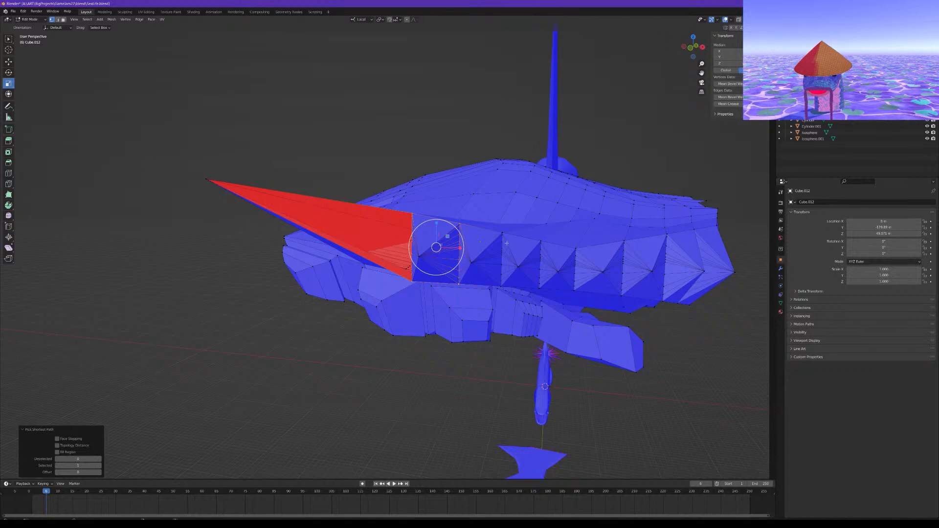
ctrl+click(539, 270)
shift+click(540, 242)
ctrl+click(540, 288)
middle_drag(540, 288, 516, 287)
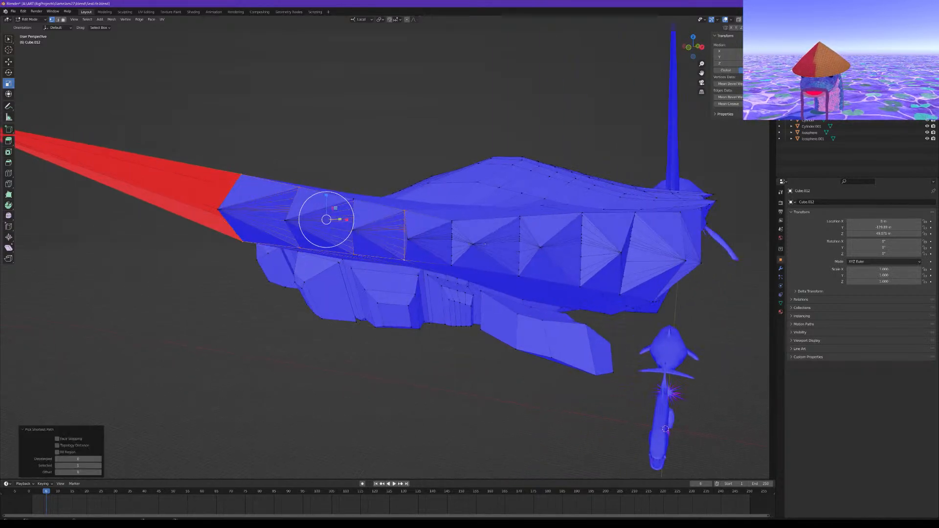
Add the first fin's fifth to seventh vertex columns between spikes, counted from the tail, to the selection
shift+click(453, 221)
ctrl+click(452, 264)
shift+click(520, 216)
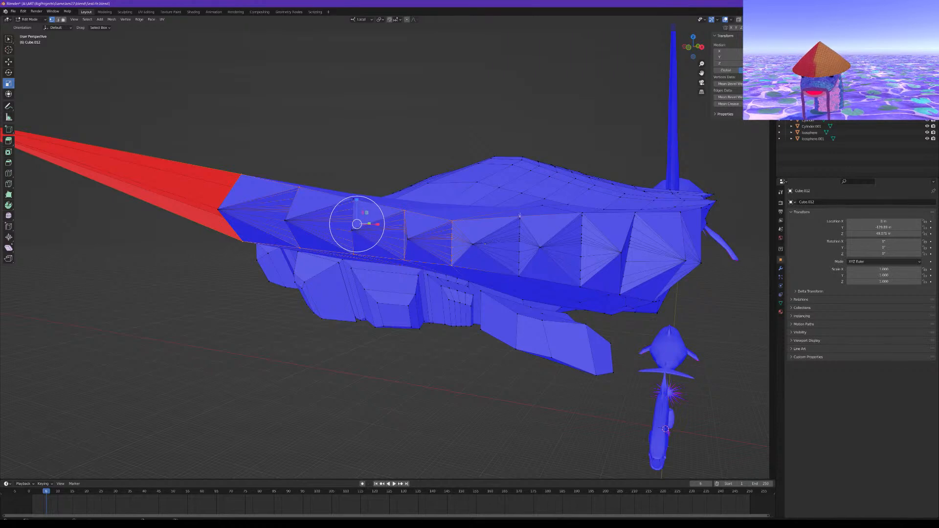
ctrl+click(519, 277)
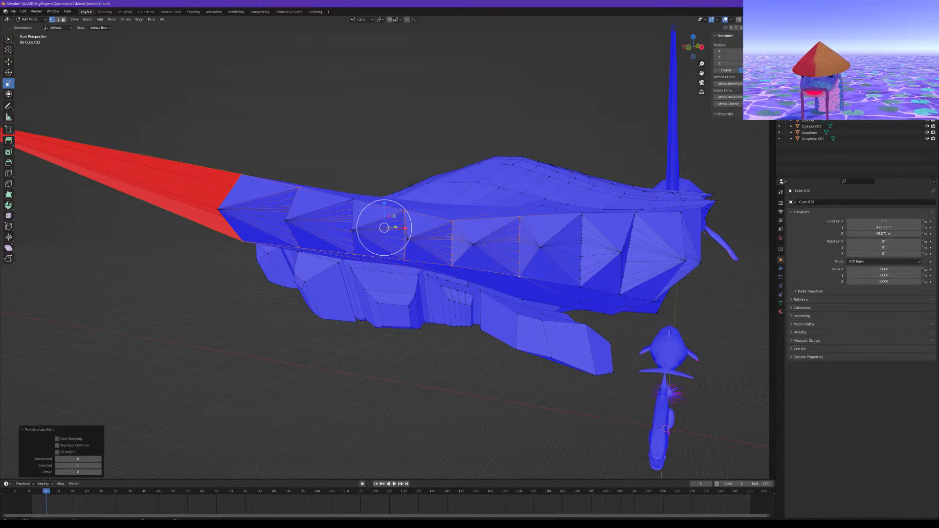
shift+click(582, 213)
ctrl+click(582, 287)
middle_drag(582, 288, 553, 279)
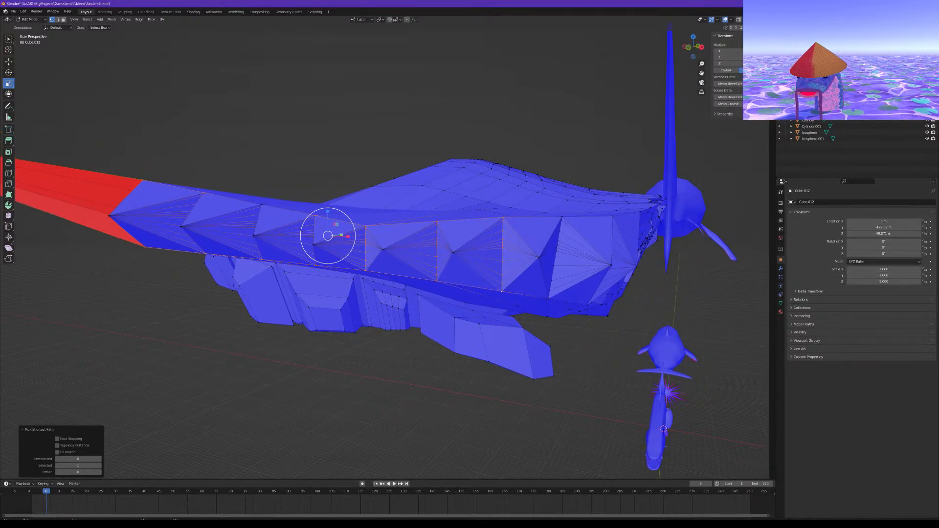
Add the first fin's remaining three vertex columns, up to the one beside the head, to the selection
shift+click(560, 216)
middle_drag(561, 217, 540, 231)
ctrl+click(481, 283)
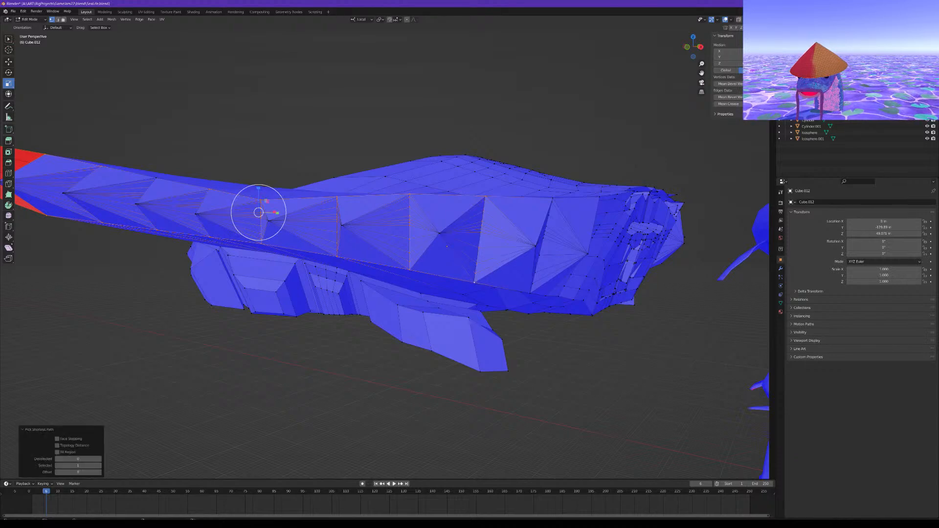
middle_drag(482, 282, 500, 267)
shift+click(460, 183)
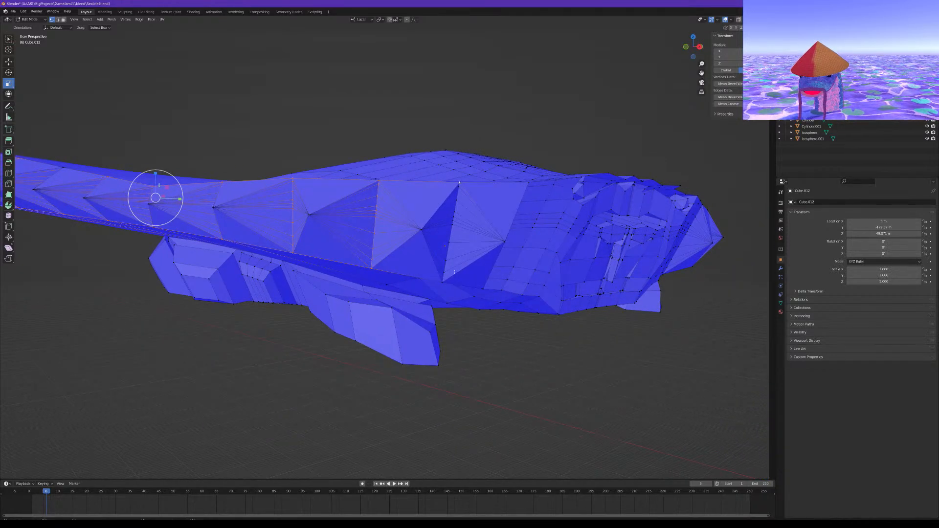
ctrl+click(444, 280)
middle_drag(443, 280, 467, 270)
shift+click(243, 185)
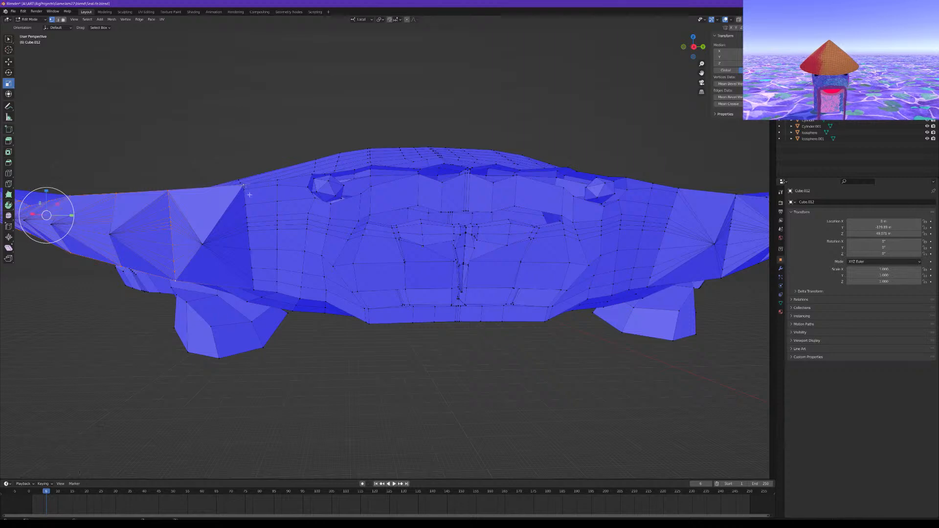
ctrl+click(253, 280)
middle_drag(253, 280, 498, 248)
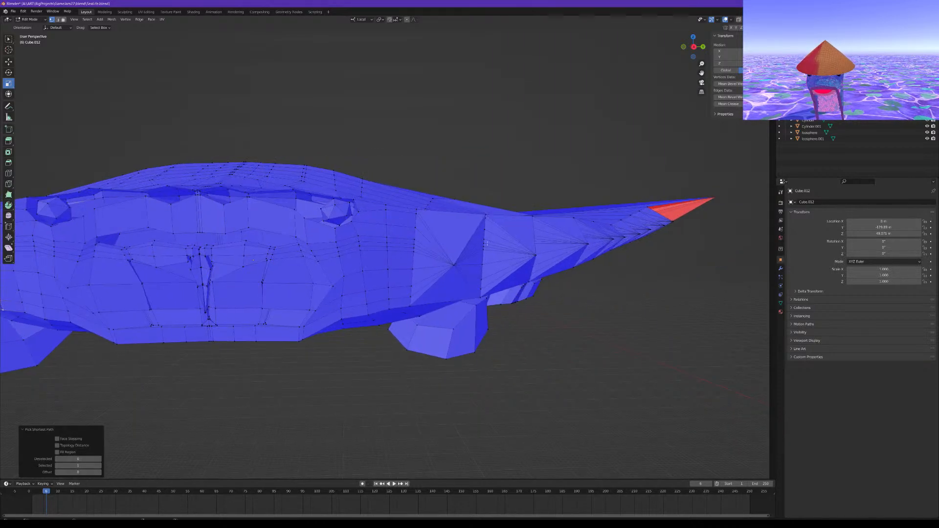
Add the opposite fin's first three vertex columns, starting beside the head, to the selection
shift+click(417, 209)
ctrl+click(419, 304)
middle_drag(419, 304, 395, 258)
shift+click(380, 208)
ctrl+click(389, 291)
shift+click(352, 210)
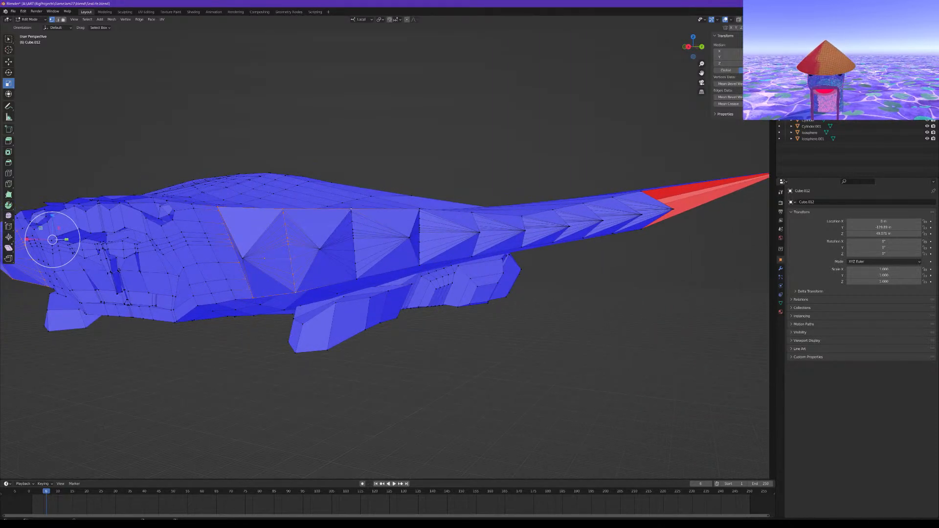
ctrl+click(360, 284)
middle_drag(360, 284, 343, 213)
Add the opposite fin's fourth to seventh vertex columns between spikes, counted from the head, to the selection
shift+click(348, 208)
ctrl+click(344, 261)
shift+click(333, 201)
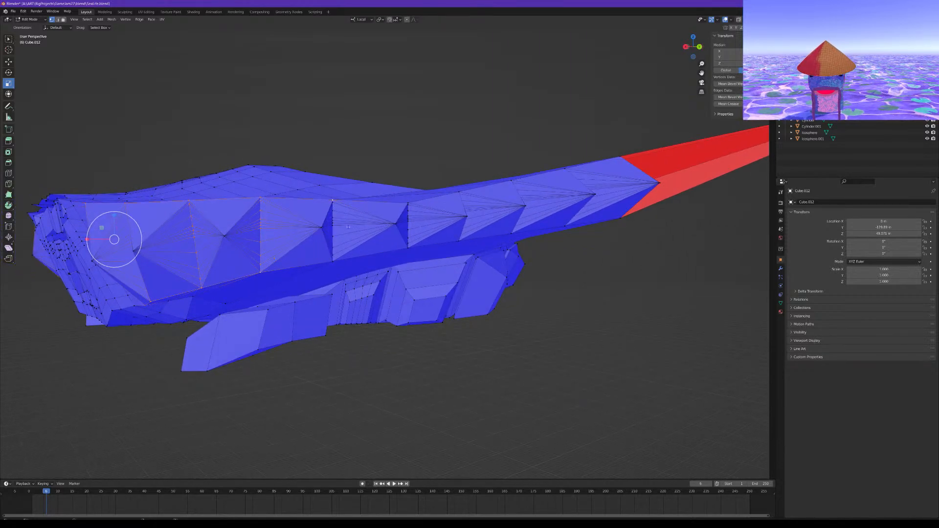
ctrl+click(334, 265)
middle_drag(334, 265, 356, 238)
shift+click(323, 215)
ctrl+click(323, 262)
shift+click(369, 206)
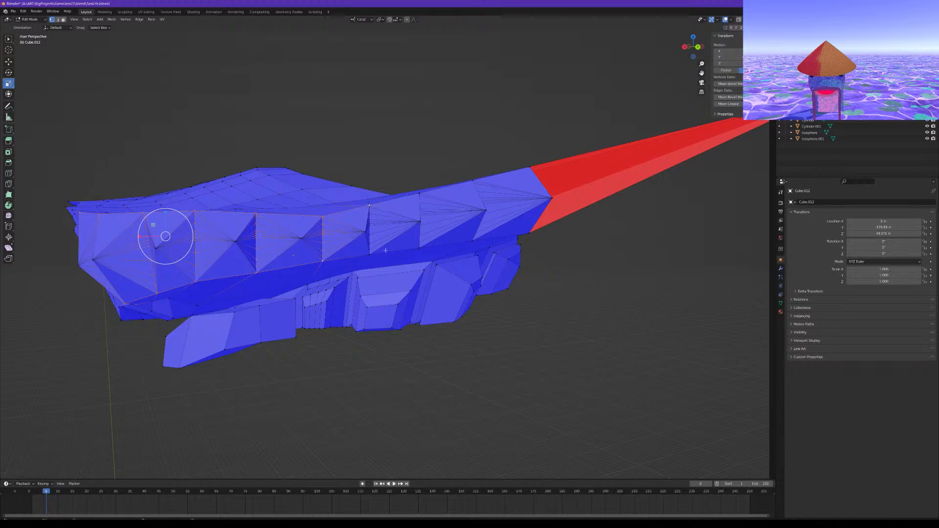
ctrl+click(371, 255)
middle_drag(371, 255, 386, 254)
Add the opposite fin's last three vertex columns, up to the one beside the tail, to the selection
shift+click(349, 204)
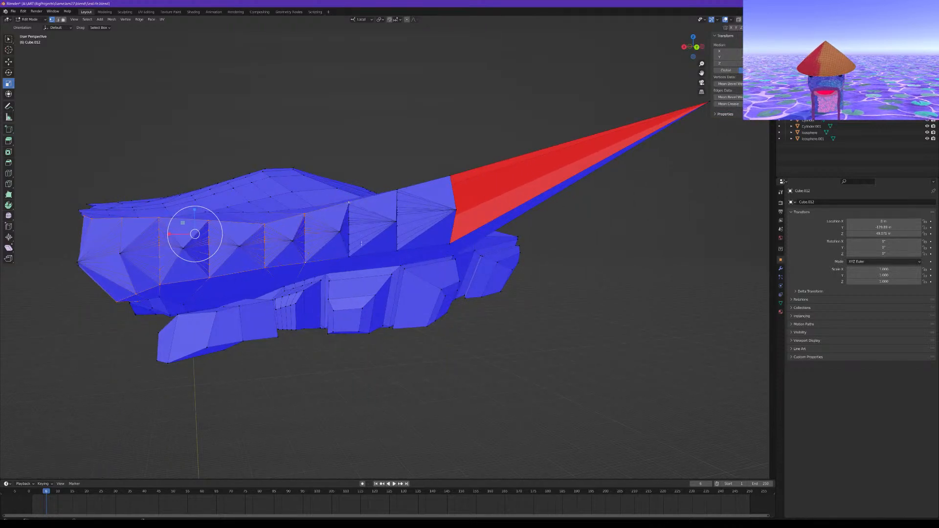
ctrl+click(349, 256)
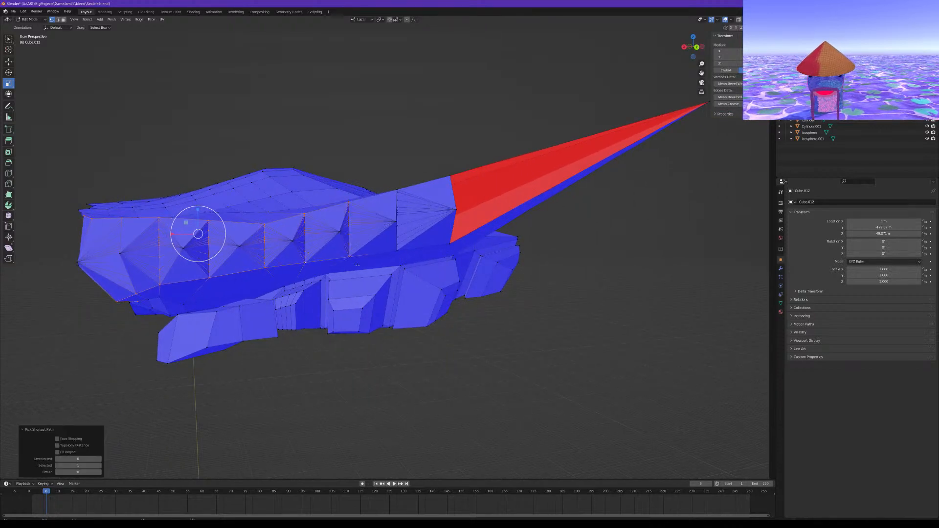
shift+click(397, 188)
ctrl+click(398, 250)
middle_drag(398, 250, 444, 223)
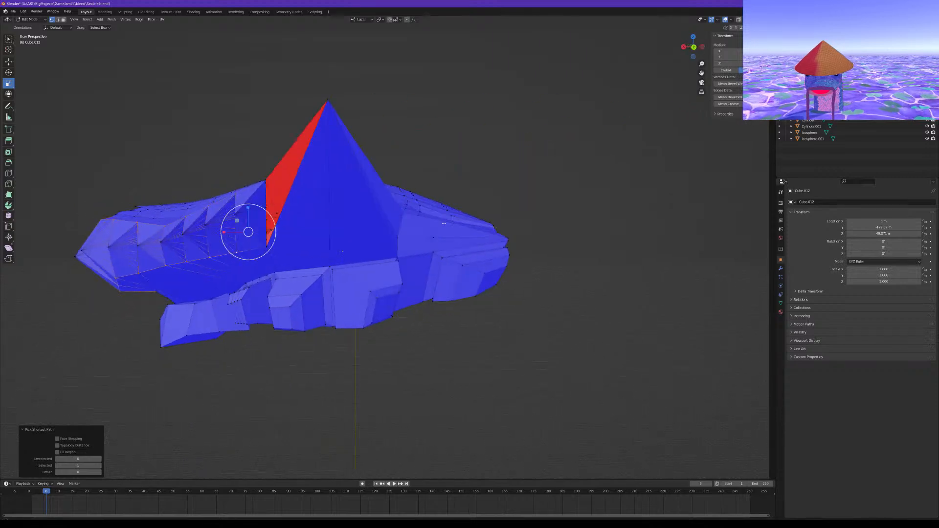
shift+click(271, 181)
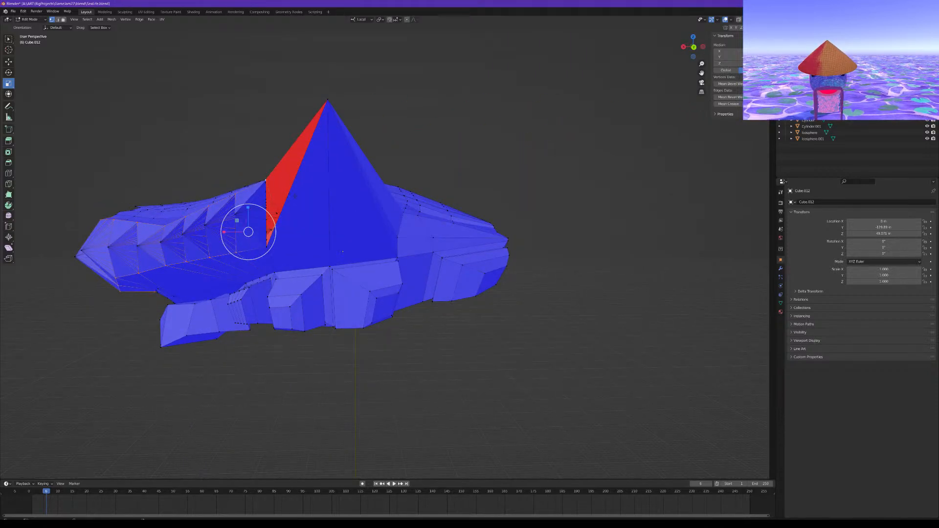
ctrl+click(267, 248)
Try to flatten the selected vertex columns on both fins along the local Z axis
middle_drag(267, 248, 147, 264)
mouse_move(405, 279)
middle_down()
mouse_move(377, 276)
mouse_move(417, 279)
middle_up()
key(s)
key(z)
key(z)
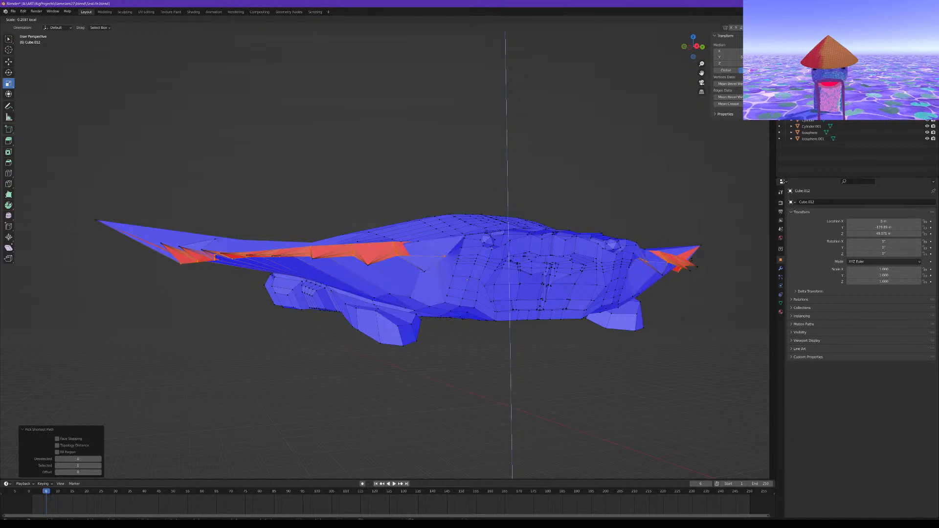
drag(509, 251, 509, 272)
key(ctrl+z)
mouse_move(509, 236)
mouse_down()
mouse_move(509, 269)
mouse_move(509, 245)
mouse_up()
middle_drag(465, 252, 430, 257)
scroll(441, 256, up, 4)
key(ctrl+z)
Try another rescale of the selected fin vertex columns, and undo it
drag(486, 223, 455, 260)
key(z)
key(z)
middle_drag(456, 260, 307, 256)
drag(267, 267, 276, 266)
key(ctrl+z)
middle_drag(276, 266, 363, 275)
scroll(446, 287, up, 2)
middle_drag(481, 288, 464, 273)
scroll(498, 269, down, 4)
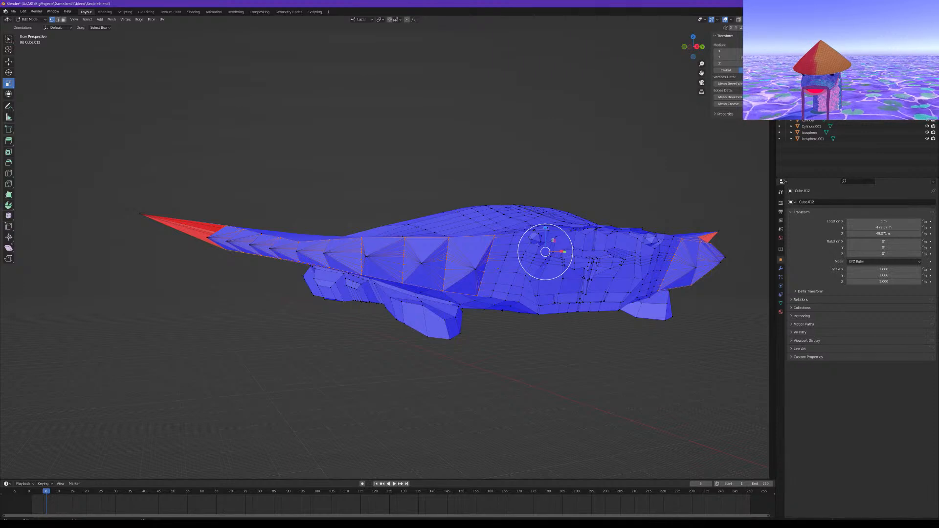
Flatten the selected vertex columns between the spikes on both fins by scaling them to about 0.226 along local Z
key(s)
key(z)
key(z)
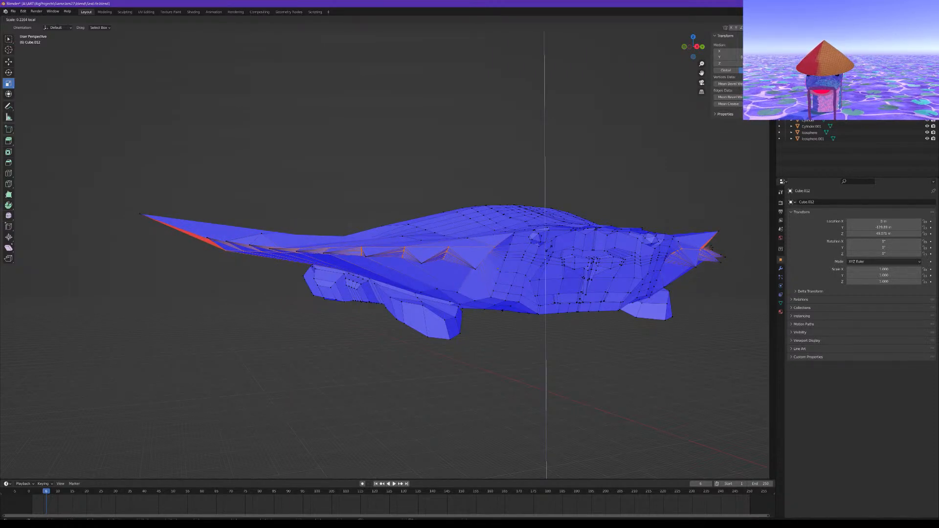
click(498, 269)
Raise the flattened vertex columns of both fins slightly along the local Z axis
middle_drag(498, 269, 278, 213)
click(9, 63)
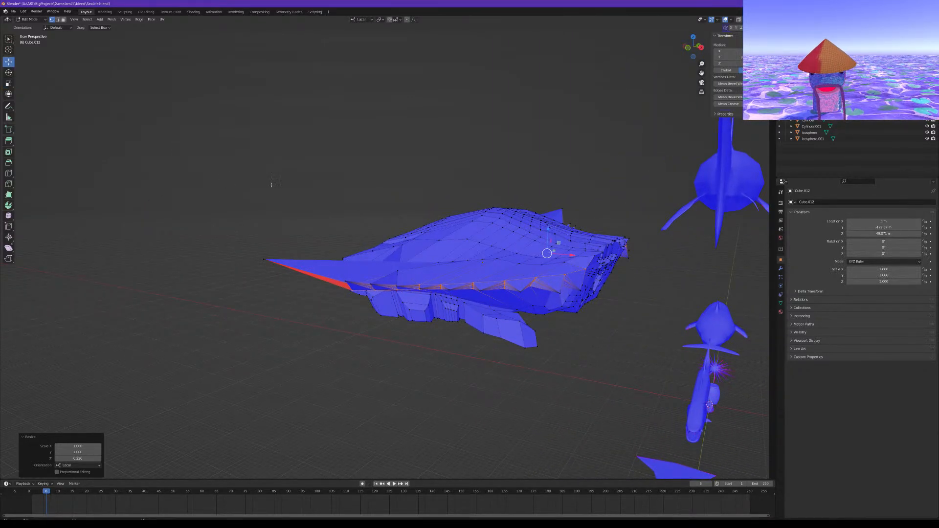
drag(549, 230, 547, 221)
middle_drag(547, 221, 508, 223)
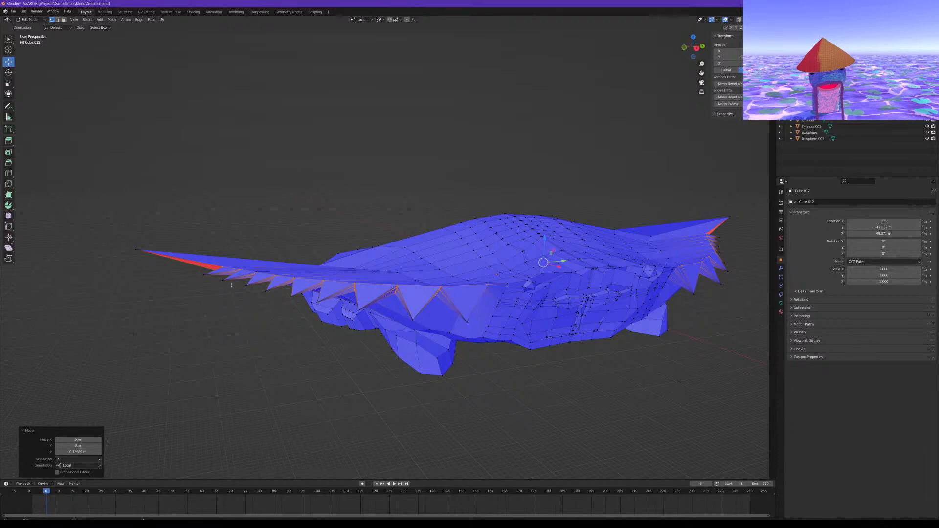
Select the spike-tip vertices of the first fin, from the one beside the wing tip to the one beside the head
click(203, 278)
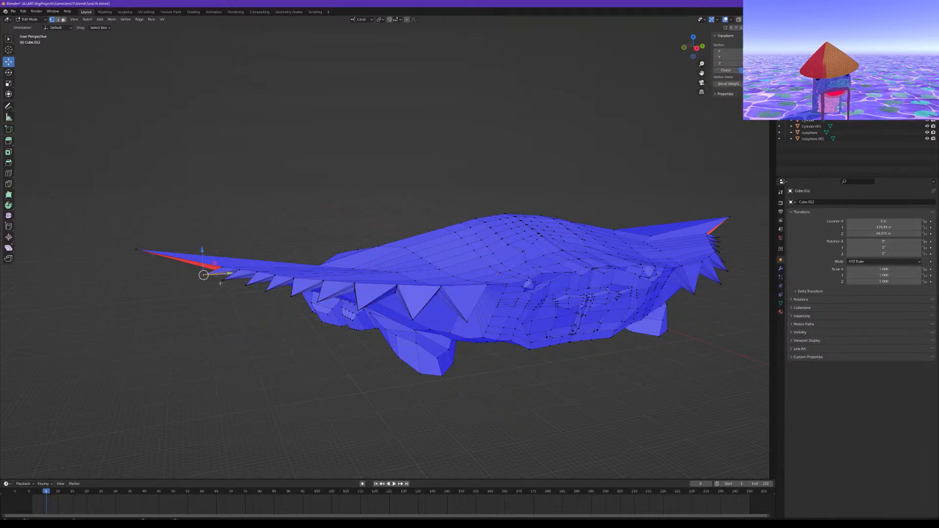
shift+click(244, 284)
shift+click(266, 294)
shift+click(292, 296)
shift+click(318, 302)
shift+click(358, 309)
shift+click(412, 320)
shift+click(466, 321)
middle_drag(499, 315, 449, 306)
Add the opposite fin's spike-tip vertices, from the head towards the wing tip, to the selection
shift+click(460, 303)
shift+click(530, 297)
shift+click(590, 286)
middle_drag(590, 286, 303, 289)
middle_drag(498, 303, 527, 295)
shift+click(531, 296)
shift+click(559, 290)
shift+click(588, 285)
shift+click(610, 280)
shift+click(637, 275)
shift+click(657, 270)
middle_drag(436, 293, 592, 309)
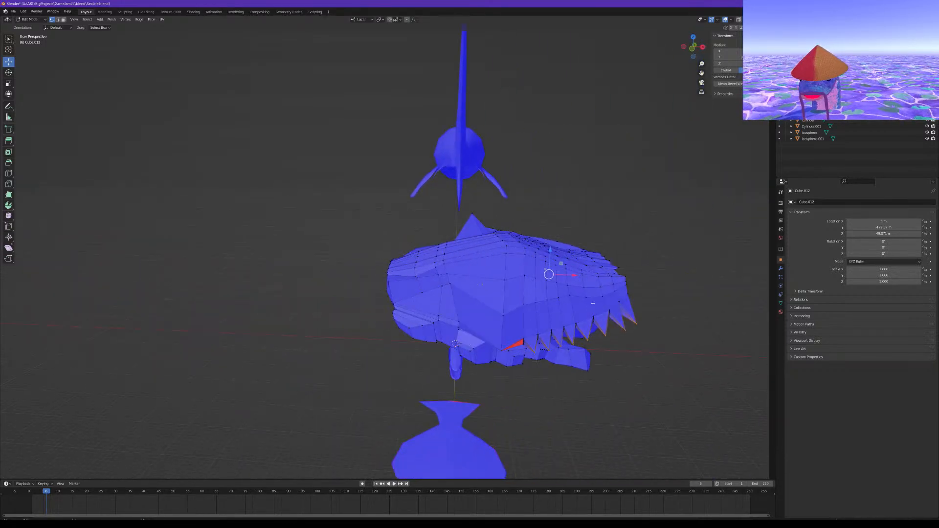
Raise the selected spike tips of both fins along the local Z axis in two moves
key(g)
key(z)
key(z)
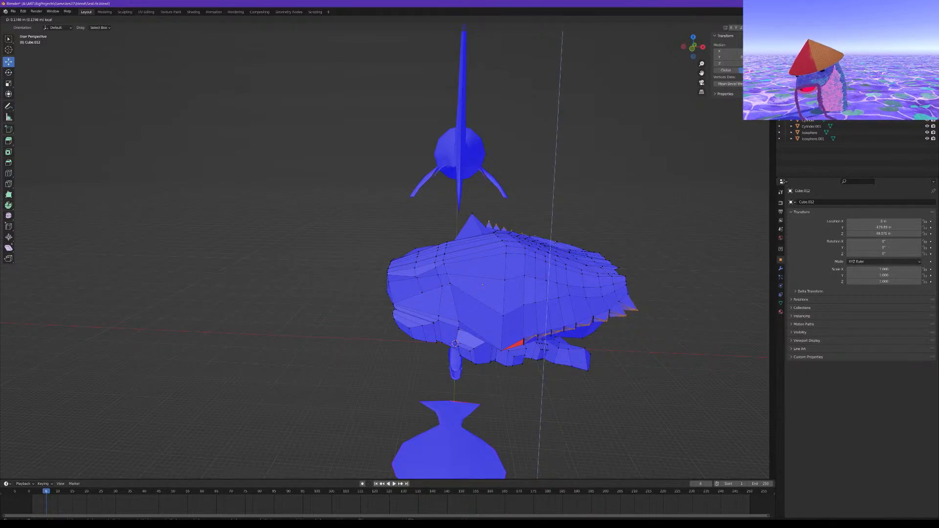
click(554, 248)
middle_drag(554, 248, 398, 270)
key(g)
key(z)
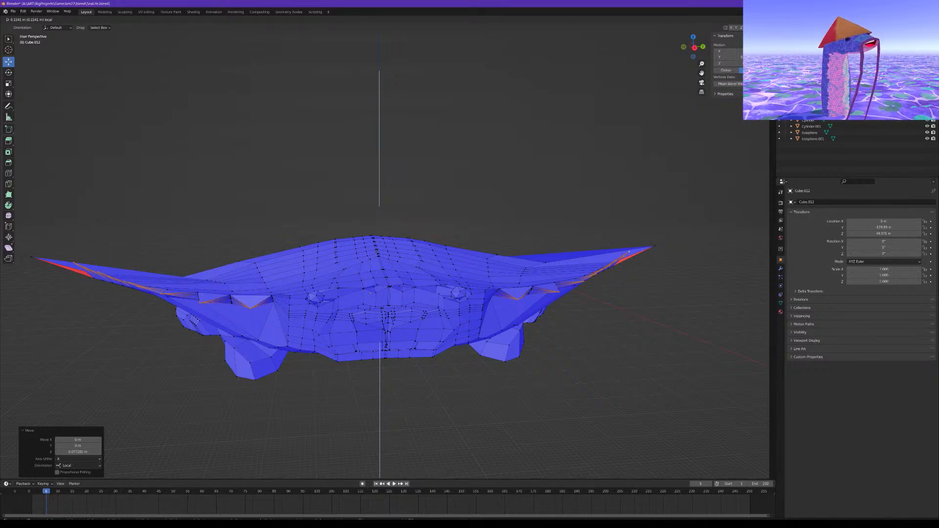
click(626, 246)
Raise the outermost wing-tip vertex of both fins slightly along the local Z axis
click(655, 246)
shift+click(29, 257)
drag(374, 225, 374, 218)
scroll(591, 275, down, 2)
click(591, 275)
Select the spike tip nearest the head on each fin and raise the pair along the local Z axis
middle_drag(592, 275, 556, 323)
mouse_move(387, 326)
middle_down()
mouse_move(373, 357)
mouse_move(387, 326)
middle_up()
scroll(373, 357, up, 2)
middle_drag(396, 308, 480, 264)
click(396, 164)
middle_drag(396, 164, 384, 184)
shift+click(531, 198)
middle_drag(532, 198, 514, 274)
key(g)
key(z)
key(z)
drag(456, 198, 456, 195)
middle_drag(356, 201, 353, 279)
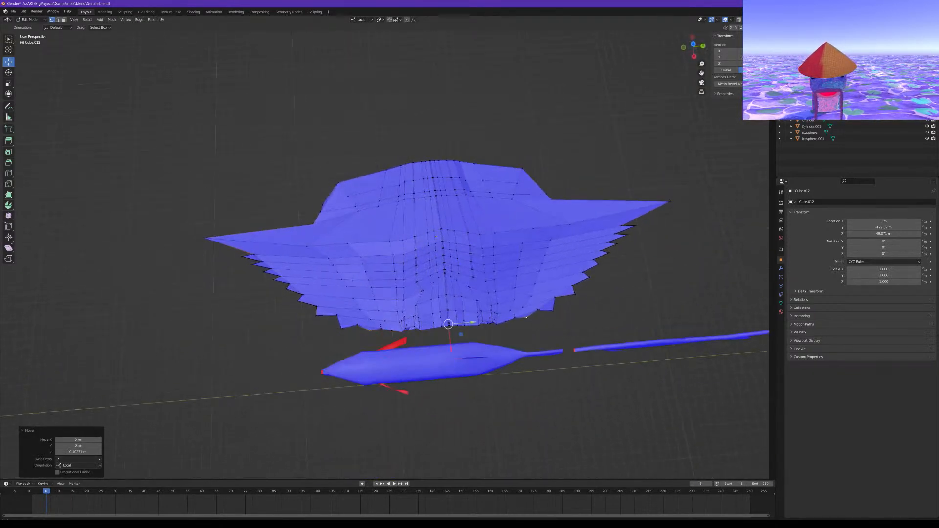
Pull the pair of spike tips nearest the head forward about 0.227 m along the local X axis
key(g)
key(x)
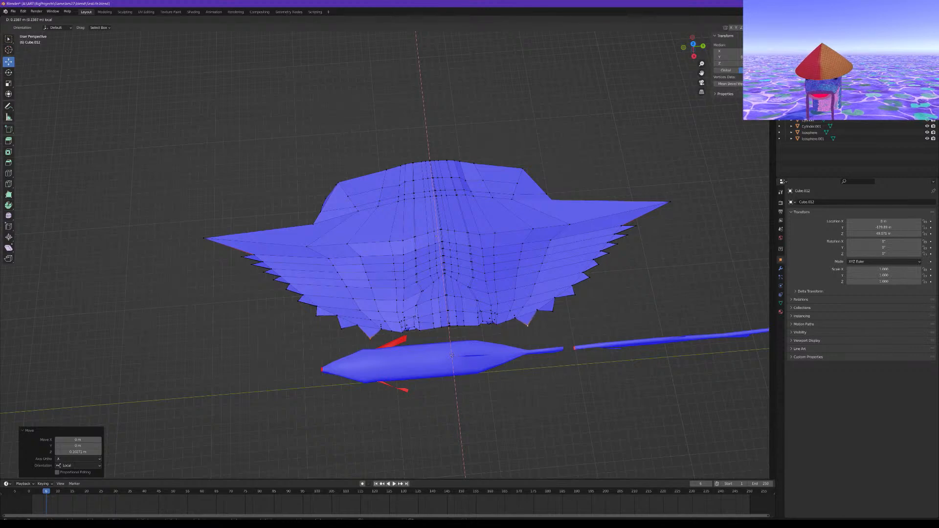
click(336, 340)
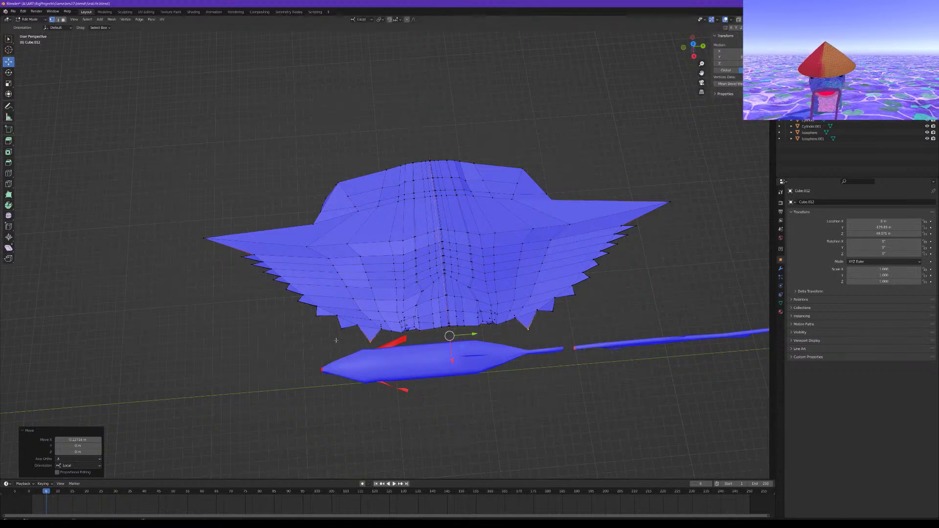
Try to shift one fin's third spike tip from the head along the local Y axis
click(315, 315)
key(g)
key(y)
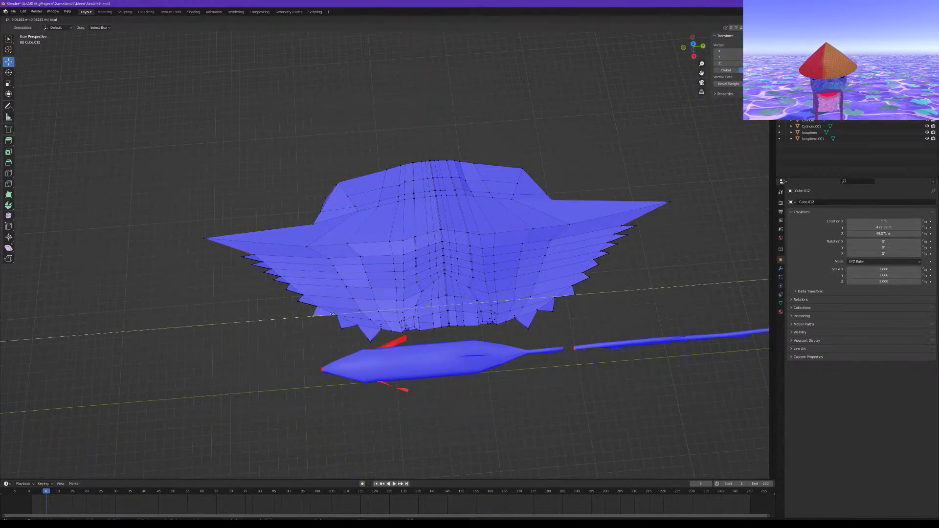
click(328, 313)
key(ctrl+z)
Spread the third pair of spike tips from the head farther apart by scaling them along local Y
shift+click(574, 295)
middle_drag(550, 303, 537, 303)
click(10, 84)
drag(456, 306, 463, 306)
click(8, 61)
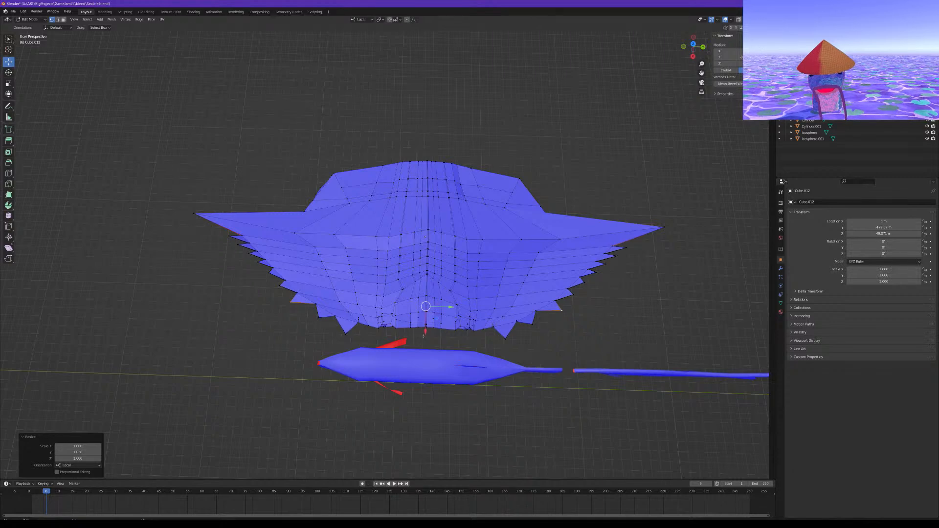
Spread the second pair of spike tips from the head farther apart by scaling them along local Y
click(318, 318)
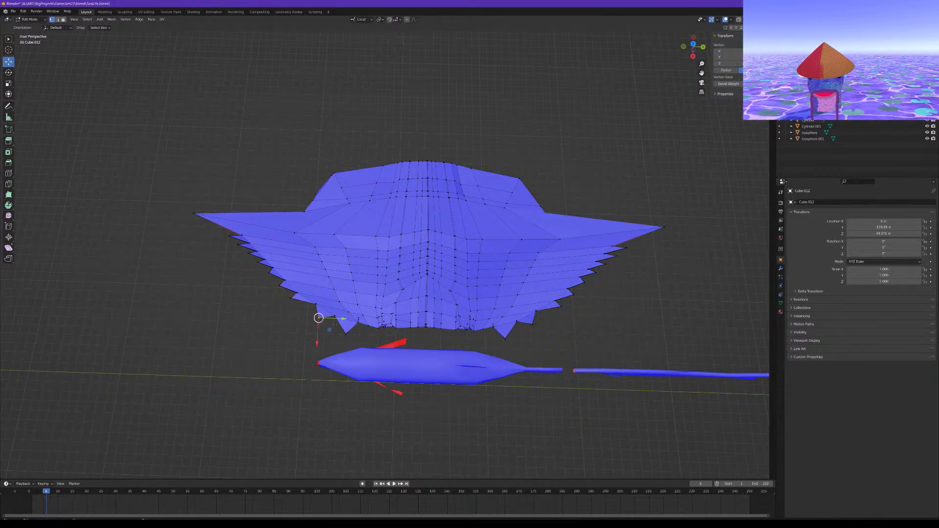
shift+click(532, 324)
click(8, 83)
drag(450, 322, 457, 322)
click(8, 62)
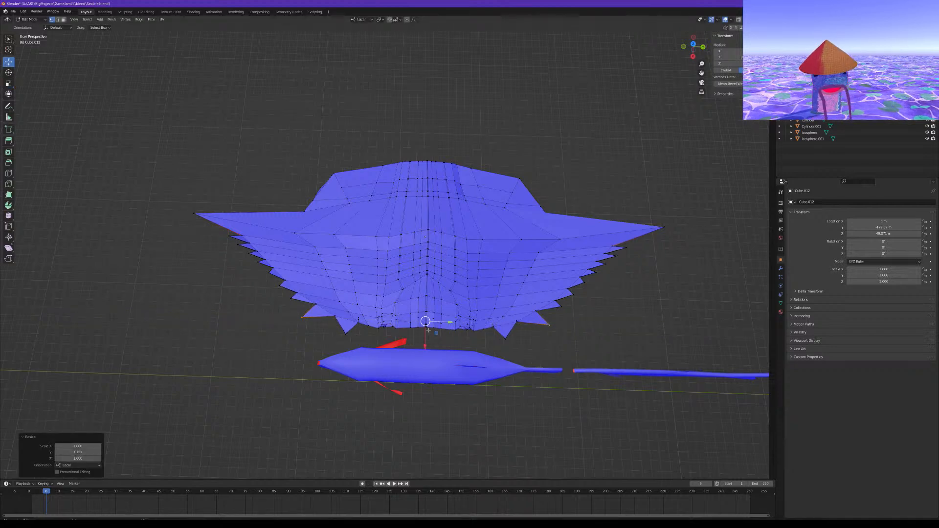
Scale the pair of spike tips nearest the head along local Y and clear the selection
click(486, 341)
shift+click(344, 335)
key(shift+space)
key(s)
mouse_move(452, 337)
mouse_down()
mouse_move(460, 338)
mouse_move(426, 352)
mouse_move(452, 327)
mouse_up()
key(shift+space)
key(g)
key(shift+space)
key(s)
click(584, 340)
scroll(585, 340, down, 4)
middle_drag(559, 343, 530, 284)
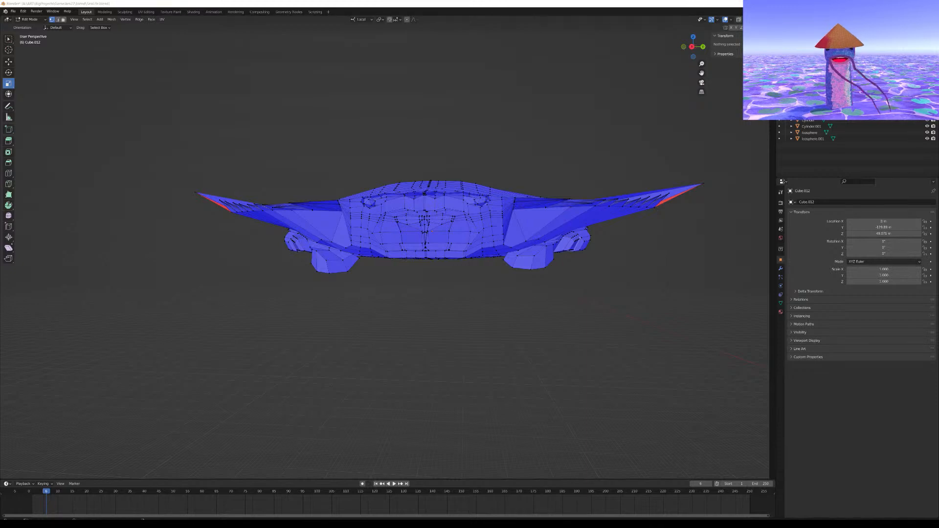
Switch the mesh selection mode to edges
middle_drag(357, 356, 272, 272)
click(63, 20)
click(57, 20)
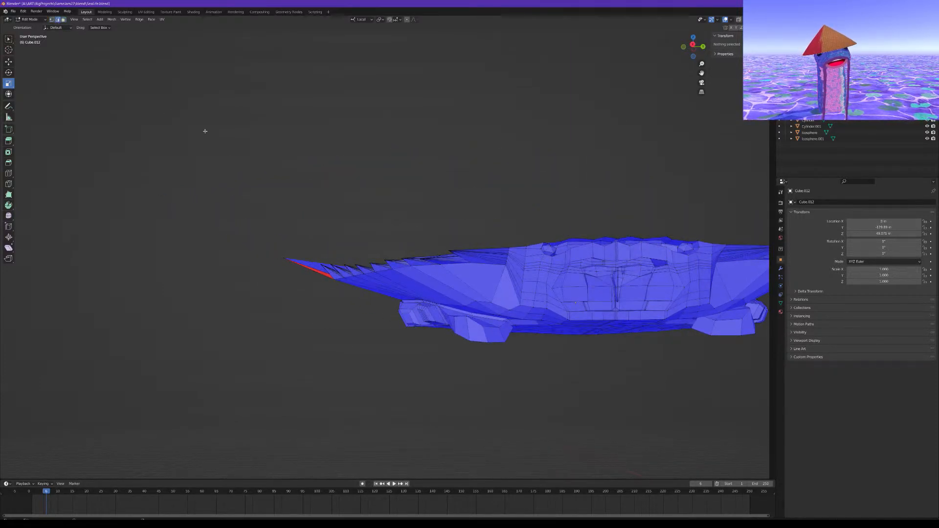
scroll(342, 231, up, 3)
middle_drag(342, 231, 367, 237)
scroll(417, 298, up, 2)
shift+middle_drag(304, 306, 447, 329)
scroll(418, 298, down, 3)
scroll(447, 330, down, 4)
Try to select edges beside the first fin's wing tip, and undo the selections
click(418, 273)
scroll(420, 281, up, 4)
scroll(419, 281, up, 2)
middle_drag(407, 382, 428, 367)
shift+click(403, 348)
scroll(428, 362, down, 4)
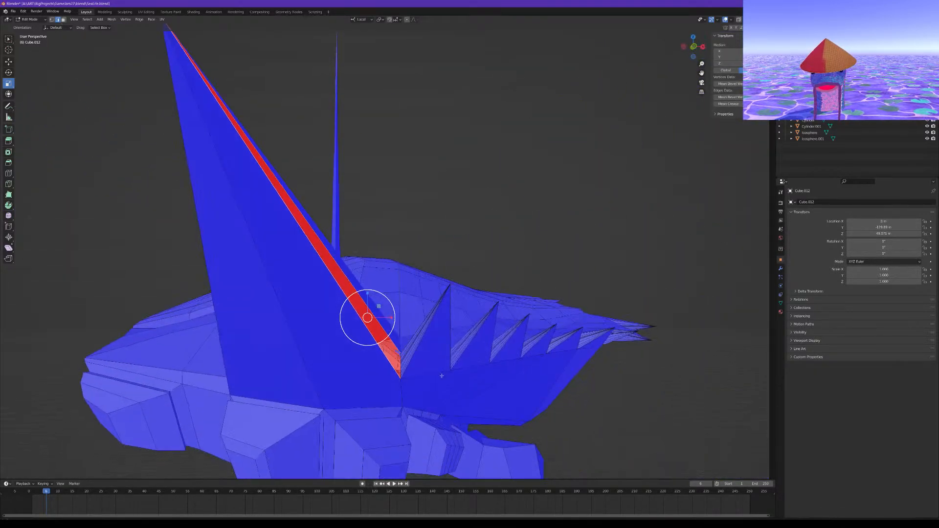
scroll(427, 323, up, 3)
middle_drag(428, 323, 386, 250)
scroll(425, 294, up, 2)
scroll(413, 372, down, 3)
shift+middle_drag(416, 392, 422, 365)
key(ctrl+z)
key(ctrl+z)
key(ctrl+z)
key(ctrl+z)
key(ctrl+z)
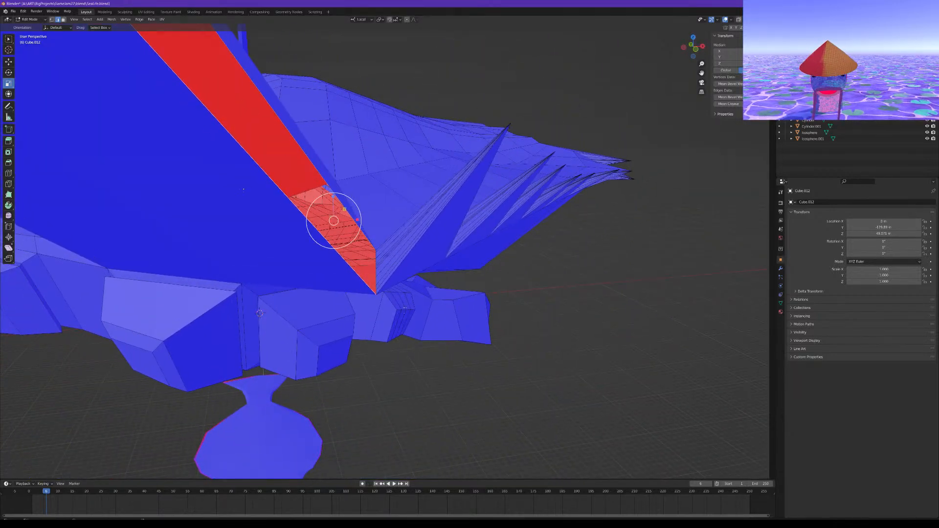
key(ctrl+z)
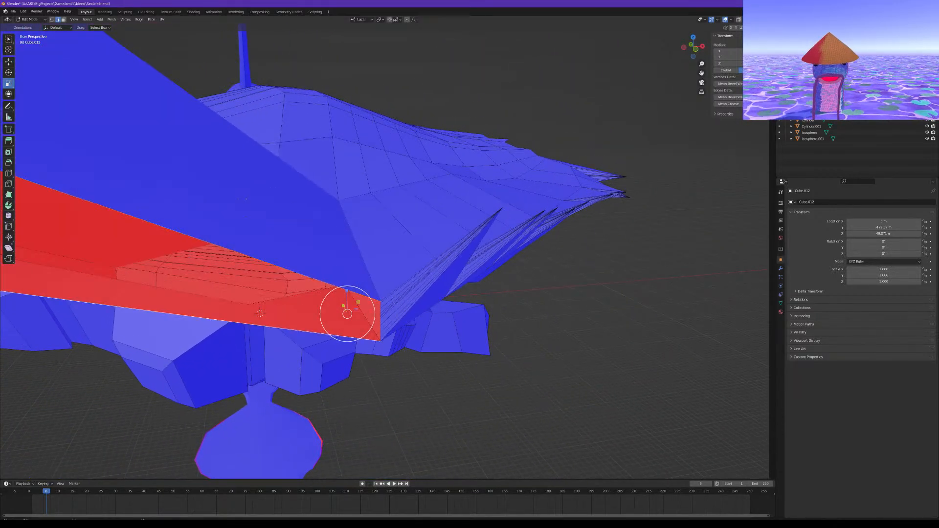
Dissolve the fan of thin edges on the first fin's spike beside the wing tip
middle_drag(634, 359, 631, 350)
middle_drag(440, 309, 436, 346)
scroll(436, 346, up, 1)
middle_drag(410, 274, 414, 271)
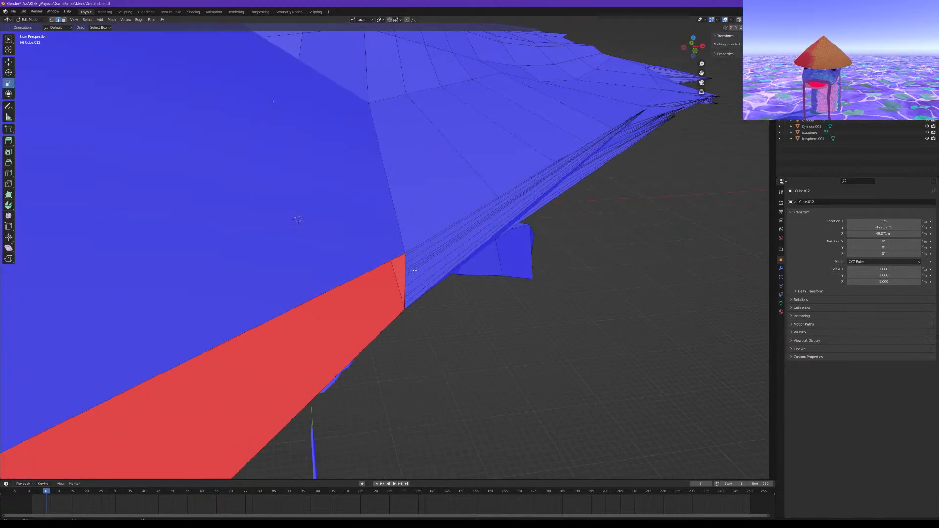
click(412, 253)
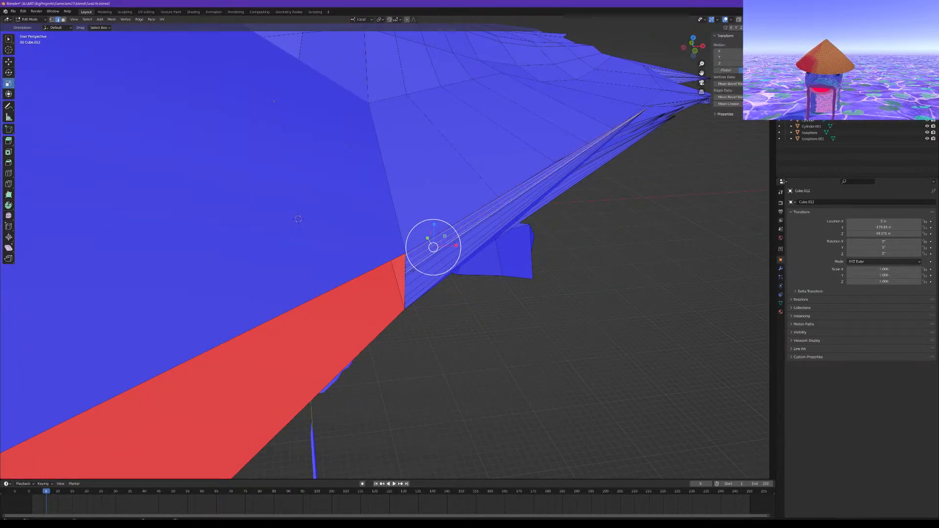
shift+click(411, 271)
shift+click(411, 277)
shift+click(411, 284)
shift+click(411, 290)
shift+click(412, 299)
right_click(411, 292)
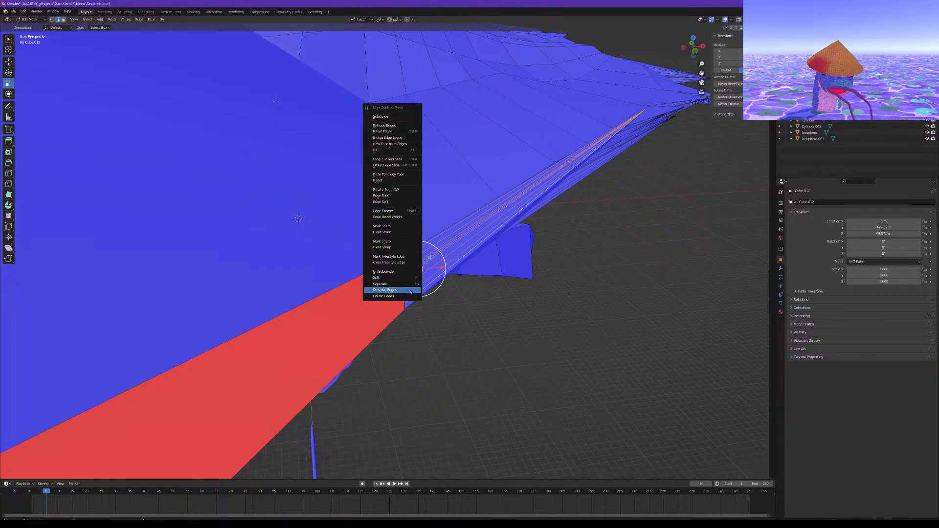
click(411, 292)
Dissolve the fan of thin edges on the opposite fin's spike beside the wing tip
scroll(411, 289, down, 10)
middle_drag(421, 288, 122, 201)
scroll(342, 280, up, 8)
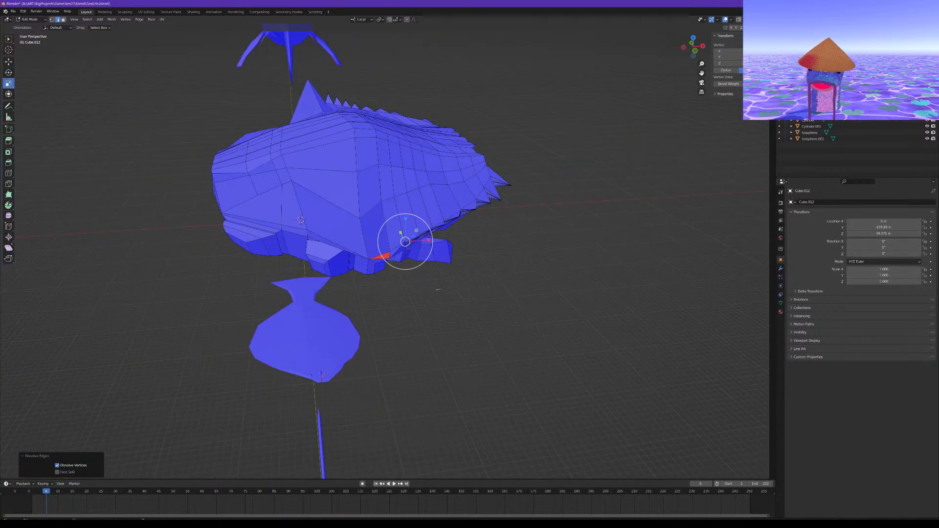
scroll(343, 280, down, 8)
middle_drag(289, 210, 266, 230)
scroll(434, 220, up, 6)
shift+middle_drag(266, 230, 421, 254)
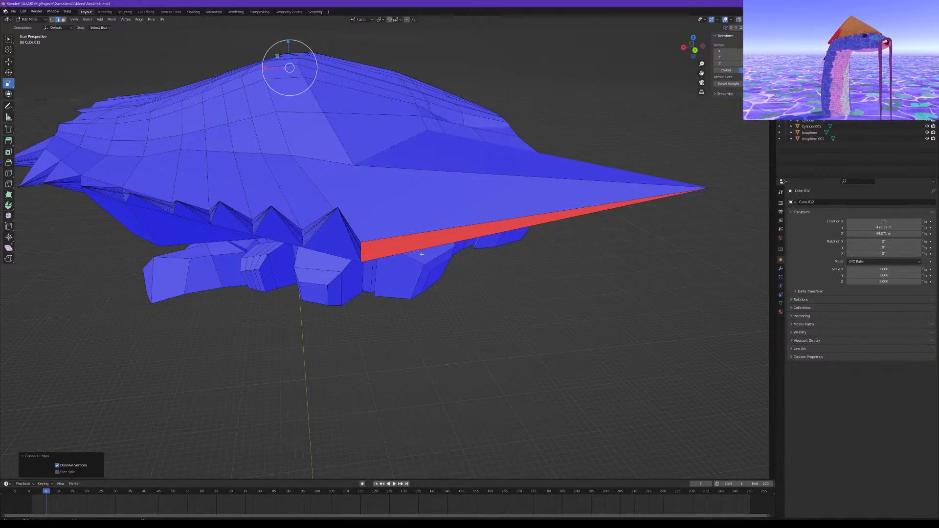
shift+middle_drag(421, 254, 323, 238)
scroll(372, 256, up, 2)
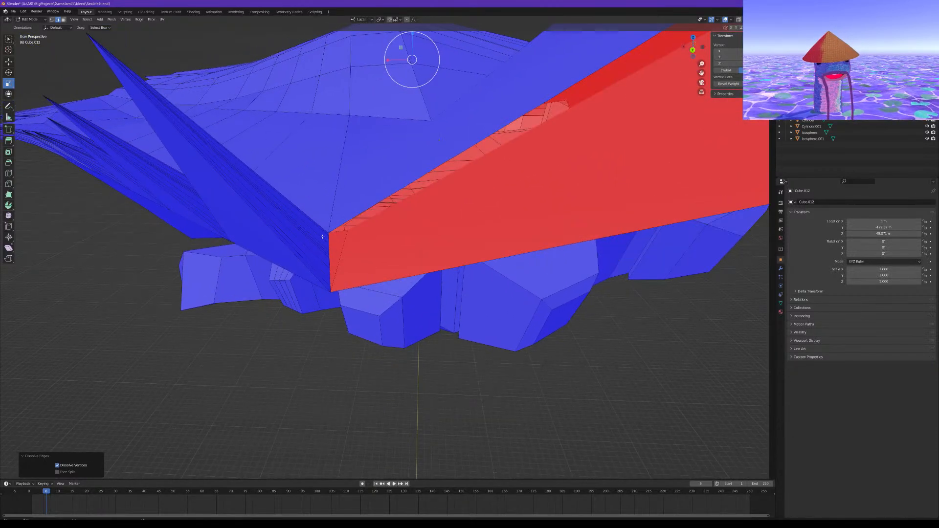
click(318, 229)
shift+click(318, 236)
shift+click(318, 243)
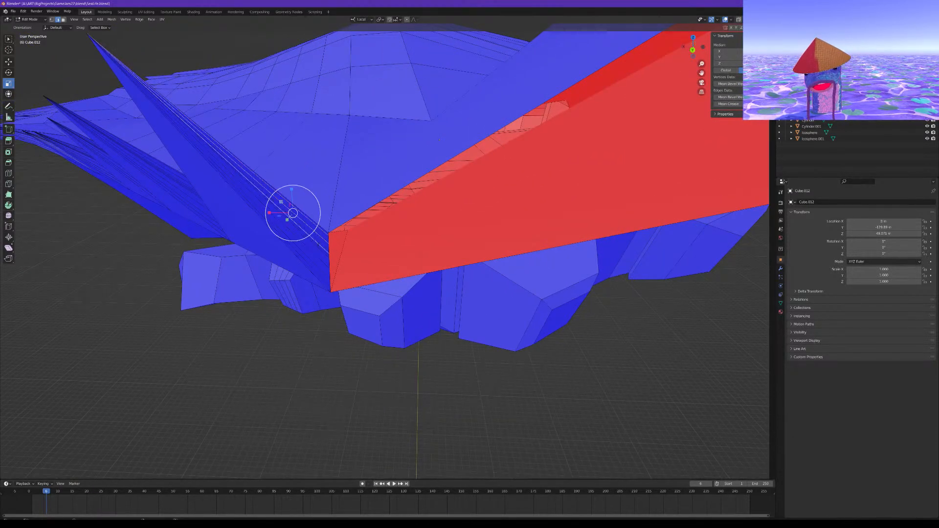
shift+click(319, 249)
shift+click(321, 254)
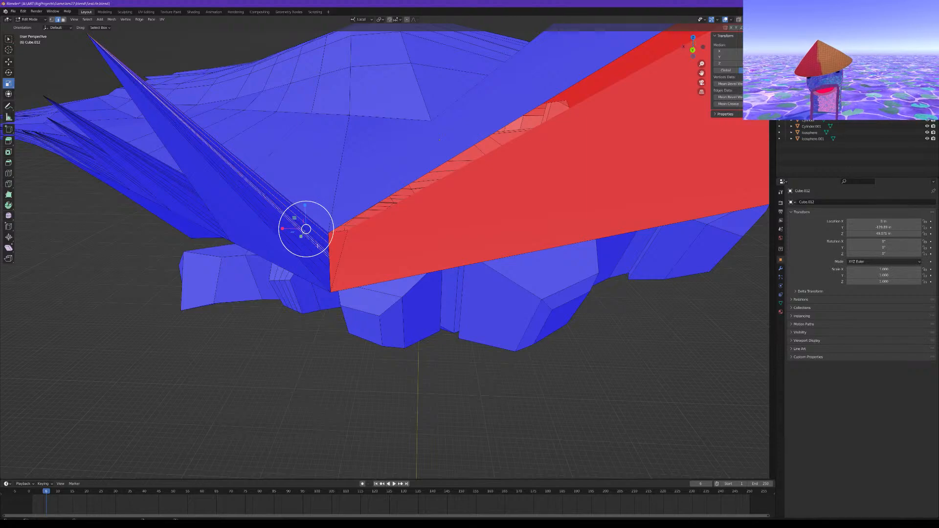
shift+click(323, 260)
shift+click(324, 267)
shift+click(323, 275)
right_click(323, 280)
click(324, 280)
Dissolve the single leftover edge on that same spike beside the open wing edge
scroll(325, 280, down, 4)
middle_drag(337, 281, 410, 331)
scroll(325, 276, up, 3)
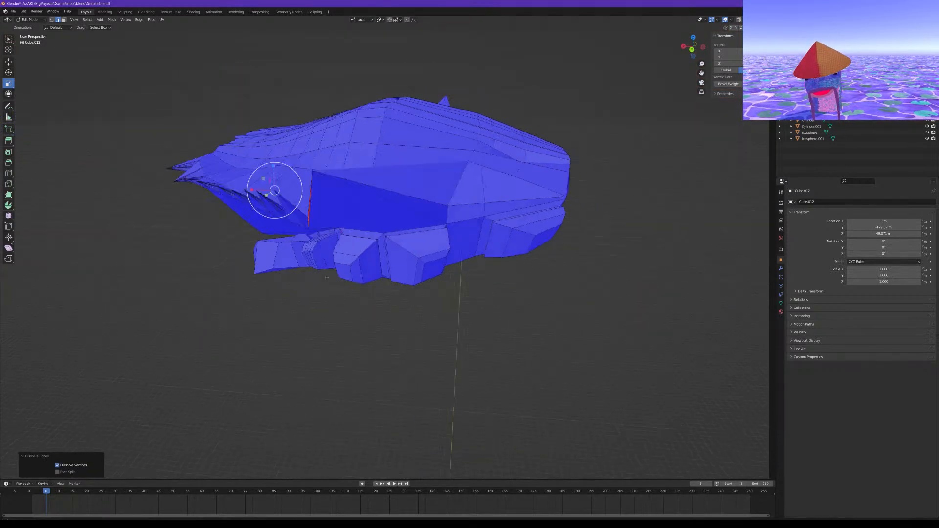
scroll(326, 276, up, 2)
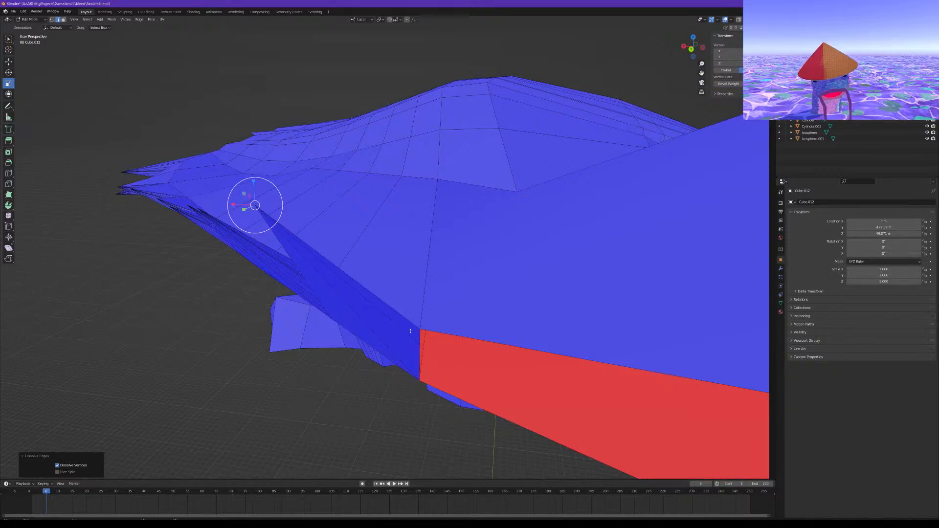
scroll(410, 331, down, 5)
click(389, 279)
right_click(390, 282)
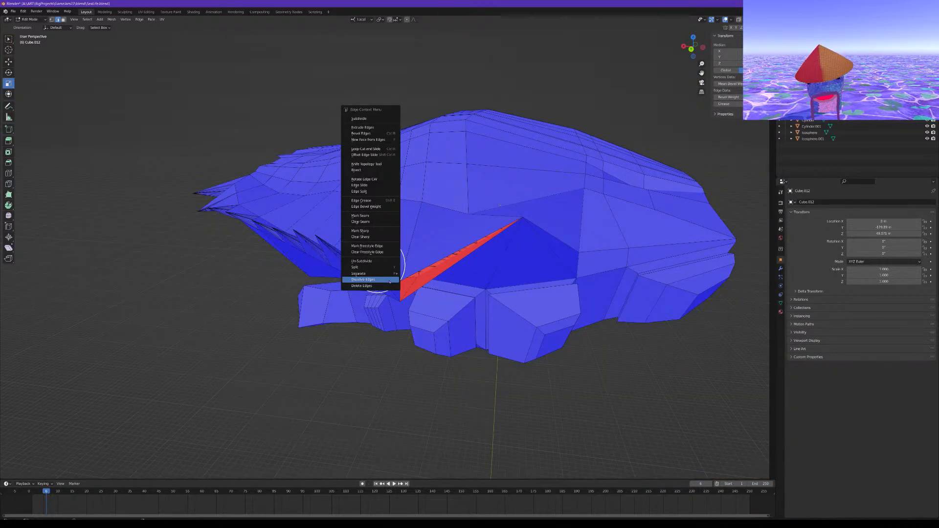
click(389, 282)
Fill the long triangular gap along this wing tip's edge with a face from its three border edges and clear the selection
middle_drag(389, 282, 450, 282)
scroll(450, 281, up, 5)
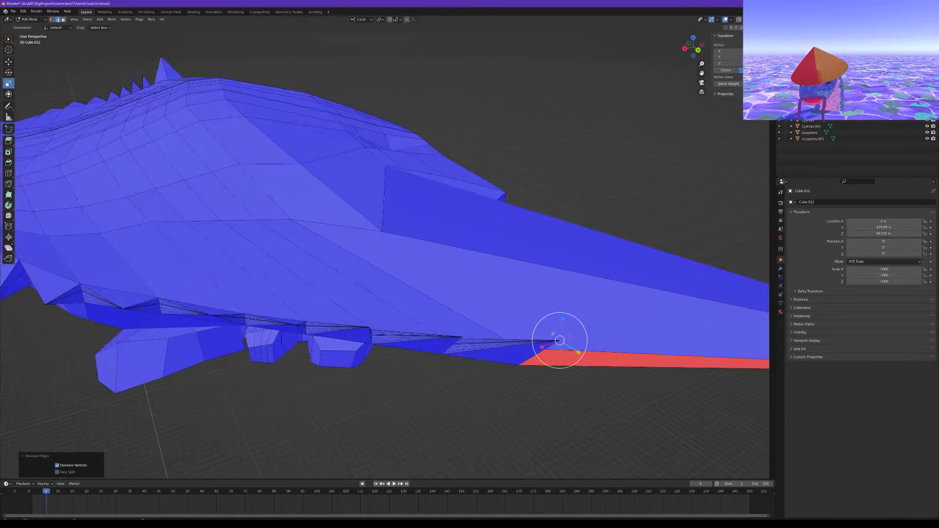
middle_drag(468, 319, 279, 256)
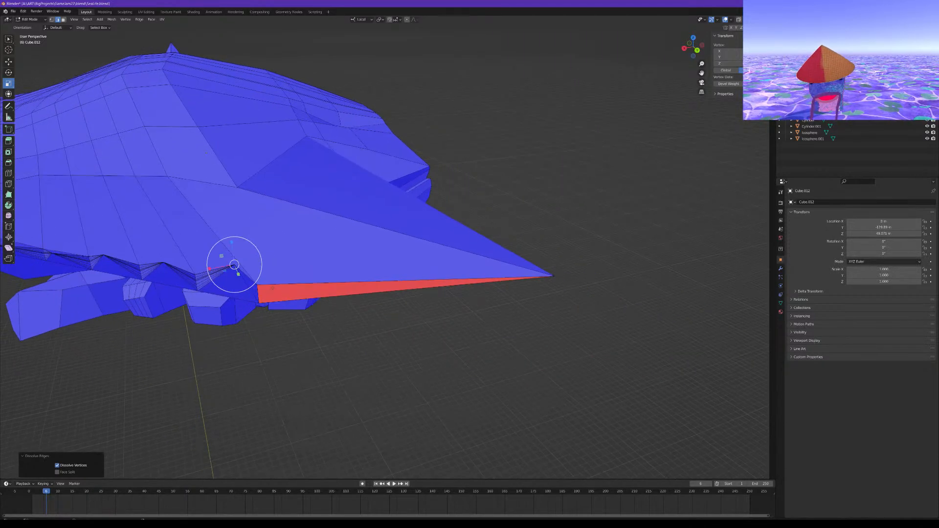
click(272, 287)
shift+click(274, 299)
shift+click(263, 295)
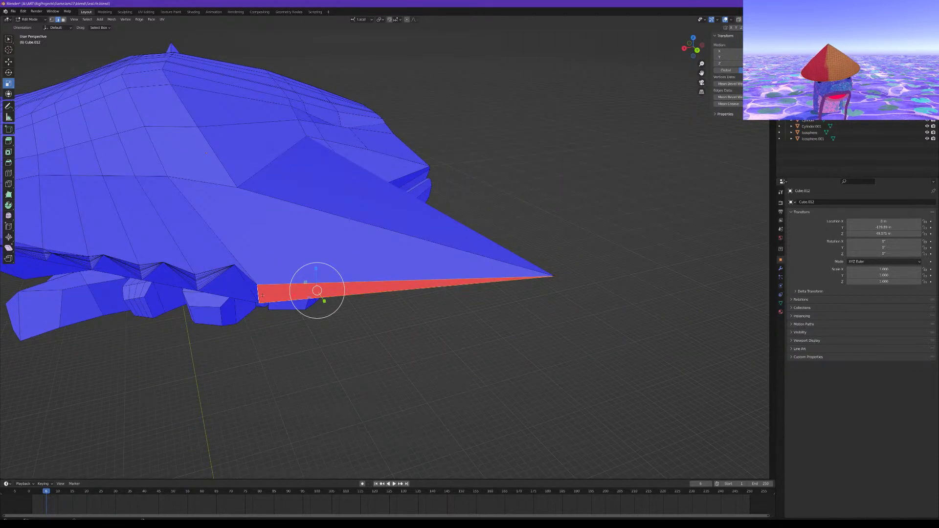
click(358, 355)
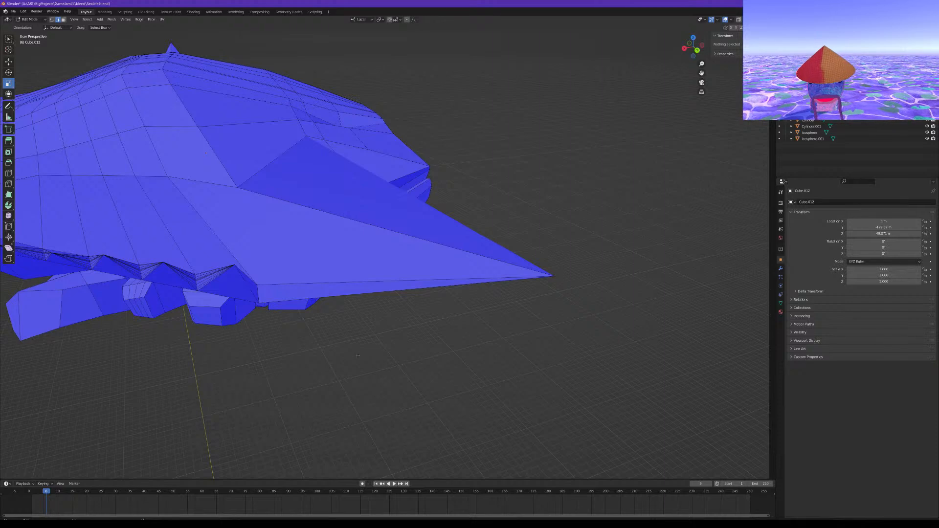
Fill the matching triangular gap on the other wing tip from its border edges and clear the selection
scroll(358, 353, down, 5)
middle_drag(358, 339, 482, 318)
shift+middle_drag(326, 315, 434, 325)
scroll(321, 292, up, 3)
shift+middle_drag(245, 268, 379, 313)
scroll(379, 312, up, 3)
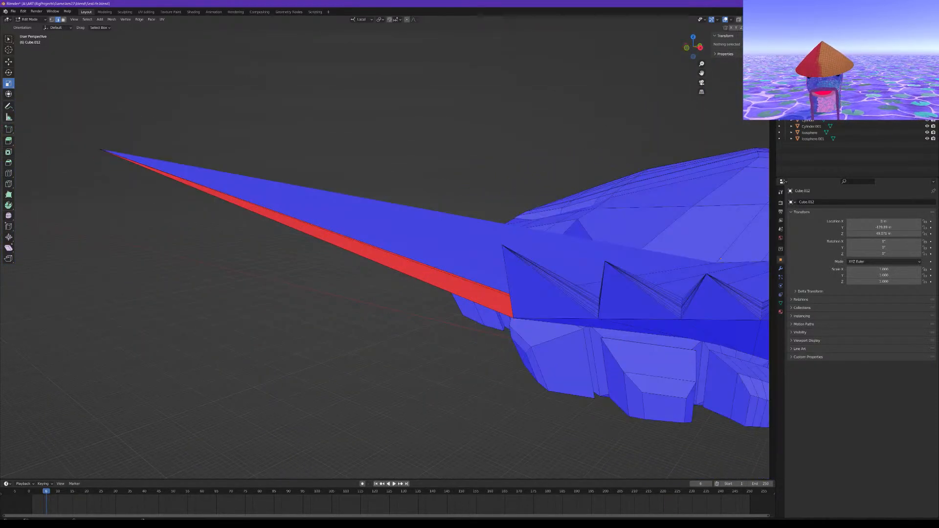
click(435, 268)
shift+click(462, 298)
middle_drag(462, 298, 475, 308)
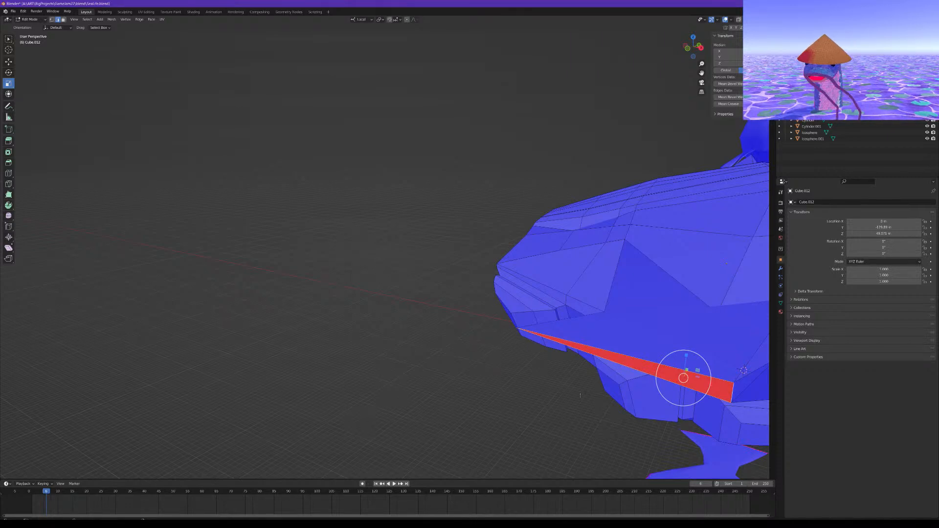
click(541, 396)
Examine the whole body and both spiked fins from below, end-on and above
scroll(508, 396, down, 5)
middle_drag(495, 396, 456, 280)
shift+middle_drag(465, 197, 469, 318)
scroll(469, 318, up, 2)
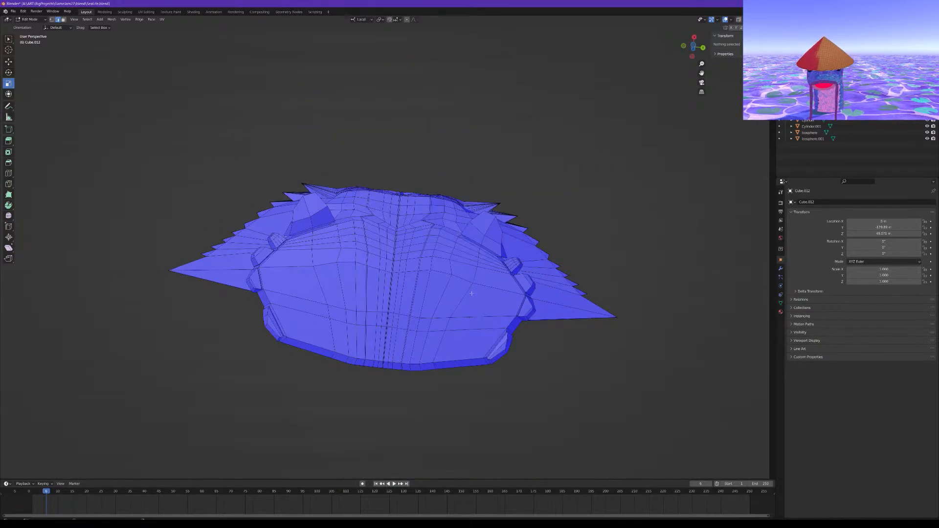
middle_drag(497, 253, 419, 343)
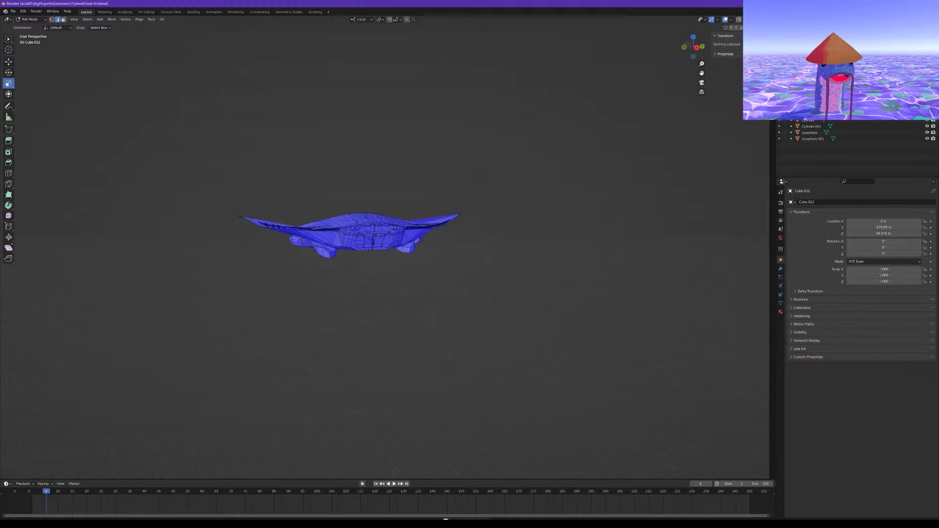
scroll(395, 310, up, 2)
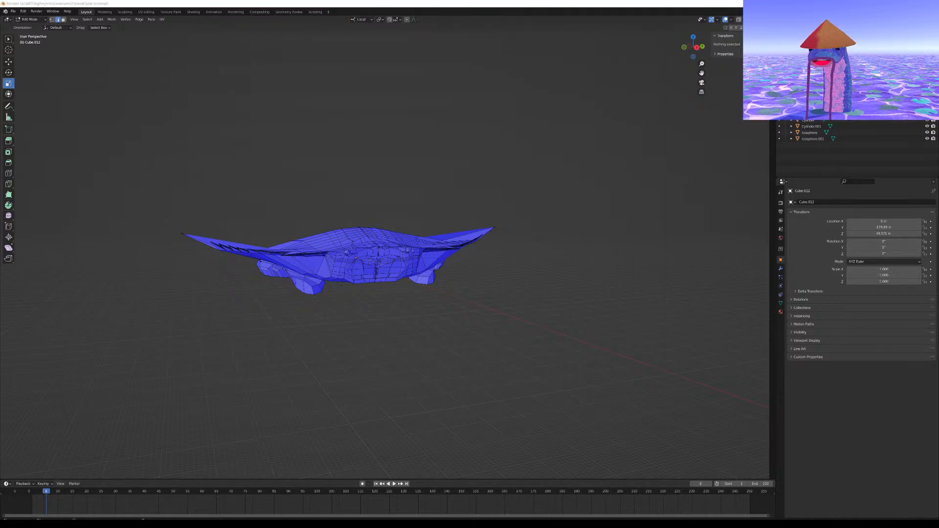
middle_drag(482, 474, 480, 436)
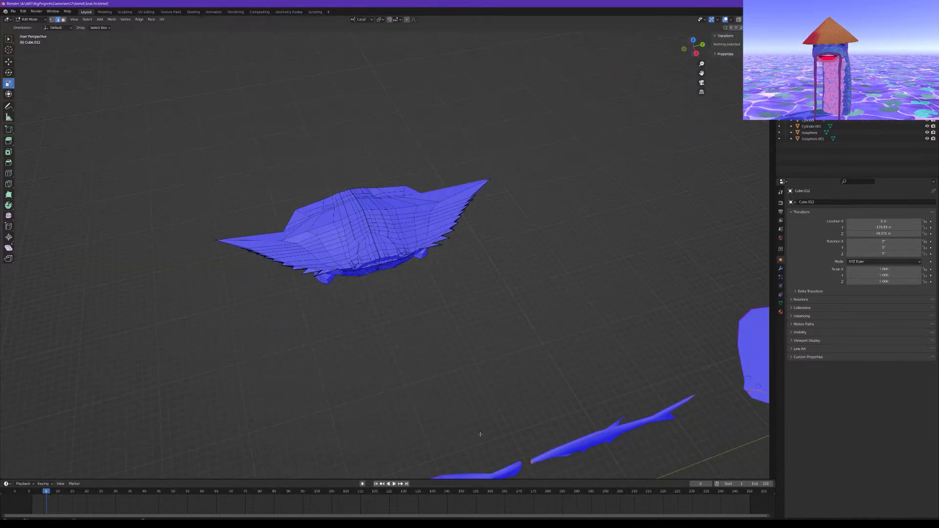
scroll(480, 434, up, 2)
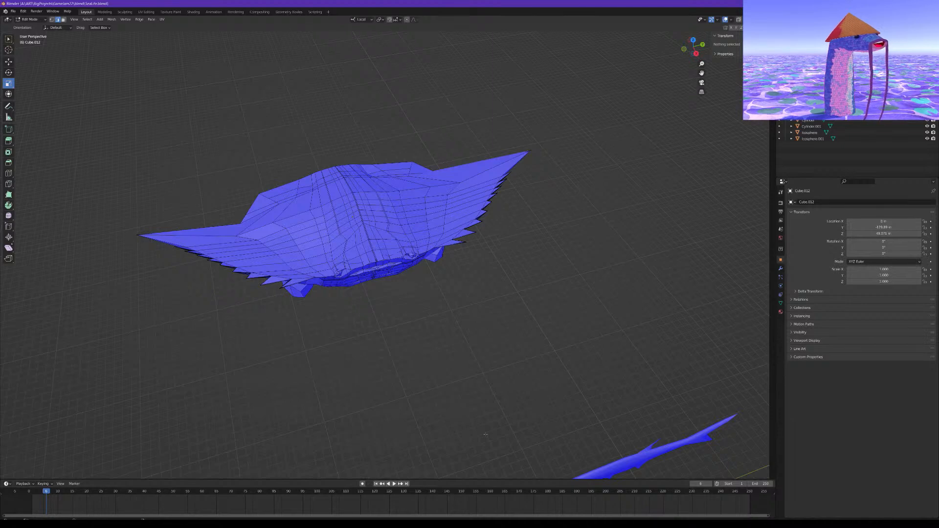